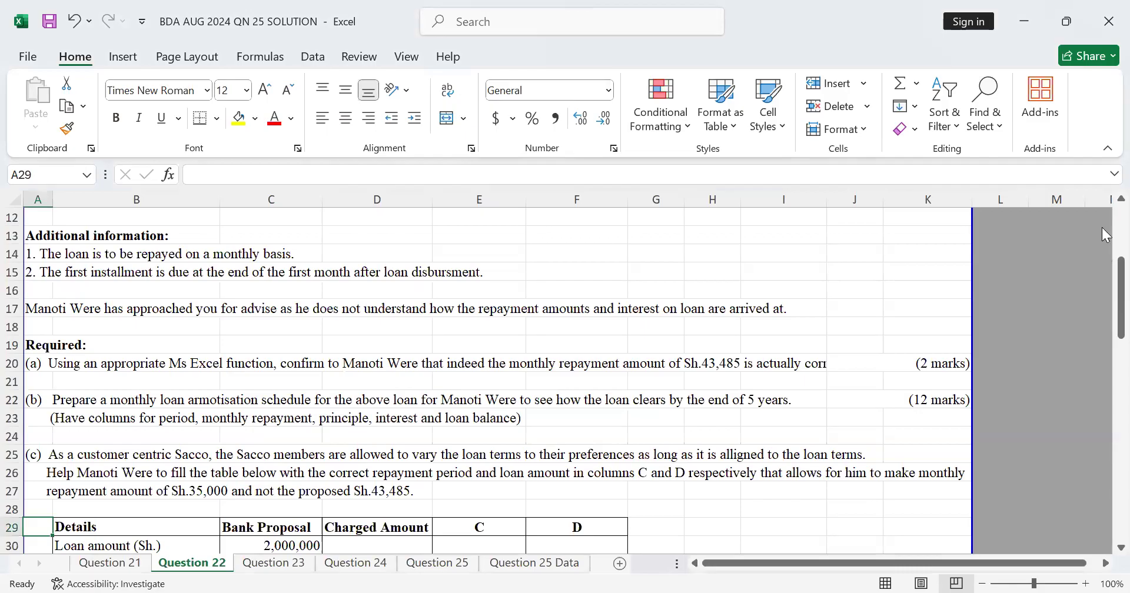
# Read through Question 22's loan terms, additional information, requirements (a) to (c) and the repayment table
pyautogui.scroll(4, 1102, 233)
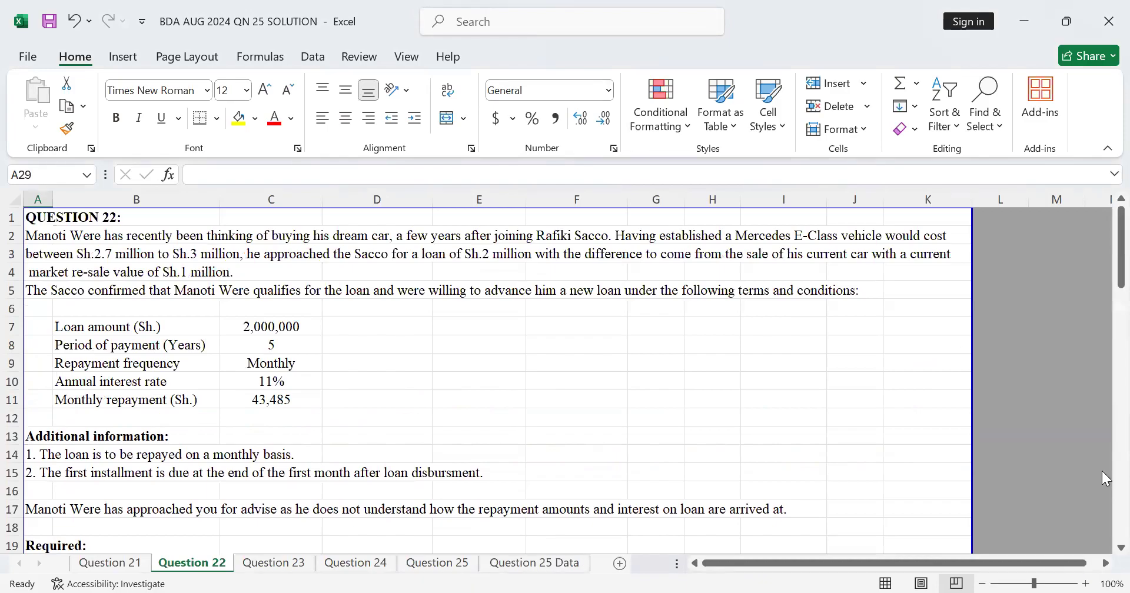
pyautogui.scroll(-3, 1103, 557)
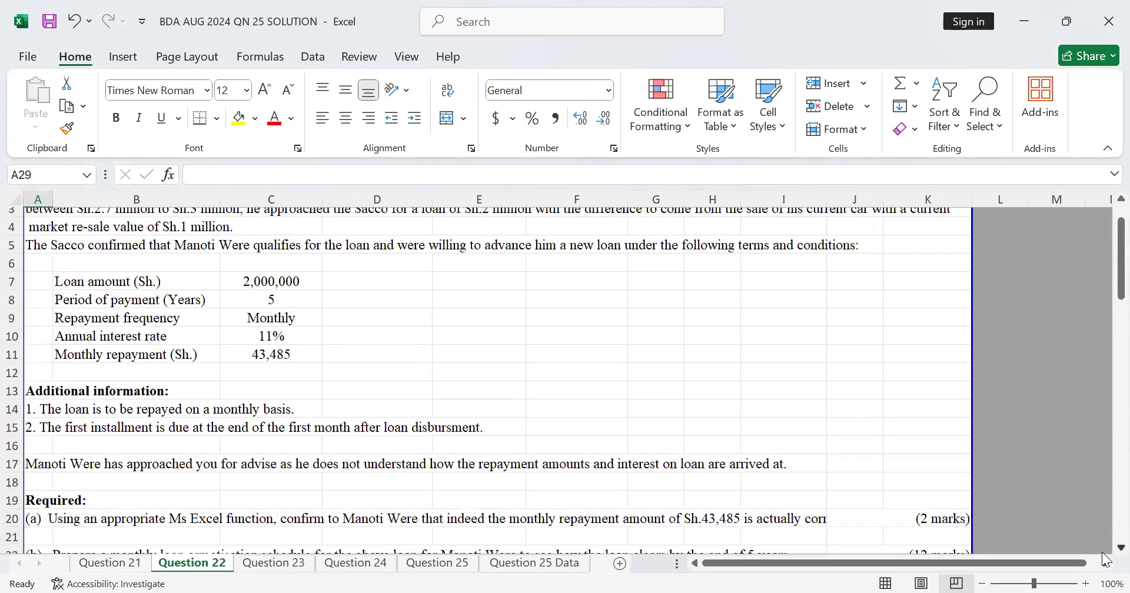
pyautogui.scroll(-2, 1105, 559)
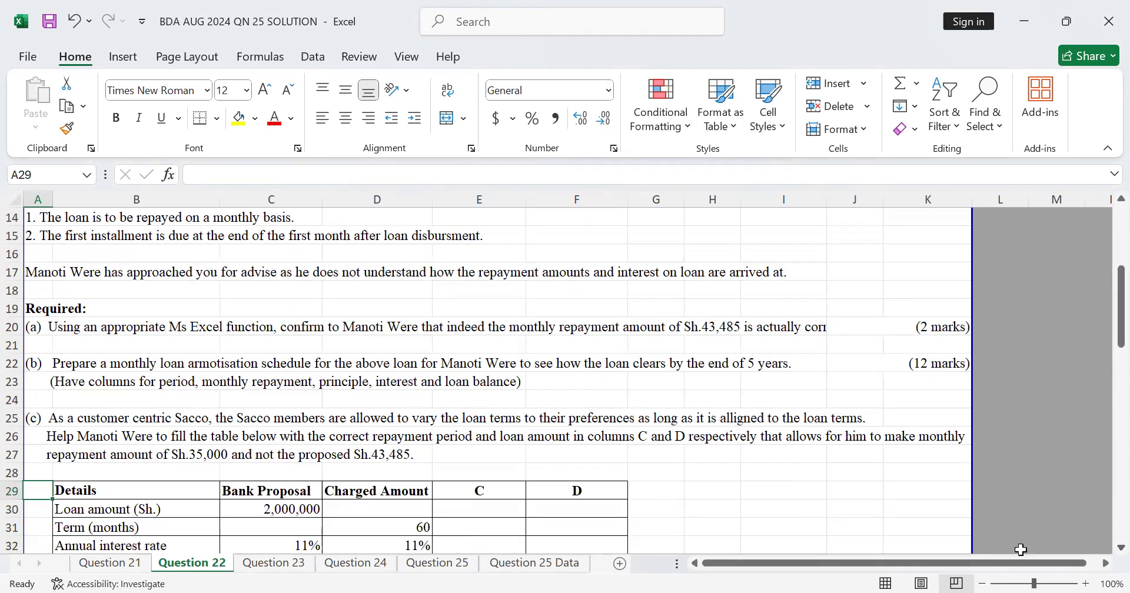
pyautogui.scroll(-2, 1105, 547)
pyautogui.scroll(-4, 1105, 548)
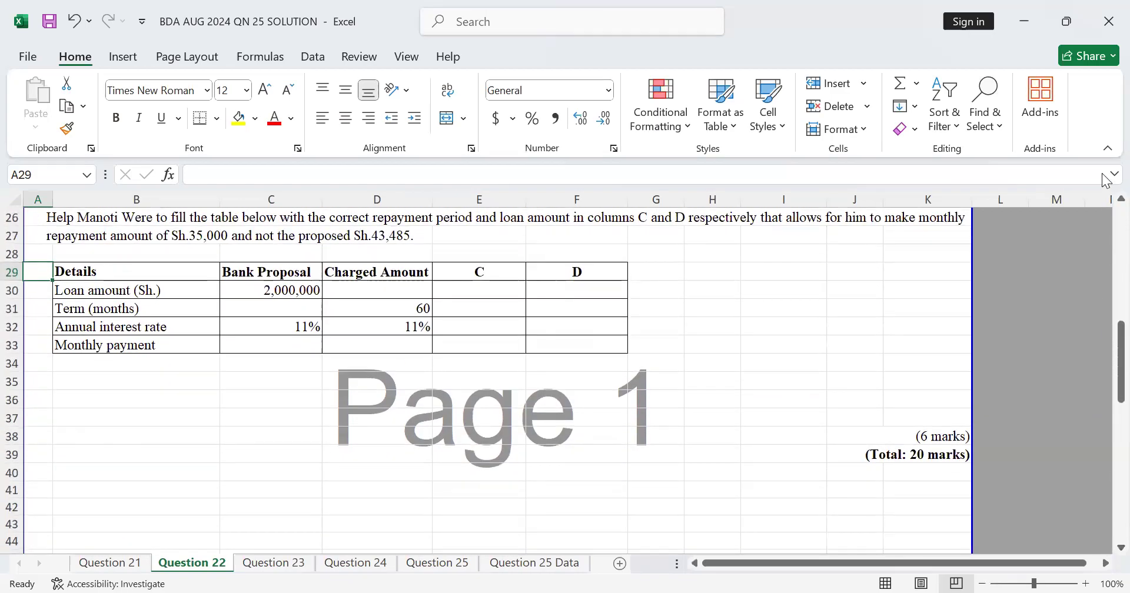
pyautogui.scroll(2, 1105, 212)
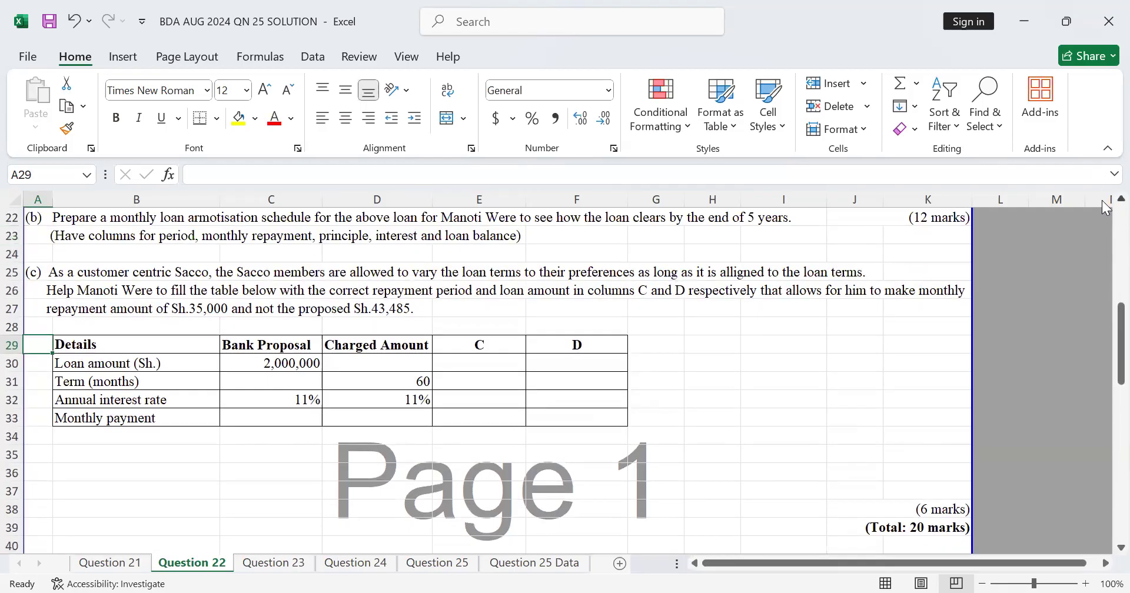
pyautogui.scroll(1, 1106, 207)
pyautogui.scroll(1, 1107, 207)
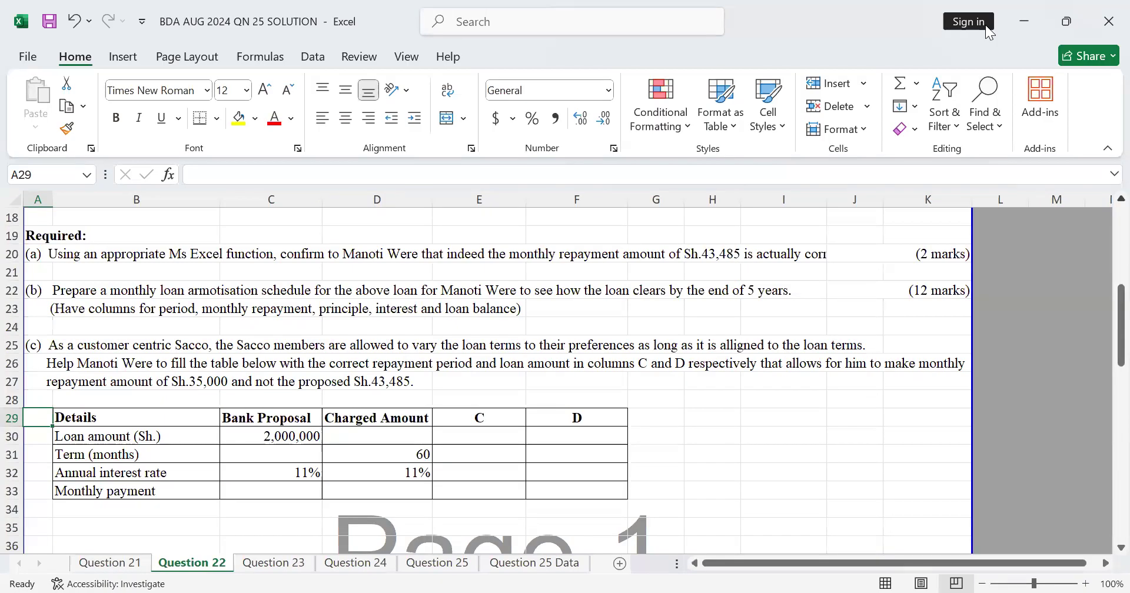
pyautogui.hotkey('alt', 'Tab')
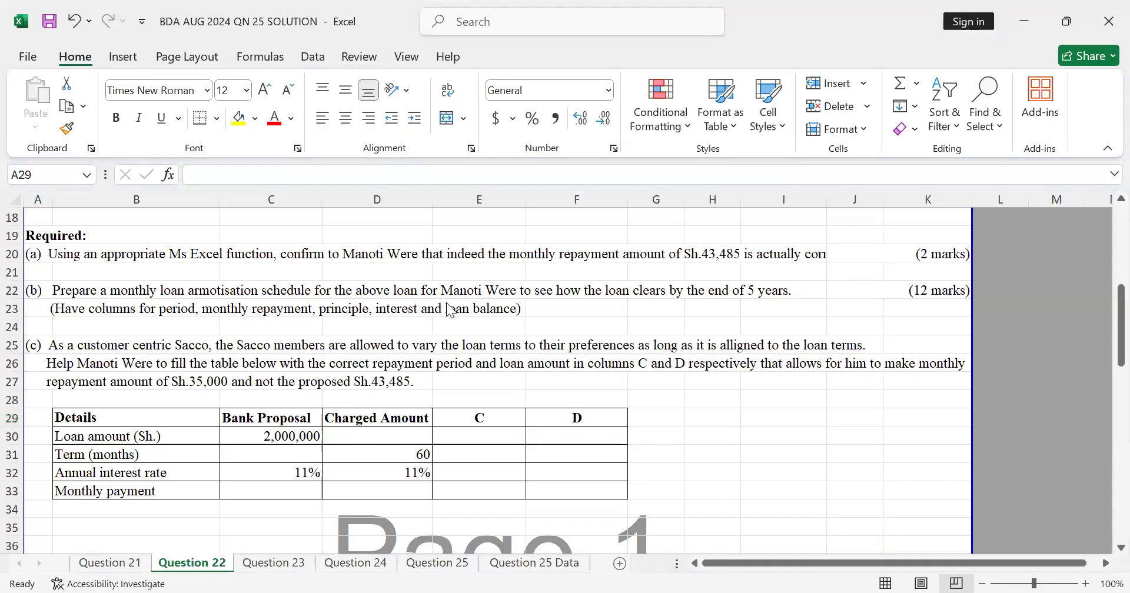
pyautogui.click(464, 450)
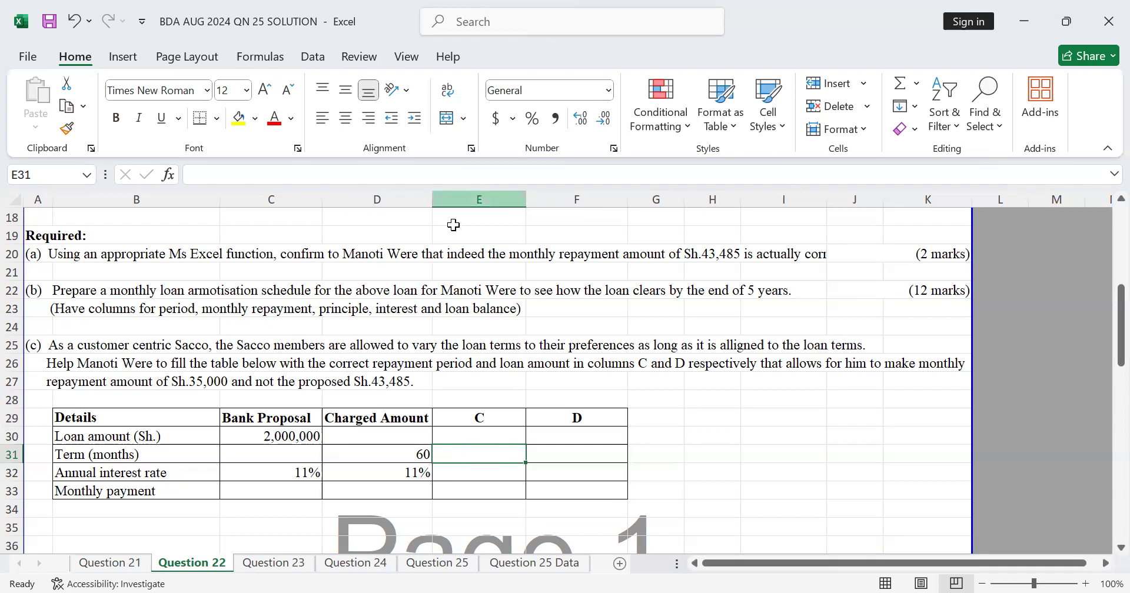
pyautogui.hotkey('alt', 'Tab')
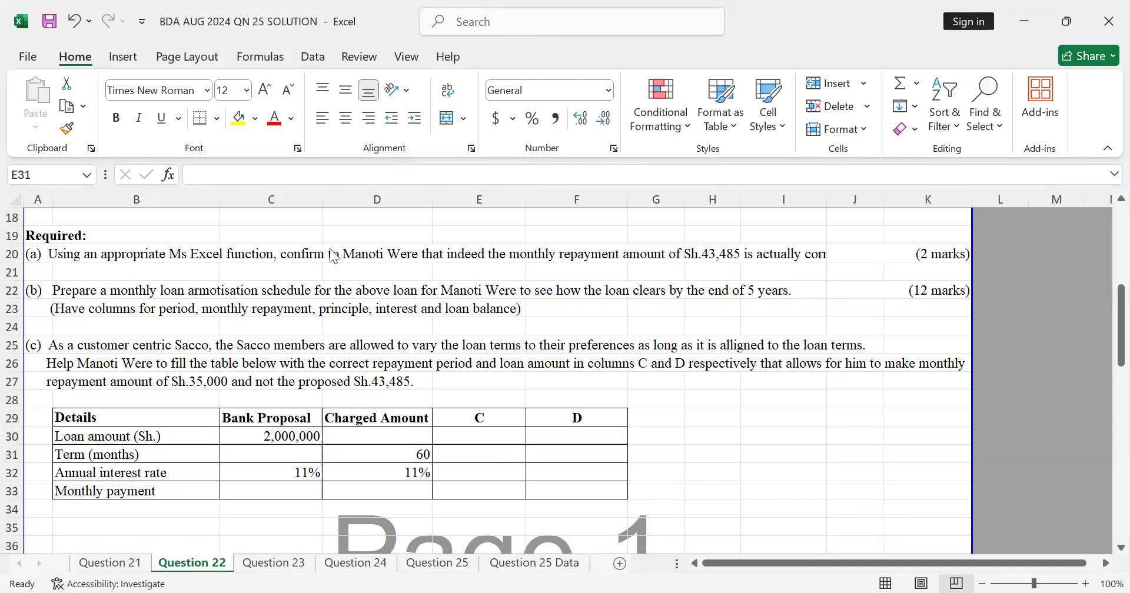
pyautogui.click(255, 39)
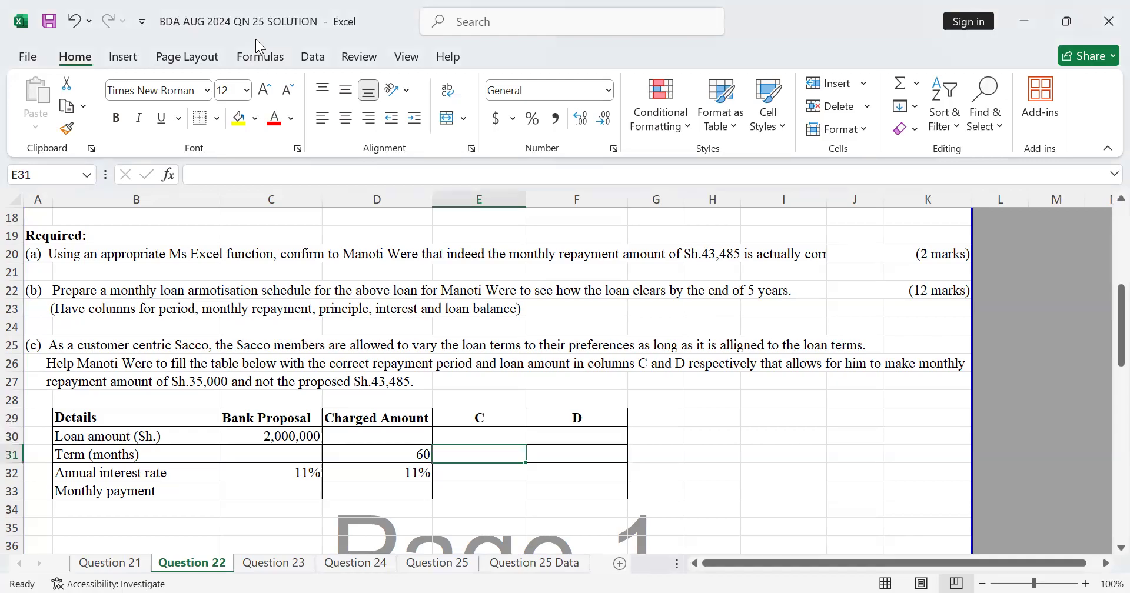
pyautogui.hotkey('alt', 'Tab')
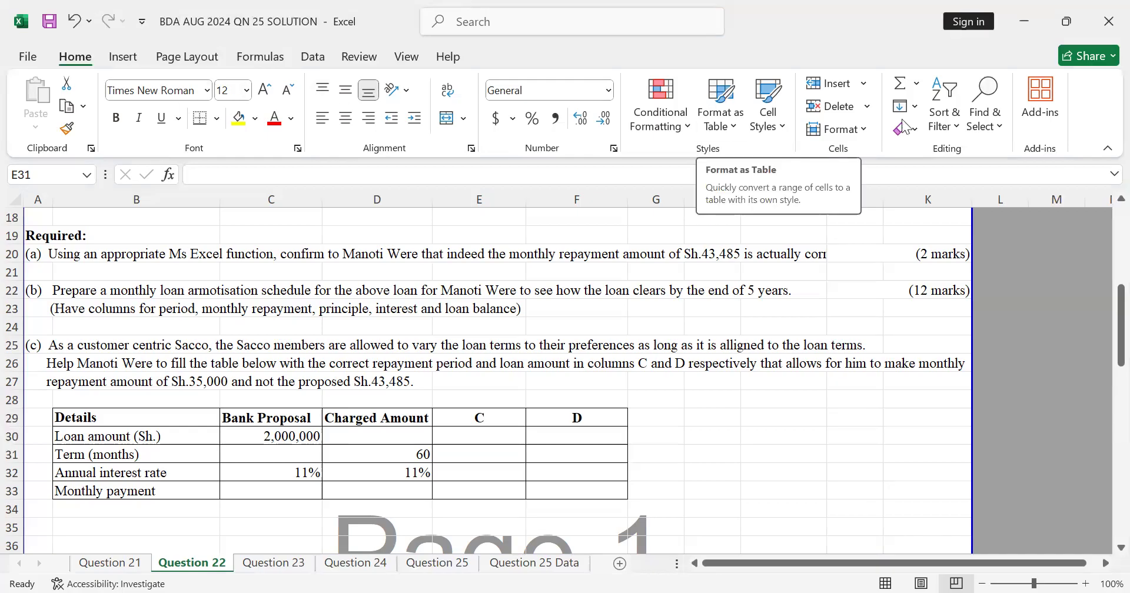
# Try to build a formula in D8 from the payment period in C8
pyautogui.scroll(6, 1102, 241)
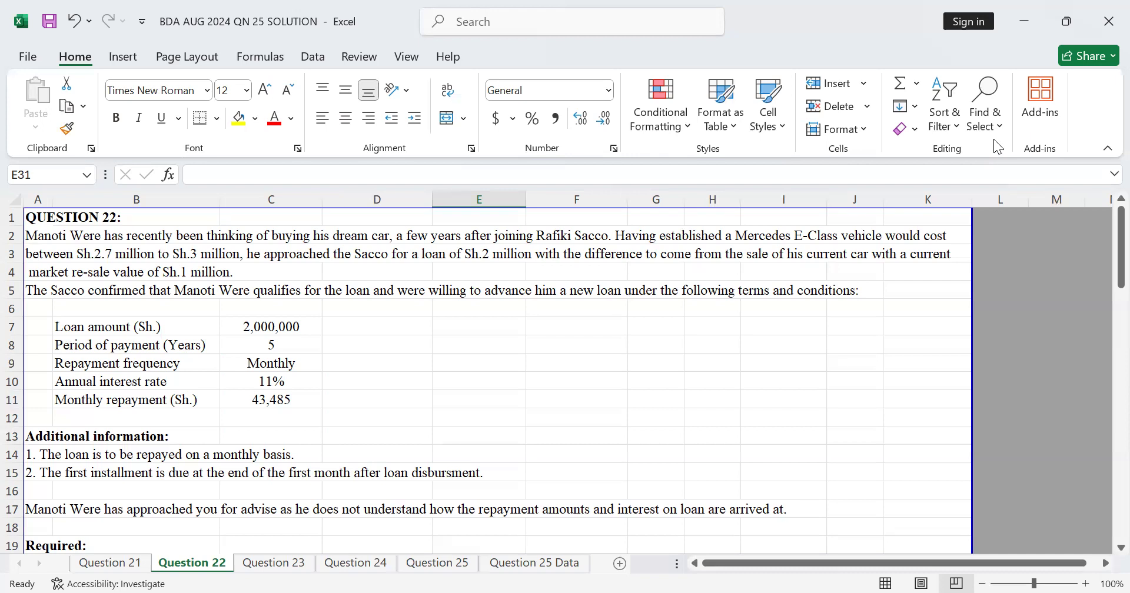
pyautogui.click(357, 345)
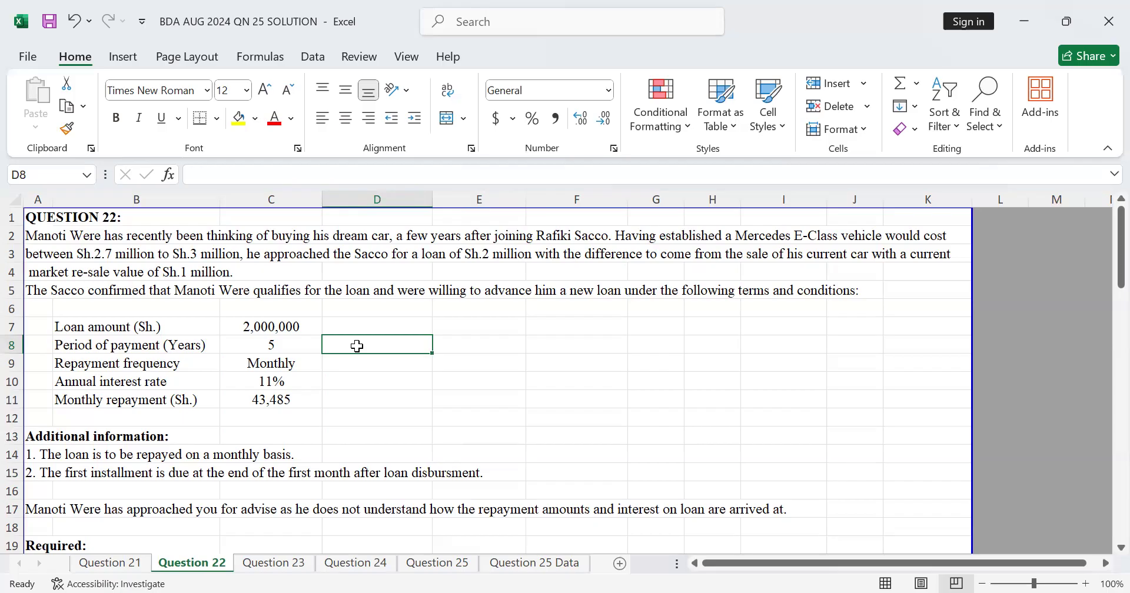
pyautogui.write('=')
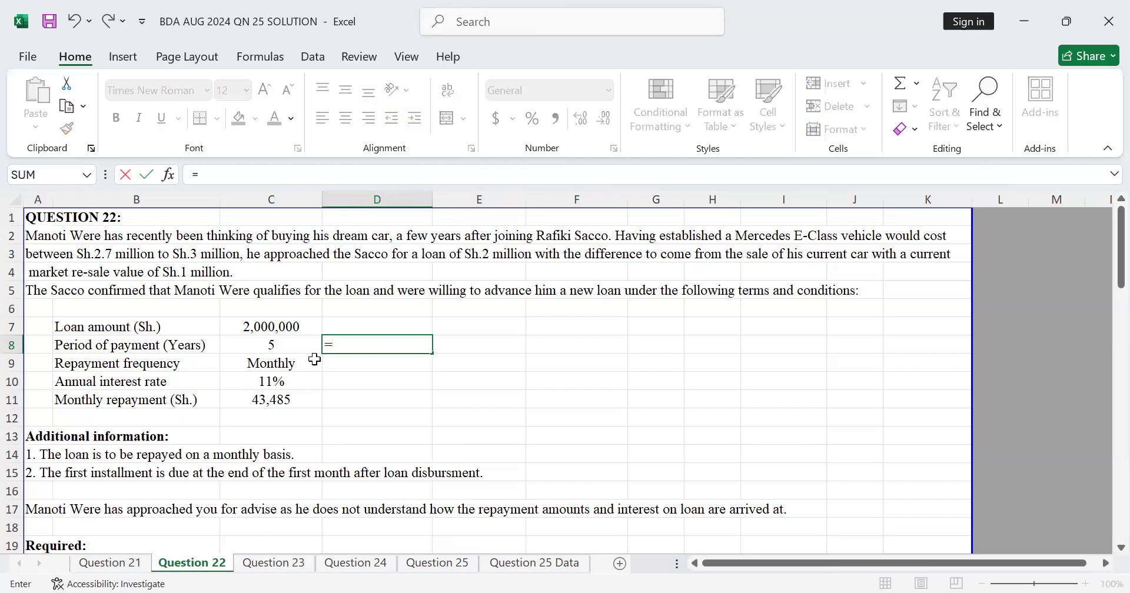
pyautogui.click(272, 347)
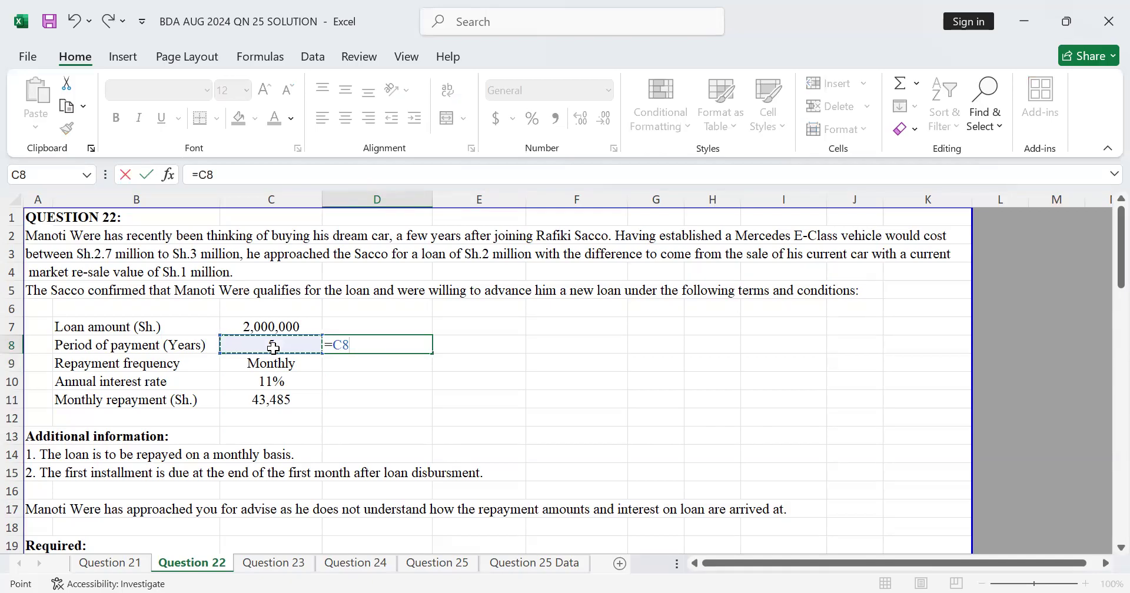
pyautogui.press('BackSpace')
pyautogui.press('BackSpace')
pyautogui.press('BackSpace')
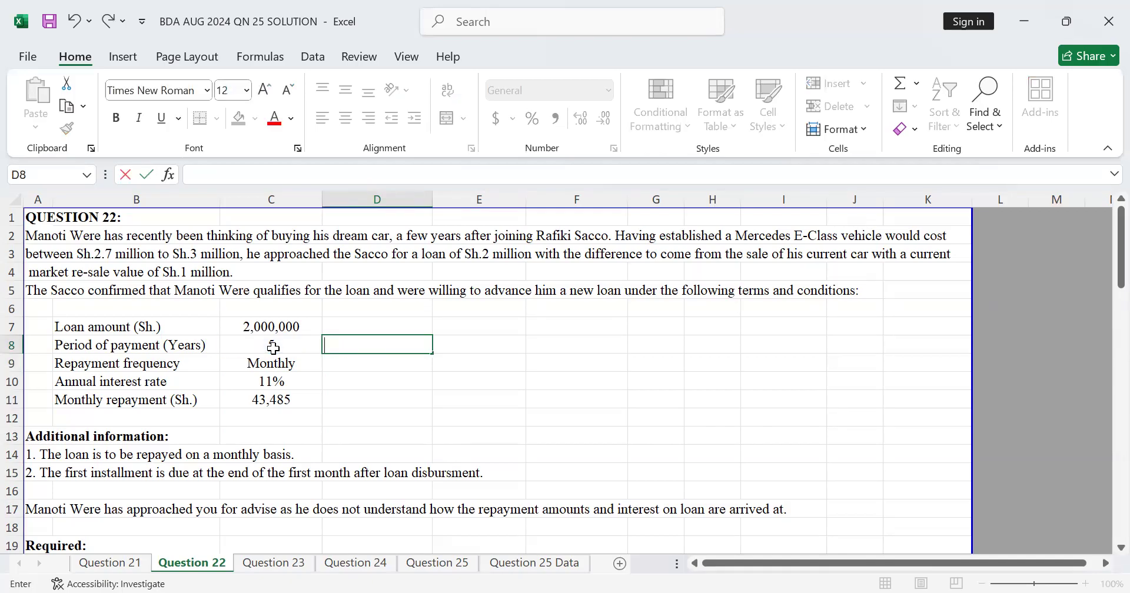
pyautogui.write('0')
pyautogui.press('BackSpace')
pyautogui.write('=')
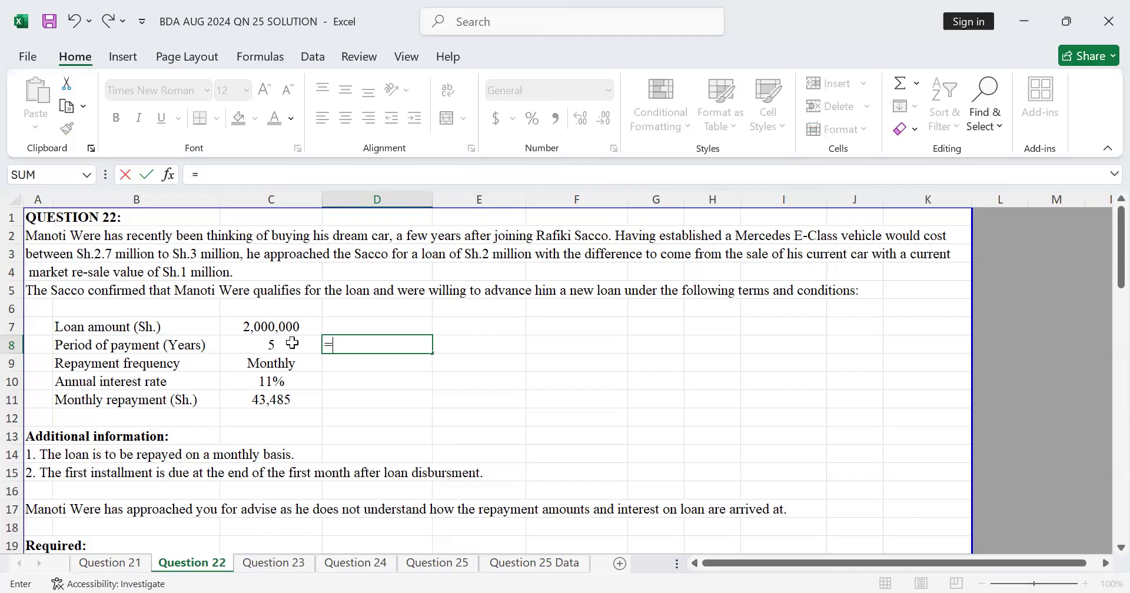
pyautogui.click(293, 343)
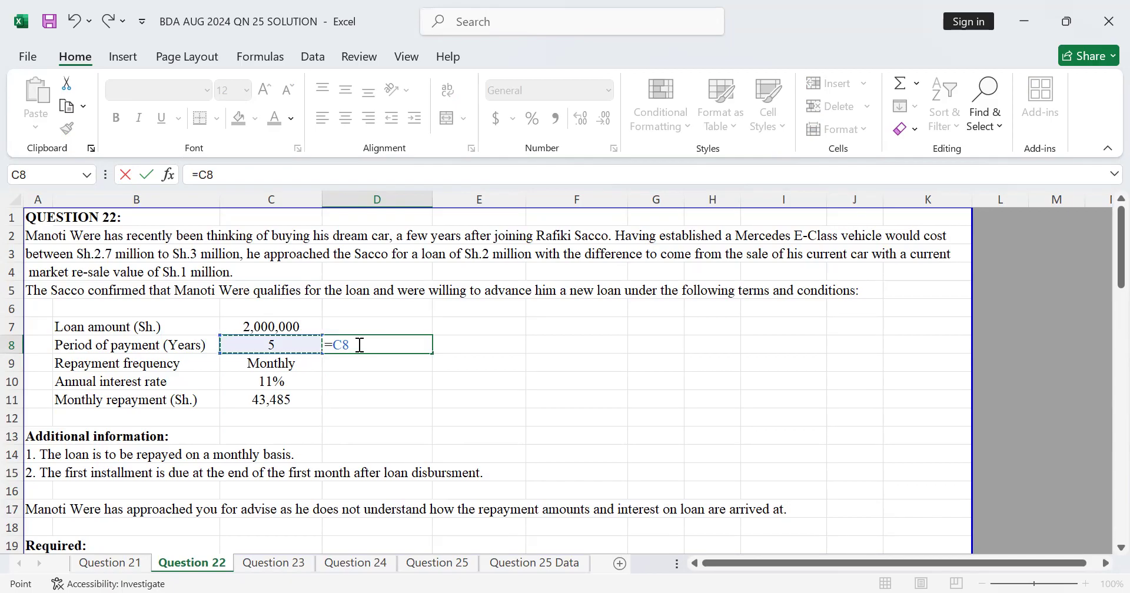
pyautogui.write('(')
pyautogui.press('Left')
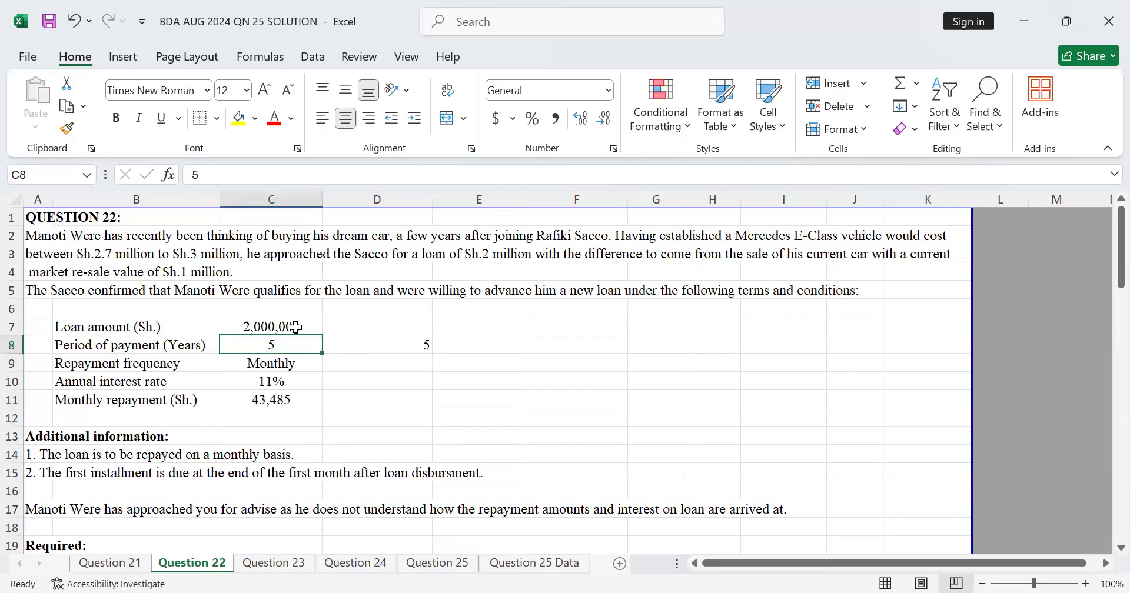
pyautogui.doubleClick(398, 352)
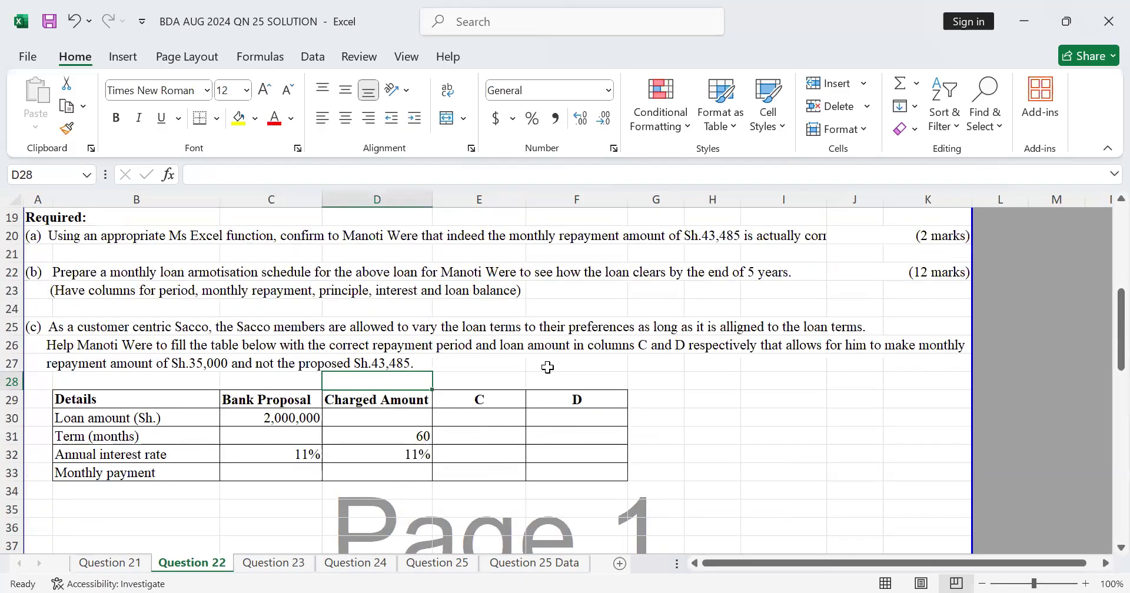
pyautogui.scroll(4, 1104, 203)
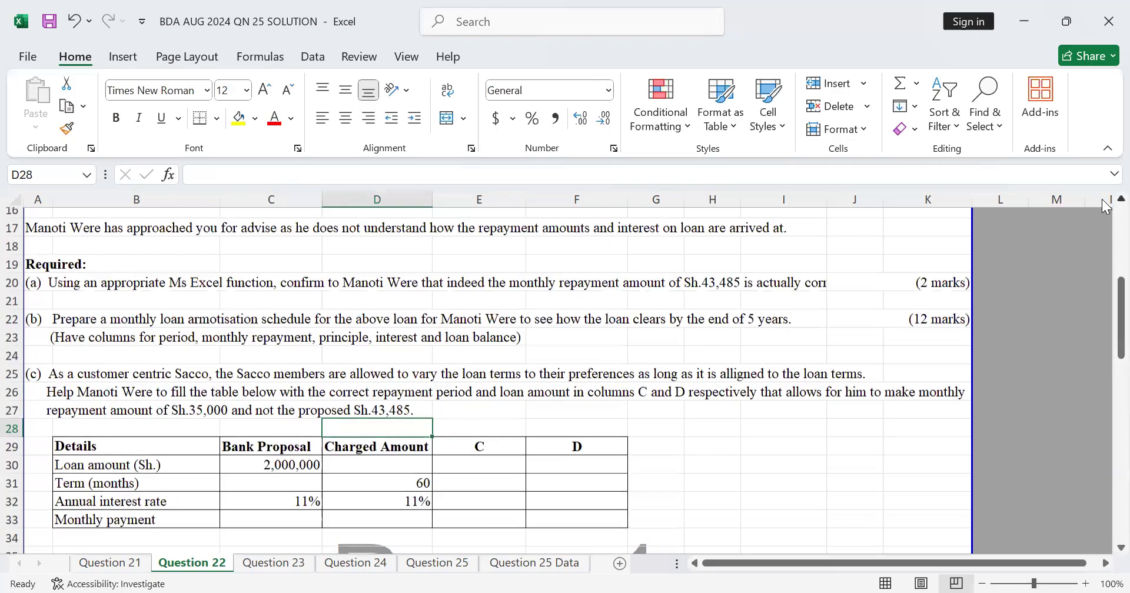
pyautogui.scroll(1, 1103, 206)
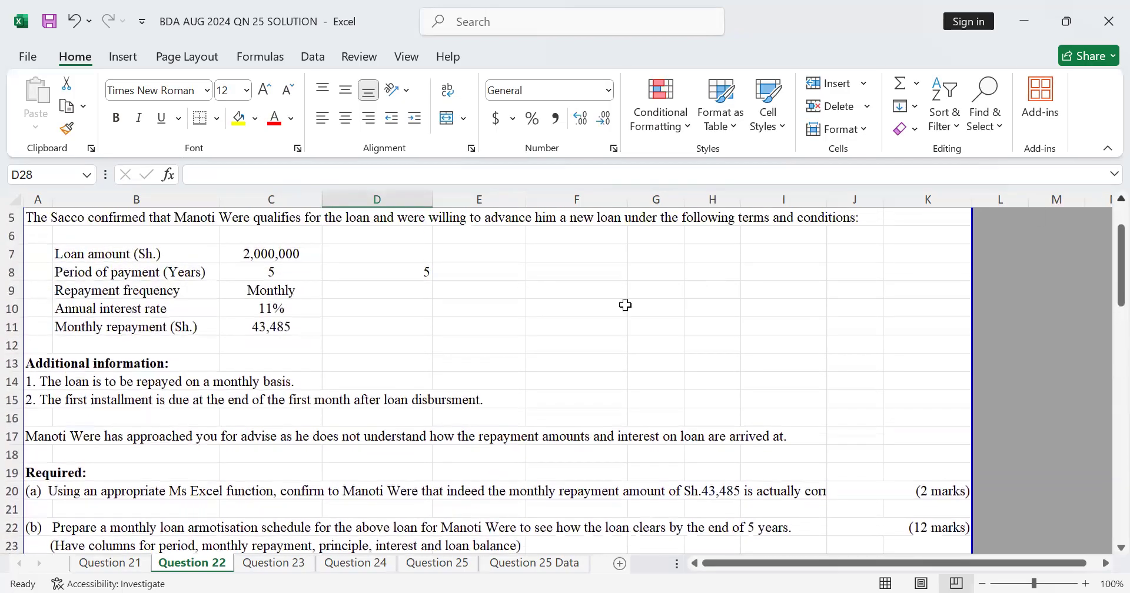
# Convert the payment period from years to months in D8 with the formula =C8*12
pyautogui.click(355, 277)
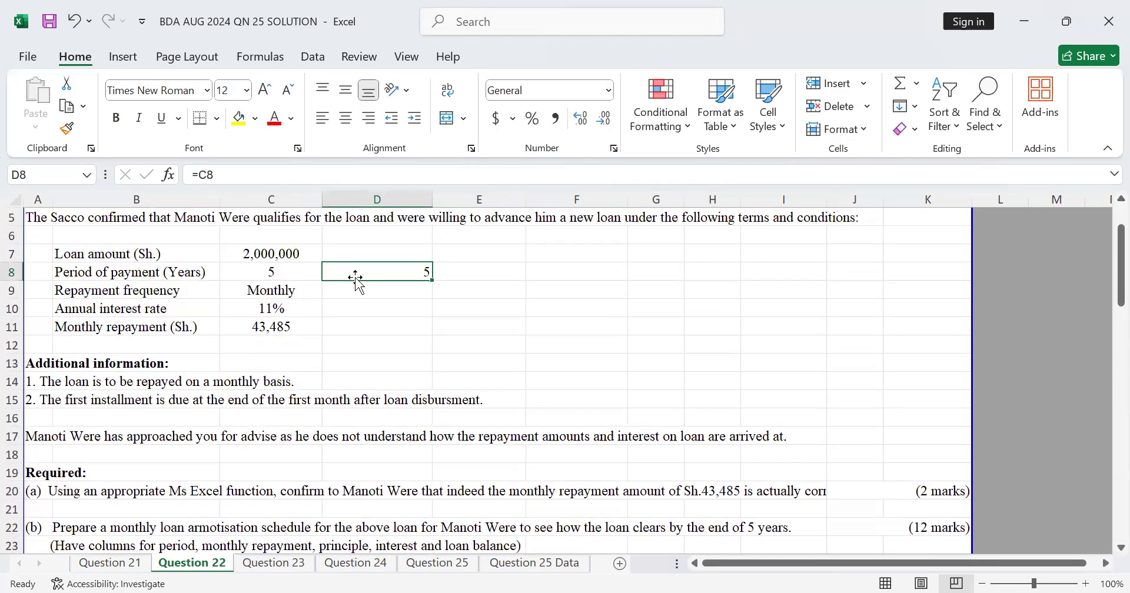
pyautogui.write('=')
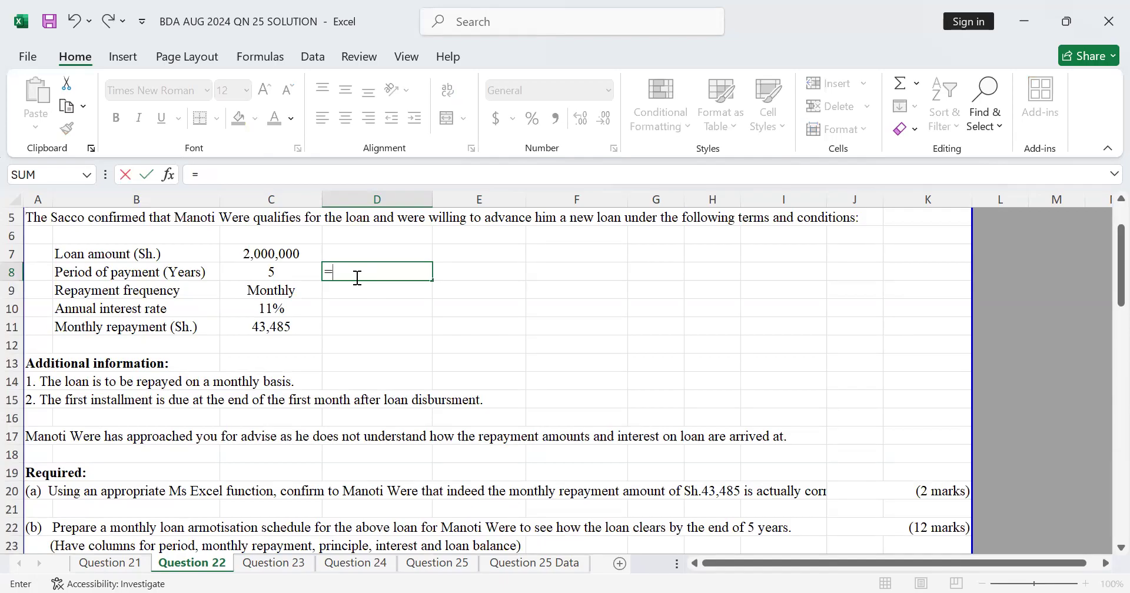
pyautogui.click(284, 275)
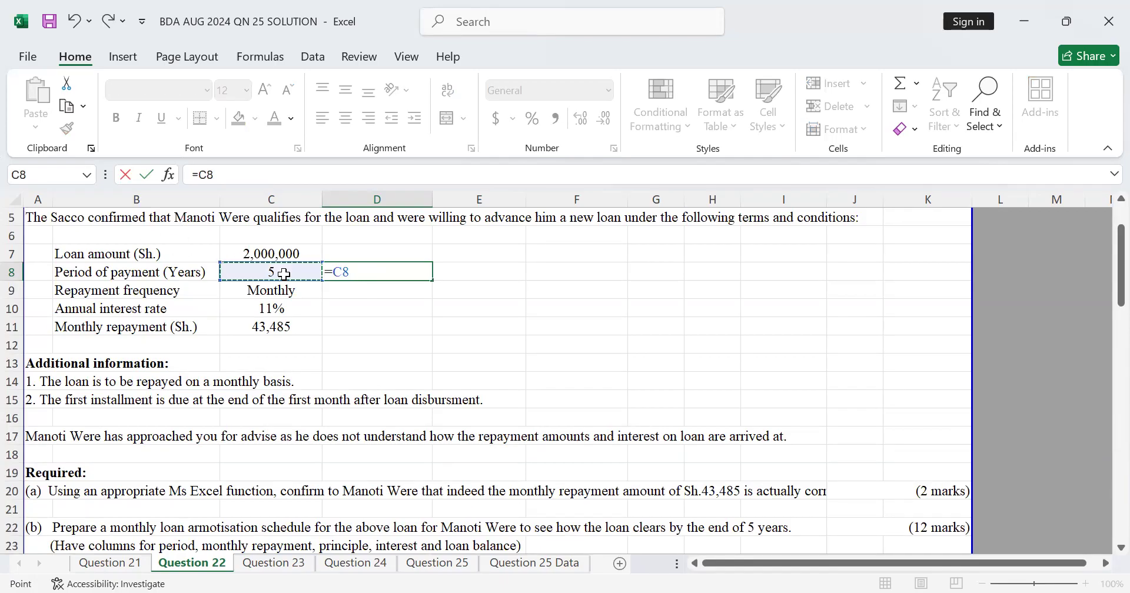
pyautogui.write(')')
pyautogui.press('BackSpace')
pyautogui.write('_')
pyautogui.press('BackSpace')
pyautogui.press('BackSpace')
pyautogui.press('BackSpace')
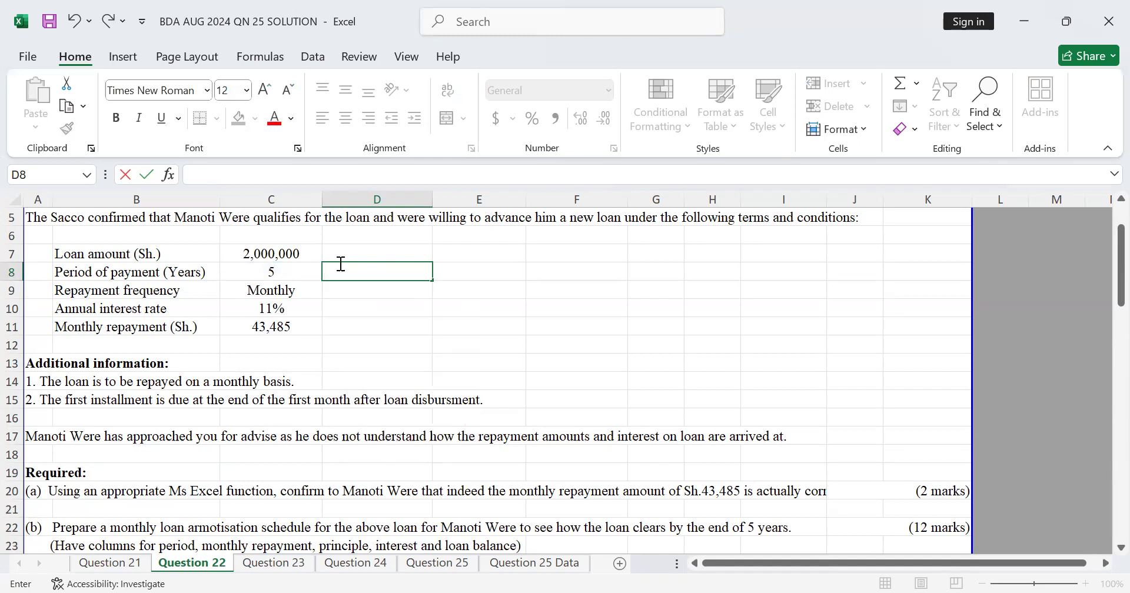
pyautogui.click(271, 273)
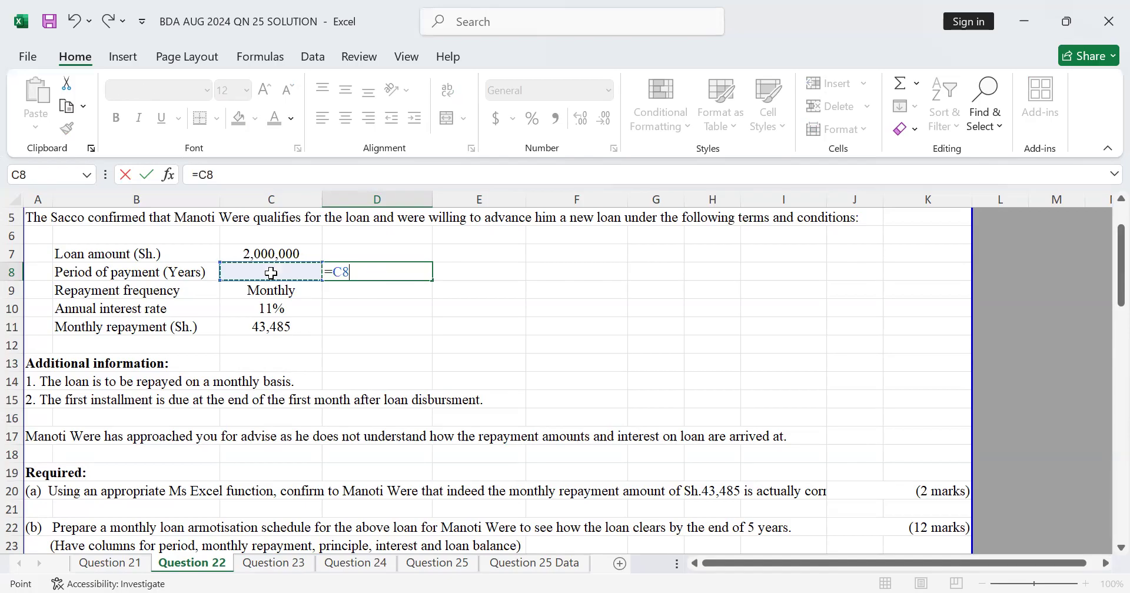
pyautogui.write('*12')
pyautogui.press('Return')
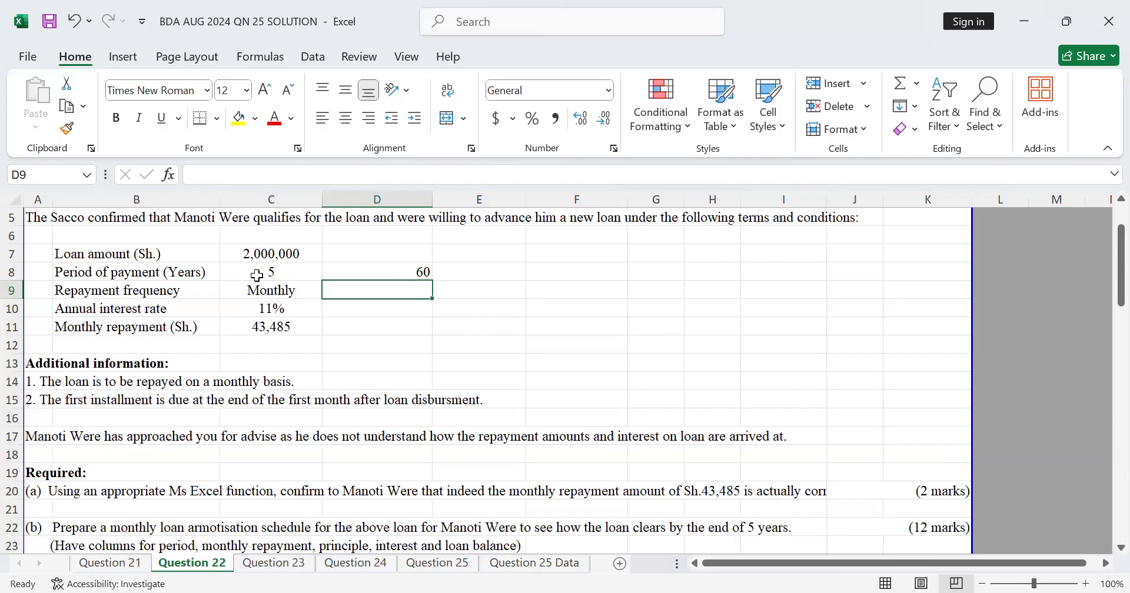
# Calculate the monthly interest rate in D10 with the formula =C10/12
pyautogui.click(290, 301)
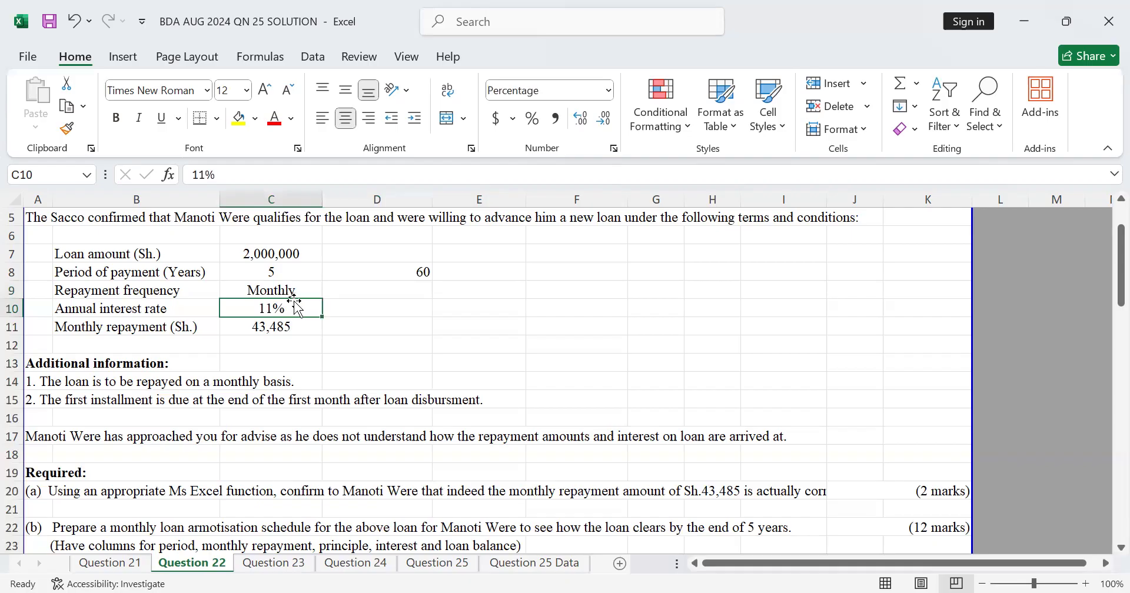
pyautogui.click(402, 308)
pyautogui.write('=')
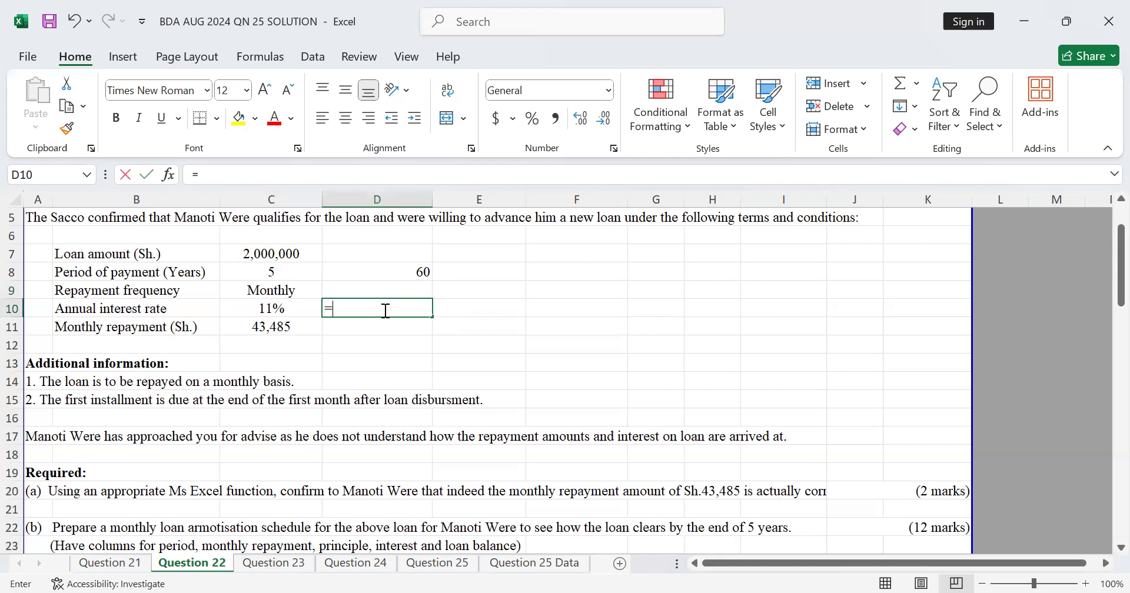
pyautogui.click(291, 303)
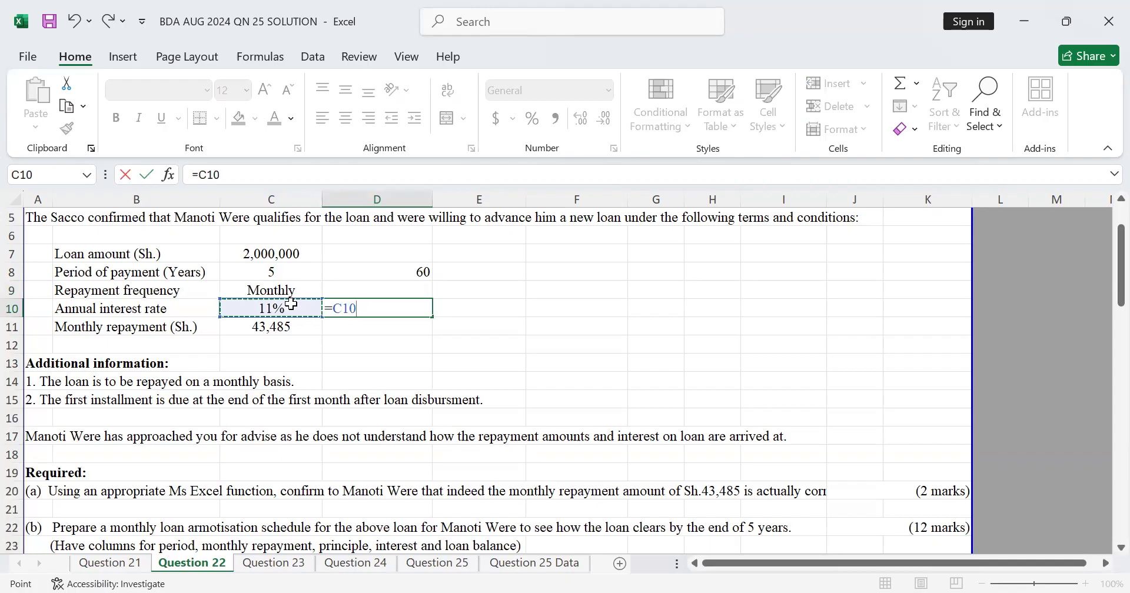
pyautogui.write('/12')
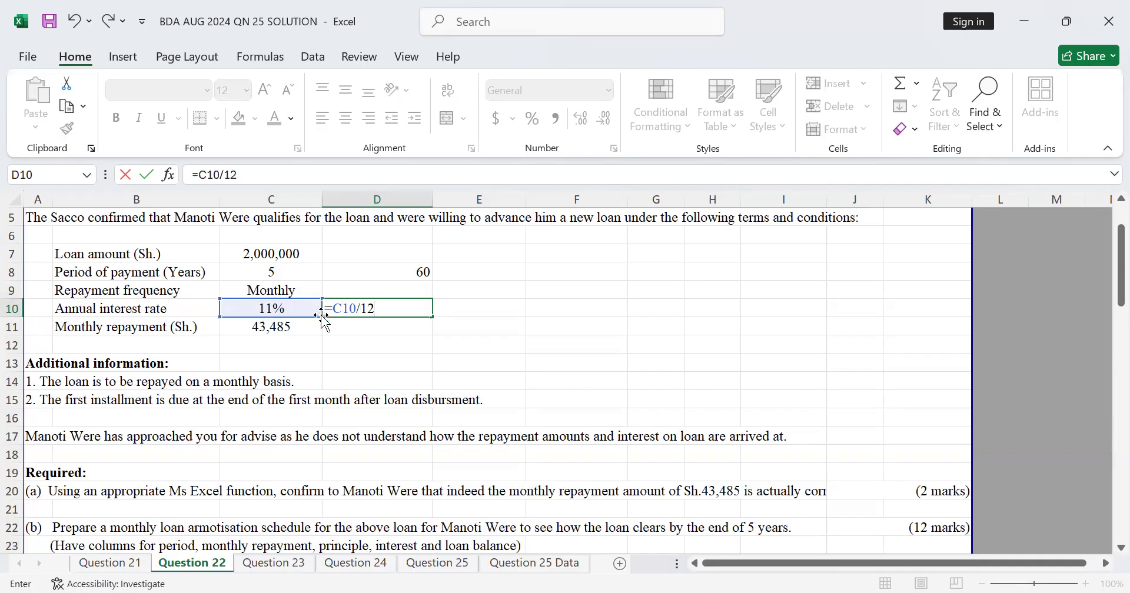
pyautogui.press('Return')
pyautogui.click(416, 307)
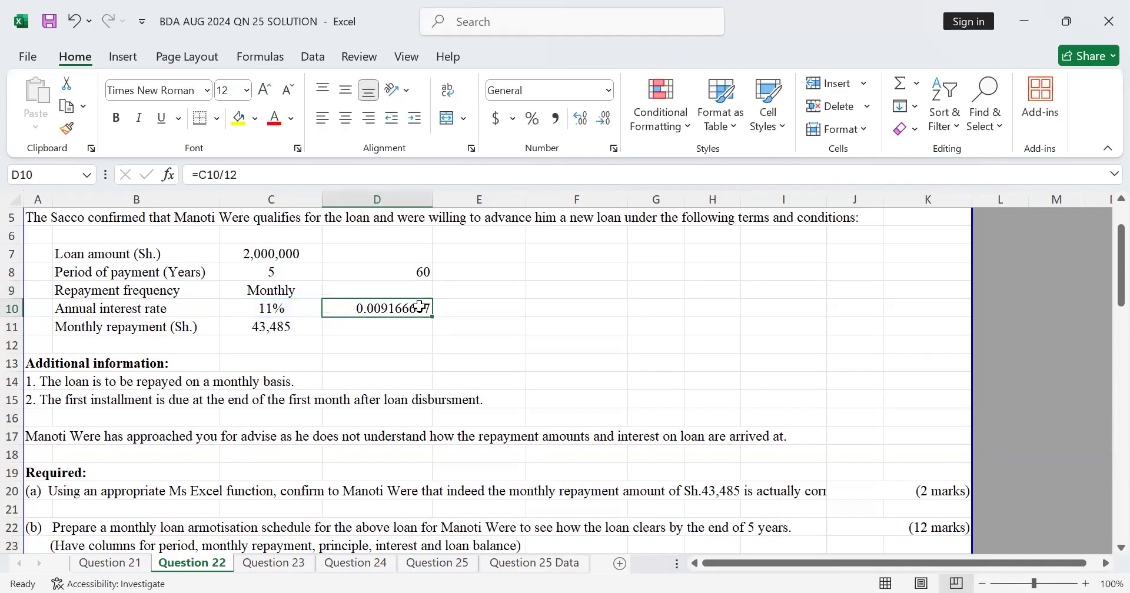
pyautogui.press('Down')
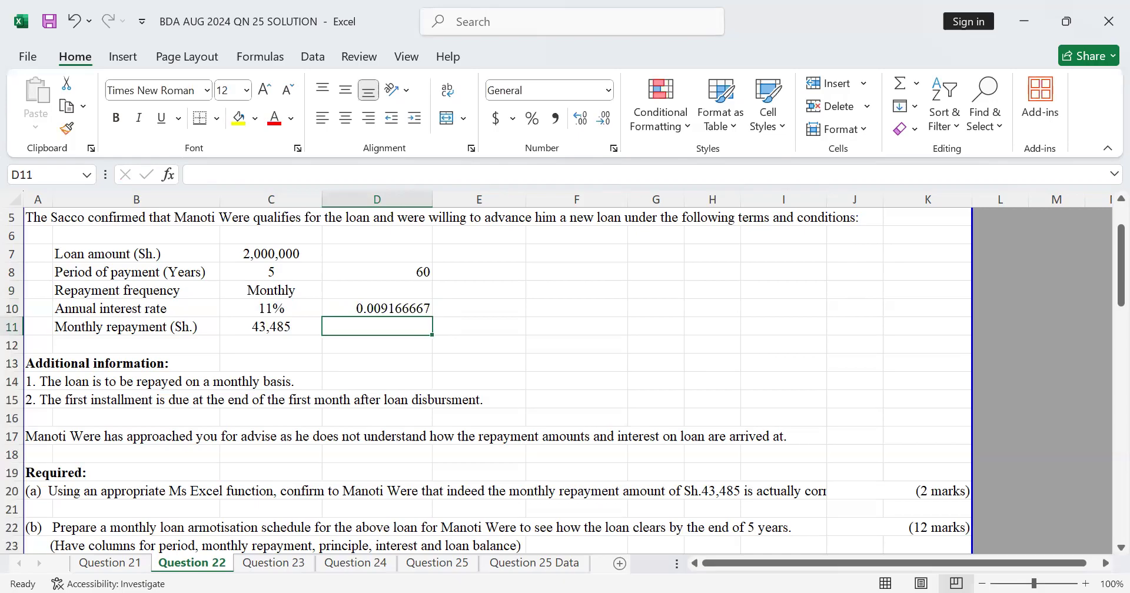
pyautogui.click(418, 307)
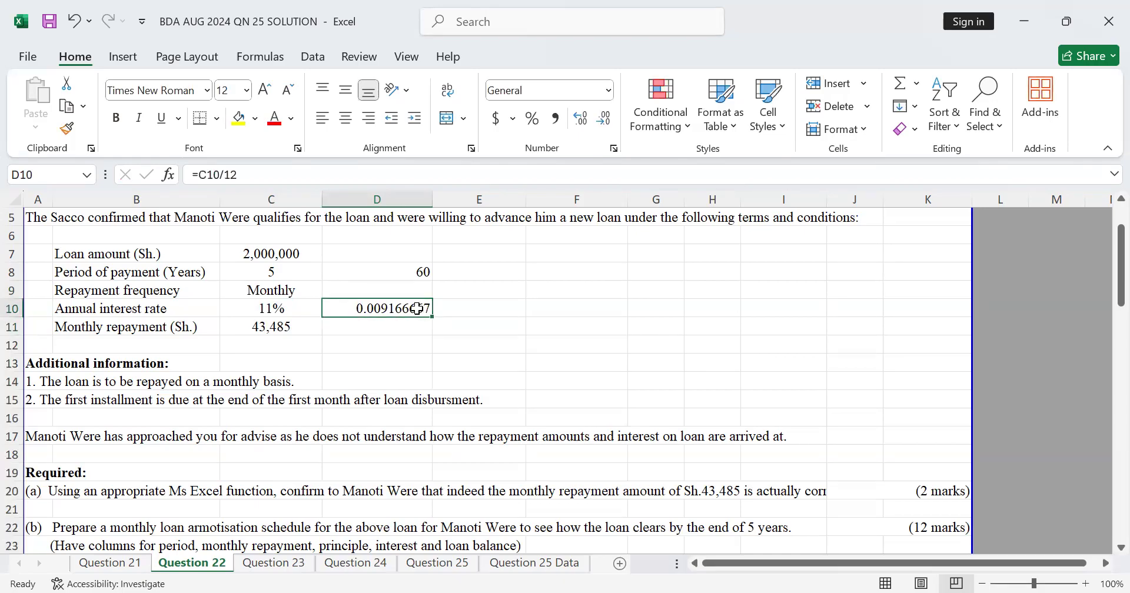
# Reduce the monthly interest rate in D10 to four decimal places
pyautogui.scroll(2, 424, 303)
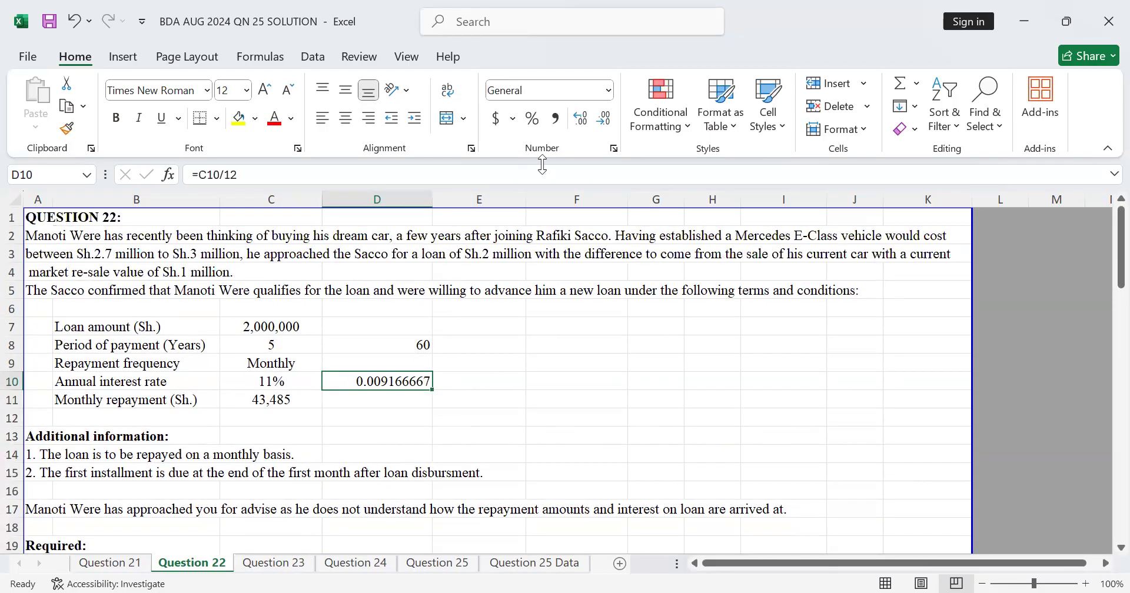
pyautogui.click(603, 124)
pyautogui.click(607, 123)
pyautogui.click(607, 122)
pyautogui.click(608, 123)
pyautogui.click(608, 122)
pyautogui.click(607, 123)
pyautogui.click(607, 122)
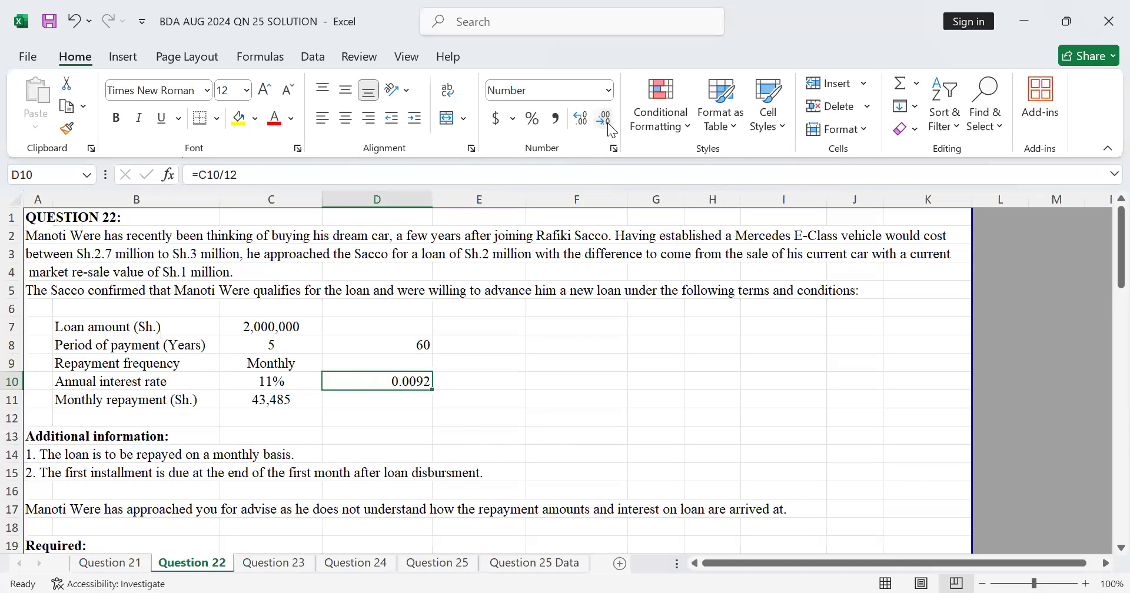
pyautogui.click(390, 428)
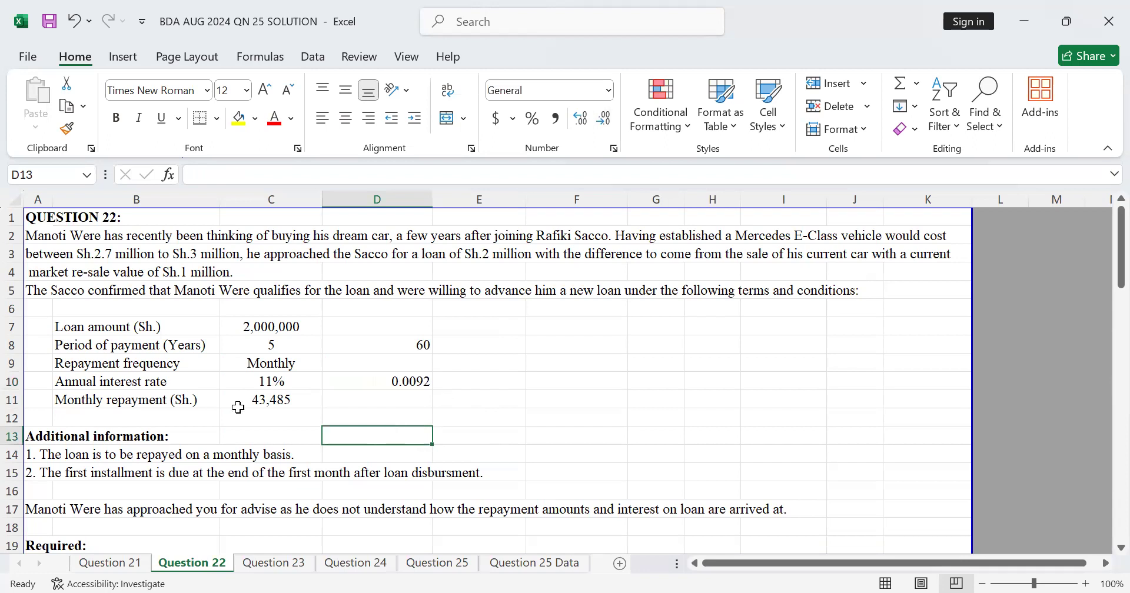
pyautogui.scroll(-2, 126, 408)
pyautogui.scroll(-1, 135, 406)
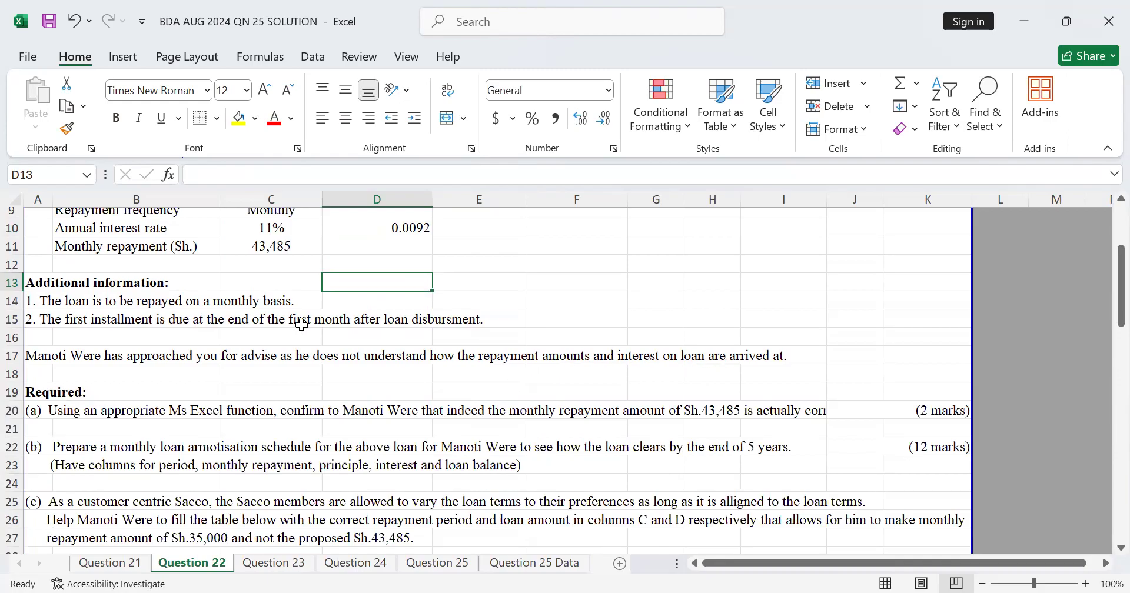
pyautogui.scroll(-1, 265, 329)
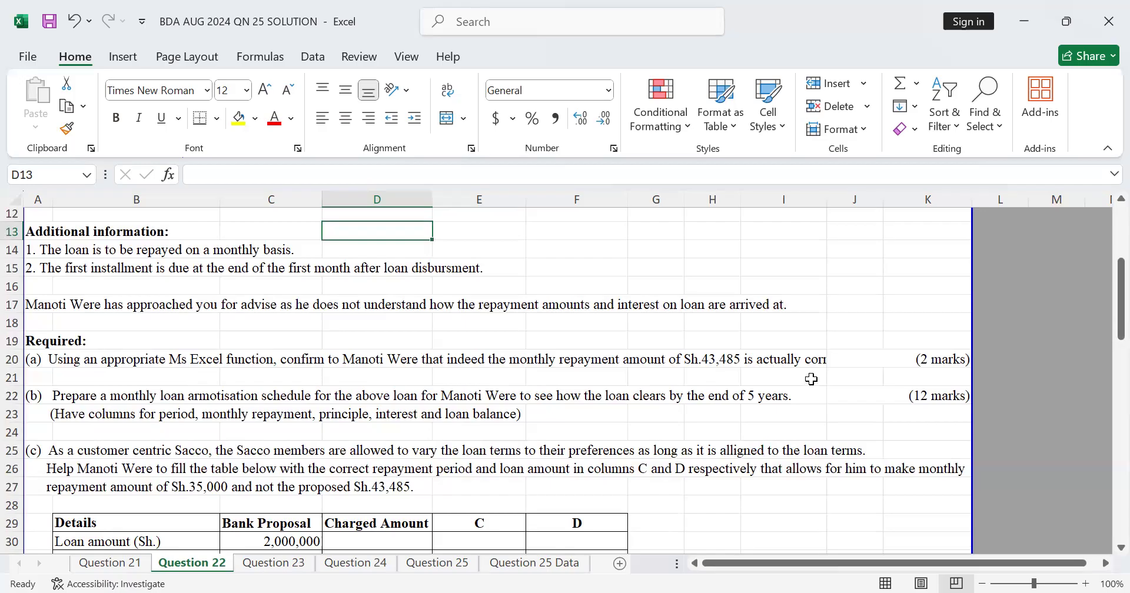
pyautogui.click(250, 373)
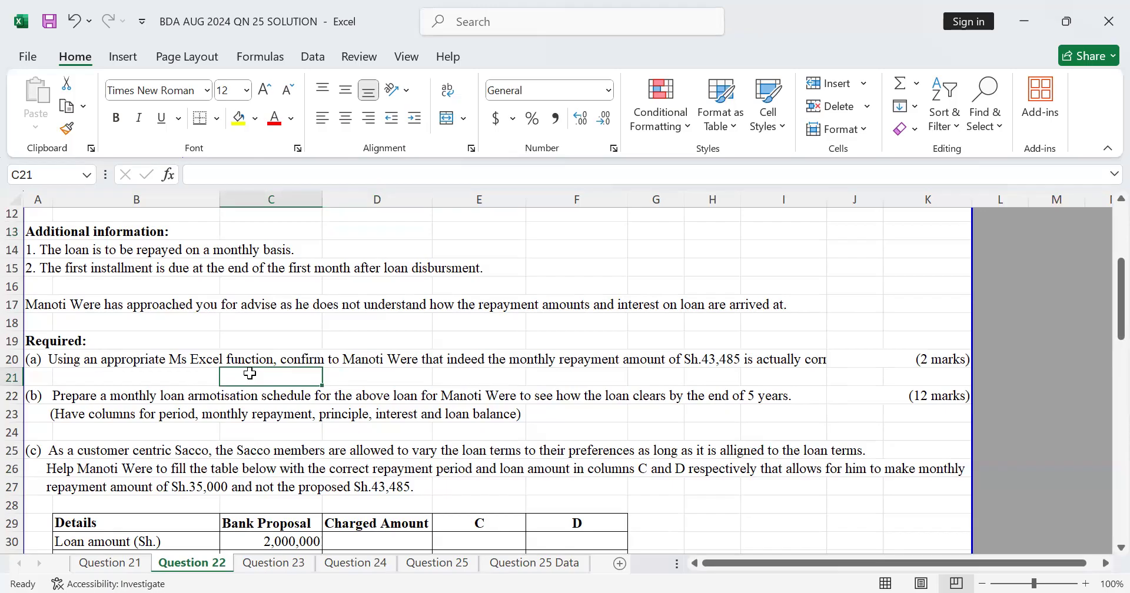
pyautogui.scroll(2, 250, 374)
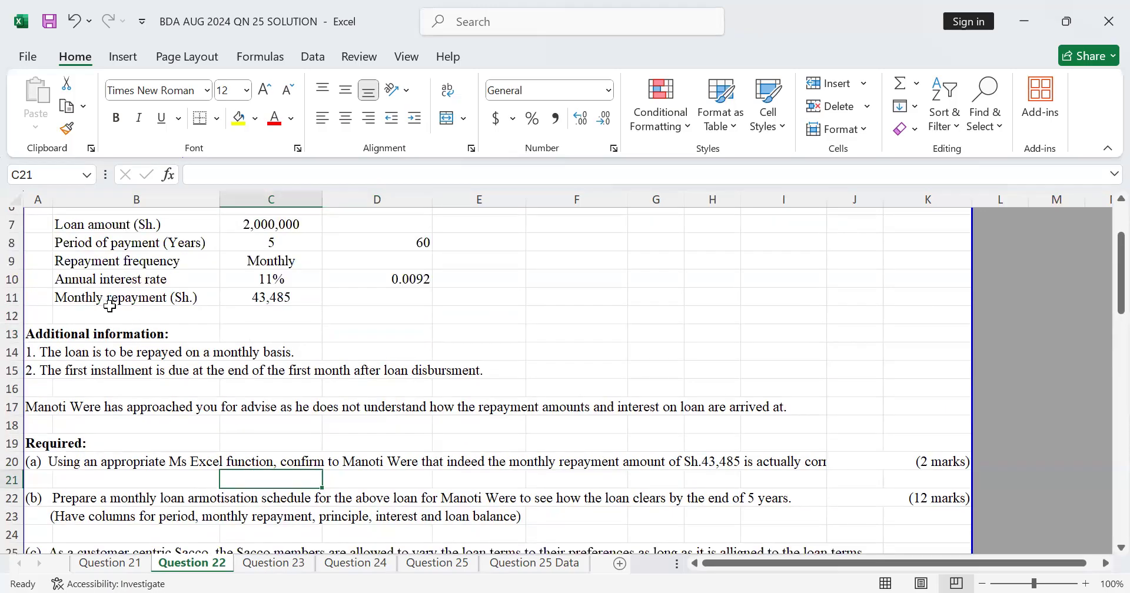
pyautogui.click(190, 292)
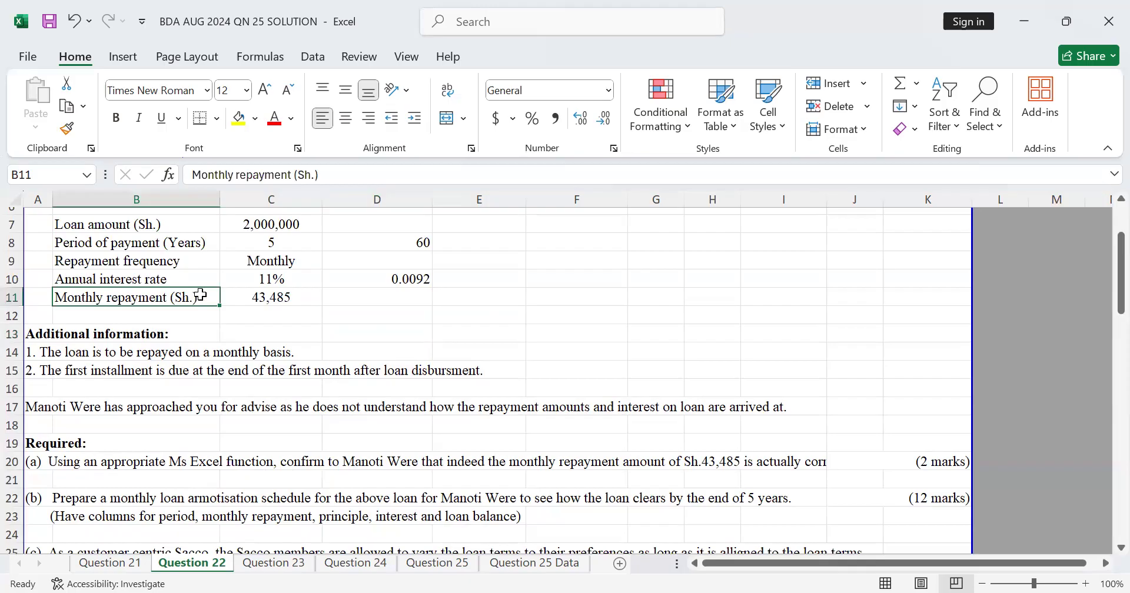
pyautogui.doubleClick(201, 295)
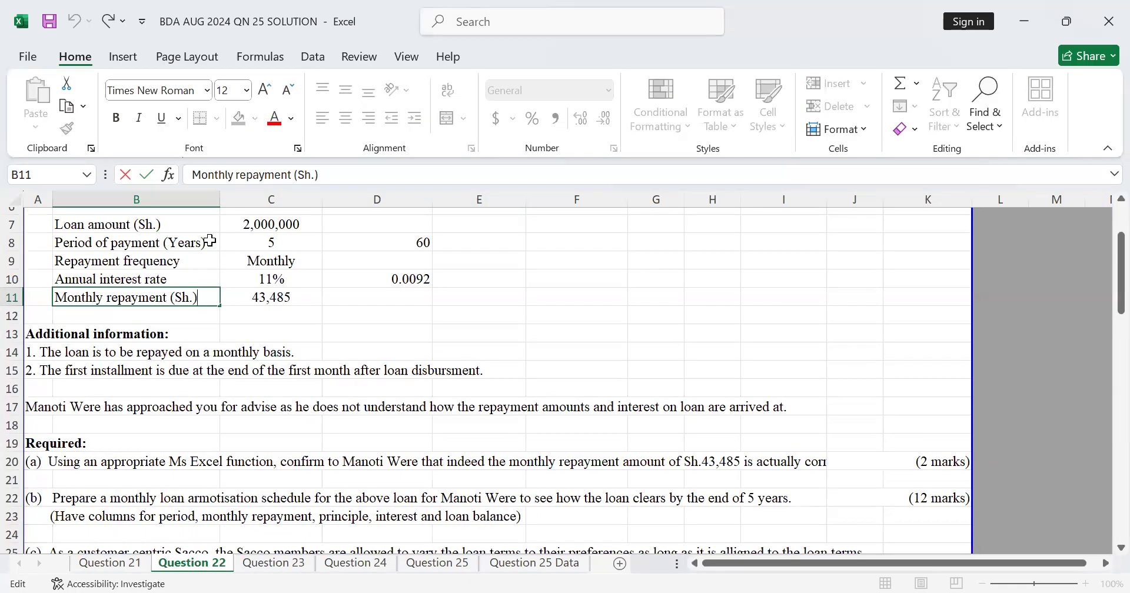
pyautogui.write('?')
pyautogui.press('BackSpace')
pyautogui.write('/INSTIA')
pyautogui.press('BackSpace')
pyautogui.press('BackSpace')
pyautogui.press('BackSpace')
pyautogui.press('BackSpace')
pyautogui.press('BackSpace')
pyautogui.press('BackSpace')
pyautogui.press('BackSpace')
pyautogui.press('BackSpace')
pyautogui.write(')')
pyautogui.click(213, 320)
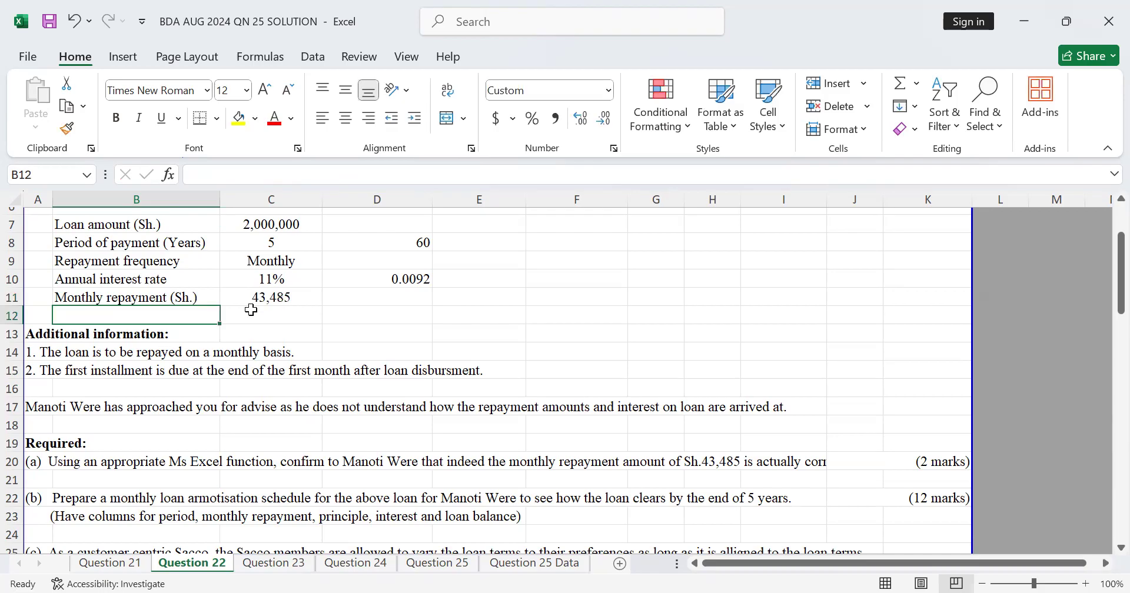
# Enter the label "Instalment payment" in C21 below requirement (a)
pyautogui.click(290, 483)
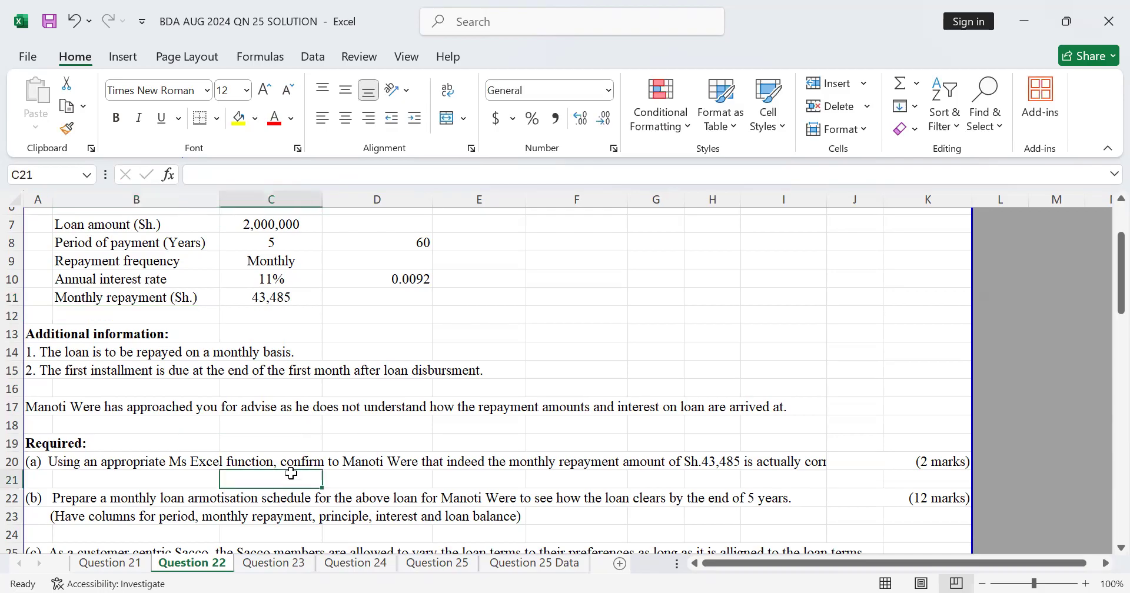
pyautogui.write('IN')
pyautogui.press('BackSpace')
pyautogui.write('nstalment pay')
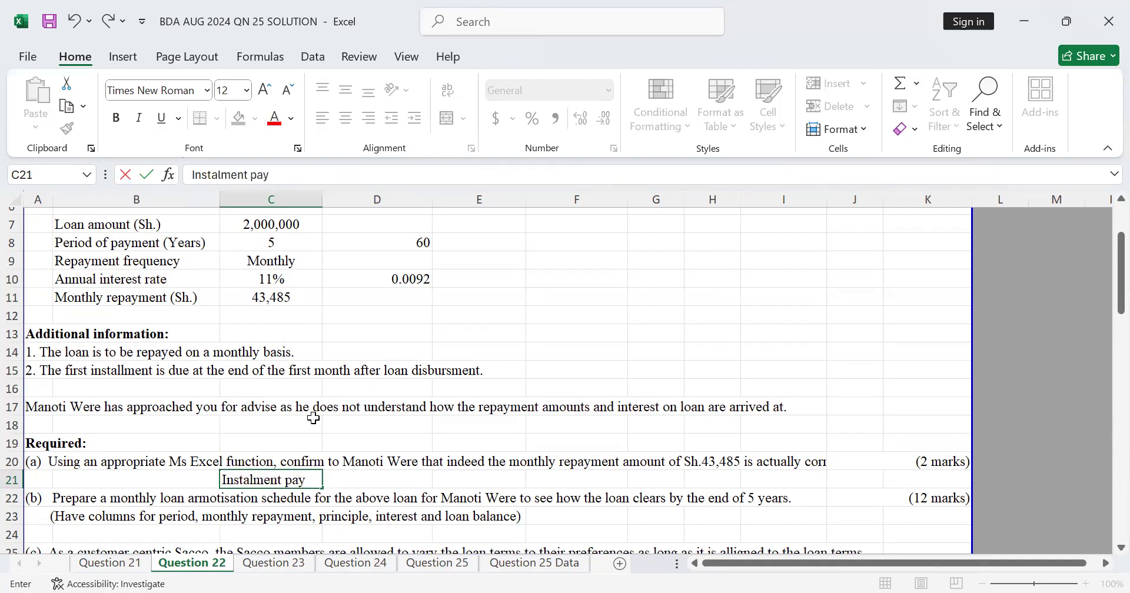
pyautogui.write('ment')
pyautogui.click(479, 463)
# Calculate the monthly instalment in D21 with the formula =PMT(D10,D8,C7)
pyautogui.click(377, 481)
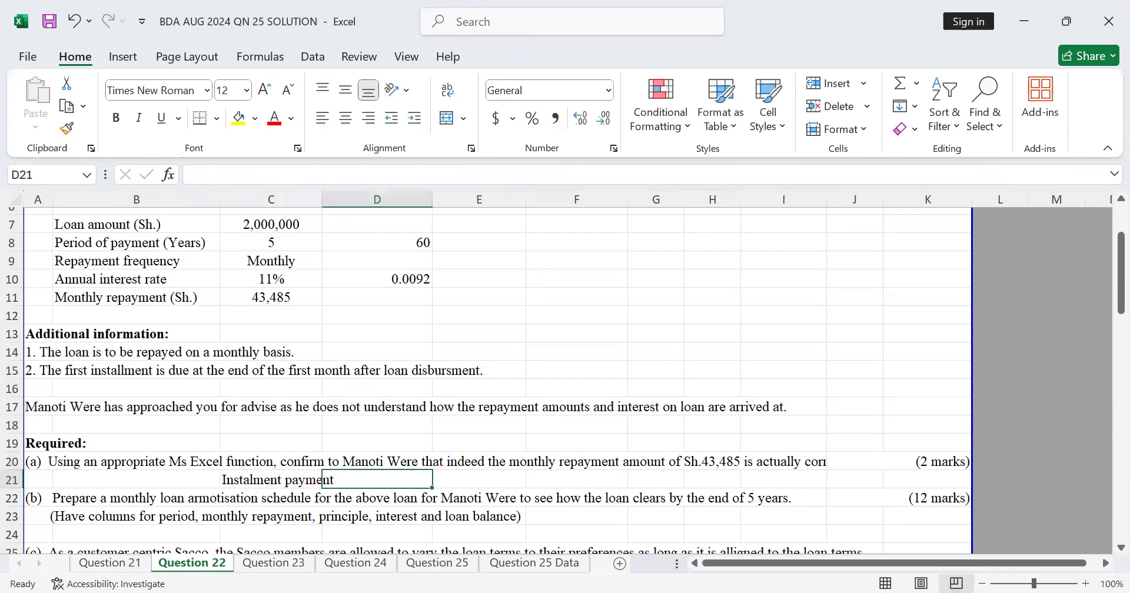
pyautogui.write('=')
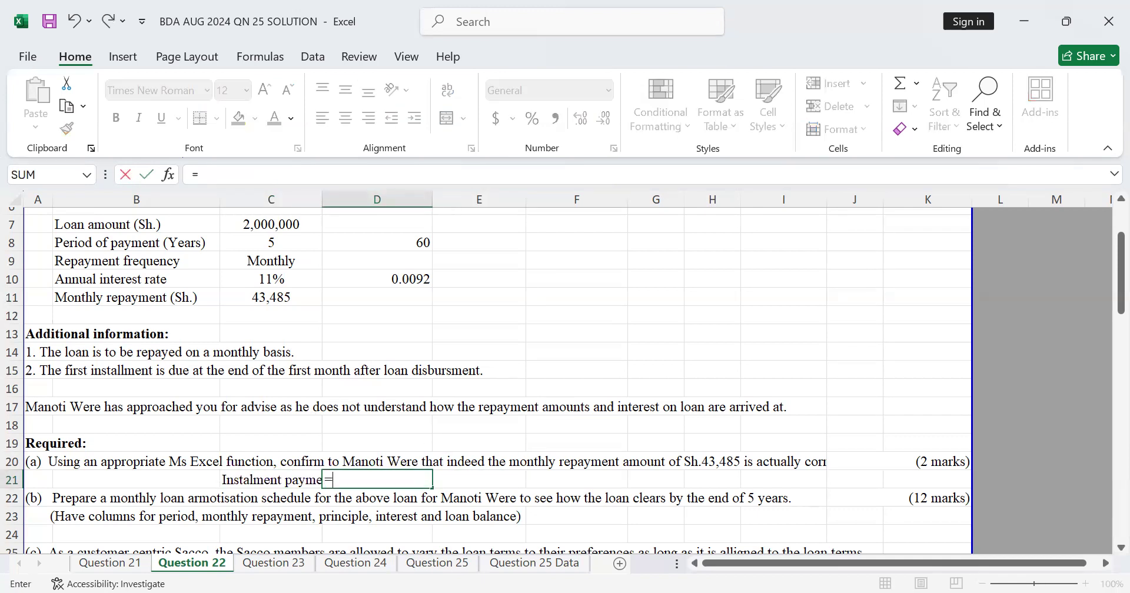
pyautogui.write('pm')
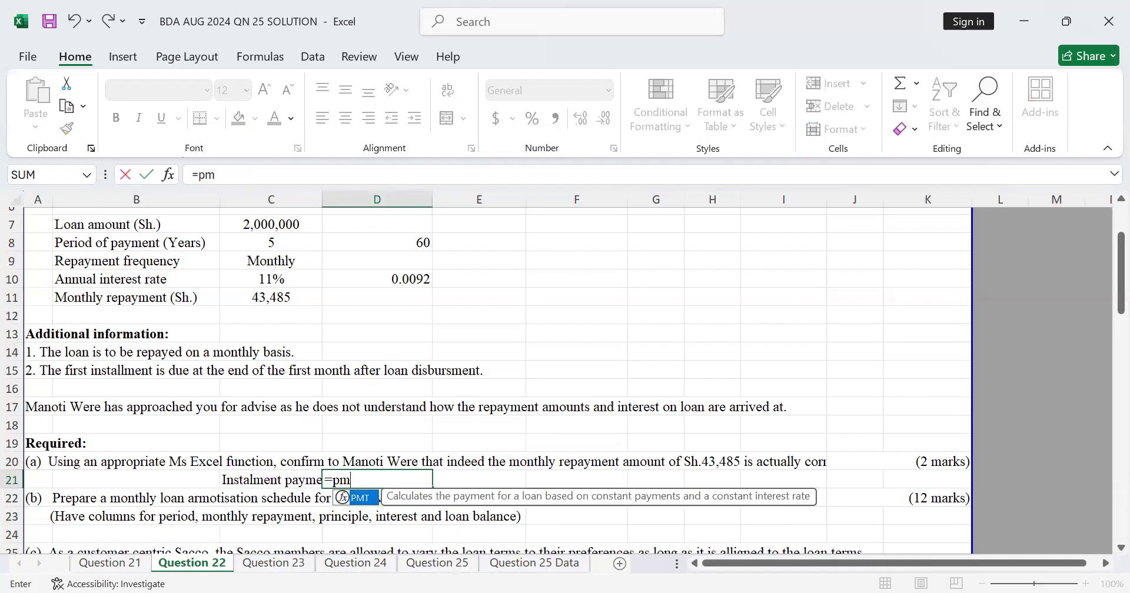
pyautogui.write('t')
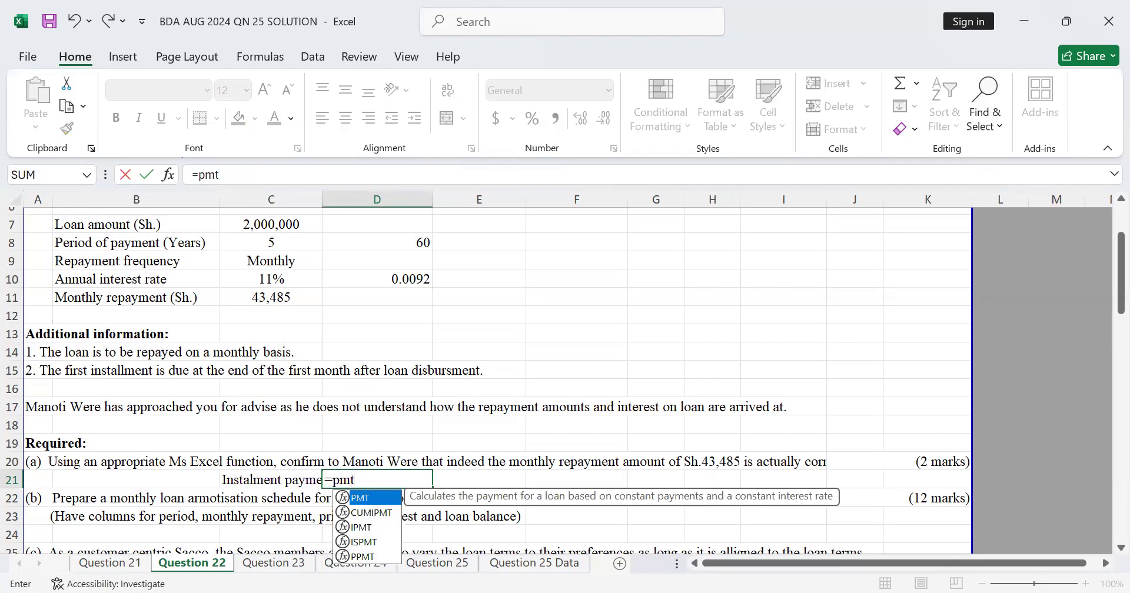
pyautogui.press('Tab')
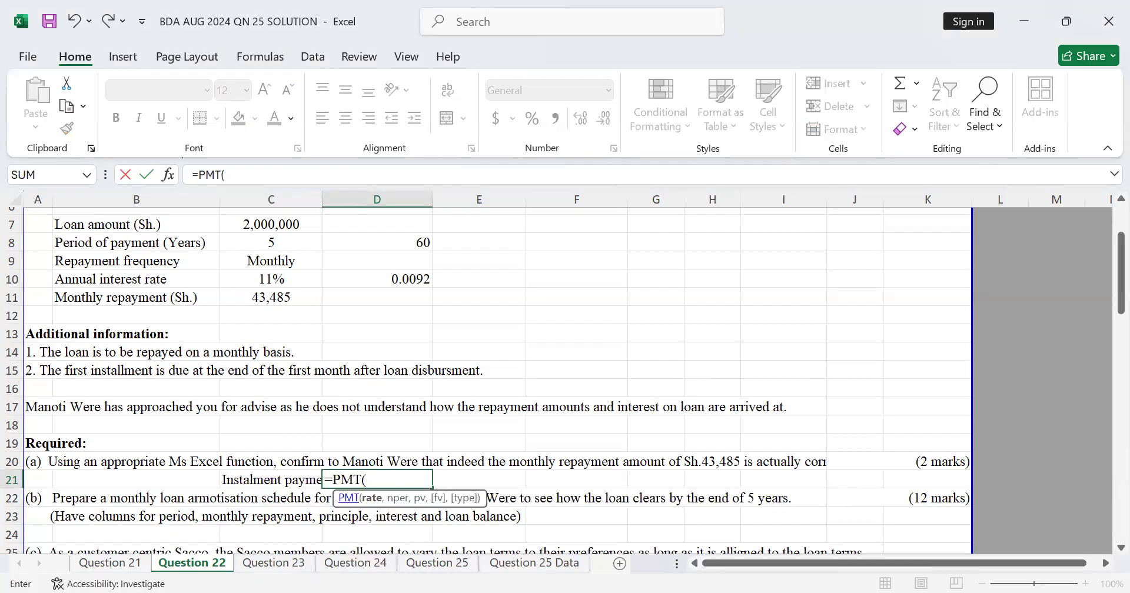
pyautogui.click(408, 275)
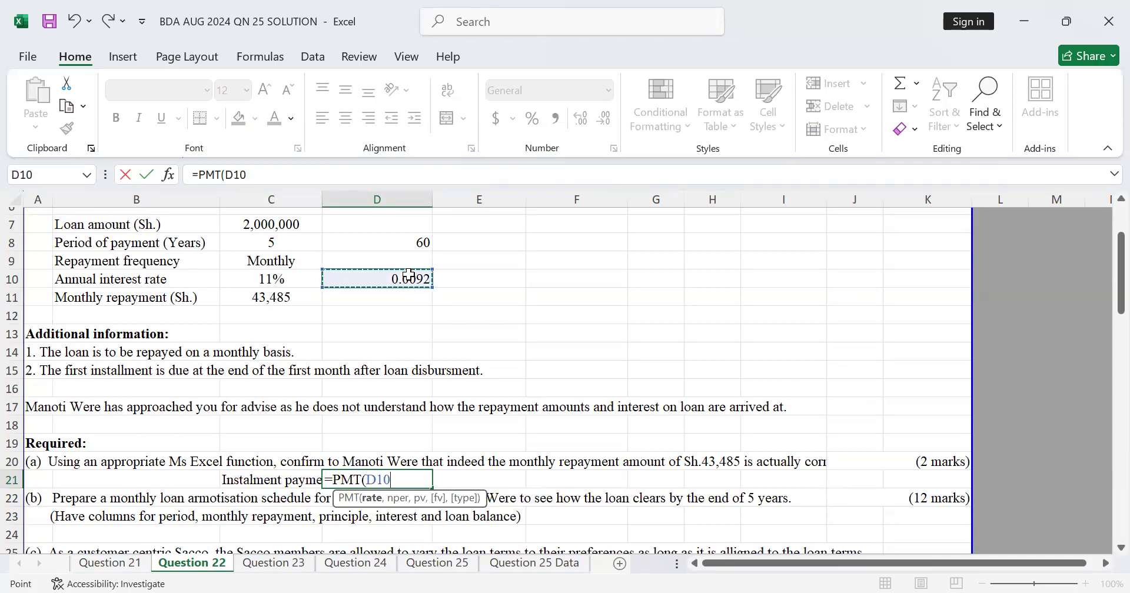
pyautogui.write(',')
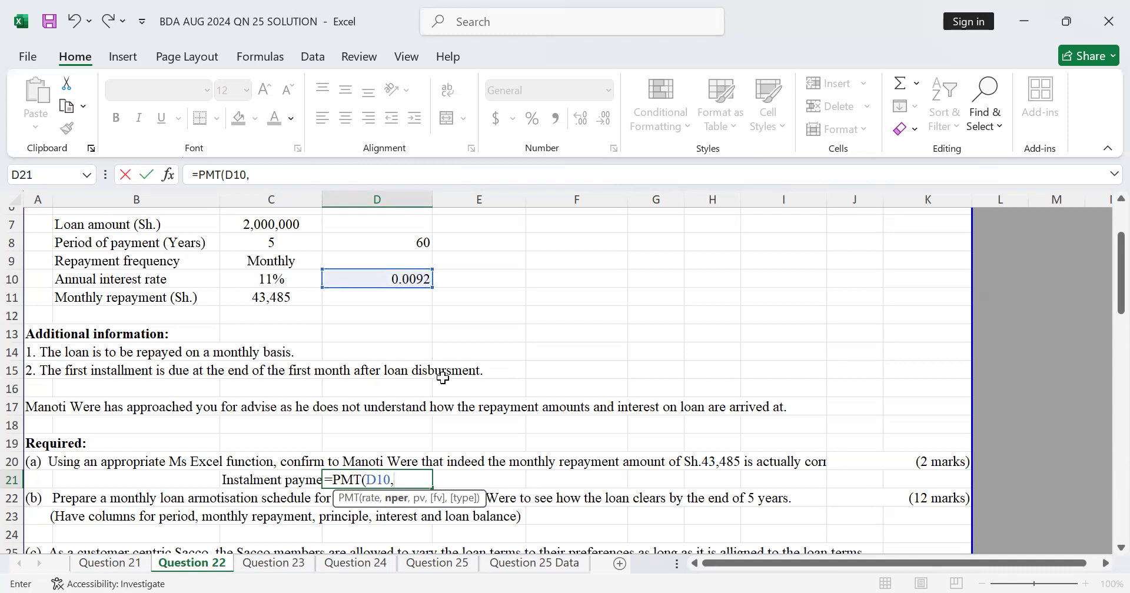
pyautogui.scroll(2, 409, 285)
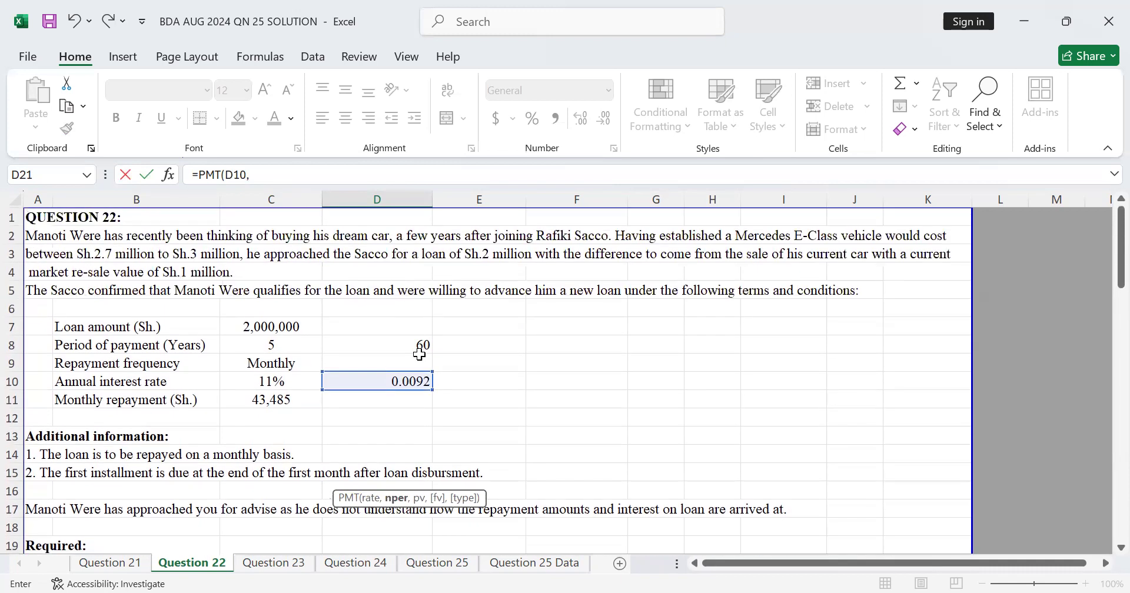
pyautogui.click(418, 349)
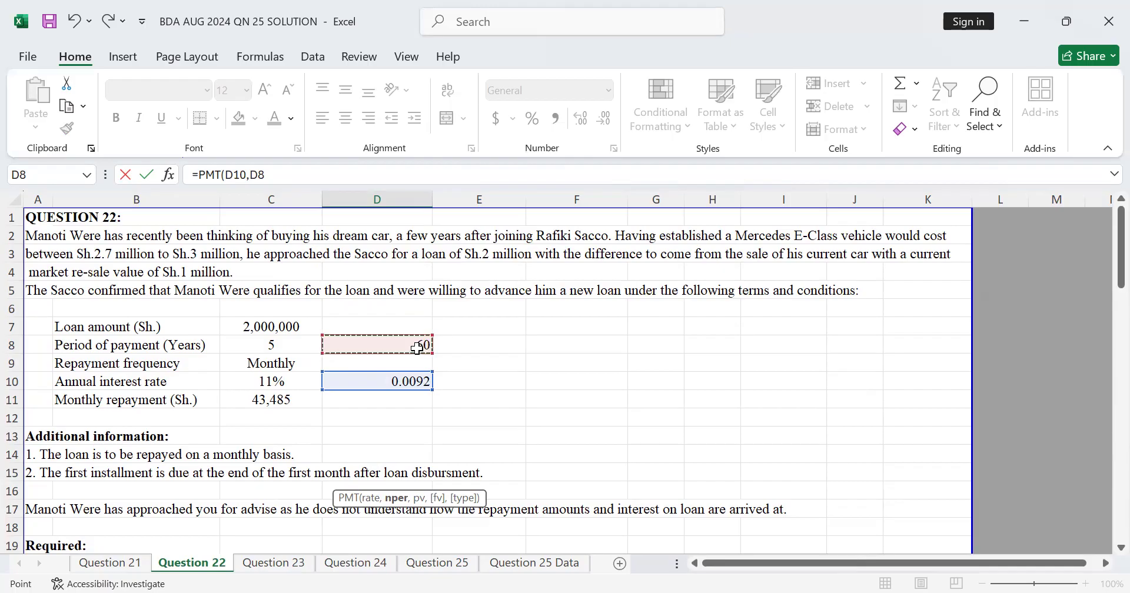
pyautogui.write(',')
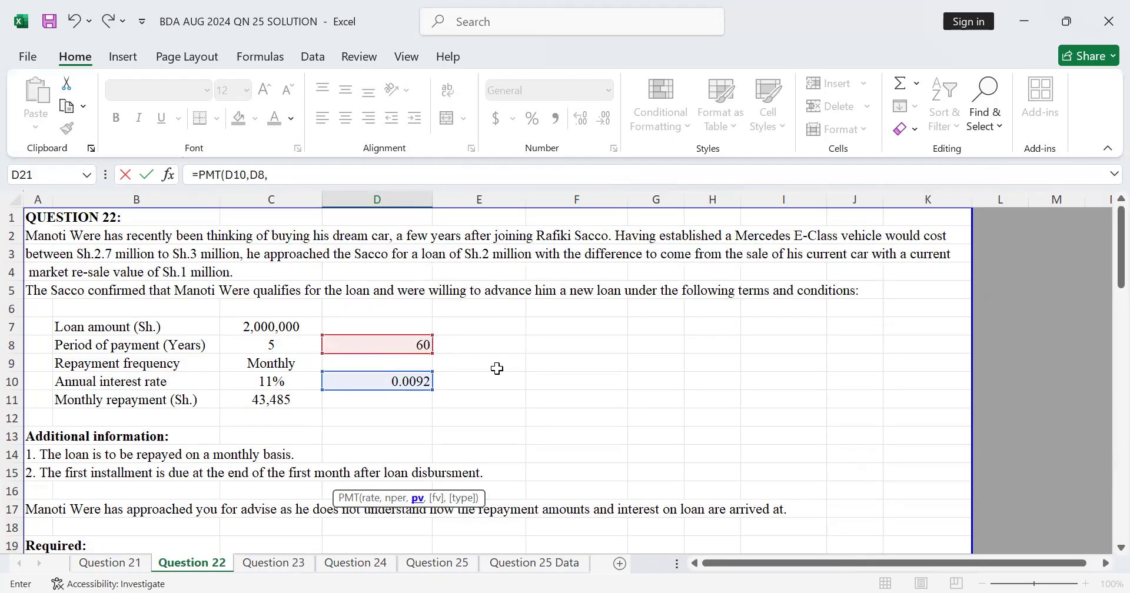
pyautogui.click(292, 330)
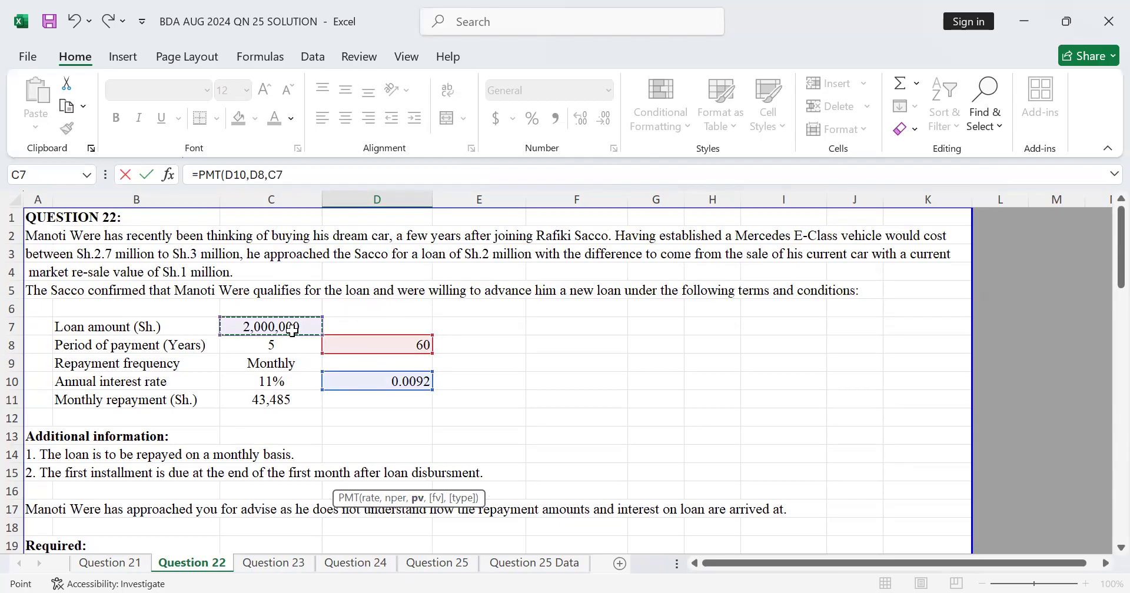
pyautogui.write('(')
pyautogui.write(')')
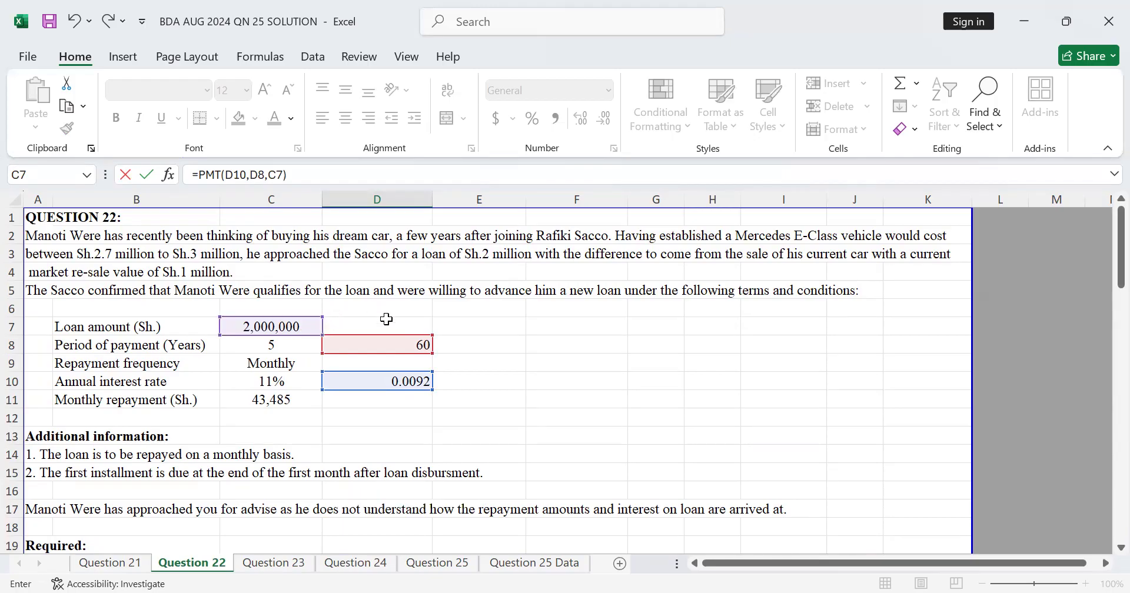
pyautogui.press('Return')
# Make the instalment in D21 positive by changing its formula to =-PMT(D10,D8,C7)
pyautogui.scroll(-2, 414, 383)
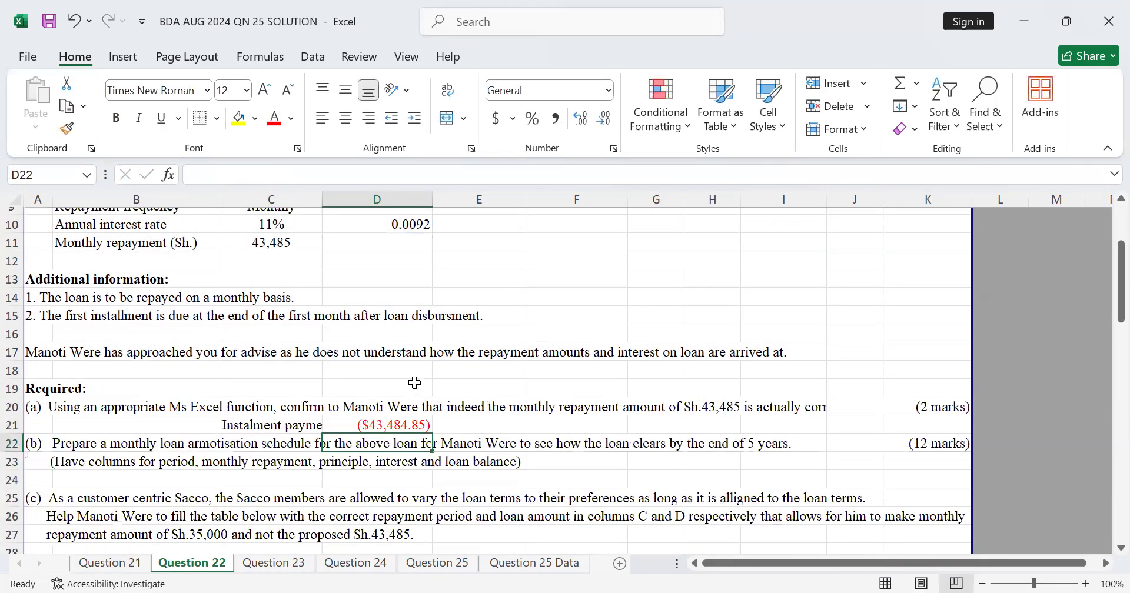
pyautogui.click(362, 427)
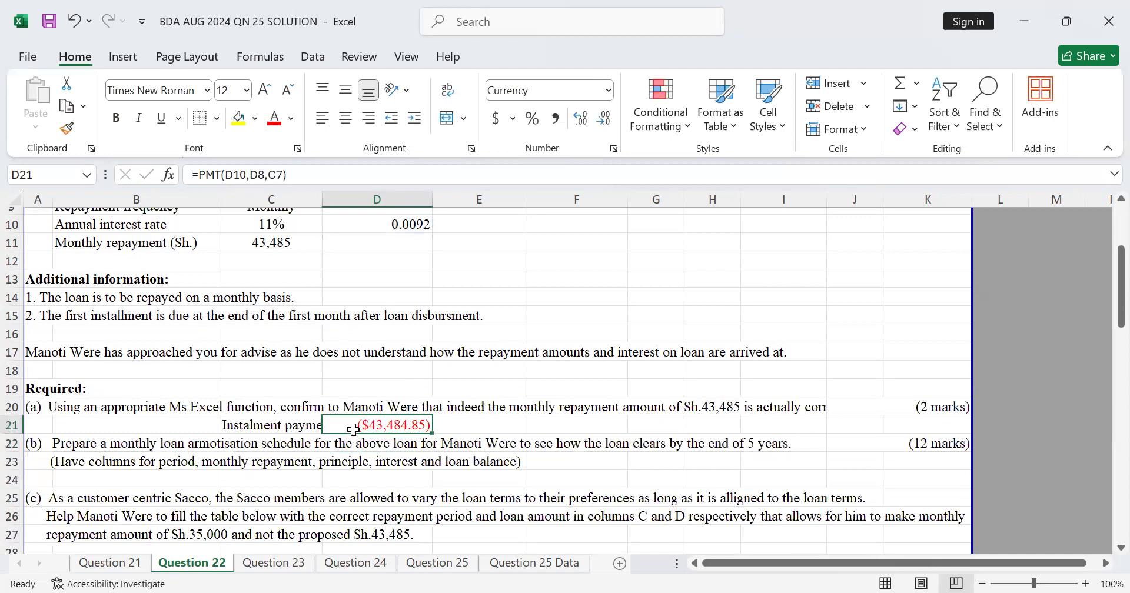
pyautogui.doubleClick(356, 426)
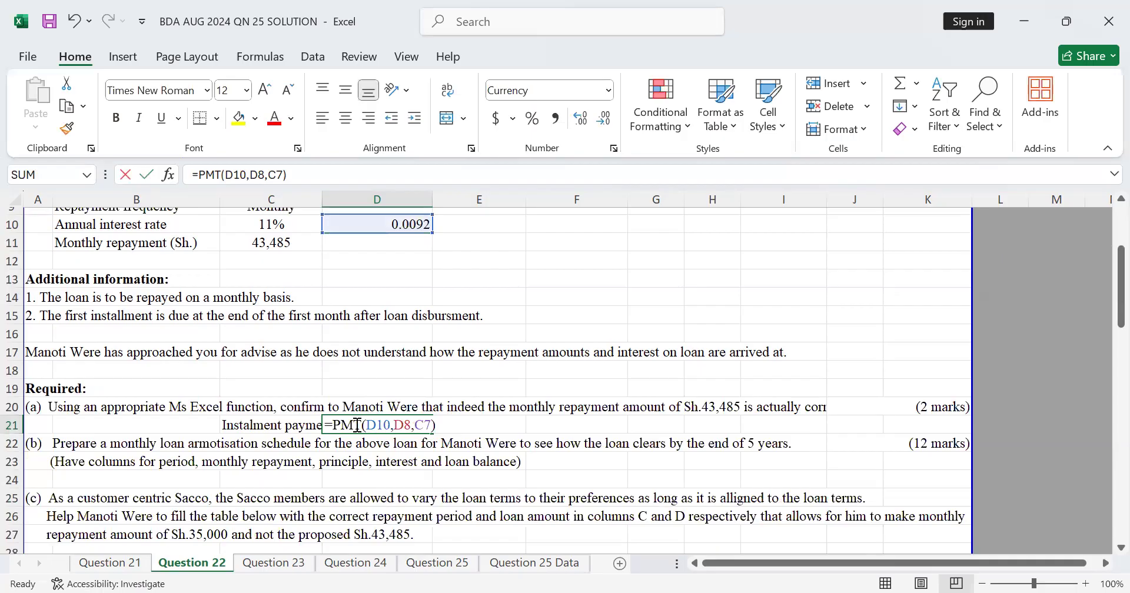
pyautogui.click(338, 424)
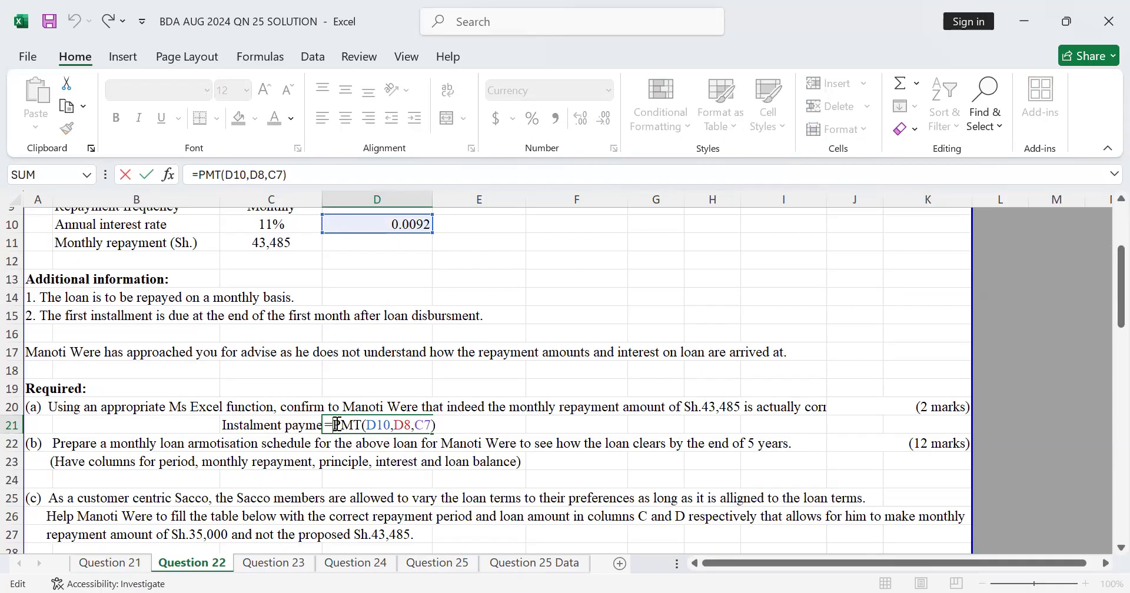
pyautogui.write('-')
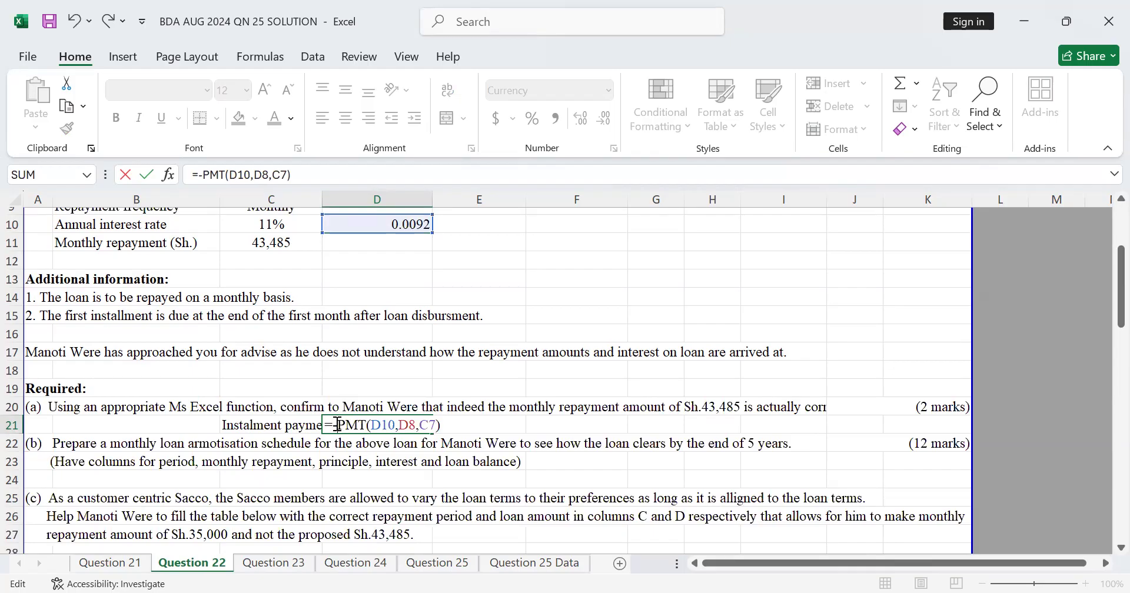
pyautogui.press('Return')
# Change the instalment amount in D21 from currency to the Number format
pyautogui.click(395, 422)
pyautogui.scroll(3, 343, 416)
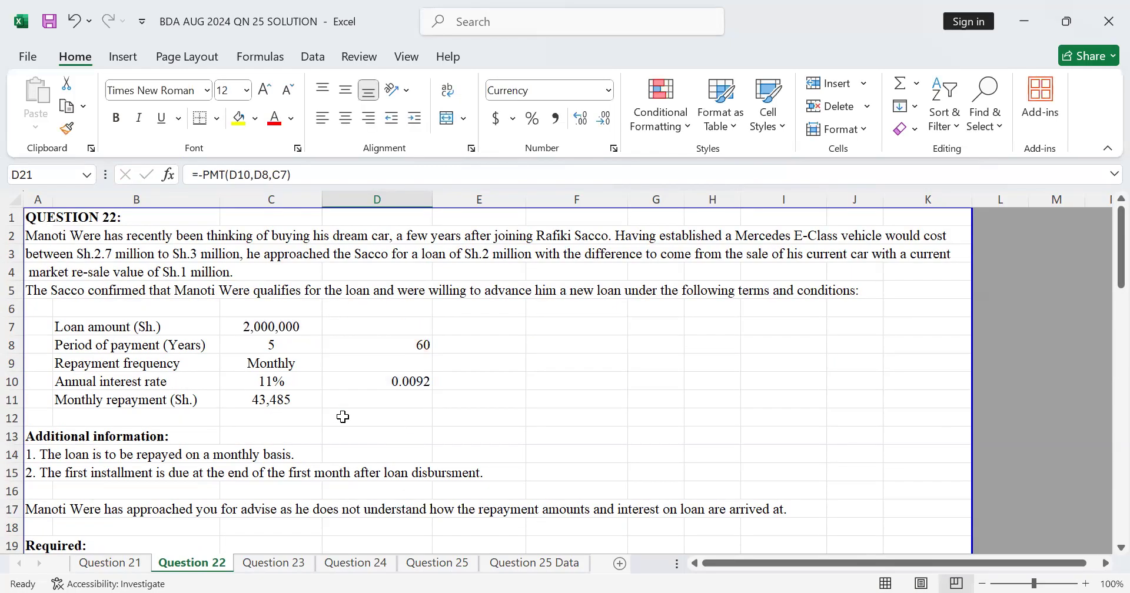
pyautogui.click(609, 94)
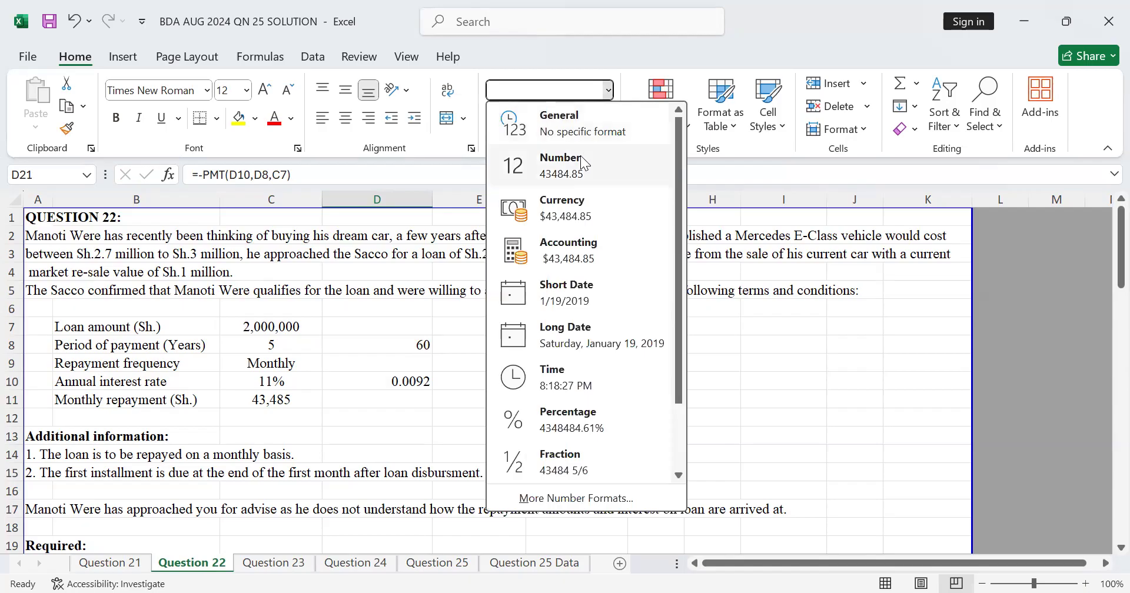
pyautogui.click(605, 134)
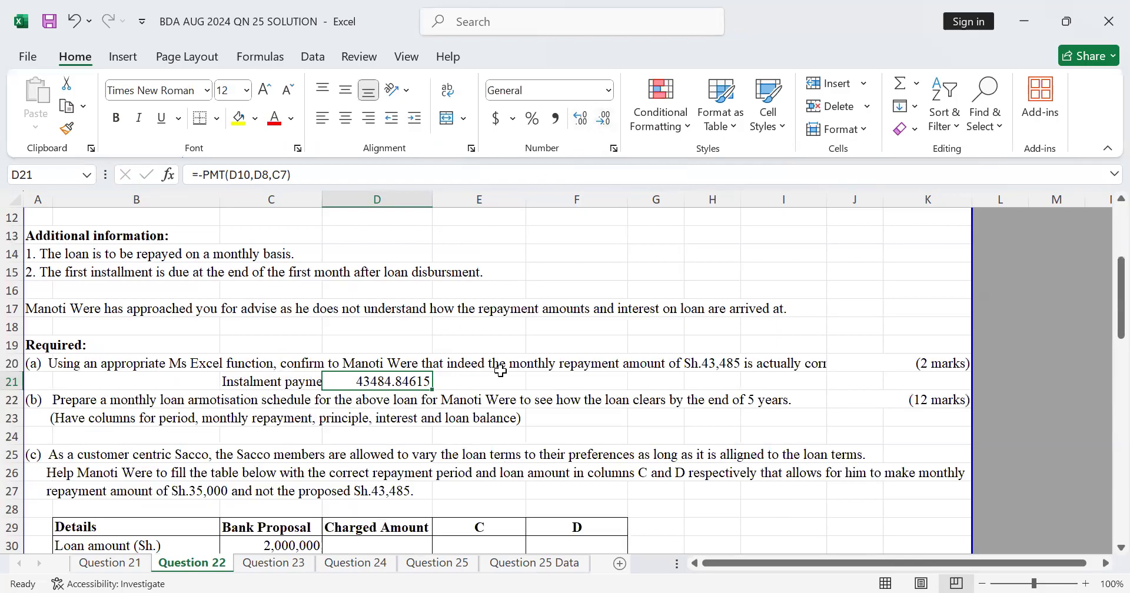
pyautogui.click(609, 92)
pyautogui.click(578, 176)
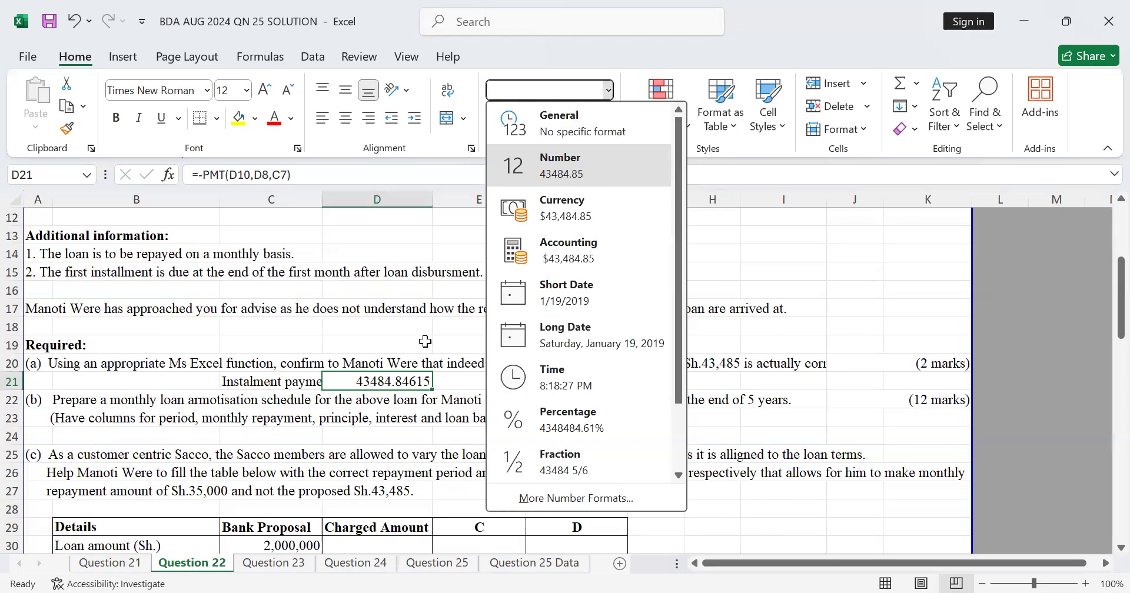
pyautogui.click(439, 385)
pyautogui.click(406, 386)
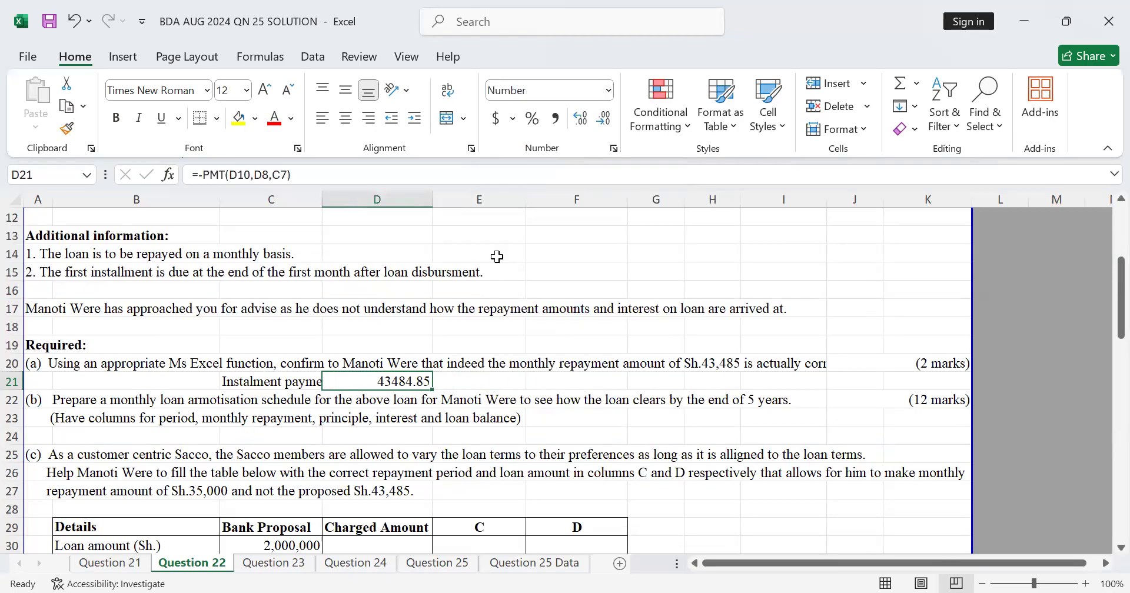
pyautogui.scroll(1, 497, 256)
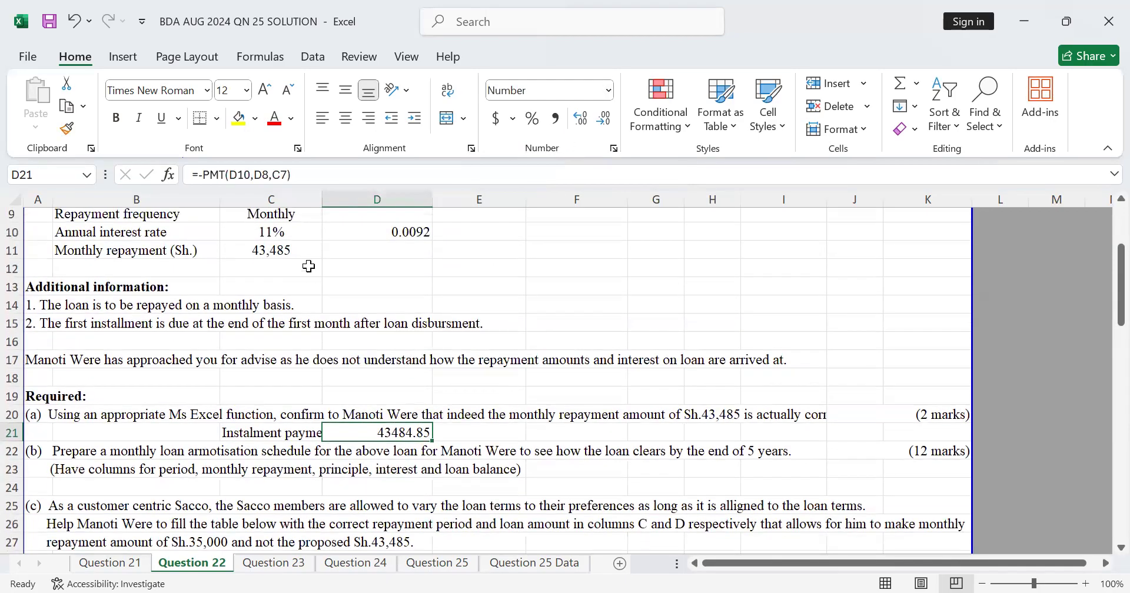
# Remove the decimal places from the instalment amount in D21 and highlight the cell in yellow
pyautogui.click(602, 121)
pyautogui.click(601, 122)
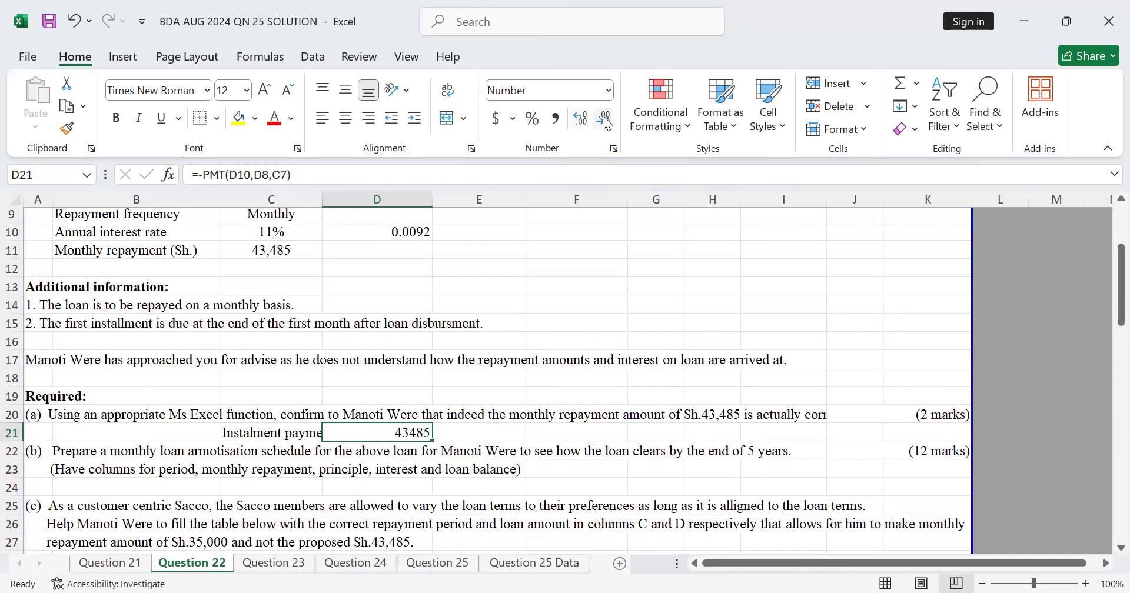
pyautogui.click(488, 437)
pyautogui.click(381, 428)
pyautogui.click(239, 118)
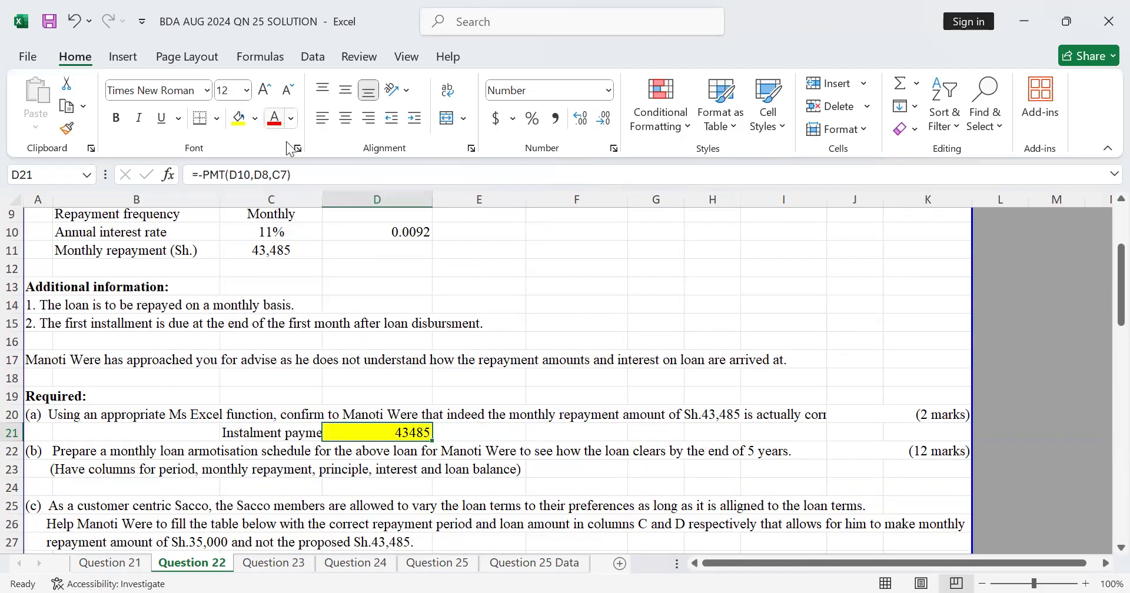
# Apply the comma number style to the instalment amount in D21
pyautogui.click(315, 325)
pyautogui.click(296, 256)
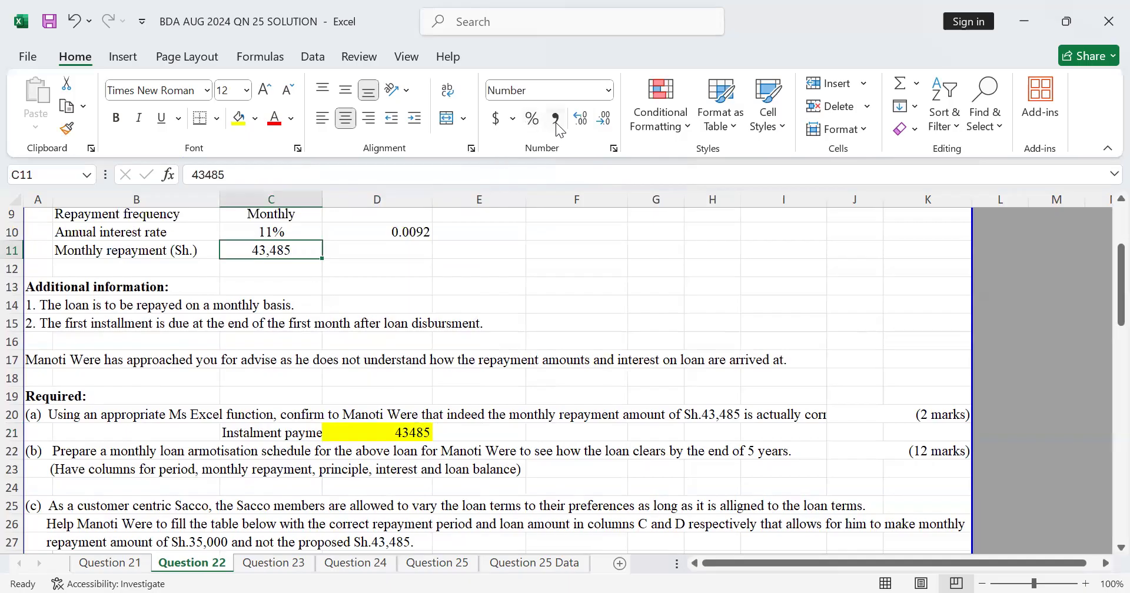
pyautogui.click(355, 437)
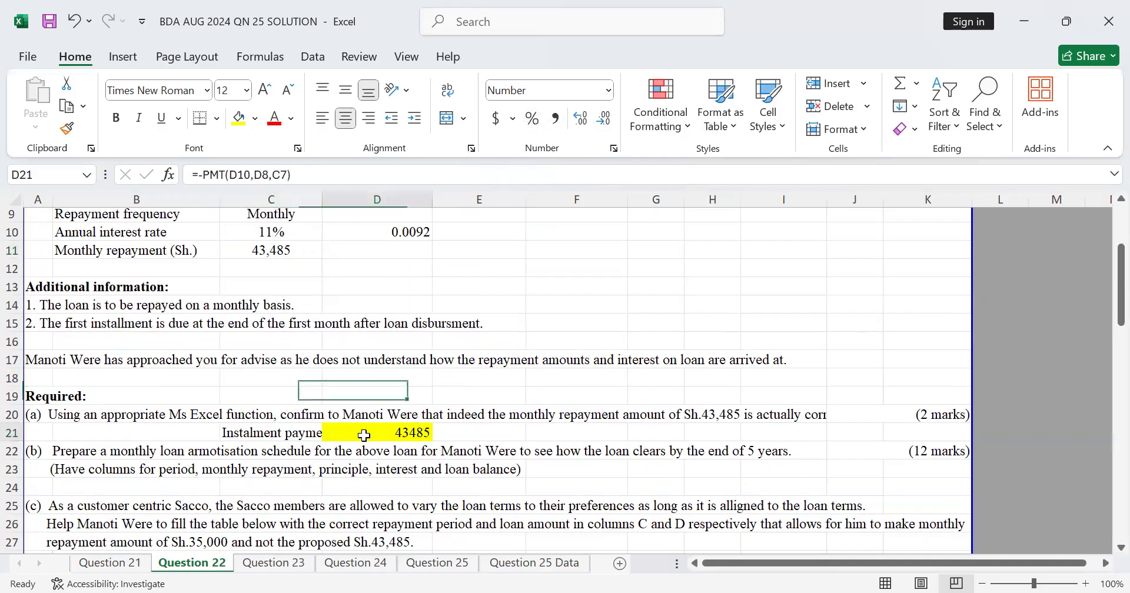
pyautogui.click(555, 118)
pyautogui.click(465, 449)
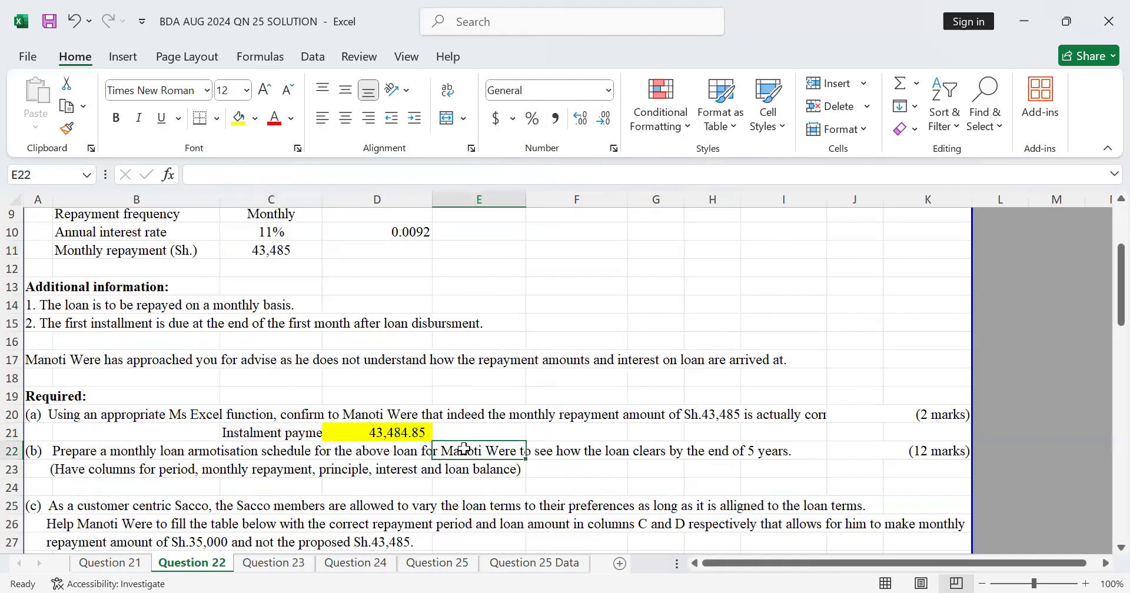
# Insert a blank sheet row at row 24, below the requirement (b) text
pyautogui.scroll(-1, 464, 448)
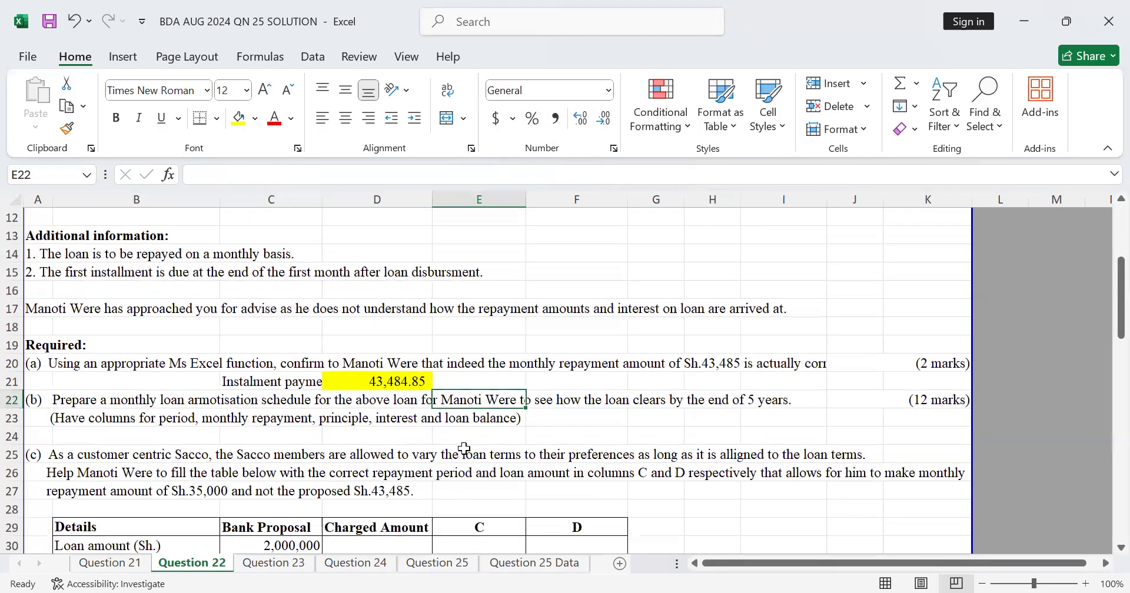
pyautogui.scroll(-1, 122, 391)
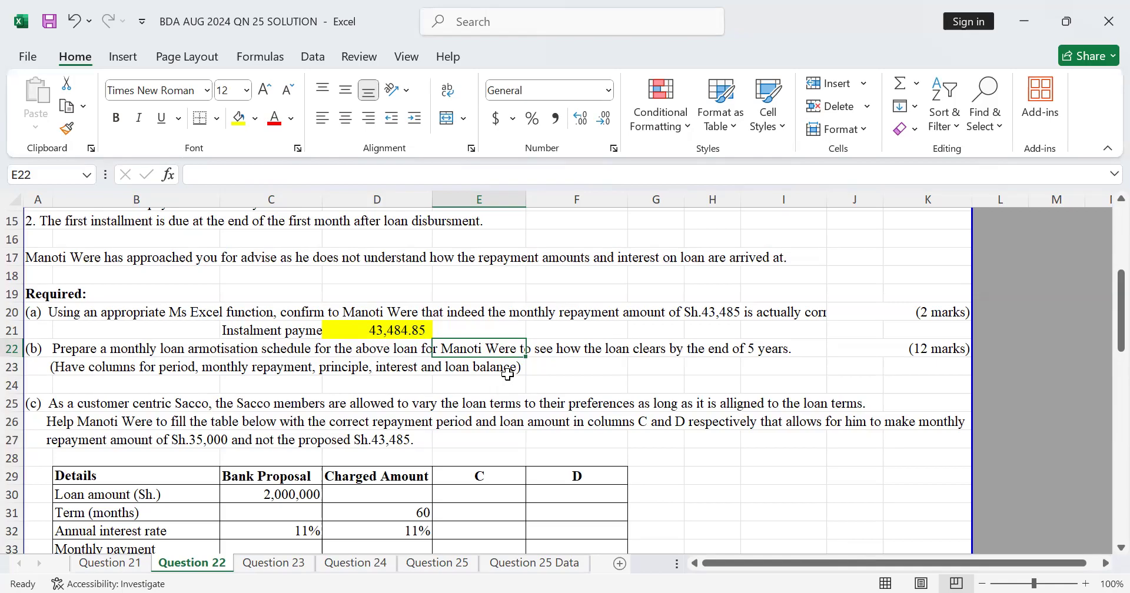
pyautogui.click(12, 383)
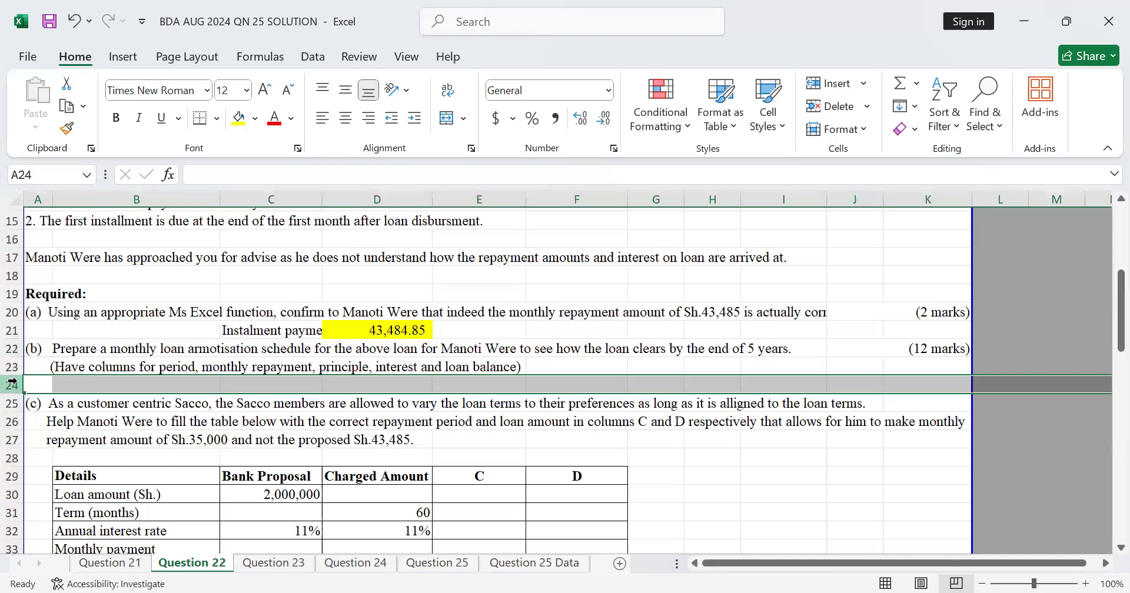
pyautogui.rightClick(11, 383)
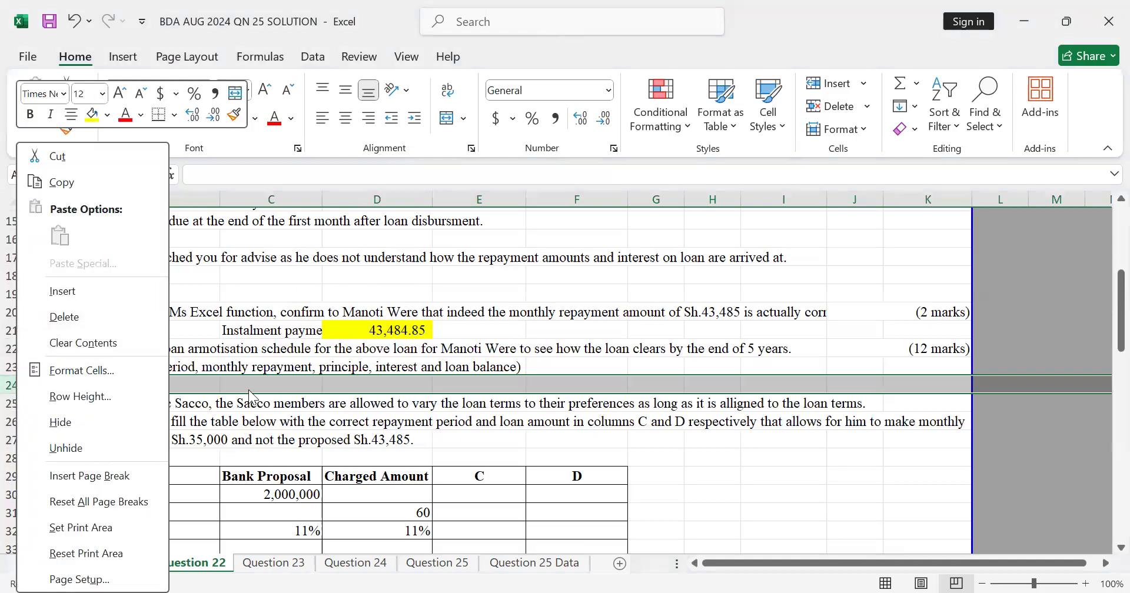
pyautogui.click(12, 384)
pyautogui.click(12, 384)
pyautogui.click(11, 384)
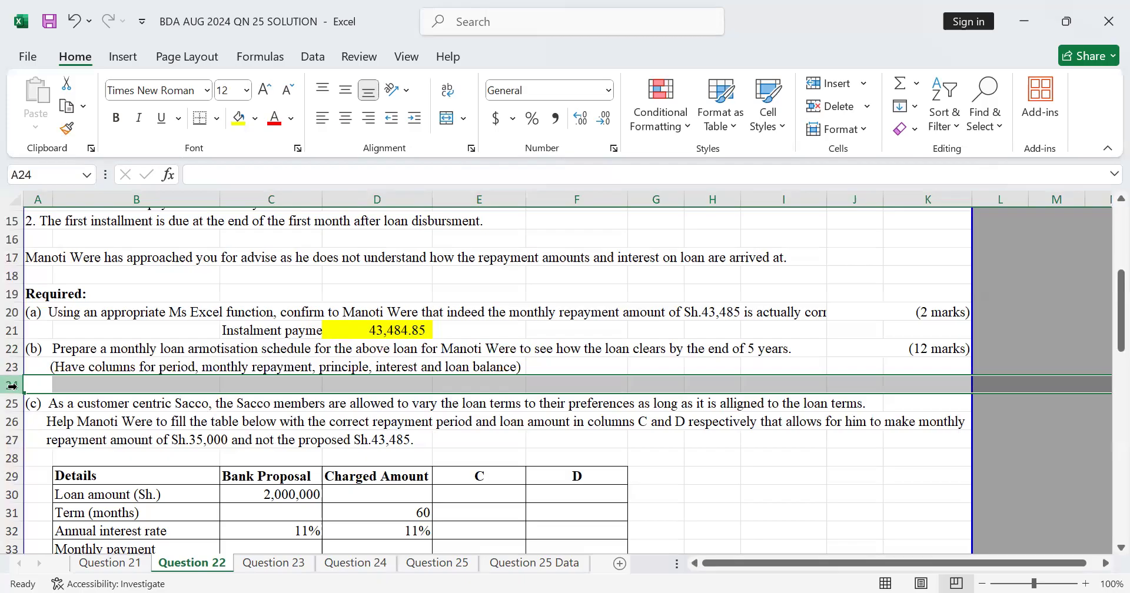
pyautogui.rightClick(11, 391)
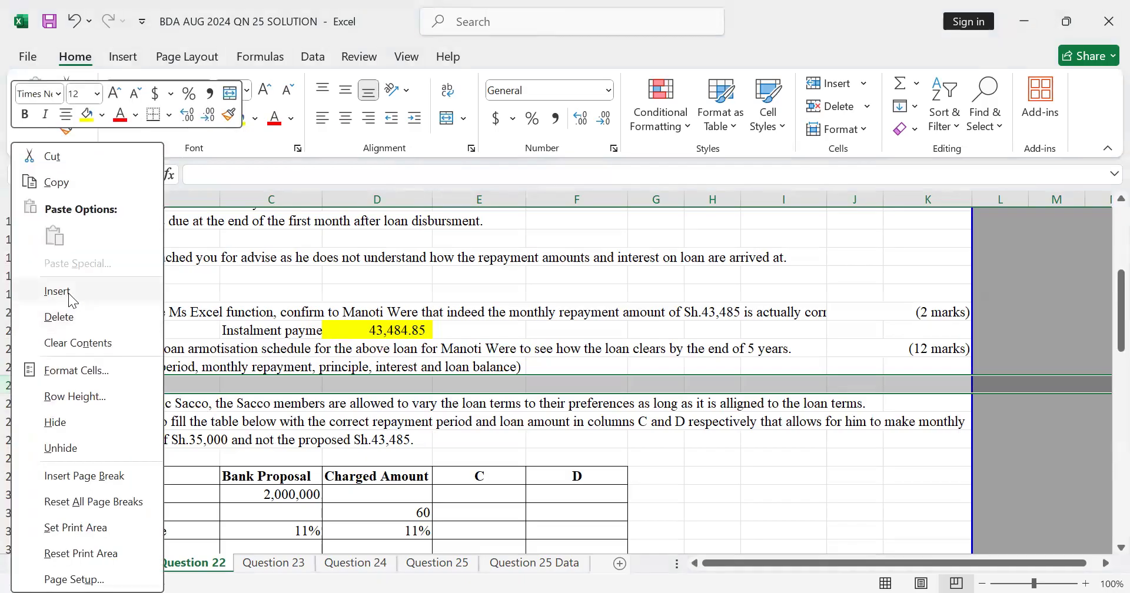
pyautogui.click(70, 294)
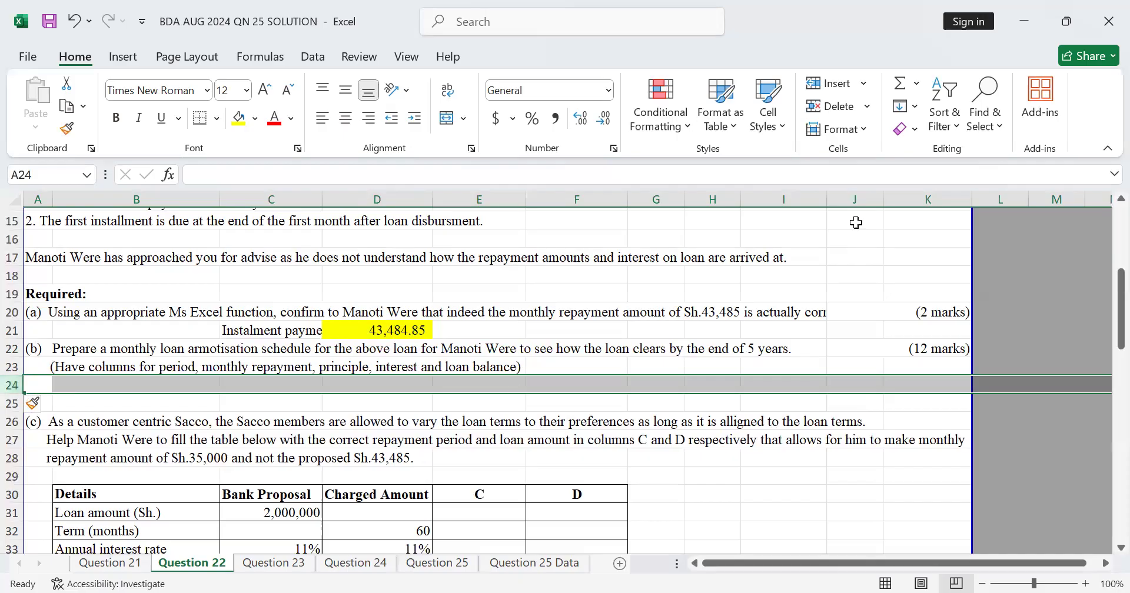
# Keep inserting single blank rows at row 24 to make room for the amortisation schedule above requirement (c)
pyautogui.click(823, 85)
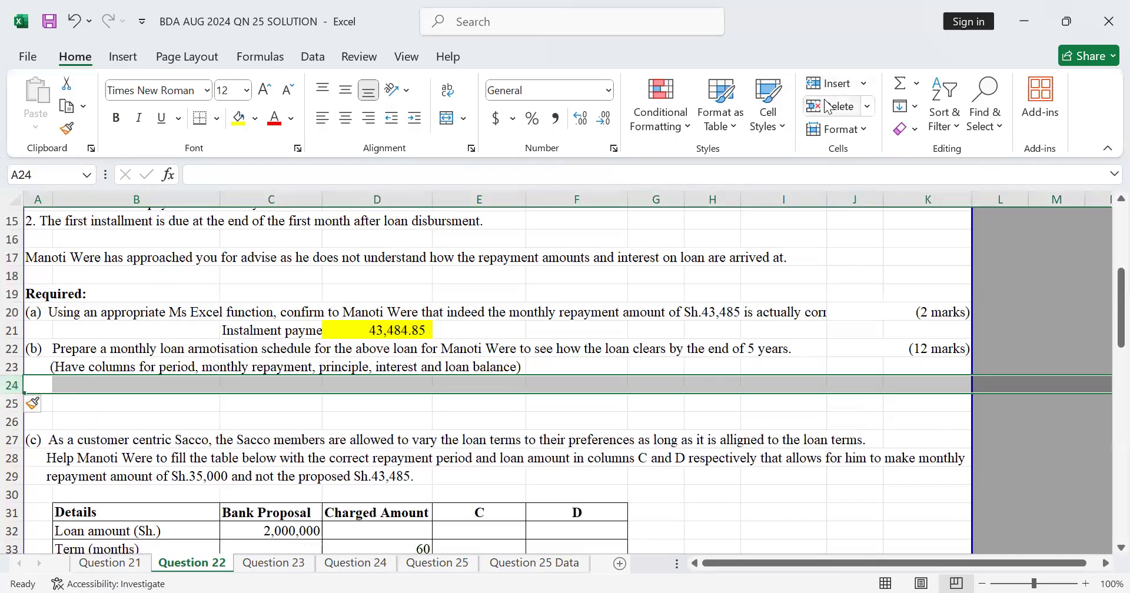
pyautogui.click(833, 82)
pyautogui.click(864, 85)
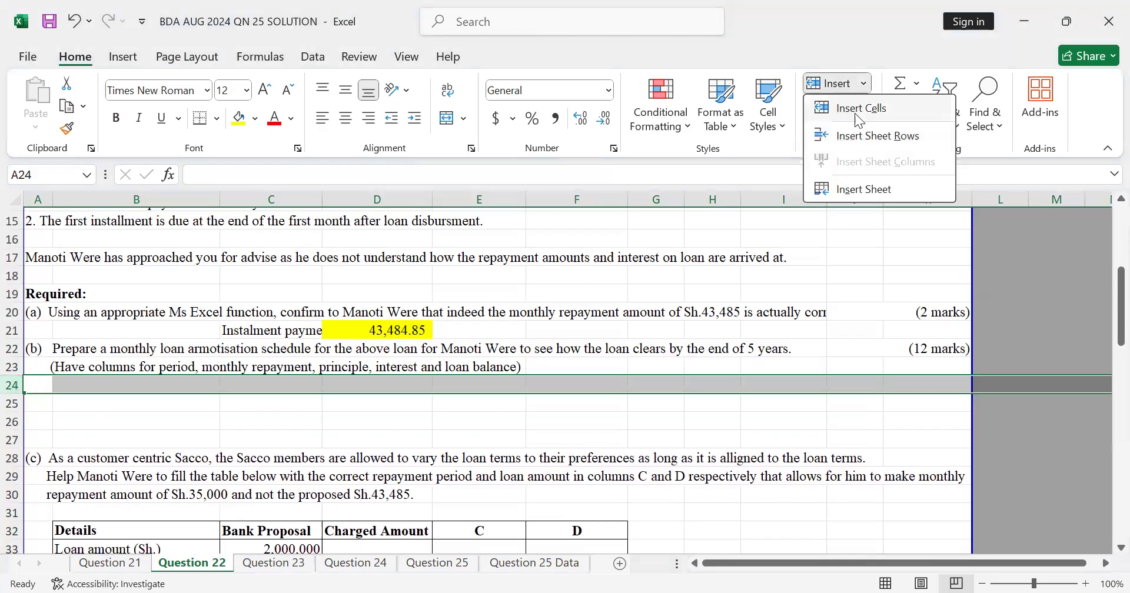
pyautogui.click(865, 81)
pyautogui.click(849, 84)
pyautogui.click(849, 84)
pyautogui.click(849, 83)
pyautogui.click(848, 83)
pyautogui.click(848, 83)
pyautogui.click(849, 83)
pyautogui.click(849, 83)
pyautogui.click(849, 83)
pyautogui.click(849, 83)
pyautogui.click(848, 83)
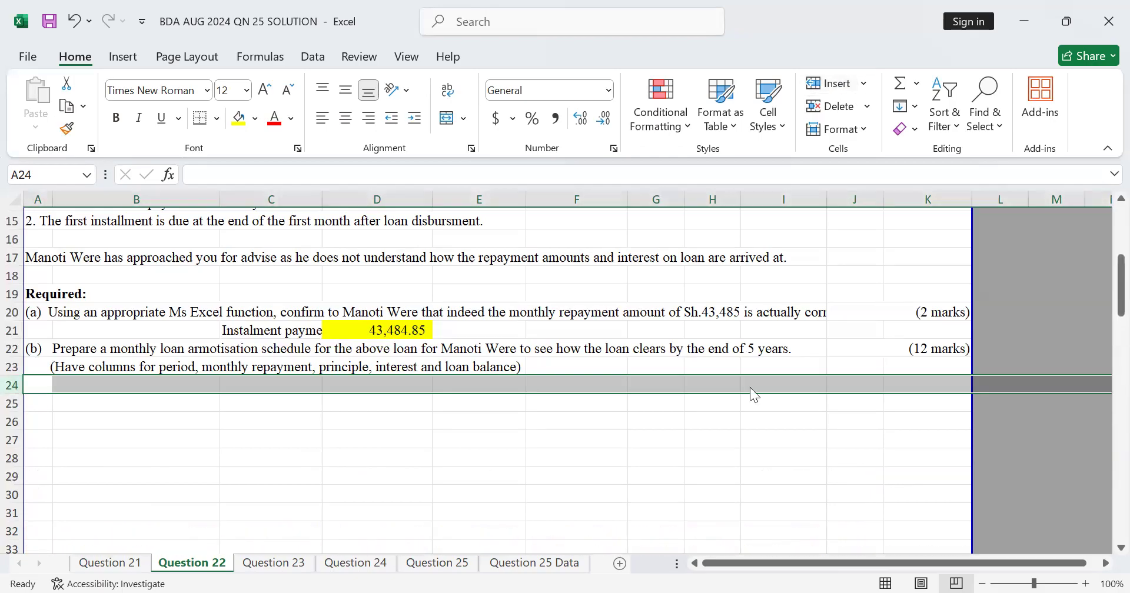
pyautogui.scroll(-6, 751, 388)
pyautogui.scroll(5, 750, 388)
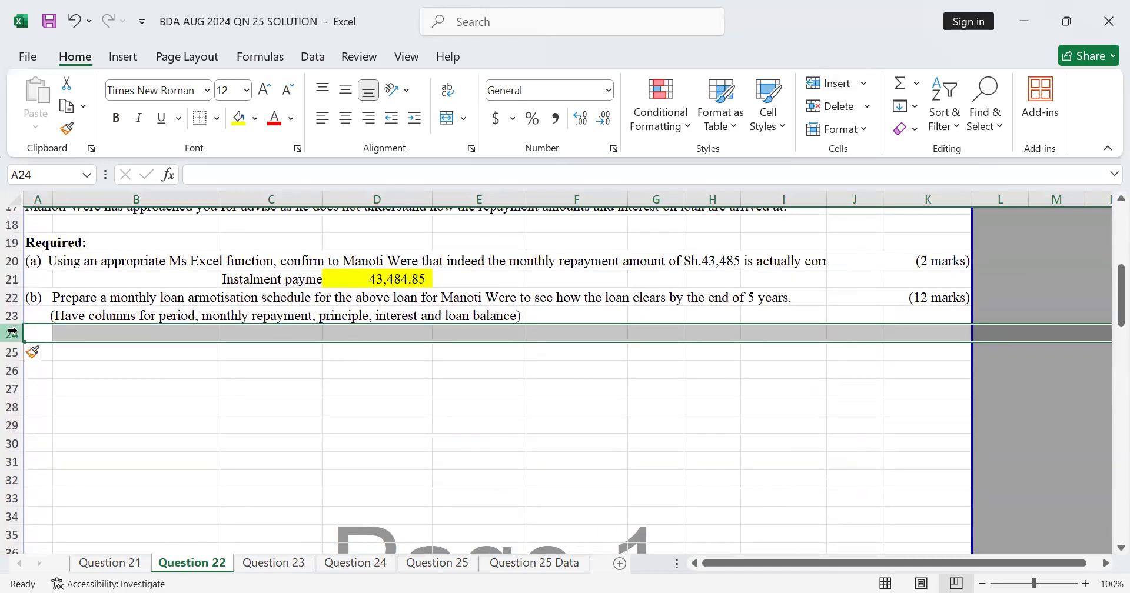
pyautogui.rightClick(12, 333)
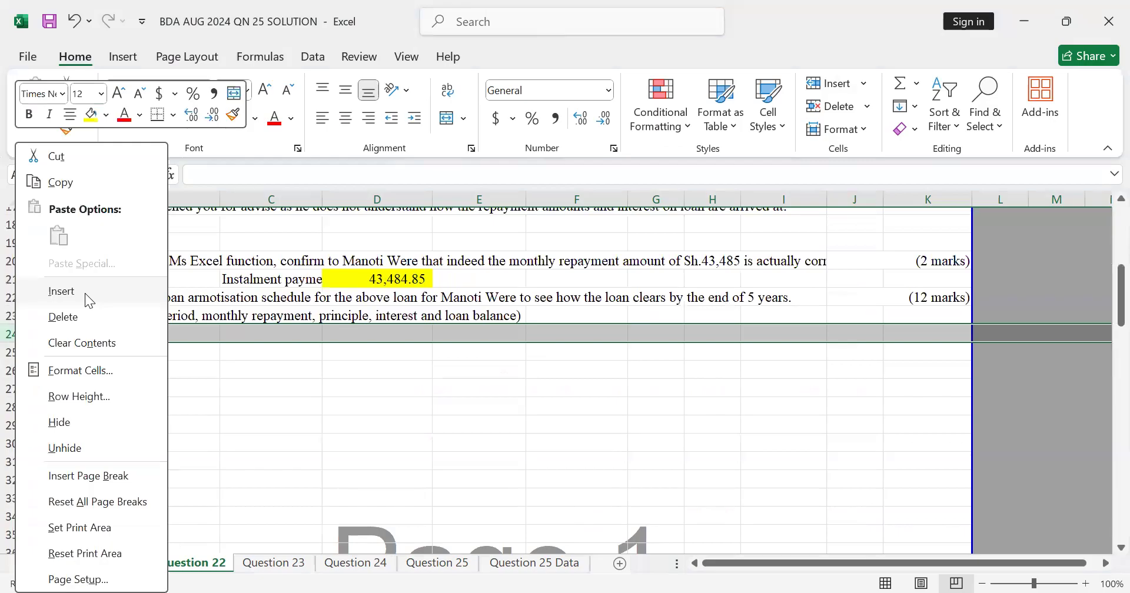
pyautogui.click(85, 293)
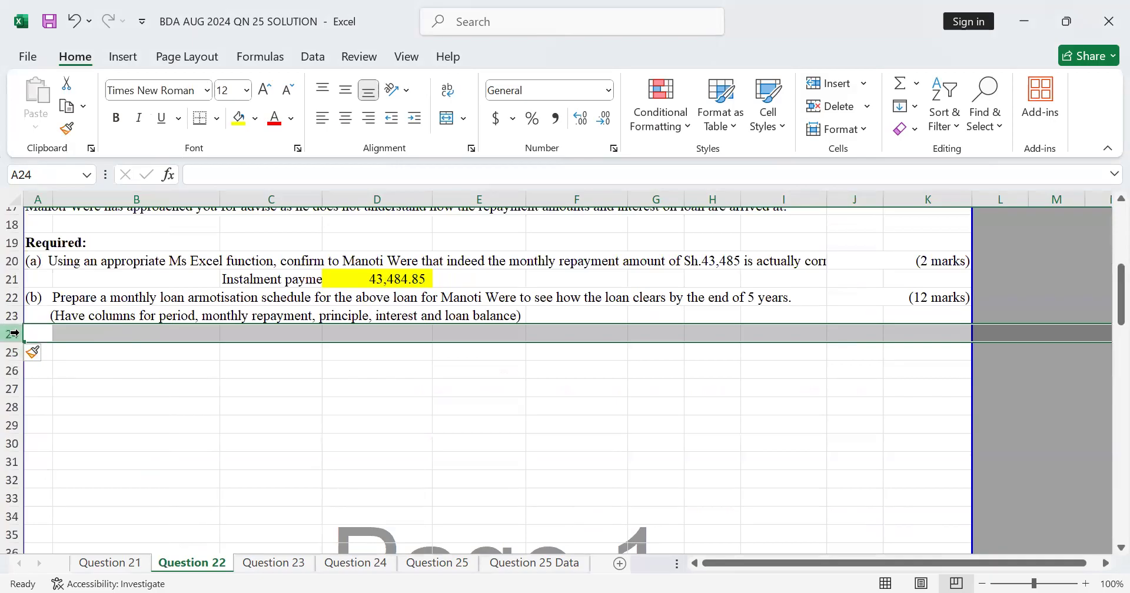
# Insert a block of 25 blank rows at once, using rows 24 to 48 as the selection
pyautogui.click(13, 332)
pyautogui.moveTo(13, 332); pyautogui.dragTo(47, 456)
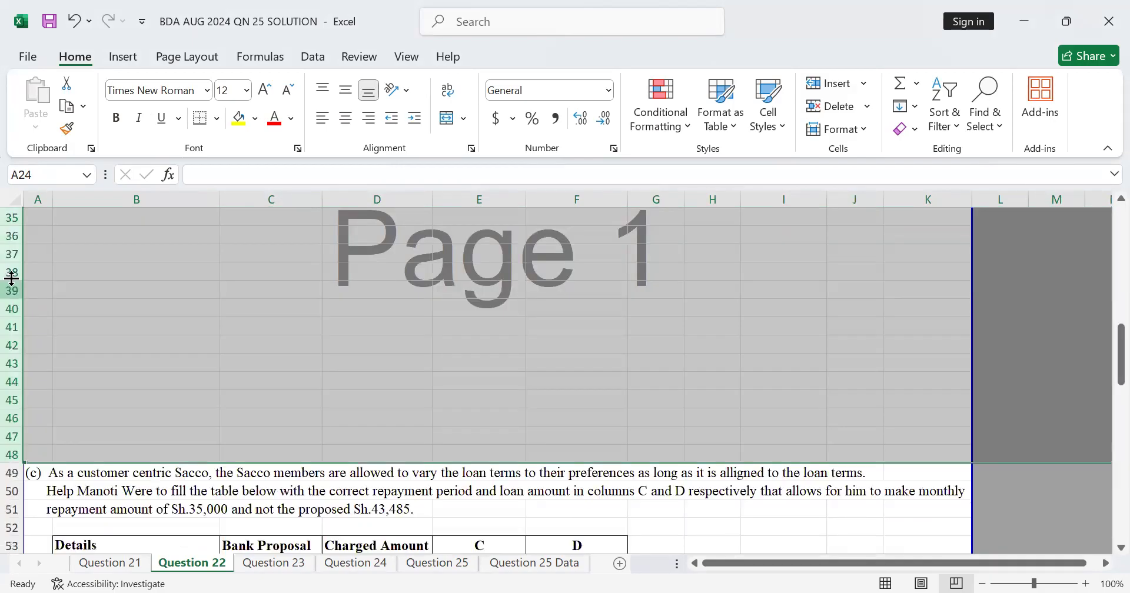
pyautogui.rightClick(12, 270)
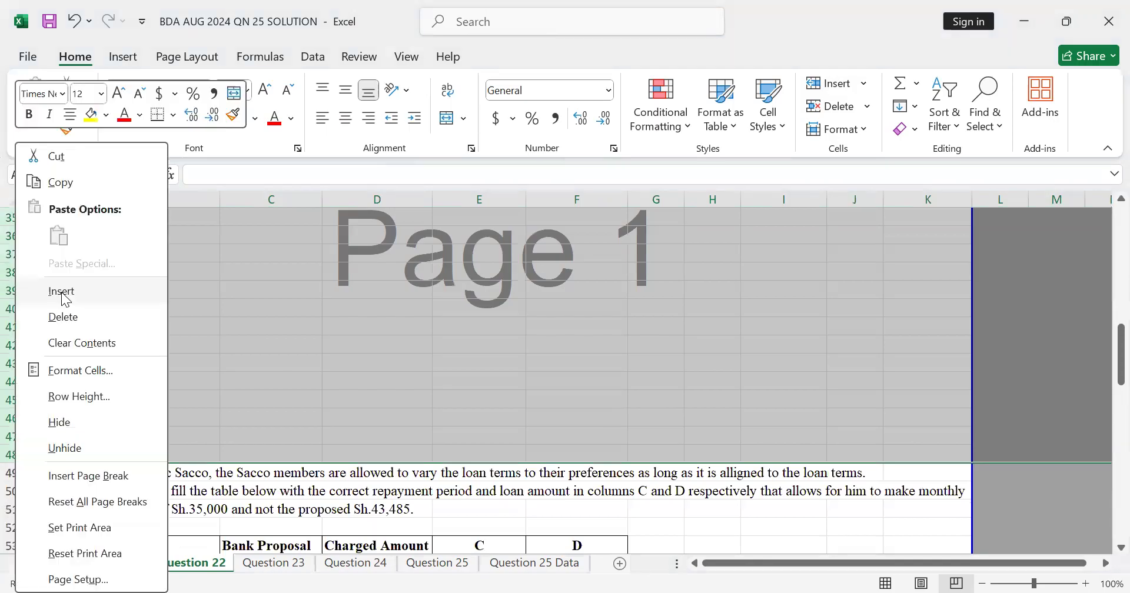
pyautogui.click(62, 291)
# Insert another 25 blank rows above requirement (c), with rows 24 to 48 still selected
pyautogui.scroll(-14, 168, 330)
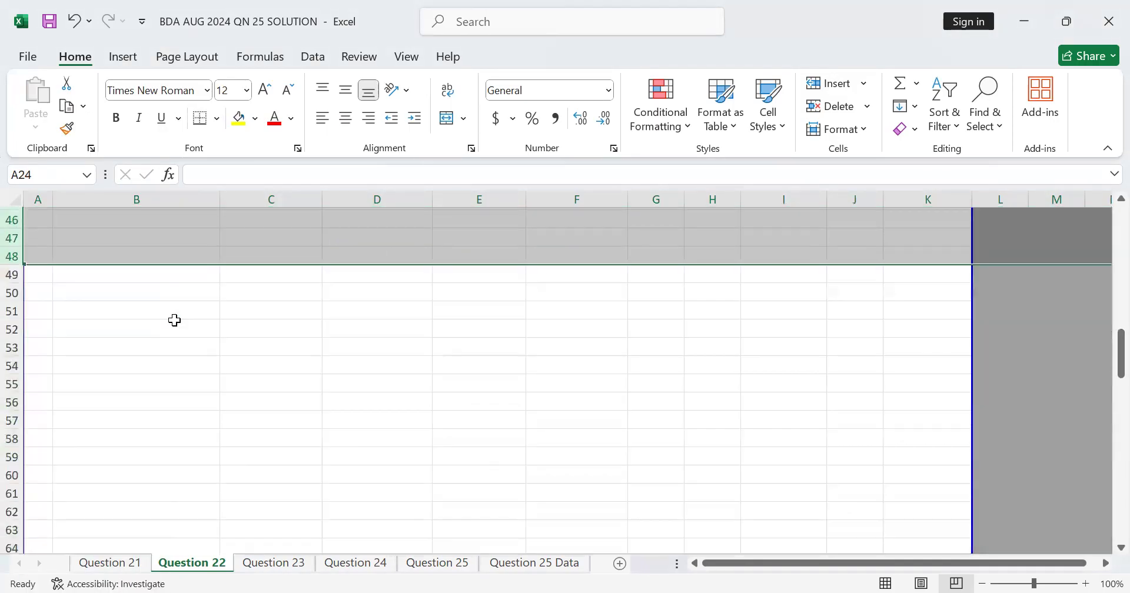
pyautogui.scroll(-4, 175, 320)
pyautogui.scroll(10, 175, 320)
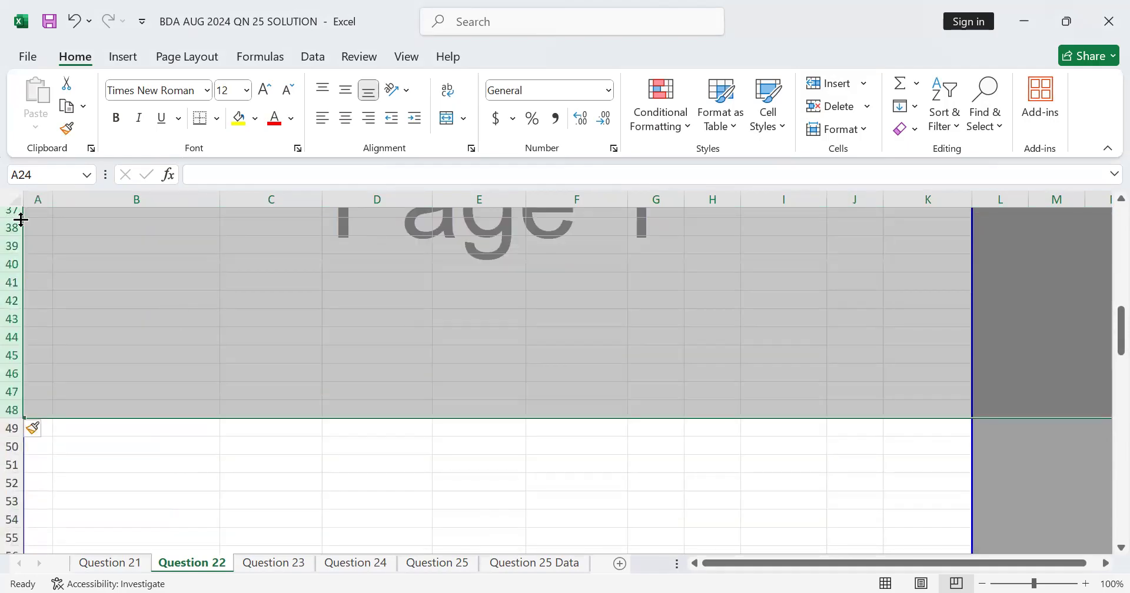
pyautogui.rightClick(45, 283)
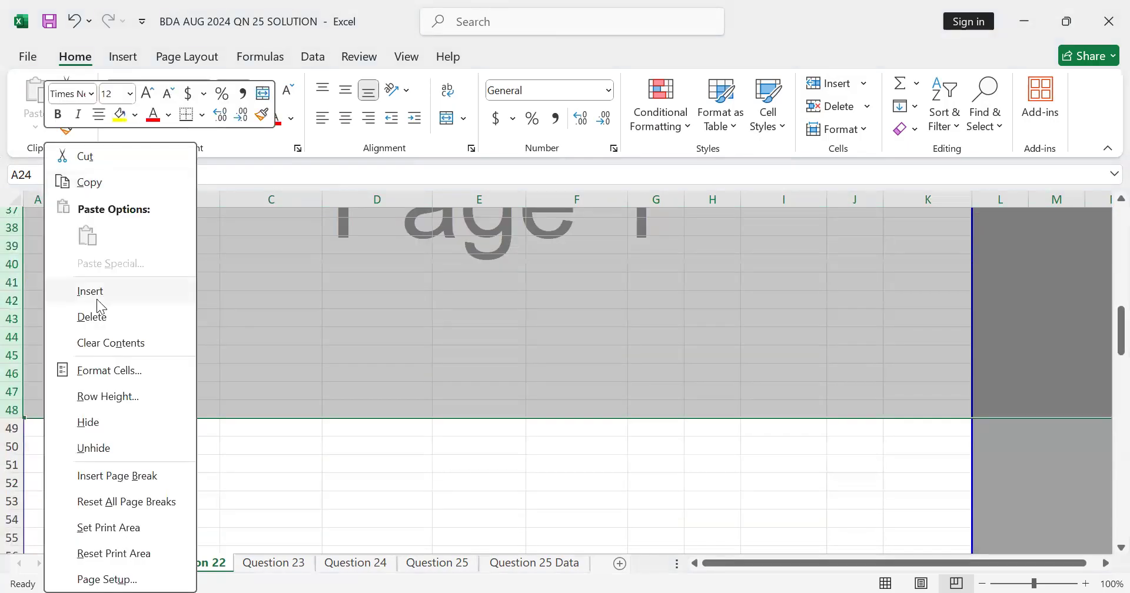
pyautogui.click(105, 296)
pyautogui.scroll(-5, 367, 309)
pyautogui.scroll(2, 416, 358)
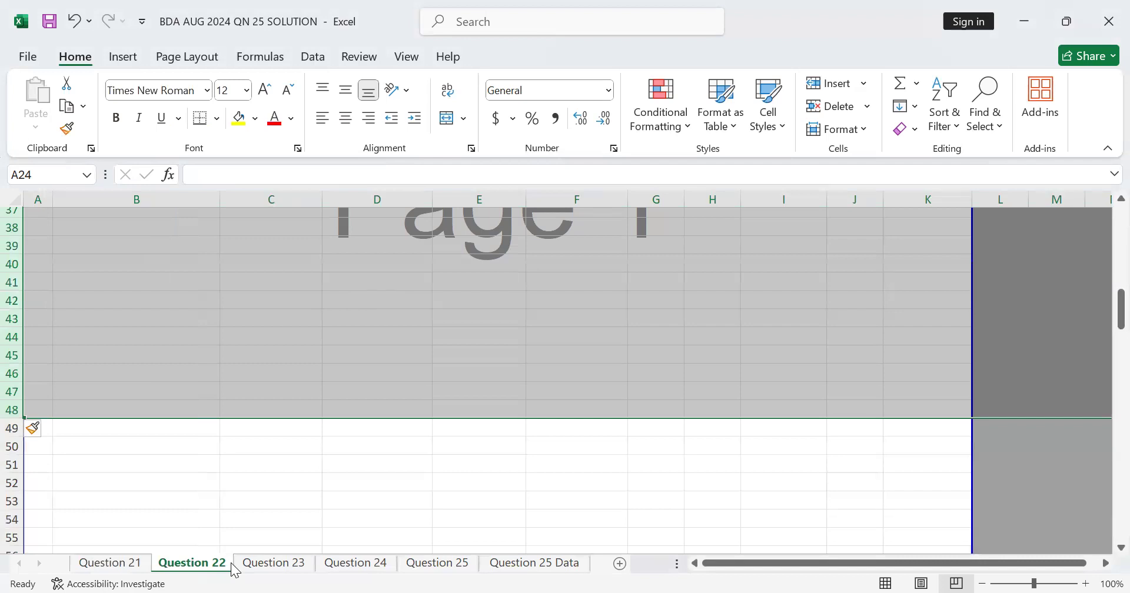
# Enter the schedule headings "period", "bal b/d" and "montly repayment" in cells B25, C25 and D25, below the requirement (b) text
pyautogui.scroll(12, 233, 568)
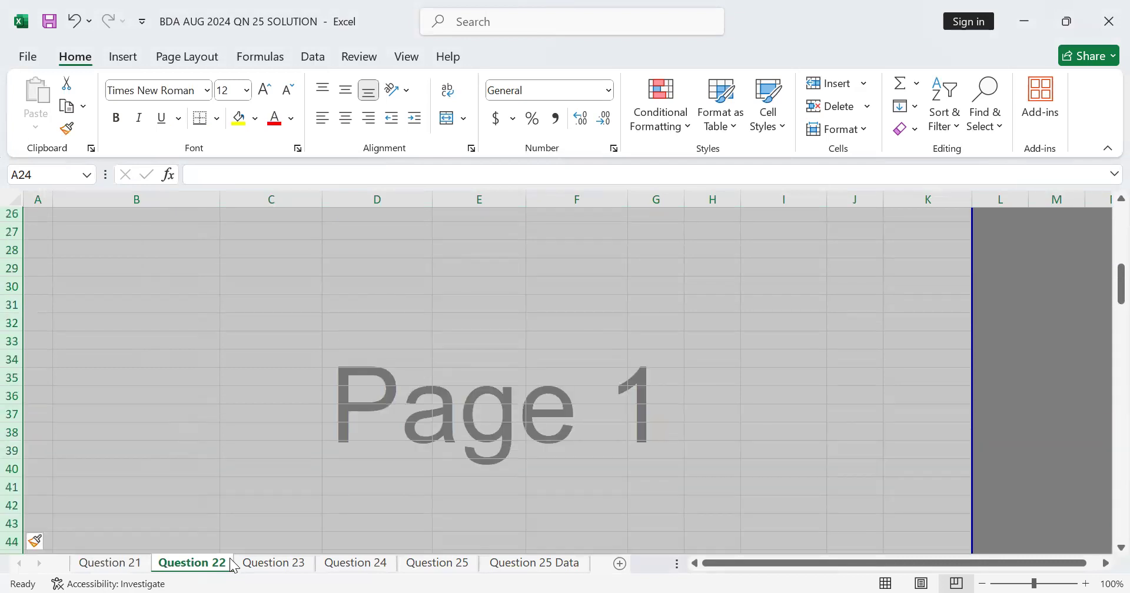
pyautogui.scroll(-6, 229, 559)
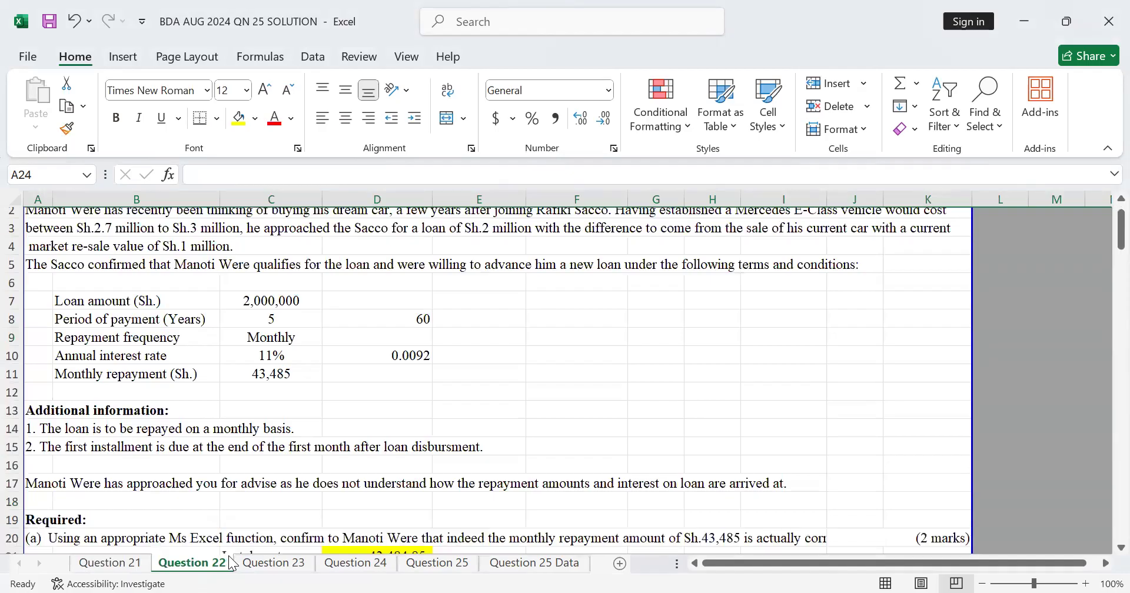
pyautogui.scroll(1, 236, 553)
pyautogui.scroll(-5, 239, 547)
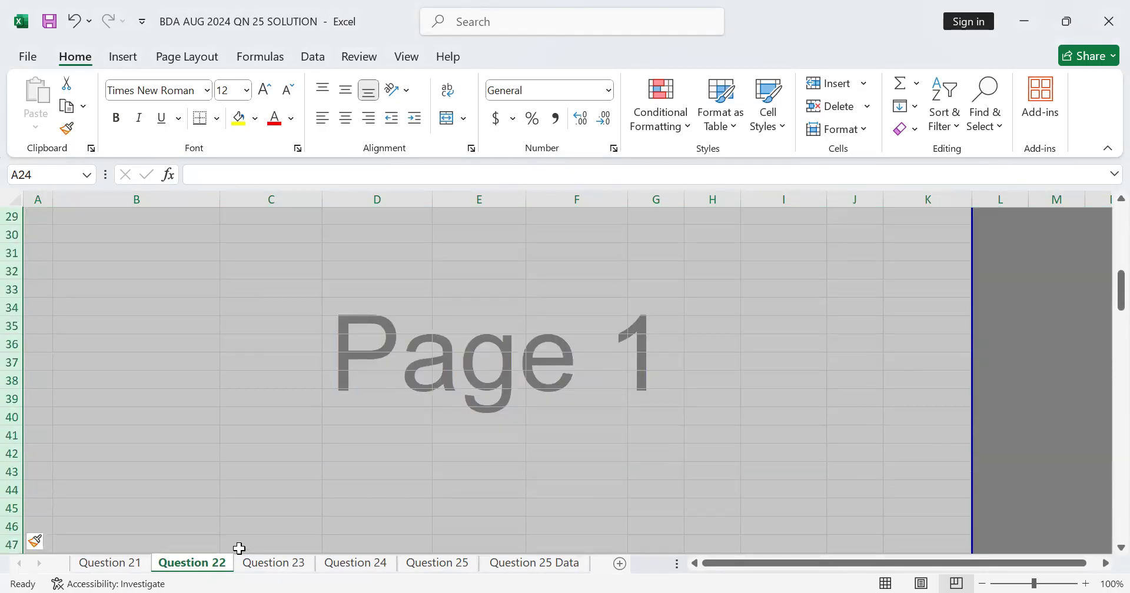
pyautogui.scroll(4, 240, 529)
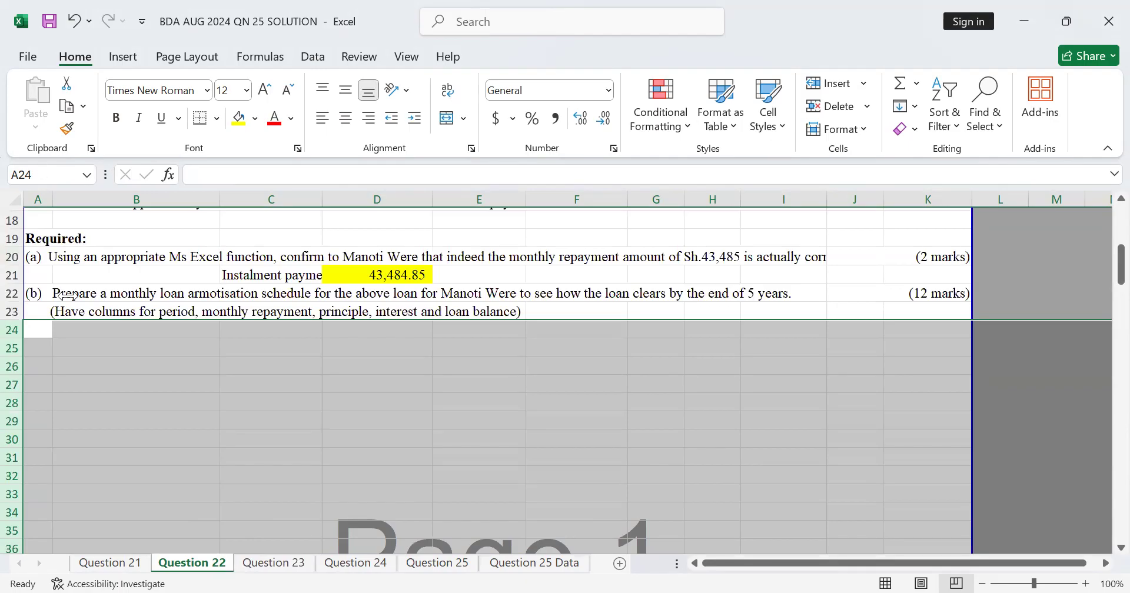
pyautogui.click(127, 346)
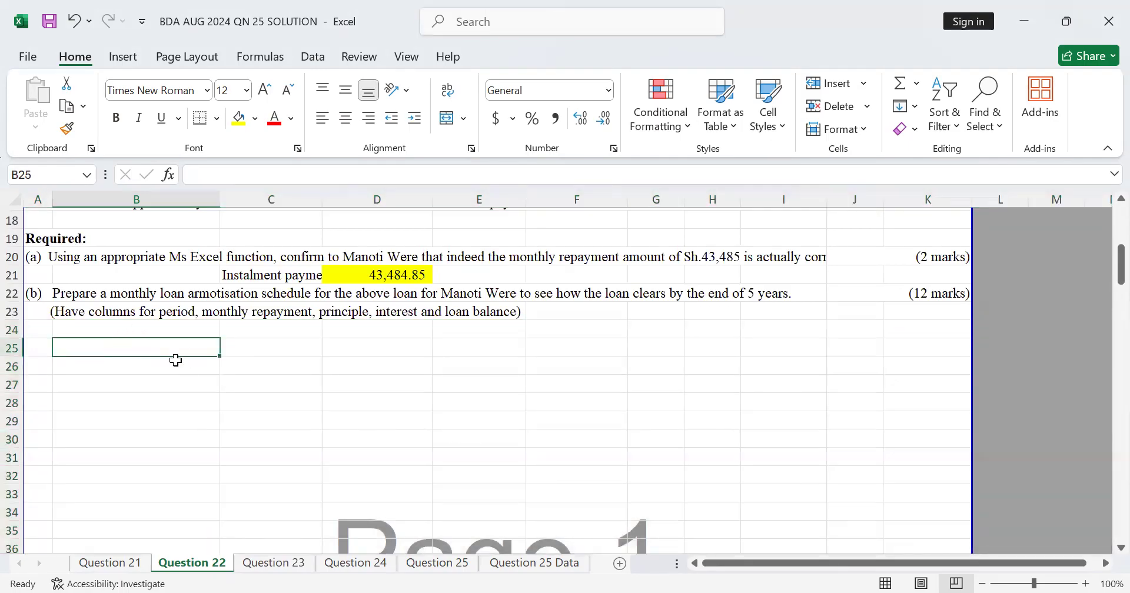
pyautogui.write('period')
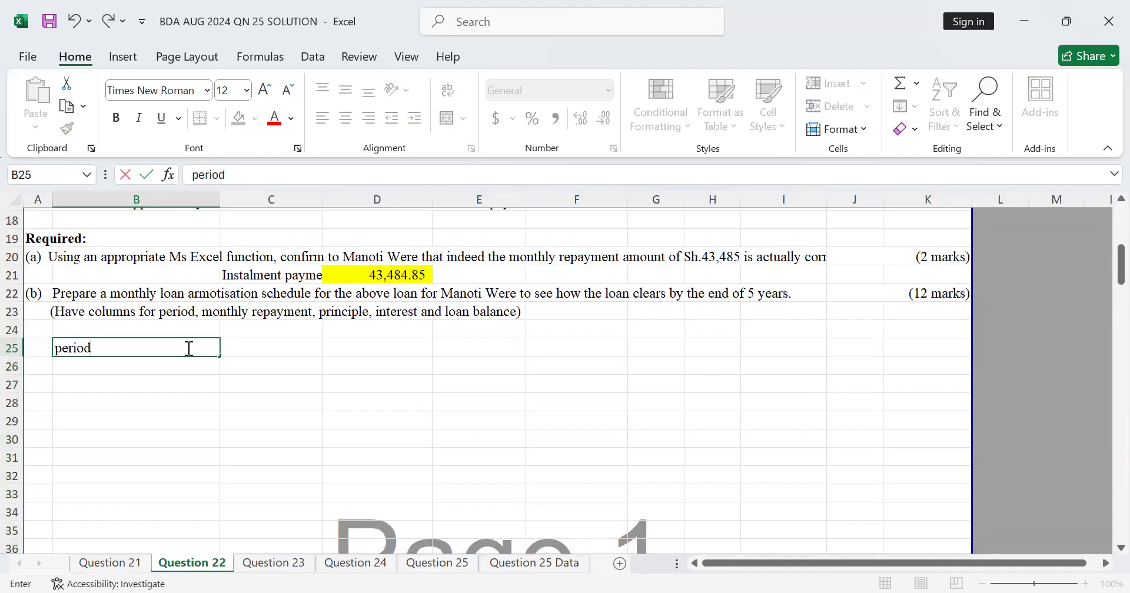
pyautogui.click(261, 347)
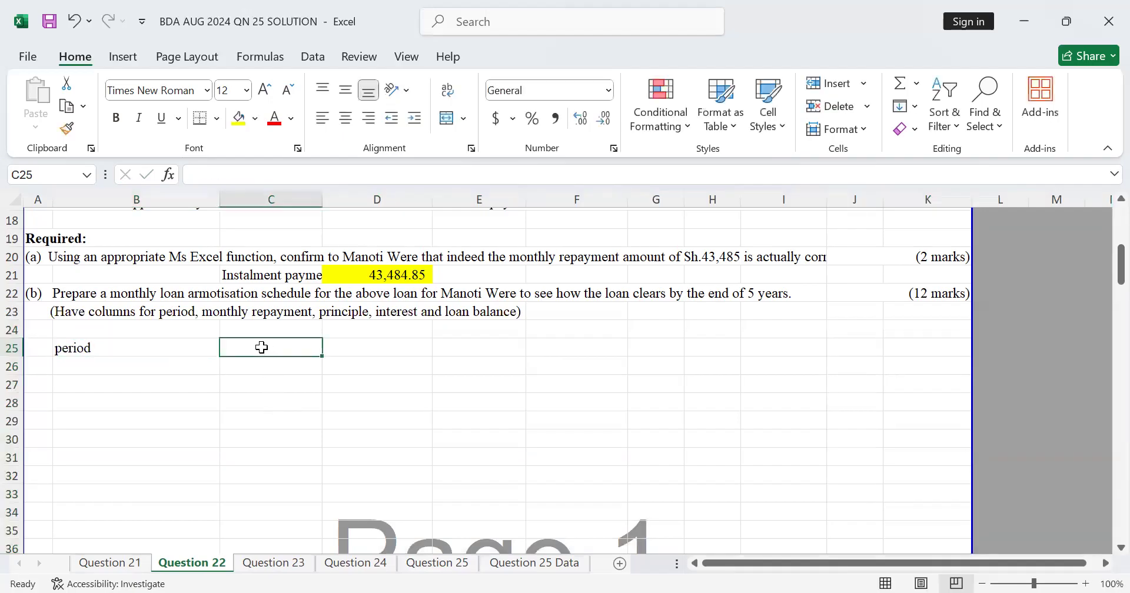
pyautogui.write('bal')
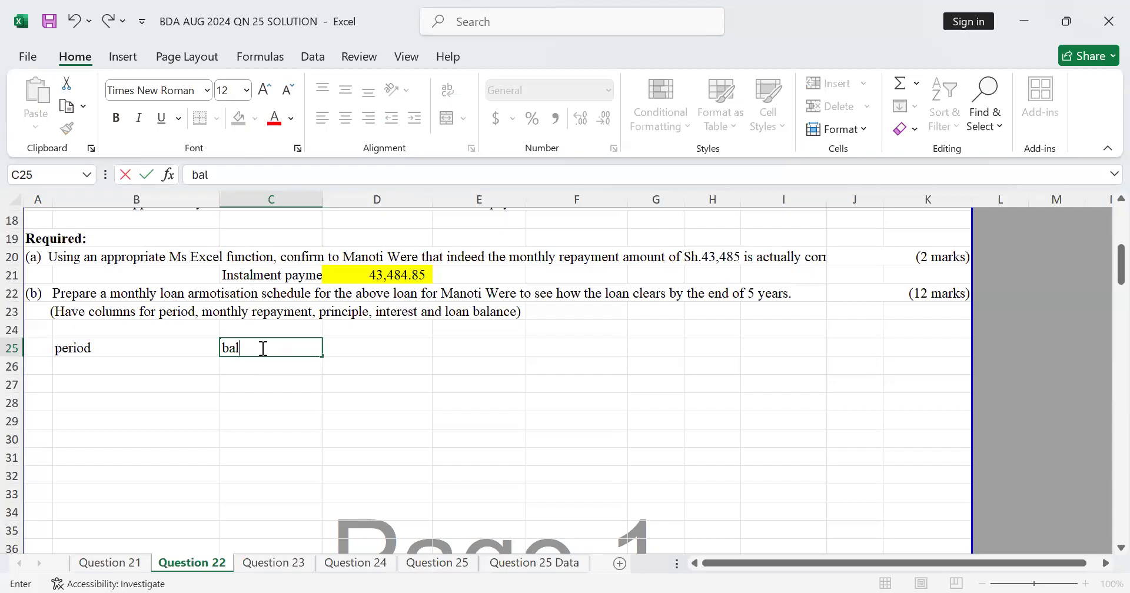
pyautogui.write(' b/d')
pyautogui.click(390, 347)
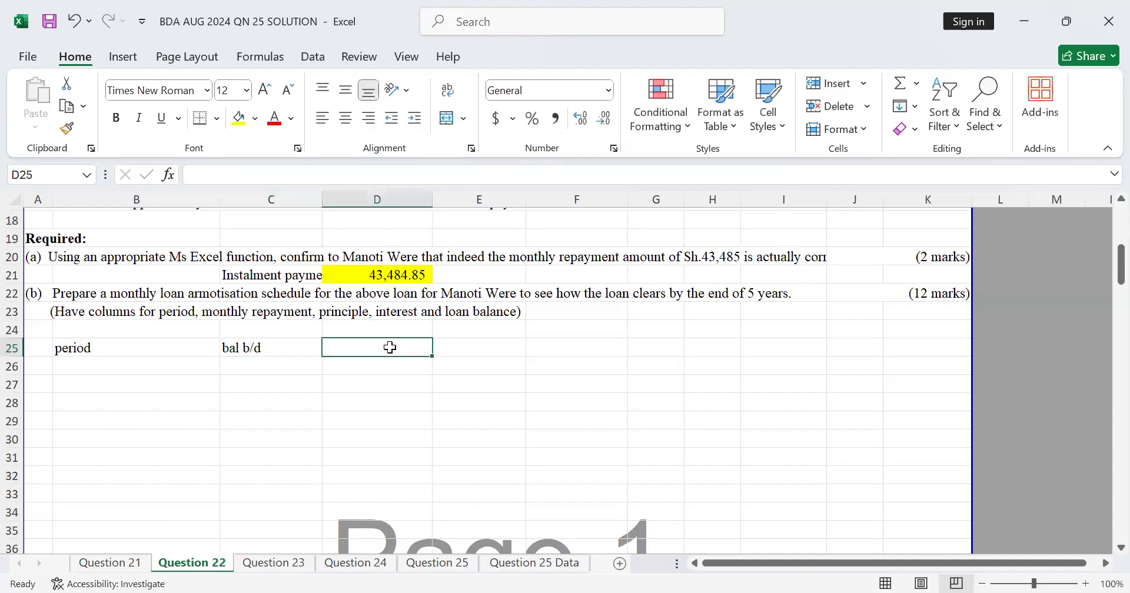
pyautogui.write('montly re')
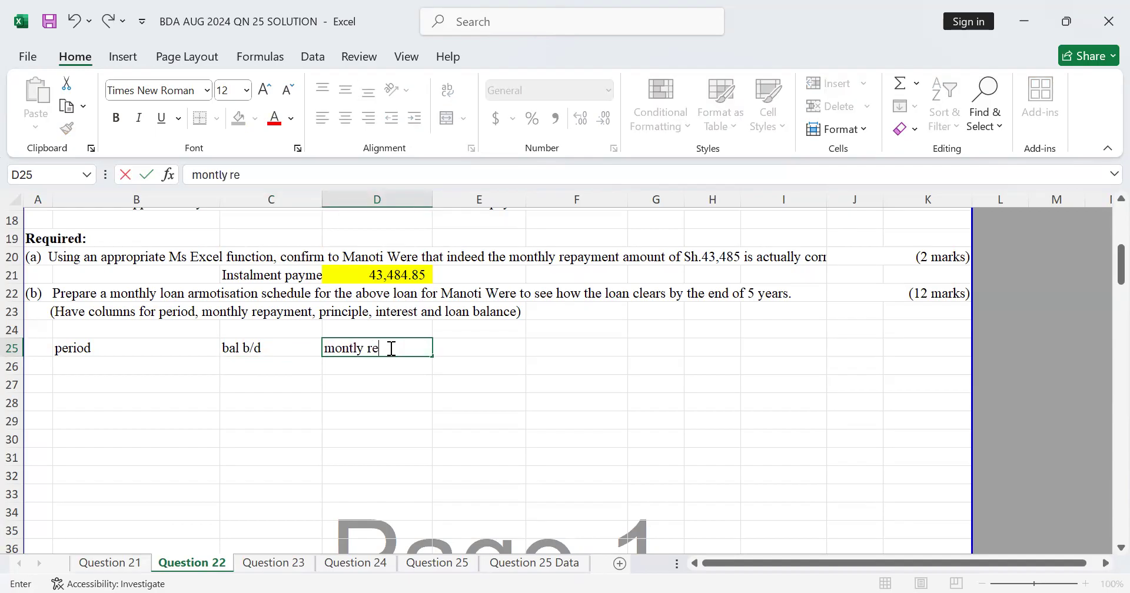
pyautogui.write('payment')
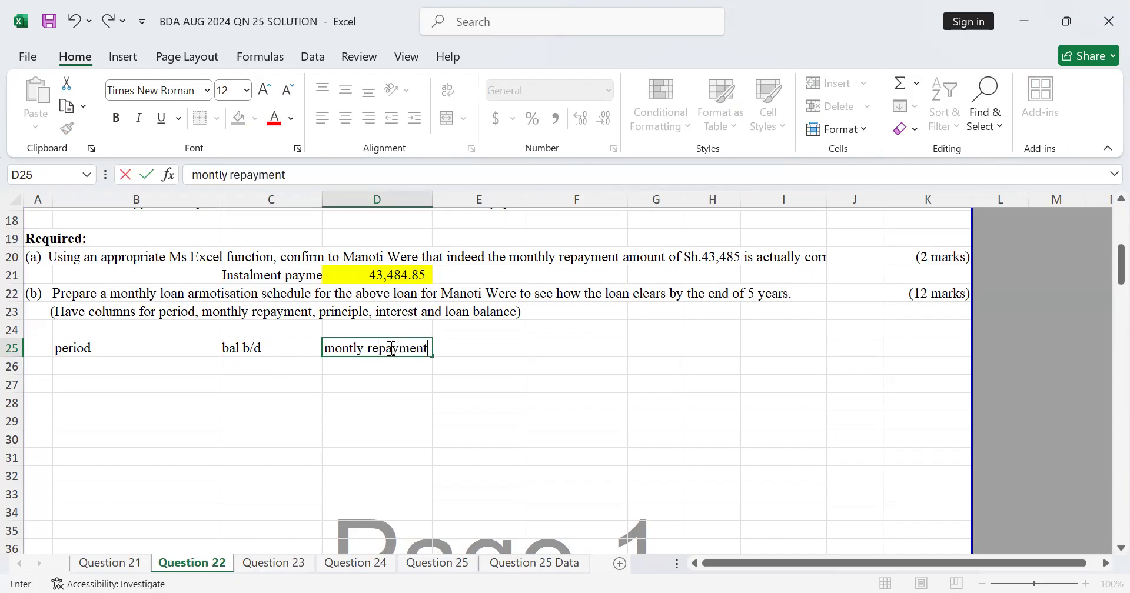
# Add the remaining schedule headings "interest", "principal amount" and "bal c/d" in cells E25, F25 and G25
pyautogui.click(484, 332)
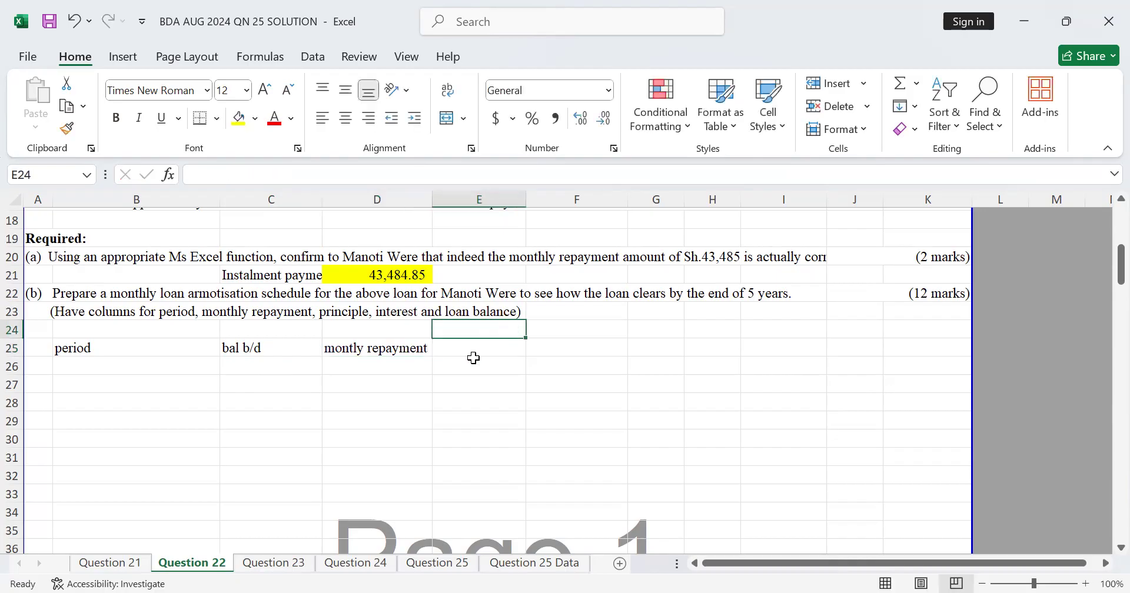
pyautogui.click(476, 347)
pyautogui.write('i')
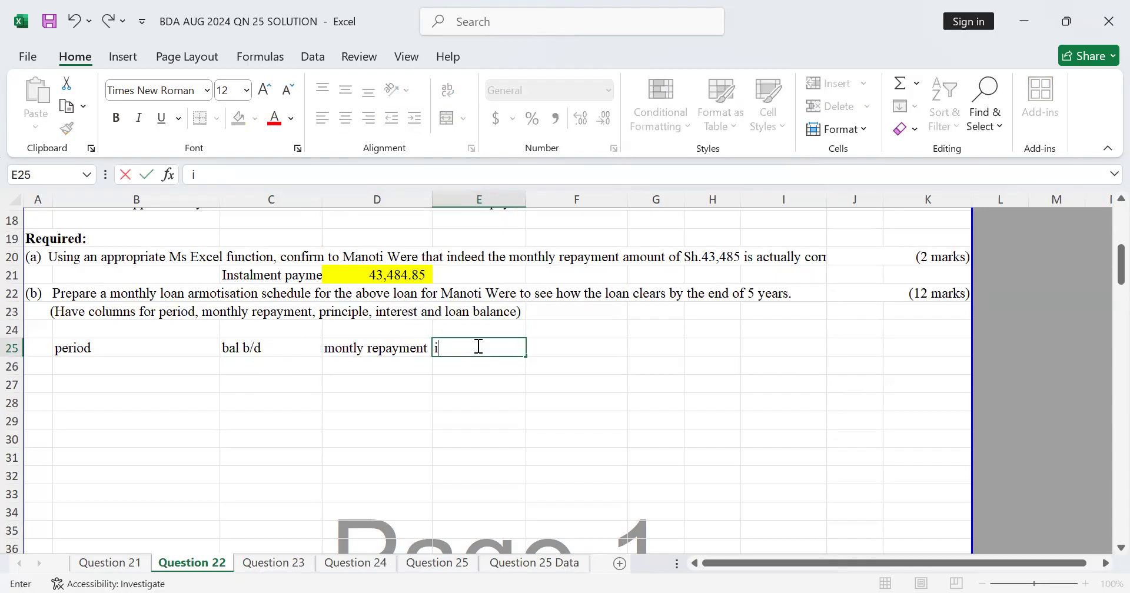
pyautogui.write('nterest')
pyautogui.click(579, 341)
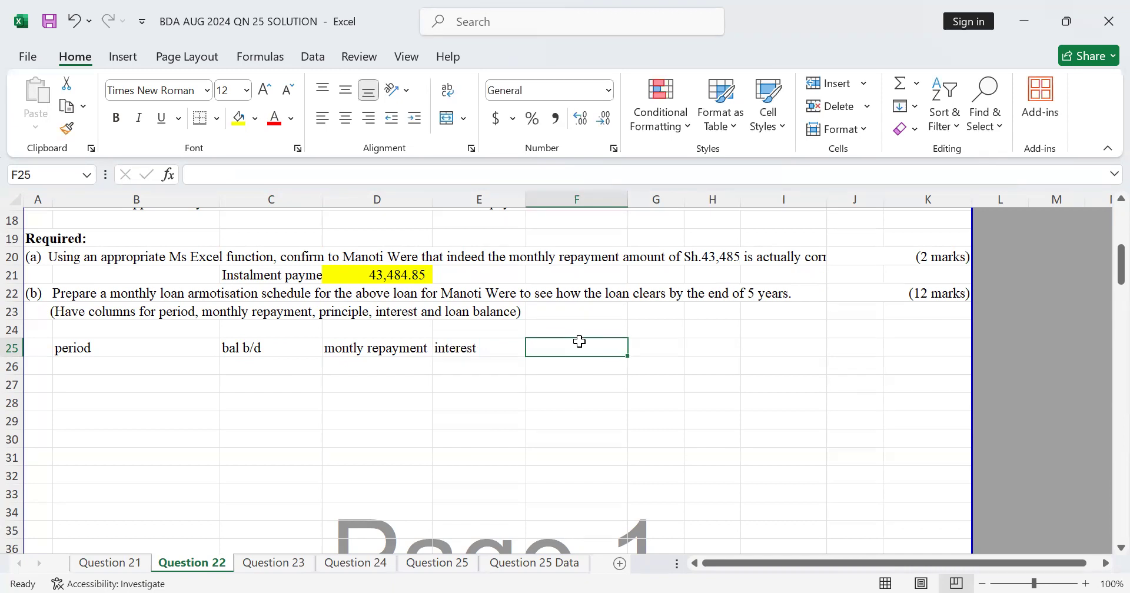
pyautogui.write('princ')
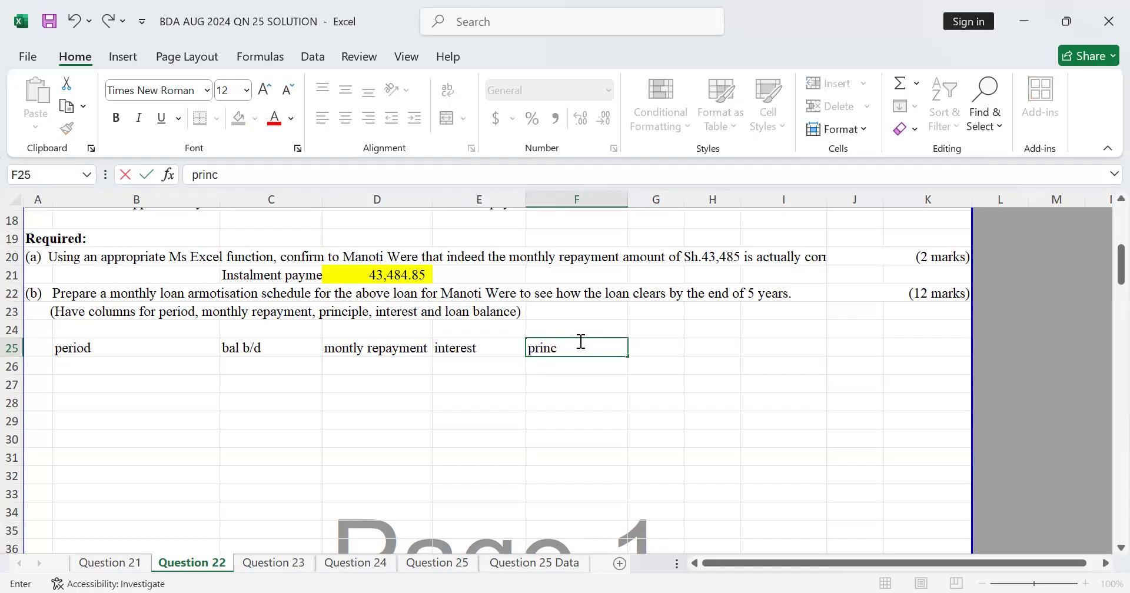
pyautogui.write('ipal amount')
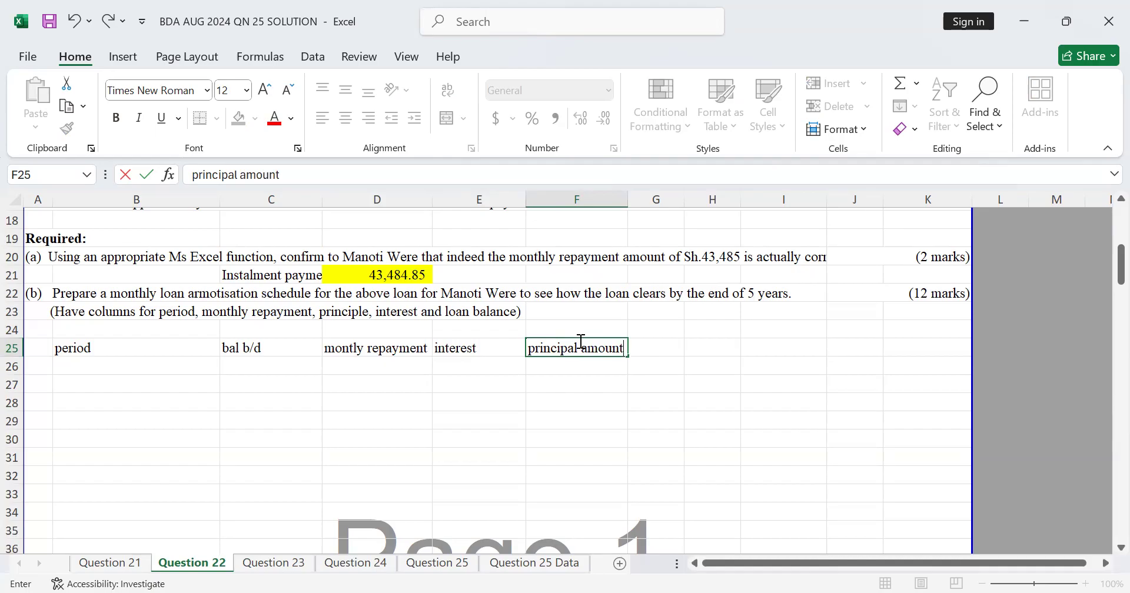
pyautogui.click(672, 350)
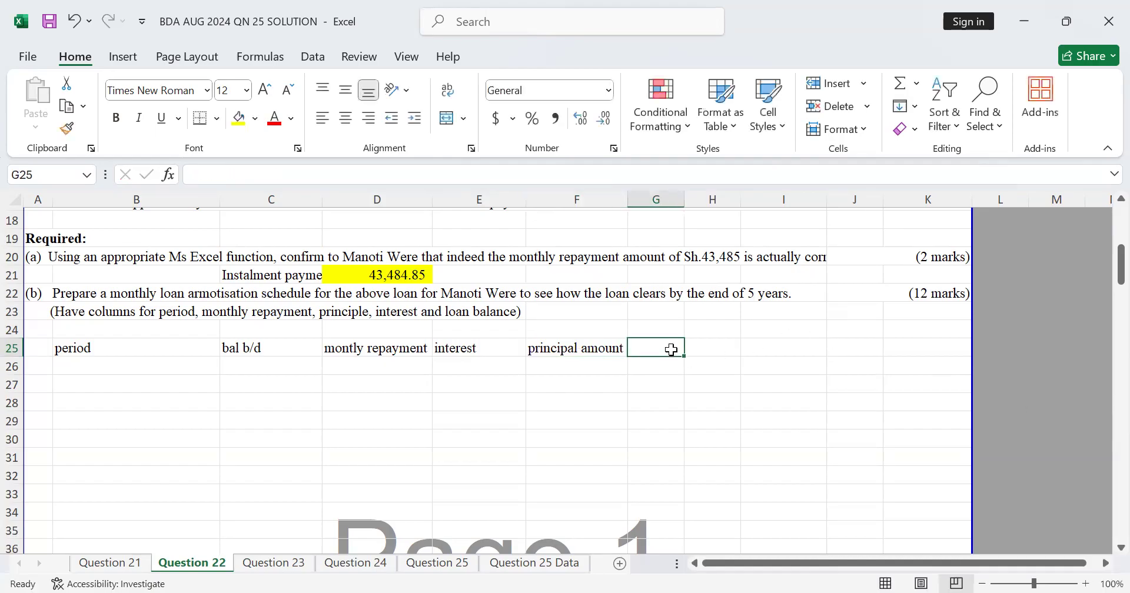
pyautogui.write('loan')
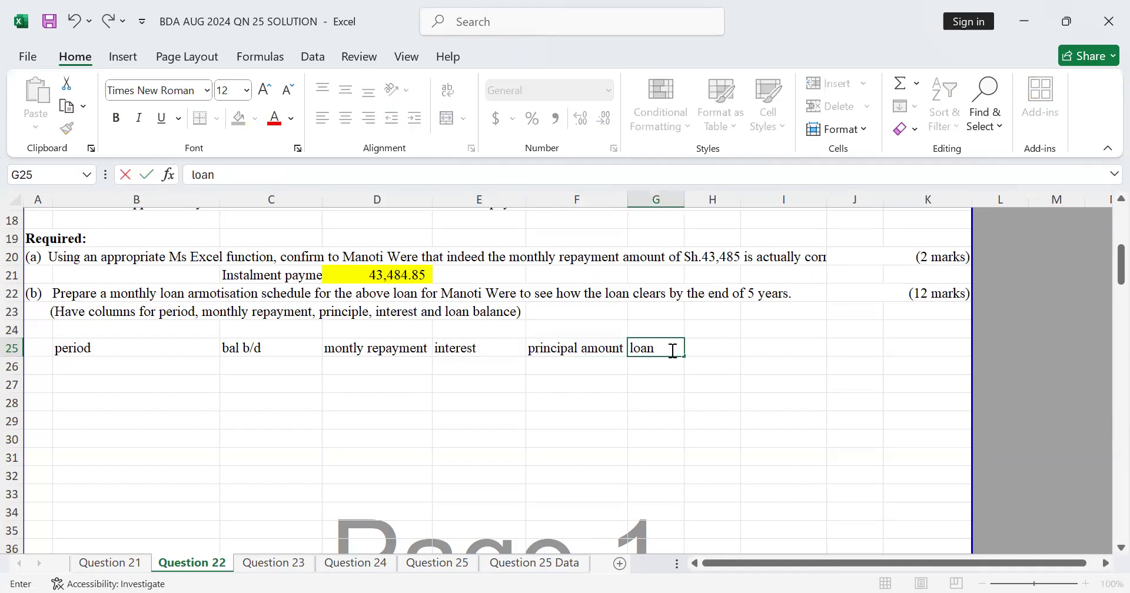
pyautogui.press('BackSpace')
pyautogui.press('BackSpace')
pyautogui.press('BackSpace')
pyautogui.write('n')
pyautogui.press('BackSpace')
pyautogui.write('bal c/d')
pyautogui.click(596, 427)
# Format the schedule headings in B25:G25 as bold and underlined, with a bottom border
pyautogui.moveTo(83, 349); pyautogui.dragTo(660, 348)
pyautogui.click(116, 118)
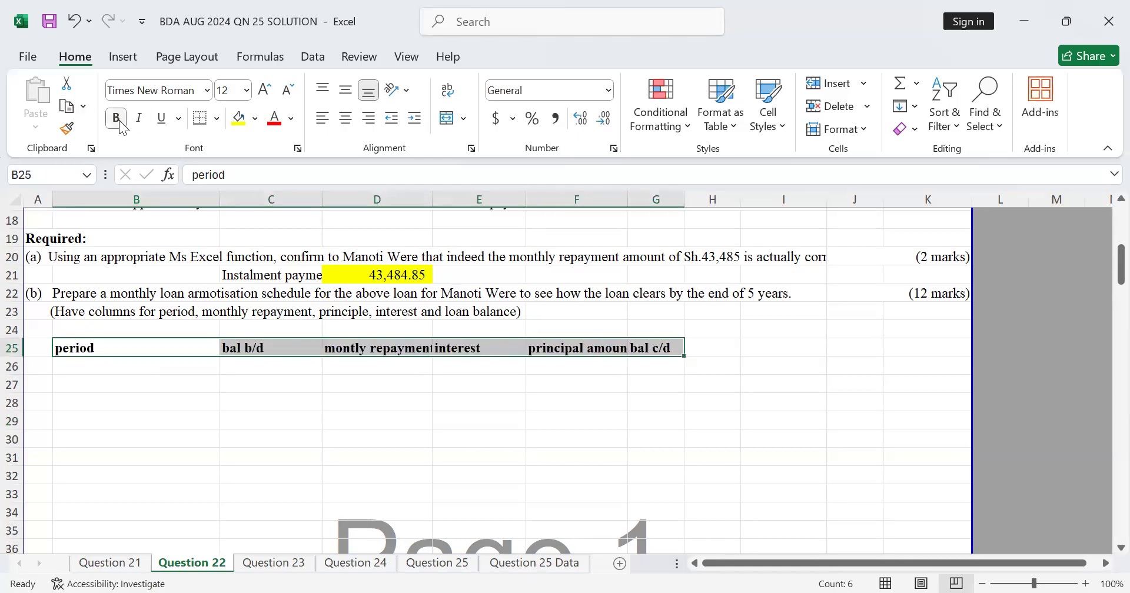
pyautogui.click(643, 373)
pyautogui.moveTo(55, 346); pyautogui.dragTo(666, 347)
pyautogui.click(161, 118)
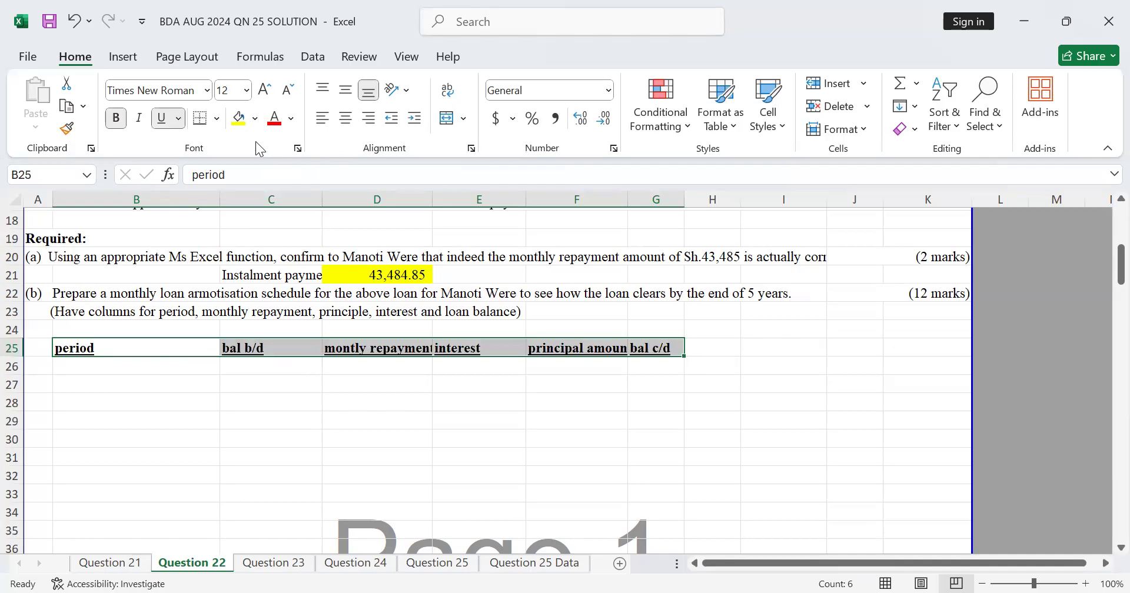
pyautogui.click(219, 118)
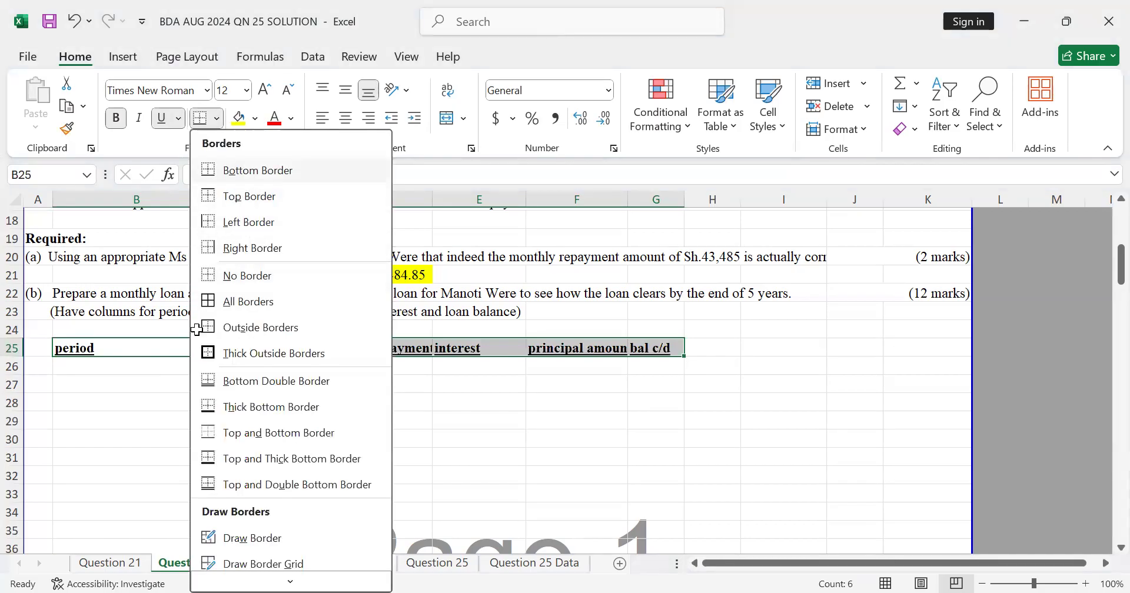
pyautogui.click(154, 385)
# Enter period numbers 1 and 2 in cells B26 and B27 to start the period series
pyautogui.click(148, 365)
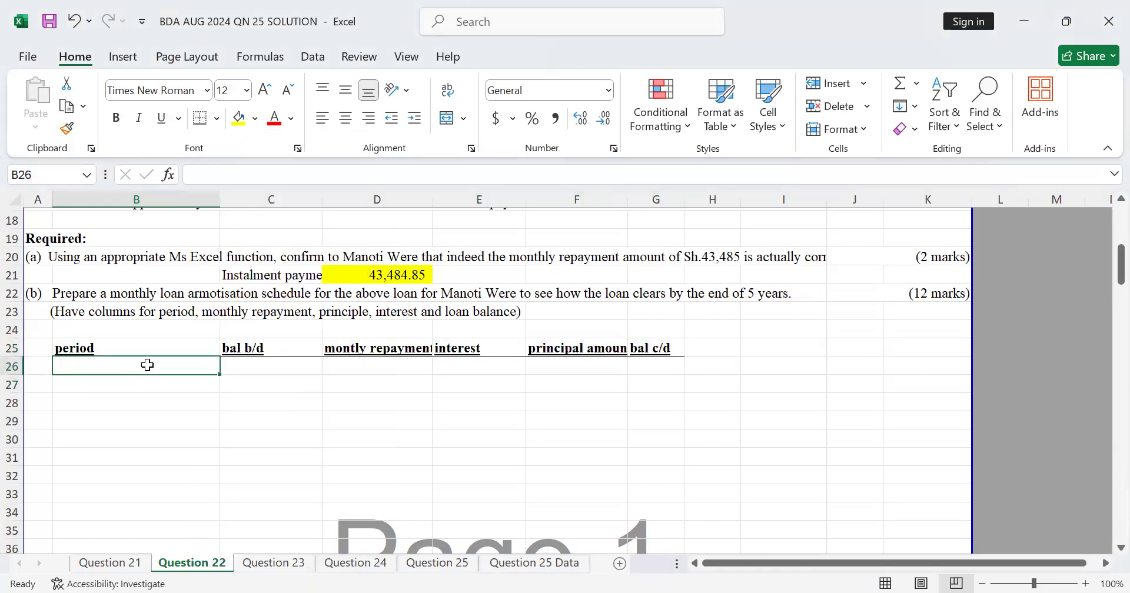
pyautogui.write('1')
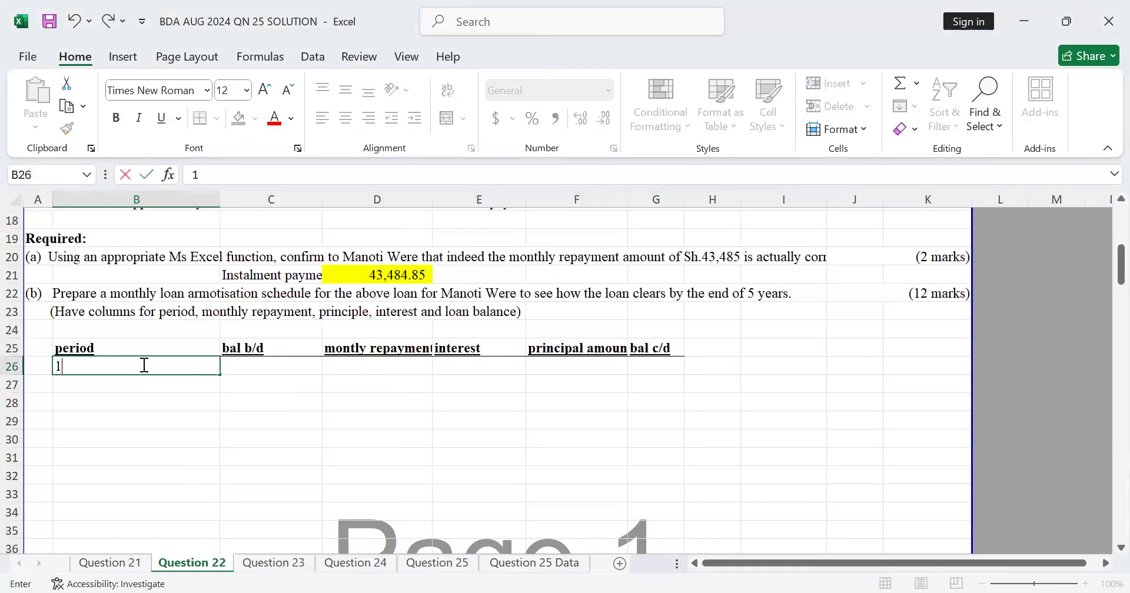
pyautogui.click(146, 391)
pyautogui.write('2')
pyautogui.press('Return')
# Extend the period series from B26:B27 down to period 60 in cell B85
pyautogui.moveTo(197, 370); pyautogui.dragTo(209, 384)
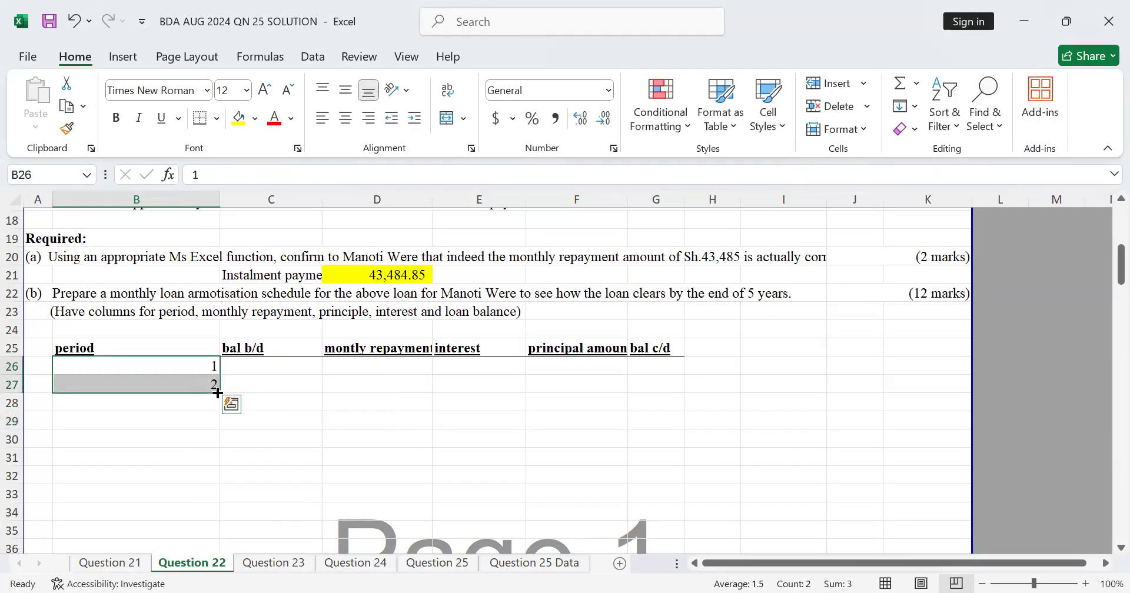
pyautogui.click(198, 368)
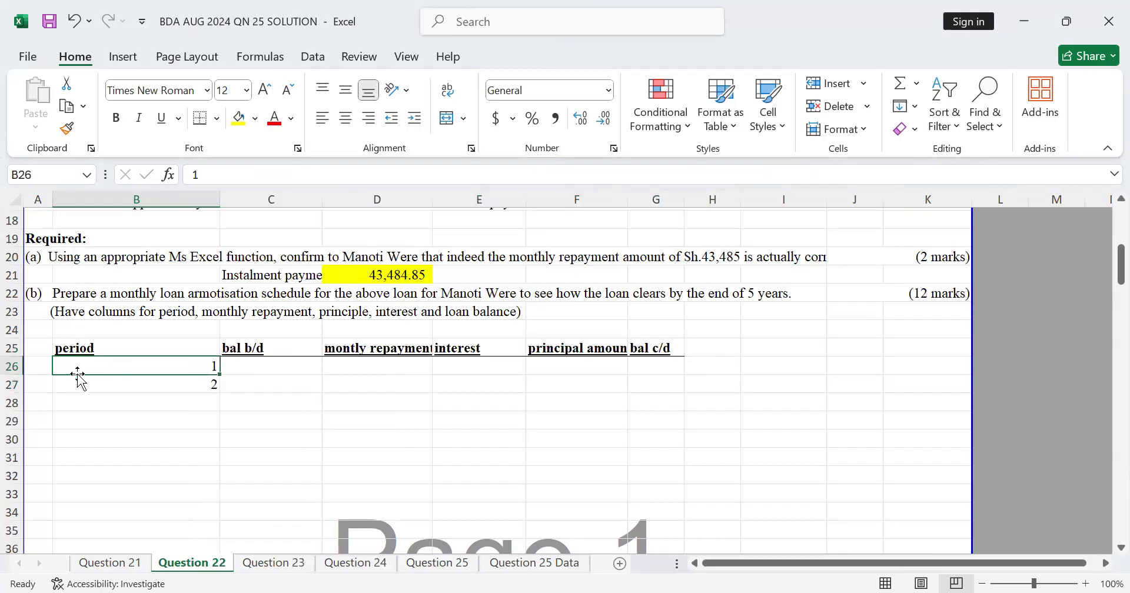
pyautogui.moveTo(83, 365); pyautogui.dragTo(88, 386)
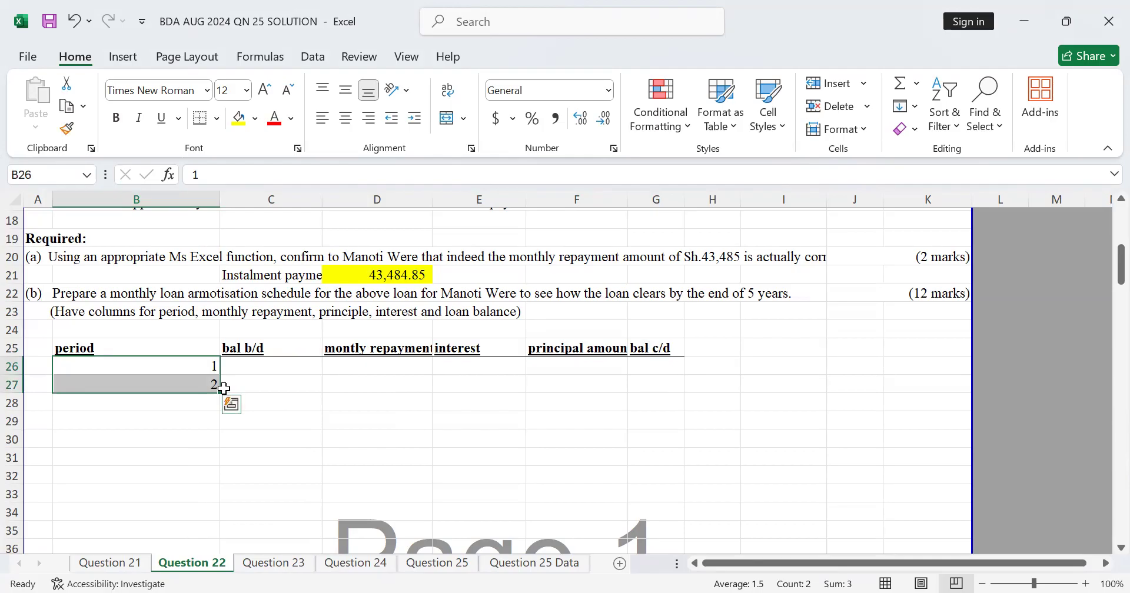
pyautogui.moveTo(218, 394); pyautogui.dragTo(219, 394)
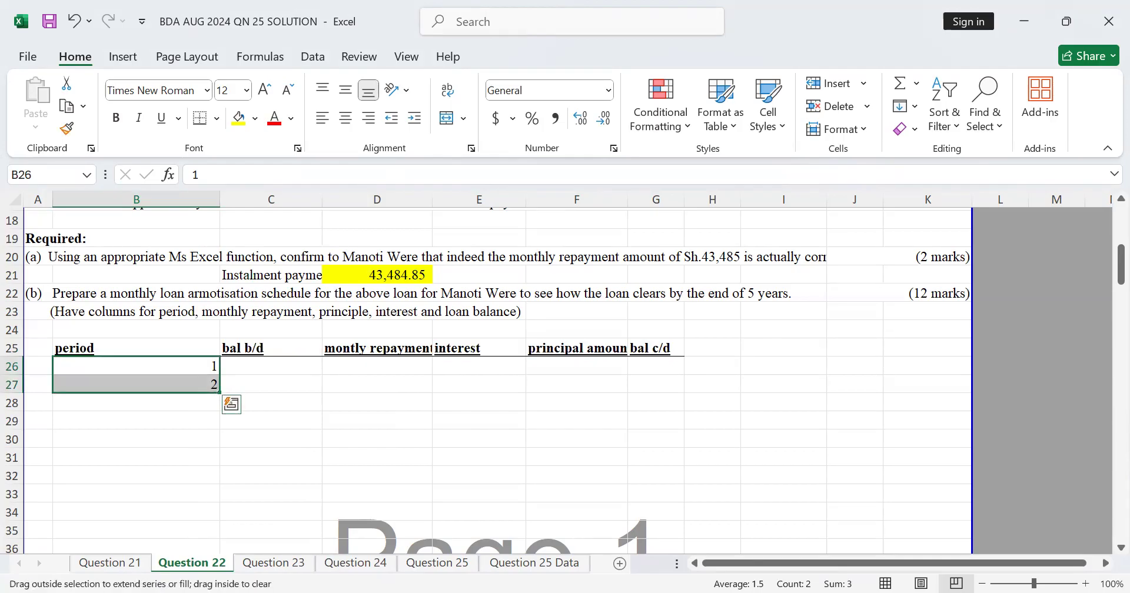
pyautogui.moveTo(218, 392); pyautogui.dragTo(244, 266)
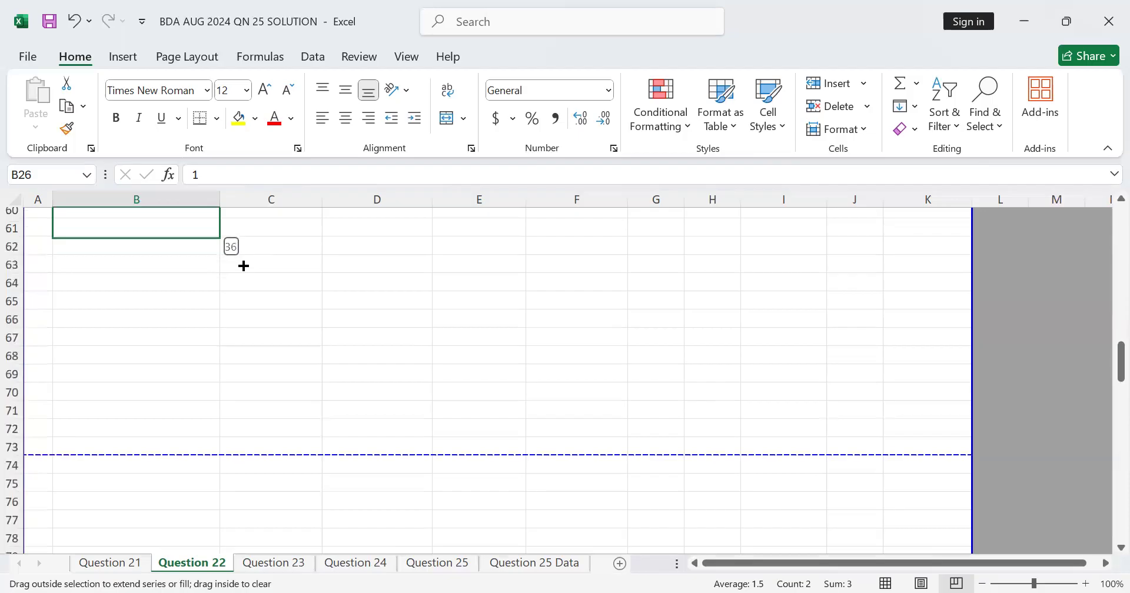
pyautogui.moveTo(184, 551); pyautogui.dragTo(209, 546)
pyautogui.scroll(-4, 315, 441)
pyautogui.scroll(1, 318, 431)
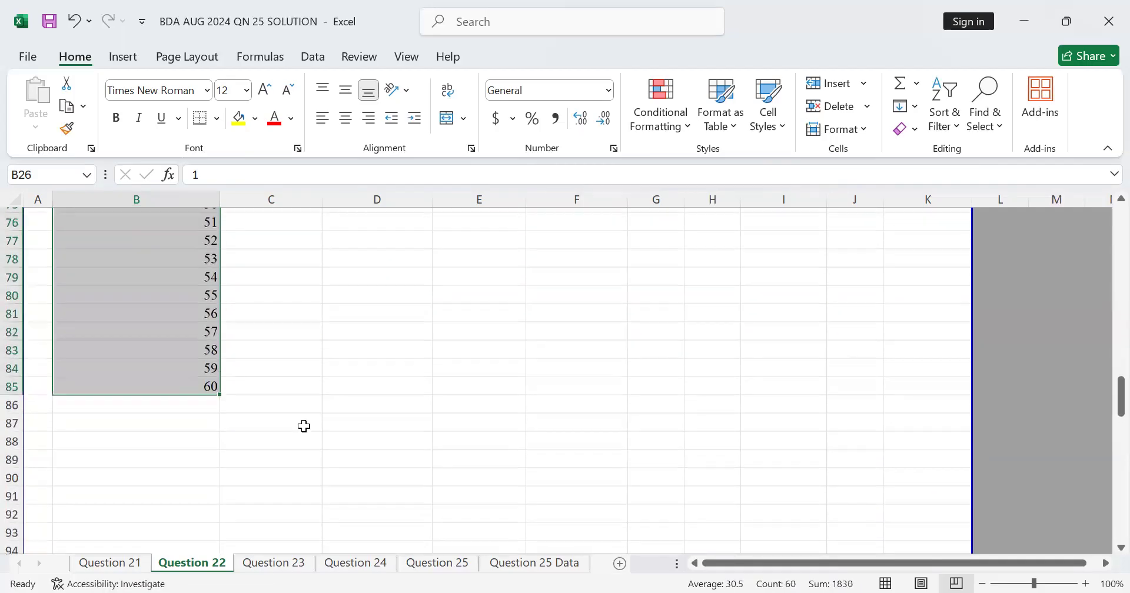
# Delete the surplus blank rows from row 87 down, bringing the requirement (c) text up to row 87
pyautogui.scroll(3, 303, 426)
pyautogui.scroll(-4, 318, 406)
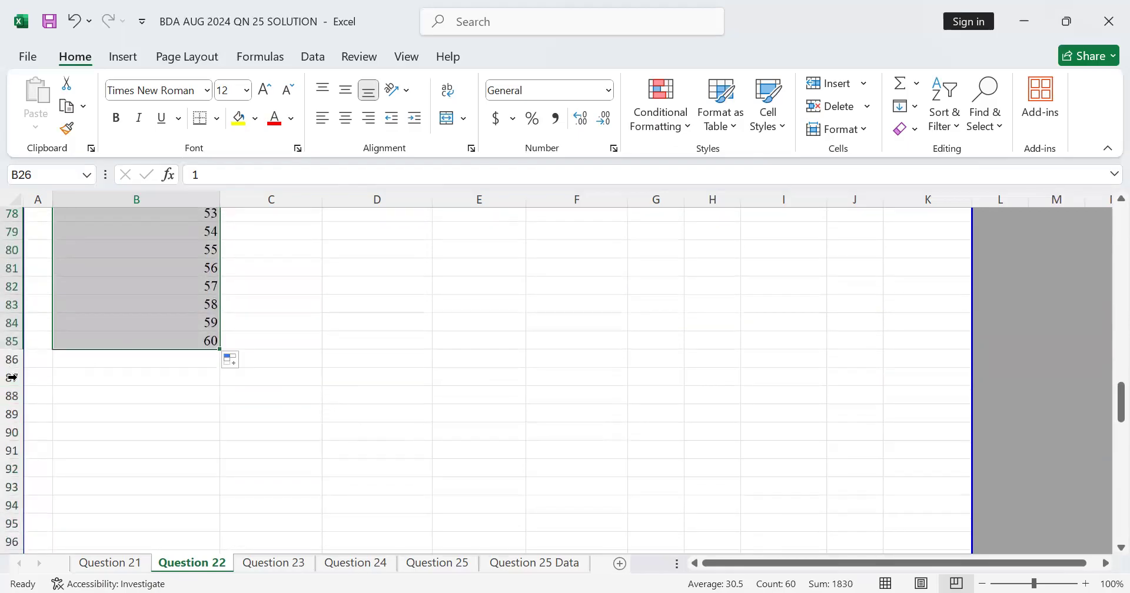
pyautogui.moveTo(12, 377); pyautogui.dragTo(11, 386)
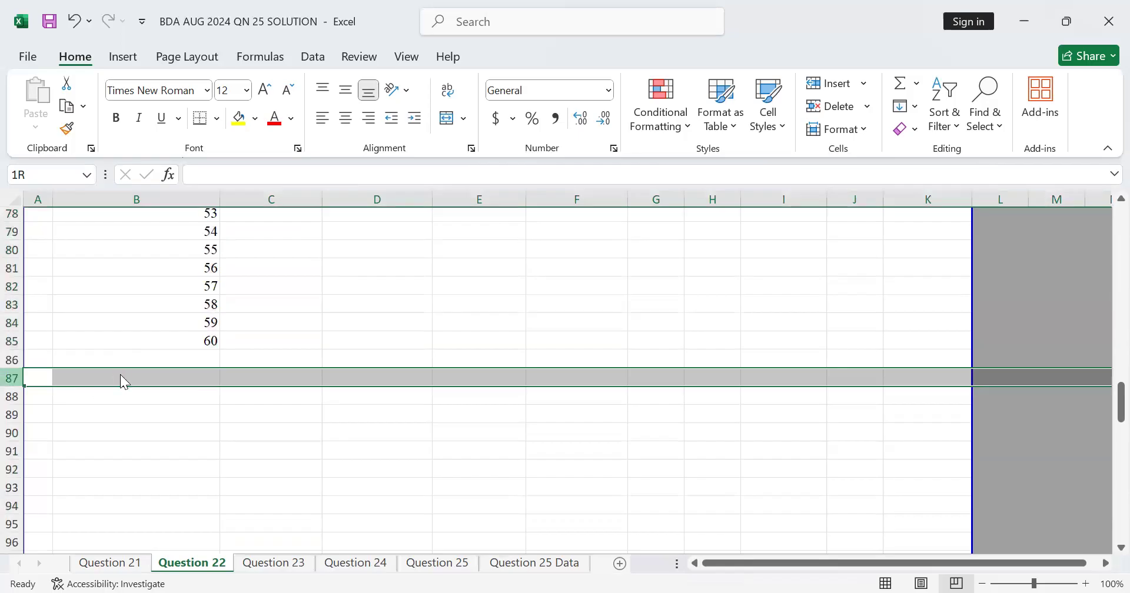
# Link the period 1 opening balance in C26 to the loan amount in cell C7
pyautogui.scroll(19, 242, 300)
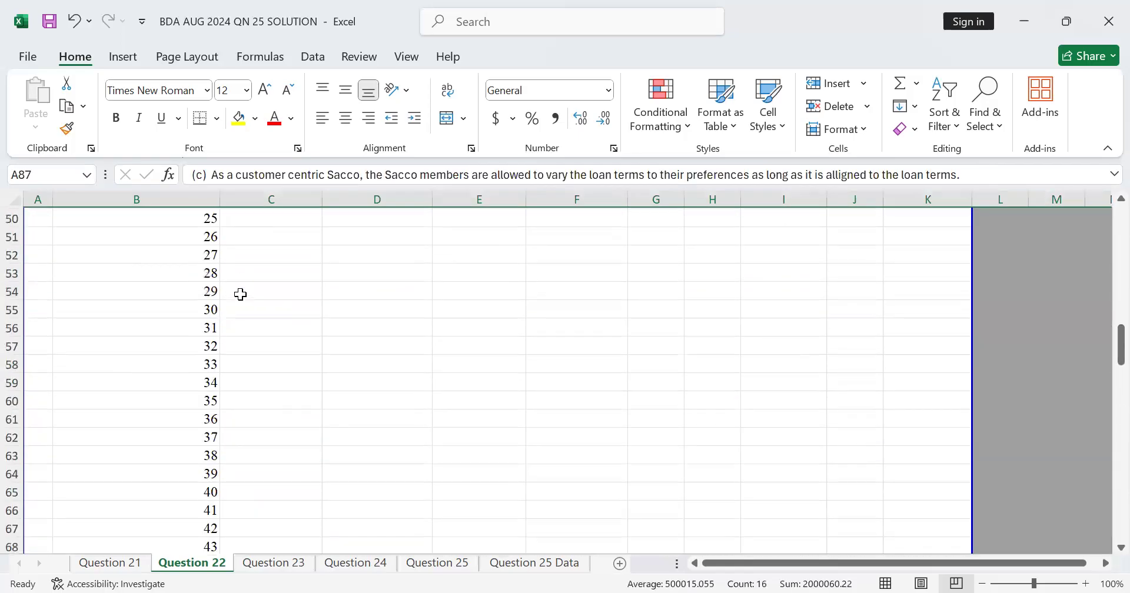
pyautogui.scroll(2, 241, 300)
pyautogui.scroll(-4, 240, 306)
pyautogui.scroll(4, 241, 308)
pyautogui.click(275, 395)
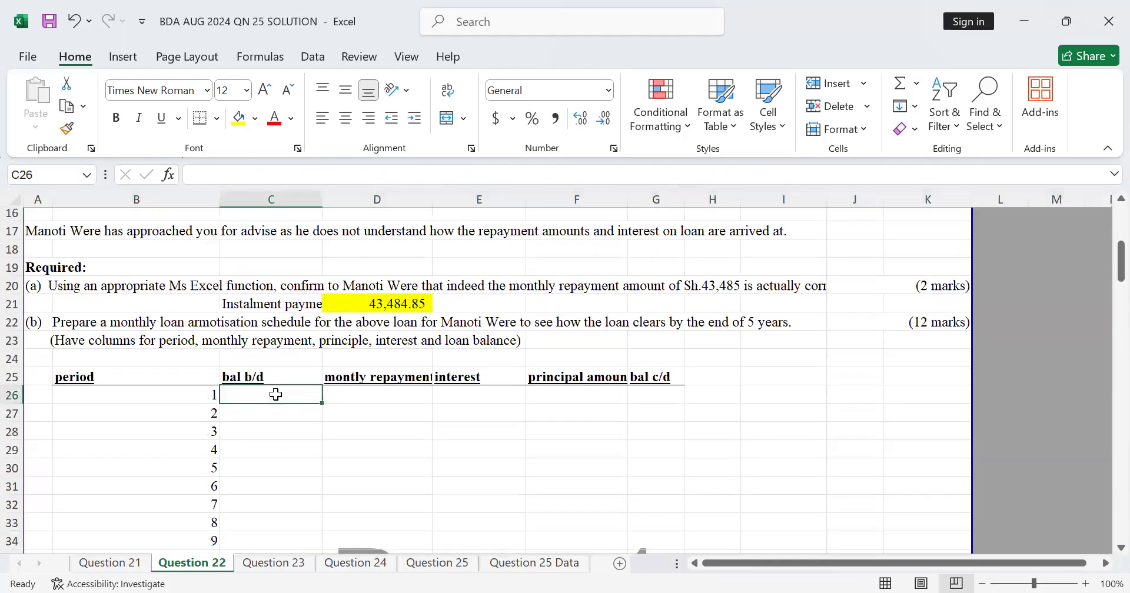
pyautogui.write('=')
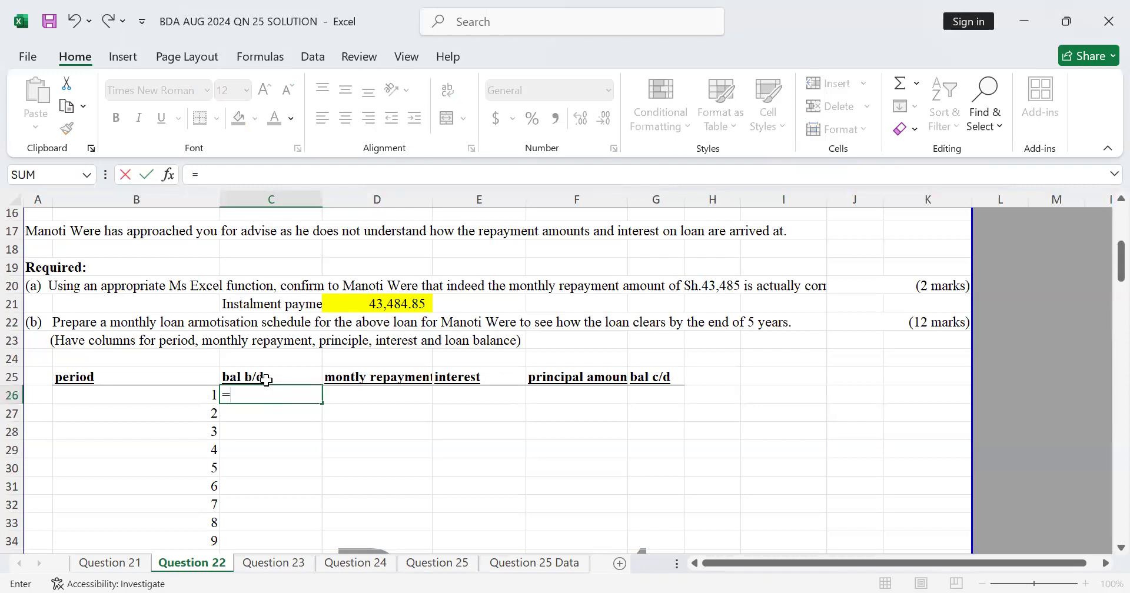
pyautogui.scroll(3, 277, 371)
pyautogui.scroll(3, 279, 361)
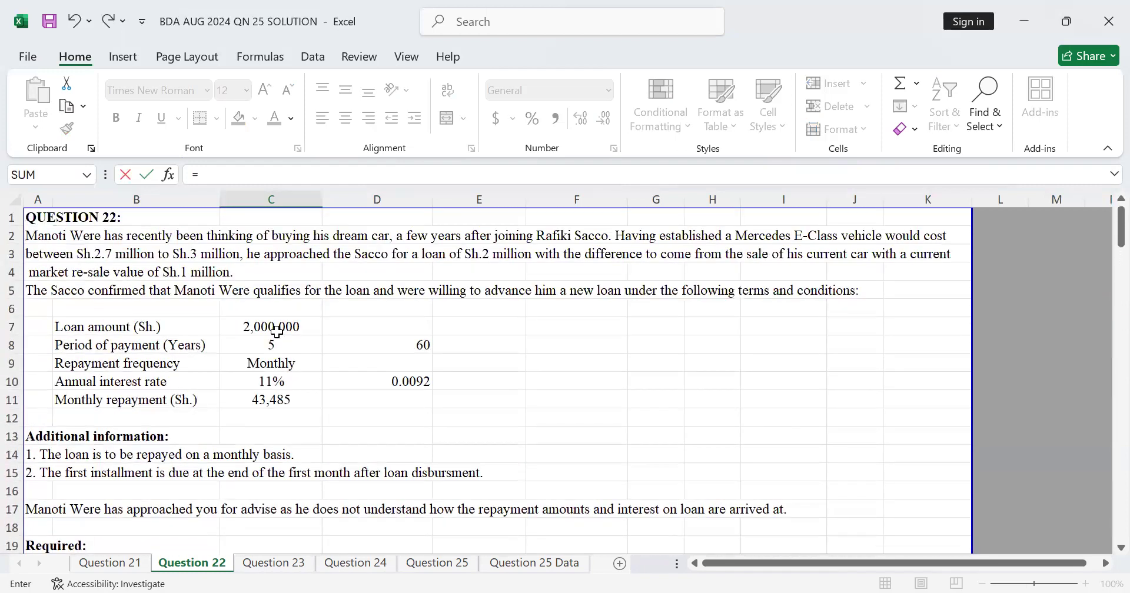
pyautogui.click(281, 329)
pyautogui.press('Return')
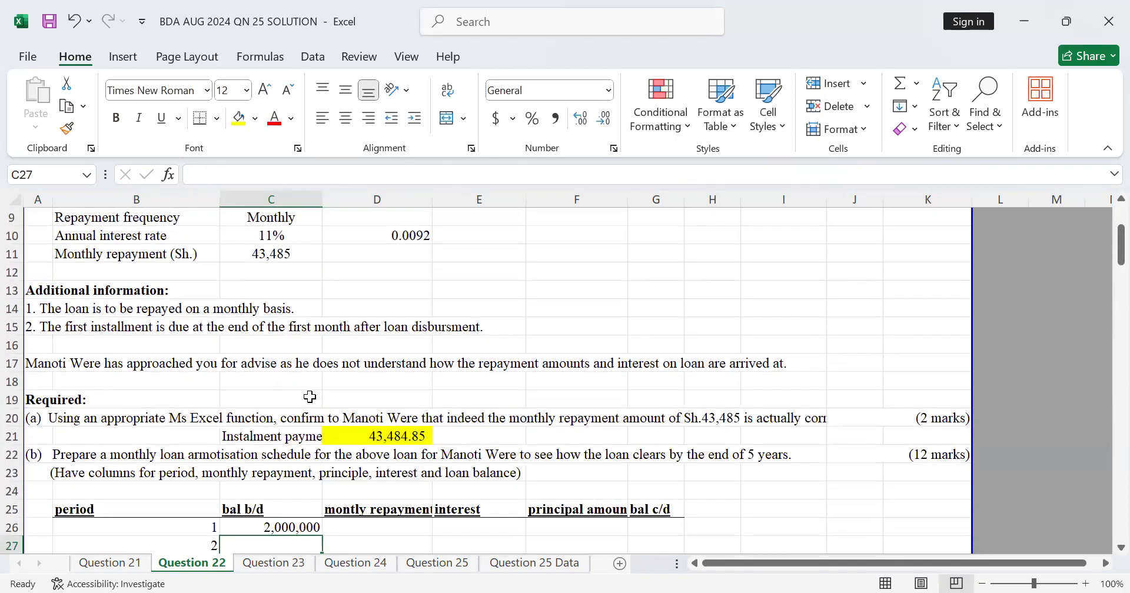
# Link the period 1 monthly repayment in D26 to the instalment payment in D21
pyautogui.scroll(-2, 353, 412)
pyautogui.click(384, 428)
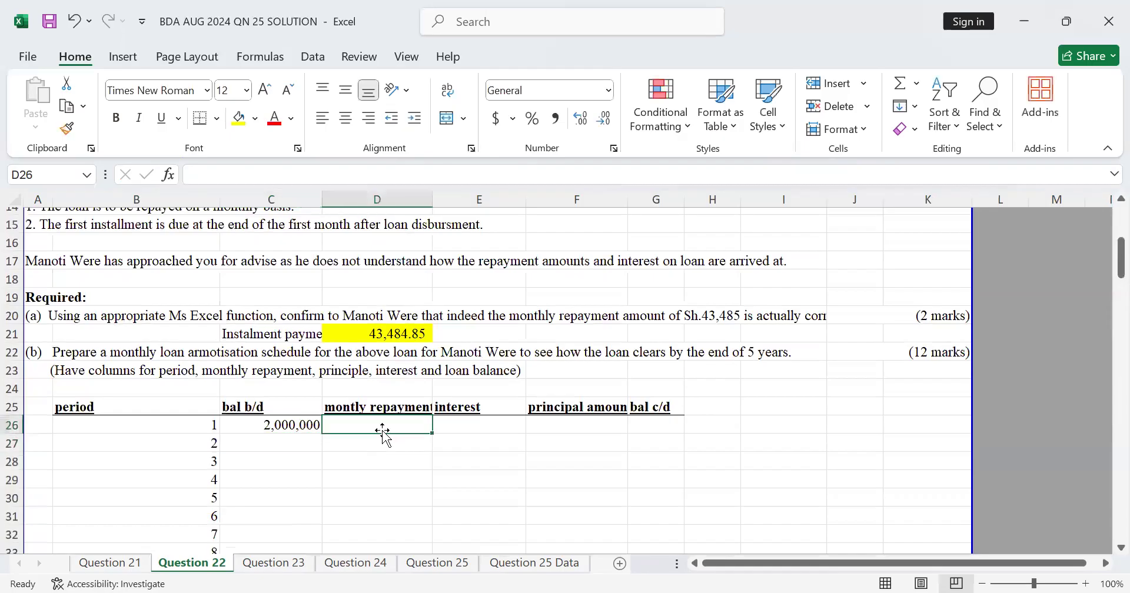
pyautogui.write('=')
pyautogui.scroll(4, 384, 428)
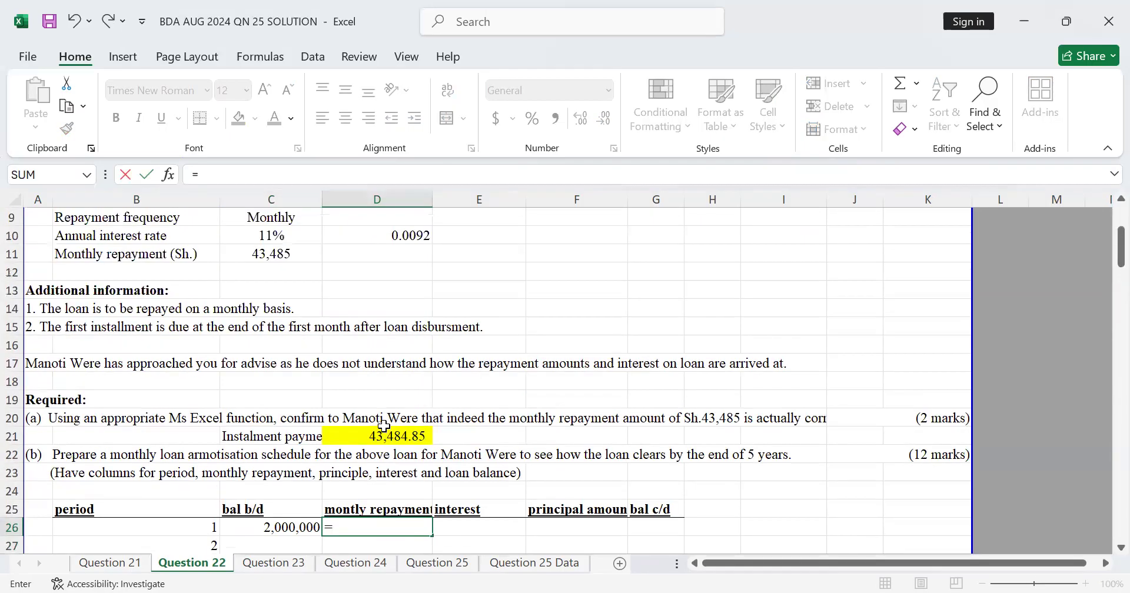
pyautogui.scroll(-4, 384, 428)
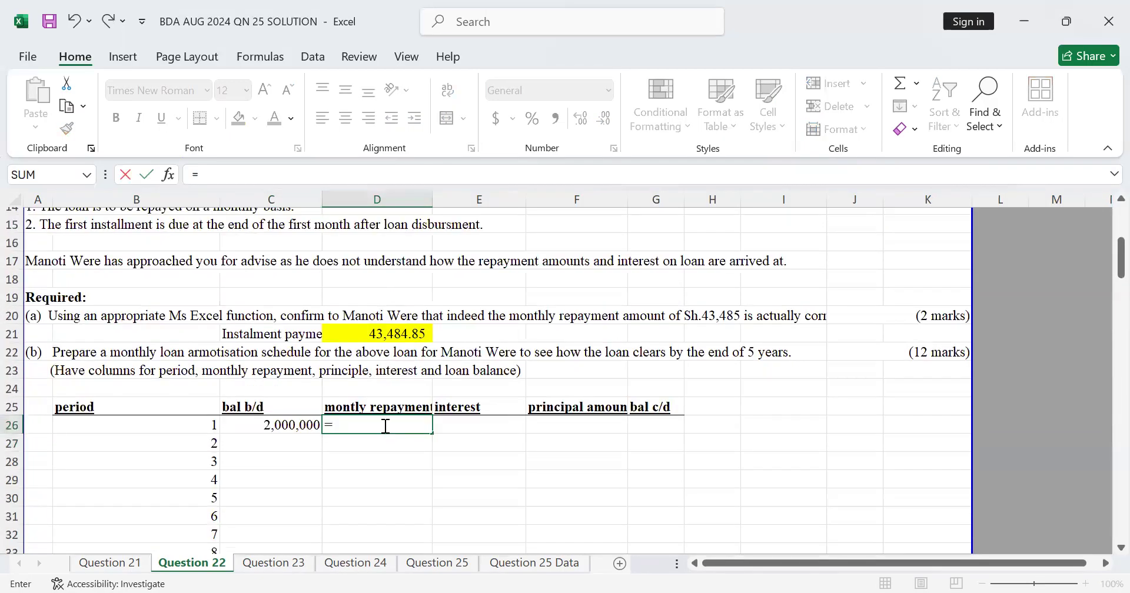
pyautogui.click(380, 334)
pyautogui.press('Return')
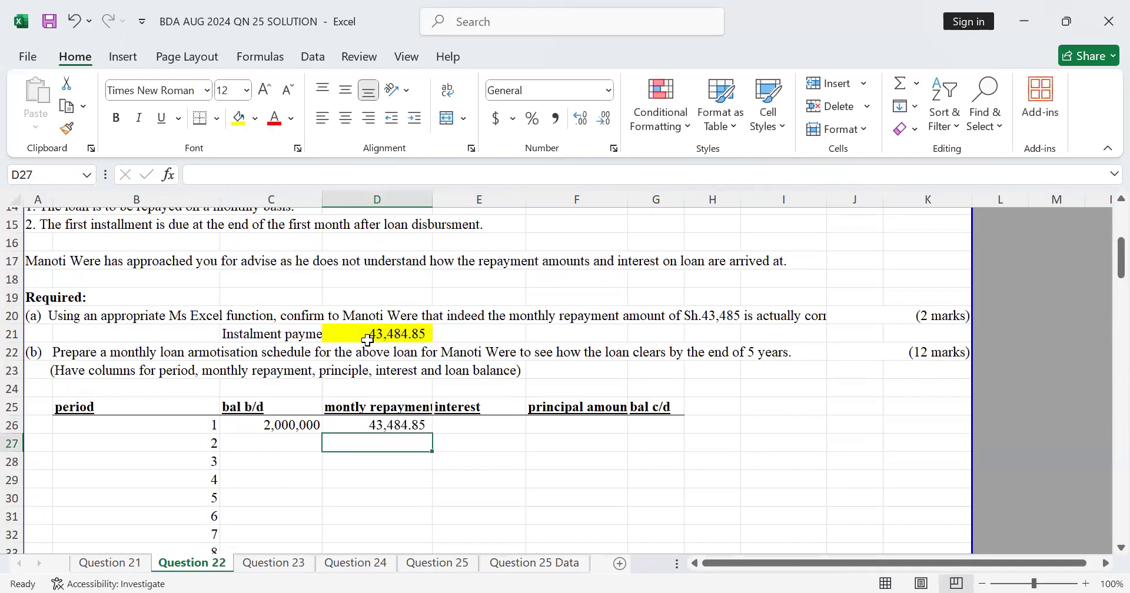
# Make the reference in D26 absolute so that the formula reads =$D$21
pyautogui.click(397, 429)
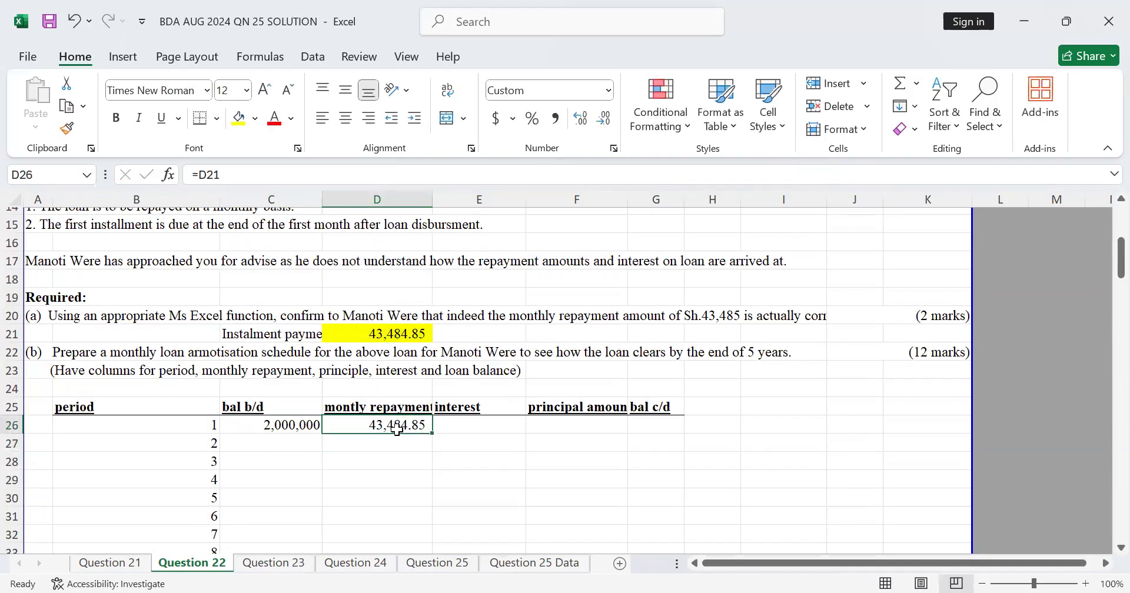
pyautogui.doubleClick(362, 424)
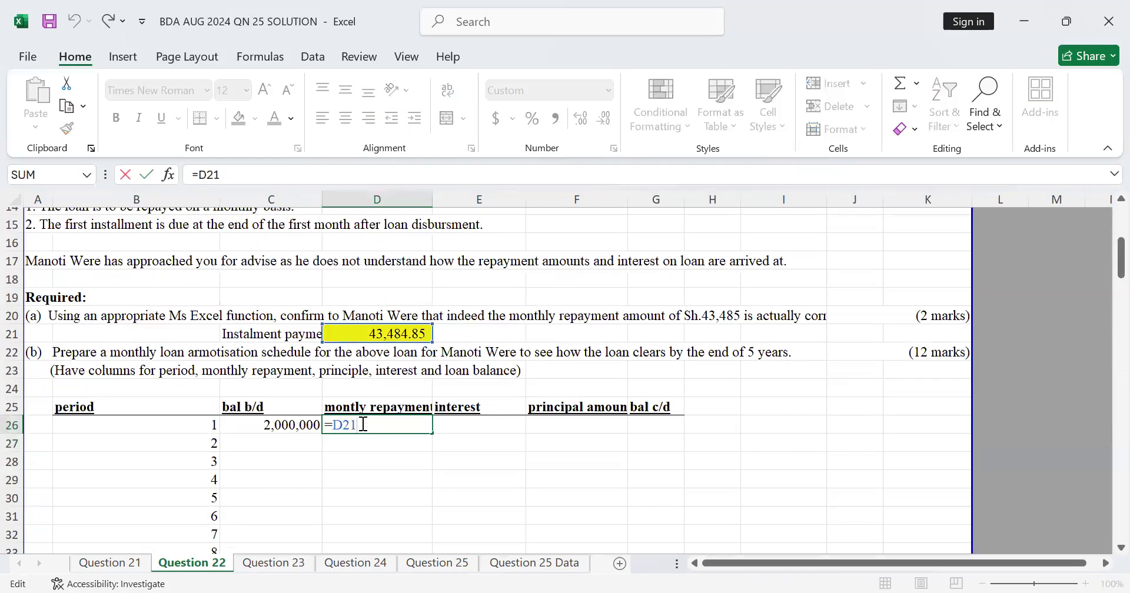
pyautogui.click(333, 425)
pyautogui.press('F4')
pyautogui.click(391, 424)
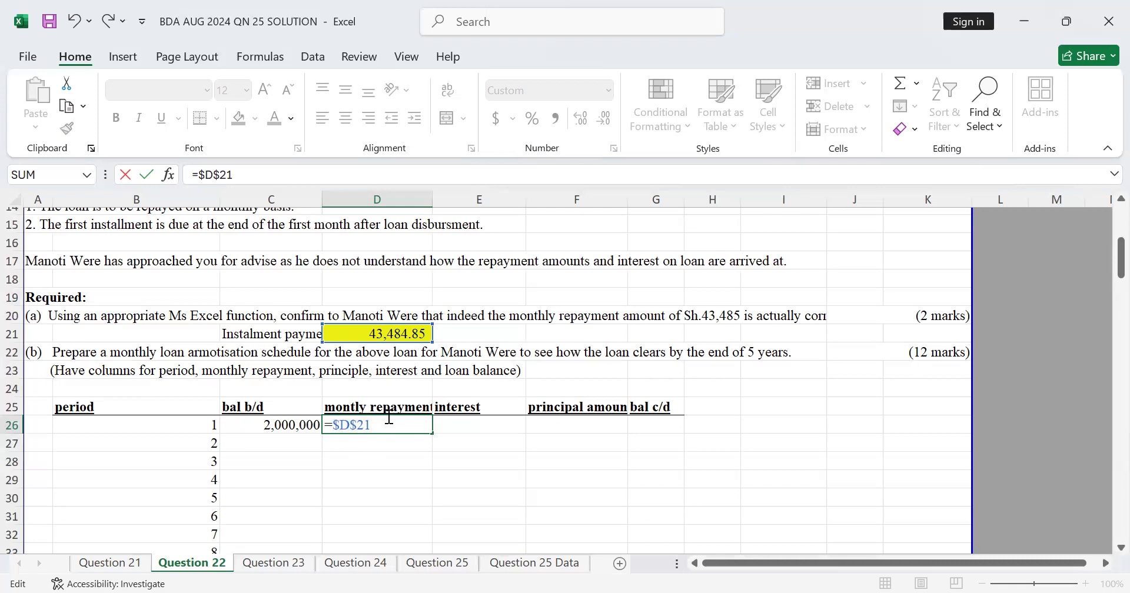
pyautogui.press('Return')
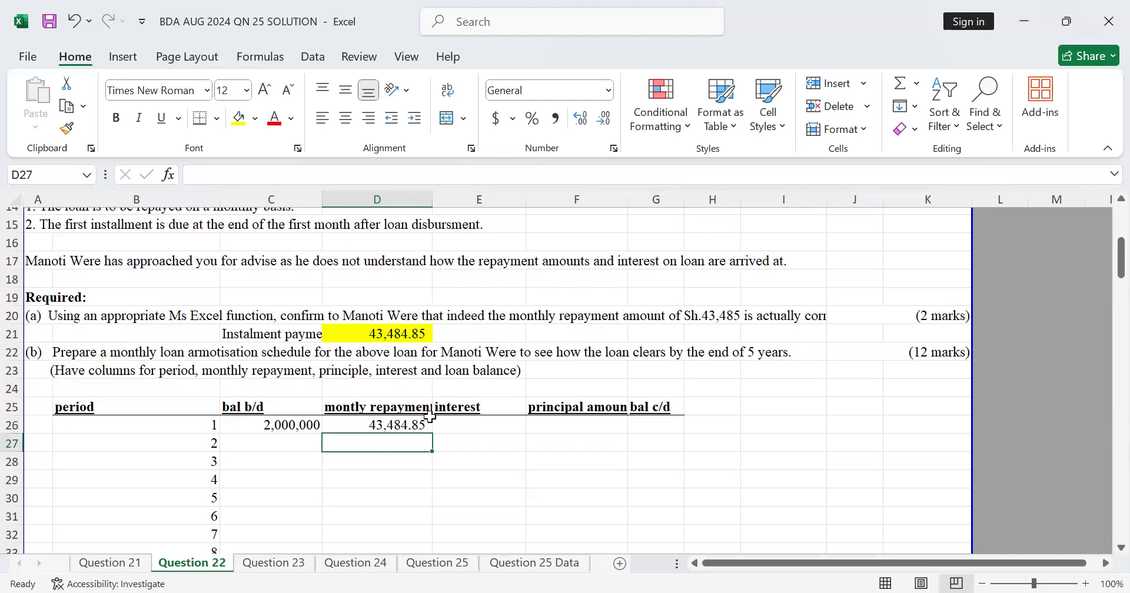
# Calculate the period 1 interest in E26 as the fixed monthly rate times the opening balance, =$D$10*C26
pyautogui.click(455, 428)
pyautogui.write('=')
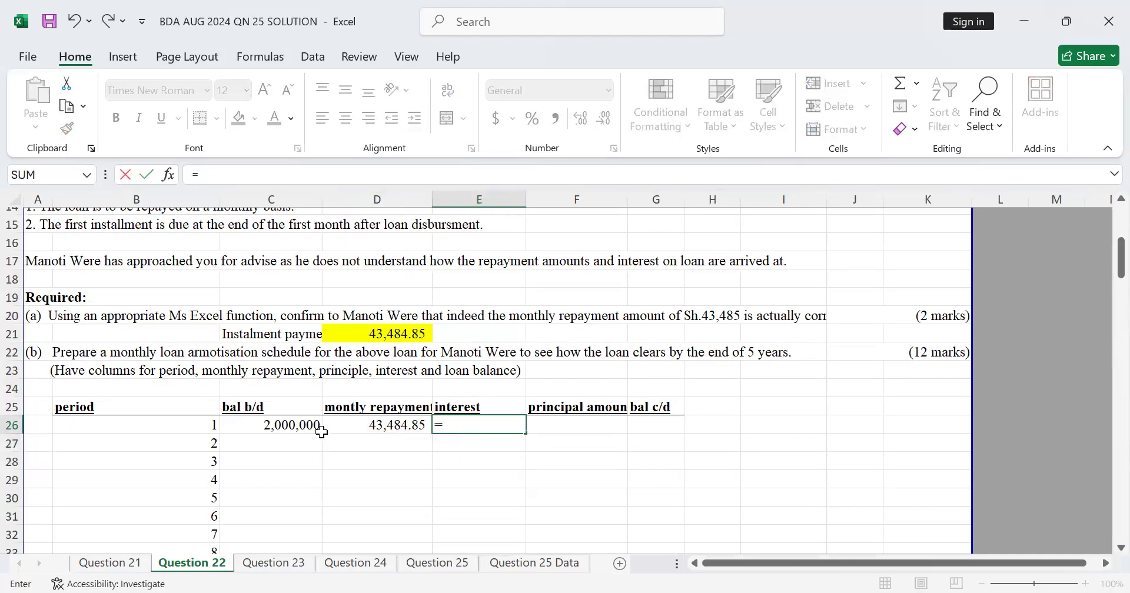
pyautogui.scroll(3, 321, 429)
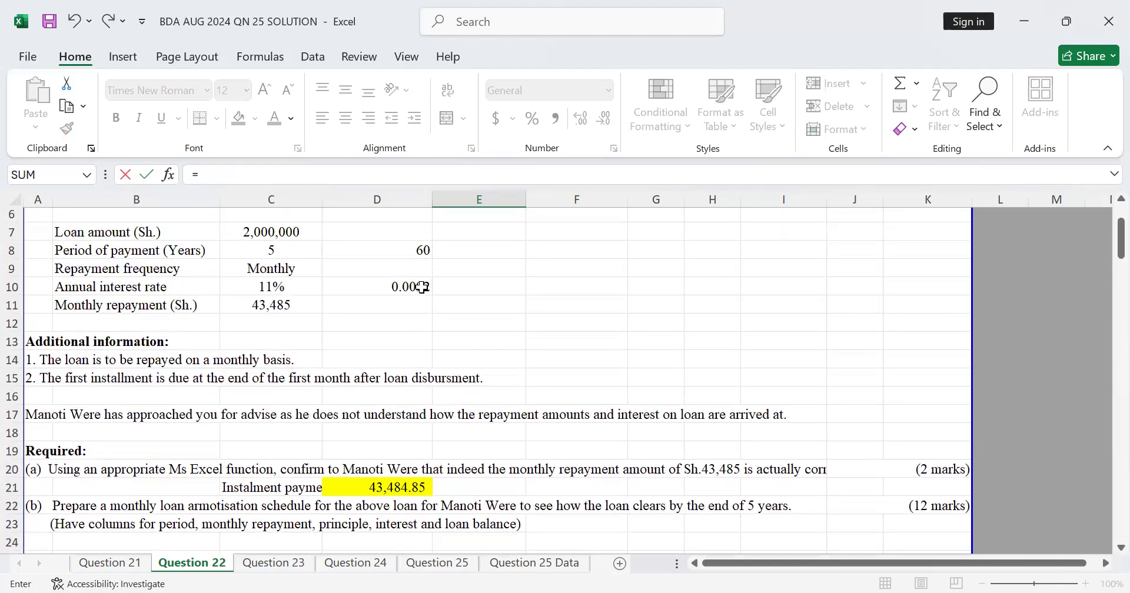
pyautogui.click(407, 291)
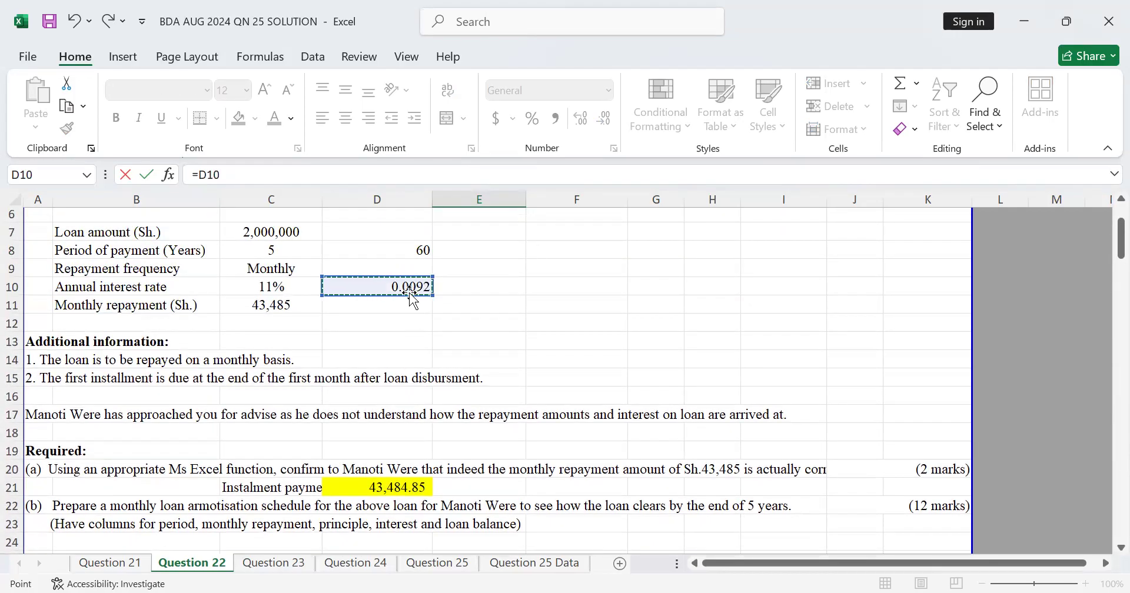
pyautogui.scroll(-3, 411, 294)
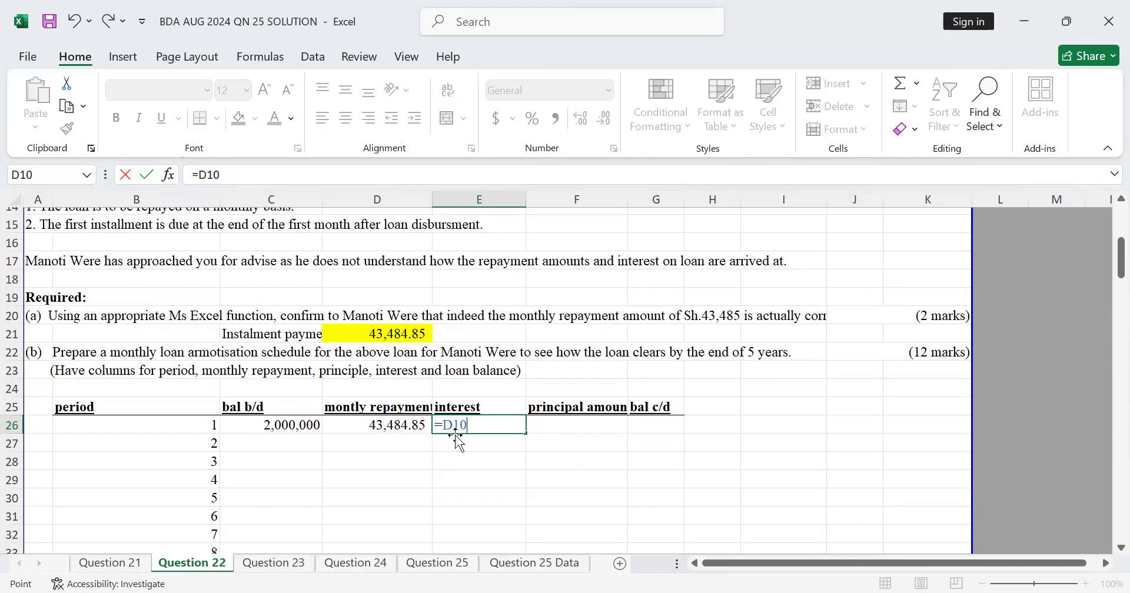
pyautogui.press('F4')
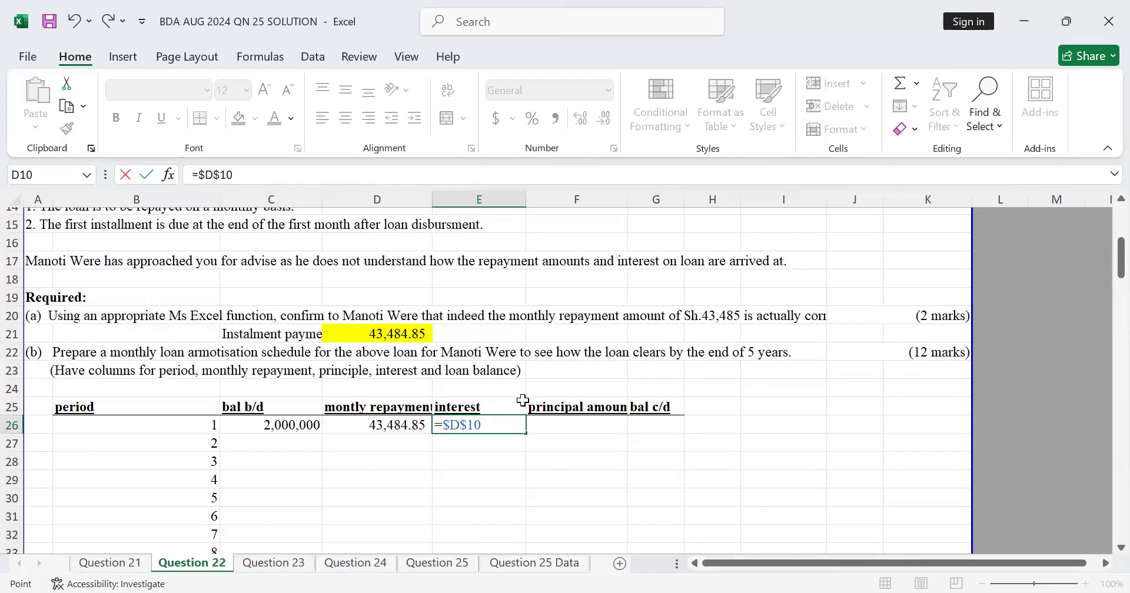
pyautogui.write('*')
pyautogui.click(309, 423)
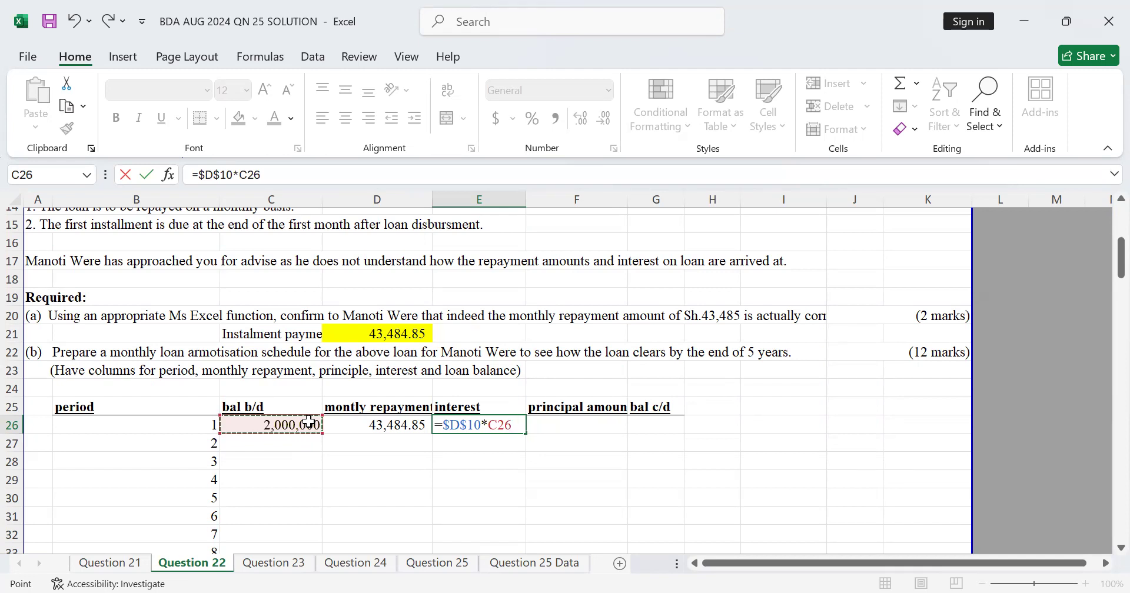
pyautogui.press('Return')
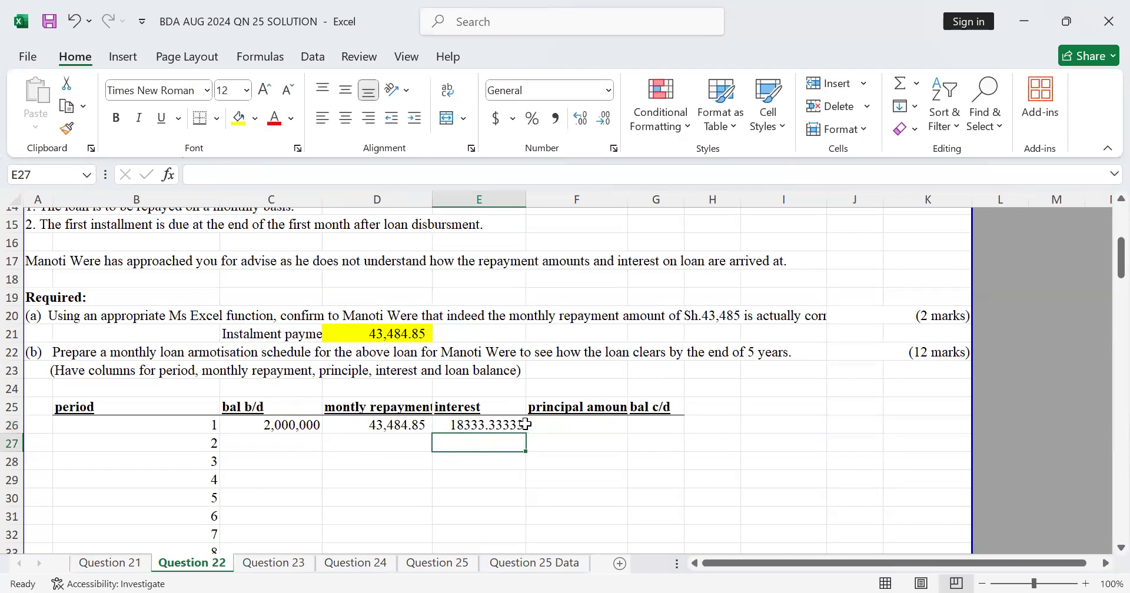
# Calculate the period 1 principal amount in F26 as repayment minus interest, =D26-E26
pyautogui.click(575, 421)
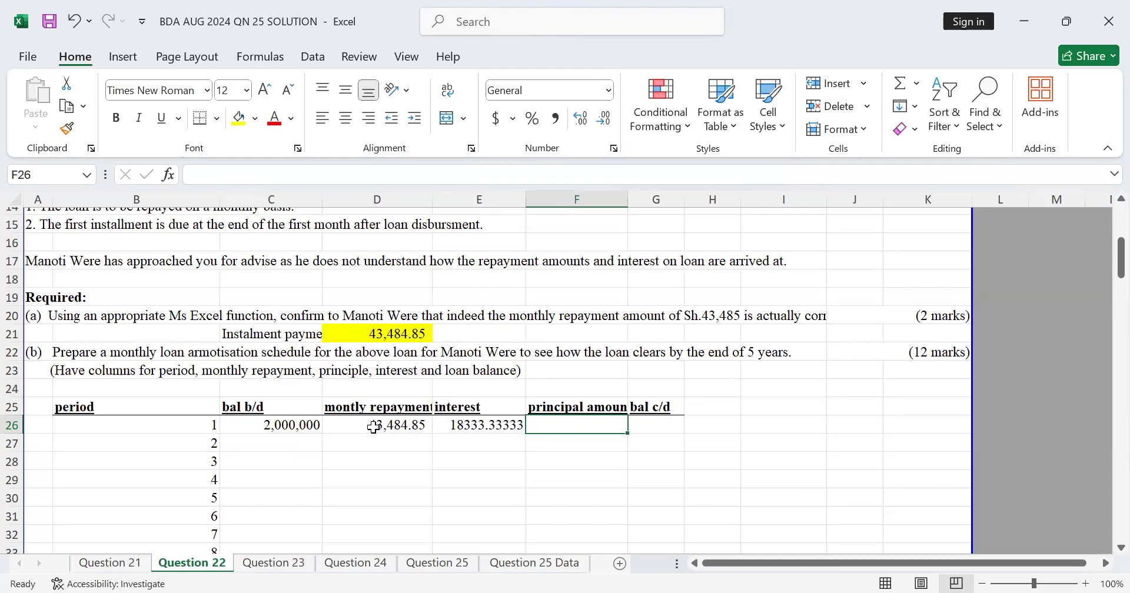
pyautogui.write('=')
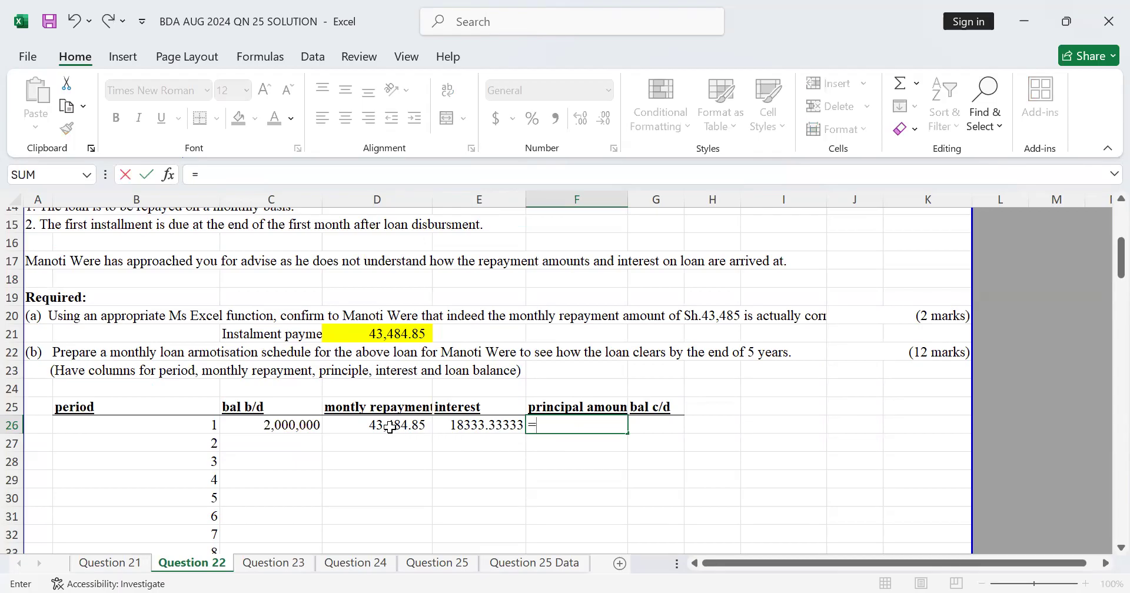
pyautogui.click(390, 428)
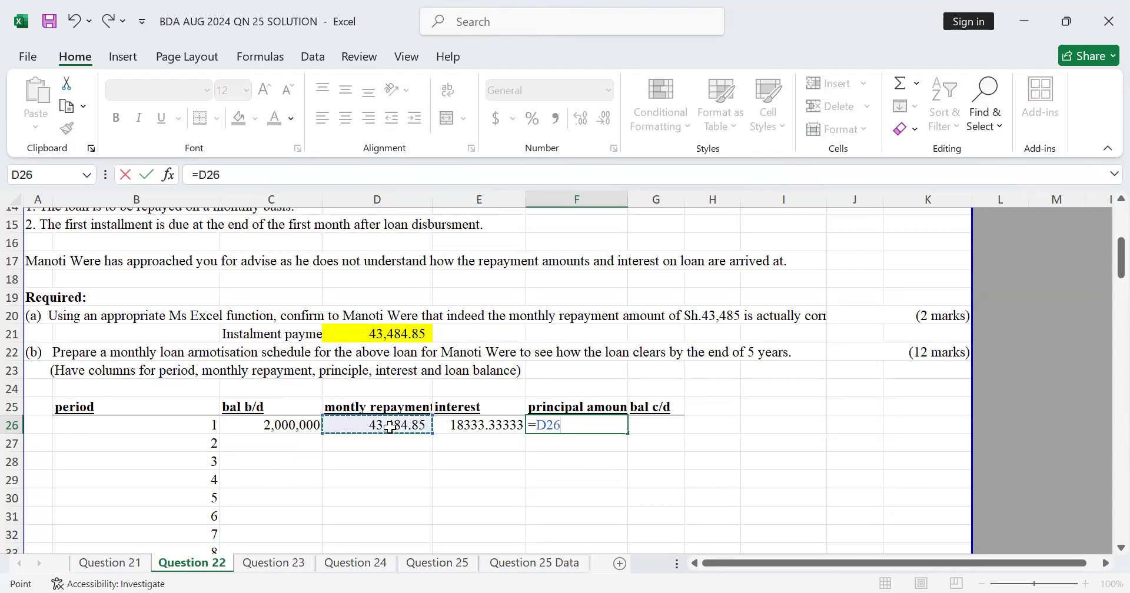
pyautogui.write('-')
pyautogui.click(501, 427)
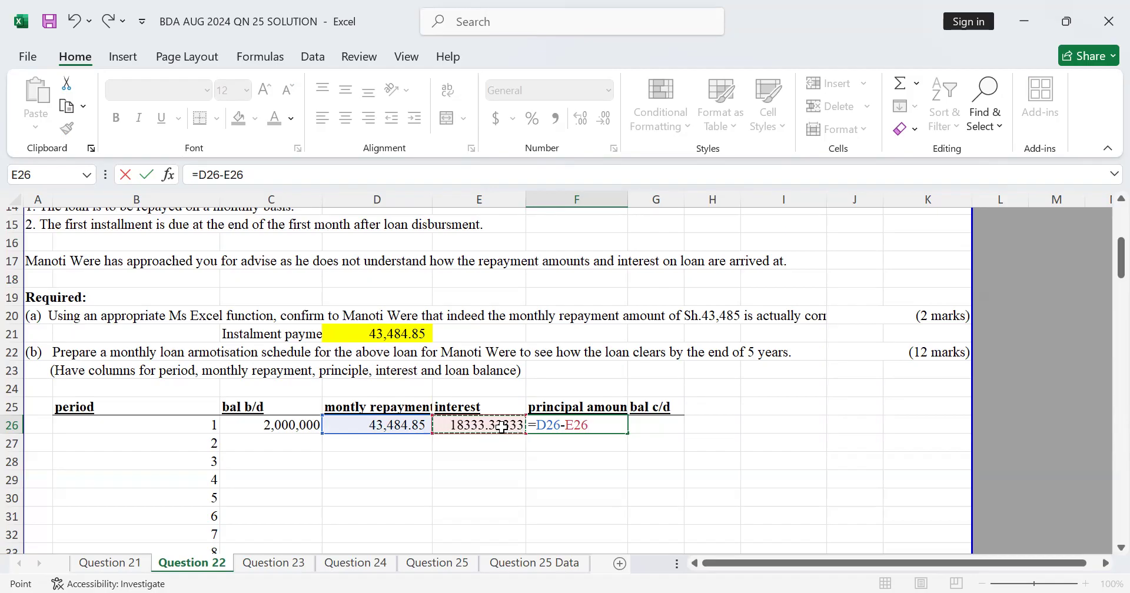
pyautogui.press('Return')
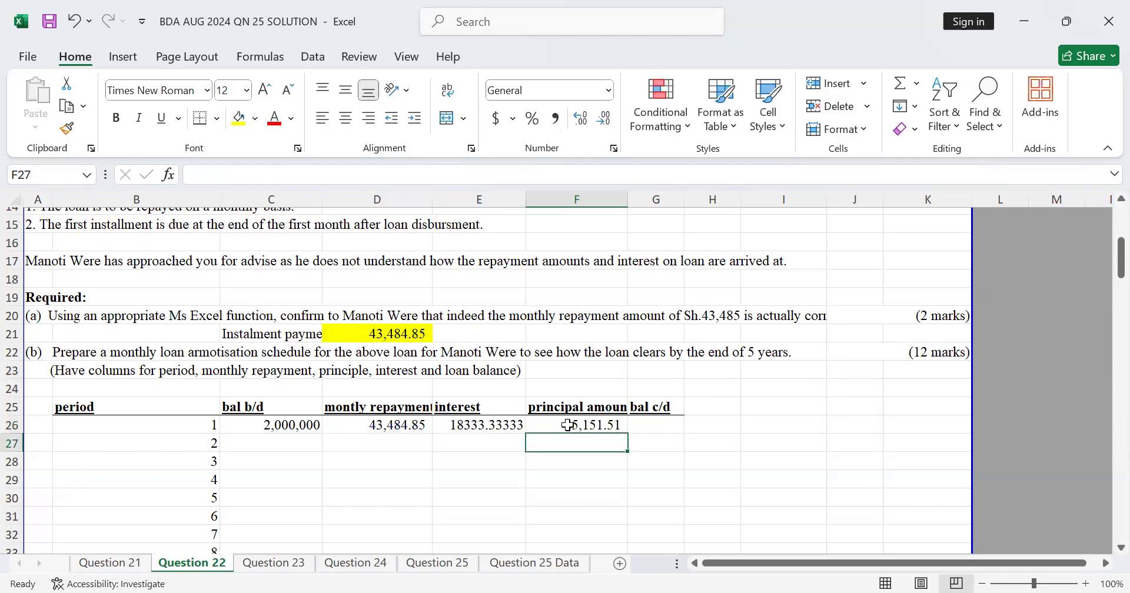
# Calculate the period 1 closing balance in G26 as opening balance minus principal, =C26-F26
pyautogui.click(568, 425)
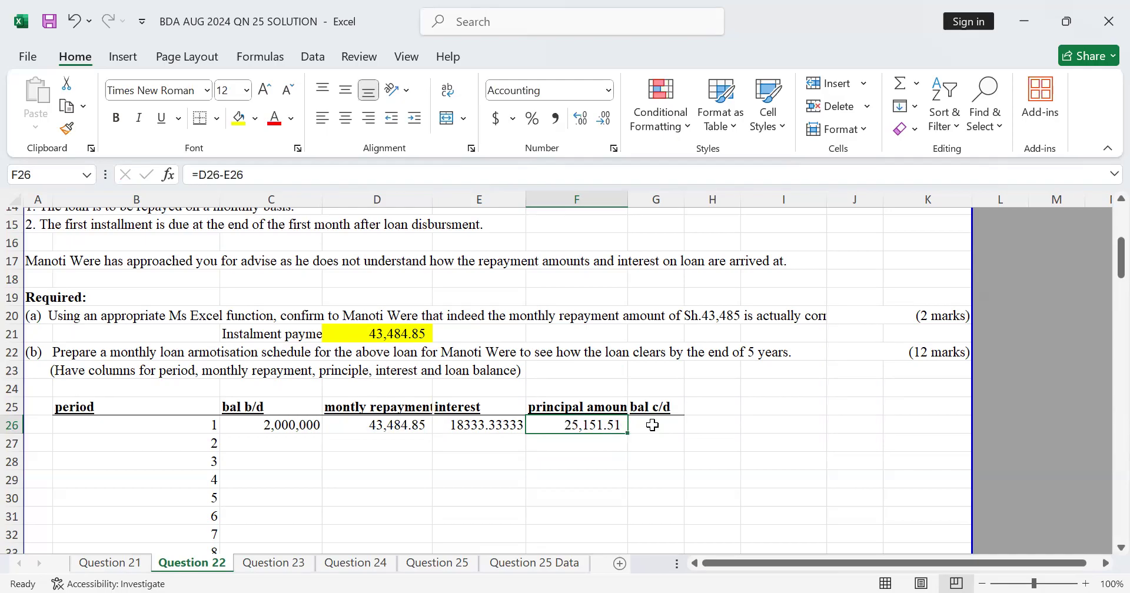
pyautogui.click(644, 424)
pyautogui.write('=')
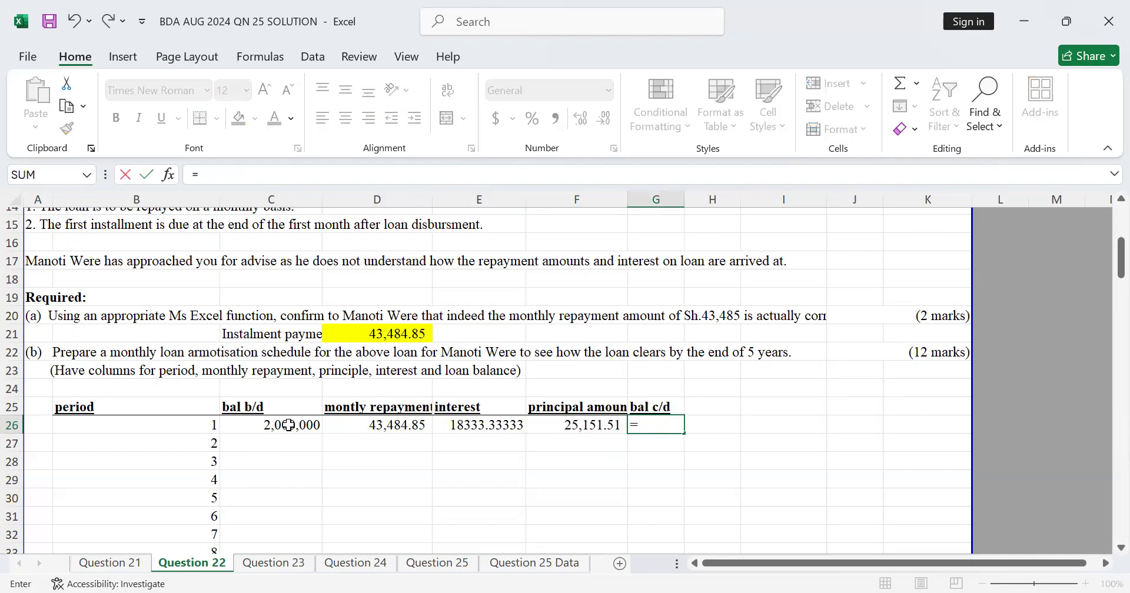
pyautogui.click(288, 425)
pyautogui.write('=')
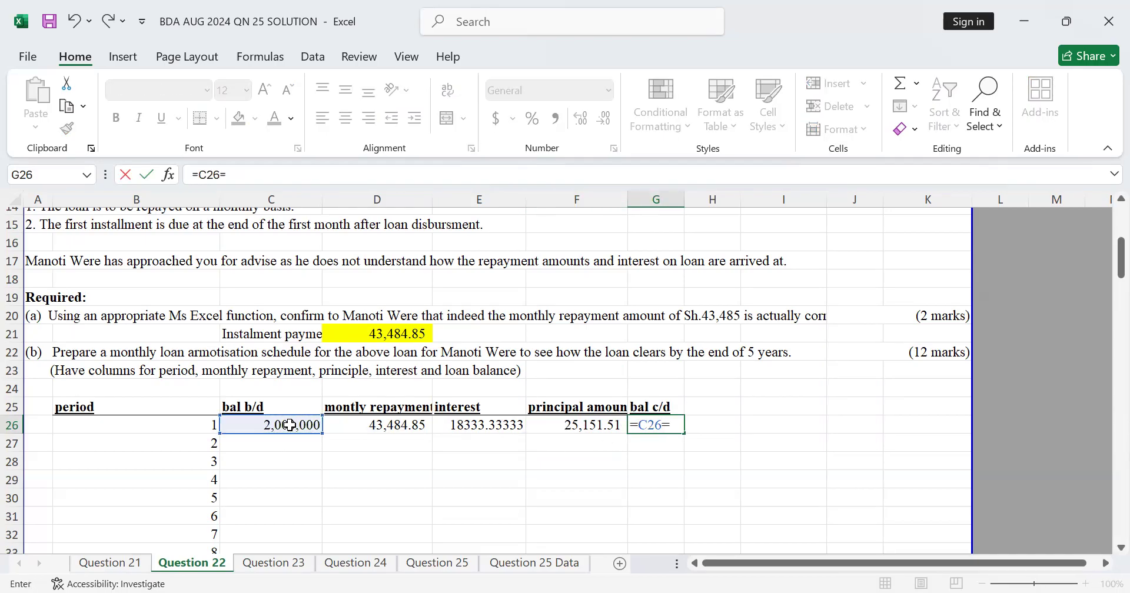
pyautogui.press('BackSpace')
pyautogui.write('-')
pyautogui.click(549, 426)
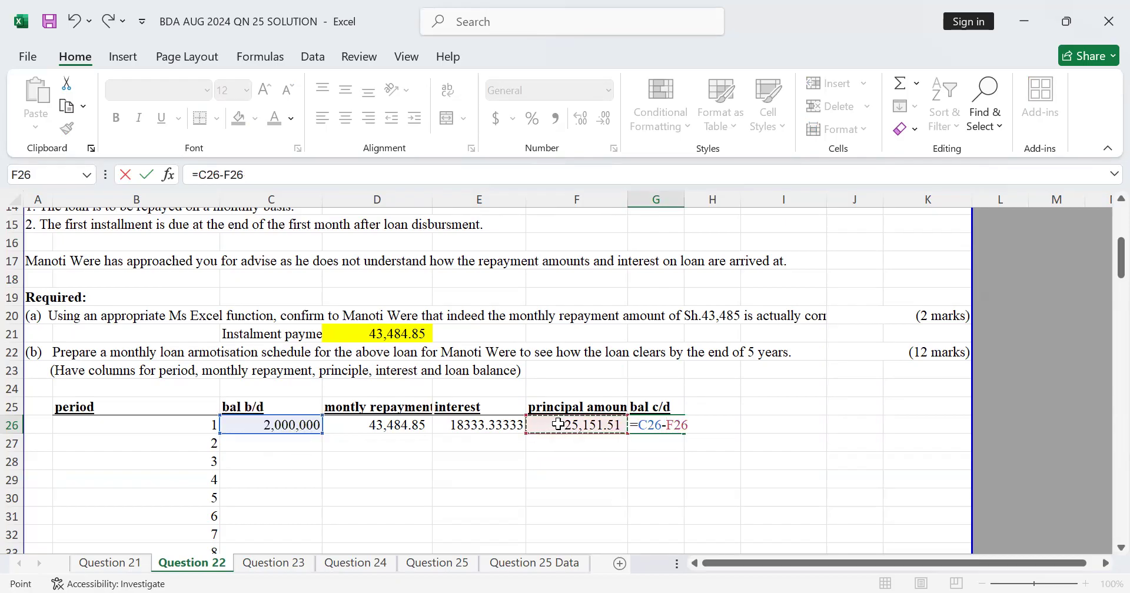
pyautogui.press('Return')
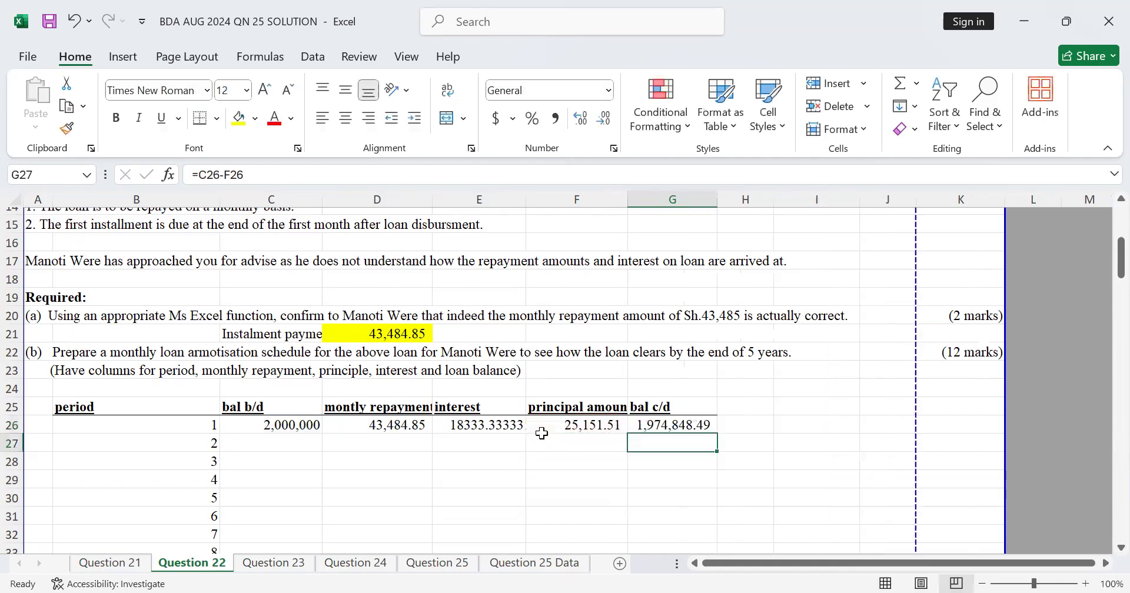
# Carry the period 1 closing balance forward as the period 2 opening balance in C27 with =G26
pyautogui.scroll(-1, 542, 434)
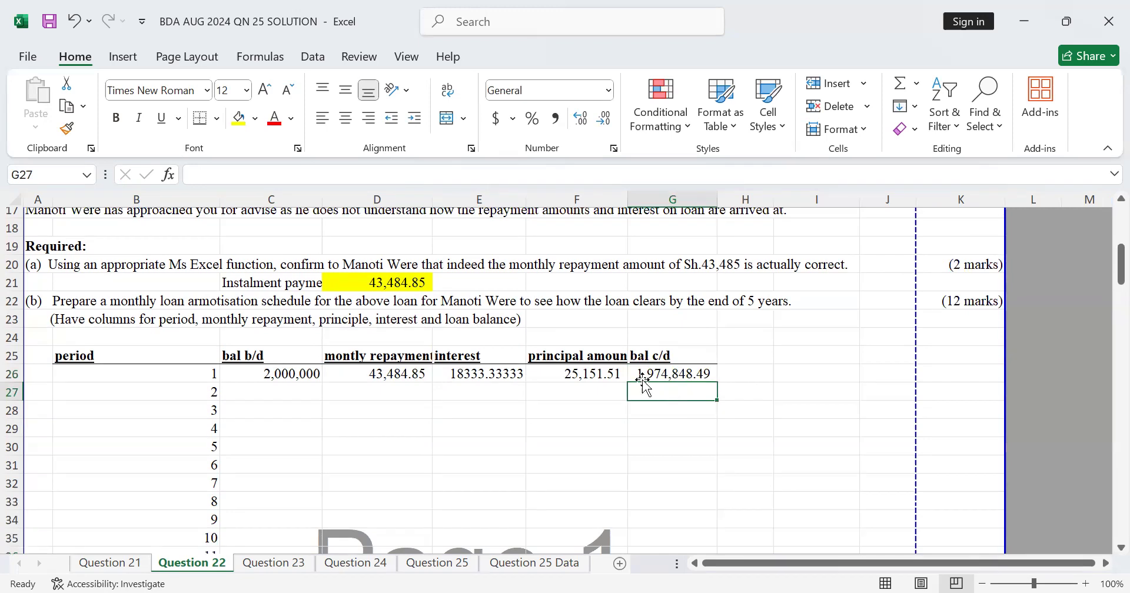
pyautogui.click(271, 392)
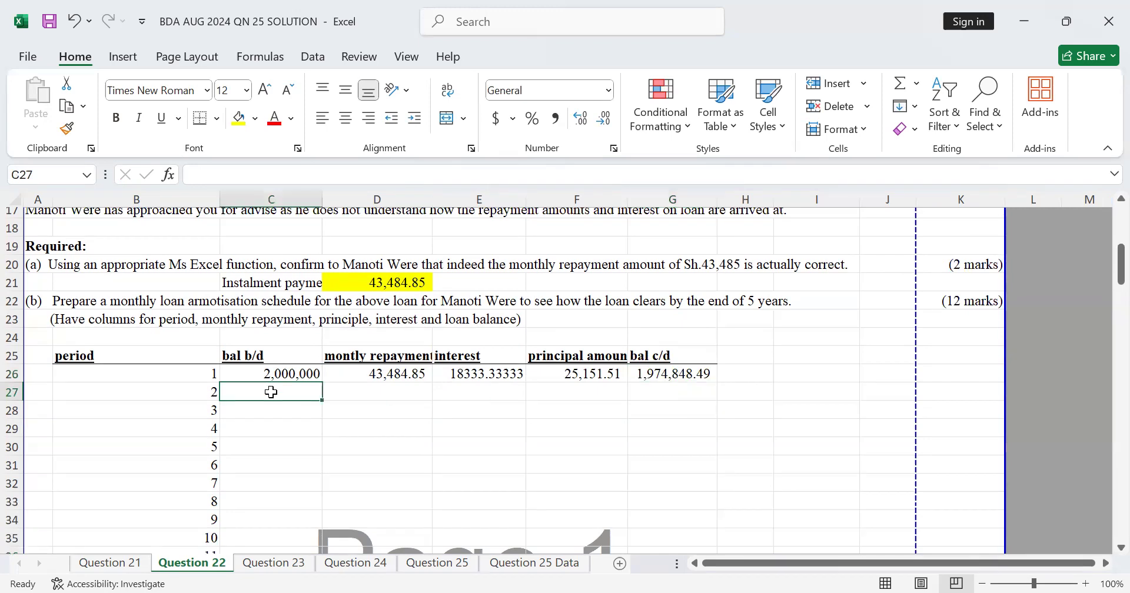
pyautogui.write('=')
pyautogui.click(697, 371)
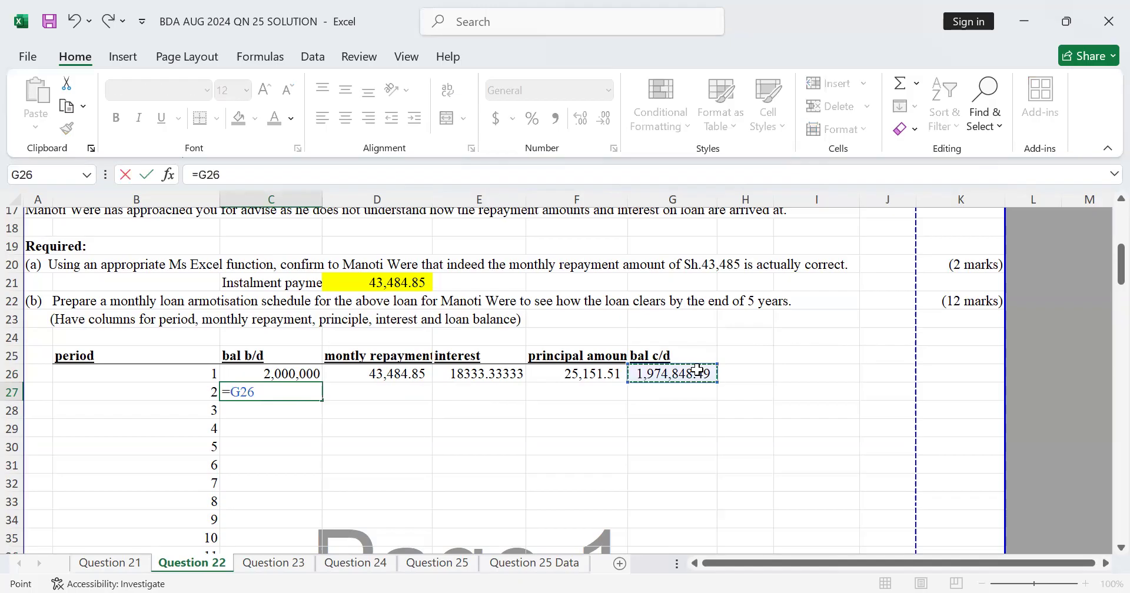
pyautogui.press('Return')
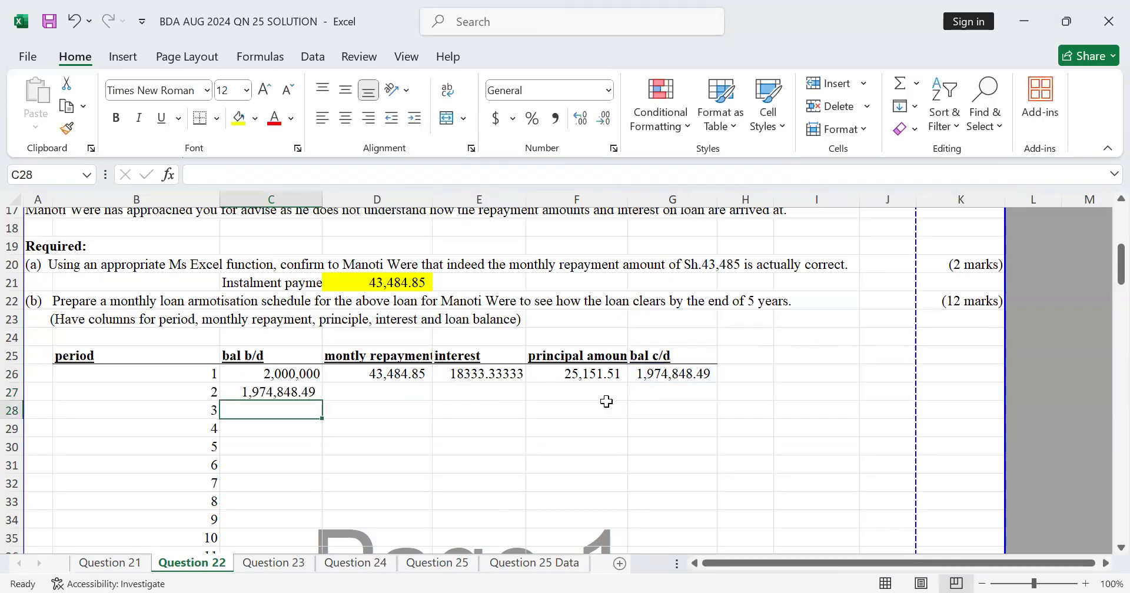
# Enter the period 2 monthly repayment in D27 as a fixed reference to the instalment payment, =$D$21
pyautogui.click(413, 393)
pyautogui.write('=')
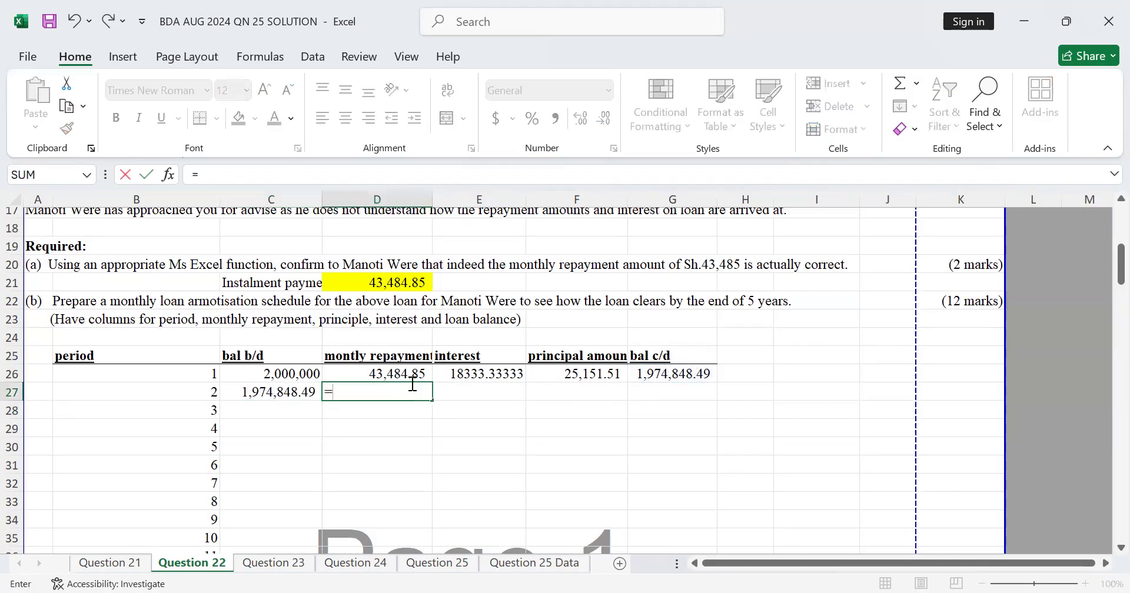
pyautogui.click(419, 284)
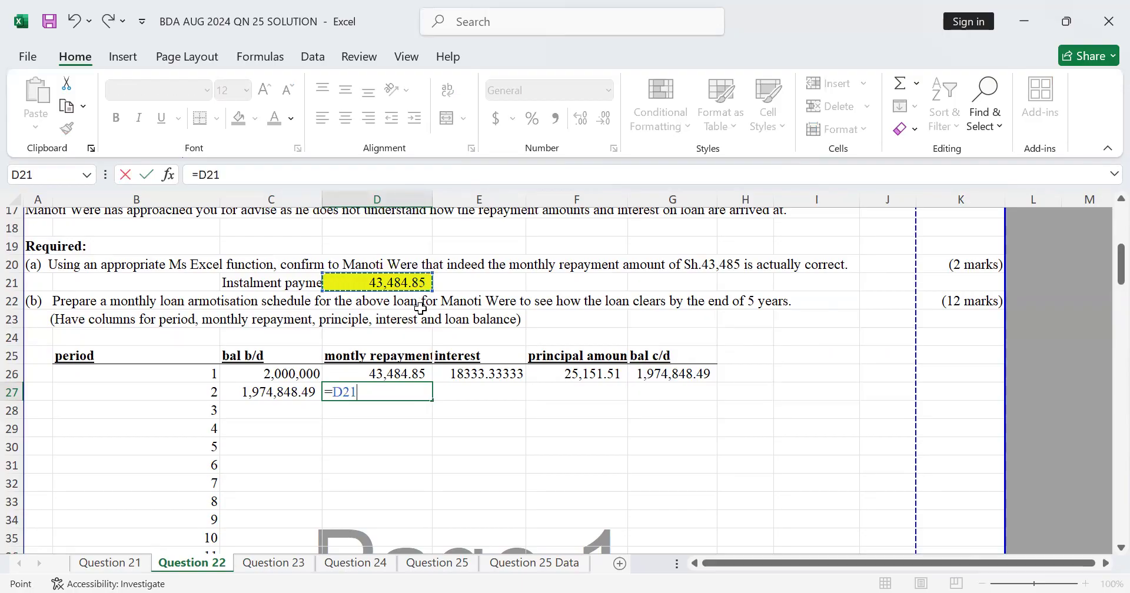
pyautogui.press('F4')
pyautogui.press('Return')
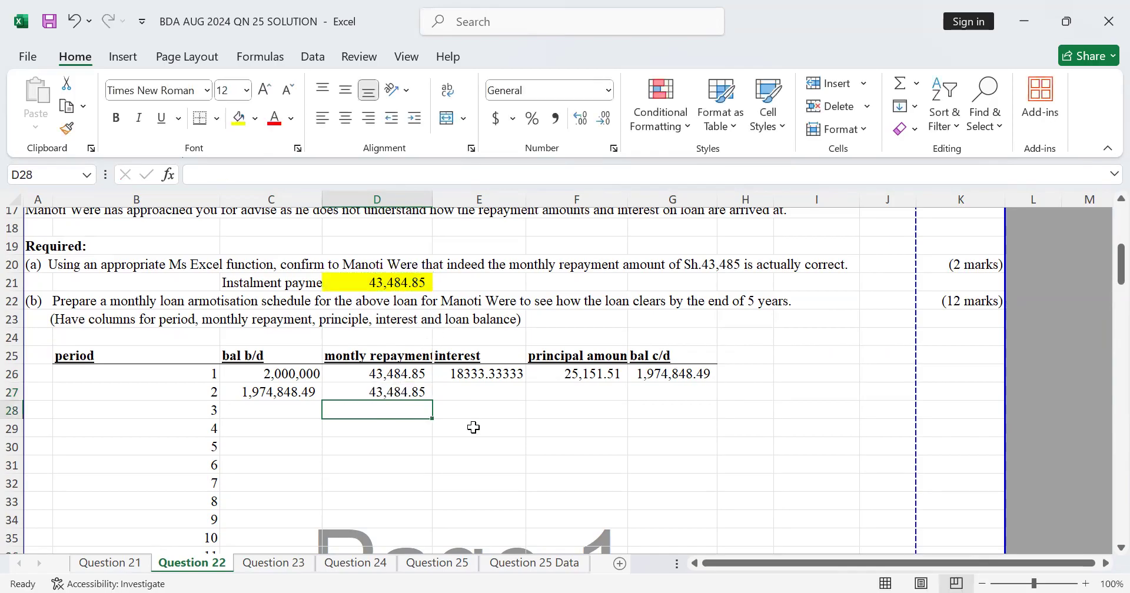
# Calculate the period 2 interest in E27 as the fixed monthly rate times the opening balance, =$D$10*C27
pyautogui.click(478, 394)
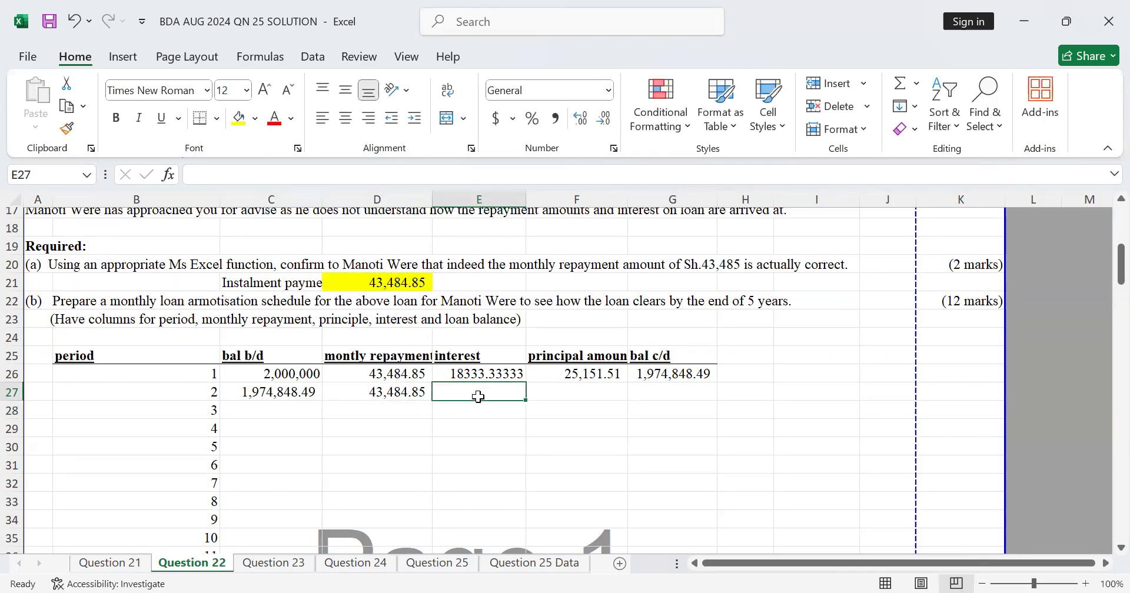
pyautogui.write('=')
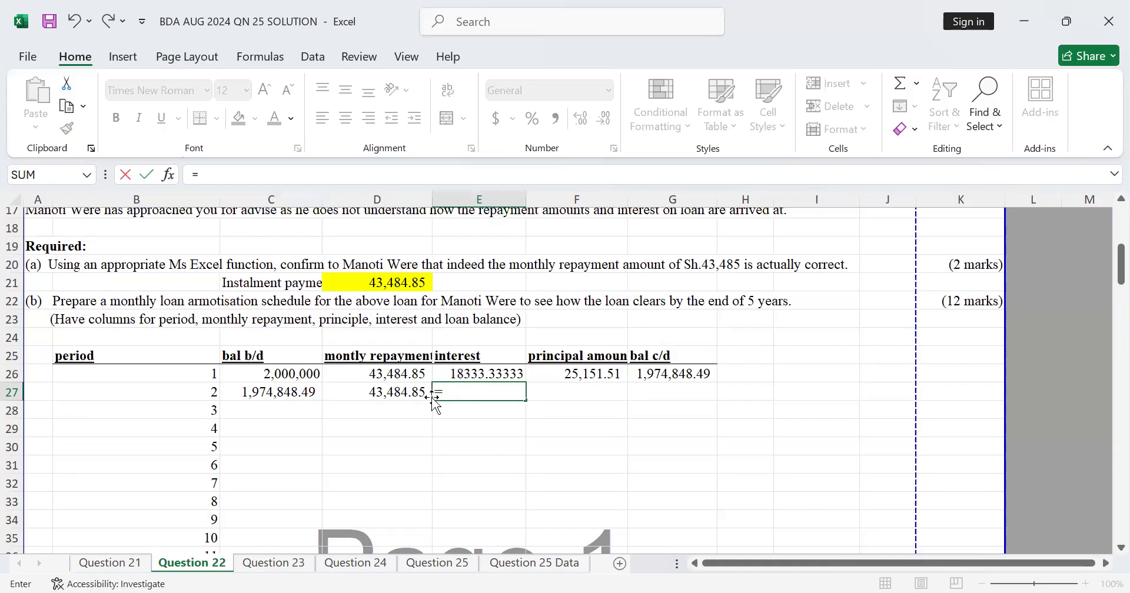
pyautogui.scroll(4, 436, 403)
pyautogui.click(403, 286)
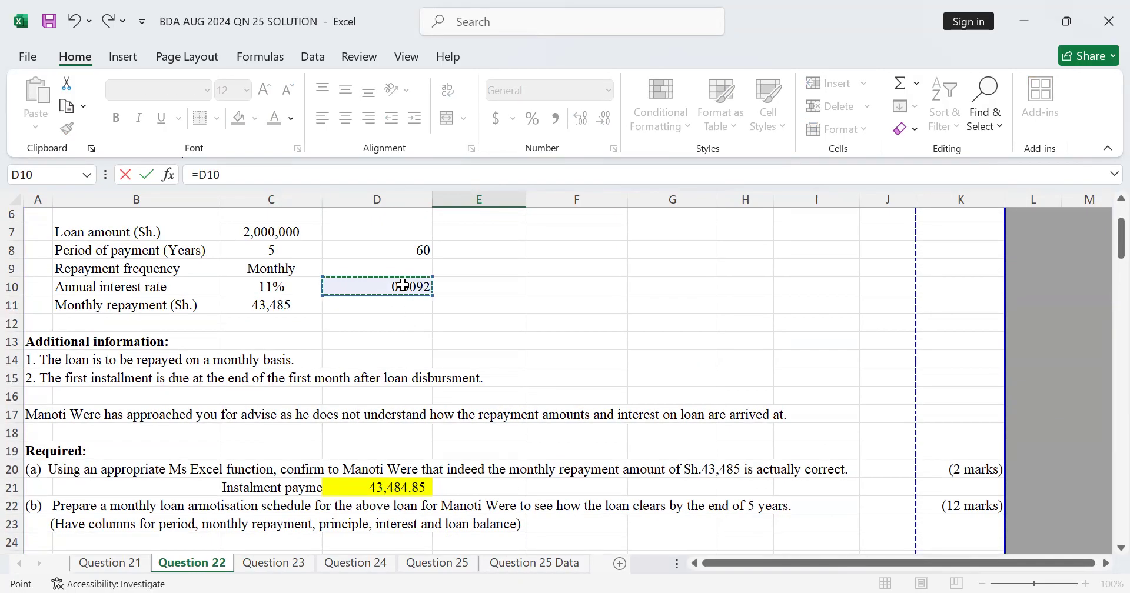
pyautogui.write('*')
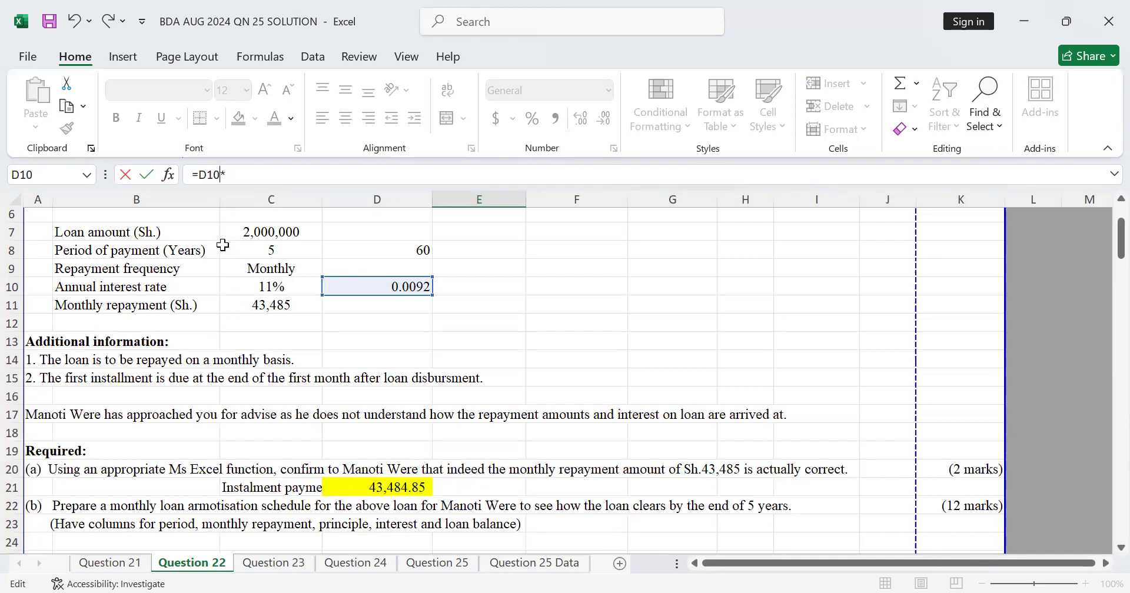
pyautogui.press('F4')
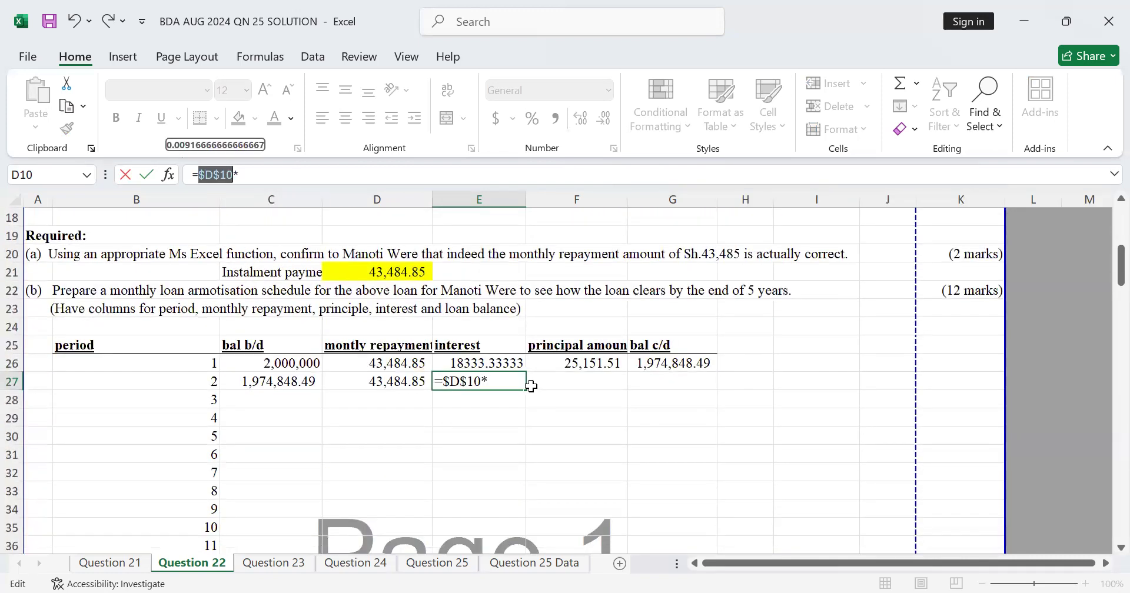
pyautogui.press('End')
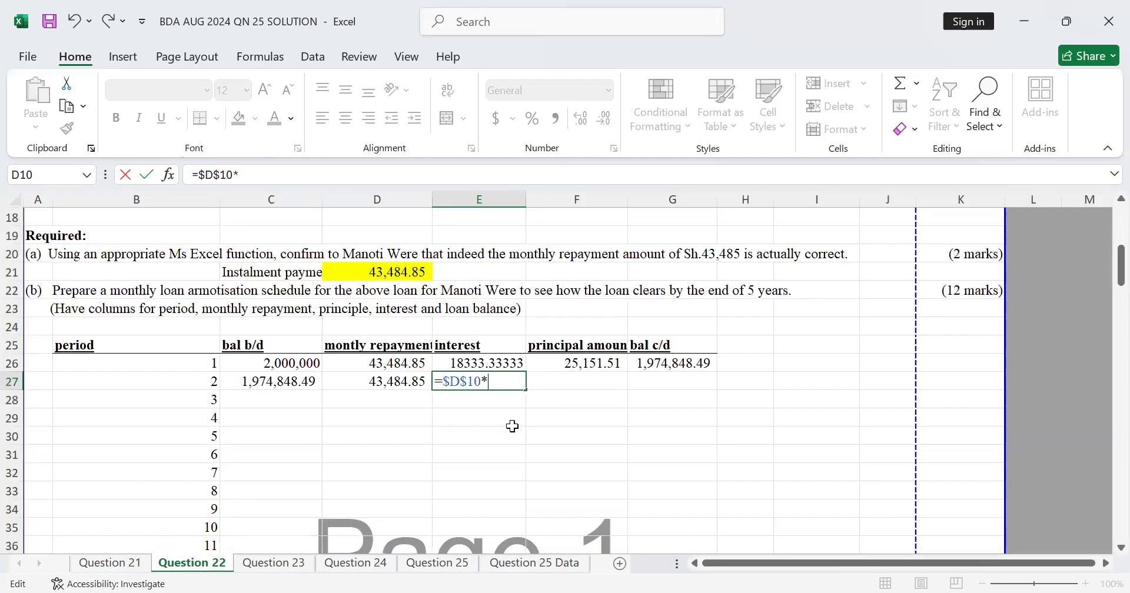
pyautogui.click(287, 388)
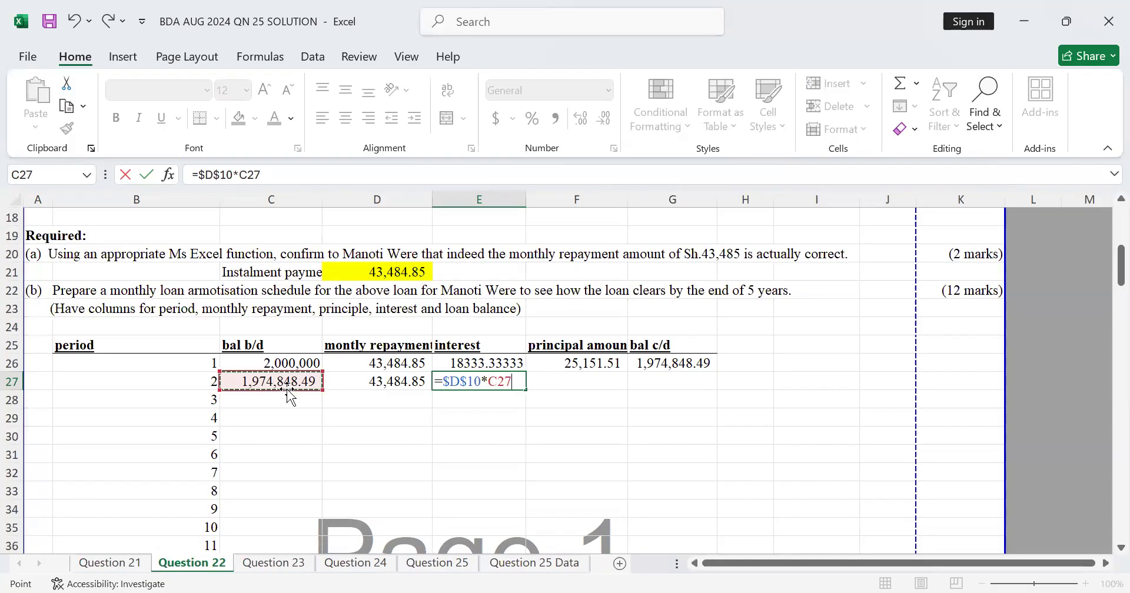
pyautogui.press('Return')
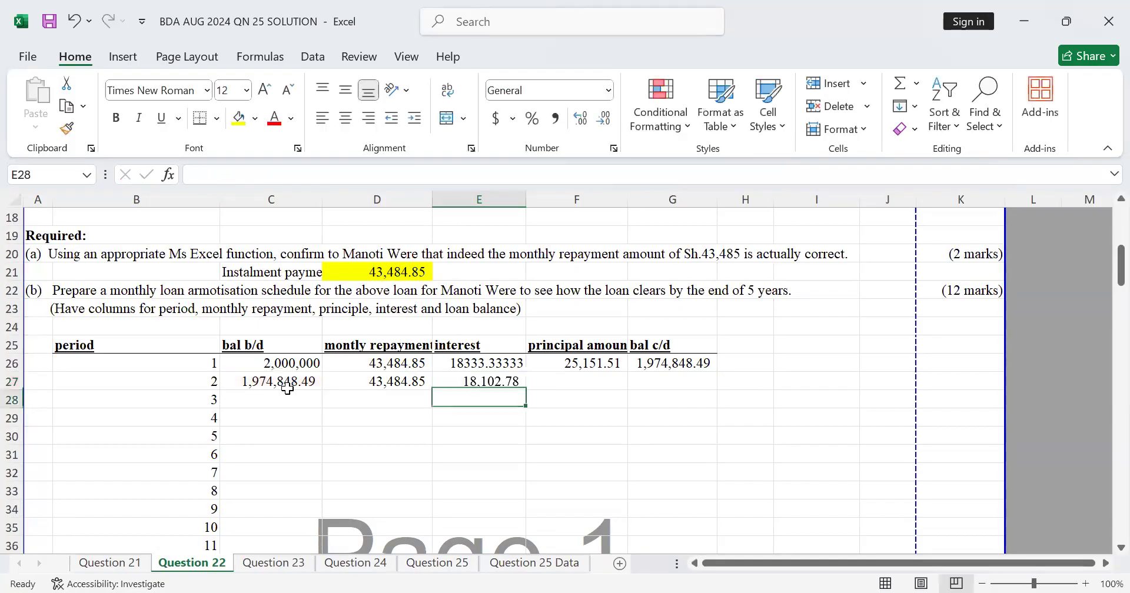
# Calculate the period 2 principal amount in F27 as repayment minus interest, =D27-E27
pyautogui.click(564, 384)
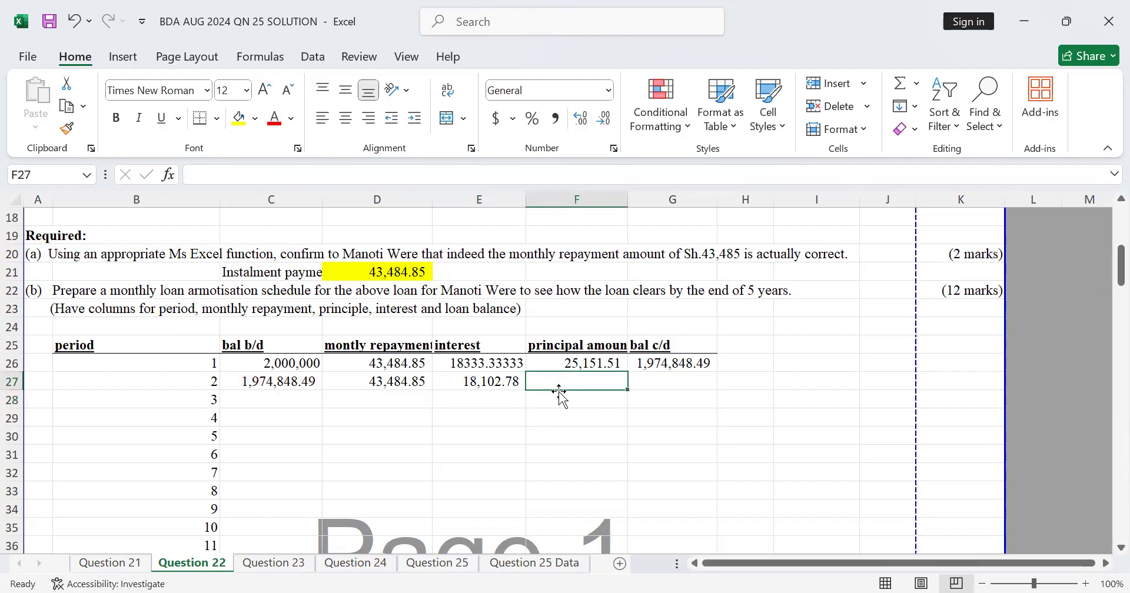
pyautogui.write('=')
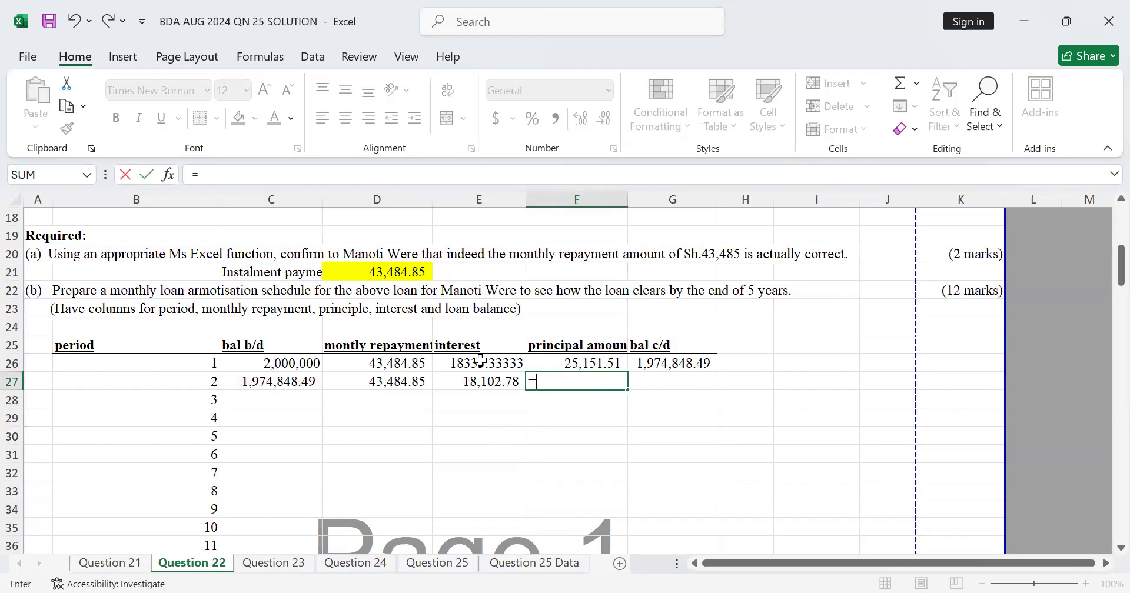
pyautogui.click(385, 380)
pyautogui.write('=')
pyautogui.click(500, 381)
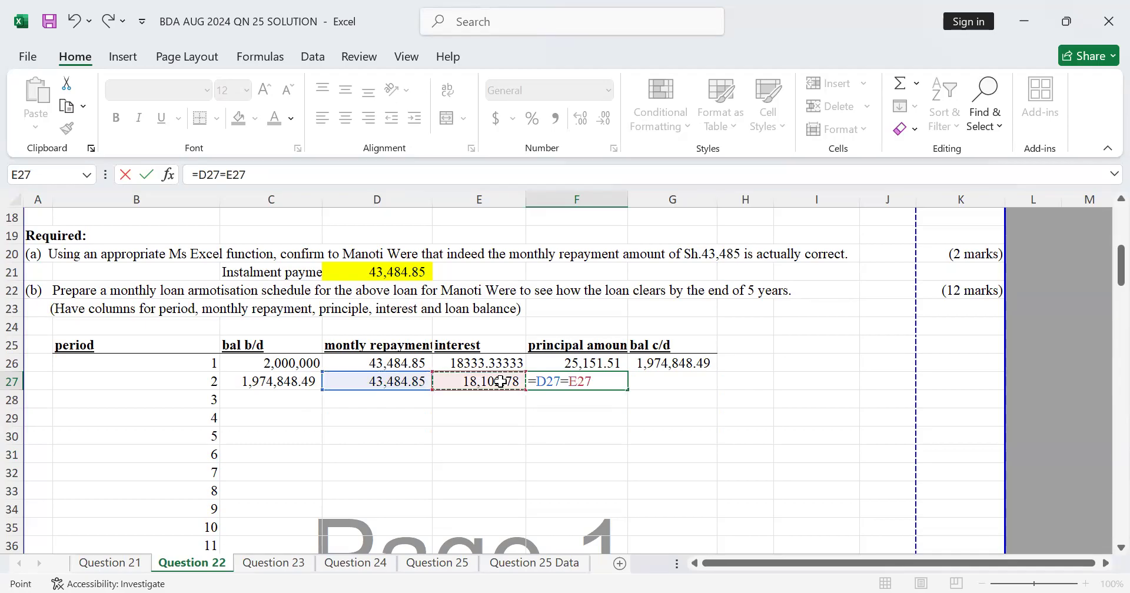
pyautogui.click(590, 388)
pyautogui.click(569, 383)
pyautogui.press('BackSpace')
pyautogui.write('-')
pyautogui.press('Return')
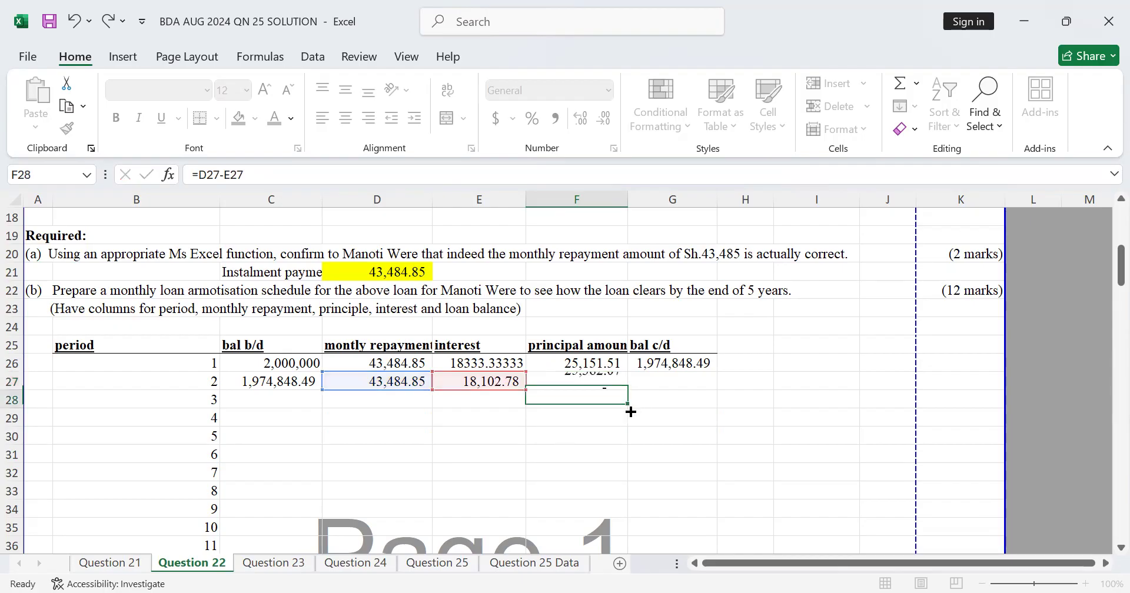
pyautogui.press('Up')
# Calculate the period 2 closing balance in G27 as opening balance minus principal, =C27-F27
pyautogui.click(644, 383)
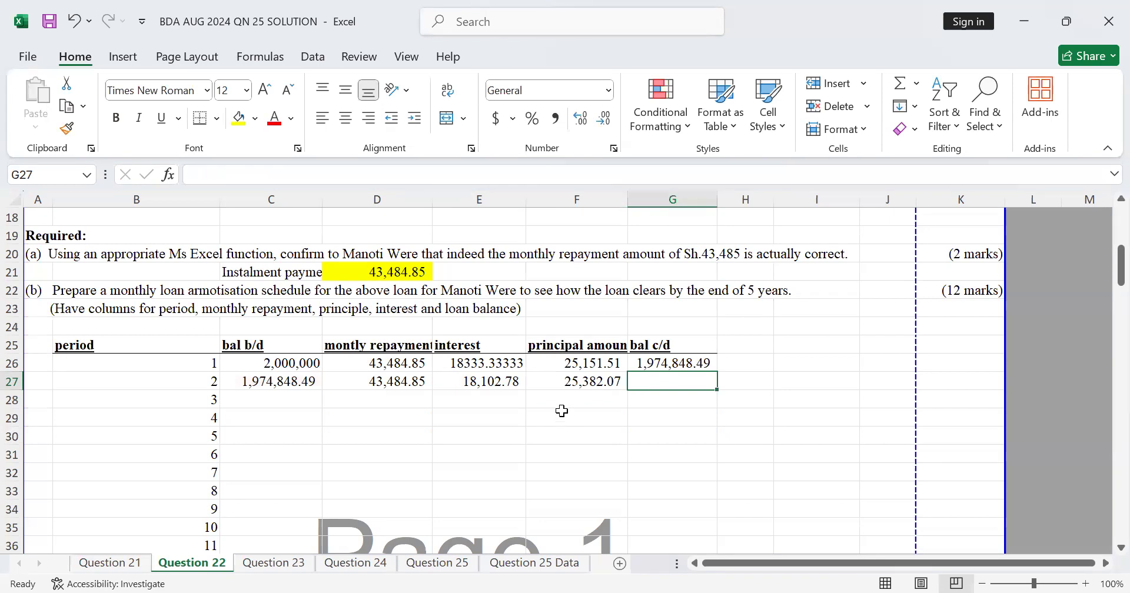
pyautogui.write('=')
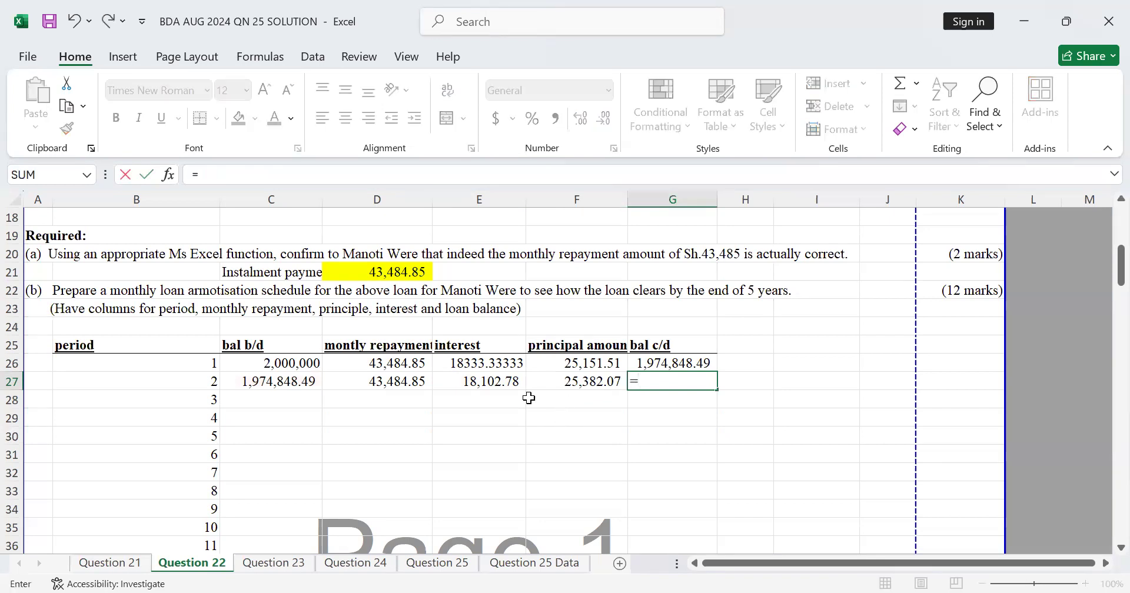
pyautogui.click(282, 384)
pyautogui.write('=')
pyautogui.press('BackSpace')
pyautogui.write('-')
pyautogui.click(570, 379)
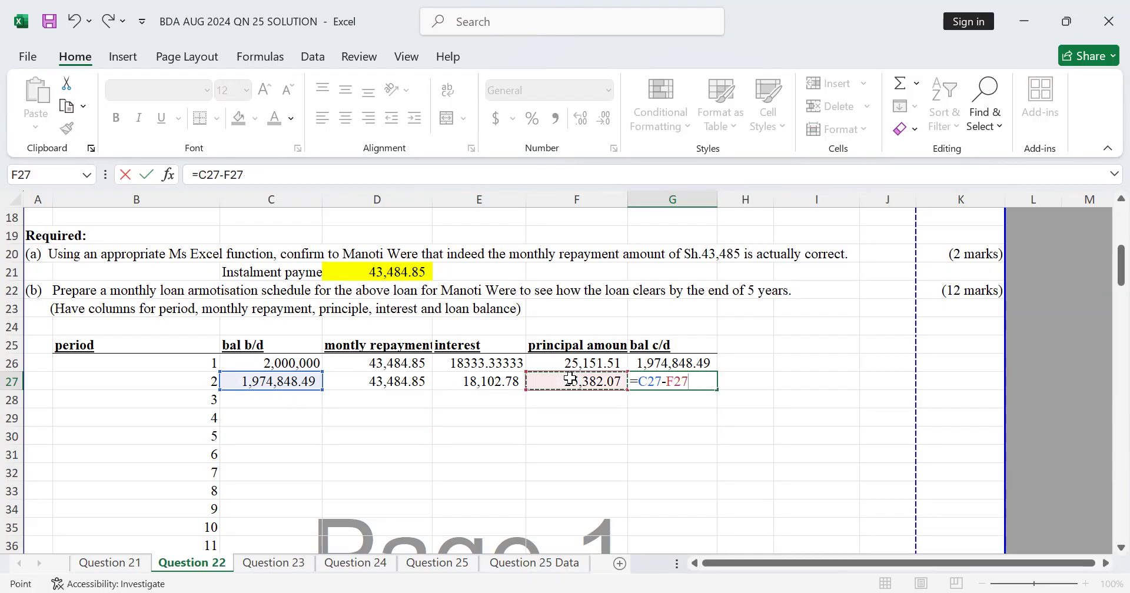
pyautogui.press('Return')
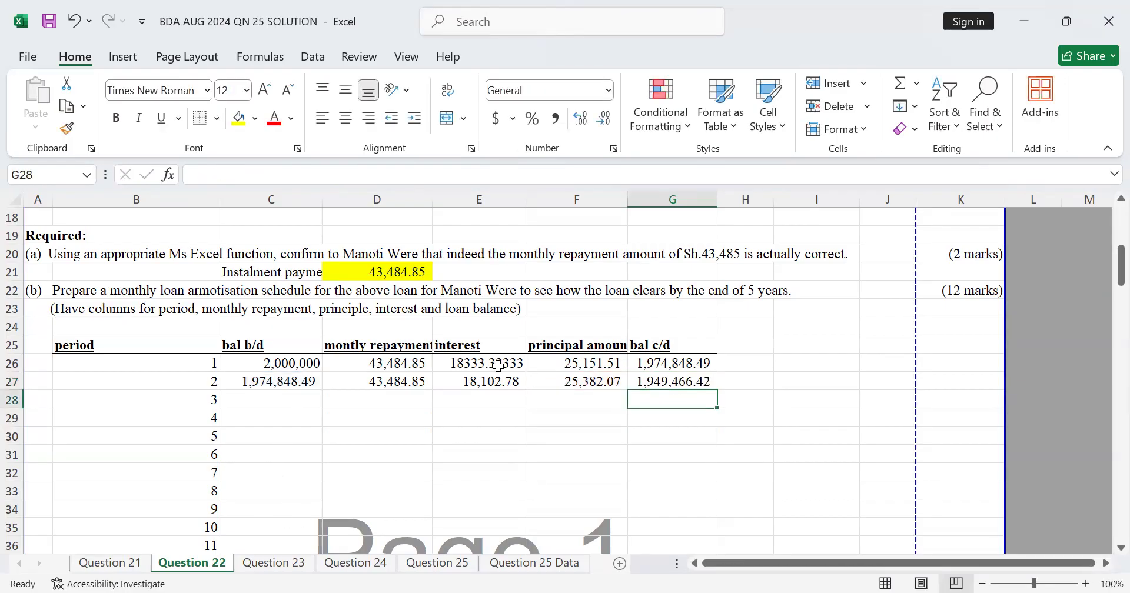
# Fill the period 2 formulas in C27:G27 down the schedule through period 60 in row 85
pyautogui.moveTo(245, 382); pyautogui.dragTo(650, 383)
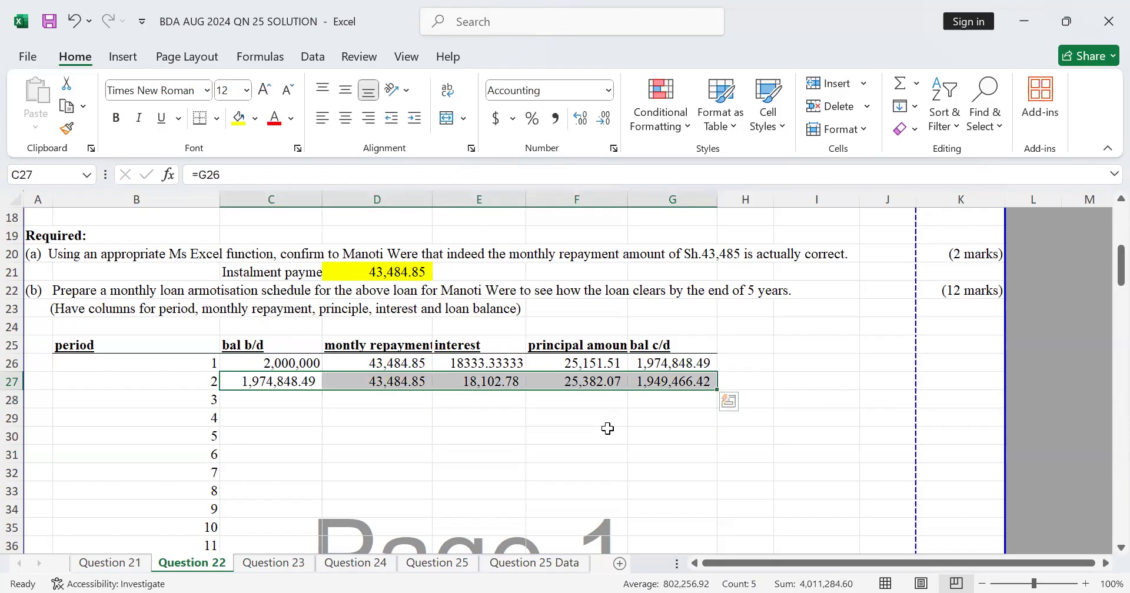
pyautogui.doubleClick(716, 389)
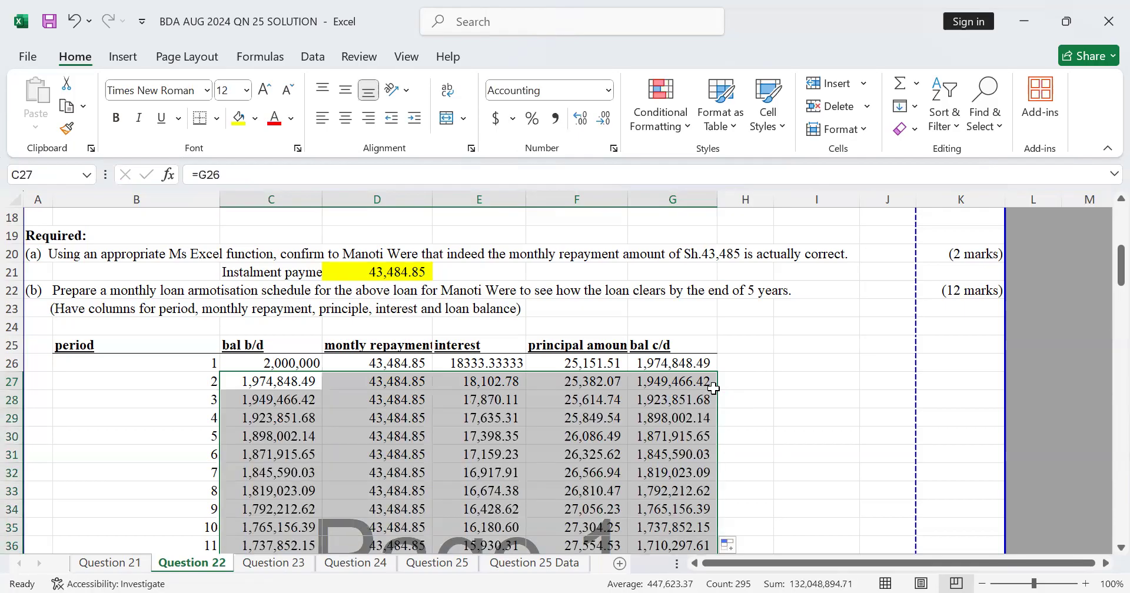
pyautogui.scroll(-5, 713, 388)
pyautogui.scroll(-15, 713, 388)
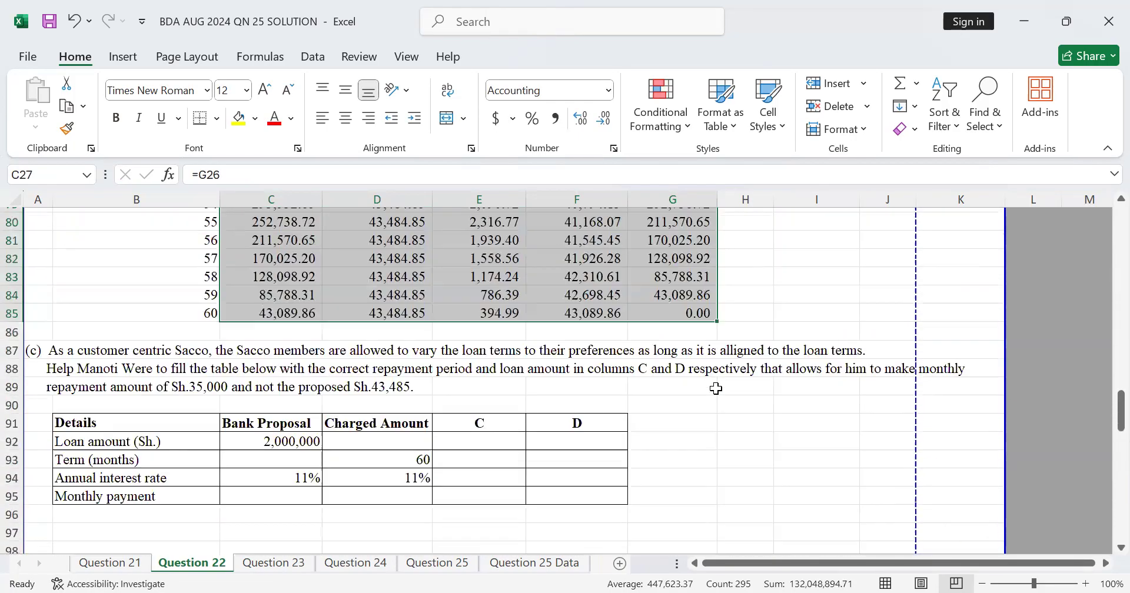
# Review the amortisation schedule from the instalment formula in D21 down to the period 60 closing balance in G85
pyautogui.scroll(3, 715, 388)
pyautogui.scroll(-3, 716, 389)
pyautogui.scroll(1, 716, 388)
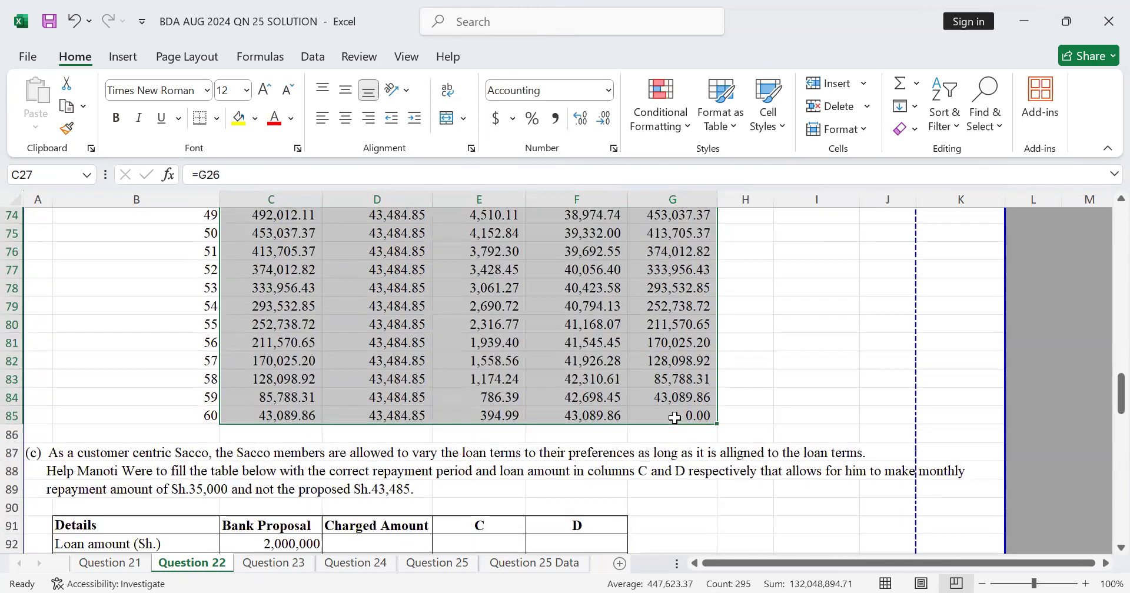
pyautogui.click(675, 415)
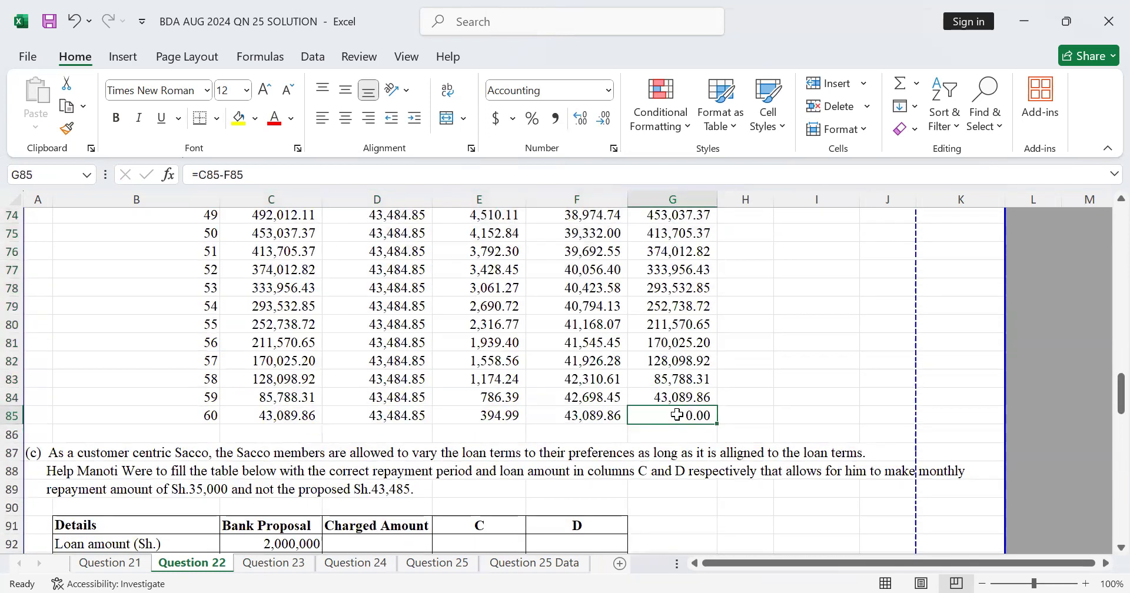
pyautogui.scroll(20, 822, 335)
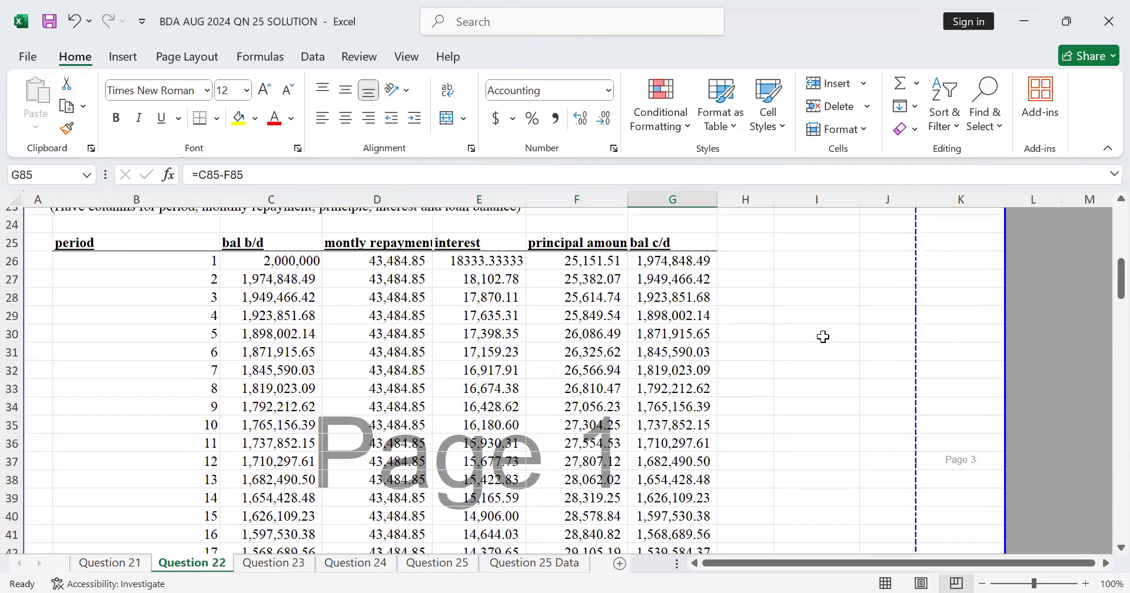
pyautogui.scroll(2, 822, 336)
pyautogui.scroll(-3, 822, 333)
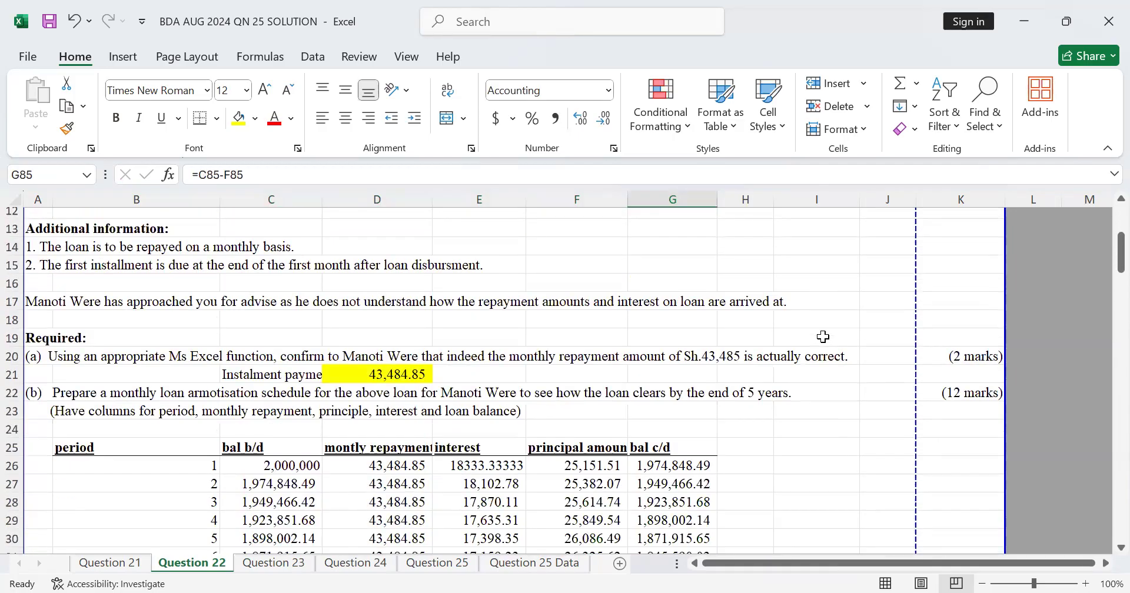
pyautogui.click(376, 372)
pyautogui.scroll(-4, 382, 370)
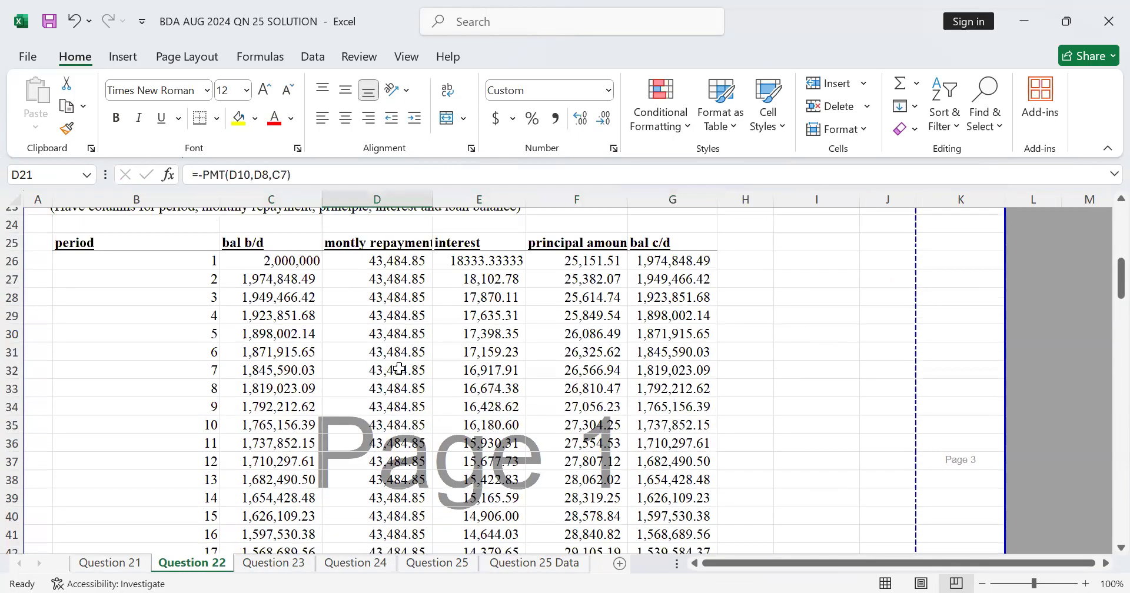
pyautogui.scroll(-3, 400, 365)
pyautogui.scroll(5, 400, 365)
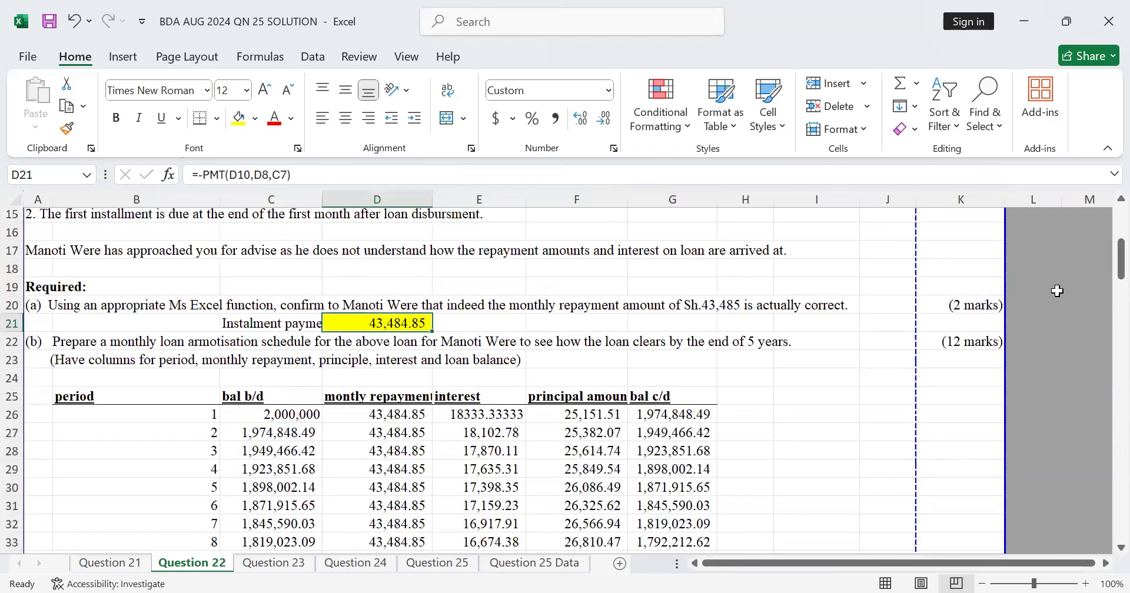
pyautogui.scroll(-4, 875, 358)
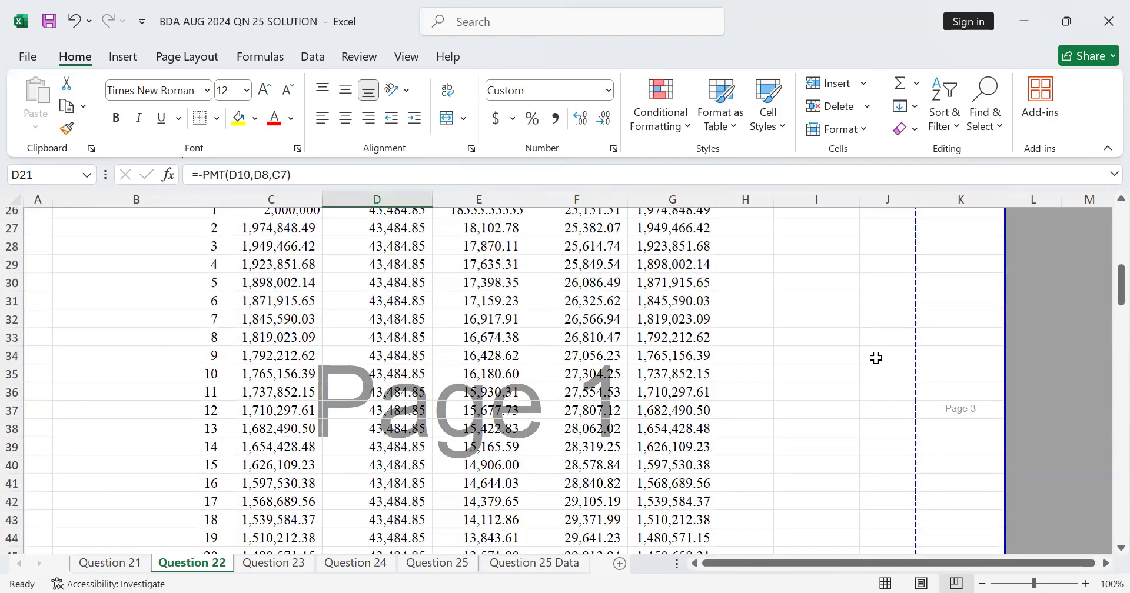
pyautogui.scroll(-9, 643, 311)
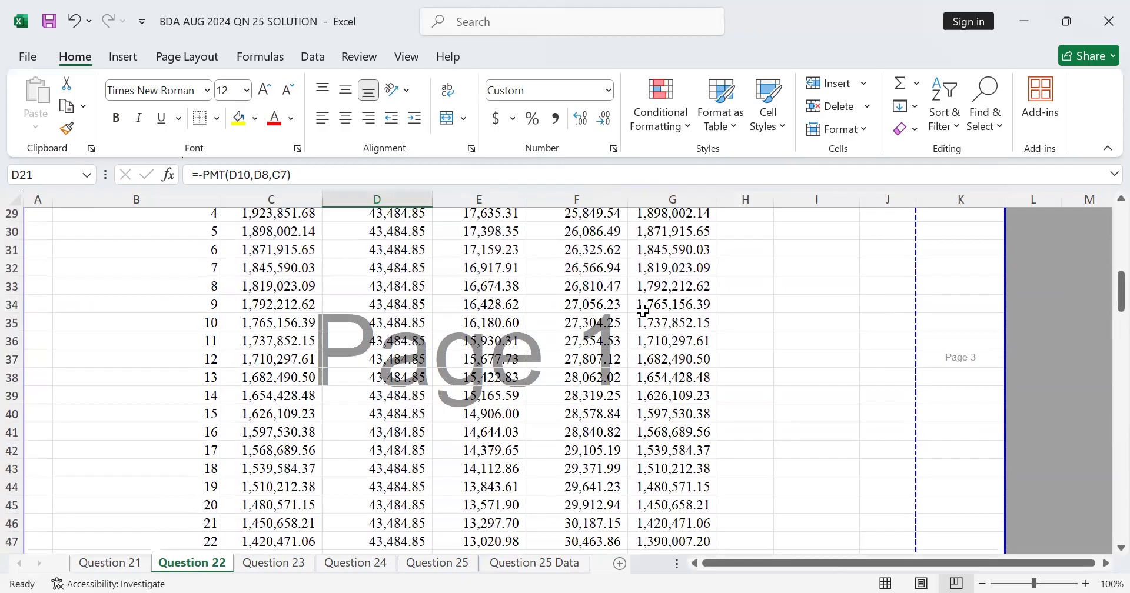
pyautogui.scroll(-8, 643, 310)
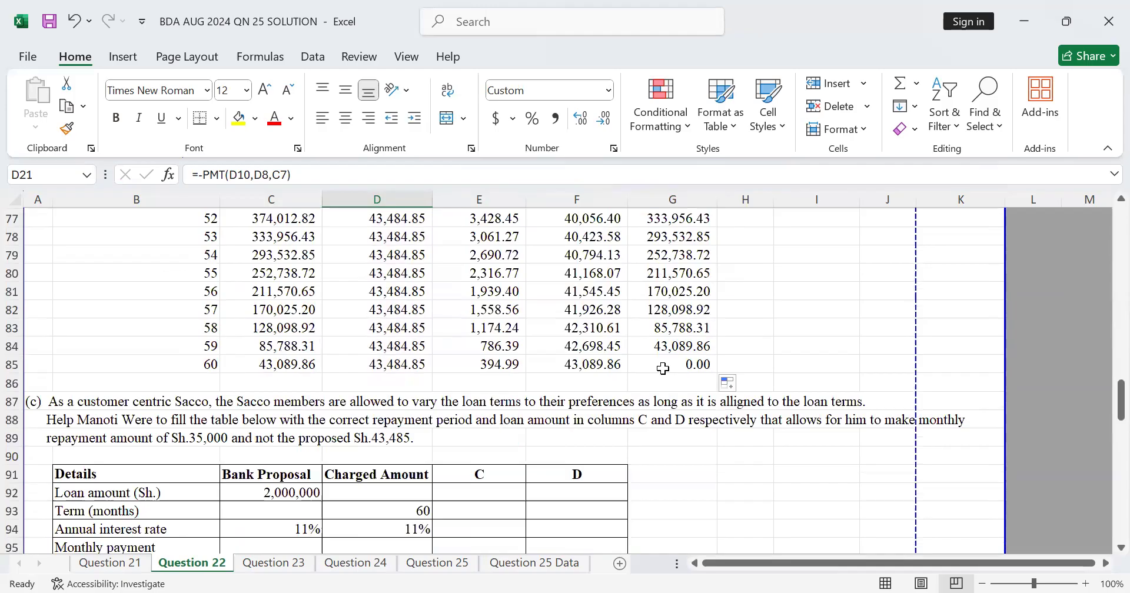
pyautogui.scroll(11, 677, 353)
pyautogui.scroll(10, 706, 343)
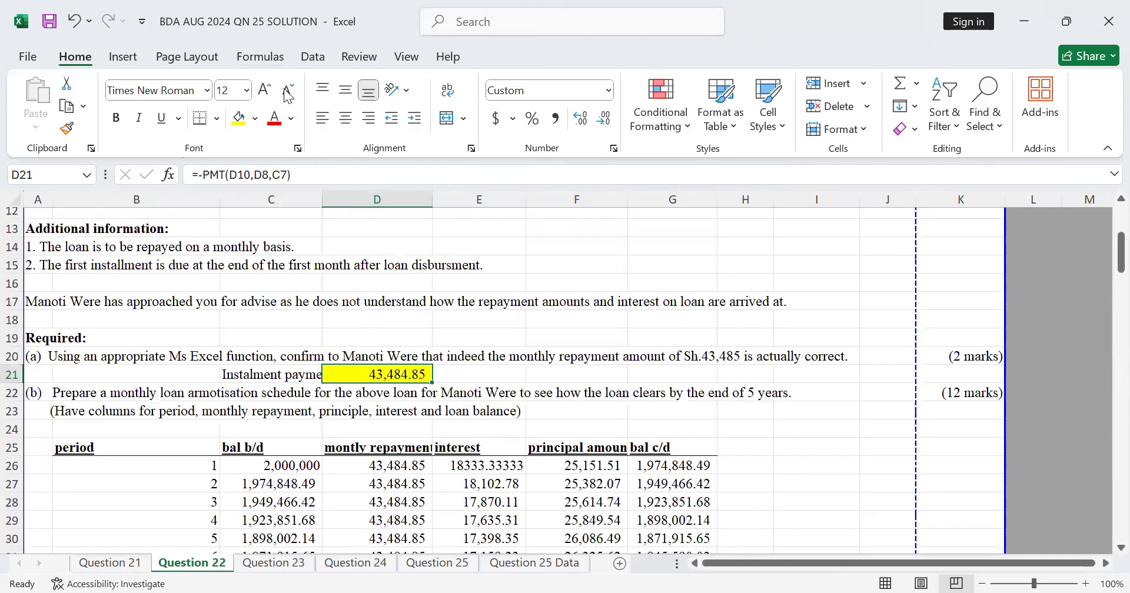
pyautogui.scroll(-15, 512, 285)
pyautogui.scroll(-8, 624, 337)
pyautogui.click(673, 314)
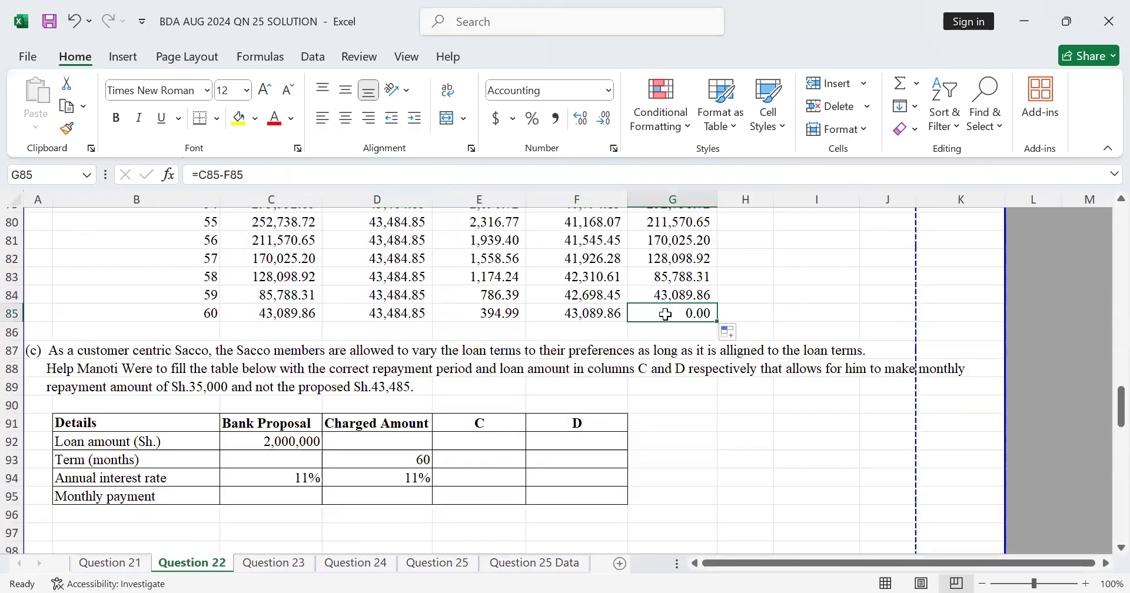
pyautogui.scroll(1, 612, 335)
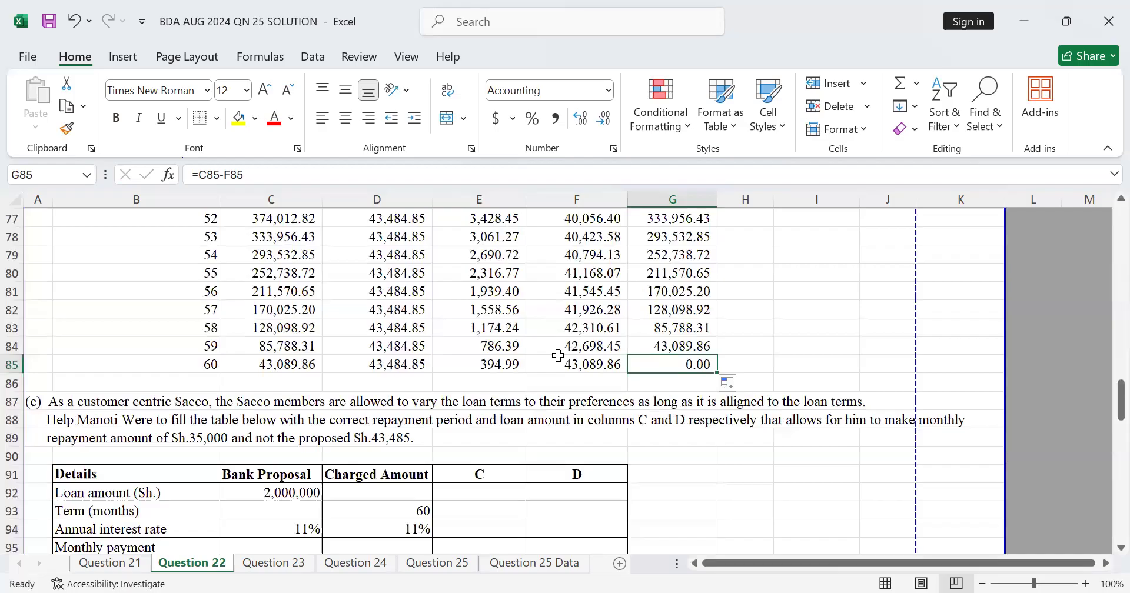
pyautogui.scroll(5, 558, 356)
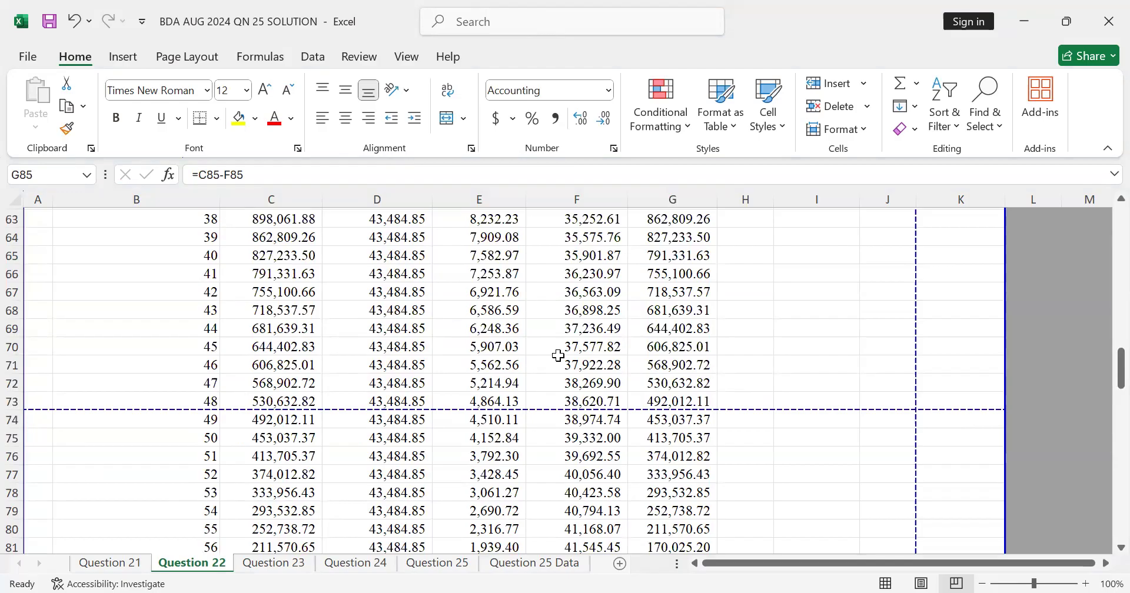
# Undo the fill of the period 2 formulas down the amortisation schedule
pyautogui.scroll(-8, 612, 403)
pyautogui.scroll(5, 615, 391)
pyautogui.scroll(-5, 615, 391)
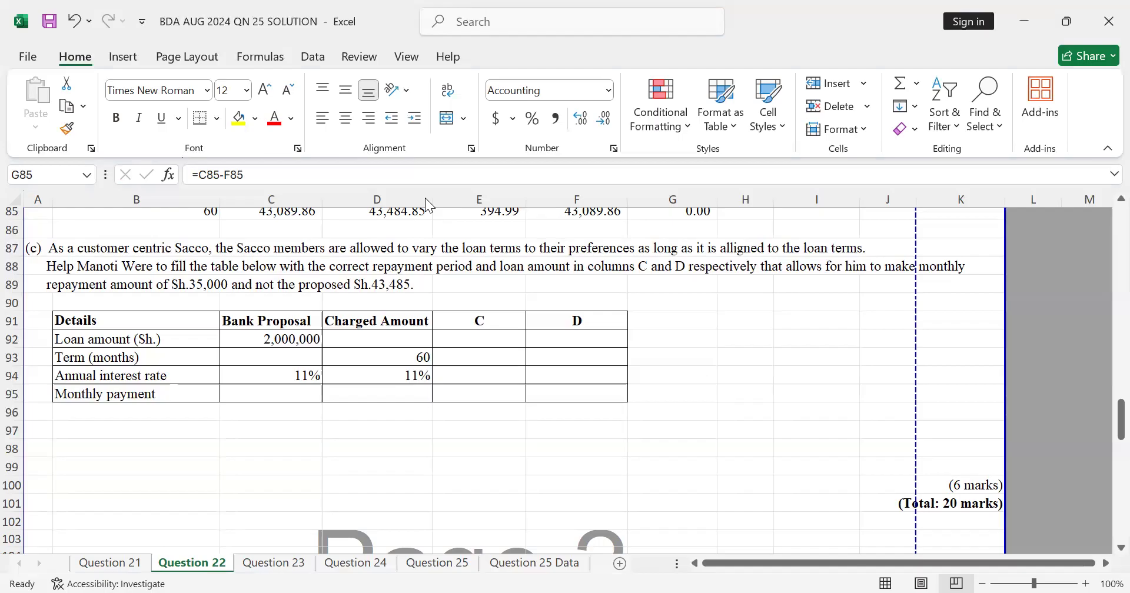
pyautogui.scroll(20, 625, 343)
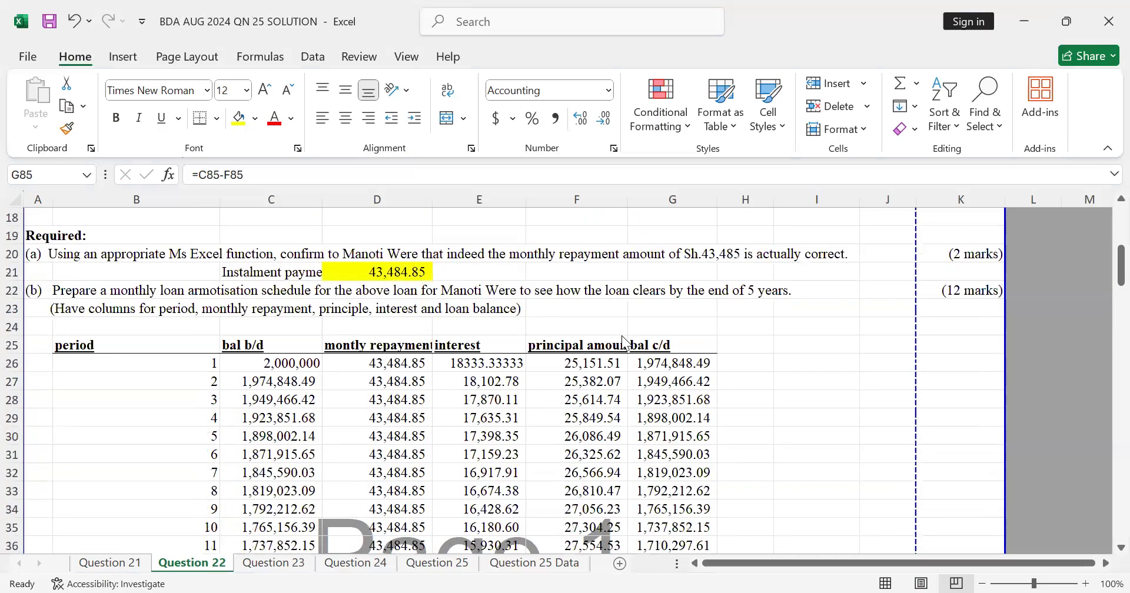
pyautogui.scroll(1, 625, 343)
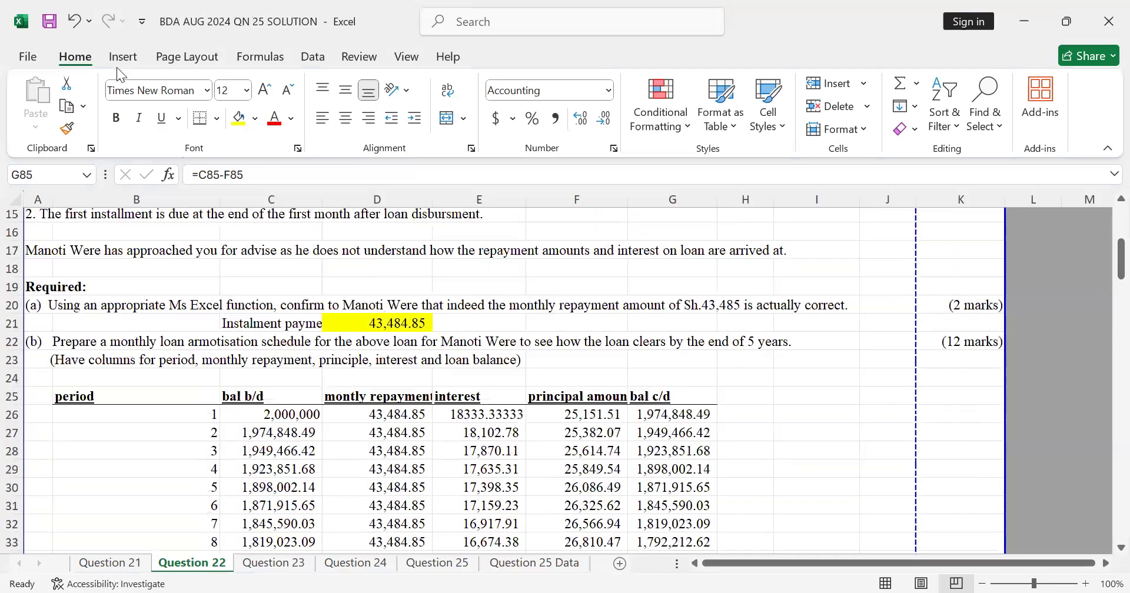
pyautogui.click(72, 23)
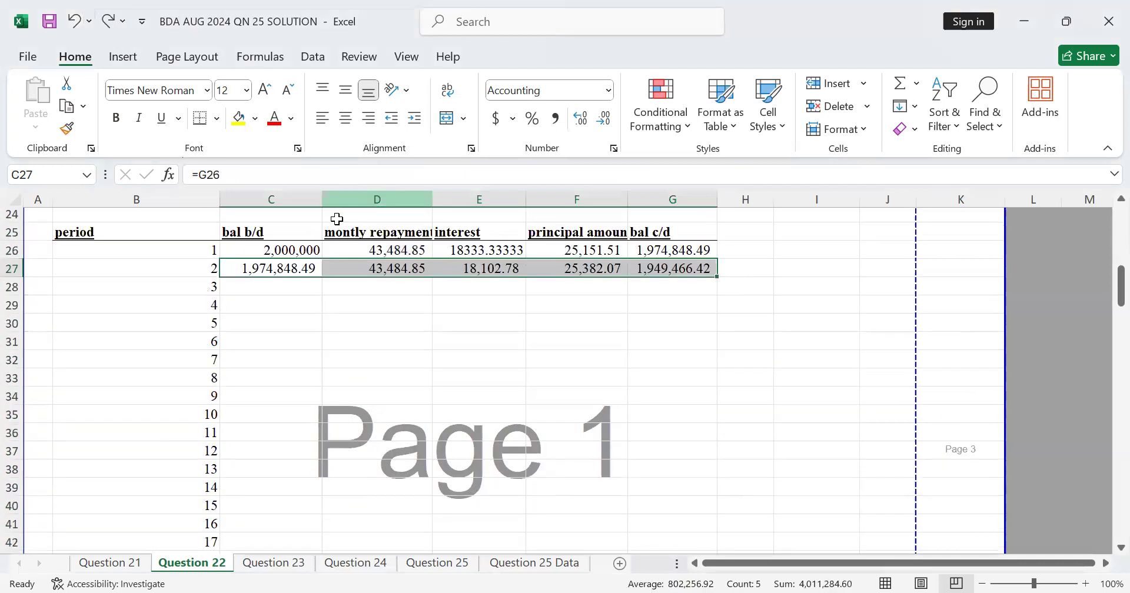
# Clear the contents of D26:G27 and C27, keeping the period 1 opening balance in C26
pyautogui.scroll(3, 337, 219)
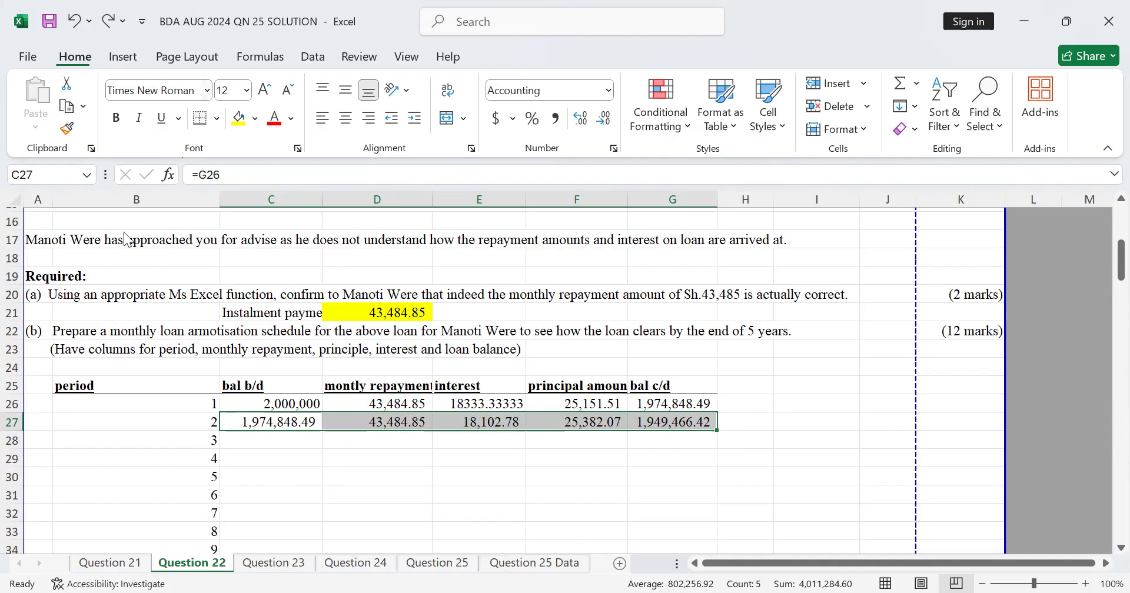
pyautogui.moveTo(346, 405); pyautogui.dragTo(681, 423)
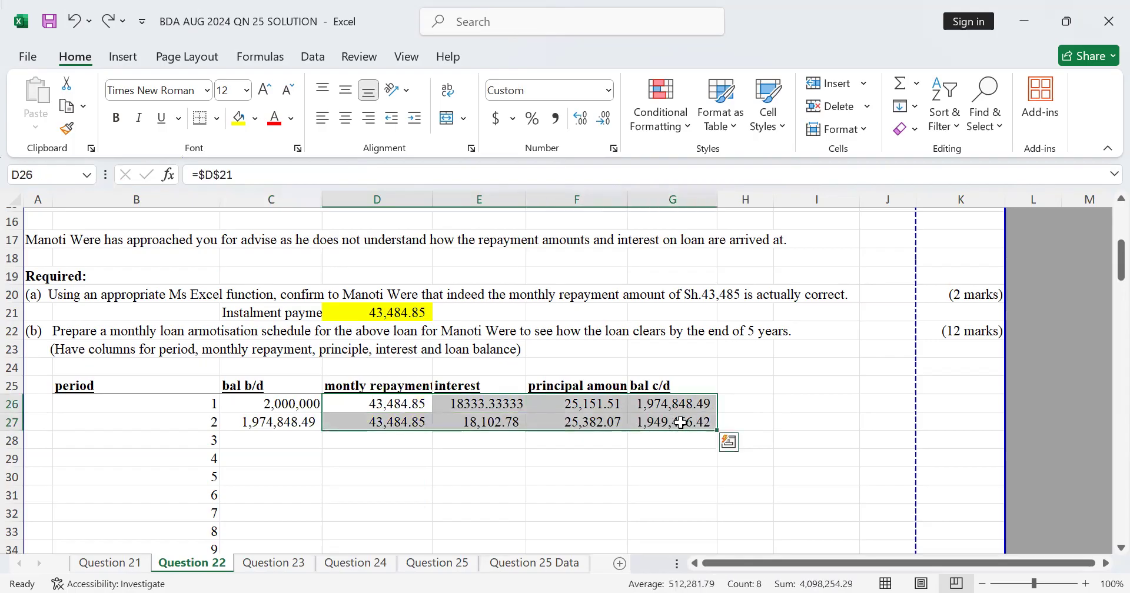
pyautogui.rightClick(680, 422)
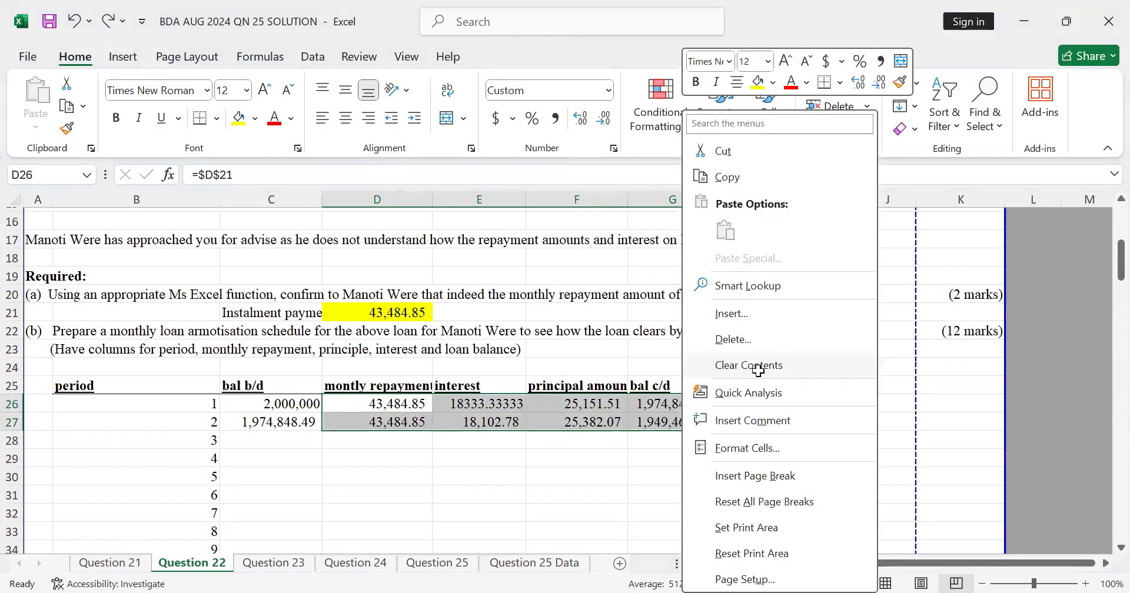
pyautogui.click(757, 365)
pyautogui.click(298, 425)
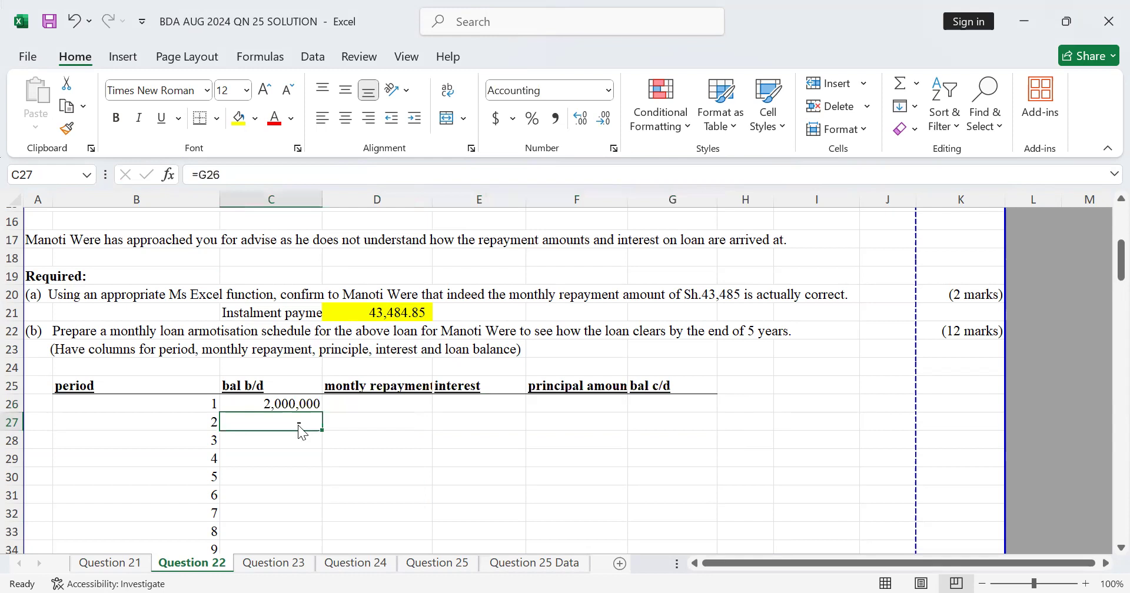
pyautogui.rightClick(298, 425)
pyautogui.click(401, 363)
# Link the period 1 monthly repayment in D26 to the instalment amount with the absolute reference =$D$21
pyautogui.click(374, 404)
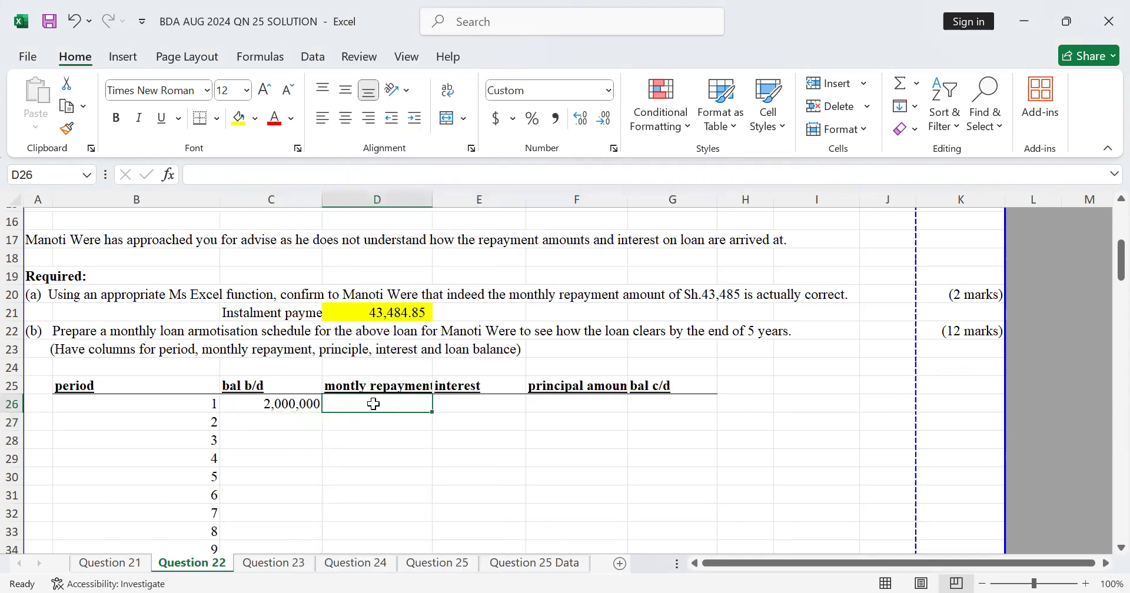
pyautogui.write('=')
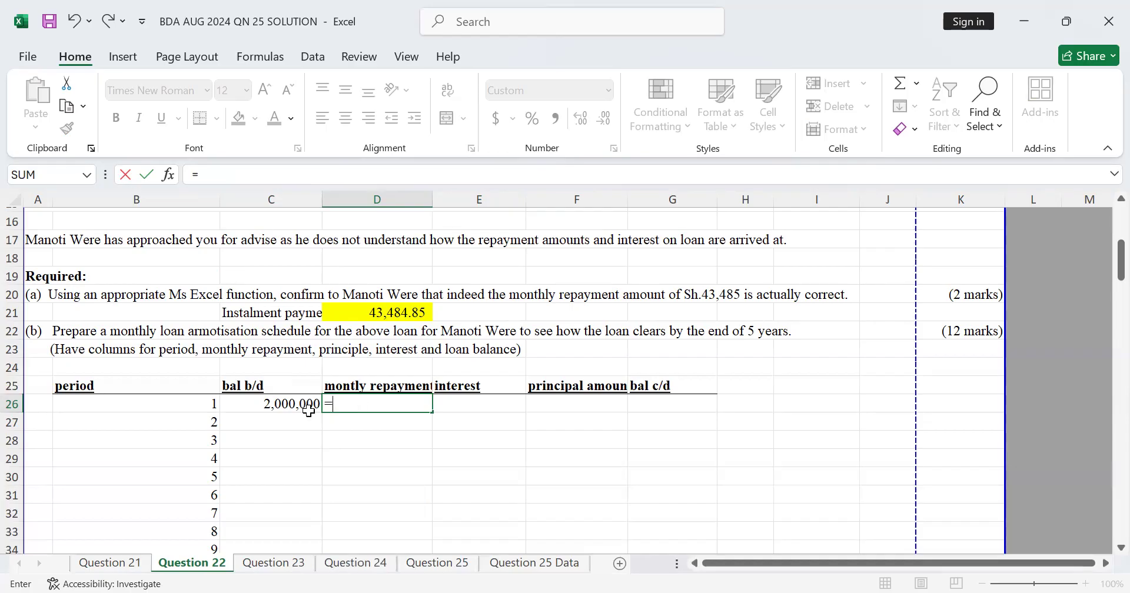
pyautogui.click(411, 313)
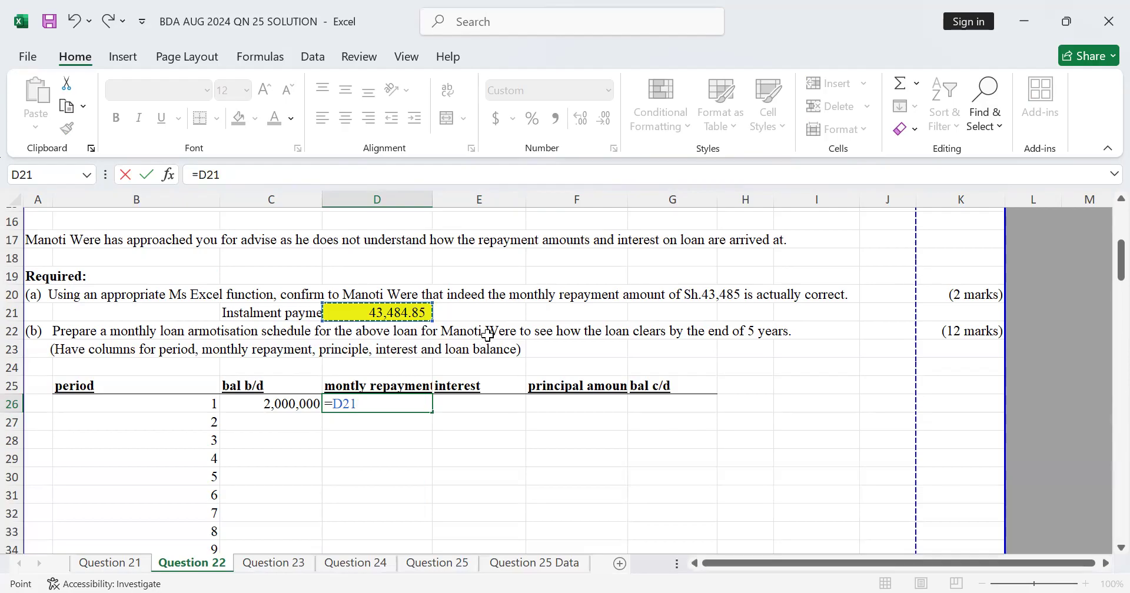
pyautogui.press('F4')
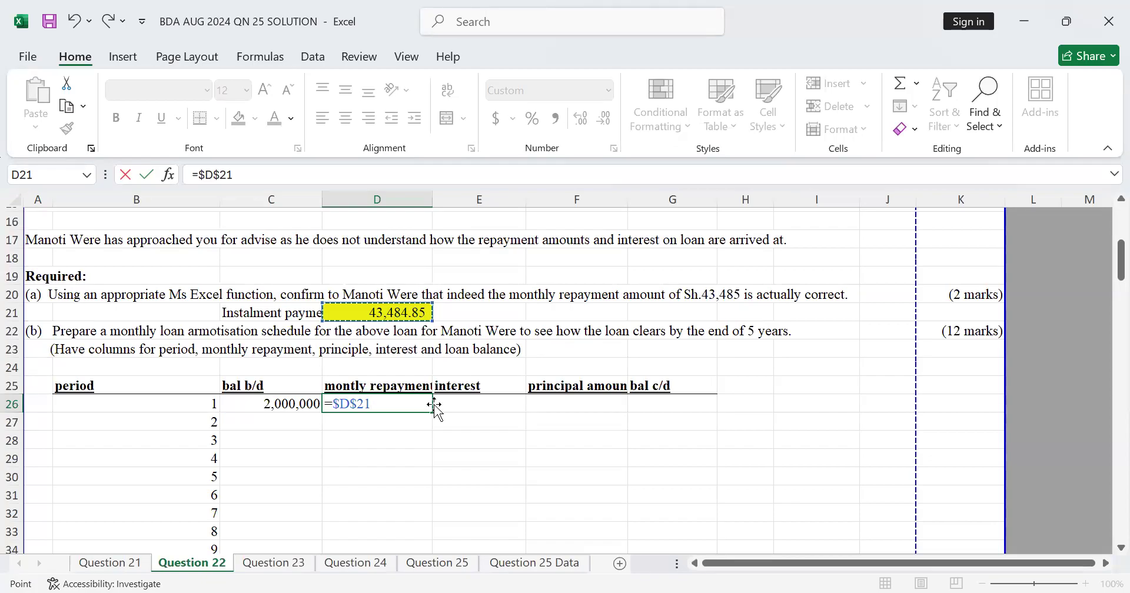
pyautogui.press('Return')
# Calculate the period 1 interest in E26 as the locked monthly rate times the opening balance, =$D$10*C26
pyautogui.click(488, 401)
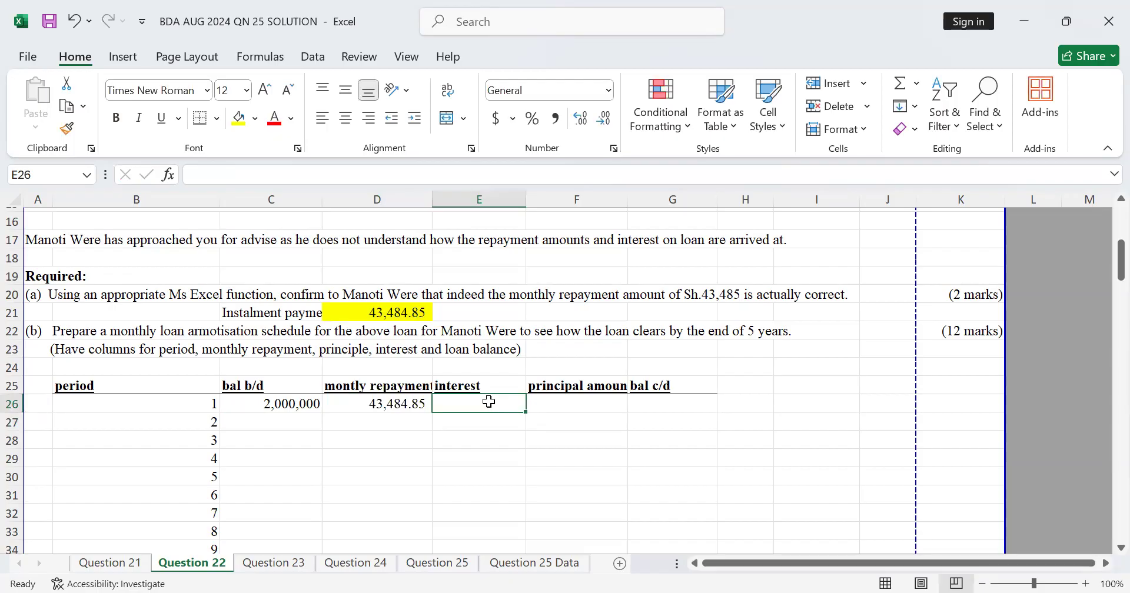
pyautogui.write('=')
pyautogui.scroll(4, 412, 365)
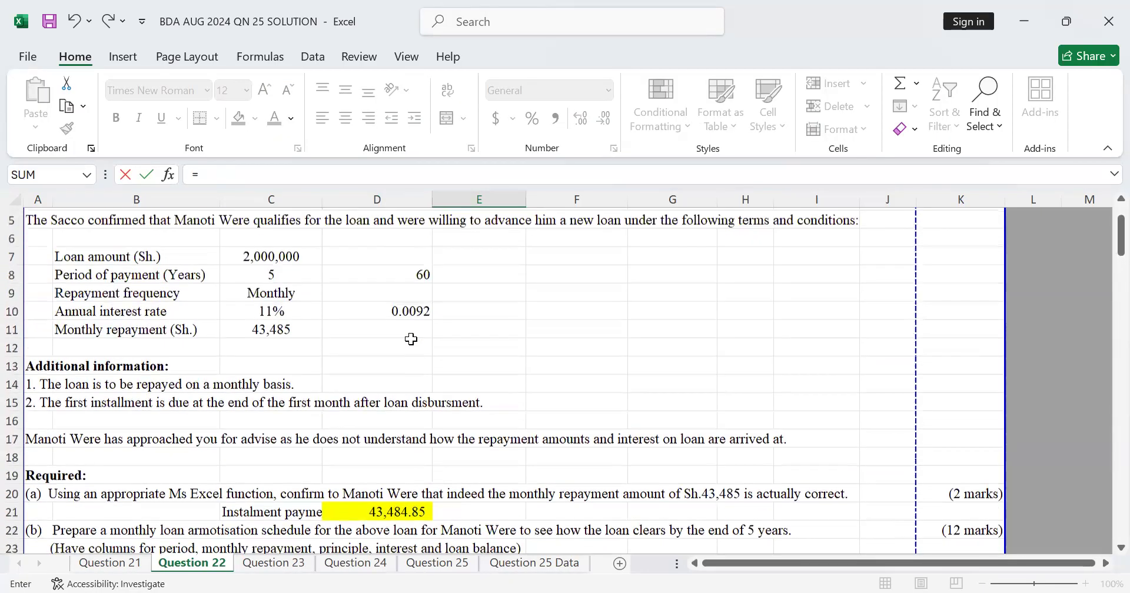
pyautogui.click(387, 316)
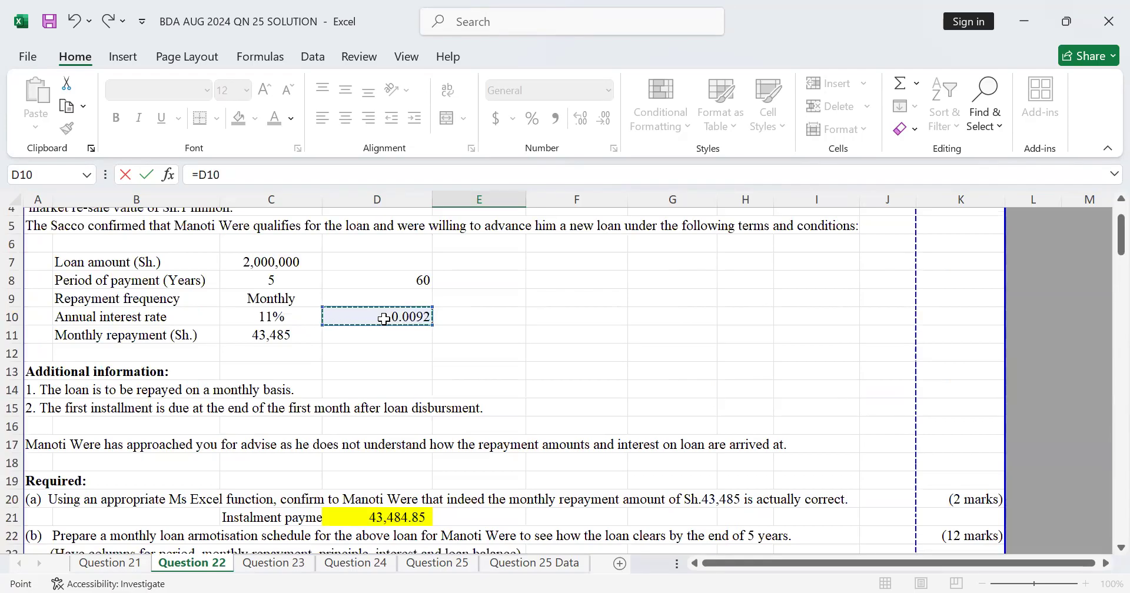
pyautogui.scroll(-4, 374, 334)
pyautogui.press('F4')
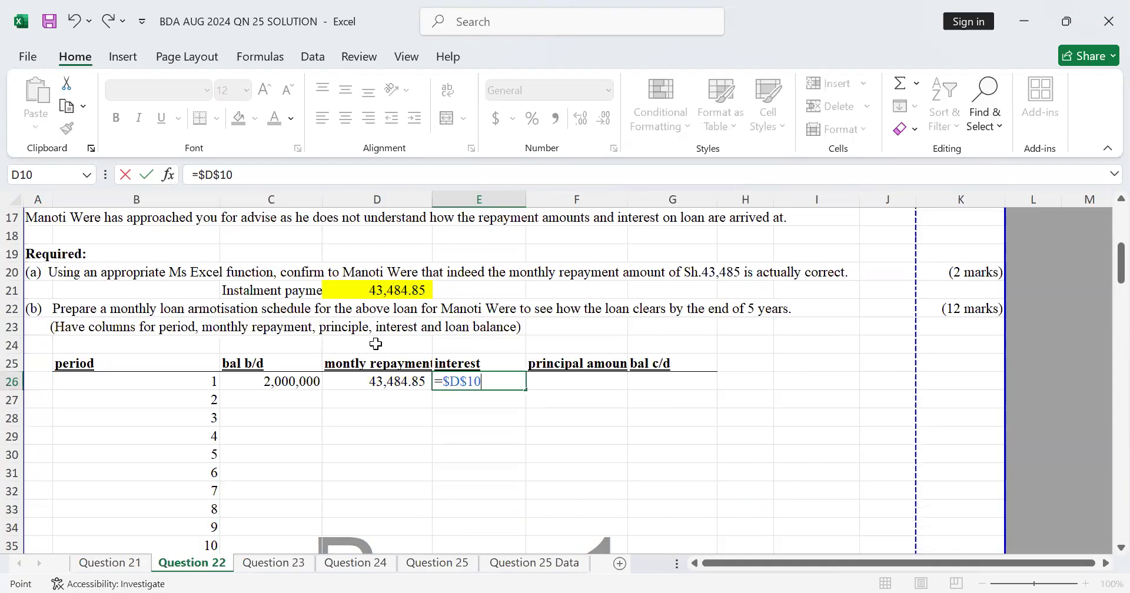
pyautogui.write('*')
pyautogui.click(277, 381)
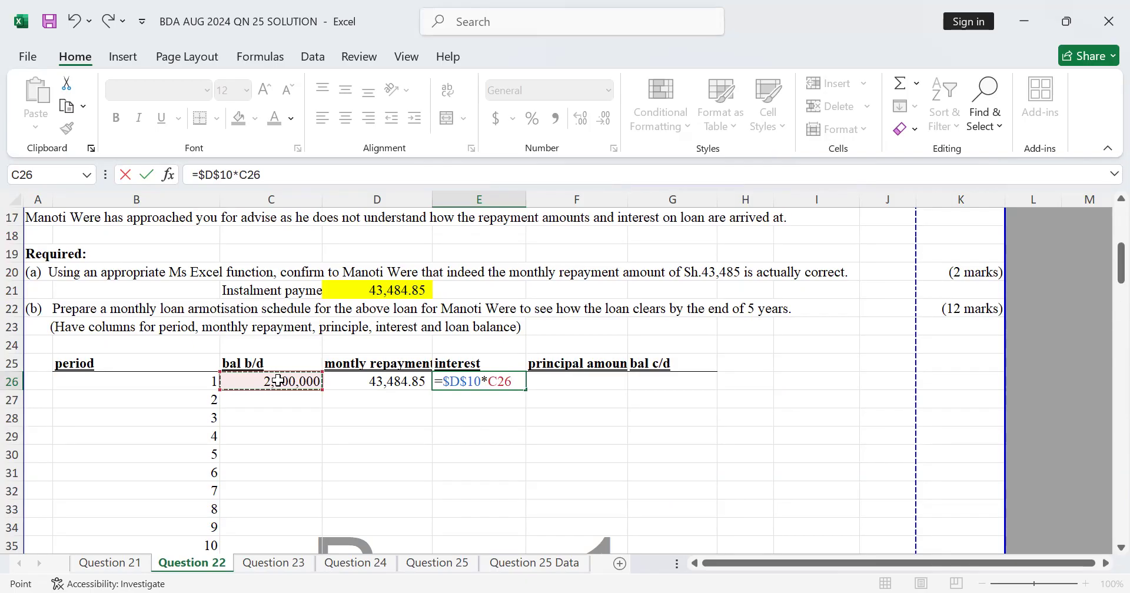
pyautogui.press('Return')
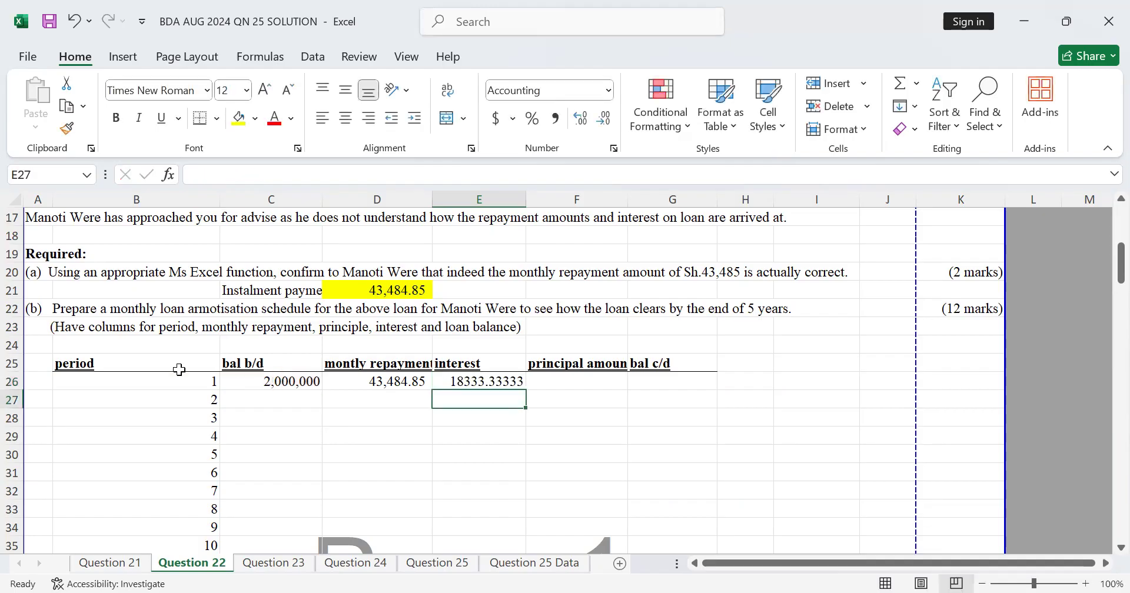
# Calculate the period 1 principal amount in F26 as repayment minus interest, =D26-E26
pyautogui.click(570, 379)
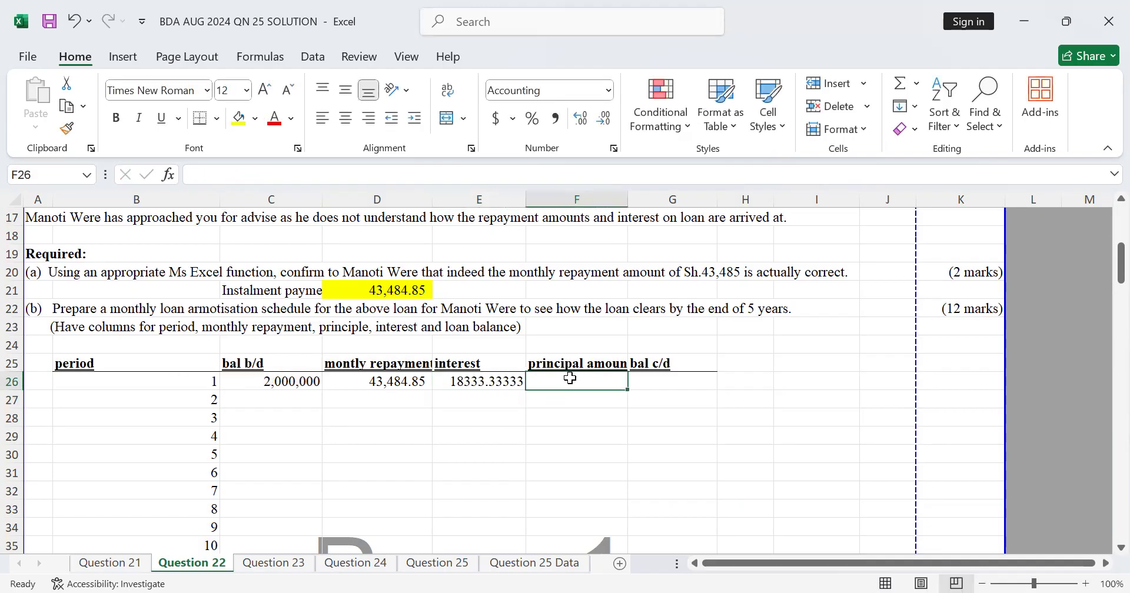
pyautogui.write('=')
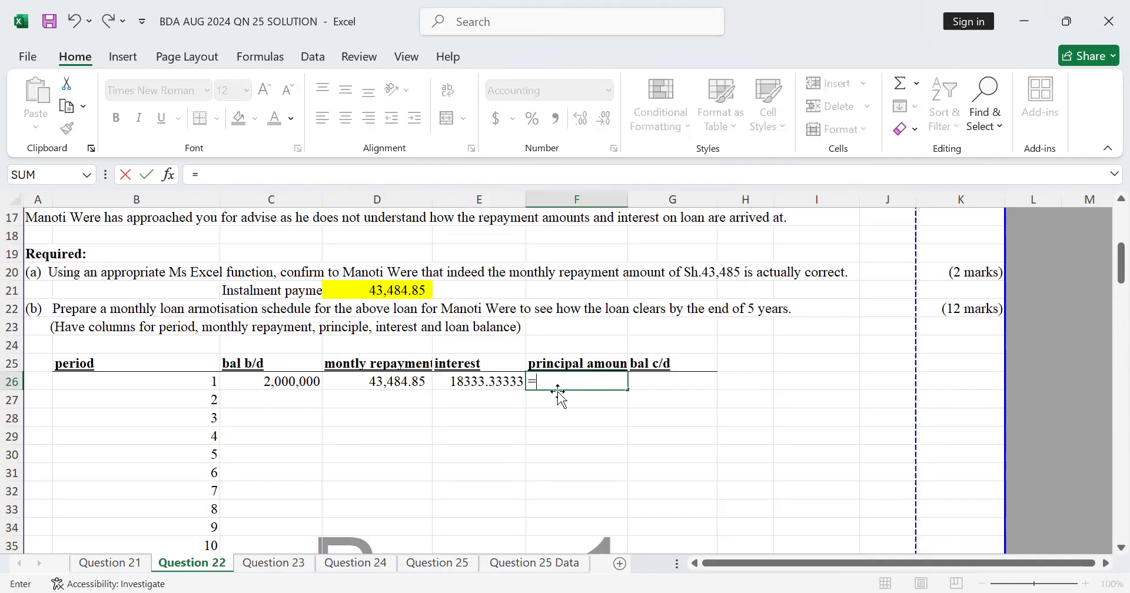
pyautogui.click(378, 383)
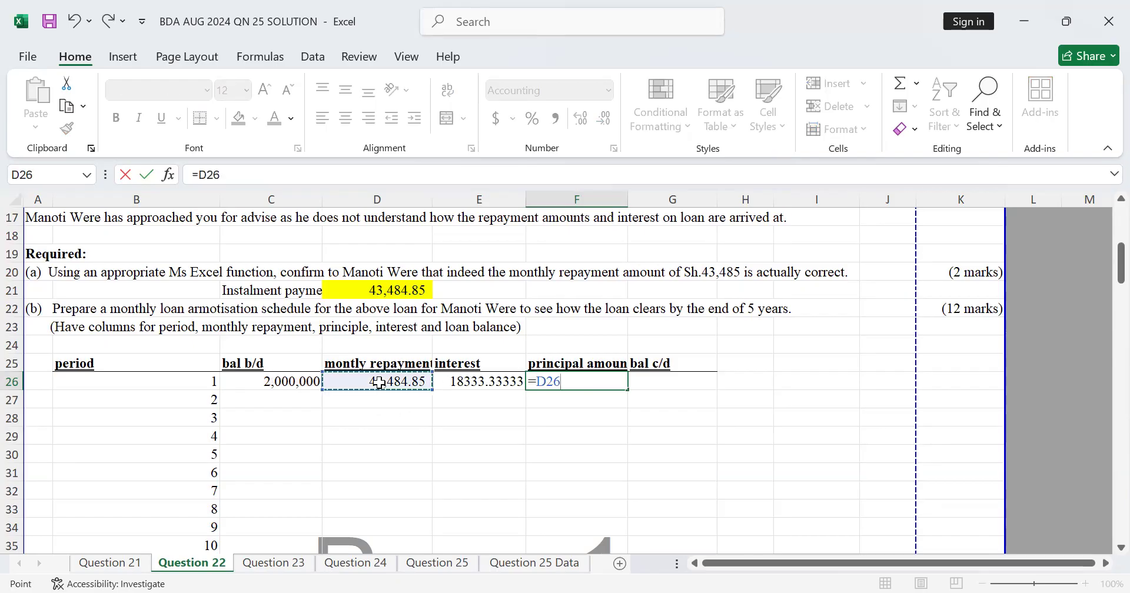
pyautogui.write('-')
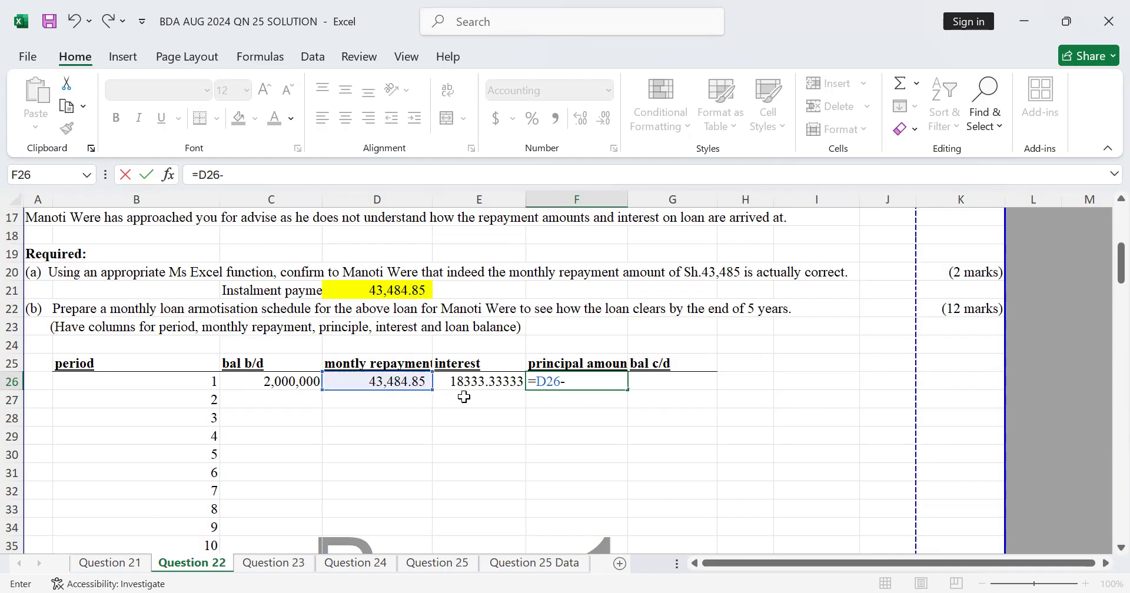
pyautogui.click(506, 389)
pyautogui.press('Return')
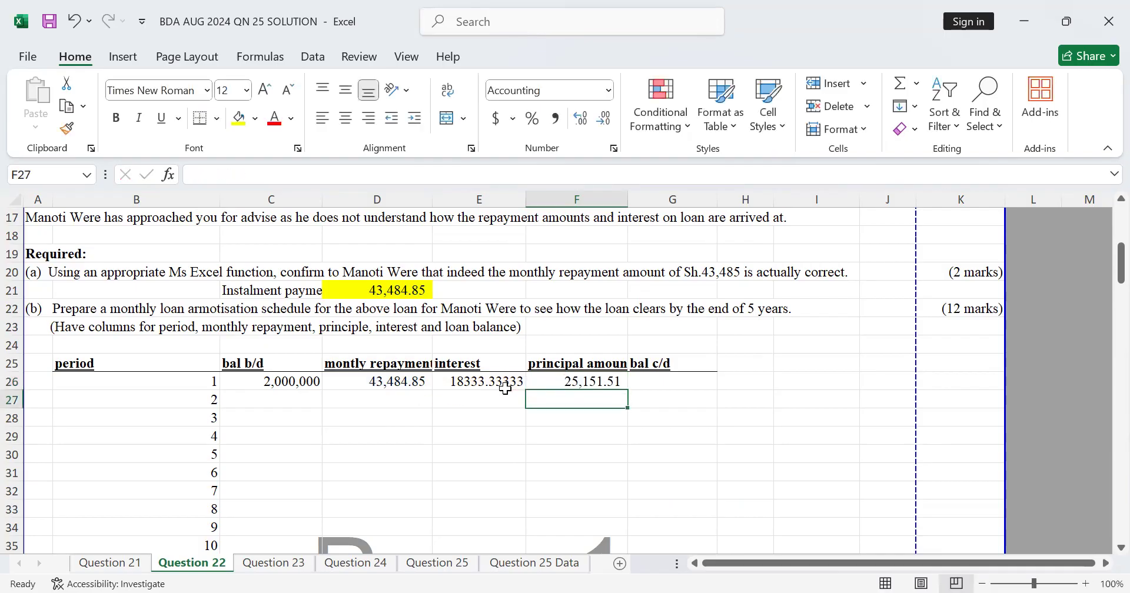
# Calculate the period 1 closing balance in G26 as opening balance minus principal, =C26-F26
pyautogui.click(657, 381)
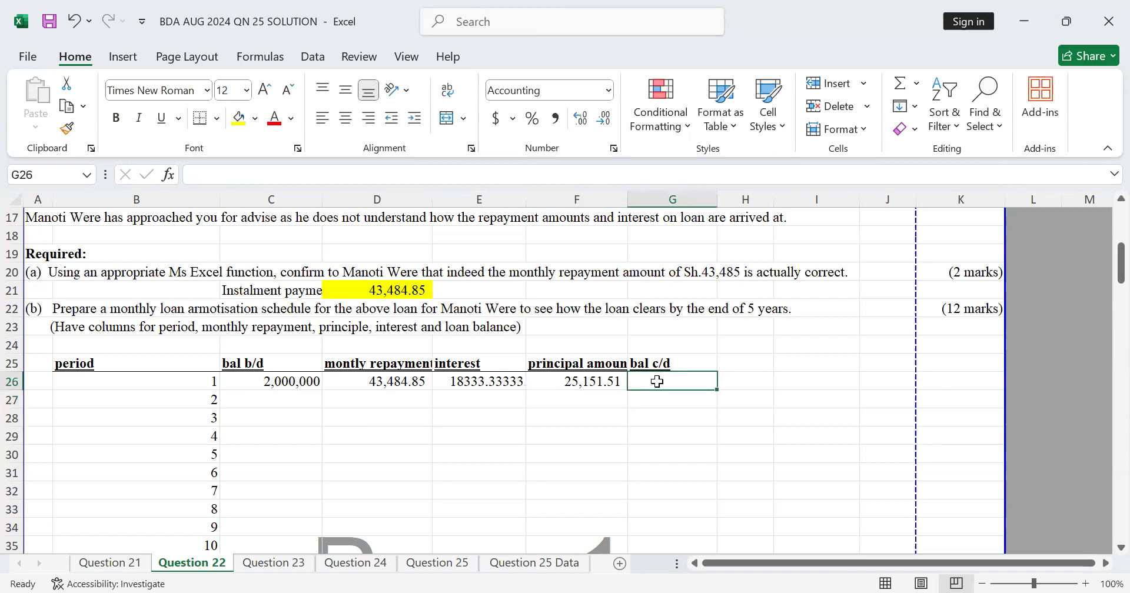
pyautogui.write('=')
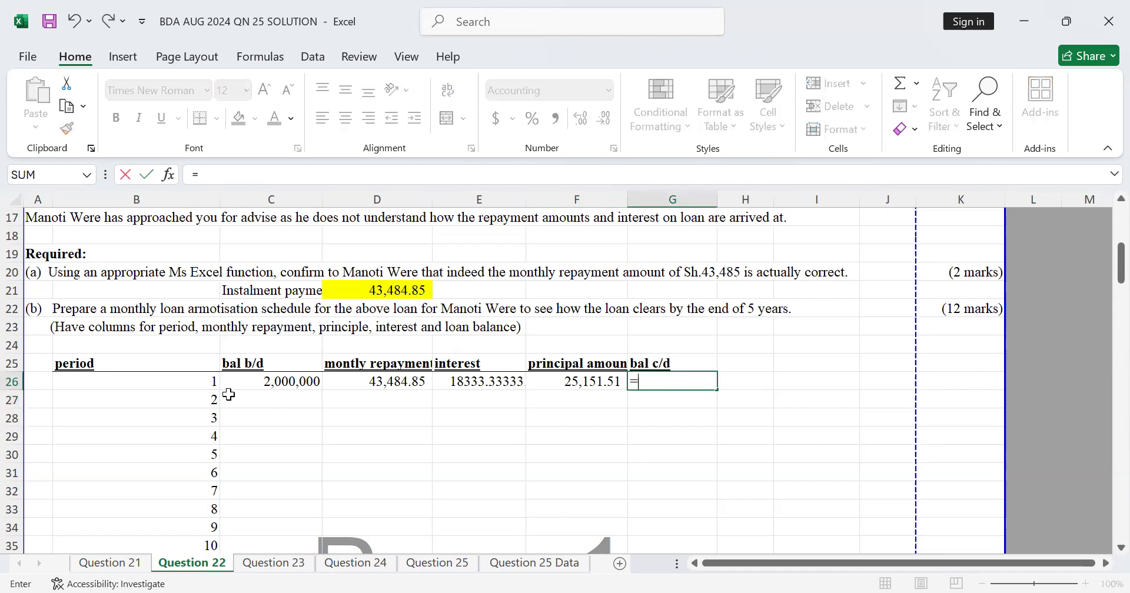
pyautogui.click(267, 380)
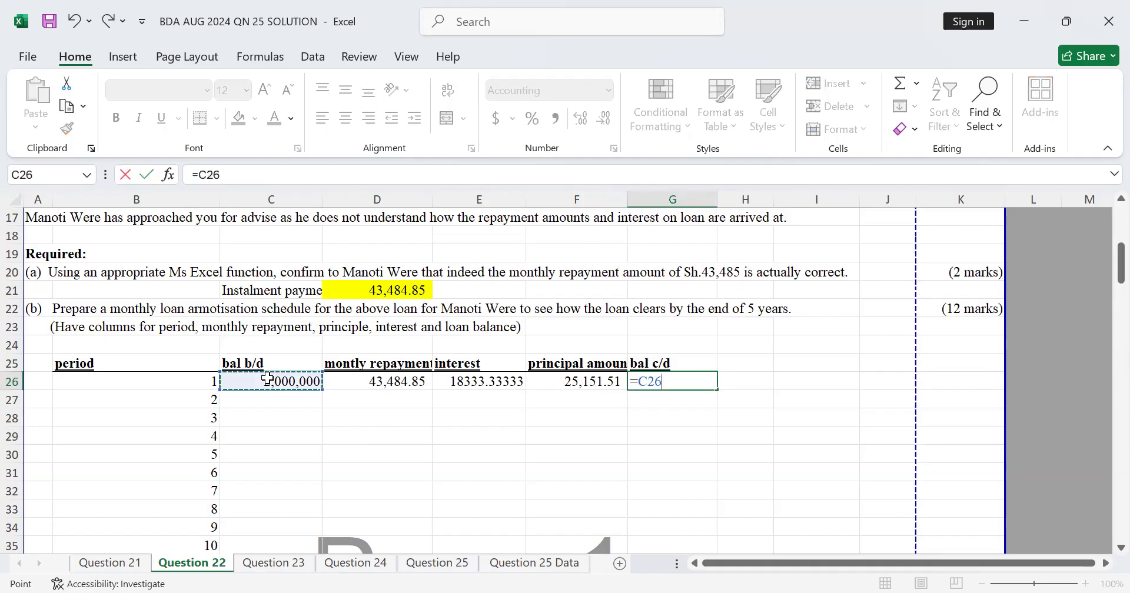
pyautogui.write('-')
pyautogui.click(608, 383)
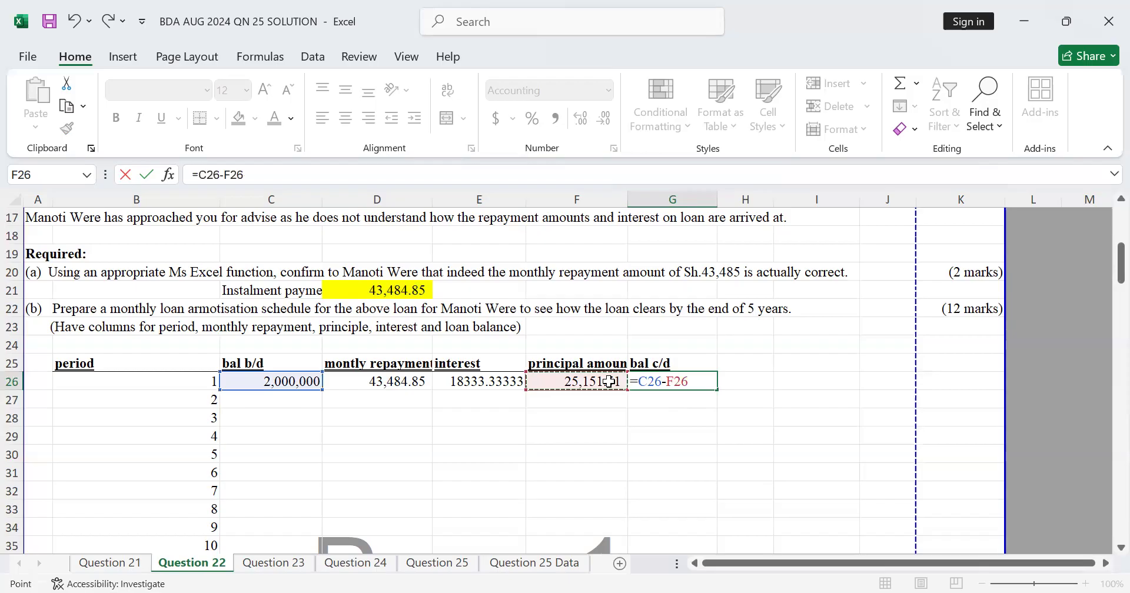
pyautogui.press('Return')
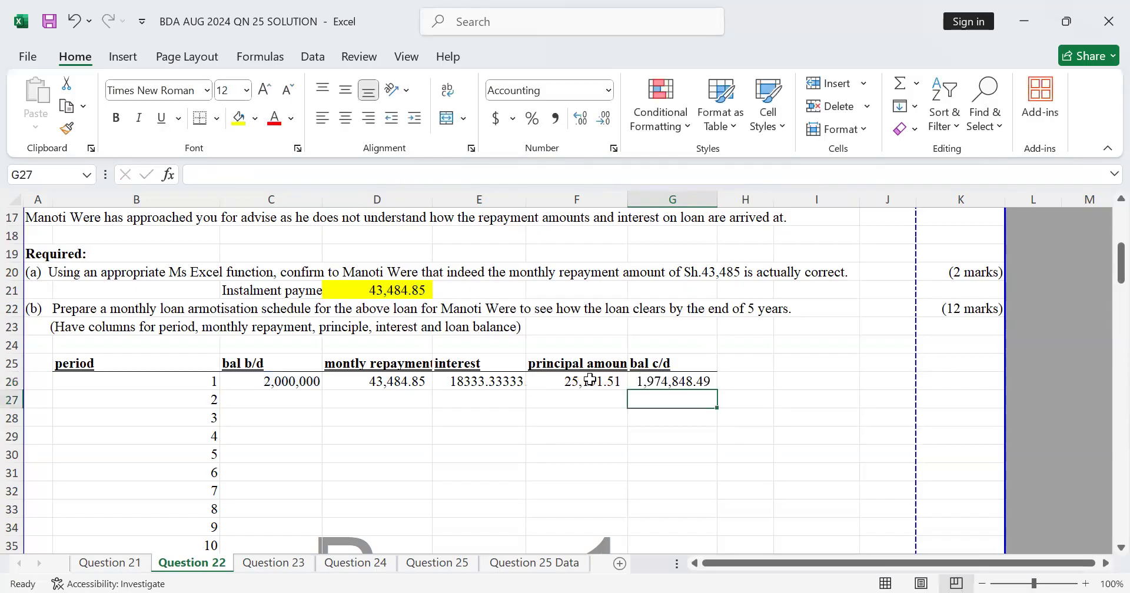
# Carry the period 1 closing balance into the period 2 opening balance in C27 with =G26
pyautogui.click(279, 405)
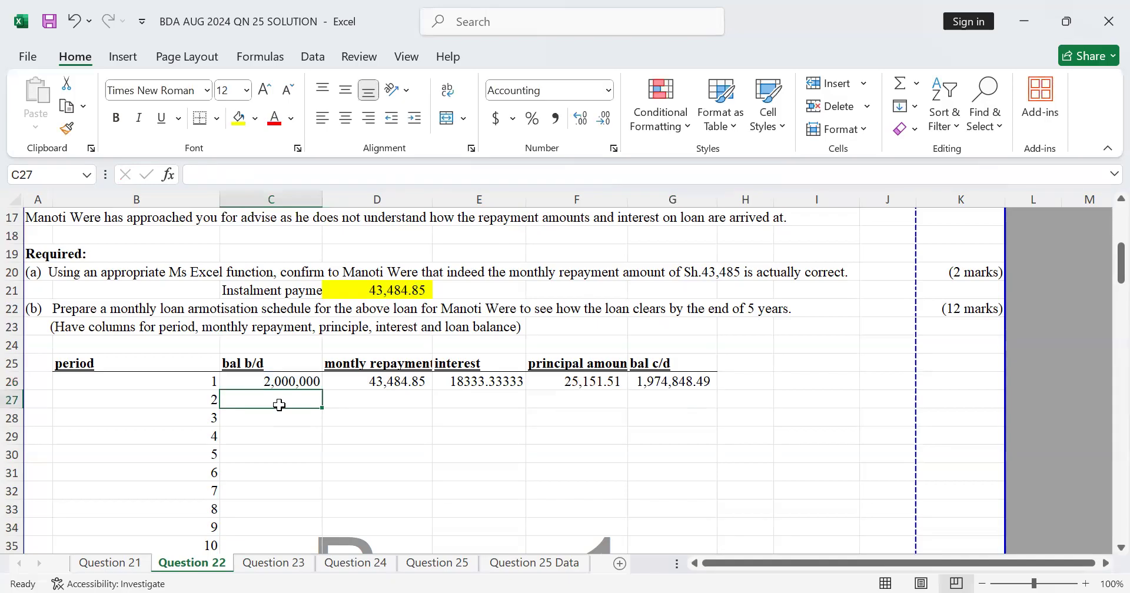
pyautogui.write('=')
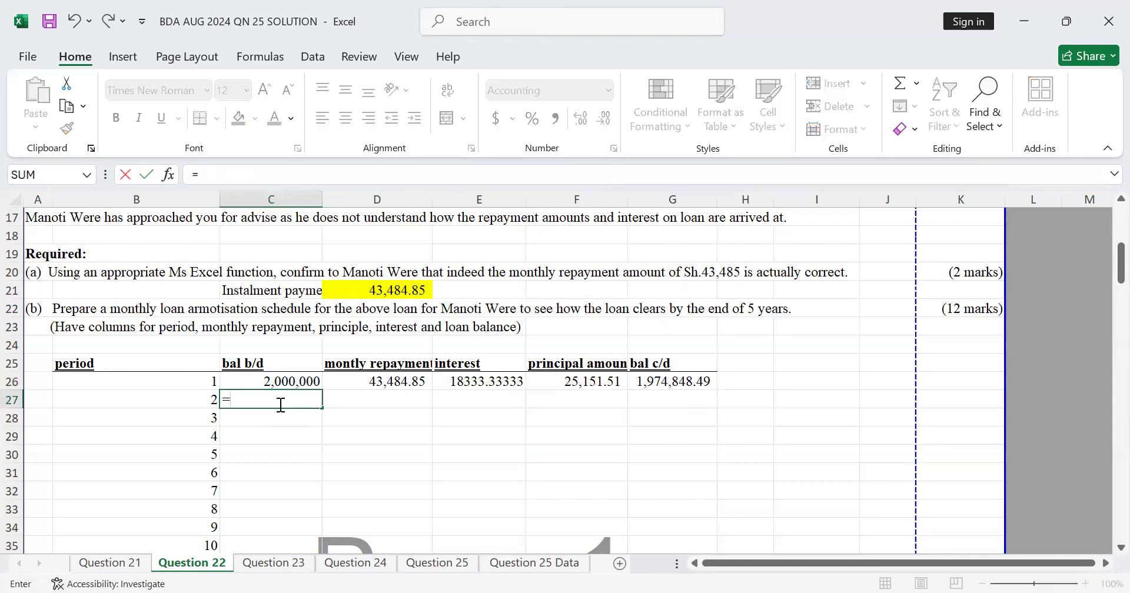
pyautogui.click(655, 377)
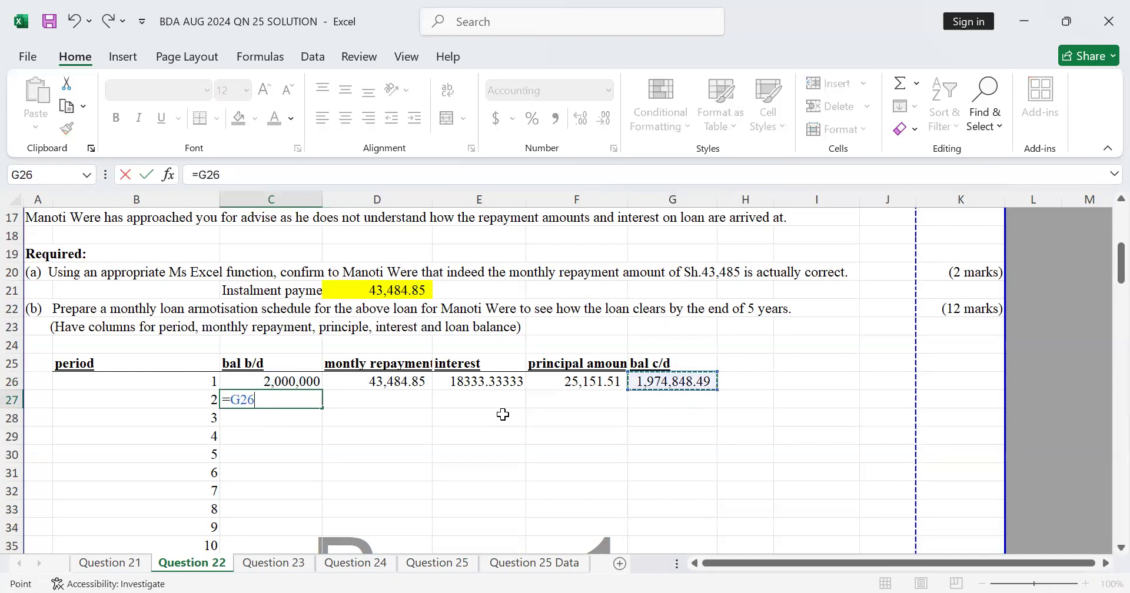
pyautogui.press('Return')
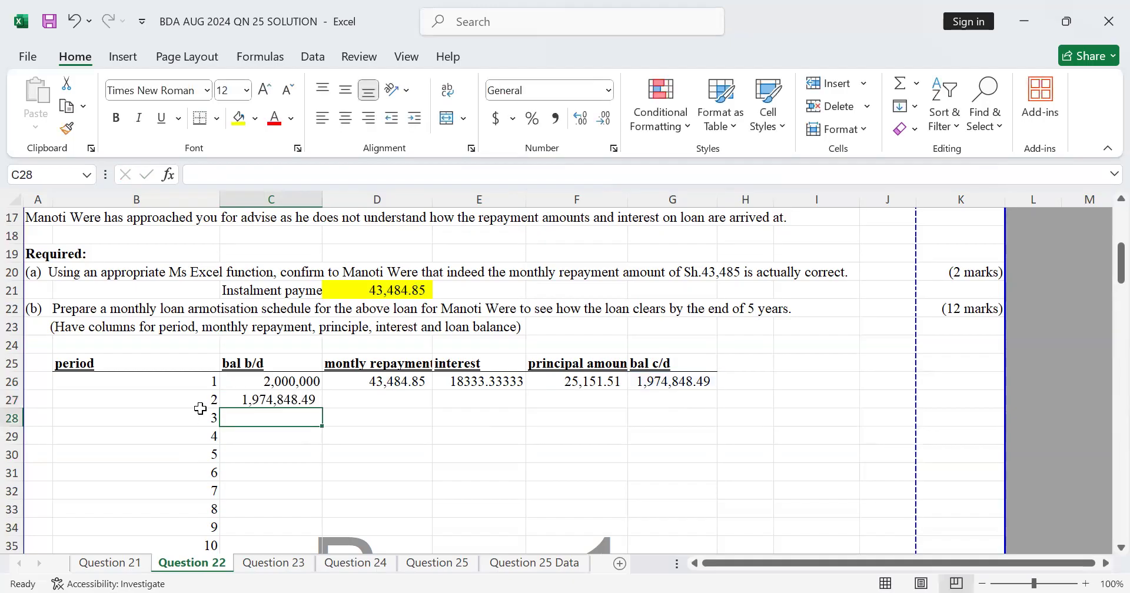
# Link the period 2 monthly repayment in D27 to the instalment payment as an absolute reference, =$D$21
pyautogui.click(382, 400)
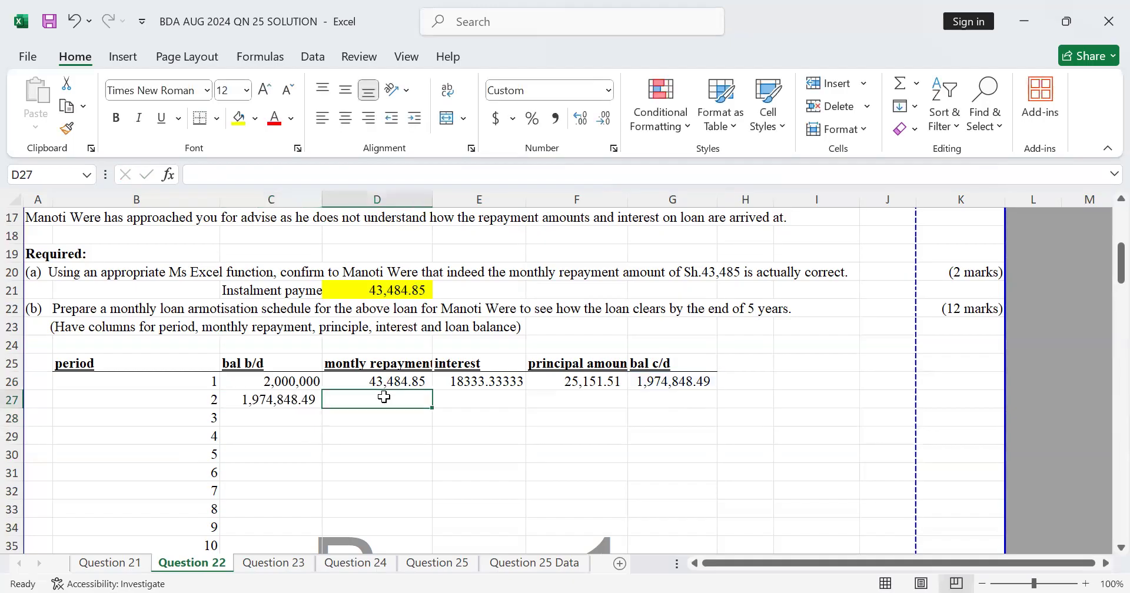
pyautogui.write('=')
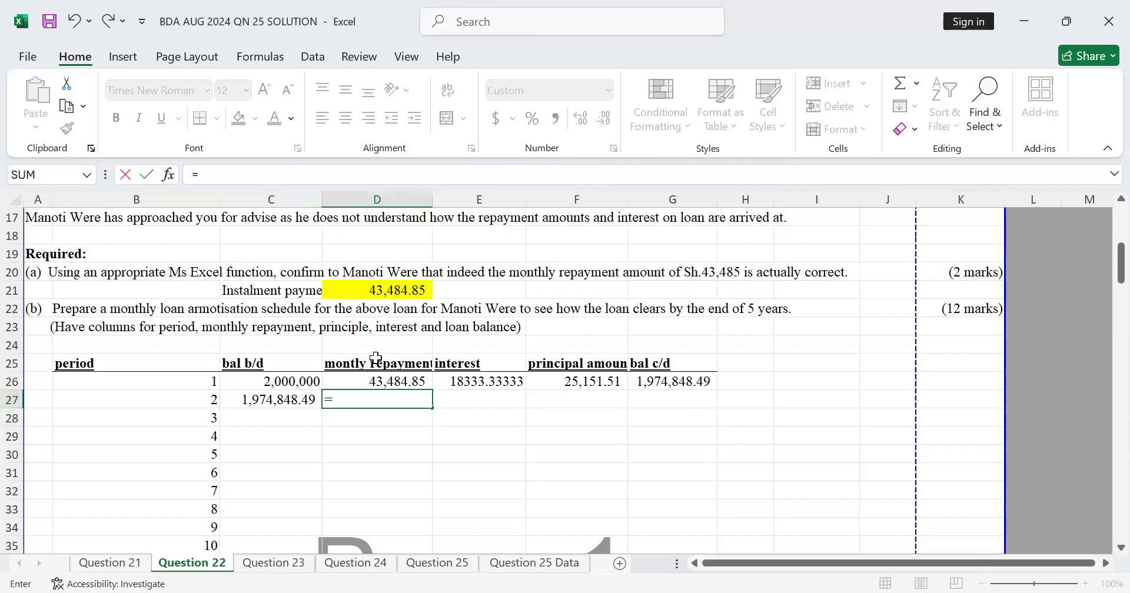
pyautogui.click(396, 291)
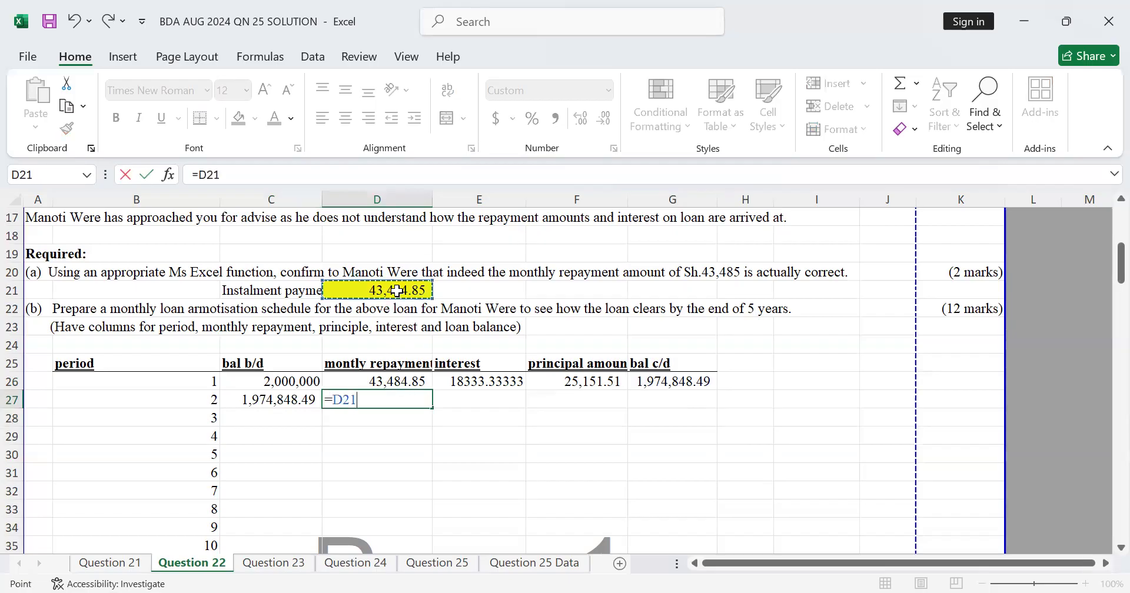
pyautogui.click(393, 400)
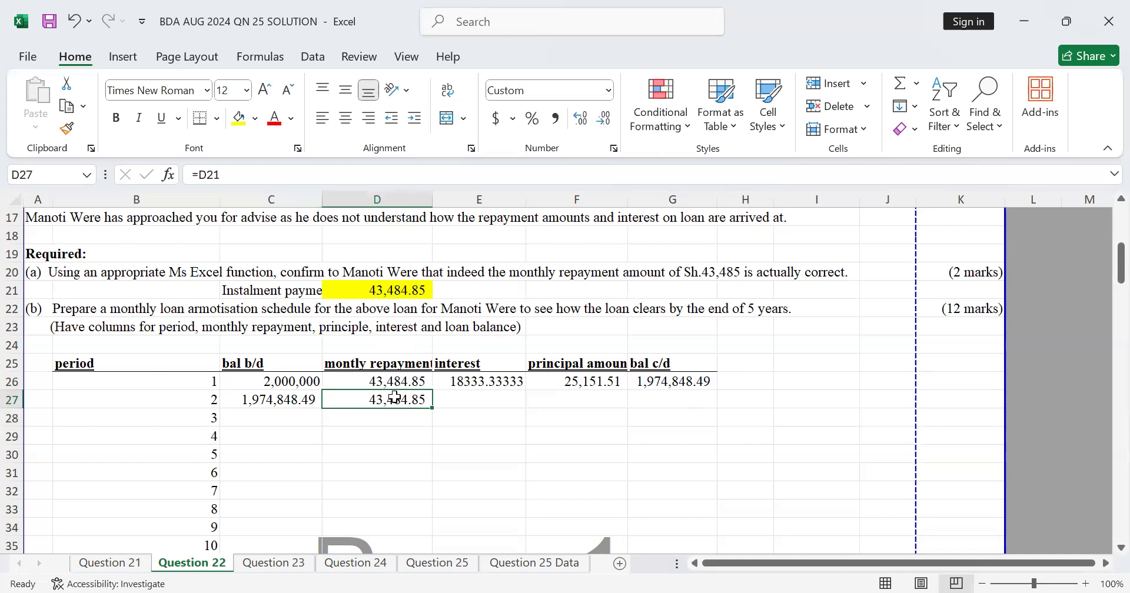
pyautogui.click(220, 171)
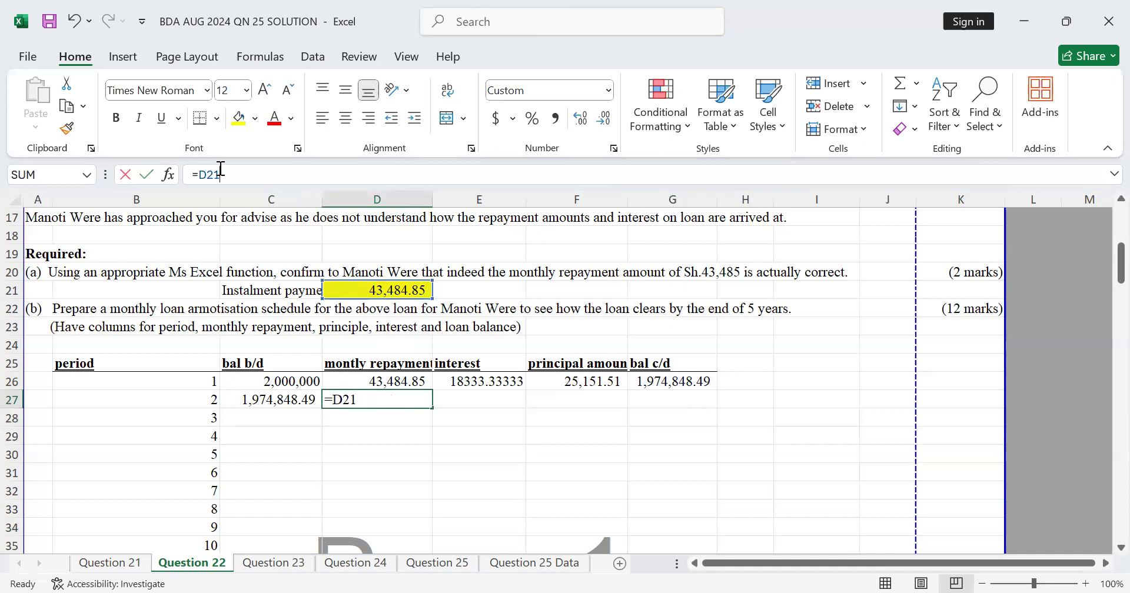
pyautogui.press('F4')
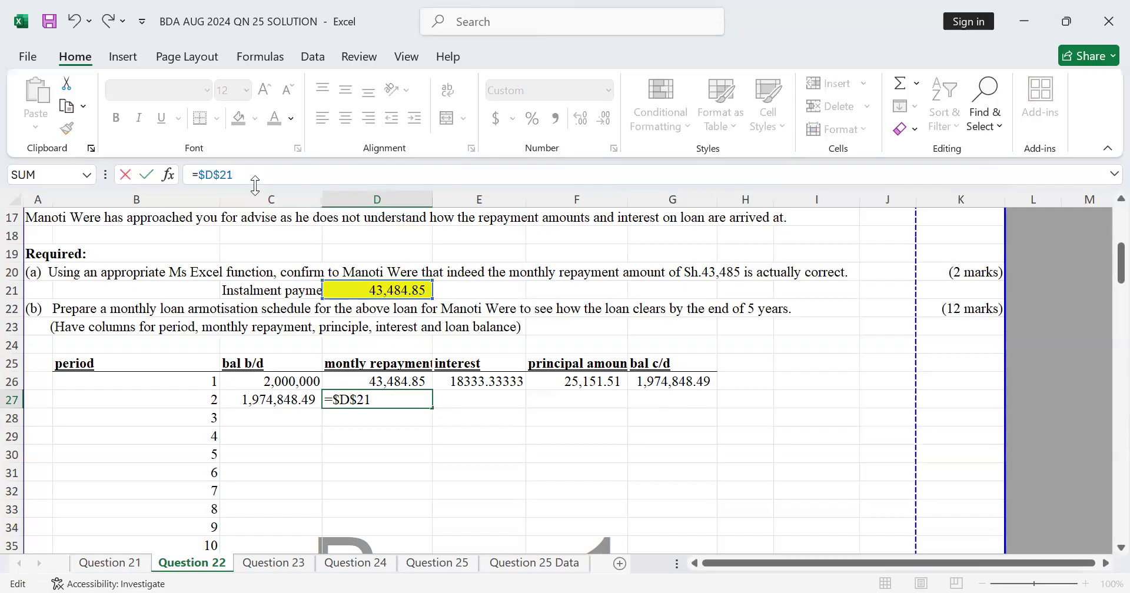
pyautogui.press('Return')
# Calculate the period 2 interest in E27 as the locked monthly rate times the opening balance, =$D$10*C27
pyautogui.click(464, 397)
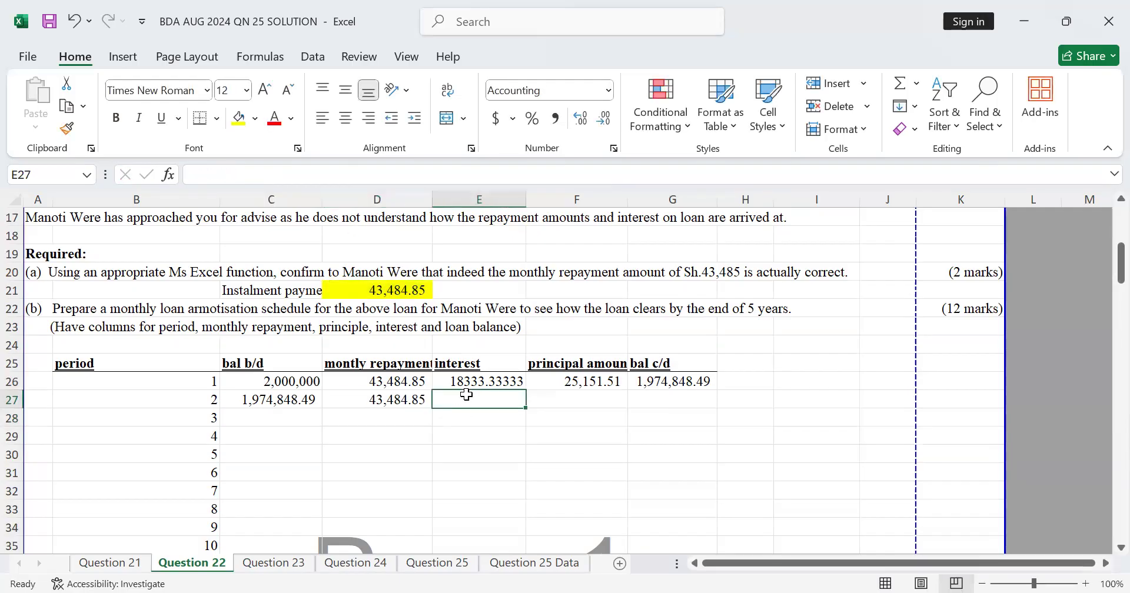
pyautogui.write('=')
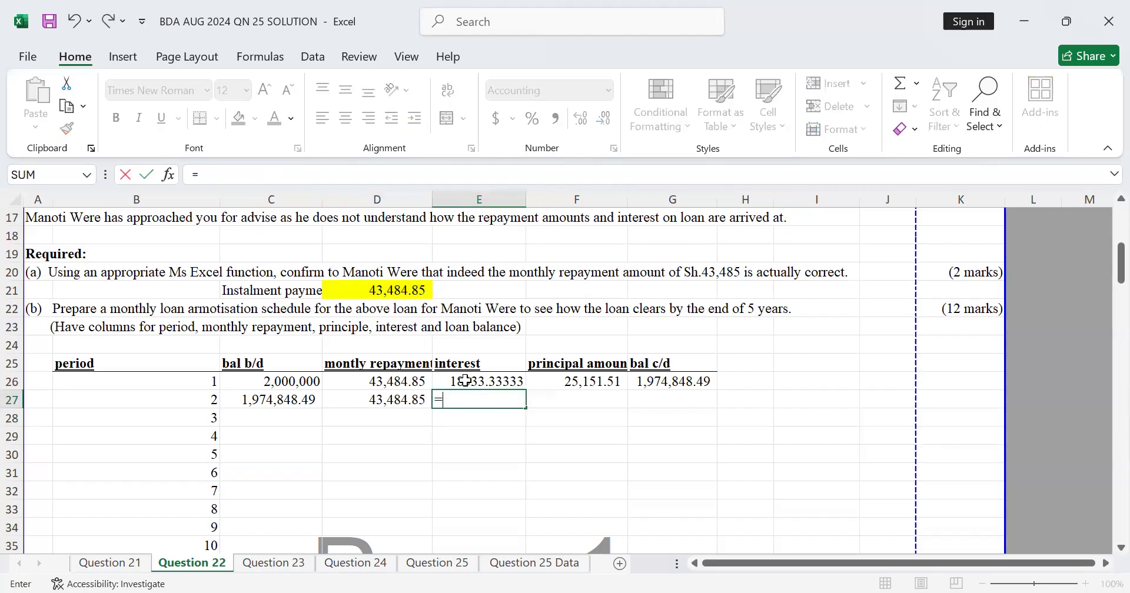
pyautogui.click(300, 400)
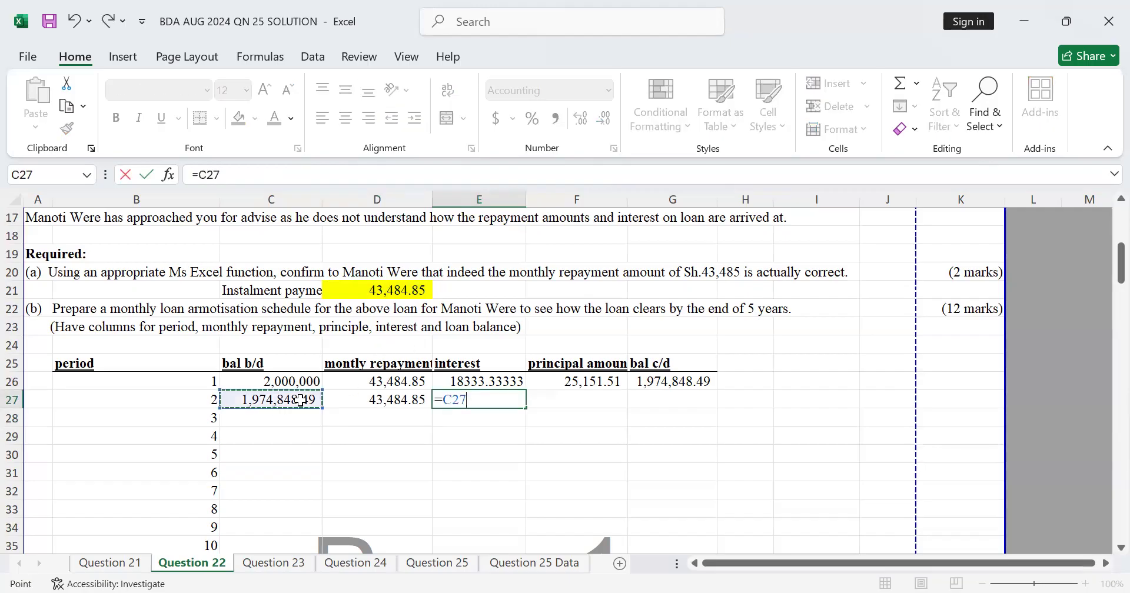
pyautogui.scroll(3, 372, 357)
pyautogui.click(412, 243)
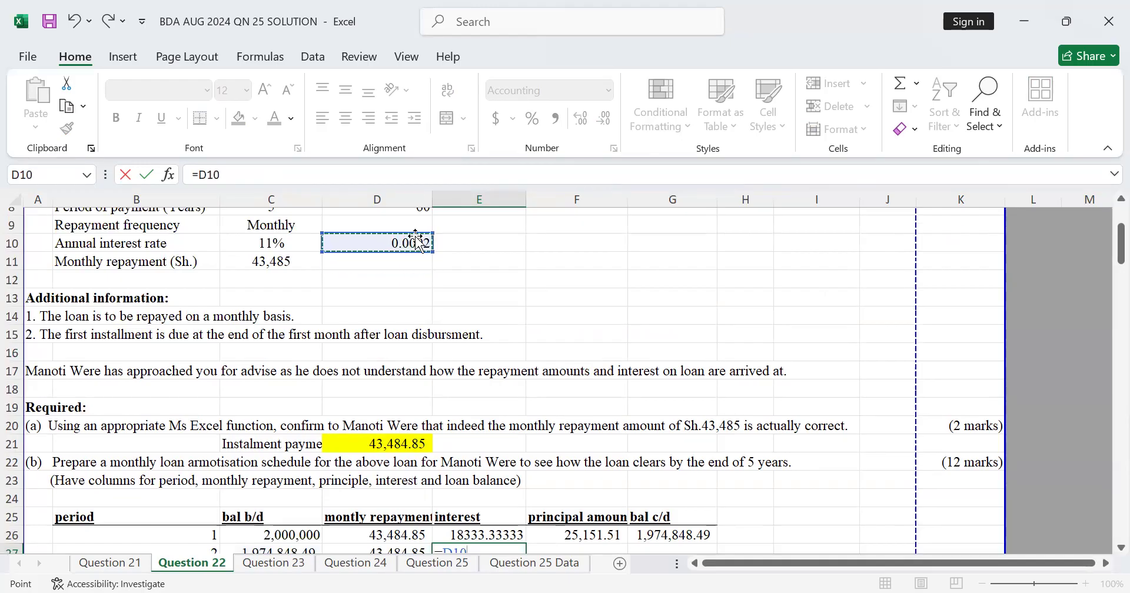
pyautogui.scroll(-3, 415, 235)
pyautogui.press('F4')
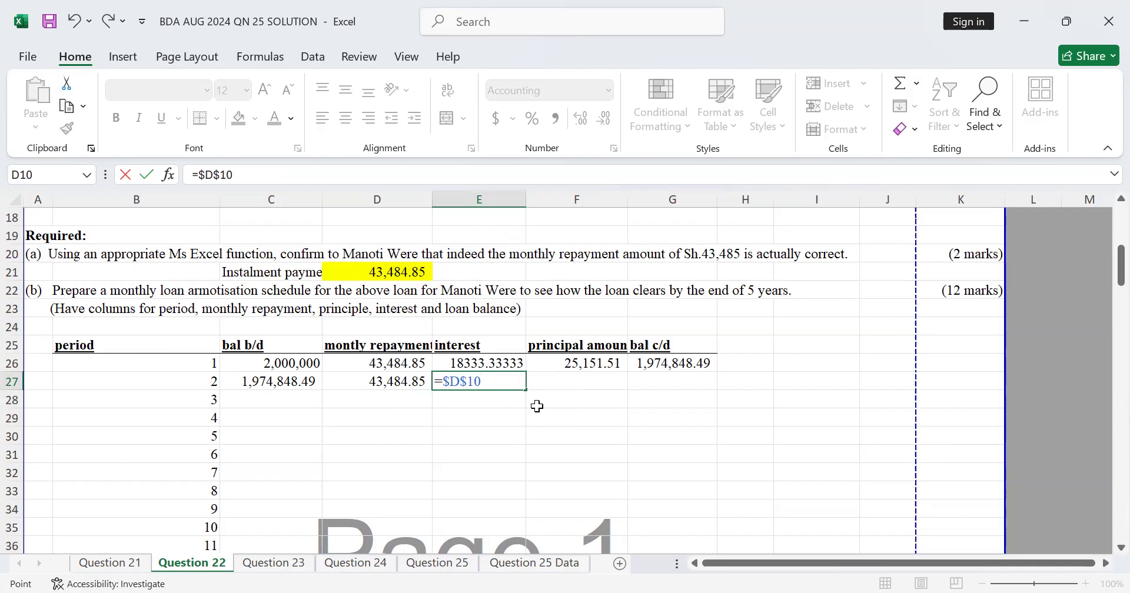
pyautogui.write('*')
pyautogui.scroll(1, 452, 298)
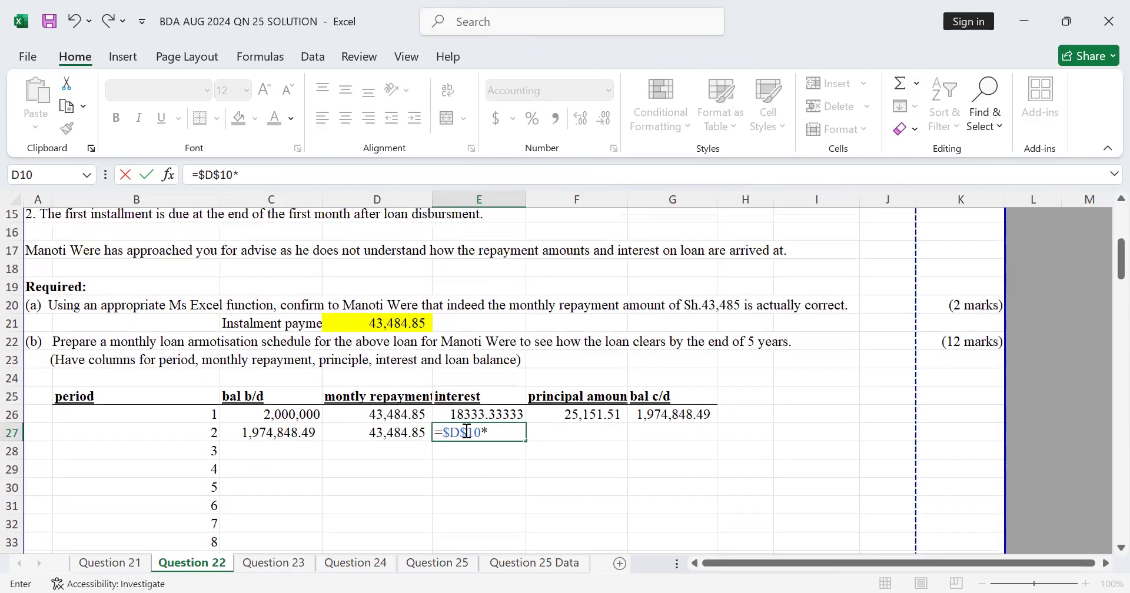
pyautogui.scroll(2, 471, 405)
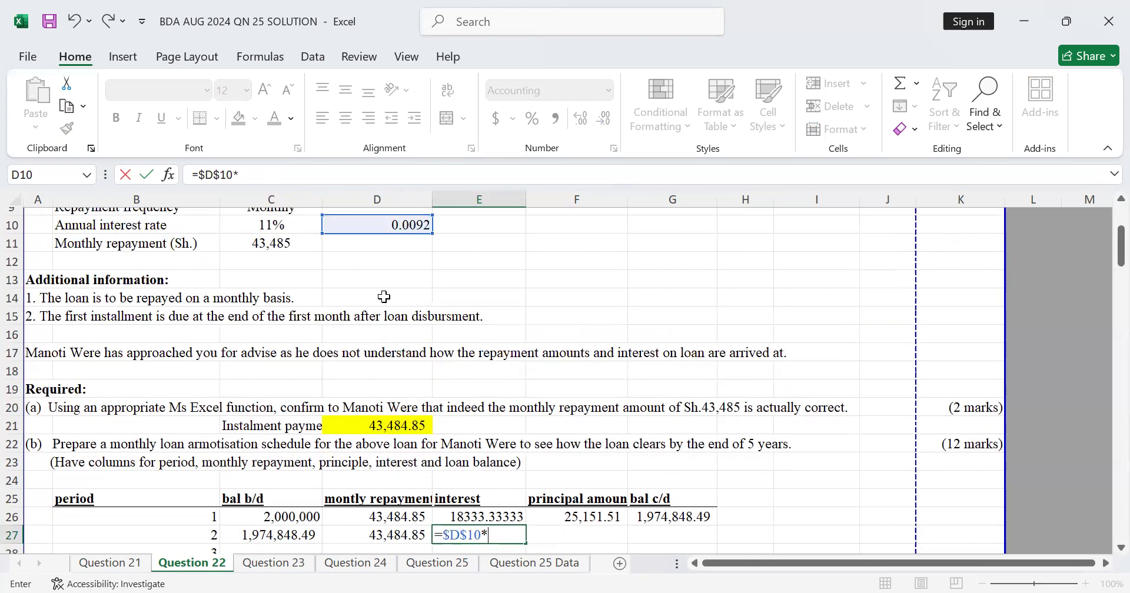
pyautogui.scroll(-2, 308, 436)
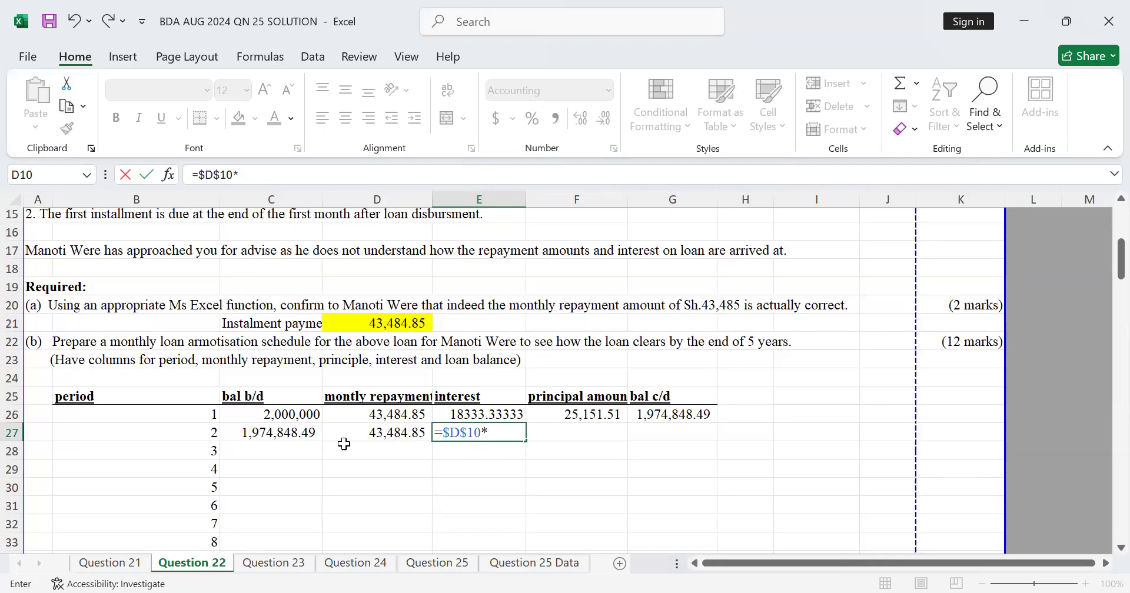
pyautogui.click(292, 432)
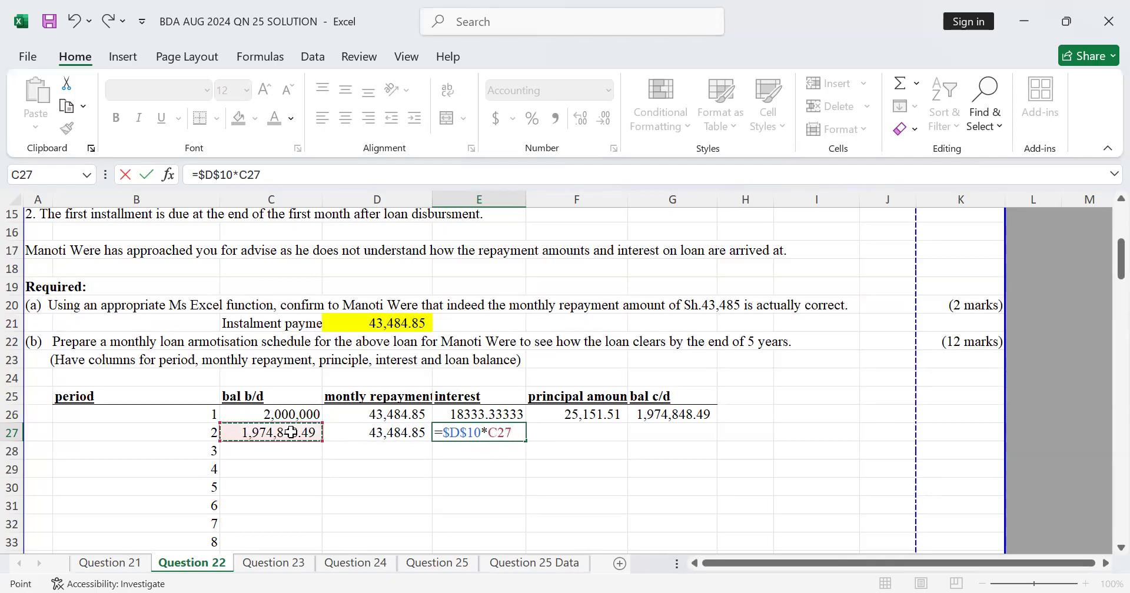
pyautogui.press('Return')
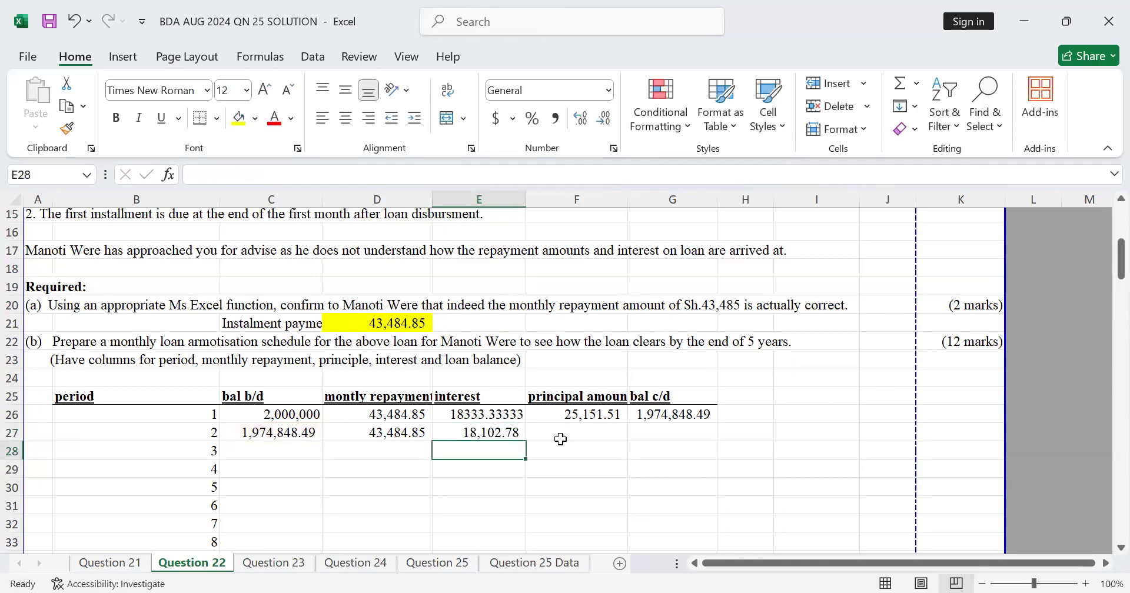
# Calculate the period 2 principal amount in F27 as repayment minus interest, =D27-E27
pyautogui.click(537, 419)
pyautogui.click(549, 434)
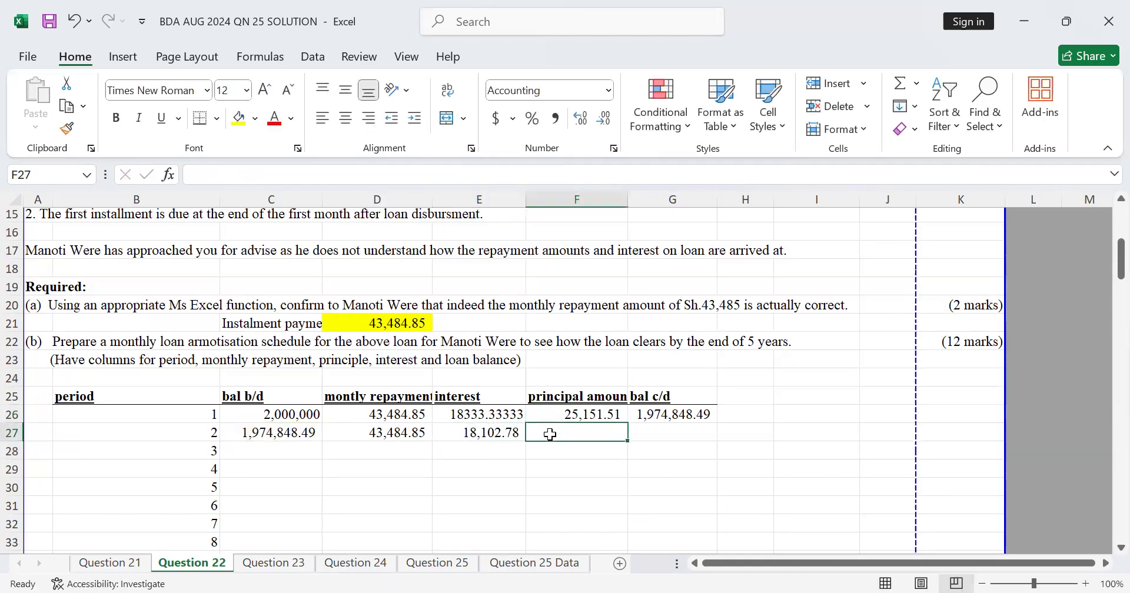
pyautogui.write('=')
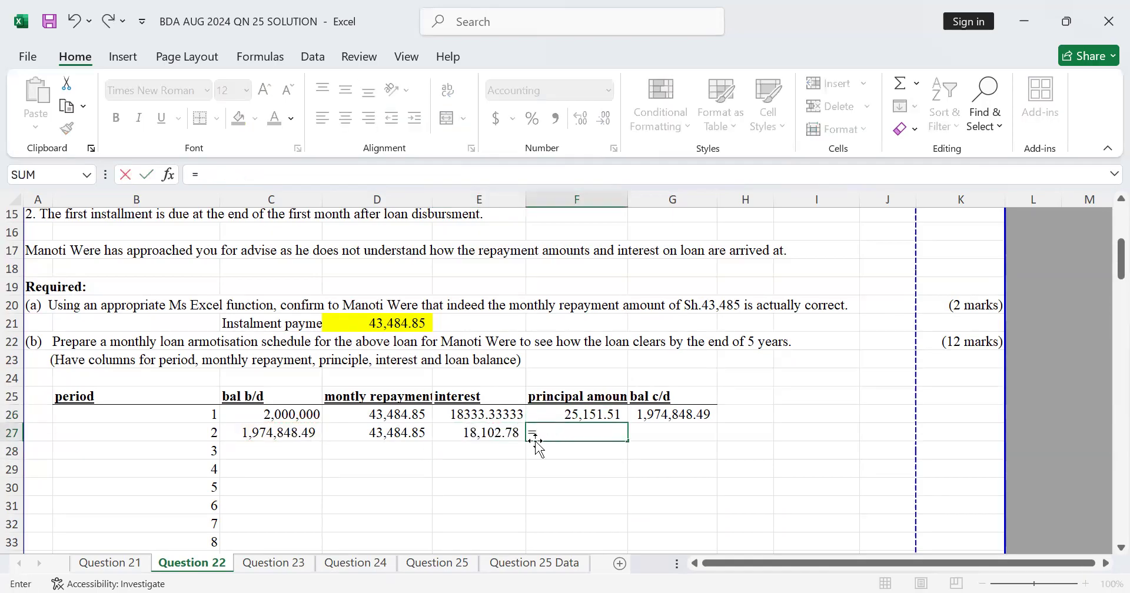
pyautogui.click(402, 432)
pyautogui.write('=')
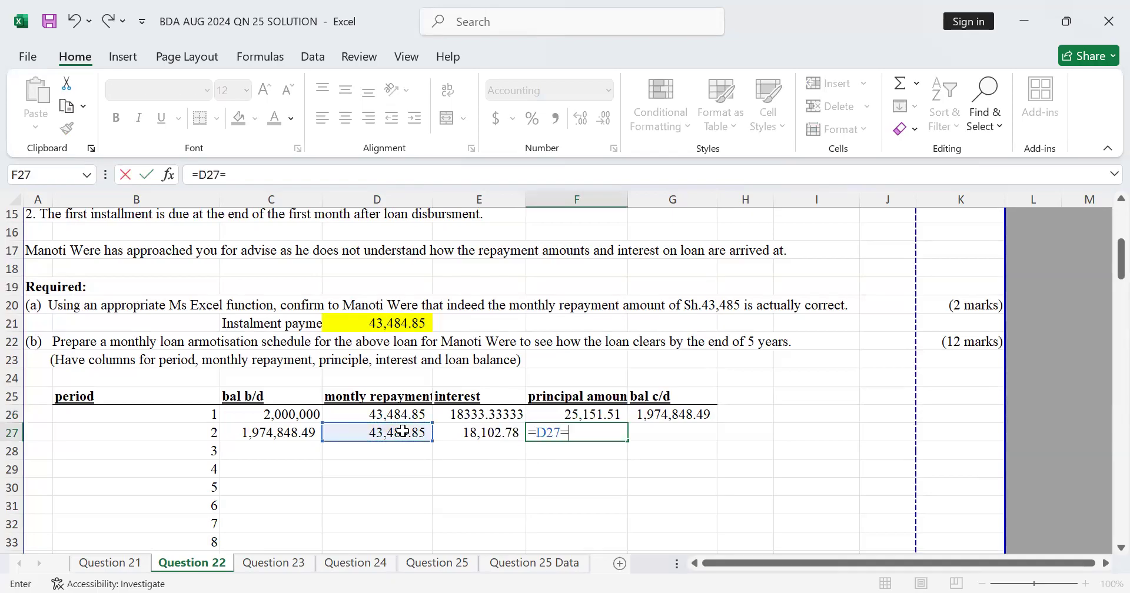
pyautogui.click(476, 431)
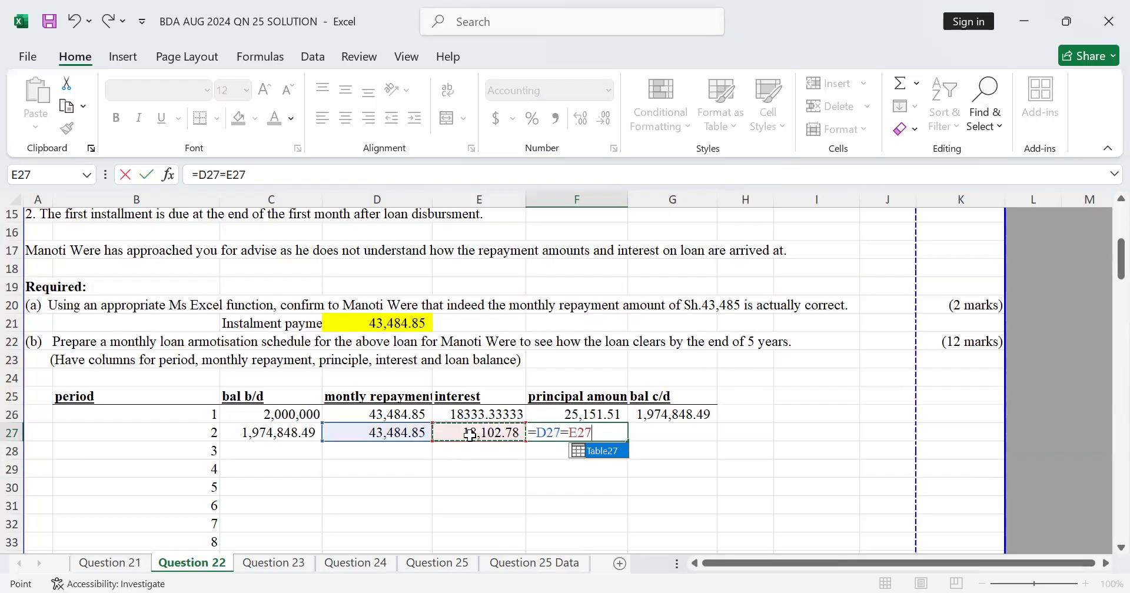
pyautogui.click(567, 432)
pyautogui.press('BackSpace')
pyautogui.write('-')
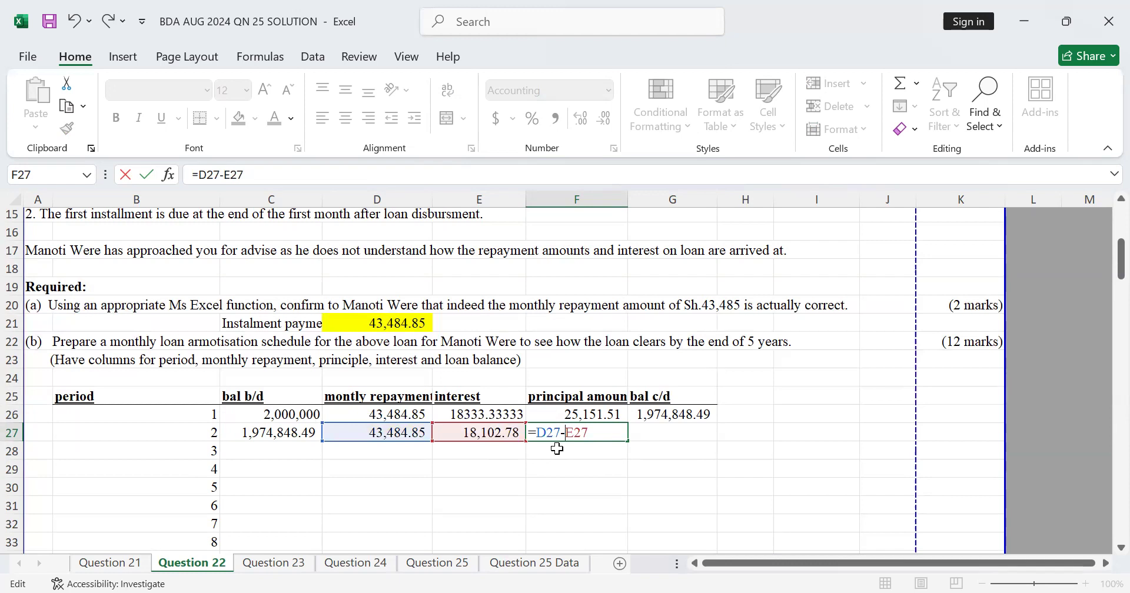
pyautogui.press('Return')
# Calculate the period 2 closing balance in G27 as opening balance minus principal, =C27-F27
pyautogui.click(651, 435)
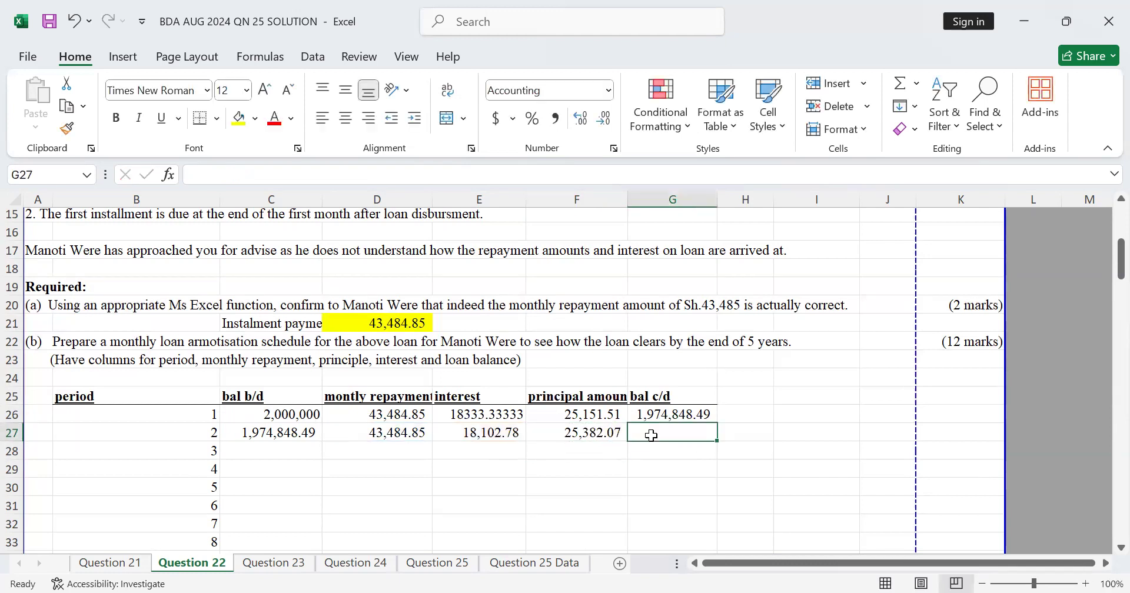
pyautogui.write('=')
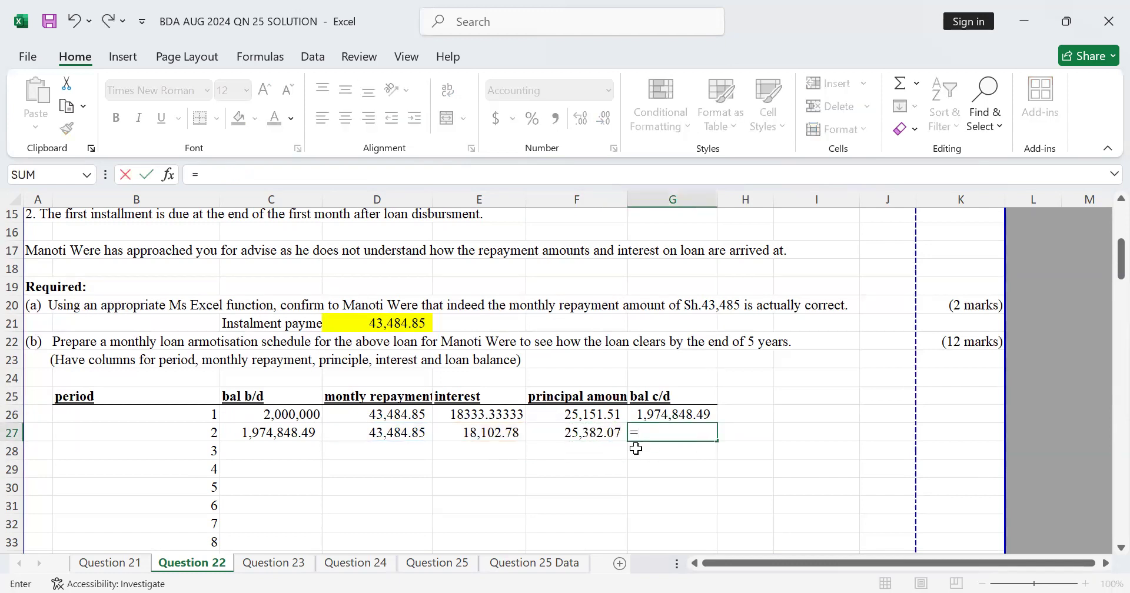
pyautogui.click(290, 434)
pyautogui.write('=')
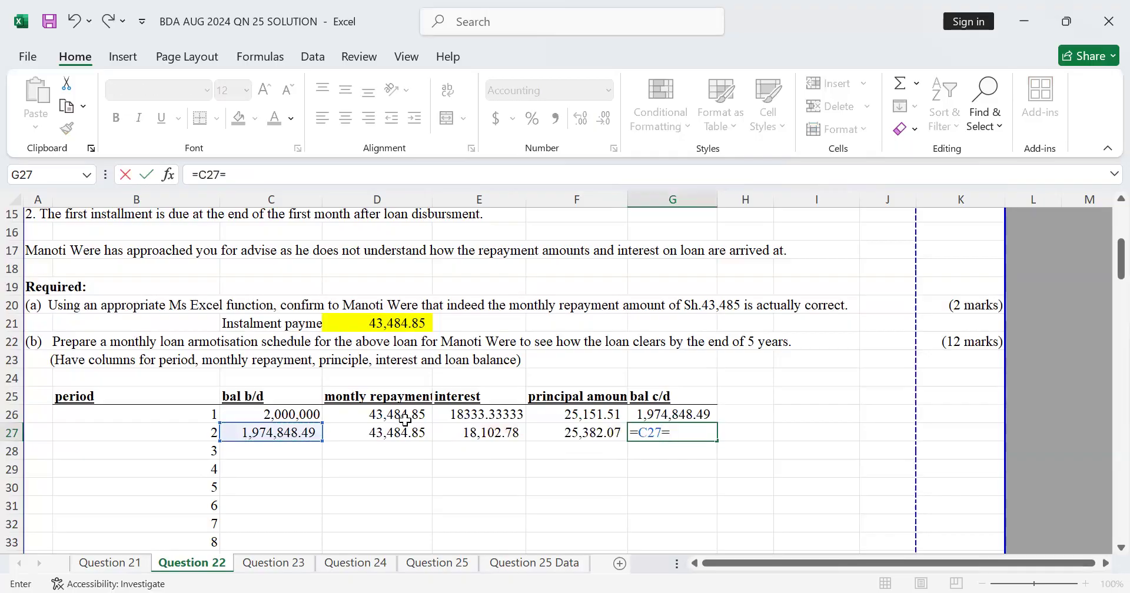
pyautogui.click(609, 436)
pyautogui.press('Return')
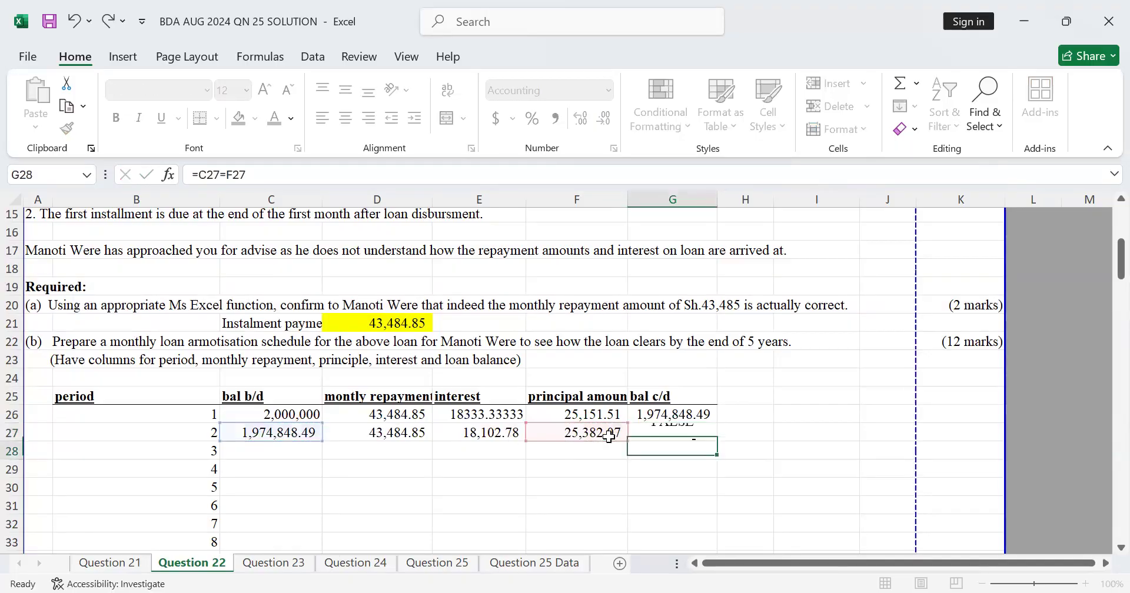
pyautogui.doubleClick(660, 436)
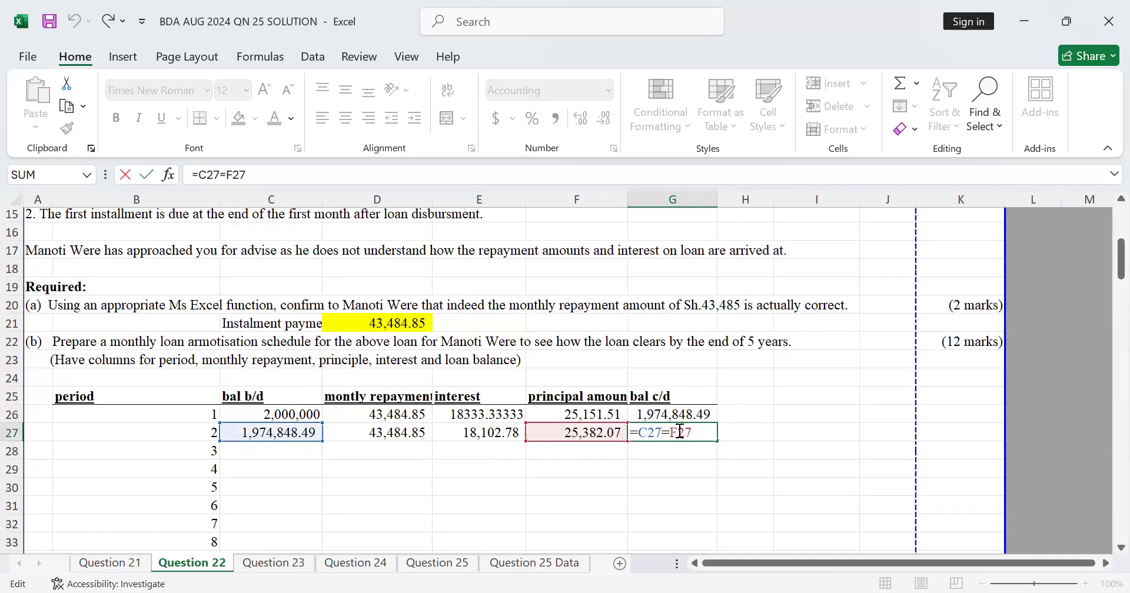
pyautogui.click(672, 432)
pyautogui.press('BackSpace')
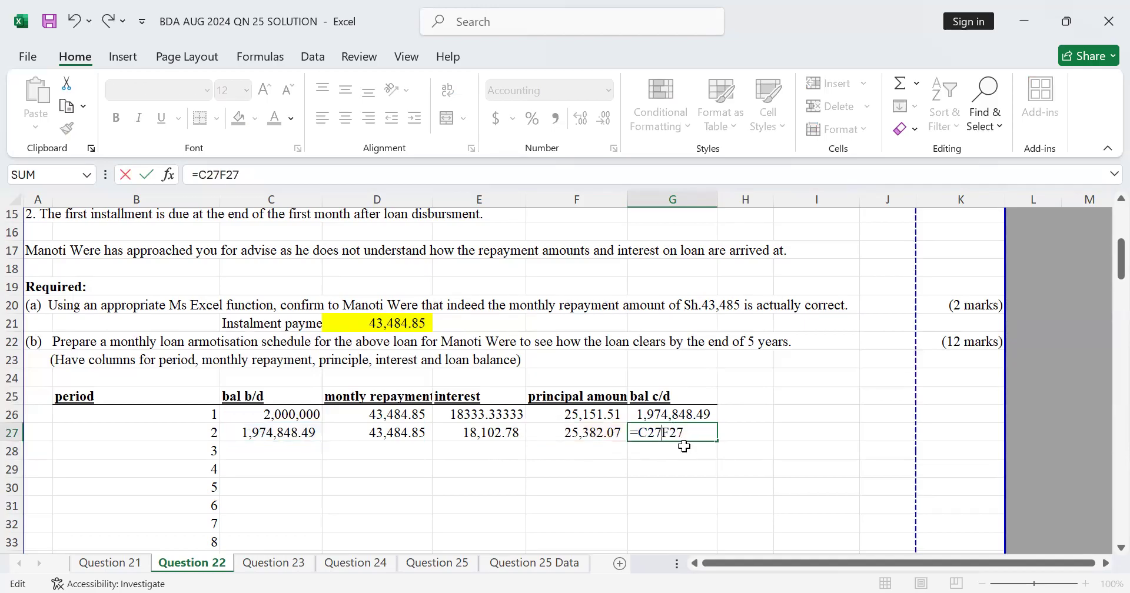
pyautogui.write('-')
pyautogui.press('Return')
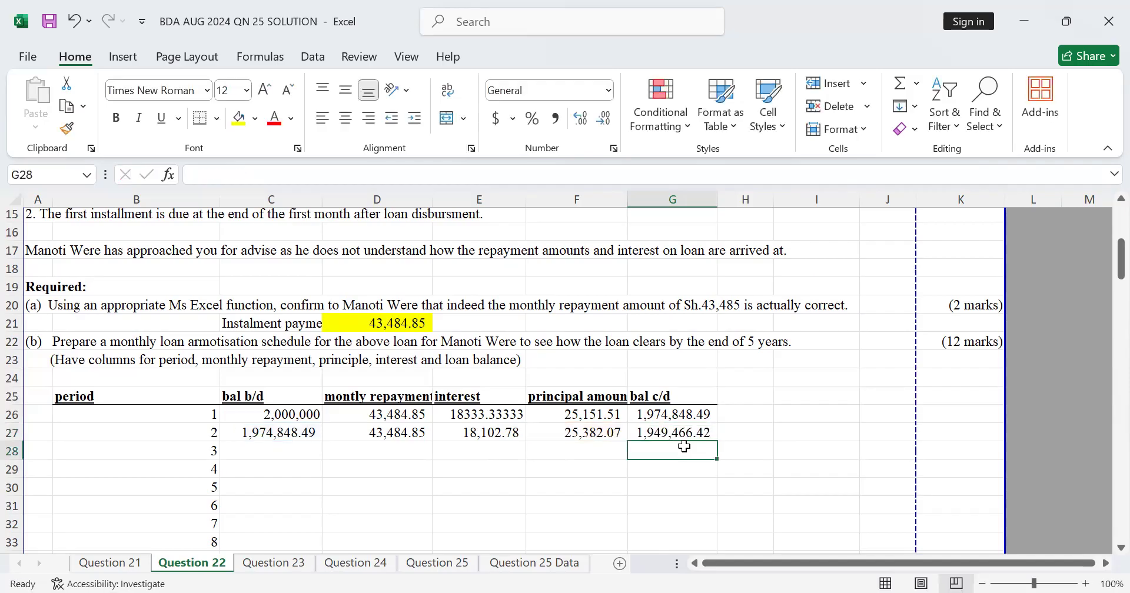
# Fill the period 2 formulas in C27:G27 down through period 60 in row 85
pyautogui.click(274, 430)
pyautogui.moveTo(351, 433); pyautogui.dragTo(648, 433)
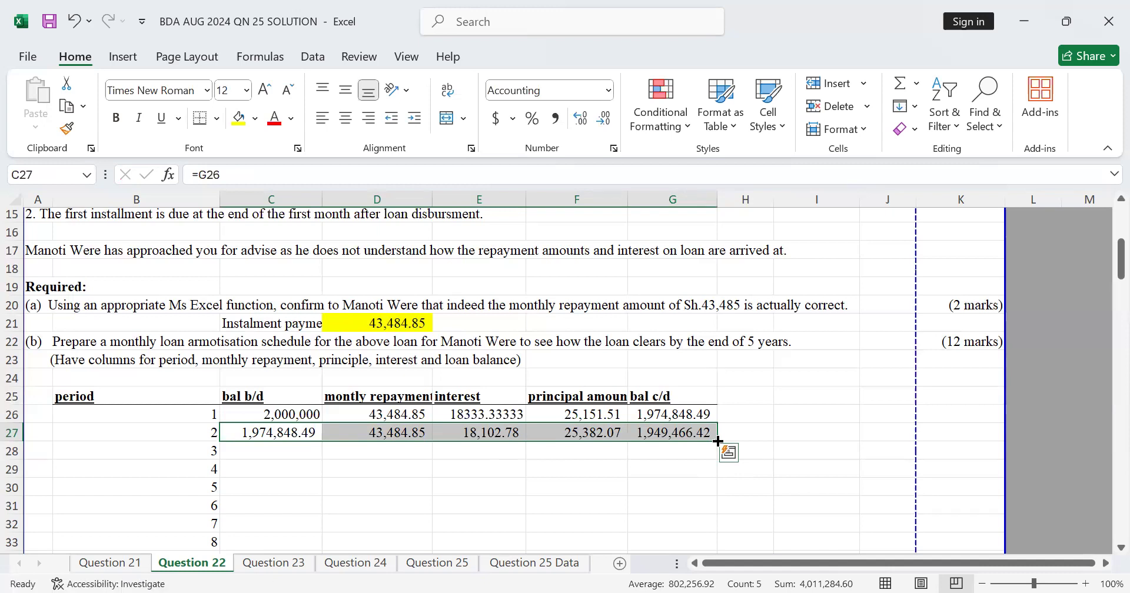
pyautogui.doubleClick(717, 441)
pyautogui.scroll(-7, 718, 440)
pyautogui.scroll(-11, 718, 441)
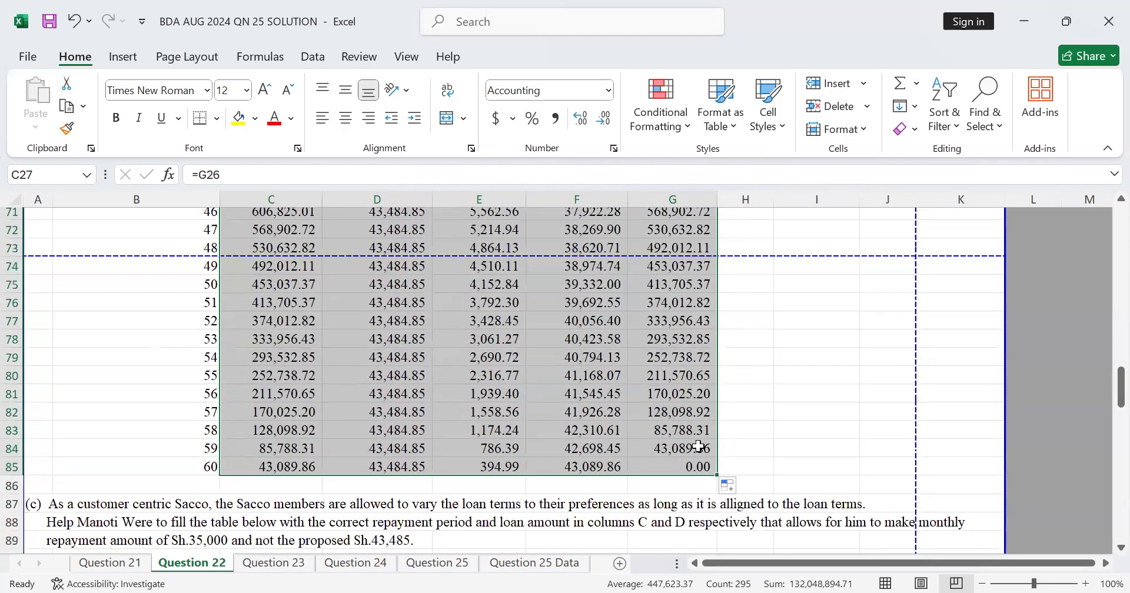
# Check the period 60 closing balance in G85, review the filled schedule, and read the part (c) requirement and its loan comparison table
pyautogui.click(698, 463)
pyautogui.scroll(12, 697, 446)
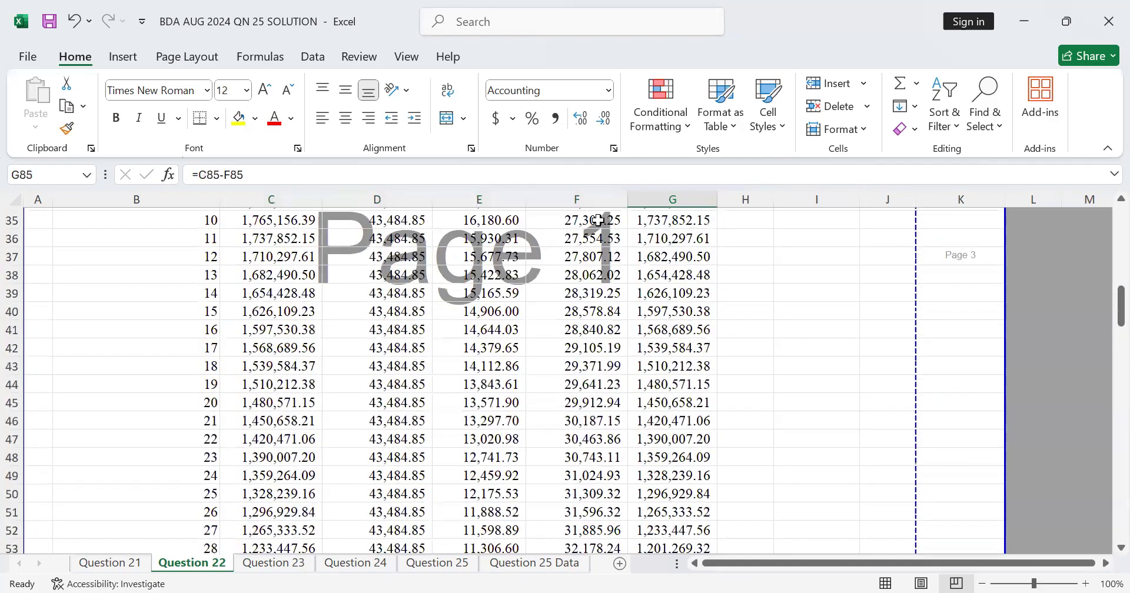
pyautogui.scroll(2, 431, 28)
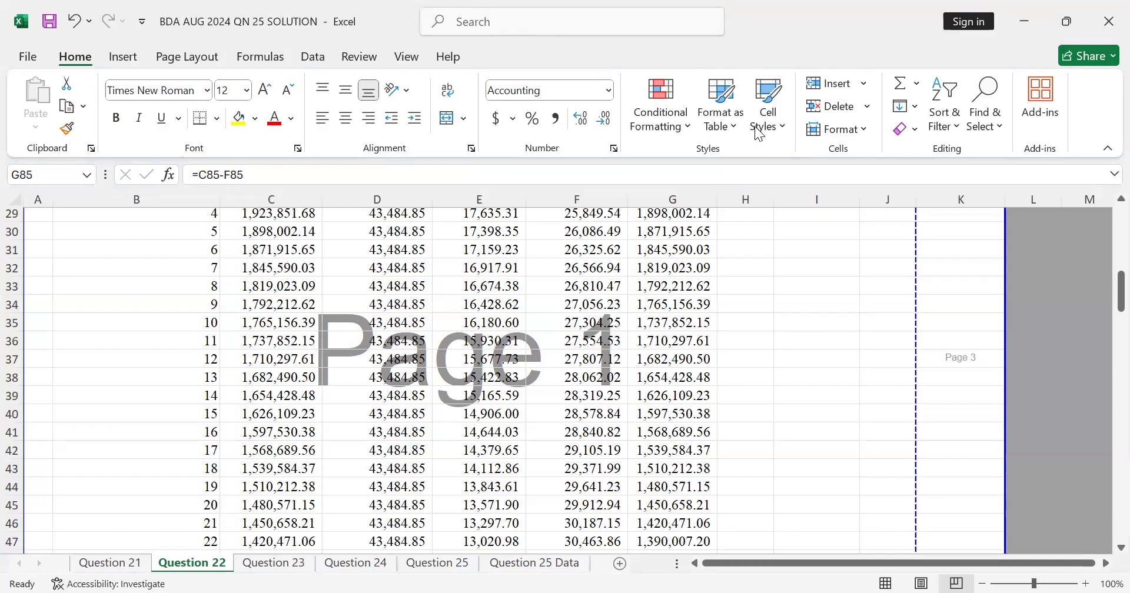
pyautogui.scroll(-17, 440, 449)
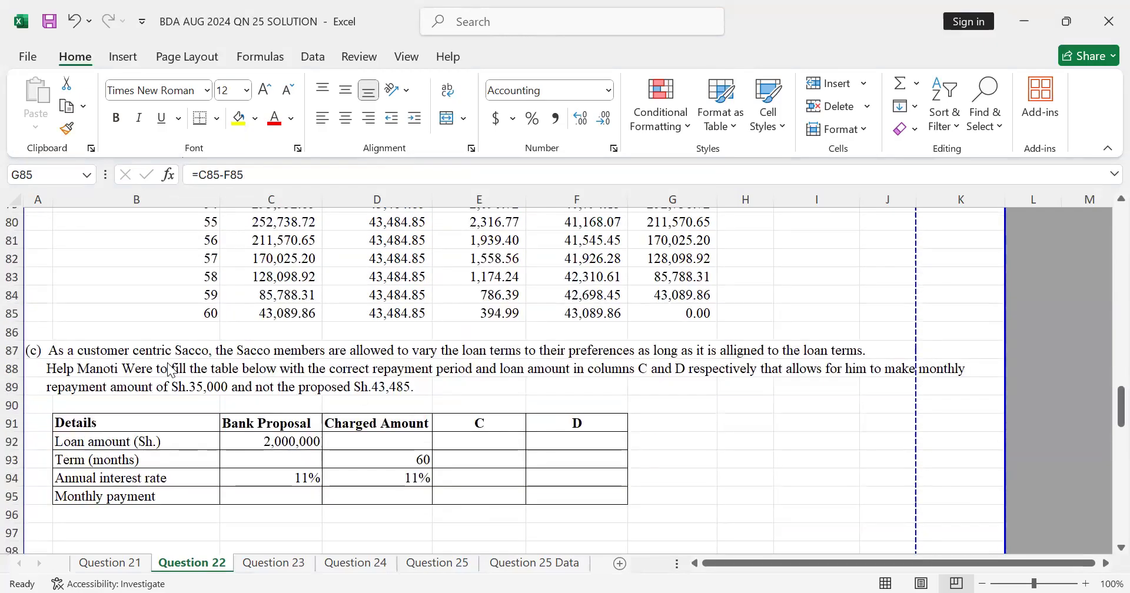
pyautogui.scroll(-2, 171, 370)
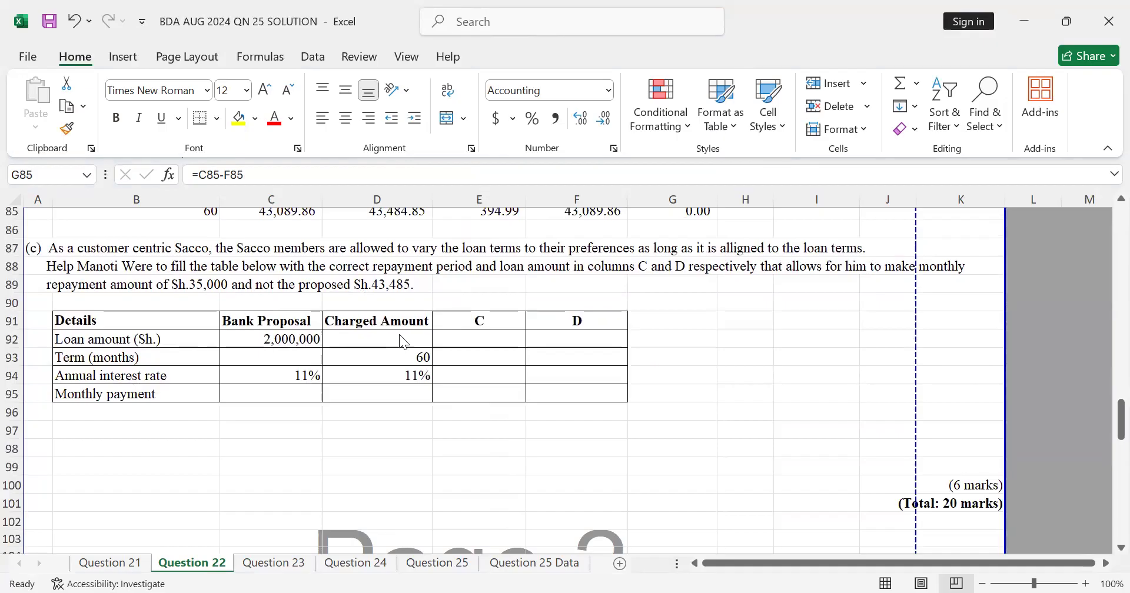
pyautogui.scroll(6, 683, 328)
pyautogui.scroll(12, 765, 274)
pyautogui.scroll(-6, 759, 283)
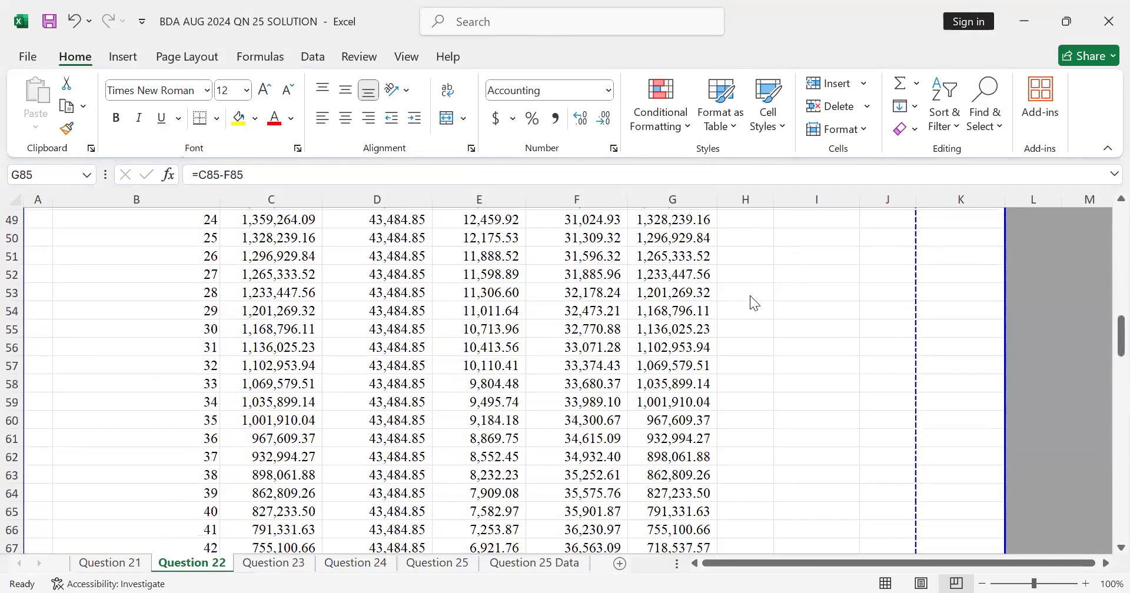
# Enter the note "goal seek" in cell G100 below the part (c) loan terms table
pyautogui.scroll(-13, 753, 301)
pyautogui.scroll(4, 291, 514)
pyautogui.scroll(-2, 306, 506)
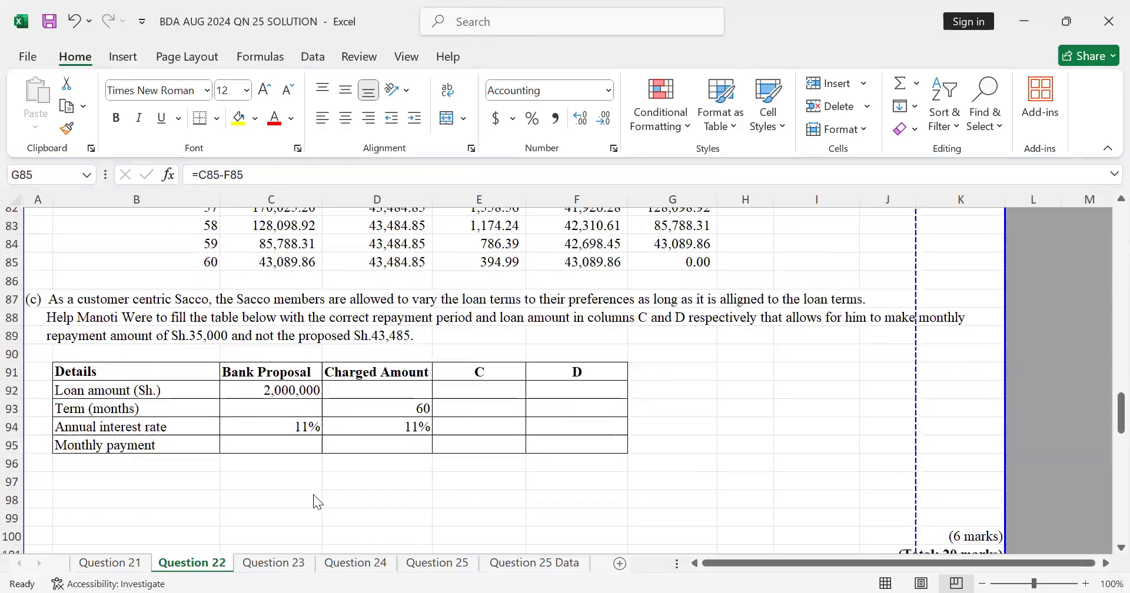
pyautogui.scroll(-1, 316, 502)
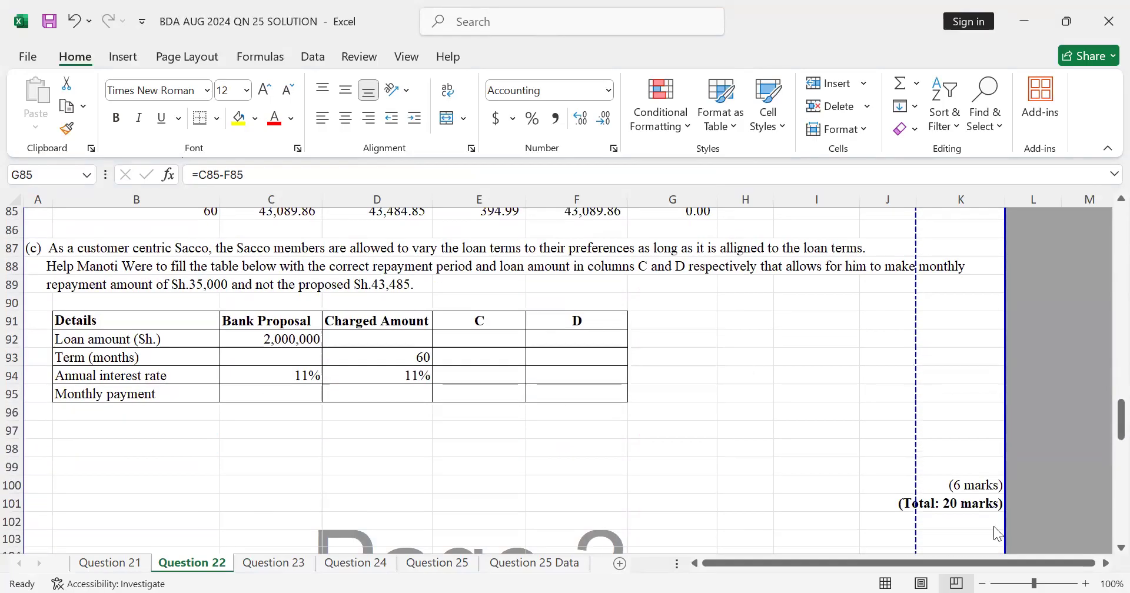
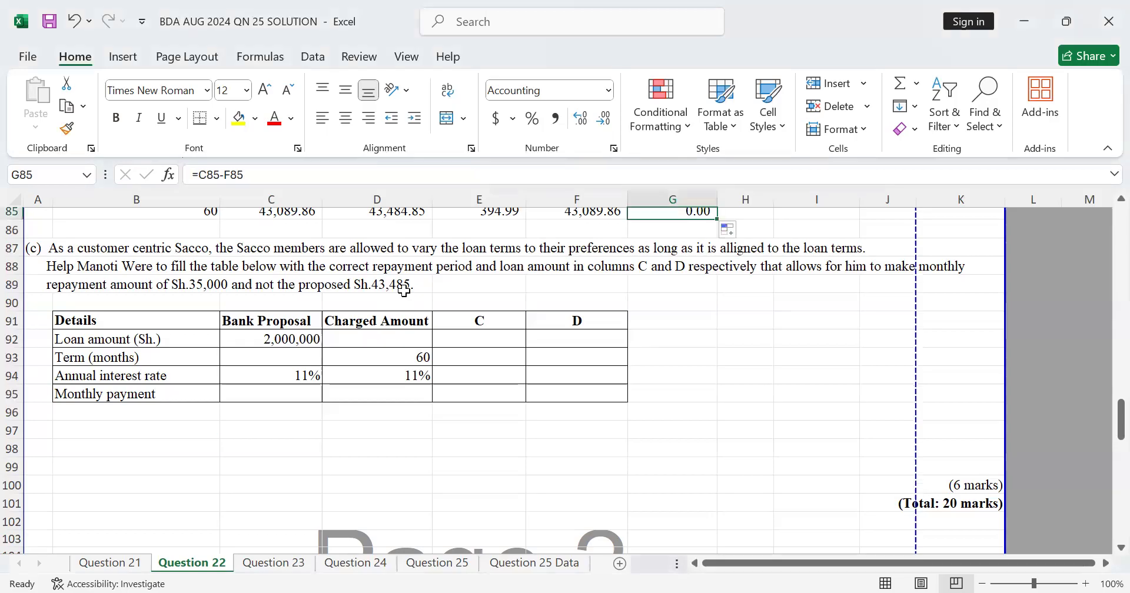
pyautogui.scroll(2, 403, 290)
pyautogui.scroll(-4, 677, 277)
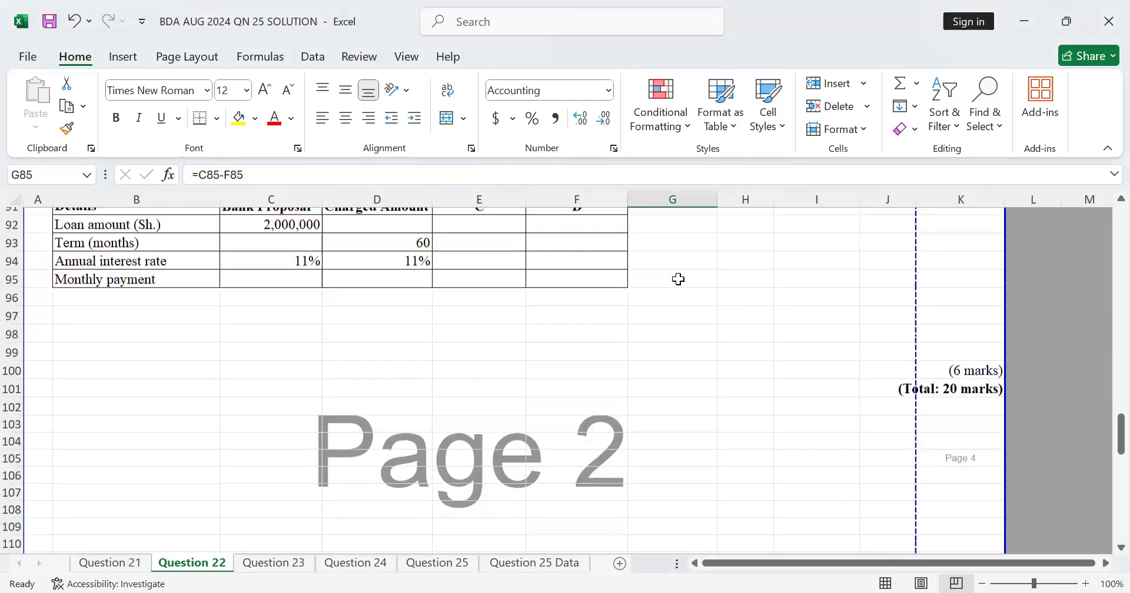
pyautogui.scroll(1, 678, 279)
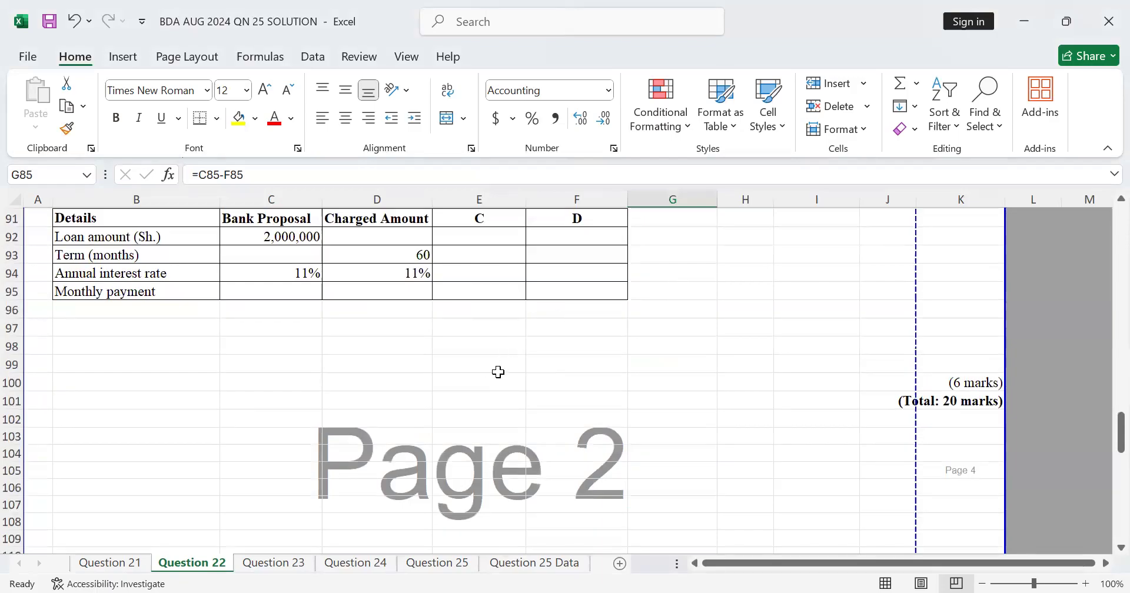
pyautogui.click(671, 374)
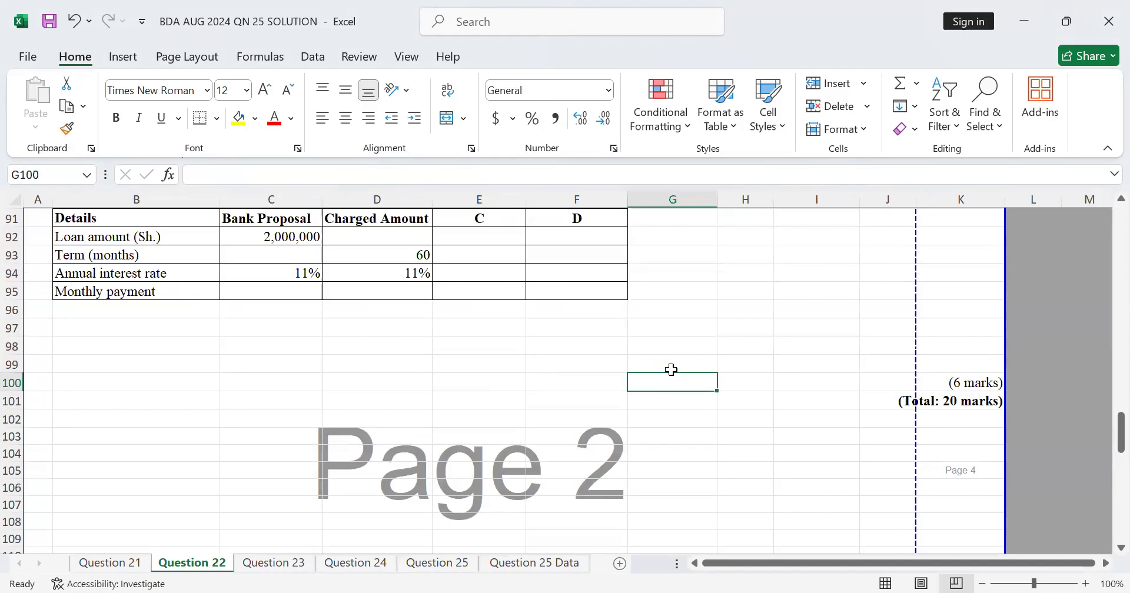
pyautogui.write('goal')
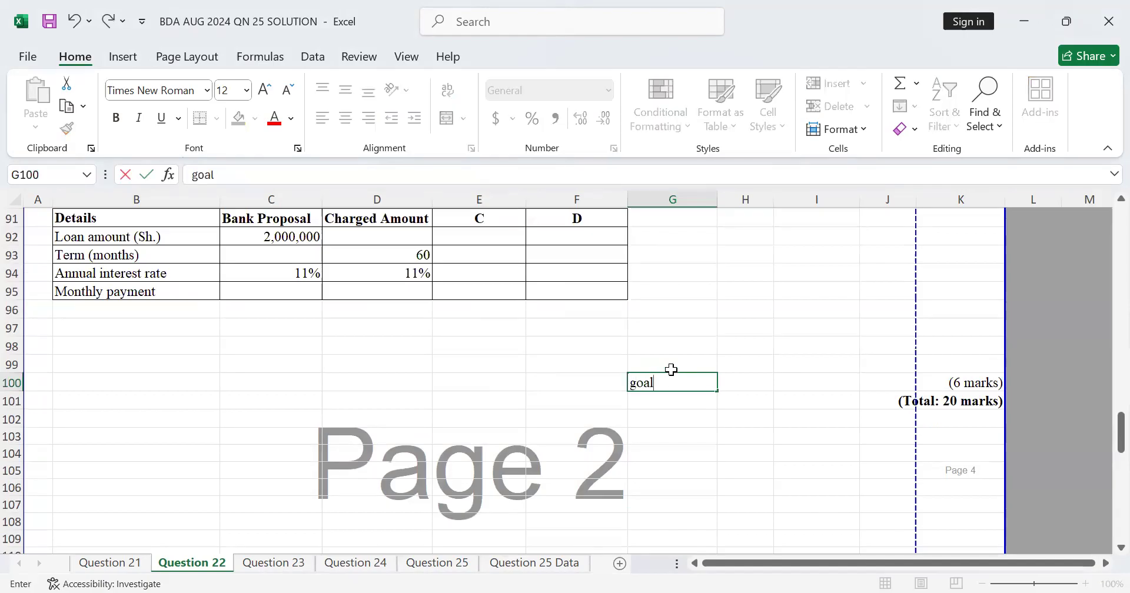
pyautogui.write(' see')
pyautogui.scroll(3, 647, 383)
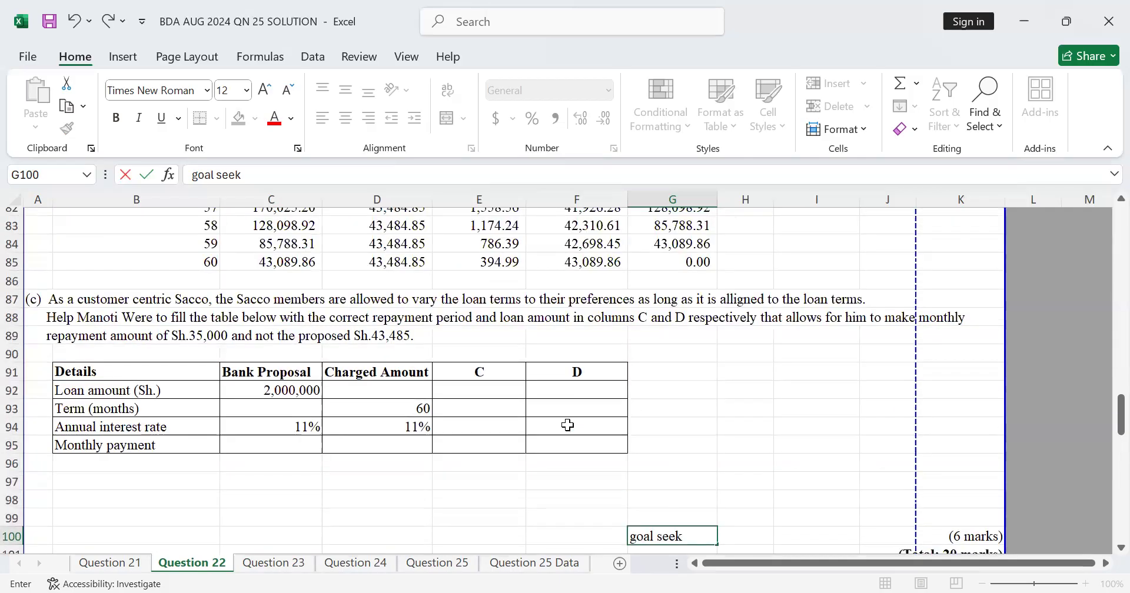
pyautogui.click(215, 340)
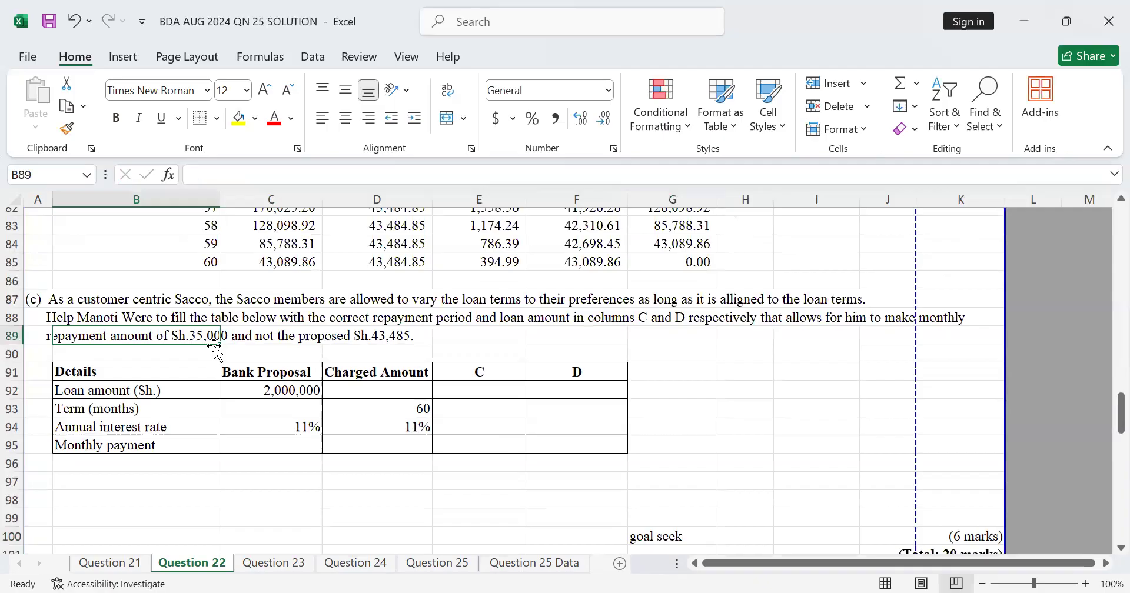
# Copy the original loan terms in B7:D11 and paste them as values only, starting at B100 below the part (c) table
pyautogui.scroll(1, 674, 352)
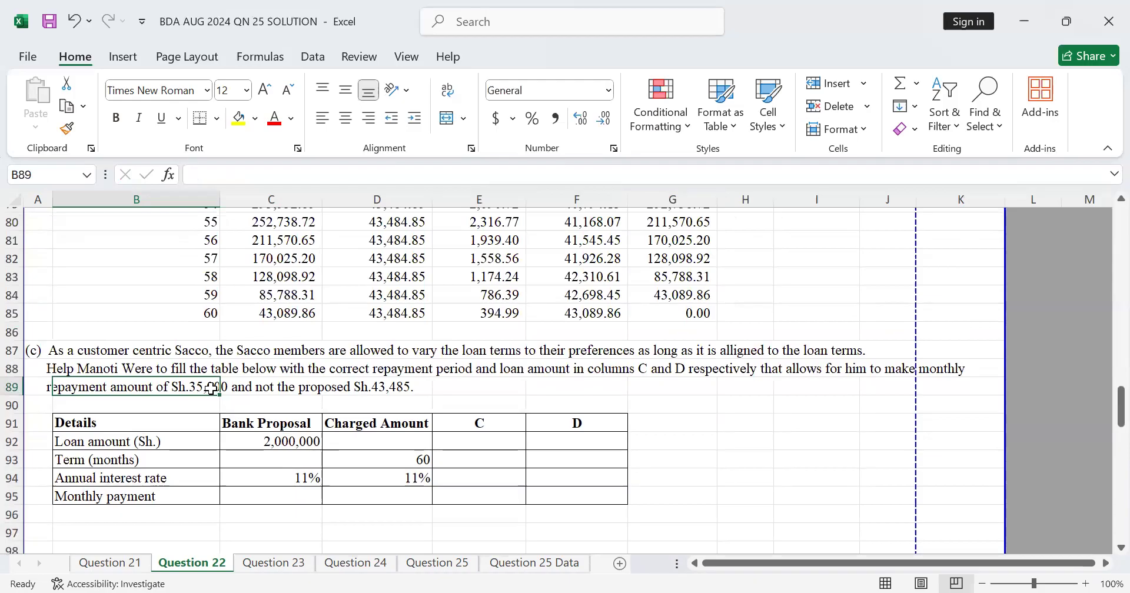
pyautogui.scroll(-1, 211, 388)
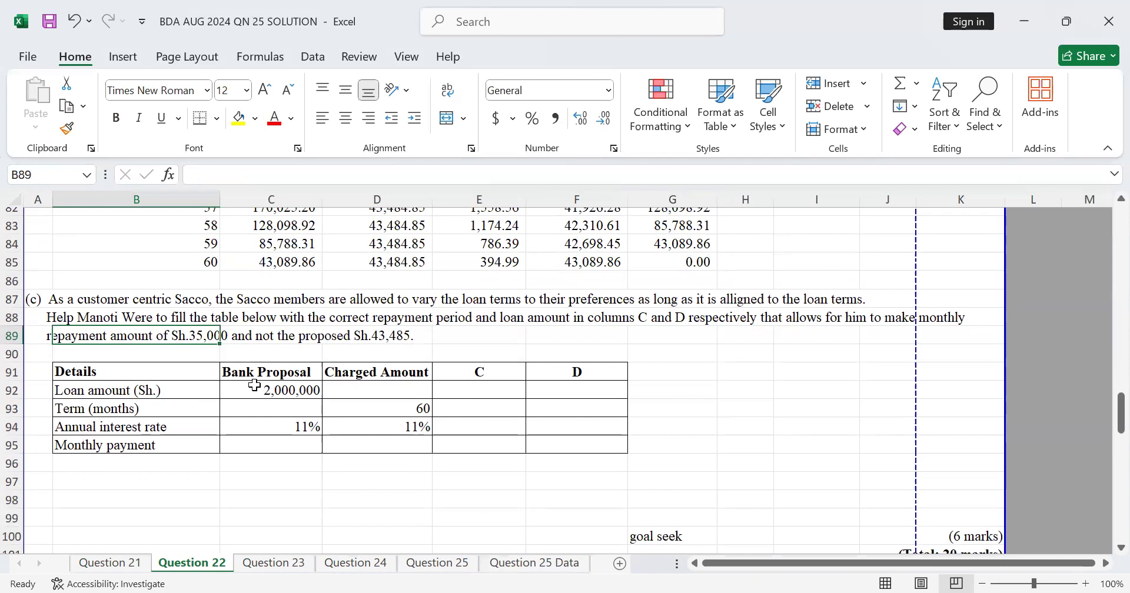
pyautogui.scroll(6, 254, 385)
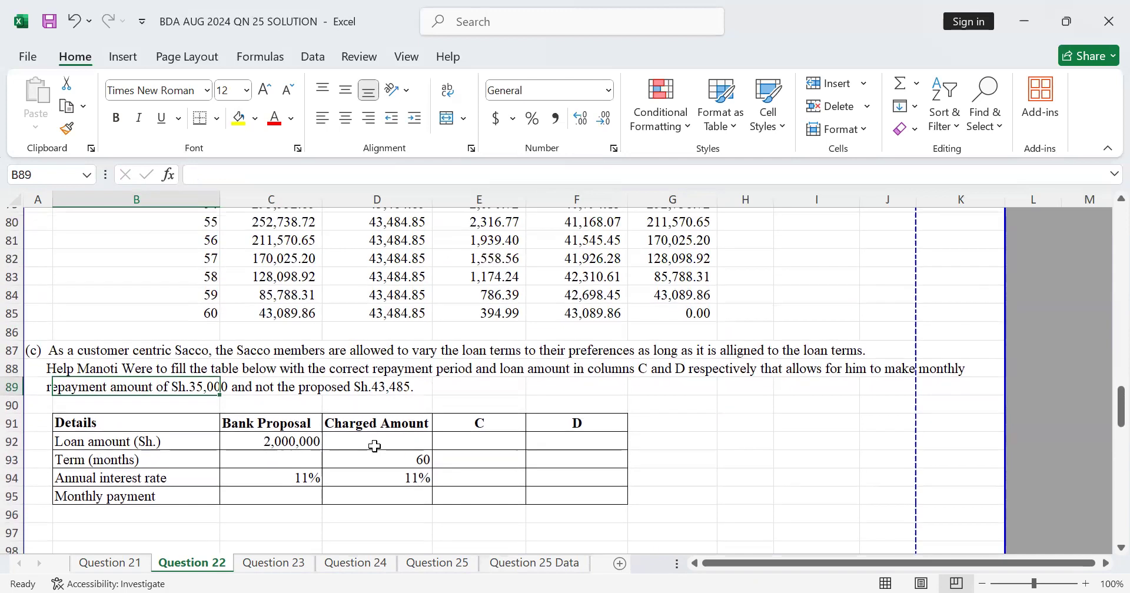
pyautogui.scroll(20, 456, 384)
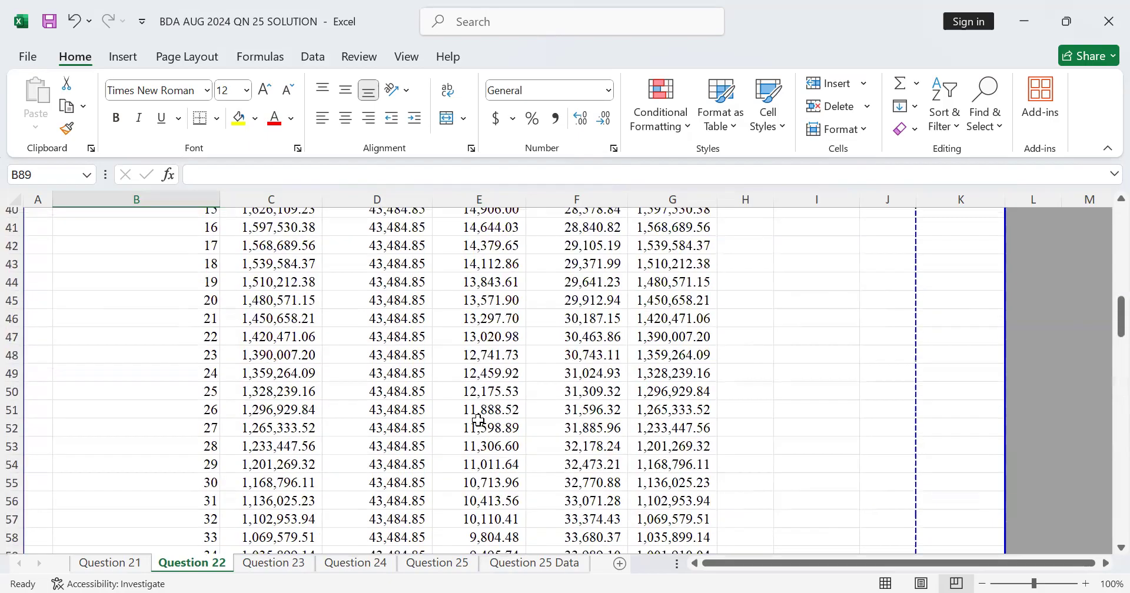
pyautogui.scroll(1, 481, 420)
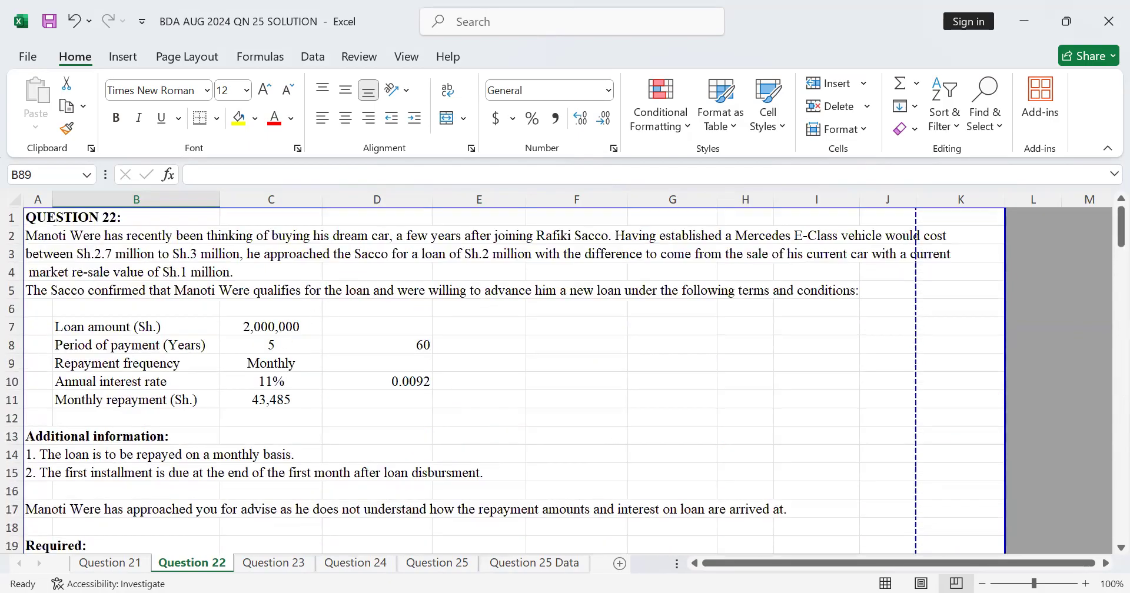
pyautogui.moveTo(53, 318)
pyautogui.mouseDown()
pyautogui.moveTo(403, 371)
pyautogui.moveTo(421, 386)
pyautogui.moveTo(417, 406)
pyautogui.mouseUp()
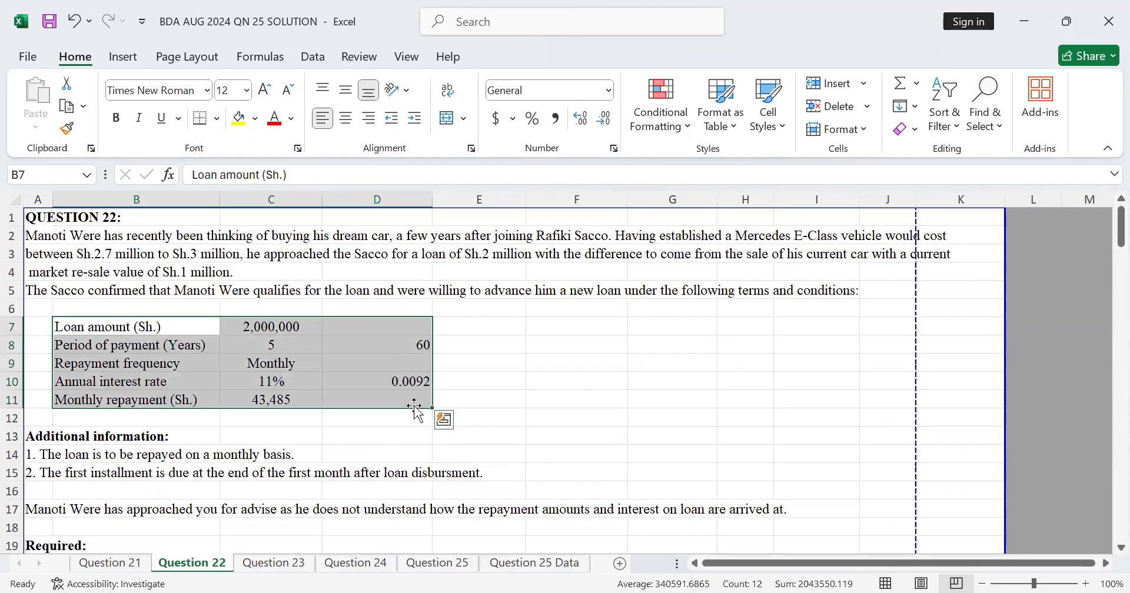
pyautogui.rightClick(472, 322)
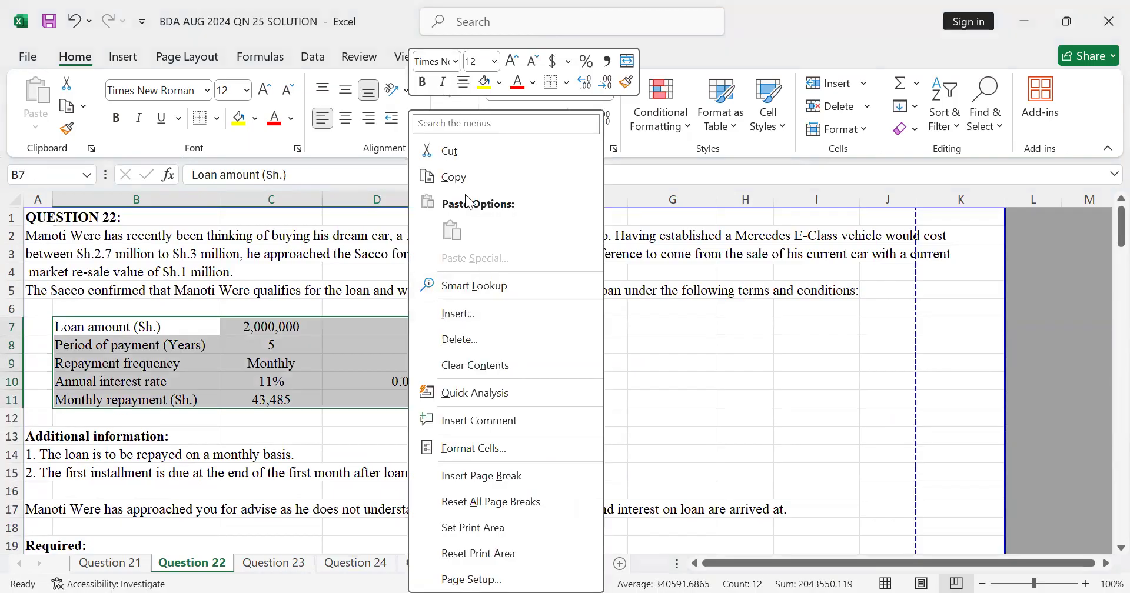
pyautogui.click(466, 179)
pyautogui.scroll(-20, 390, 425)
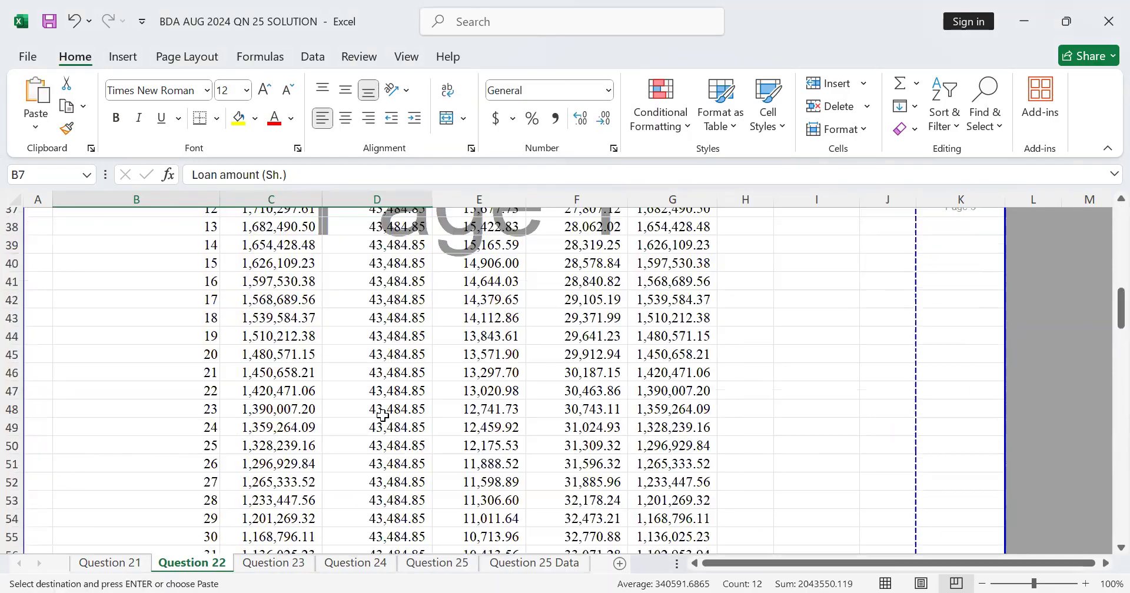
pyautogui.scroll(-11, 390, 425)
pyautogui.scroll(2, 390, 425)
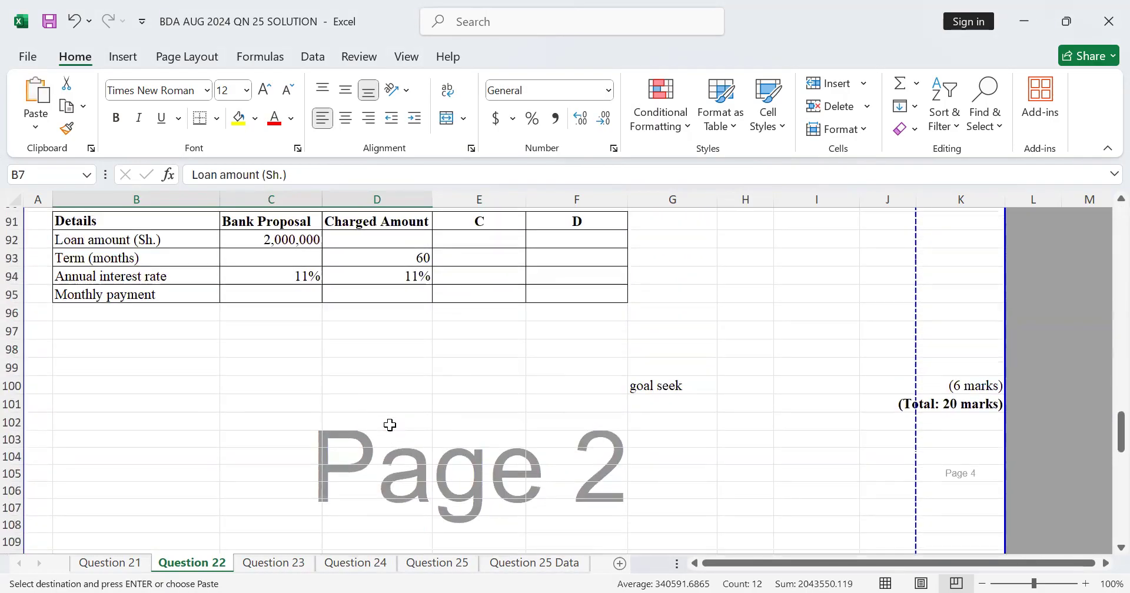
pyautogui.click(180, 390)
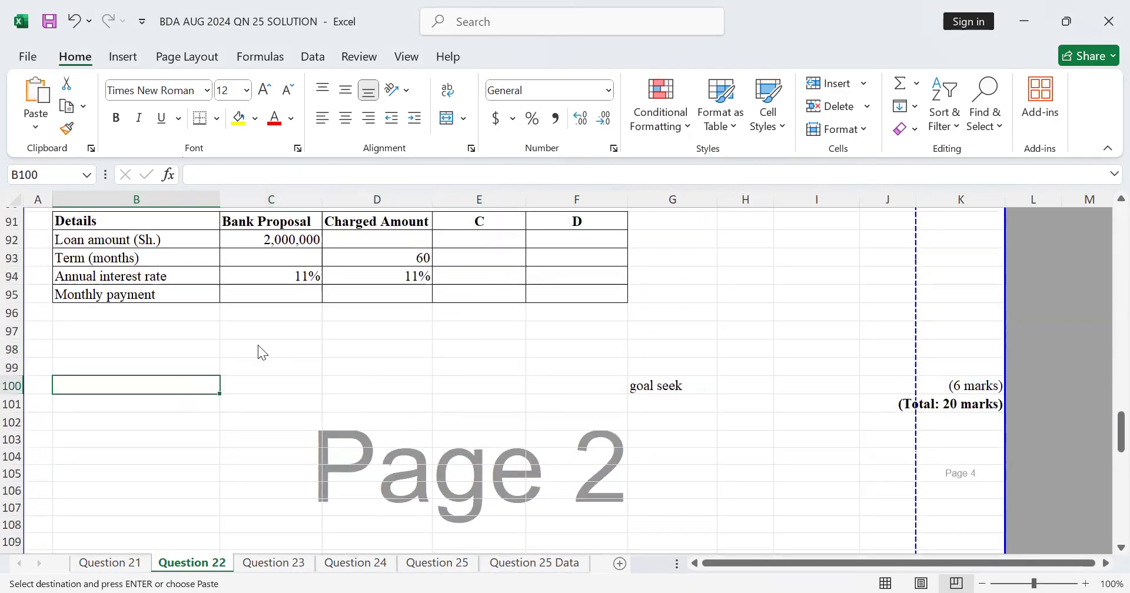
pyautogui.rightClick(183, 386)
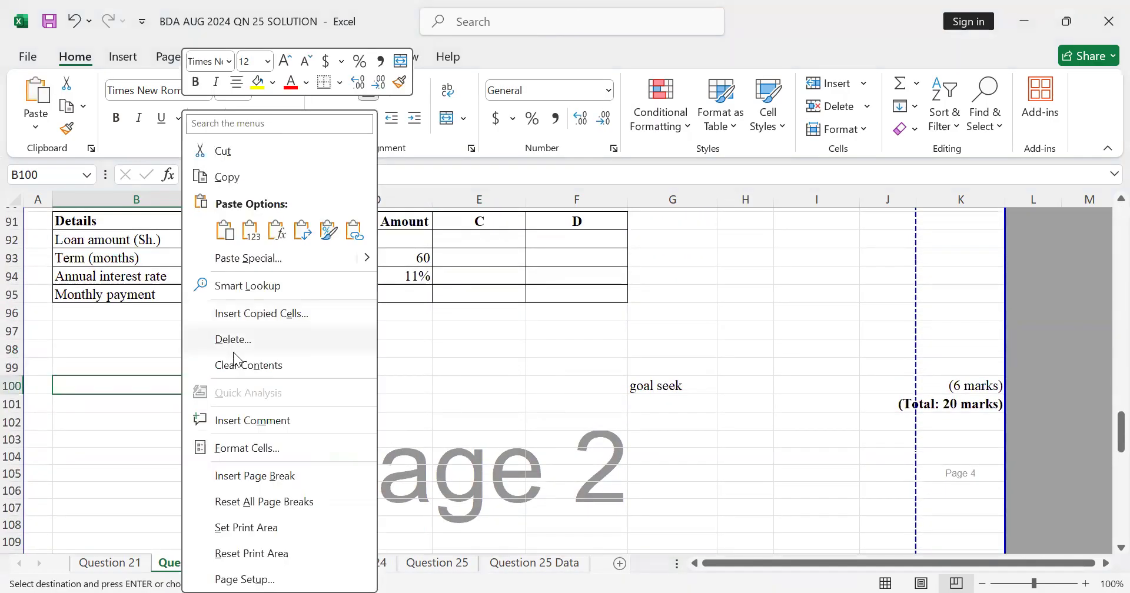
pyautogui.click(250, 231)
pyautogui.click(471, 408)
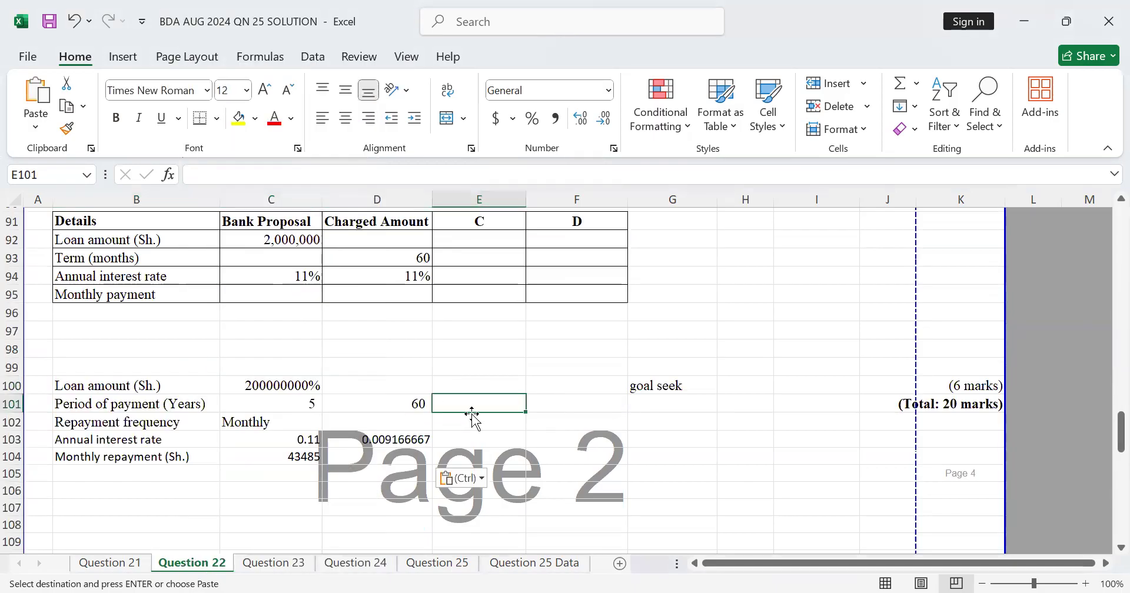
# Format the pasted monthly interest rate in D103 to show four decimal places
pyautogui.scroll(-3, 472, 413)
pyautogui.click(412, 285)
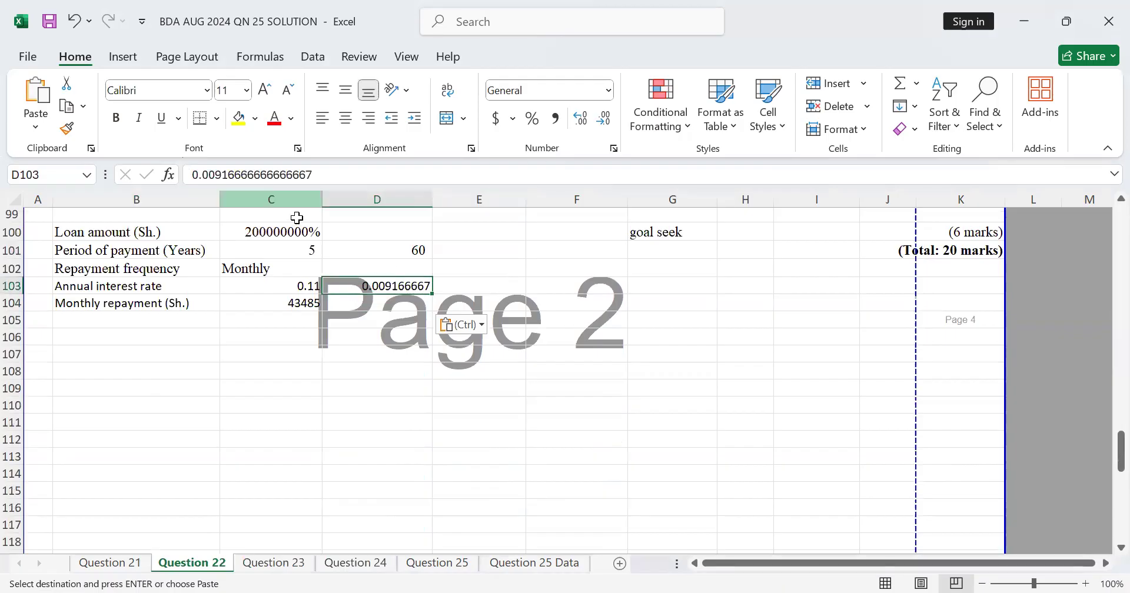
pyautogui.scroll(2, 297, 218)
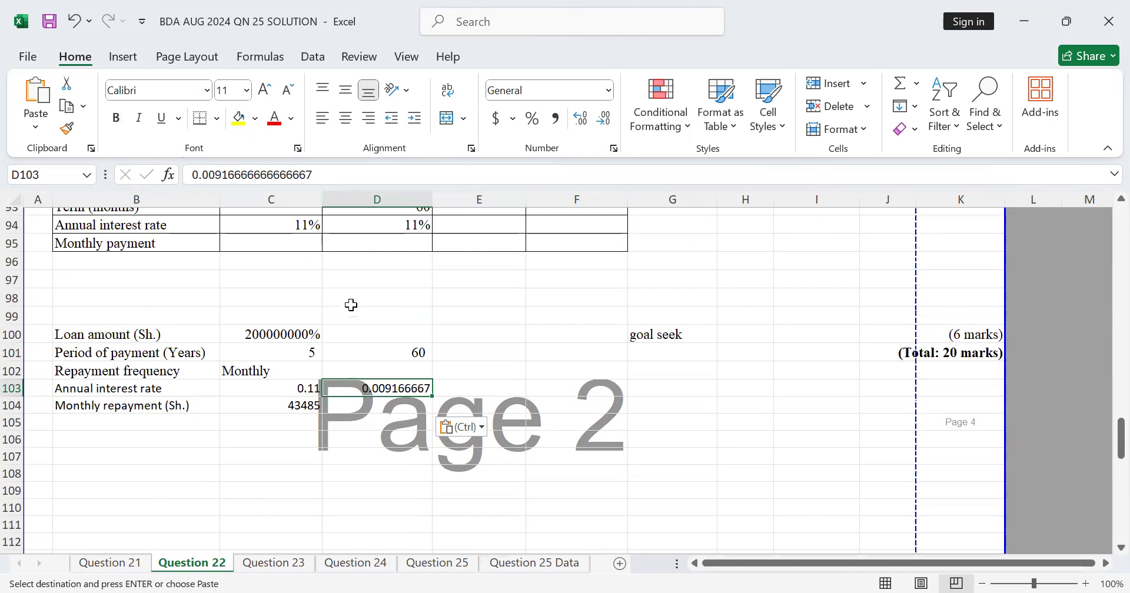
pyautogui.click(580, 120)
pyautogui.click(604, 121)
pyautogui.click(604, 121)
pyautogui.click(604, 121)
pyautogui.click(604, 121)
pyautogui.click(604, 121)
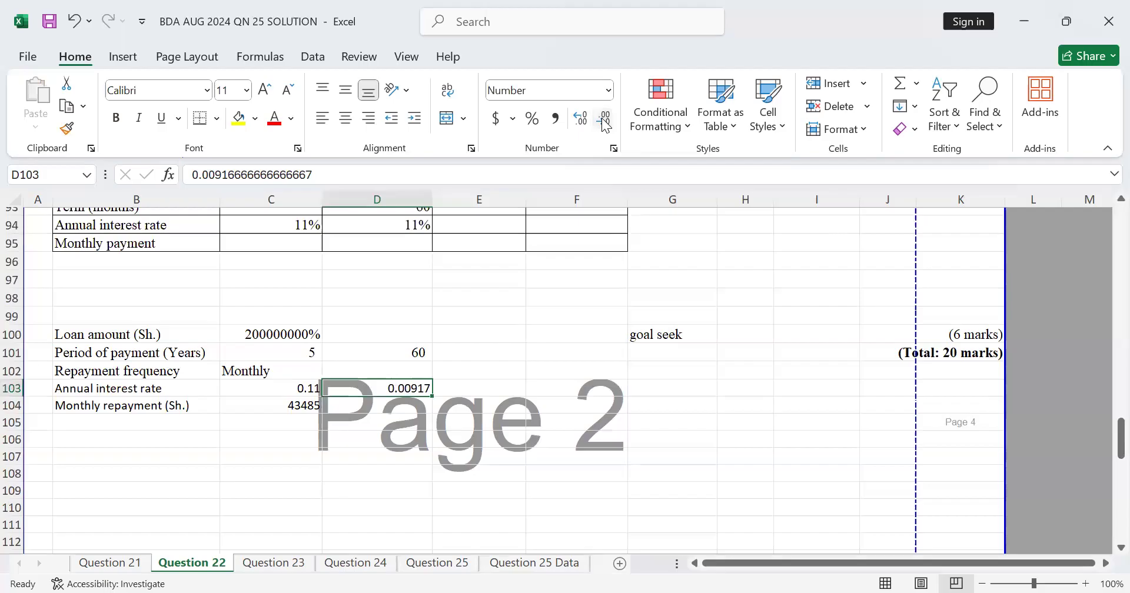
pyautogui.click(601, 124)
# Open the Goal Seek dialog from an empty cell, look over its three input fields, and close it without running it
pyautogui.click(518, 347)
pyautogui.press('Down')
pyautogui.press('Down')
pyautogui.press('Down')
pyautogui.press('Down')
pyautogui.scroll(4, 498, 315)
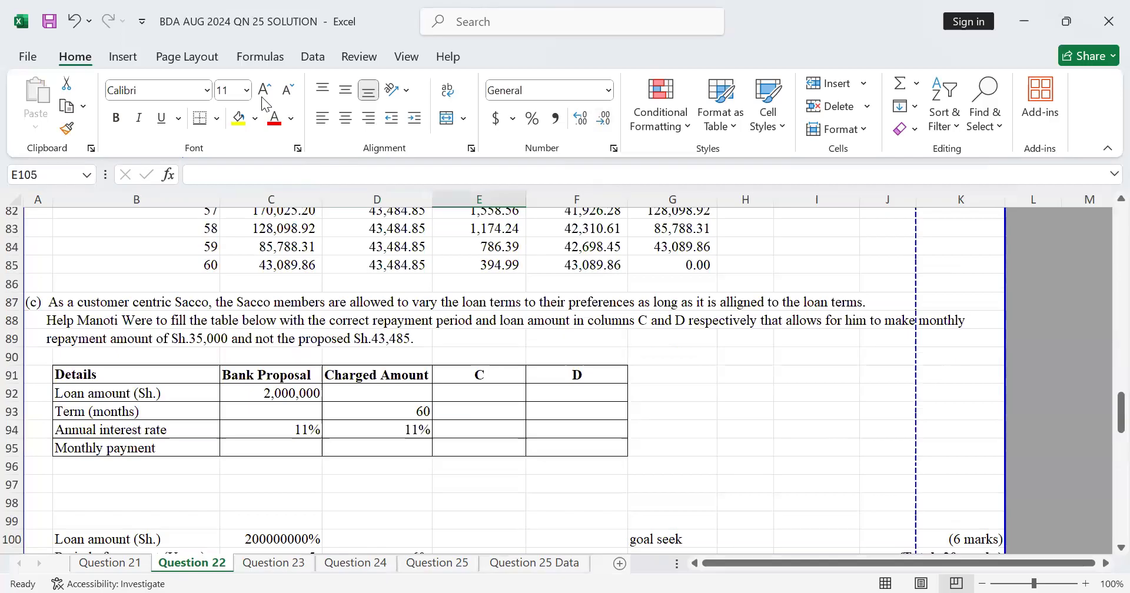
pyautogui.click(311, 59)
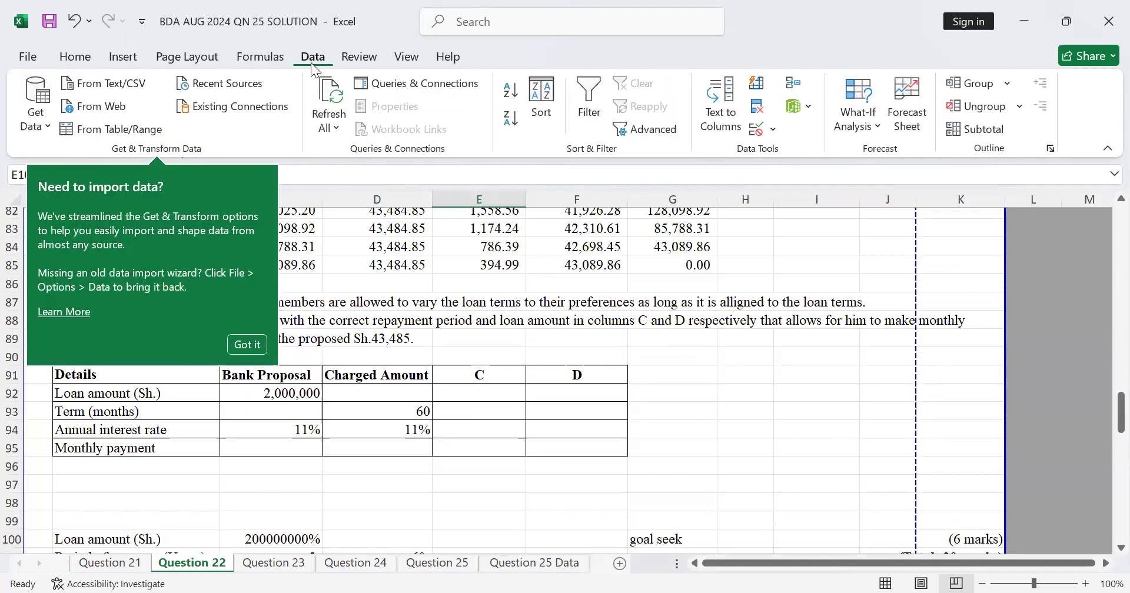
pyautogui.click(247, 345)
pyautogui.click(863, 129)
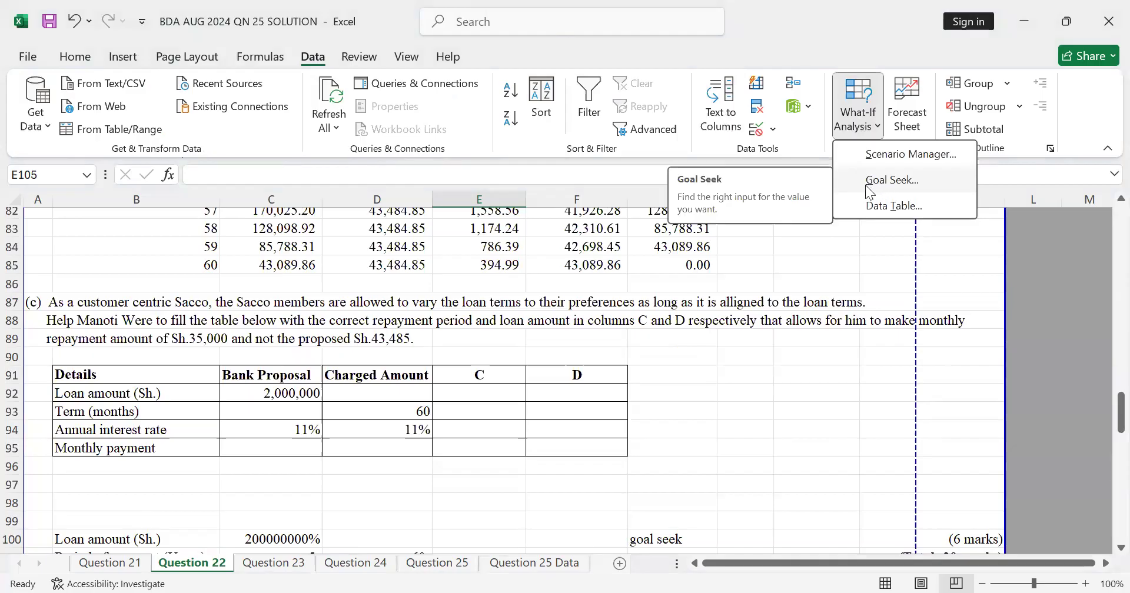
pyautogui.click(867, 182)
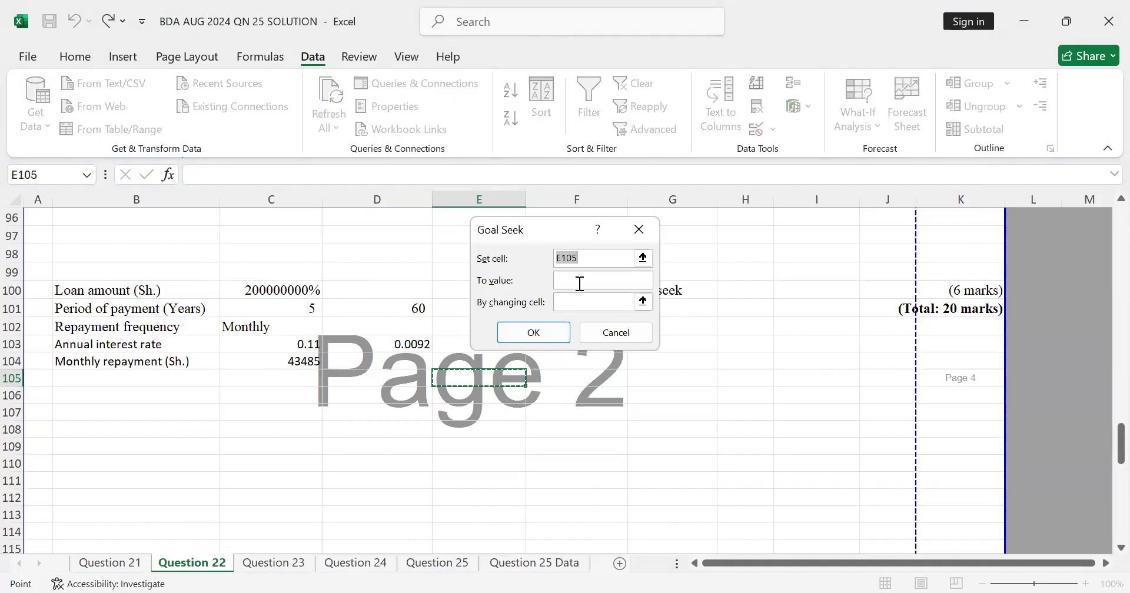
pyautogui.click(634, 241)
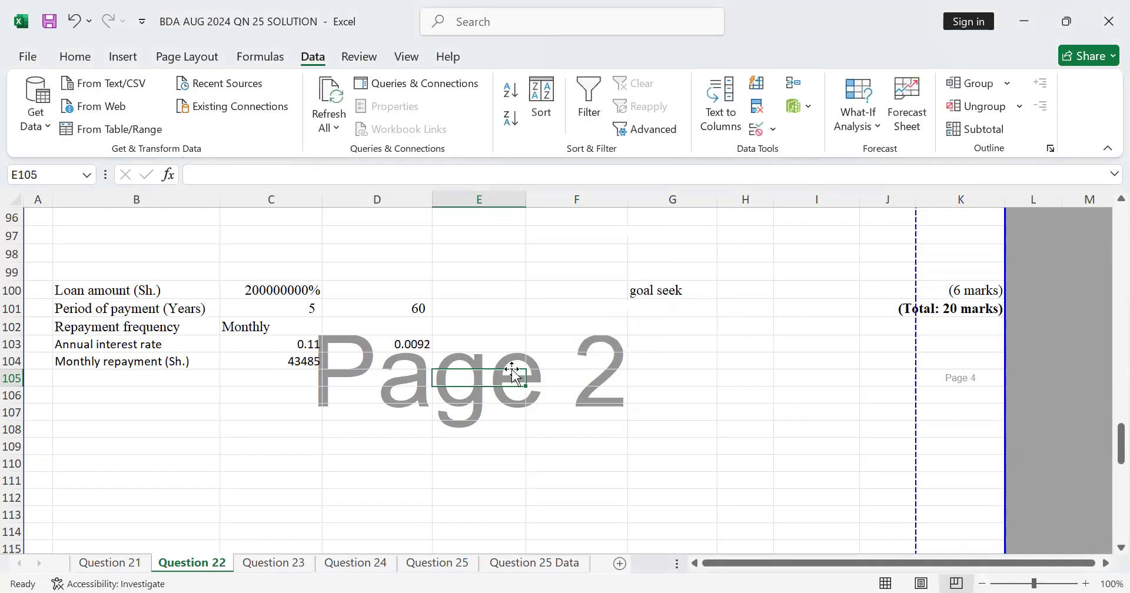
# Review the part (c) table for the blank loan amount, term and monthly payment cells that still need values
pyautogui.scroll(5, 513, 374)
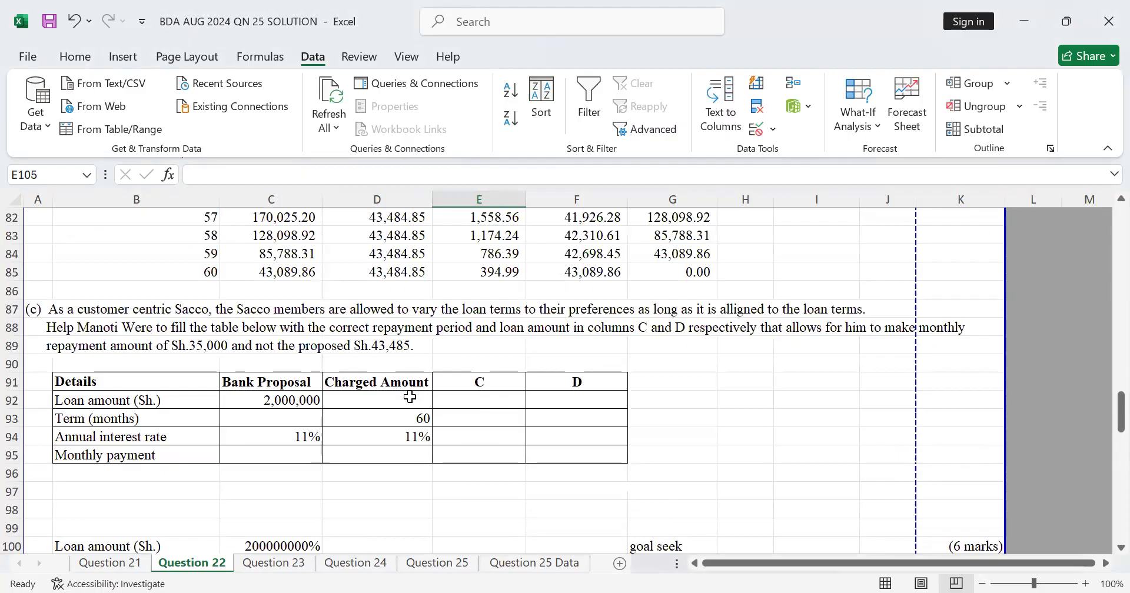
pyautogui.click(410, 397)
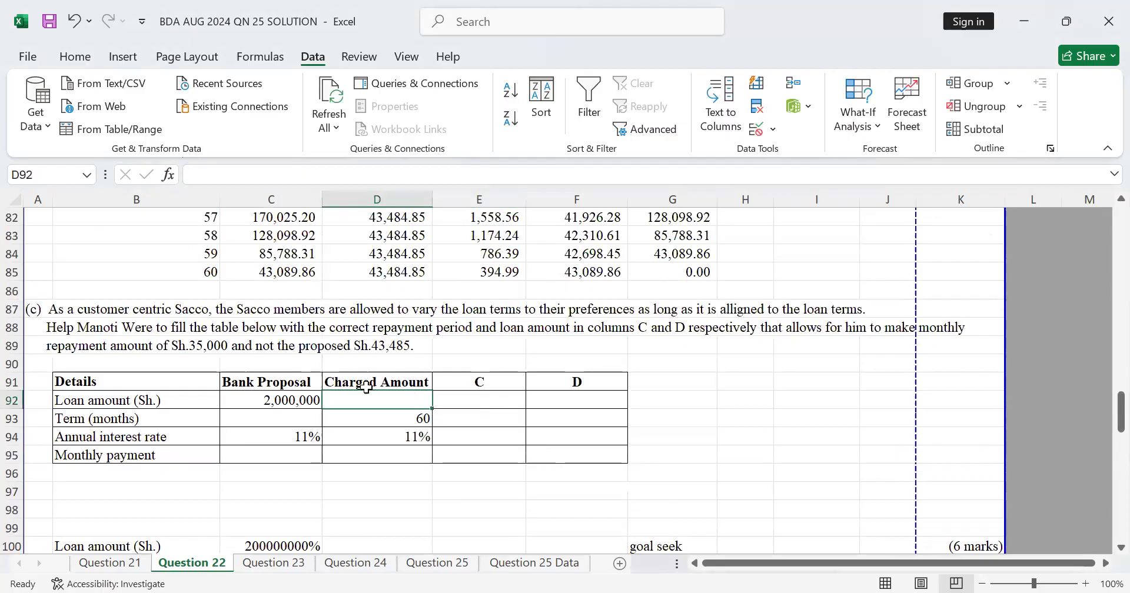
pyautogui.click(473, 402)
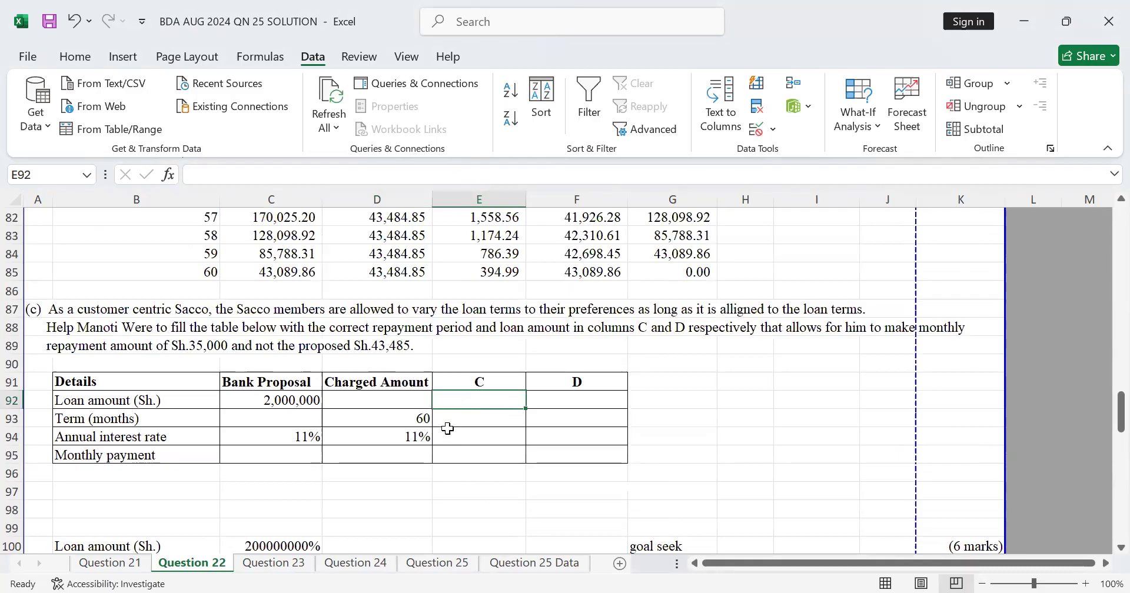
pyautogui.click(408, 452)
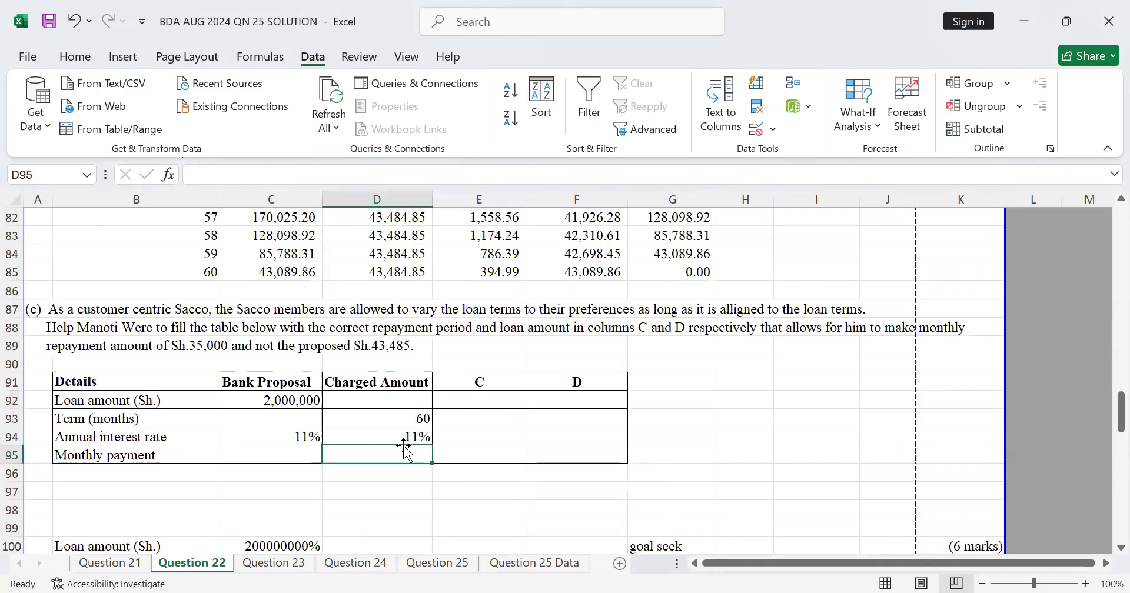
pyautogui.click(283, 451)
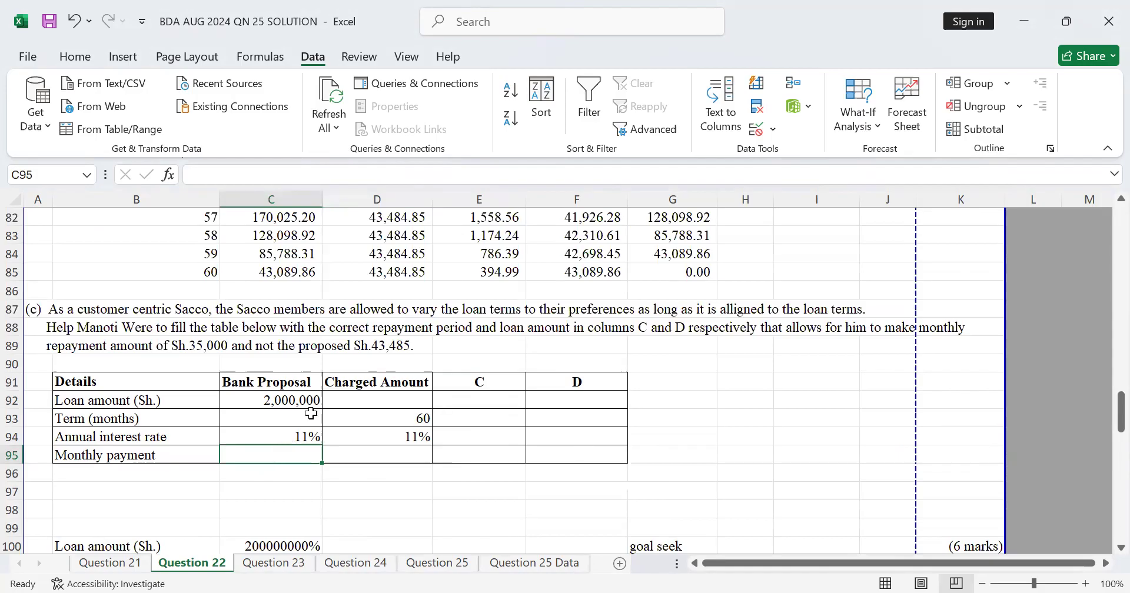
pyautogui.scroll(-1, 285, 438)
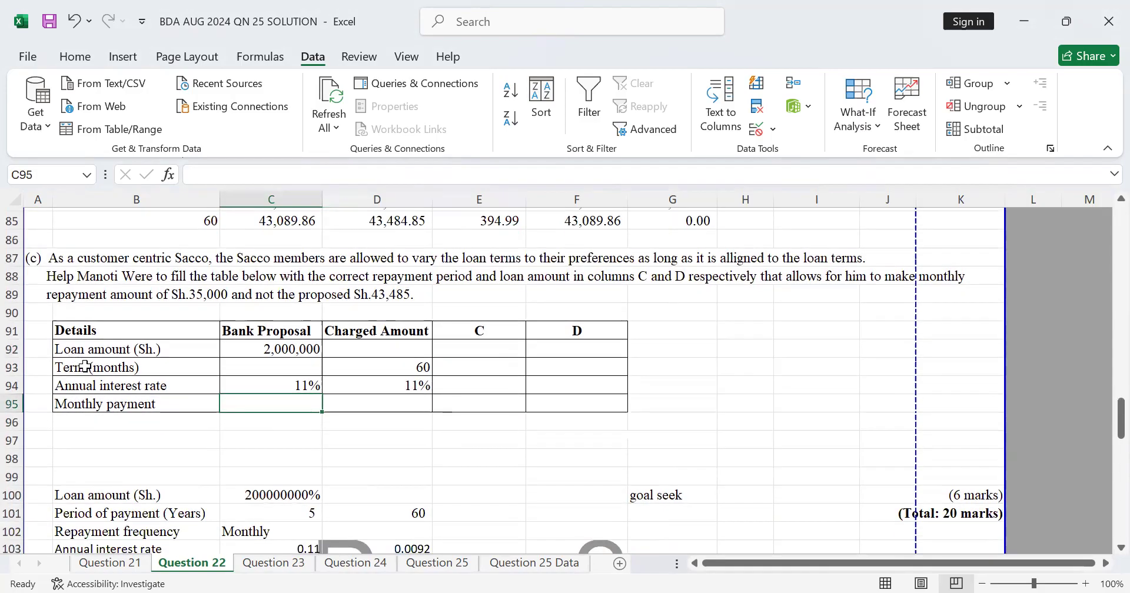
# Examine the part (c) question text and the blank cells under Bank Proposal and column C to decide what must be solved
pyautogui.press('Up')
pyautogui.press('Up')
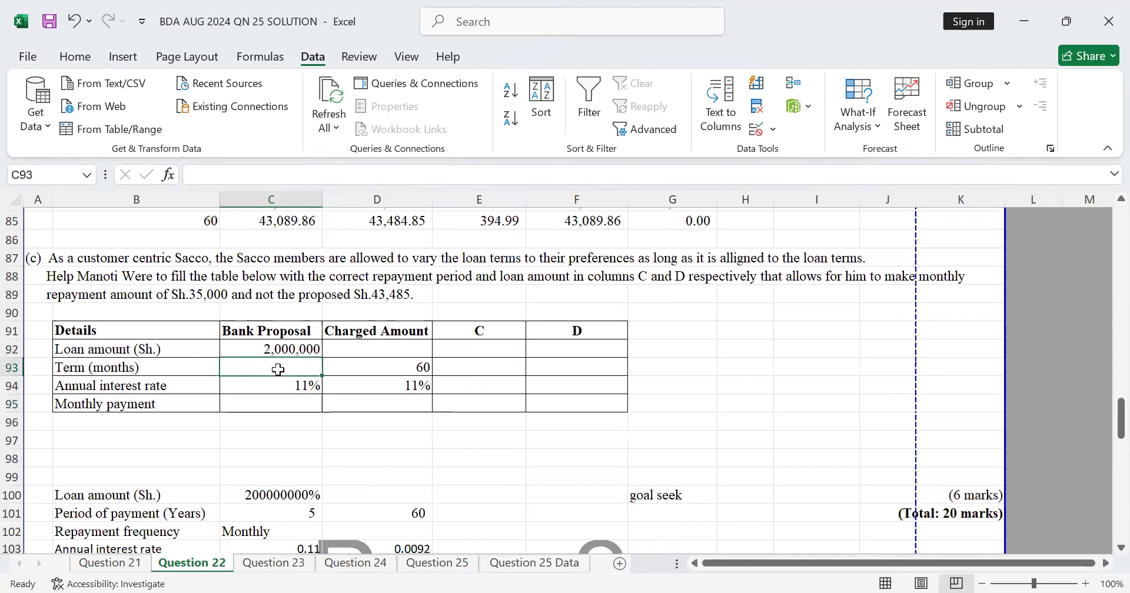
pyautogui.scroll(1, 278, 369)
pyautogui.scroll(-2, 278, 369)
pyautogui.scroll(2, 279, 366)
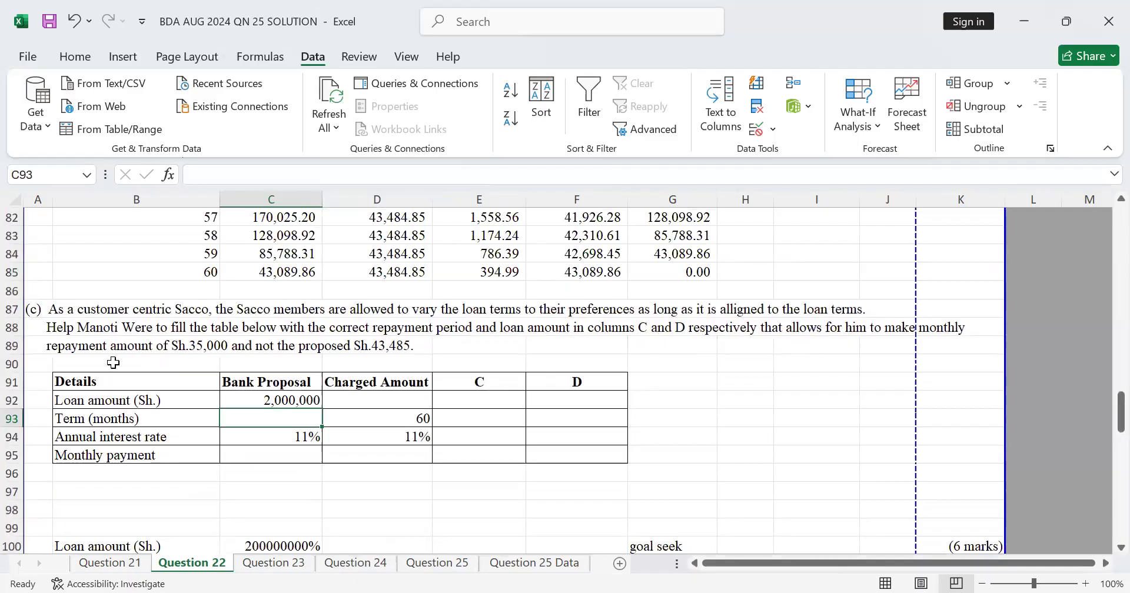
pyautogui.scroll(-1, 260, 380)
pyautogui.click(480, 348)
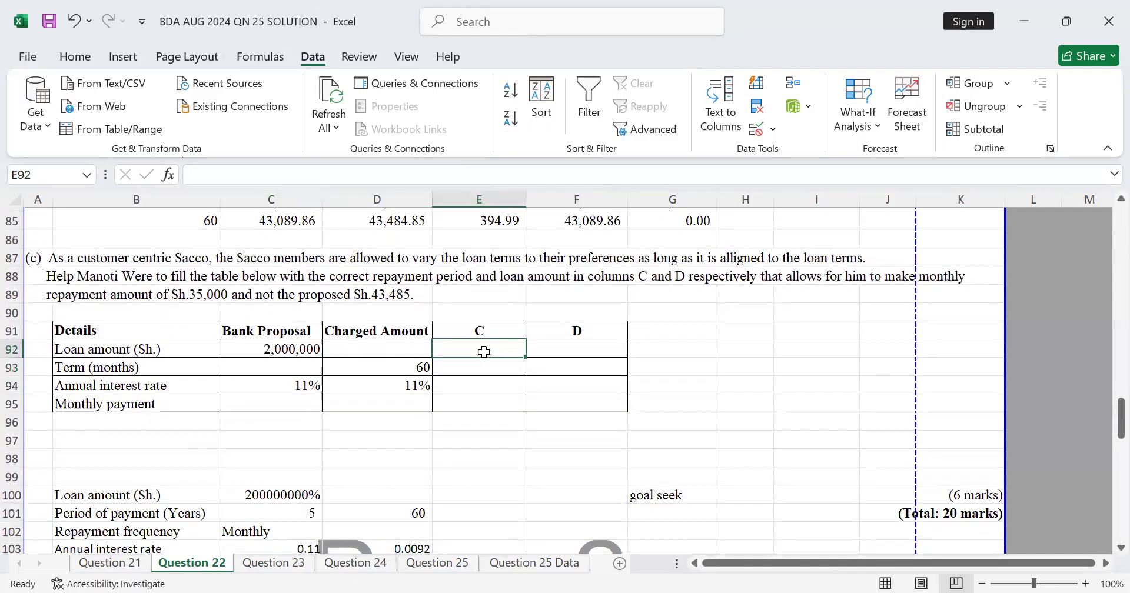
pyautogui.click(274, 364)
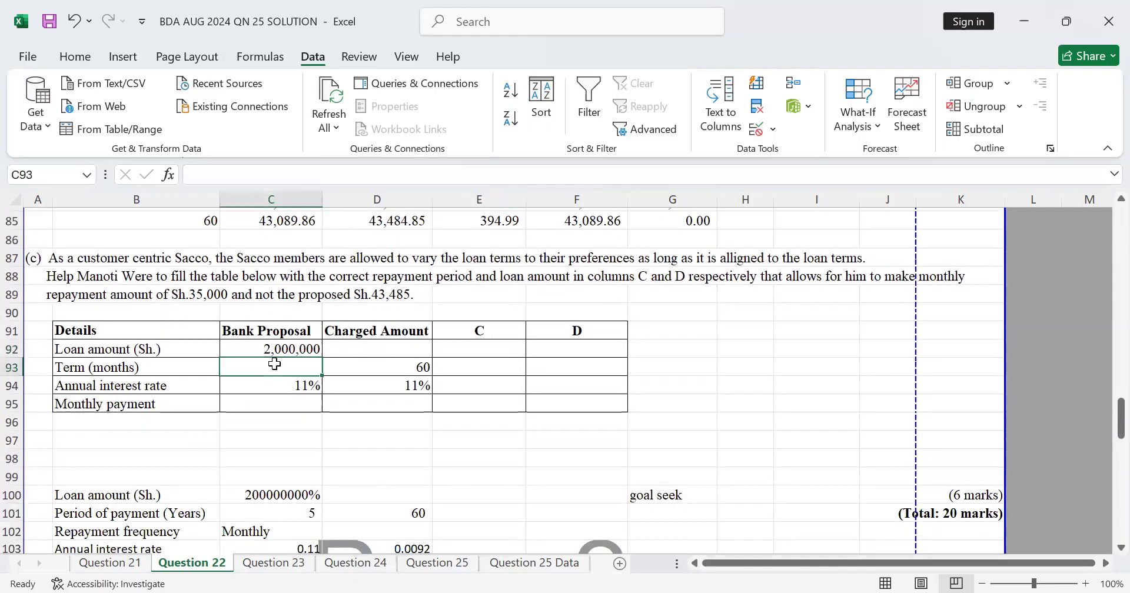
pyautogui.click(481, 349)
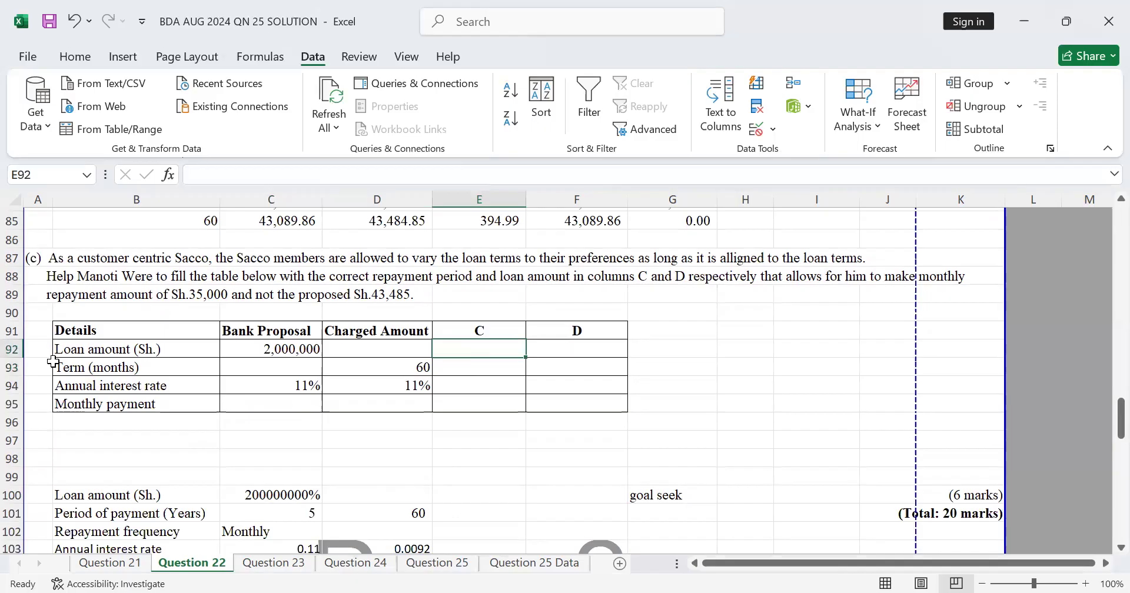
# Start a Goal Seek on the Bank Proposal monthly payment cell C95 with a target value of 35000
pyautogui.click(234, 408)
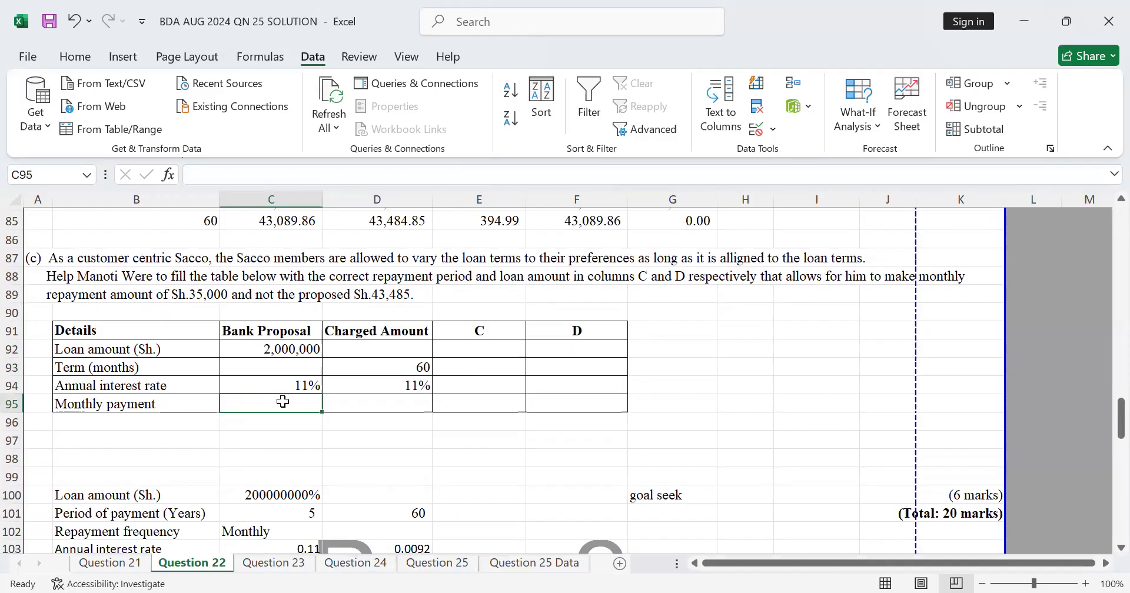
pyautogui.scroll(3, 283, 401)
pyautogui.scroll(-2, 278, 402)
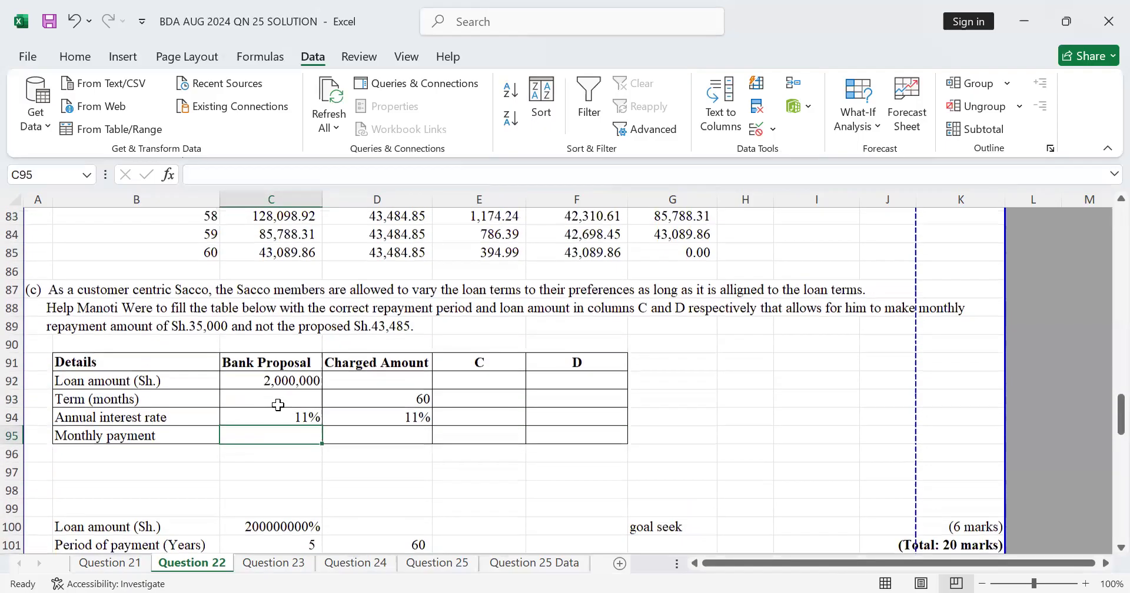
pyautogui.scroll(3, 312, 365)
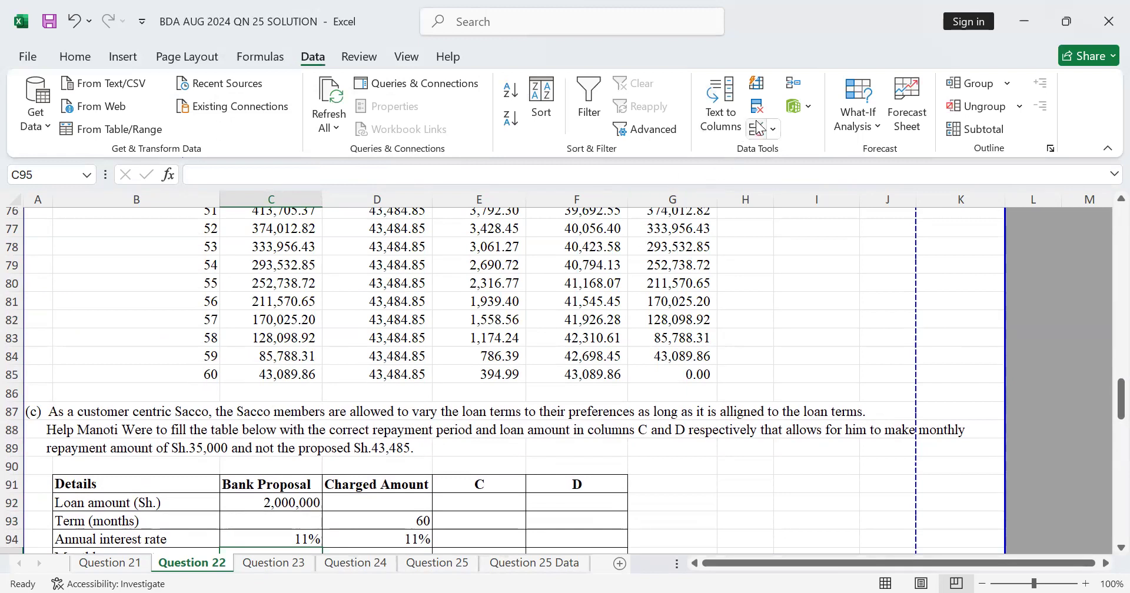
pyautogui.click(845, 121)
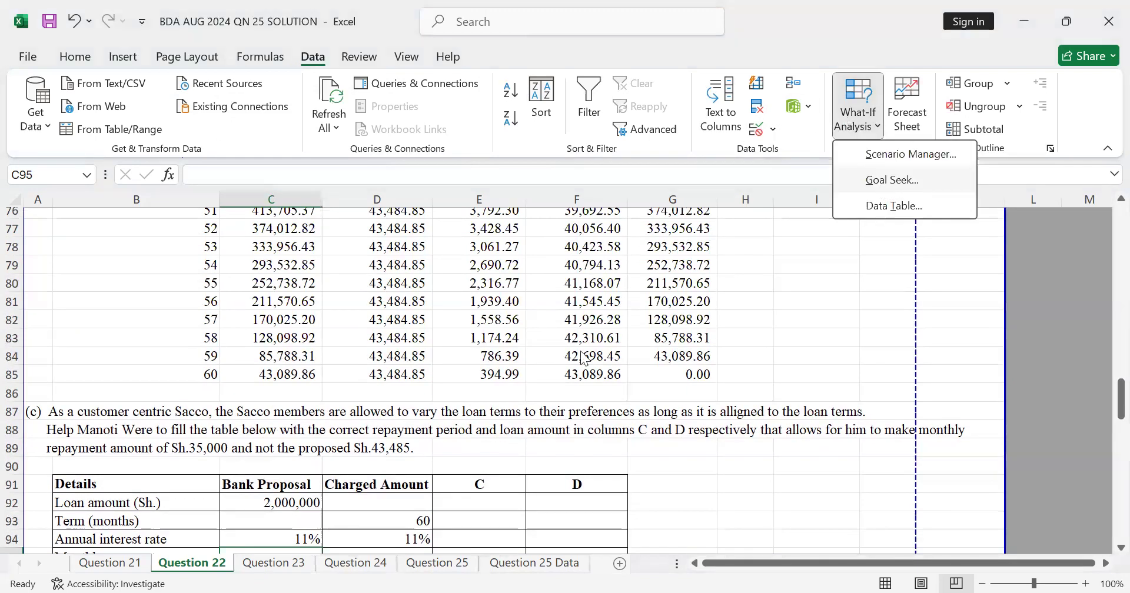
pyautogui.click(890, 181)
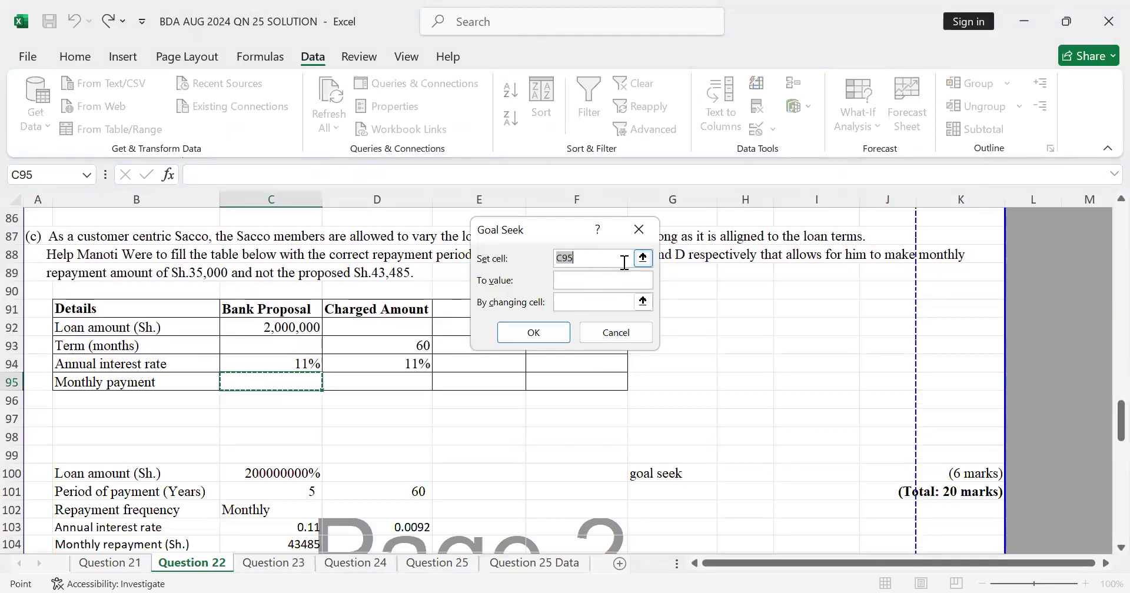
pyautogui.click(642, 258)
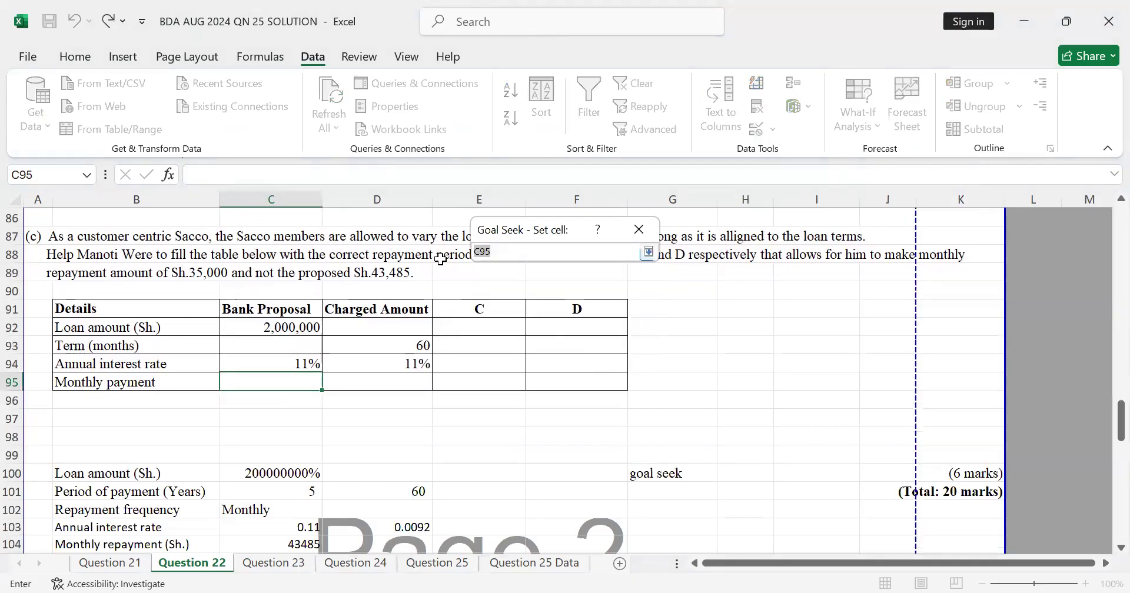
pyautogui.click(648, 251)
pyautogui.click(563, 280)
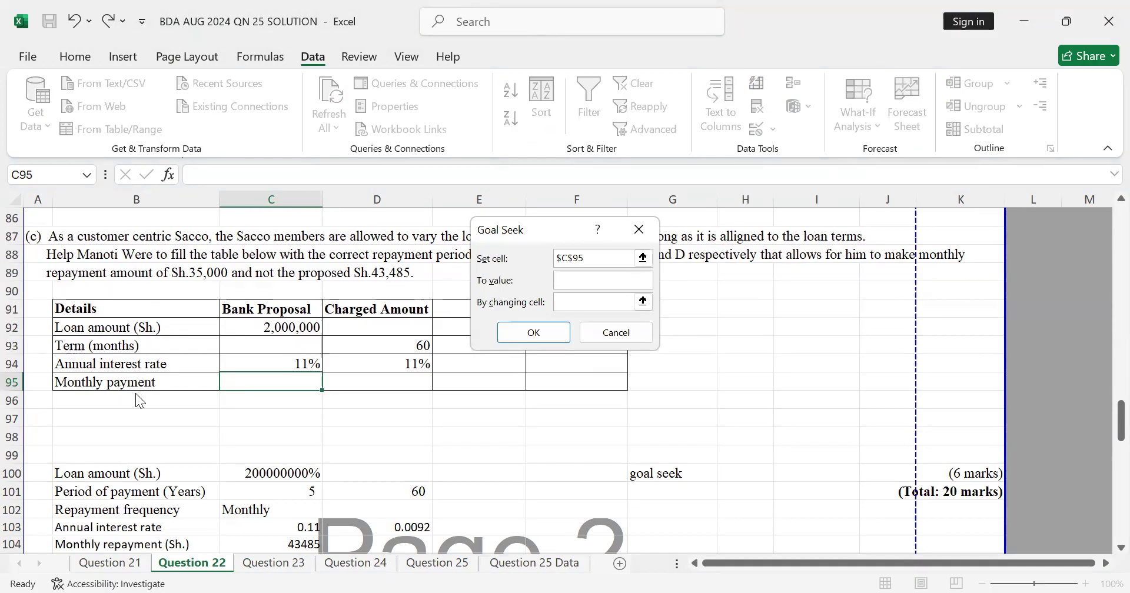
pyautogui.click(592, 258)
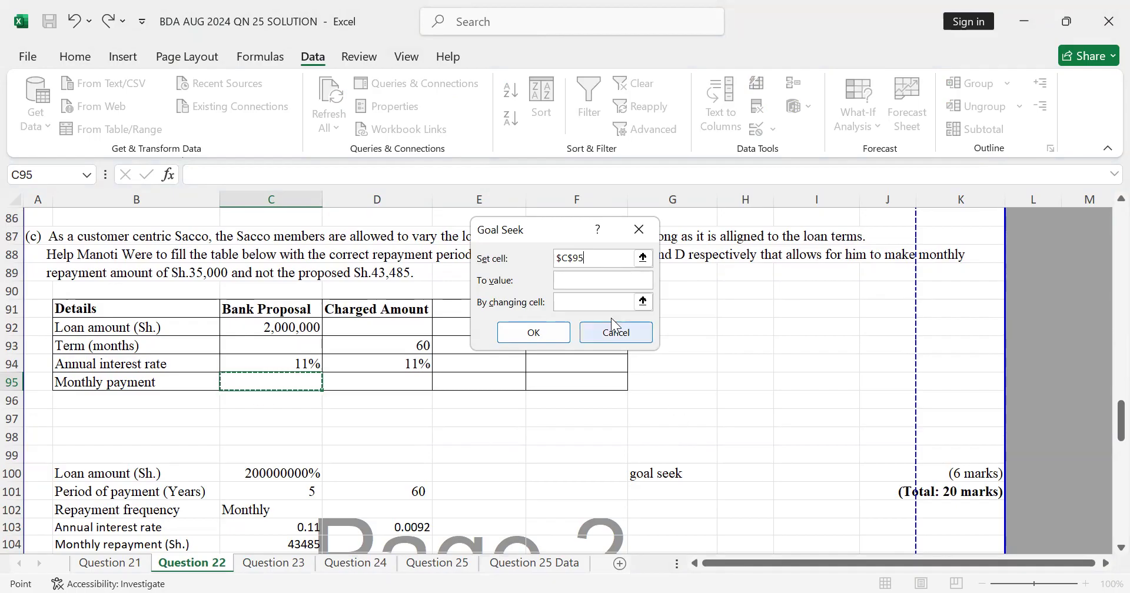
pyautogui.click(577, 279)
pyautogui.write('35000')
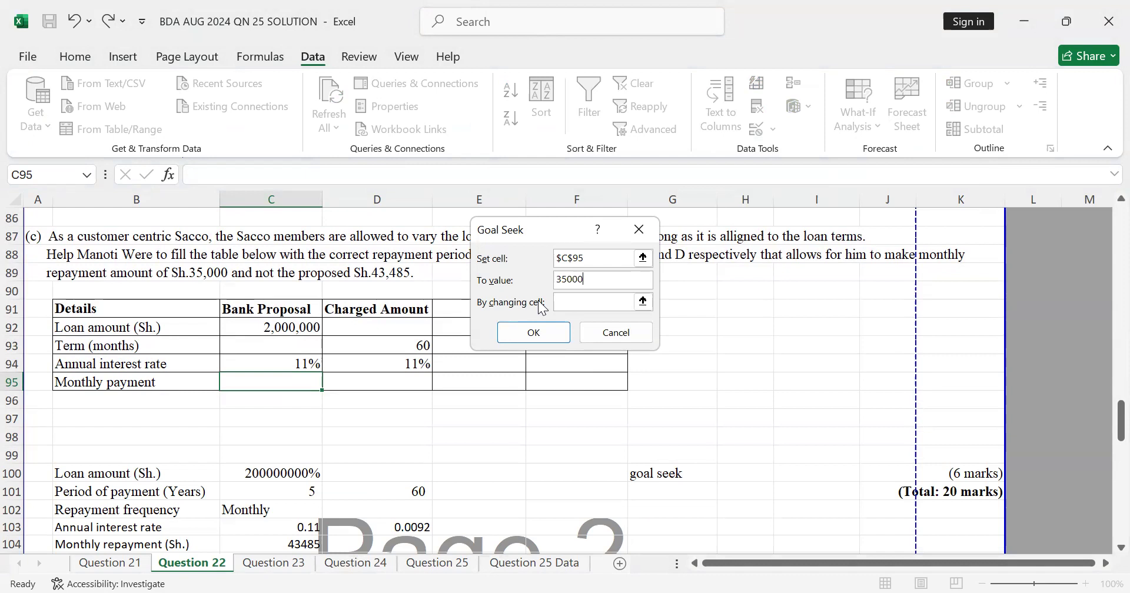
# Choose the pasted monthly repayment in C104 as the cell for Goal Seek to change
pyautogui.click(606, 302)
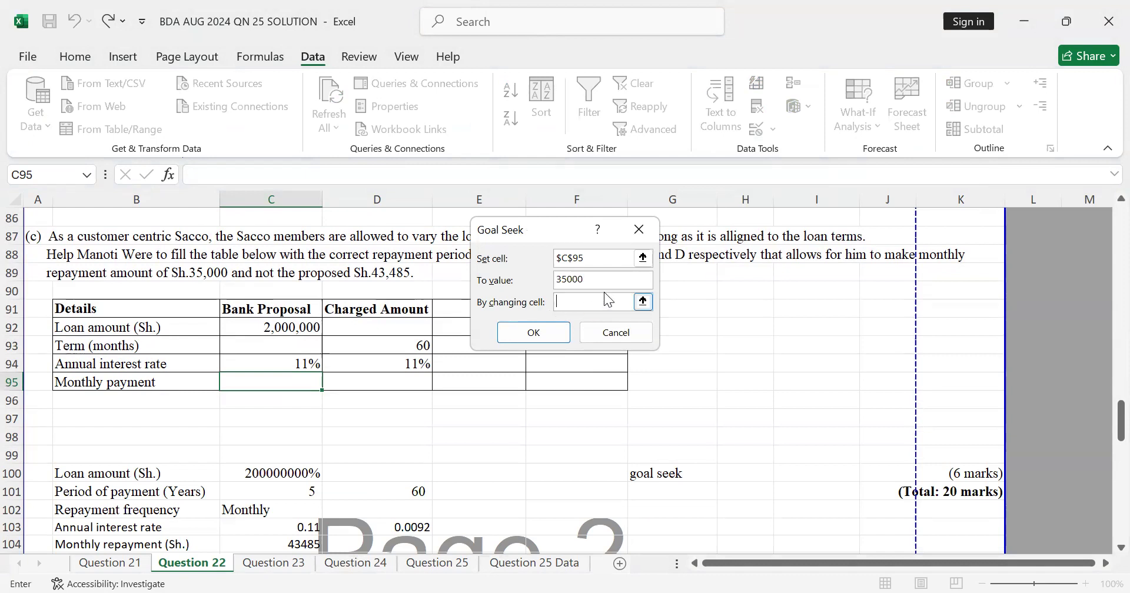
pyautogui.click(641, 301)
pyautogui.click(649, 253)
pyautogui.click(641, 303)
pyautogui.scroll(2, 377, 373)
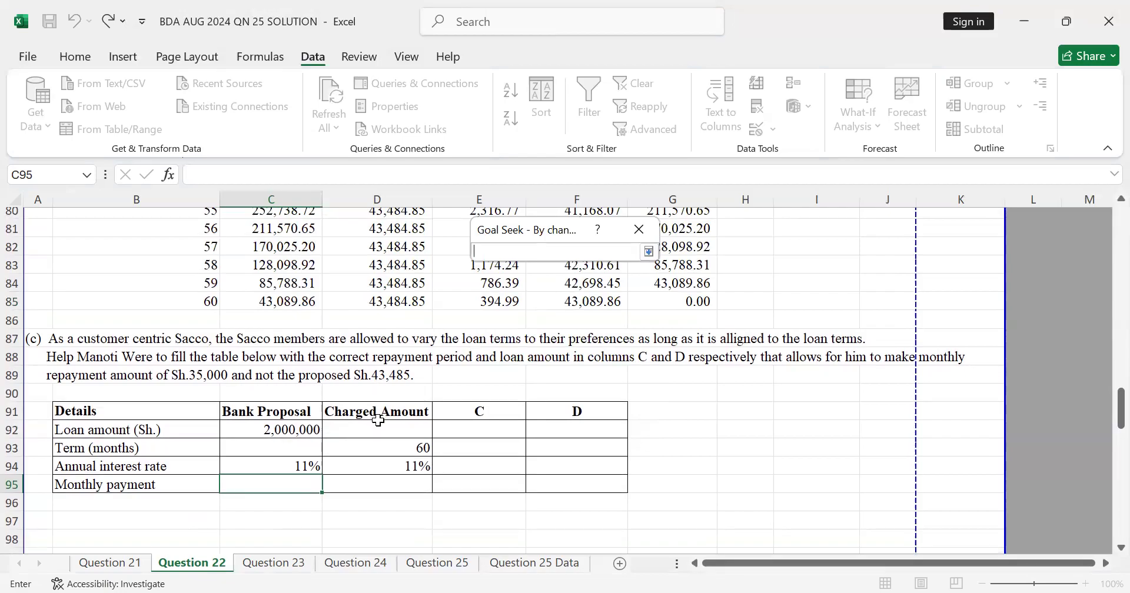
pyautogui.scroll(-3, 378, 420)
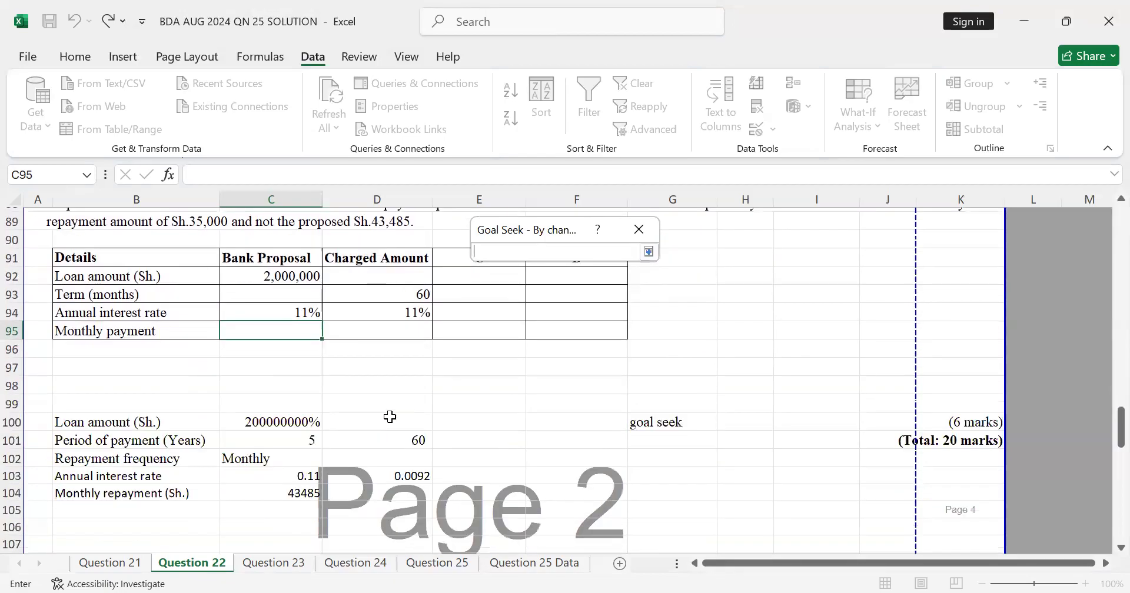
pyautogui.scroll(2, 390, 416)
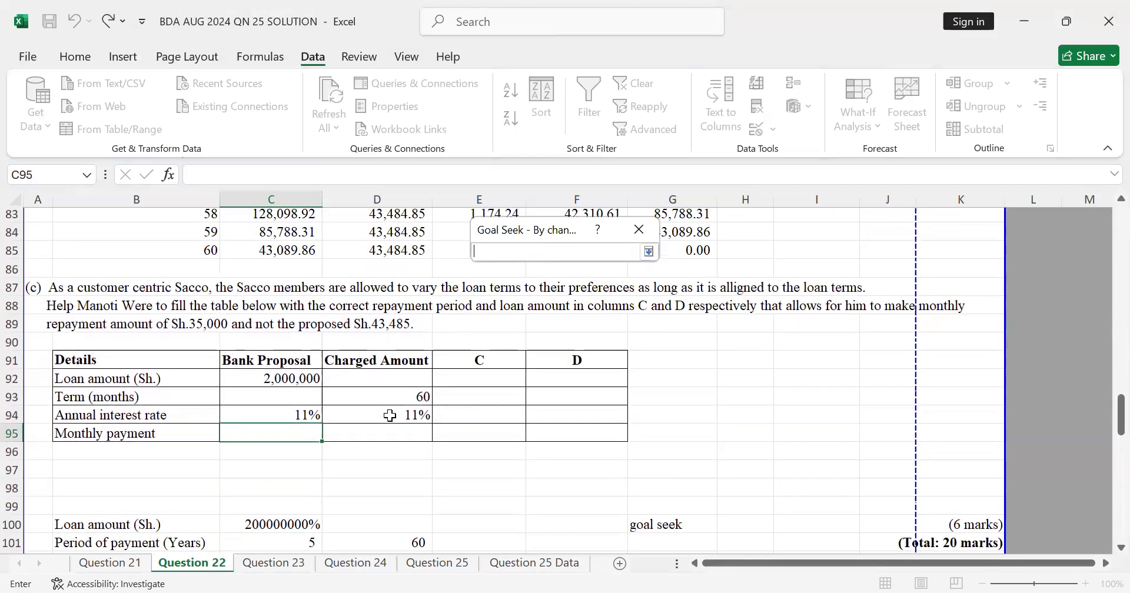
pyautogui.scroll(-1, 390, 415)
pyautogui.scroll(-3, 389, 416)
pyautogui.click(306, 390)
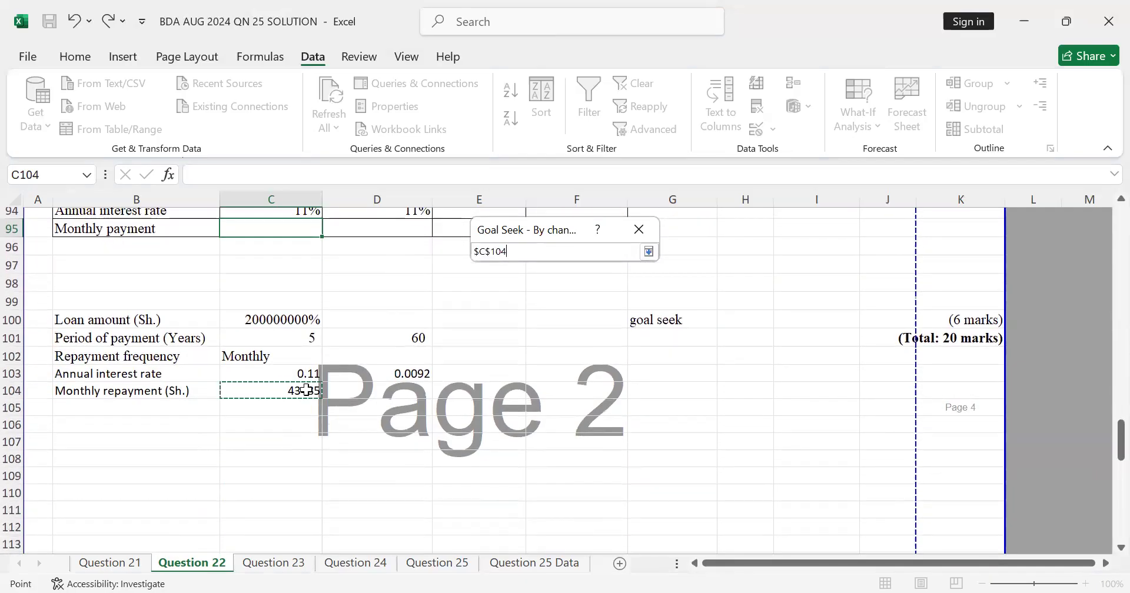
pyautogui.scroll(3, 306, 390)
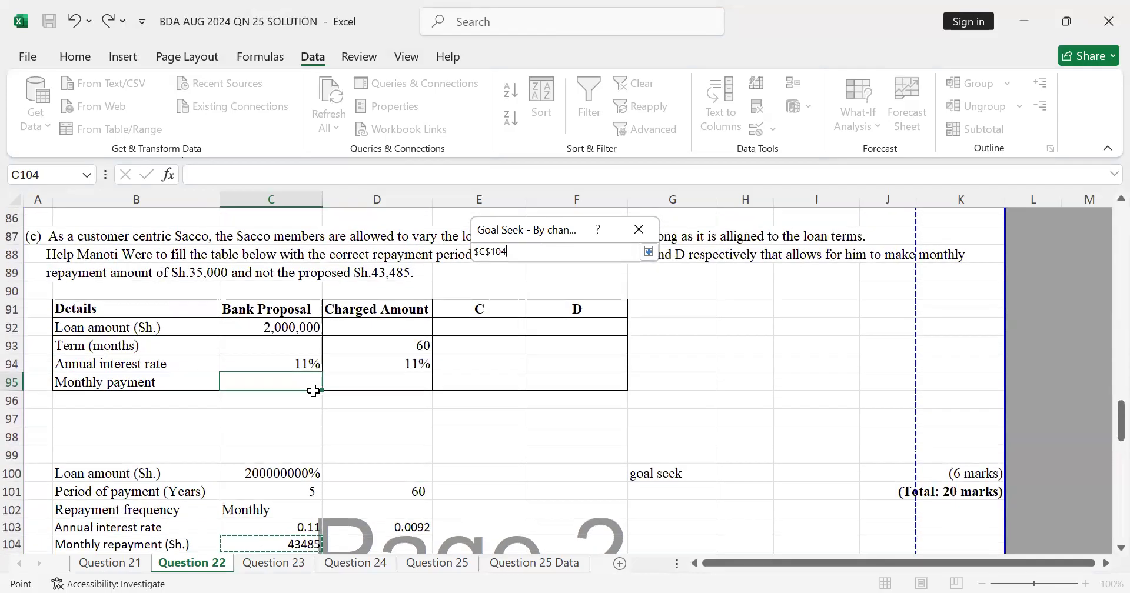
pyautogui.scroll(-1, 313, 391)
pyautogui.scroll(1, 313, 390)
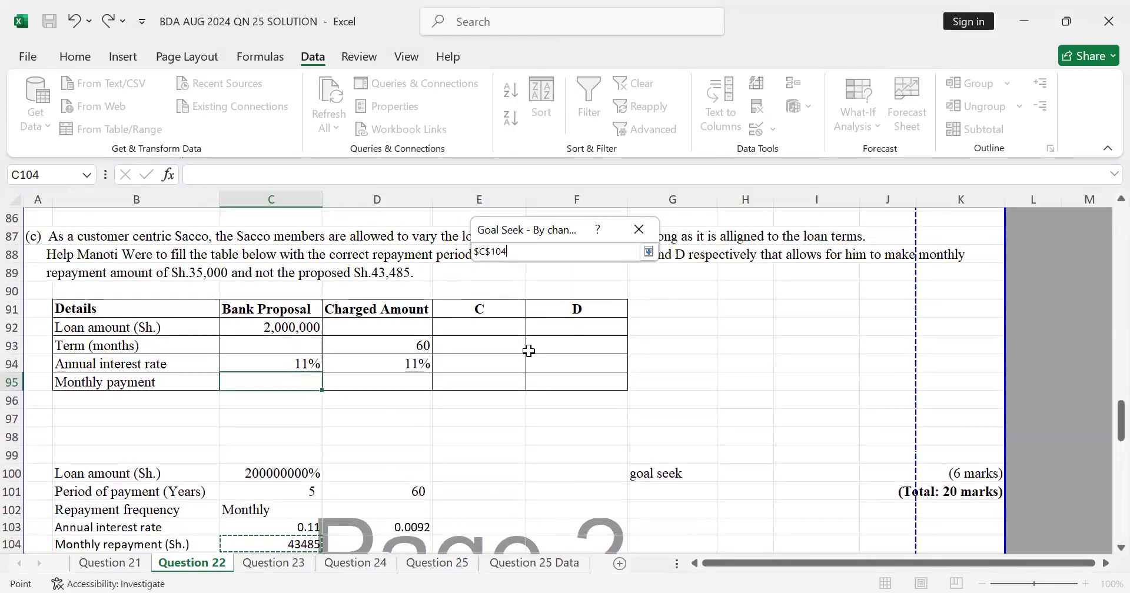
pyautogui.press('Return')
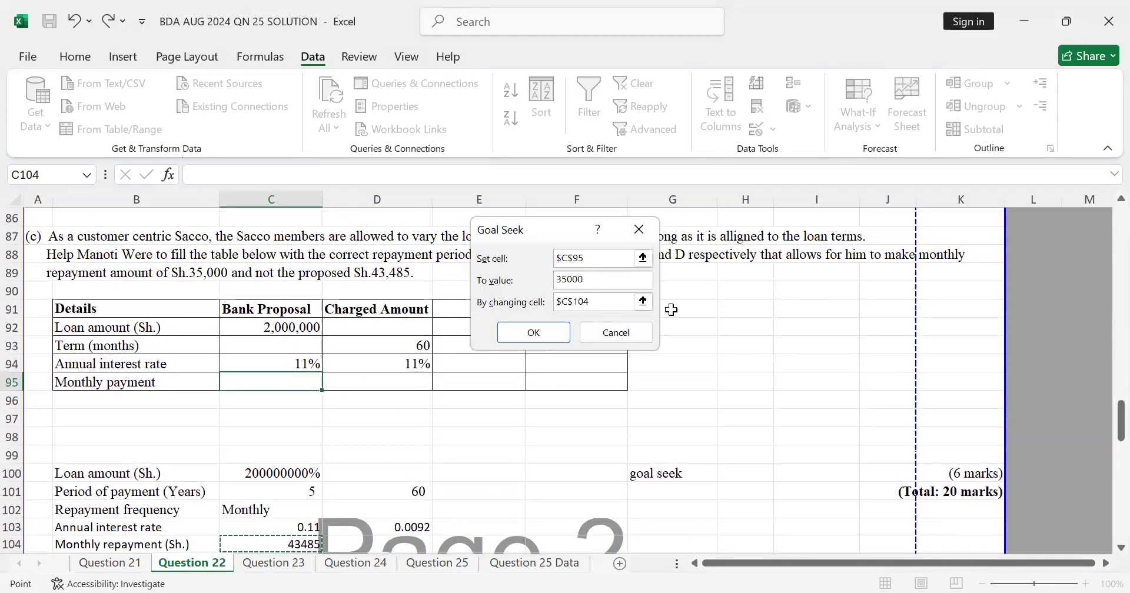
# Try to run the Goal Seek that sets C95 to 35000 by changing C104
pyautogui.click(555, 339)
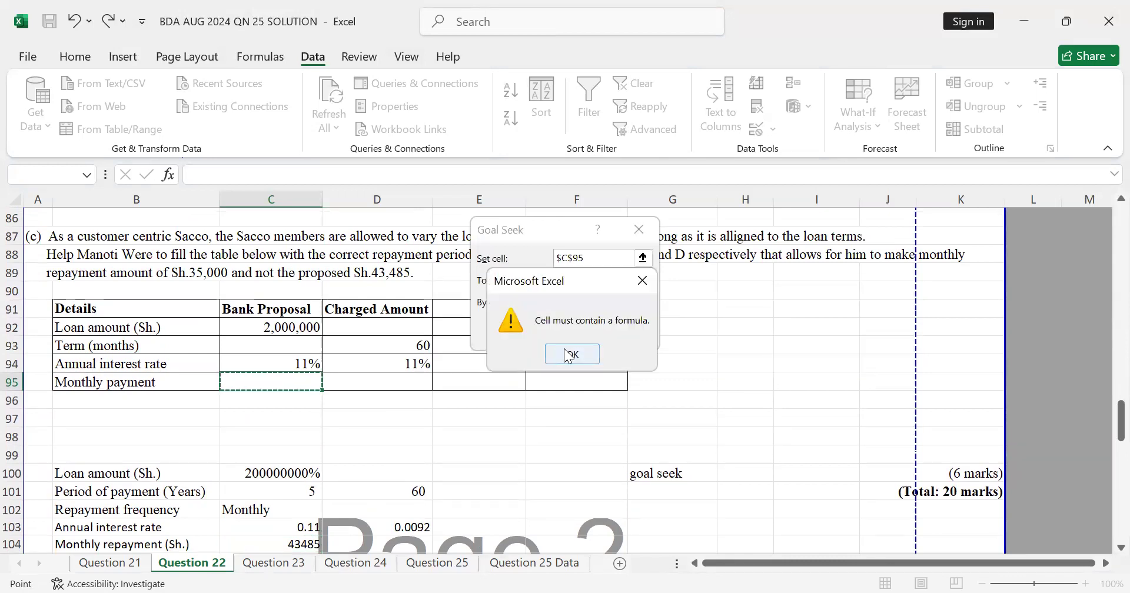
pyautogui.click(566, 352)
pyautogui.click(546, 335)
pyautogui.press('Return')
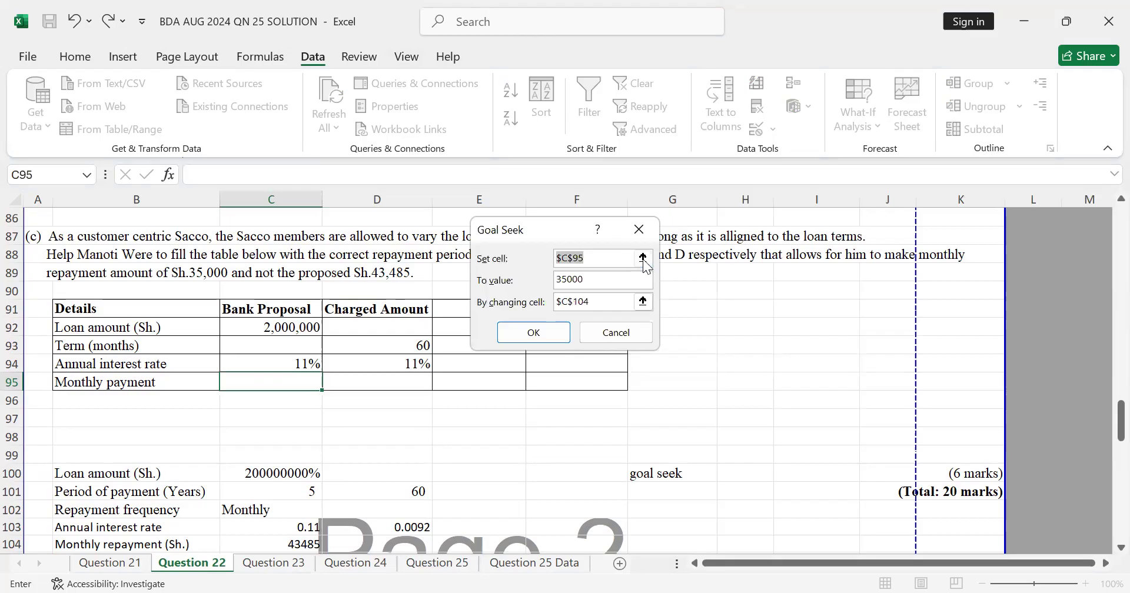
# Clear the Goal Seek set cell, pick the monthly payment cell C95 again, and retry the calculation
pyautogui.click(643, 257)
pyautogui.press('BackSpace')
pyautogui.press('BackSpace')
pyautogui.press('BackSpace')
pyautogui.press('BackSpace')
pyautogui.press('BackSpace')
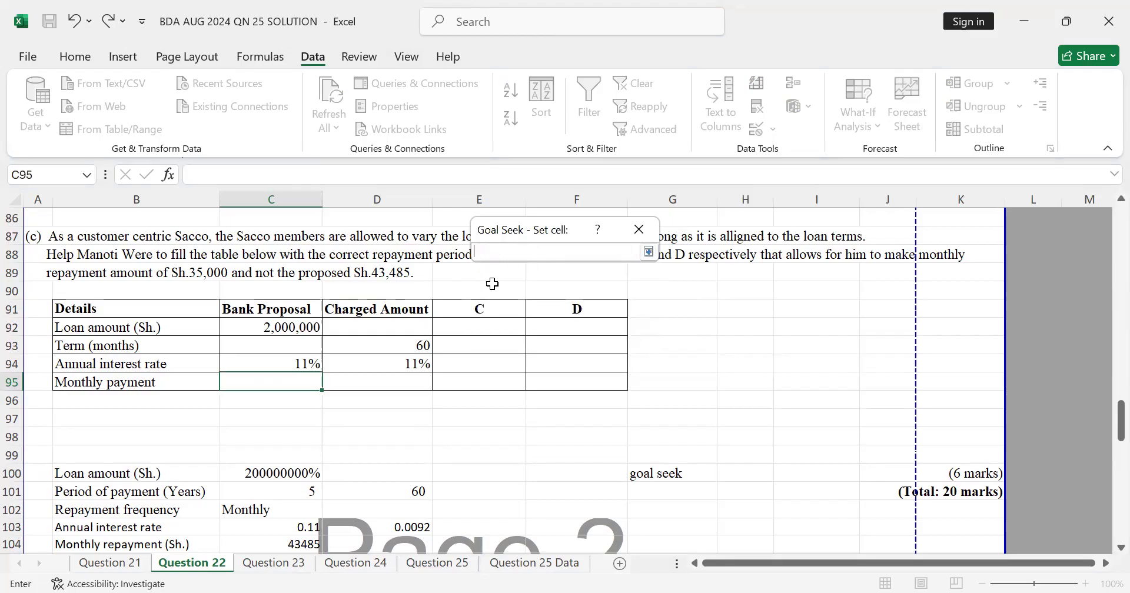
pyautogui.click(648, 253)
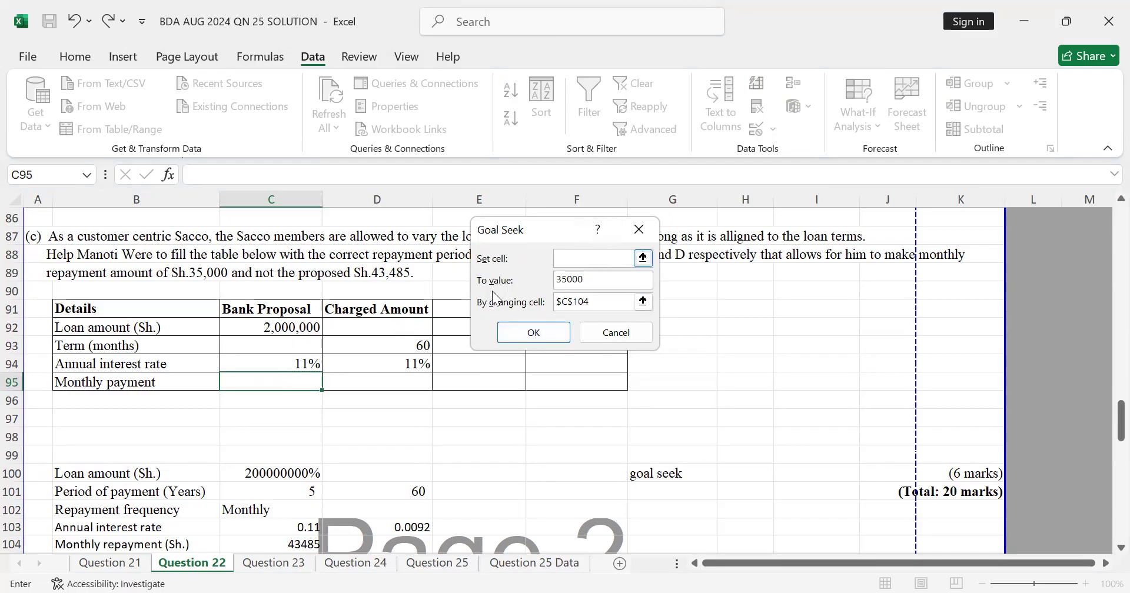
pyautogui.click(293, 381)
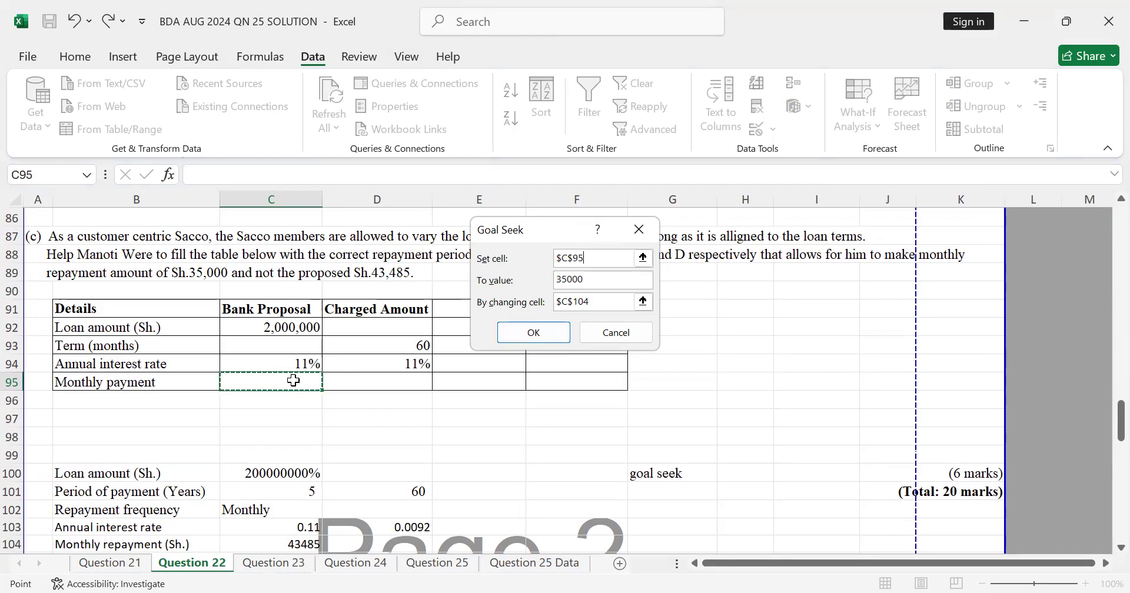
pyautogui.click(545, 337)
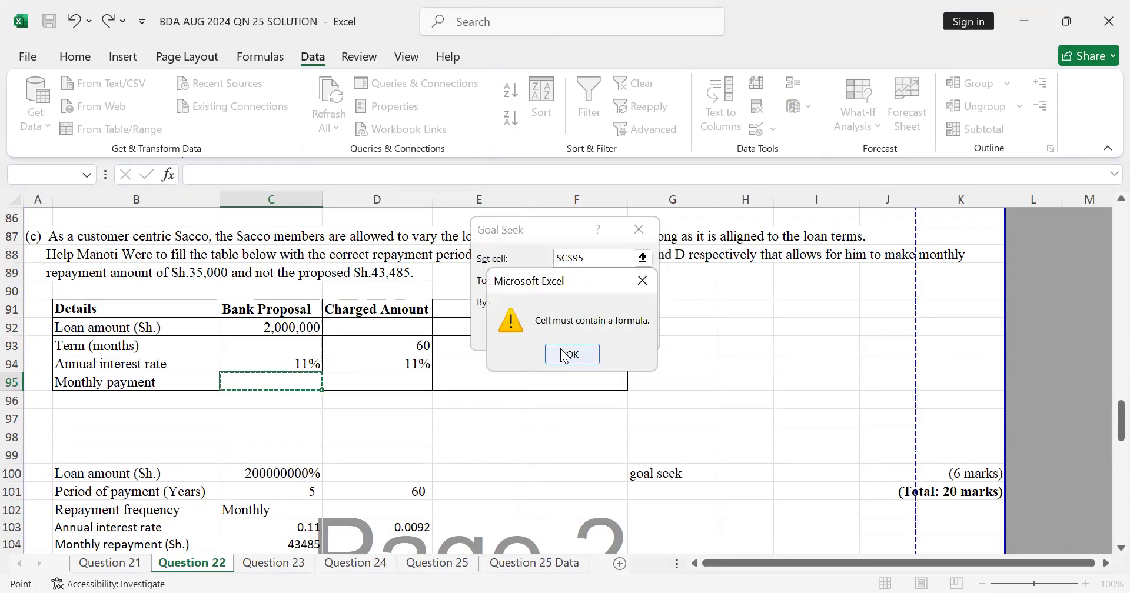
pyautogui.click(567, 354)
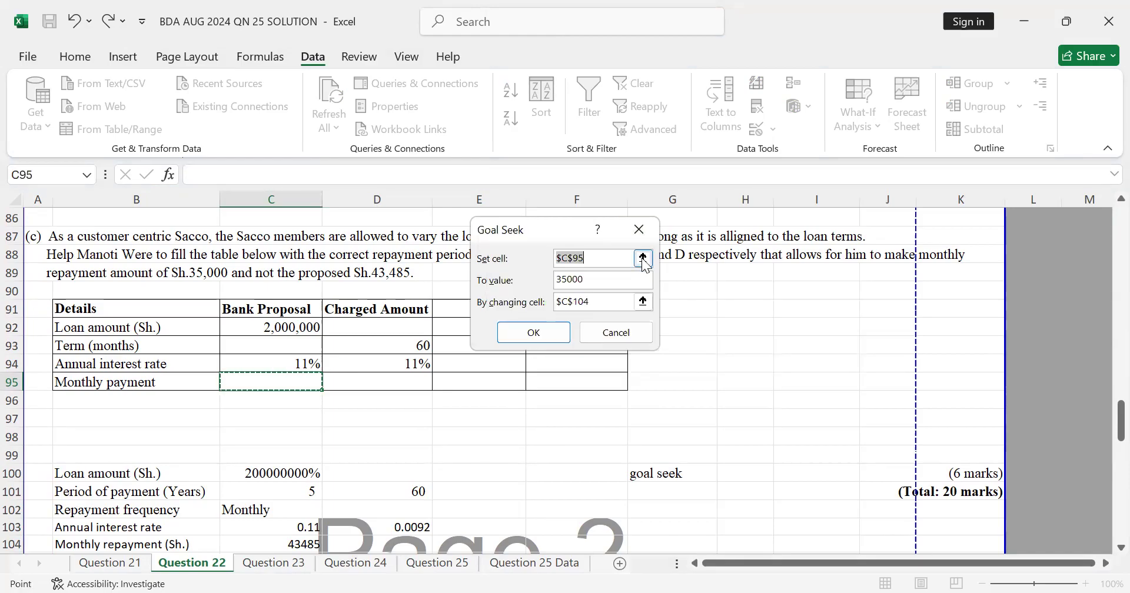
# Try the pasted loan amount in C100 as the Goal Seek set cell and cancel without running it
pyautogui.click(642, 257)
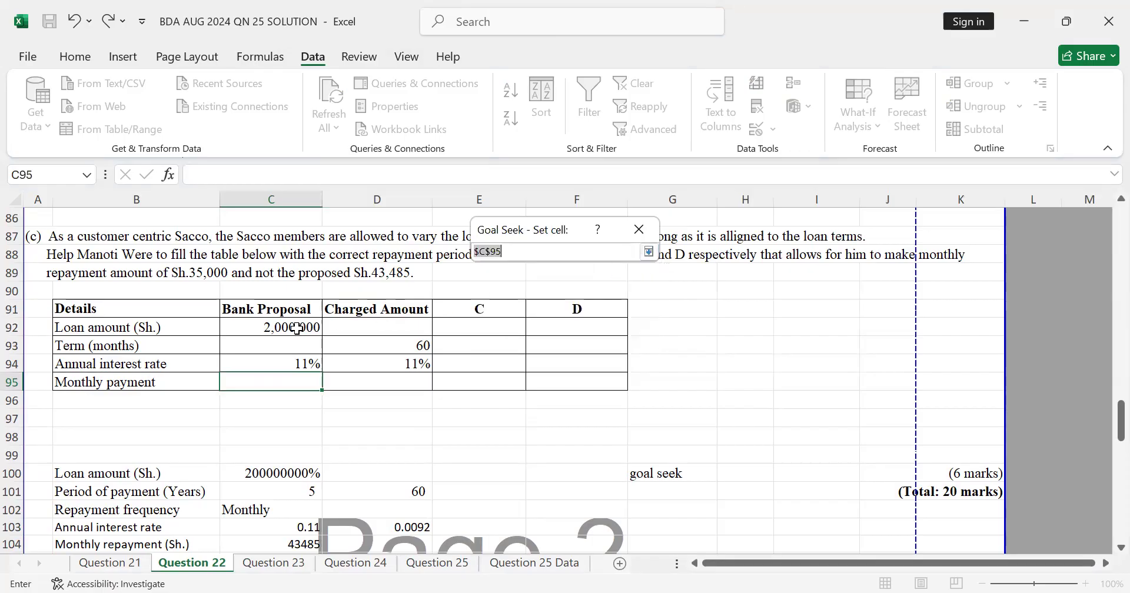
pyautogui.scroll(-2, 296, 337)
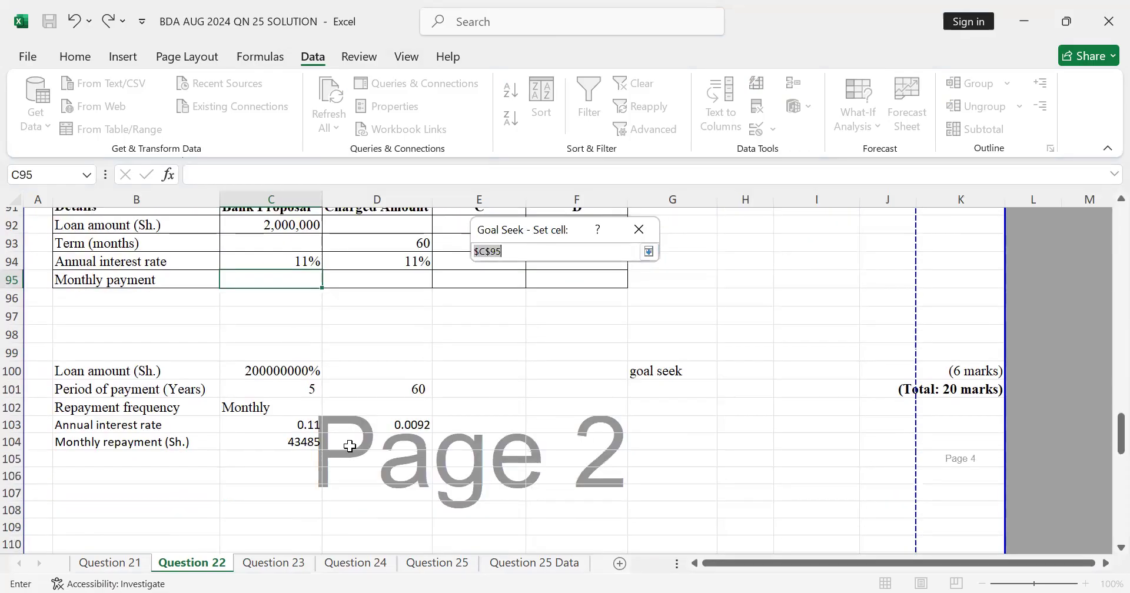
pyautogui.click(315, 371)
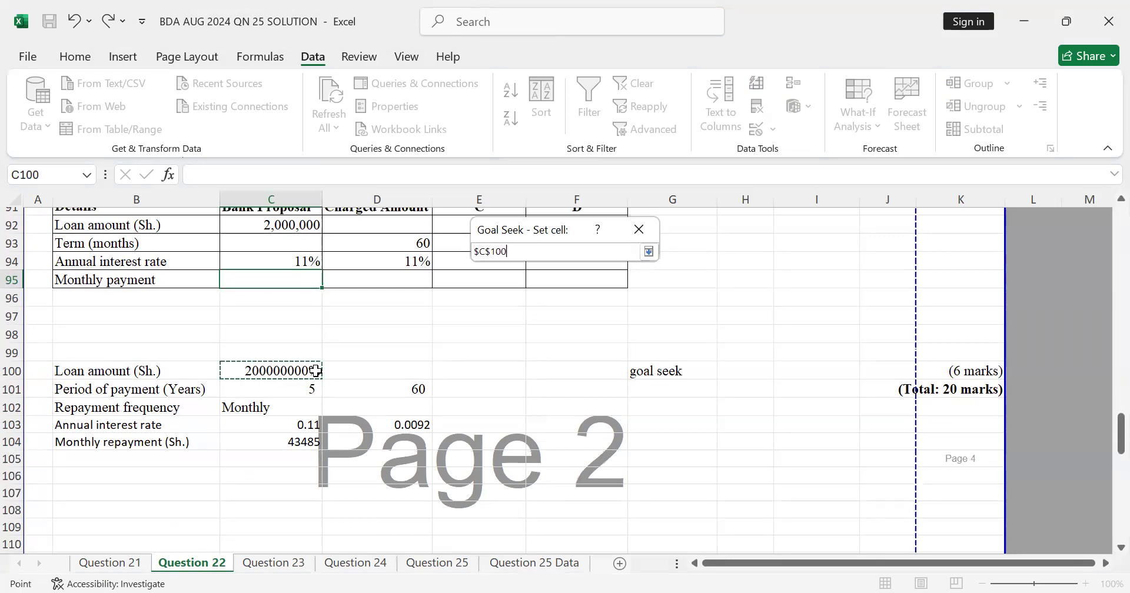
pyautogui.click(643, 234)
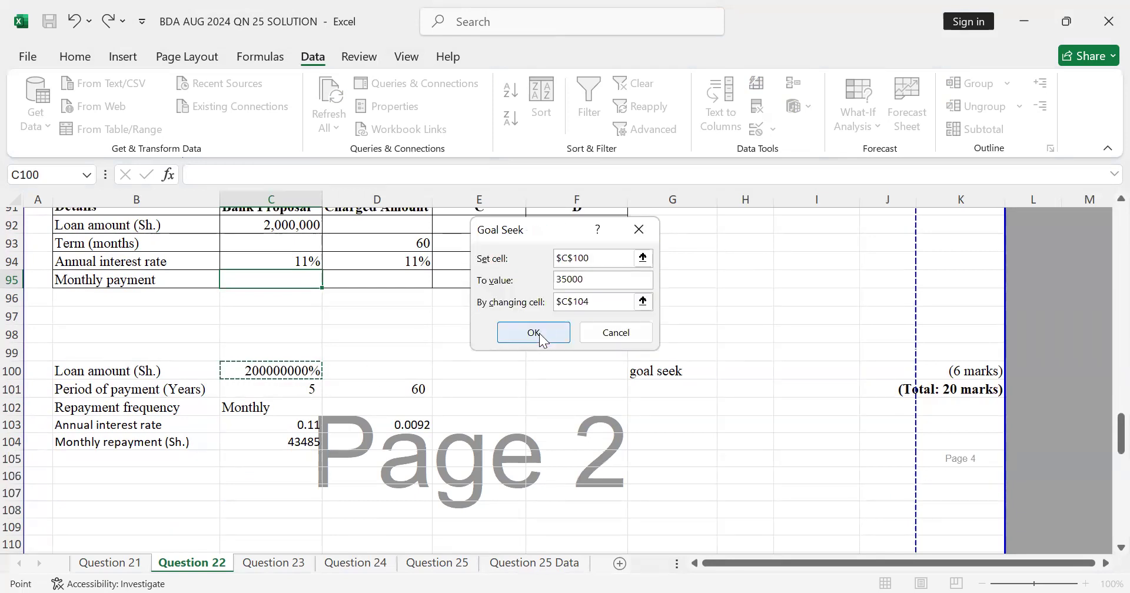
pyautogui.click(610, 332)
# Clear the contents of the pasted loan details and goal seek note in B100:G105
pyautogui.moveTo(59, 371); pyautogui.dragTo(865, 444)
pyautogui.click(718, 412)
pyautogui.moveTo(66, 369); pyautogui.dragTo(693, 440)
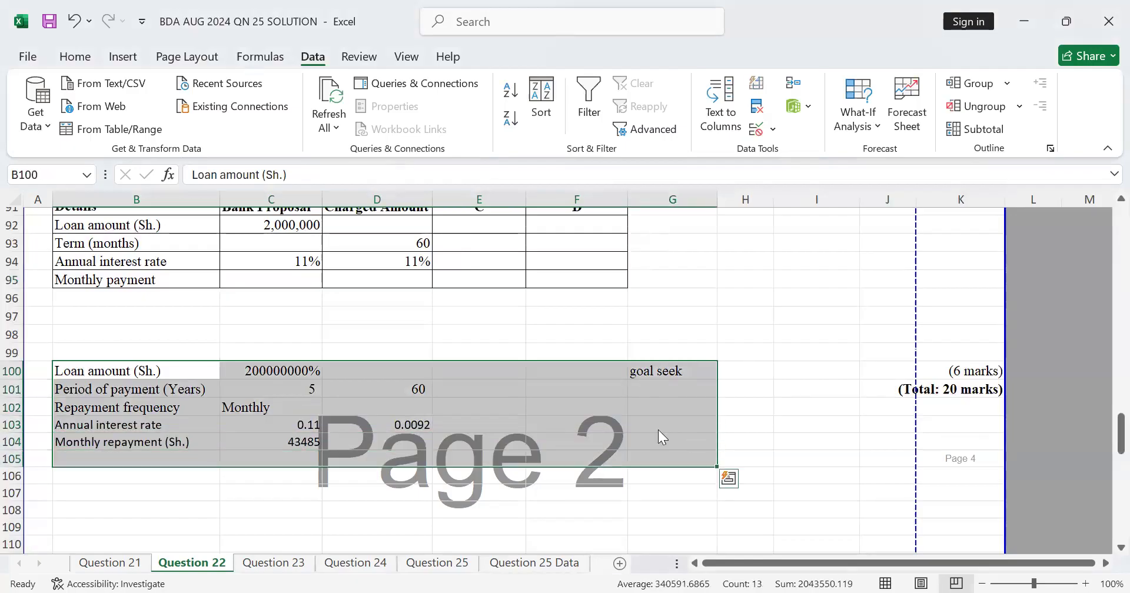
pyautogui.rightClick(695, 467)
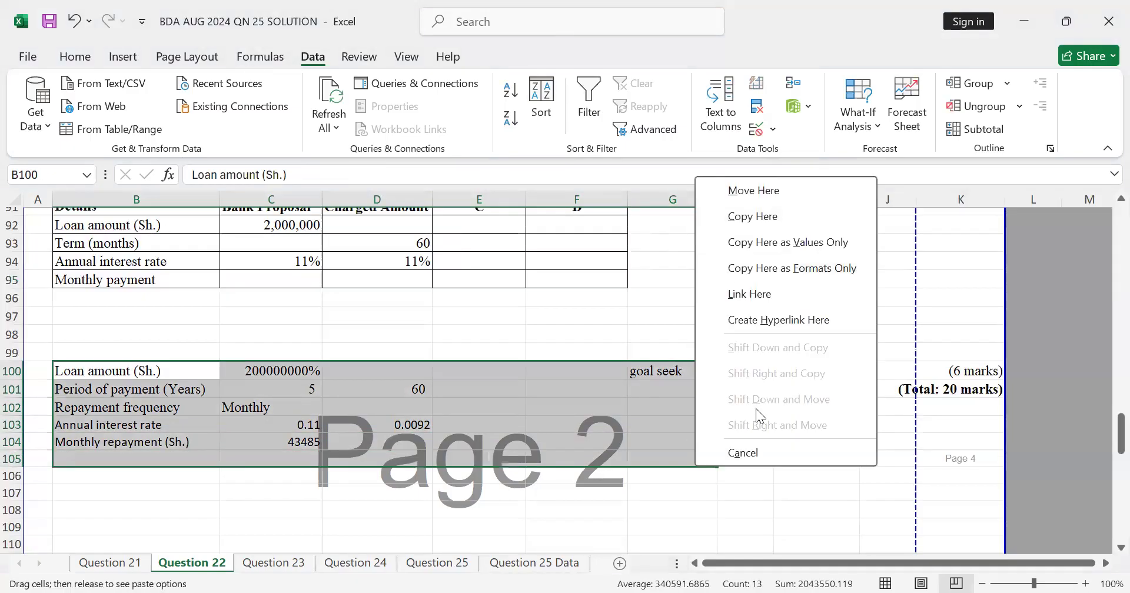
pyautogui.rightClick(388, 398)
pyautogui.click(474, 372)
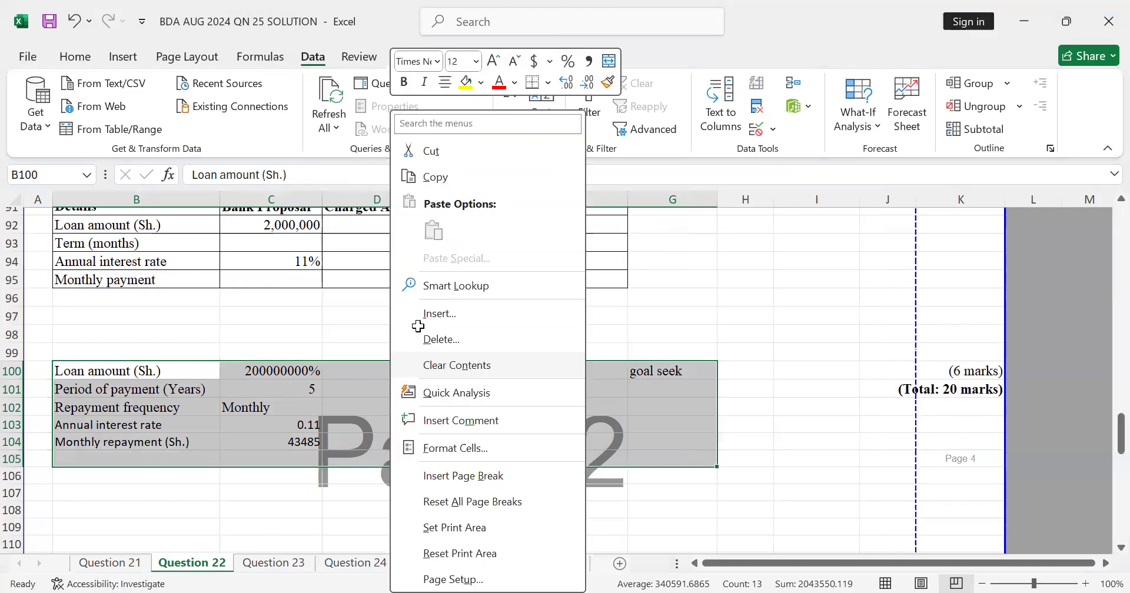
pyautogui.click(419, 327)
# Examine the part (c) instructions and the loan terms table to see which cells in each column need values
pyautogui.scroll(2, 422, 319)
pyautogui.click(287, 343)
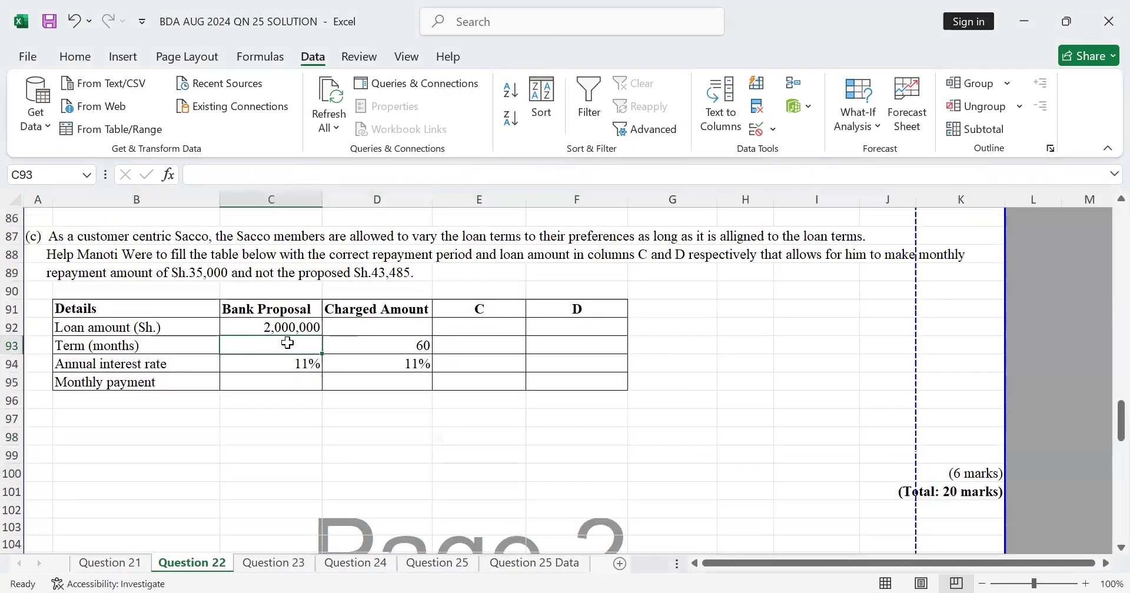
pyautogui.click(425, 346)
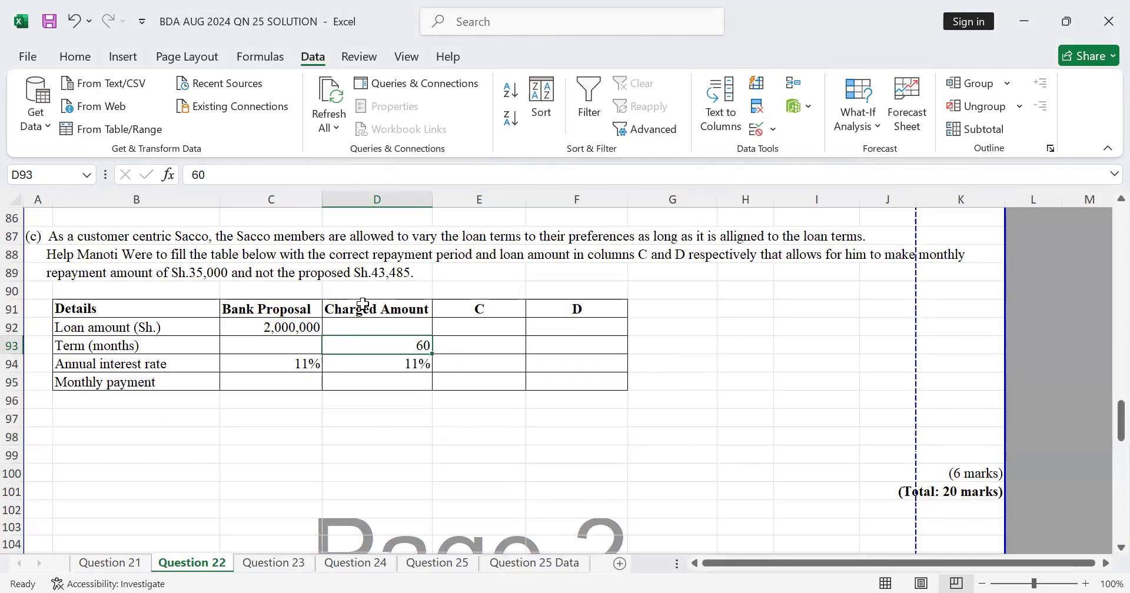
pyautogui.scroll(1, 386, 341)
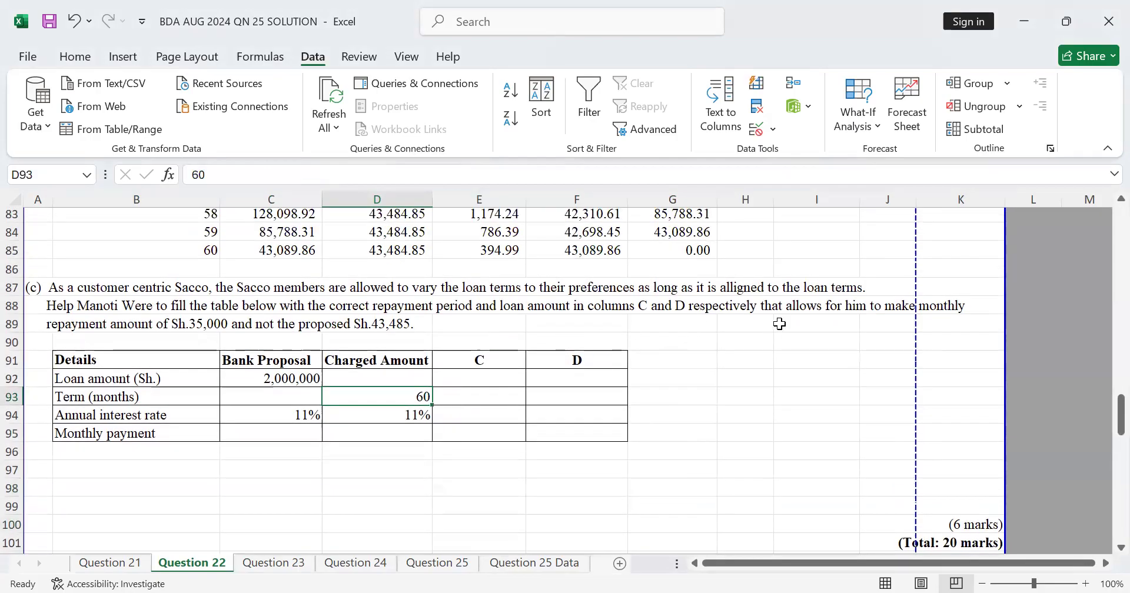
pyautogui.click(506, 379)
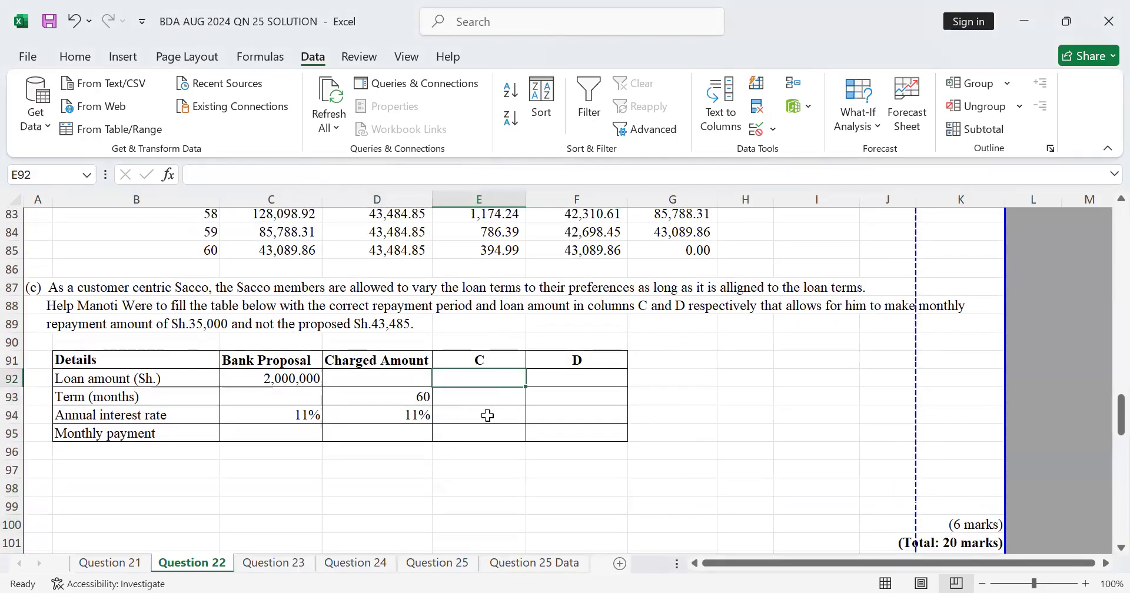
pyautogui.click(489, 404)
pyautogui.click(484, 420)
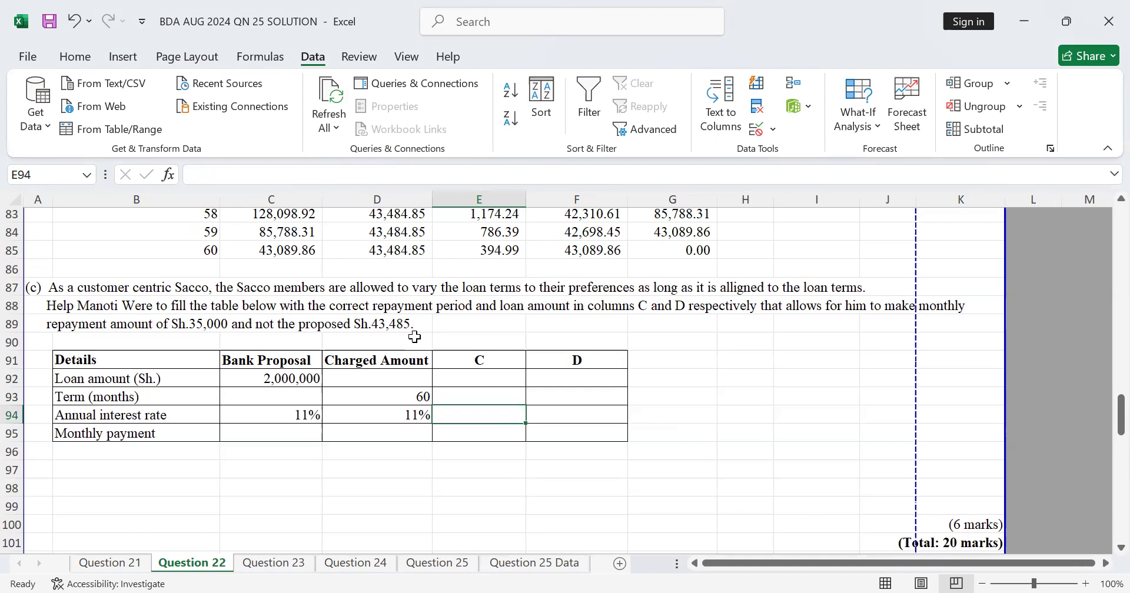
pyautogui.click(309, 411)
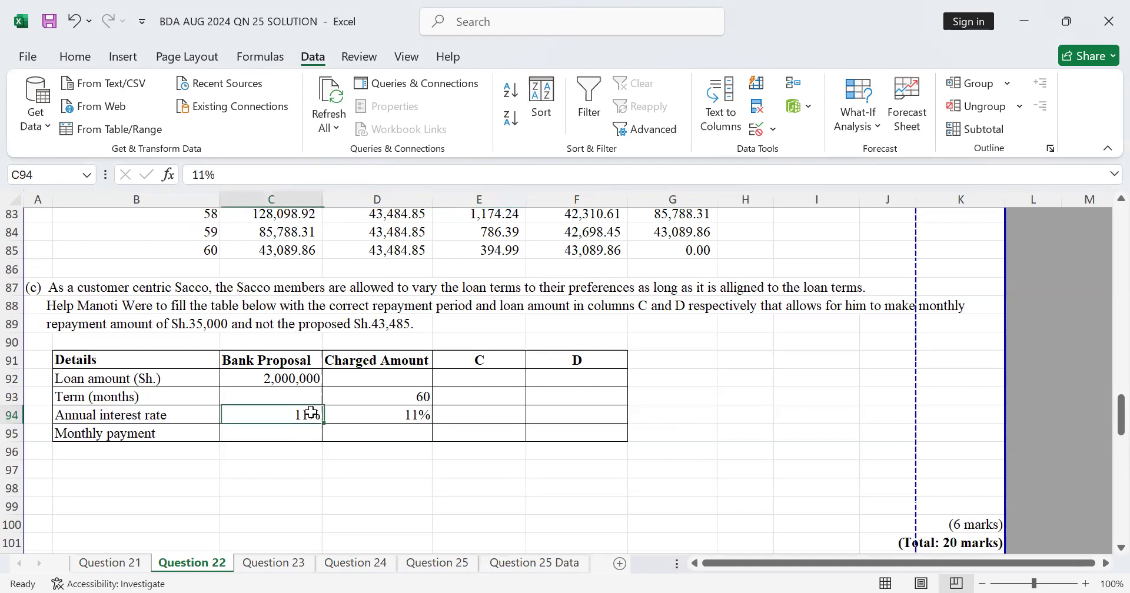
pyautogui.click(286, 395)
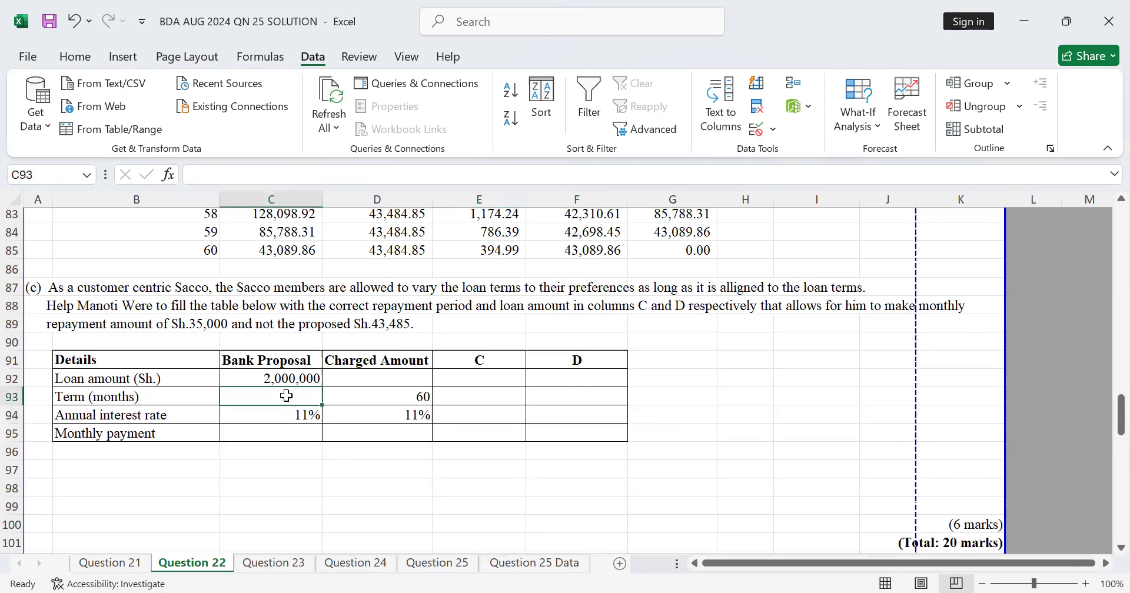
pyautogui.click(289, 426)
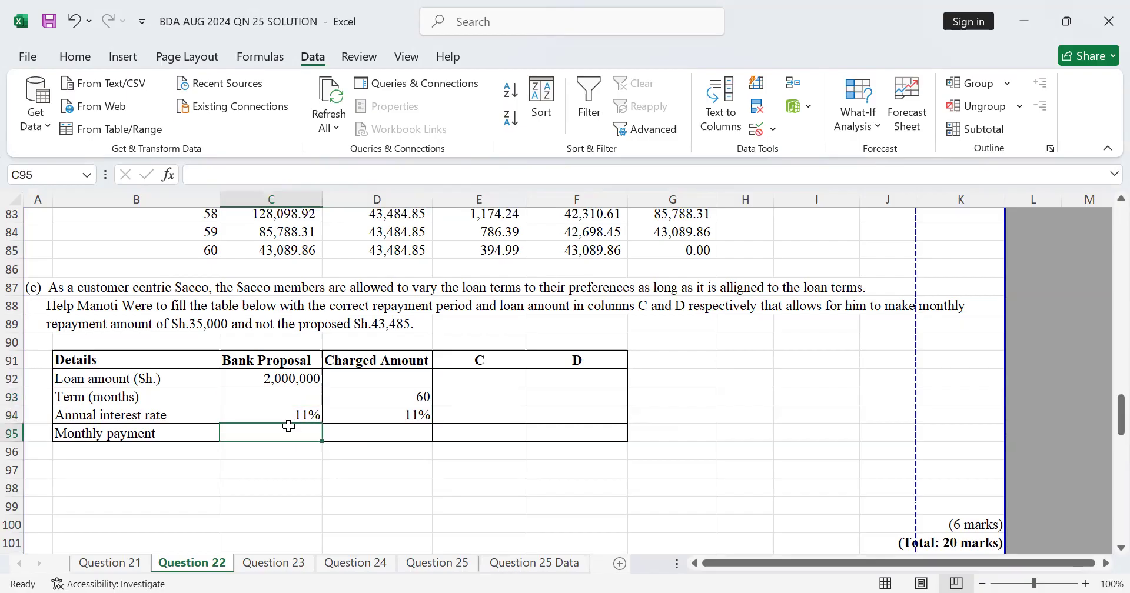
pyautogui.scroll(-1, 289, 426)
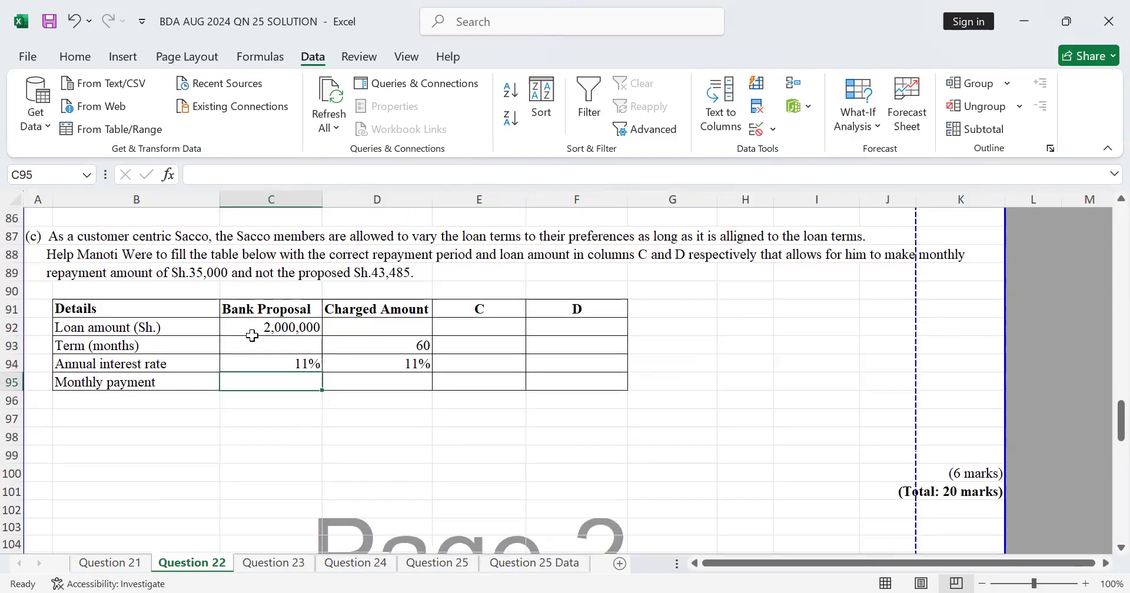
pyautogui.click(295, 347)
pyautogui.click(482, 353)
pyautogui.click(474, 367)
pyautogui.click(471, 381)
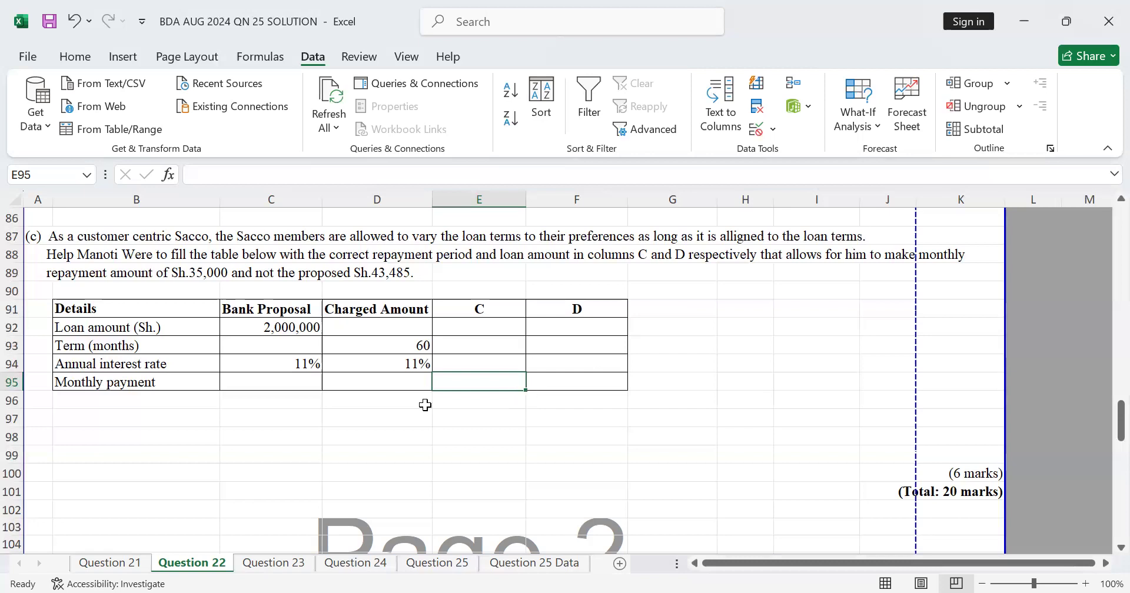
# Enter 43485% as the Charged Amount monthly payment in D95
pyautogui.click(424, 377)
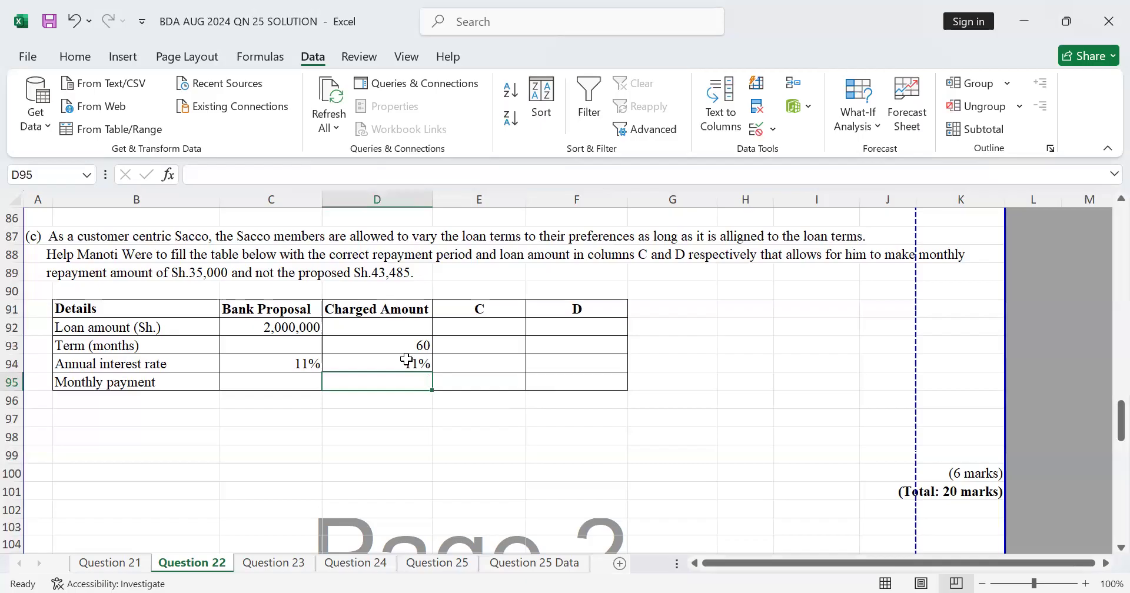
pyautogui.scroll(3, 382, 353)
pyautogui.scroll(-5, 377, 301)
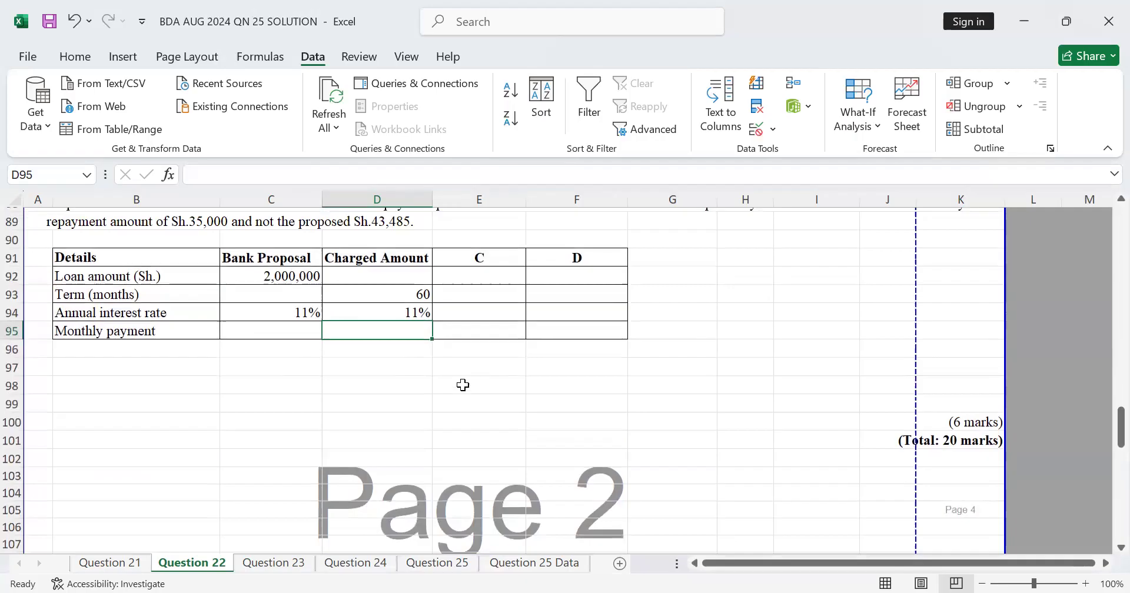
pyautogui.write('43')
pyautogui.scroll(4, 400, 380)
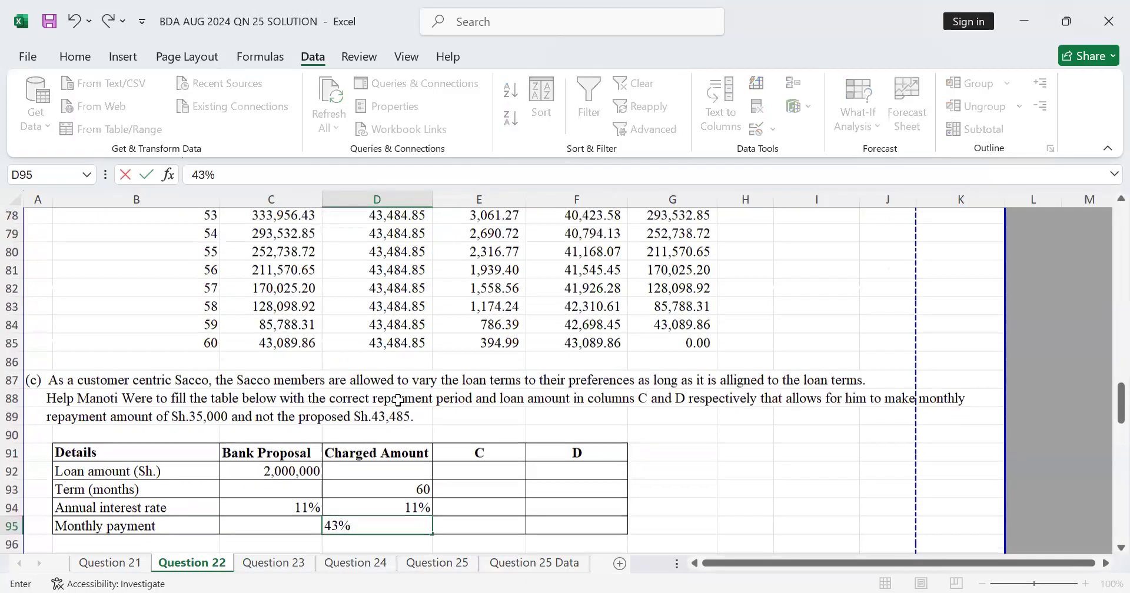
pyautogui.scroll(1, 341, 382)
pyautogui.scroll(-2, 346, 398)
pyautogui.scroll(1, 341, 400)
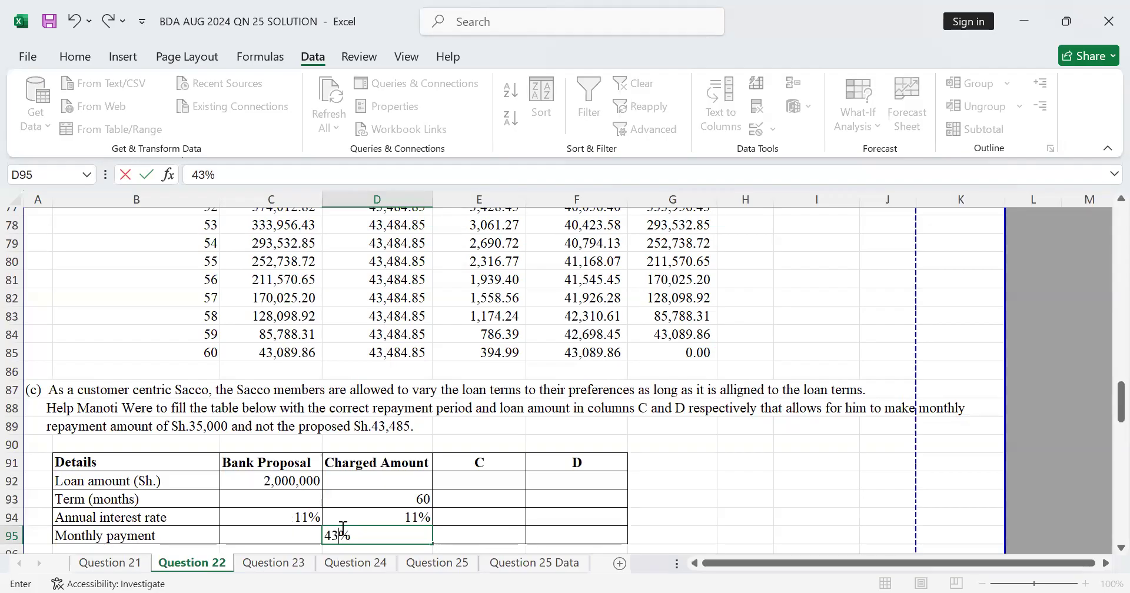
pyautogui.write('485')
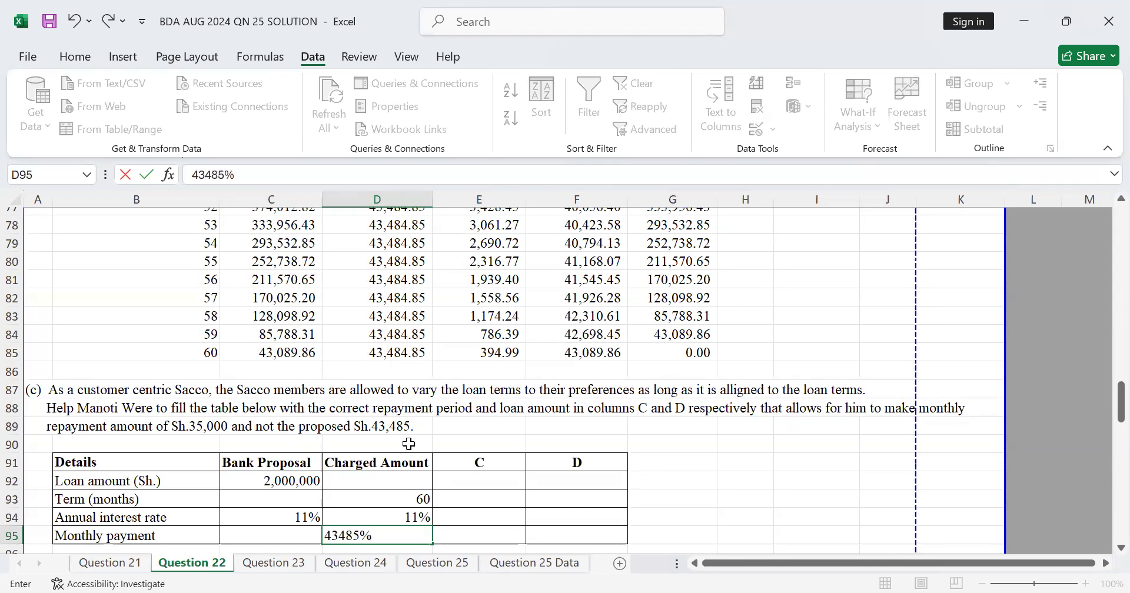
pyautogui.press('Up')
pyautogui.press('Right')
pyautogui.press('Down')
pyautogui.press('Left')
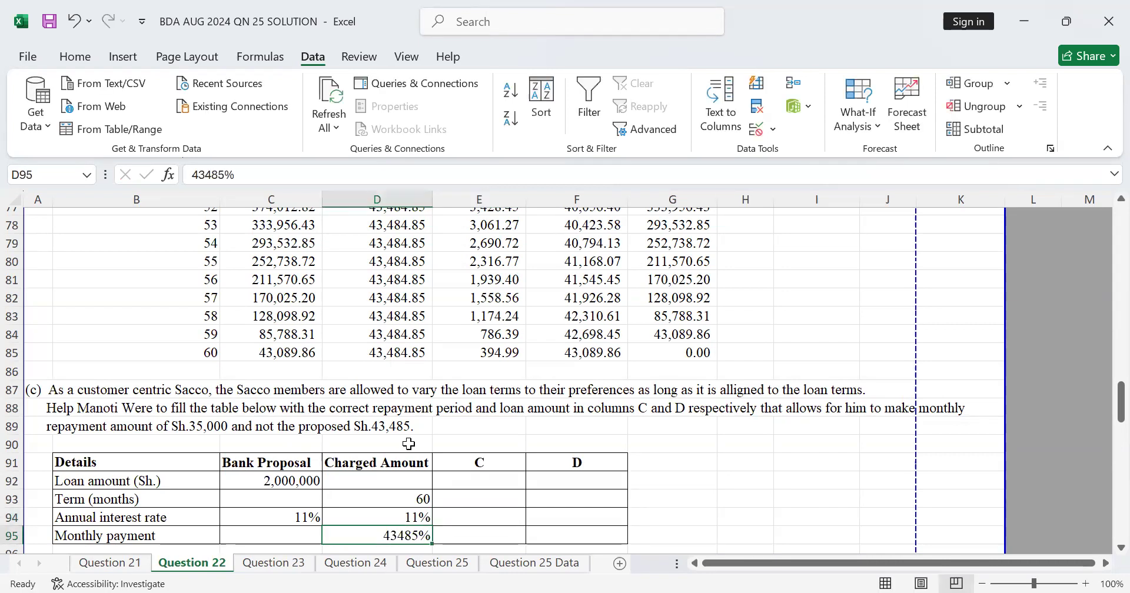
# Remove the percent sign from the monthly payment entry in D95
pyautogui.press('F2')
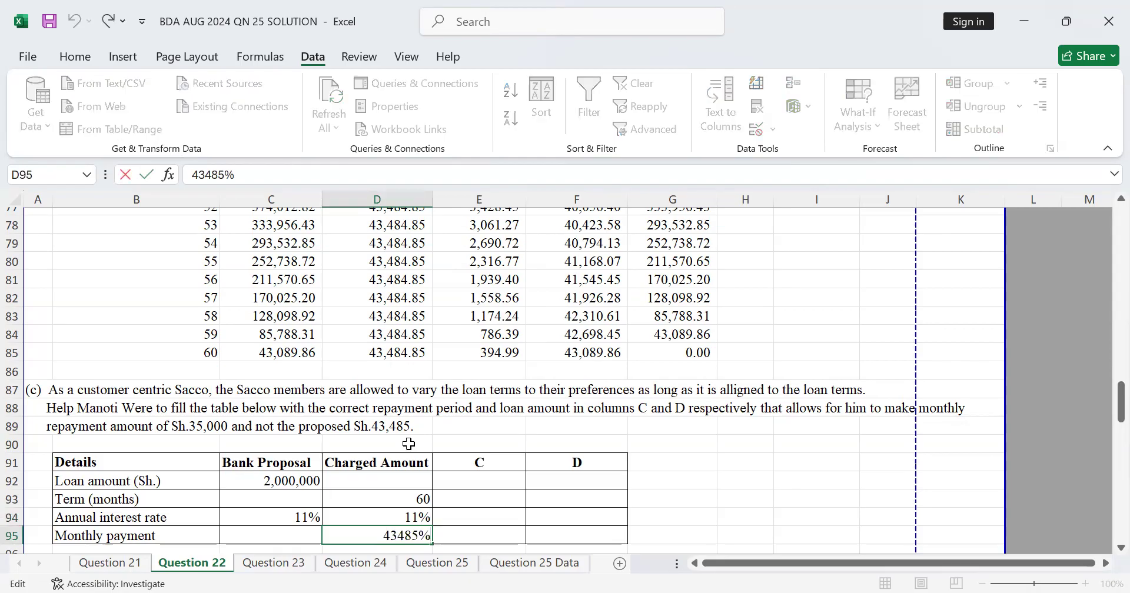
pyautogui.press('BackSpace')
pyautogui.click(479, 517)
# Copy the original loan details in B7:D12 near the start of the sheet
pyautogui.scroll(1, 471, 377)
pyautogui.scroll(-5, 482, 429)
pyautogui.scroll(14, 451, 353)
pyautogui.scroll(15, 451, 345)
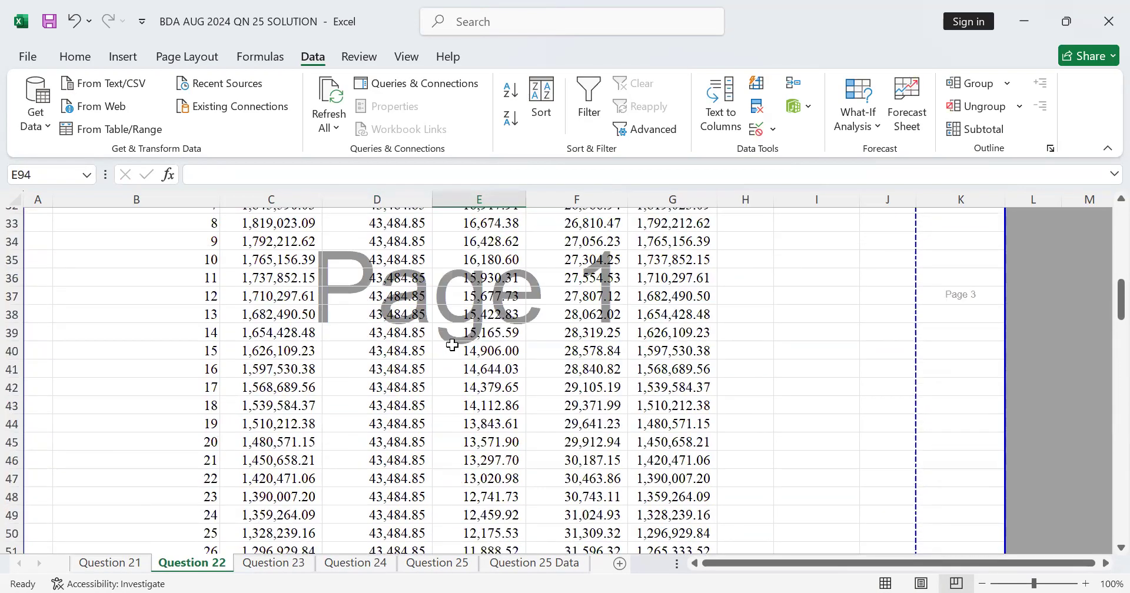
pyautogui.moveTo(72, 325); pyautogui.dragTo(412, 415)
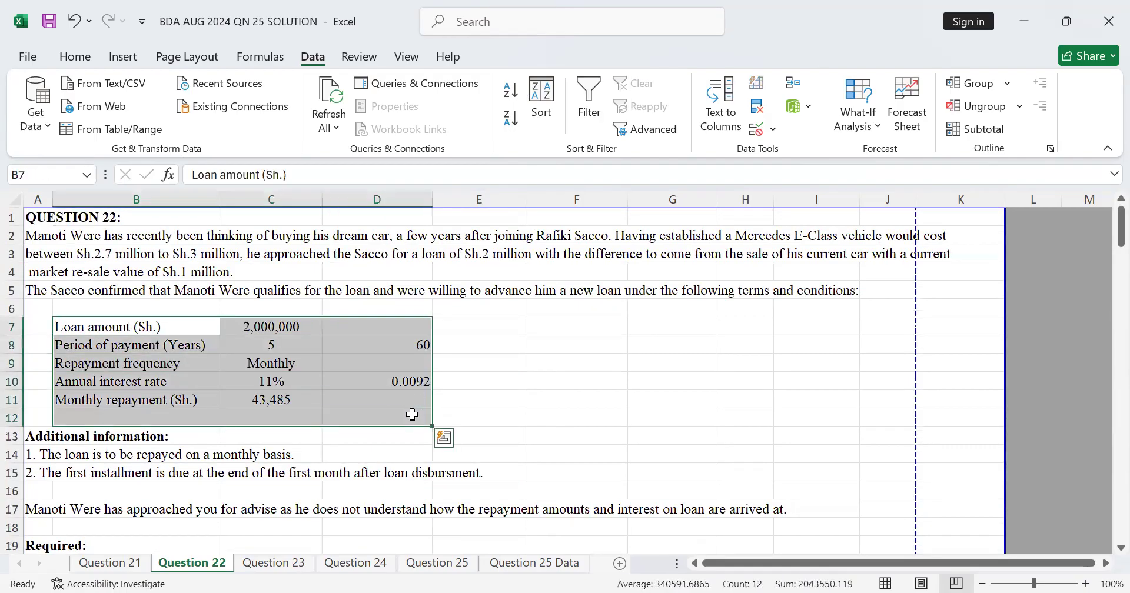
pyautogui.rightClick(412, 415)
pyautogui.click(465, 183)
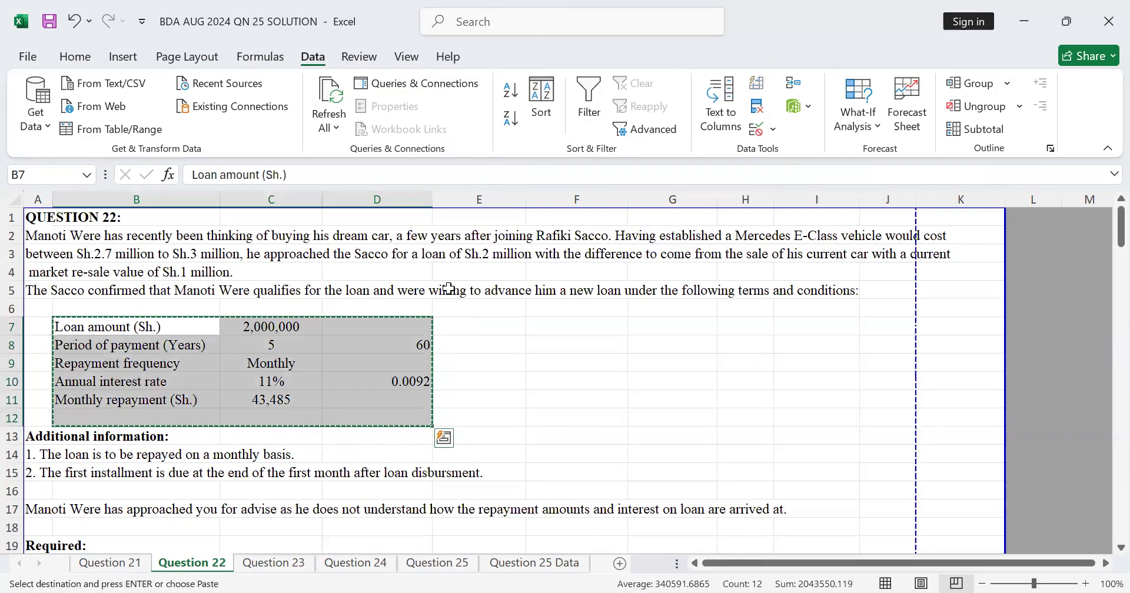
# Paste the loan details beside the part (c) table starting at I92, and widen column J to fit the loan amount
pyautogui.scroll(-20, 729, 423)
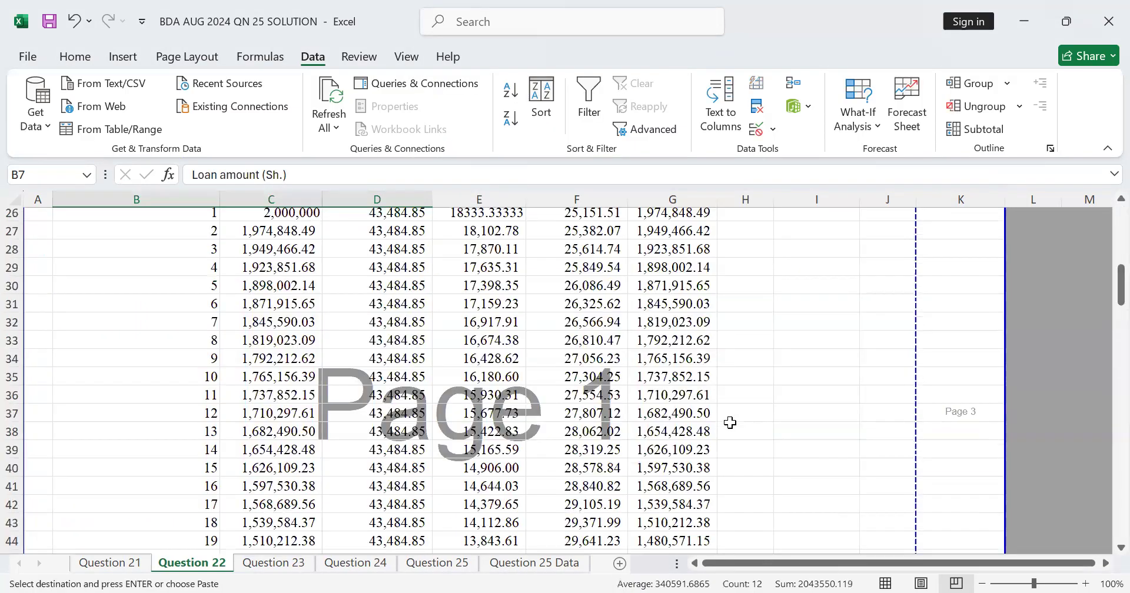
pyautogui.click(776, 446)
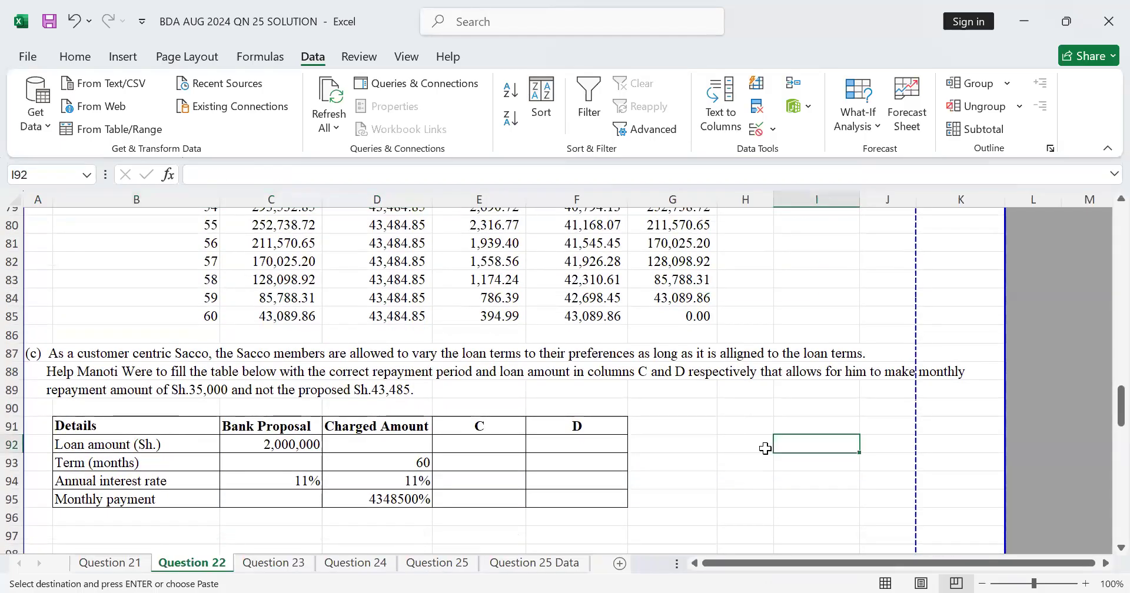
pyautogui.hotkey('ctrl', 'v')
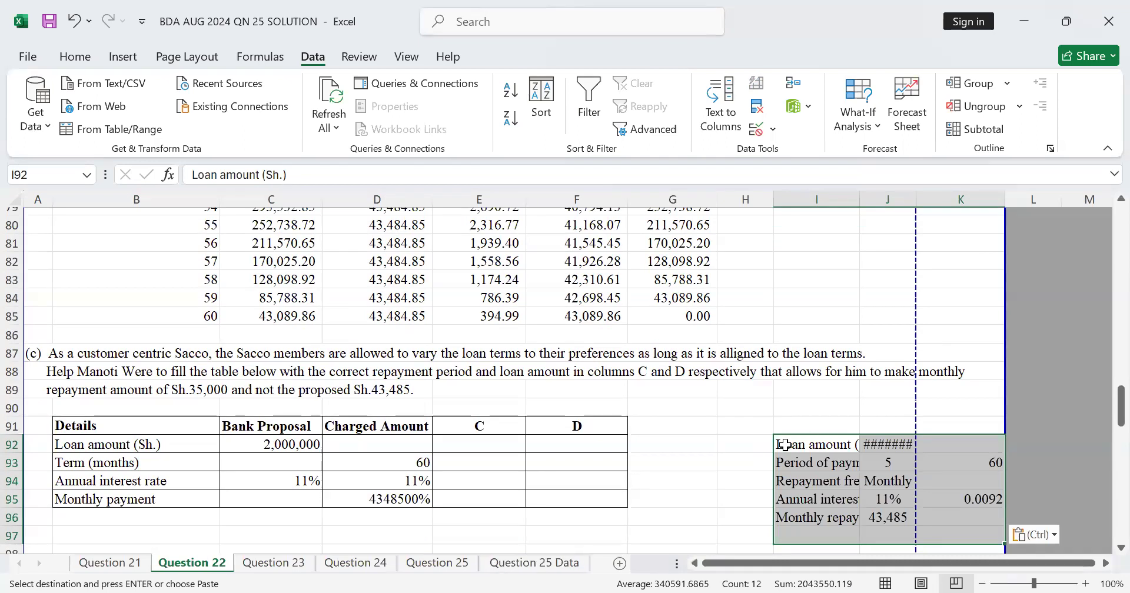
pyautogui.click(760, 462)
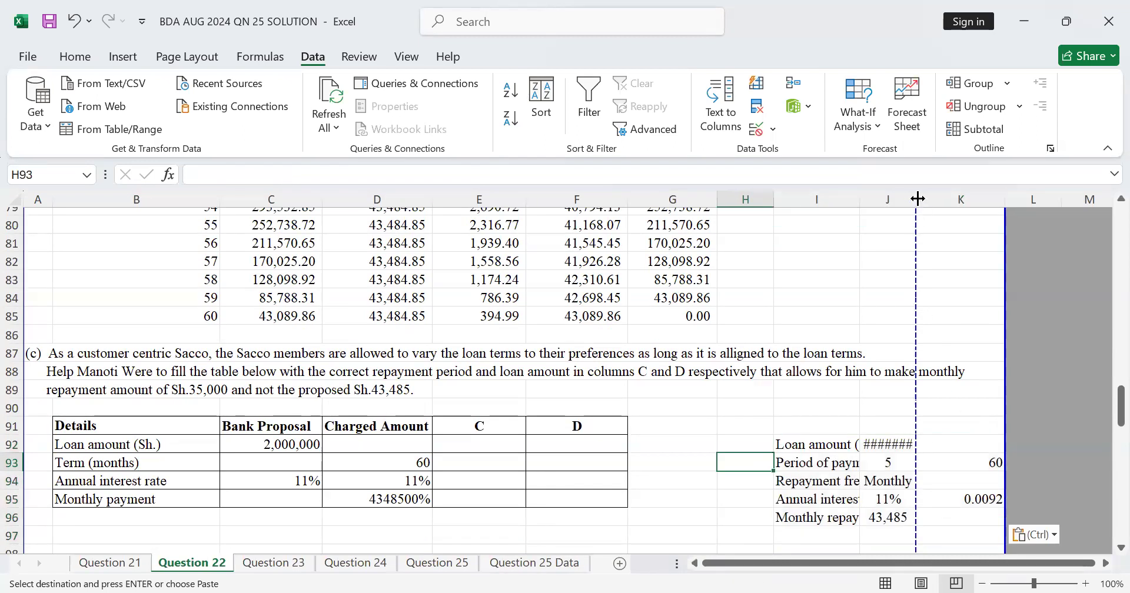
pyautogui.moveTo(918, 198); pyautogui.dragTo(963, 198)
pyautogui.click(1105, 563)
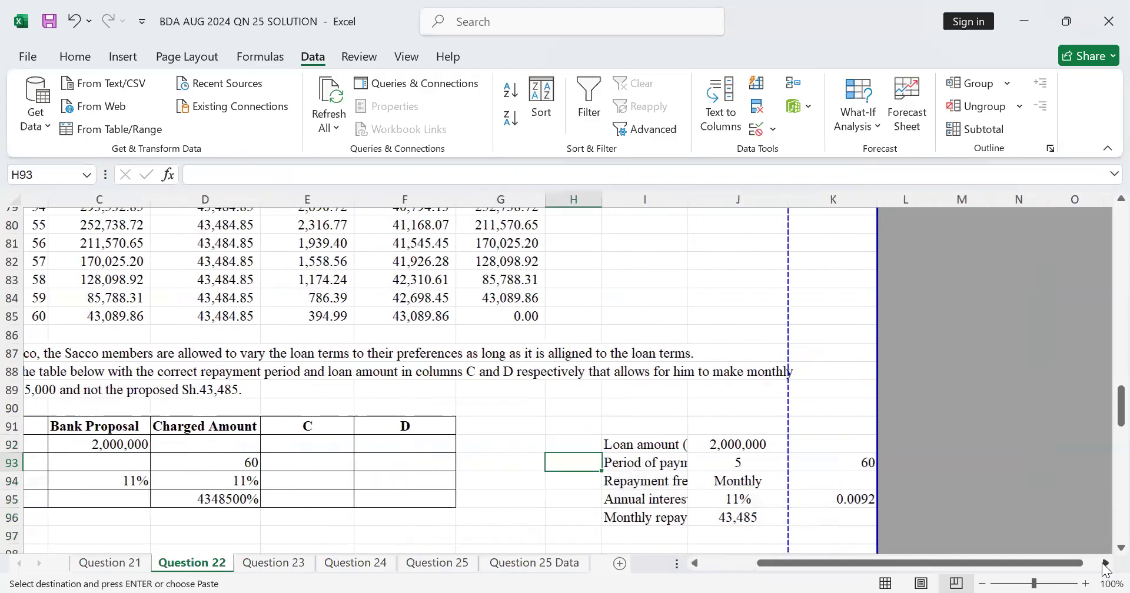
# Check the pasted loan amount, repayment frequency, interest rate and monthly repayment cells in I92:J96
pyautogui.click(639, 445)
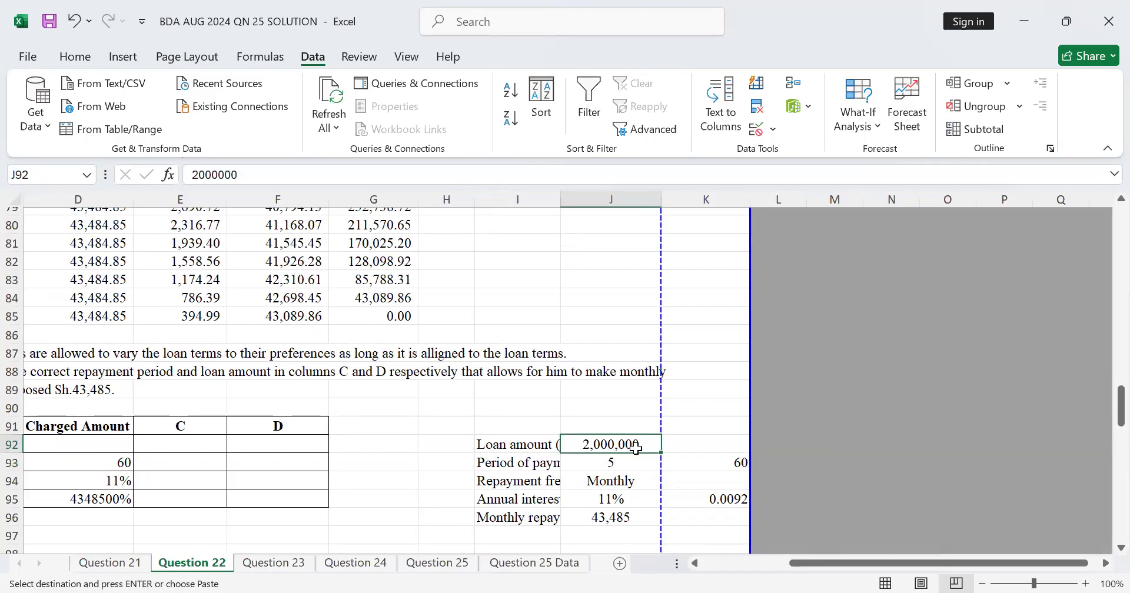
pyautogui.press('Down')
pyautogui.press('Down')
pyautogui.press('Down')
pyautogui.press('Left')
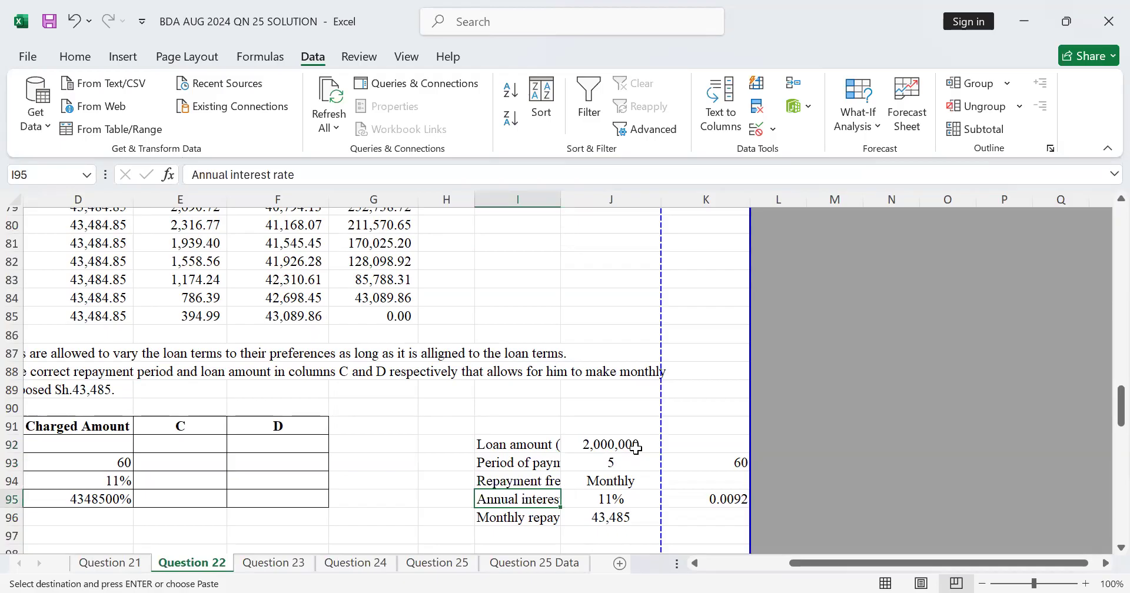
pyautogui.scroll(-2, 635, 449)
pyautogui.click(603, 395)
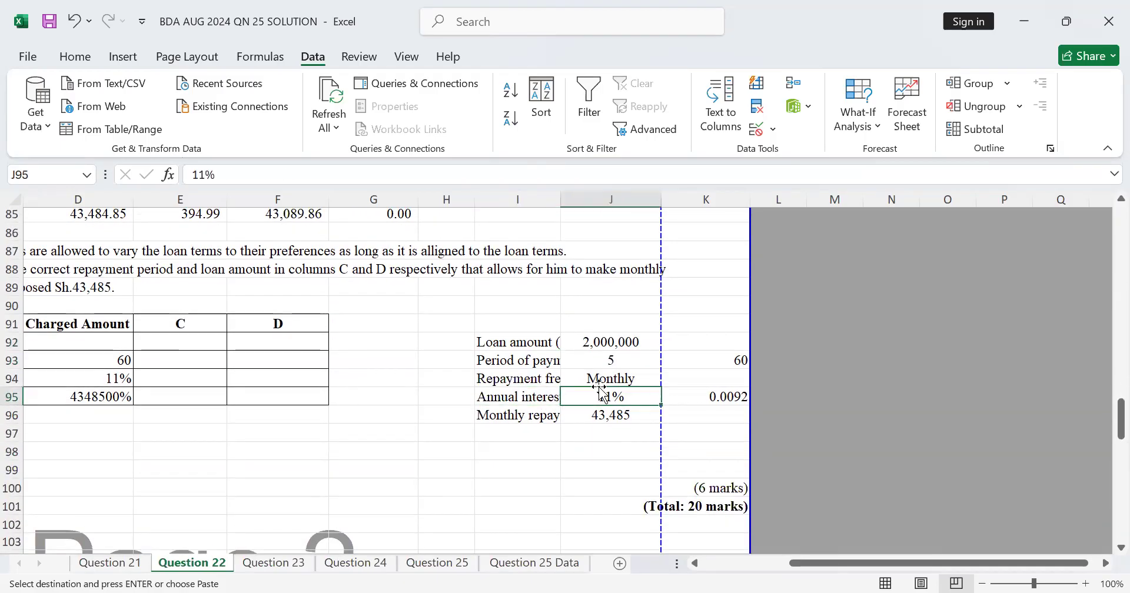
pyautogui.press('Up')
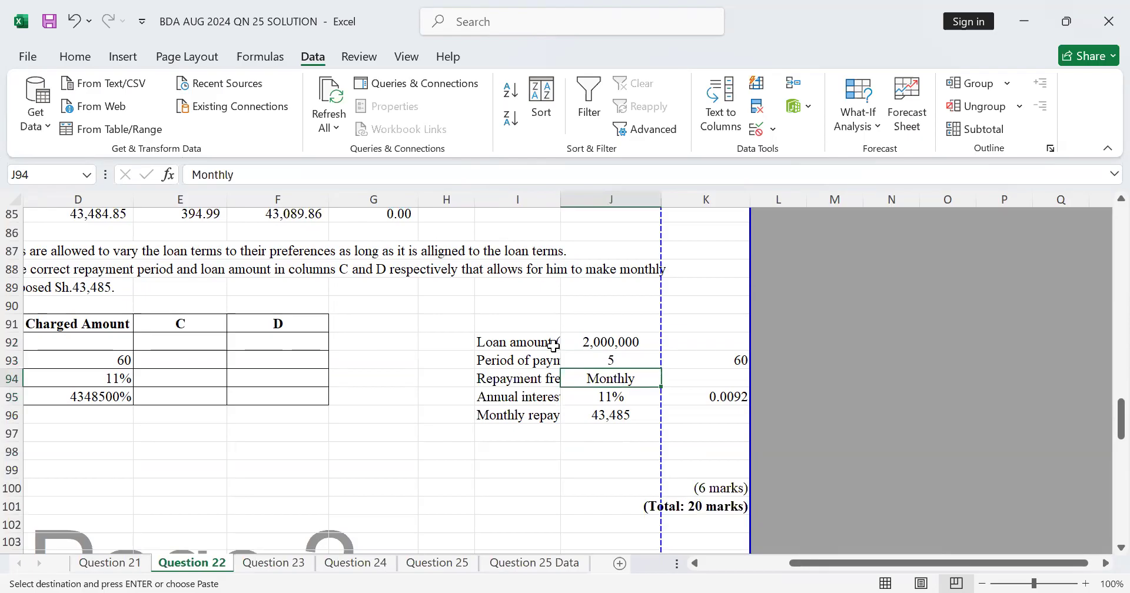
pyautogui.click(604, 413)
pyautogui.click(531, 420)
pyautogui.click(518, 380)
# Delete the annual interest rate label in I95 and start a replacement label with "m"
pyautogui.doubleClick(521, 400)
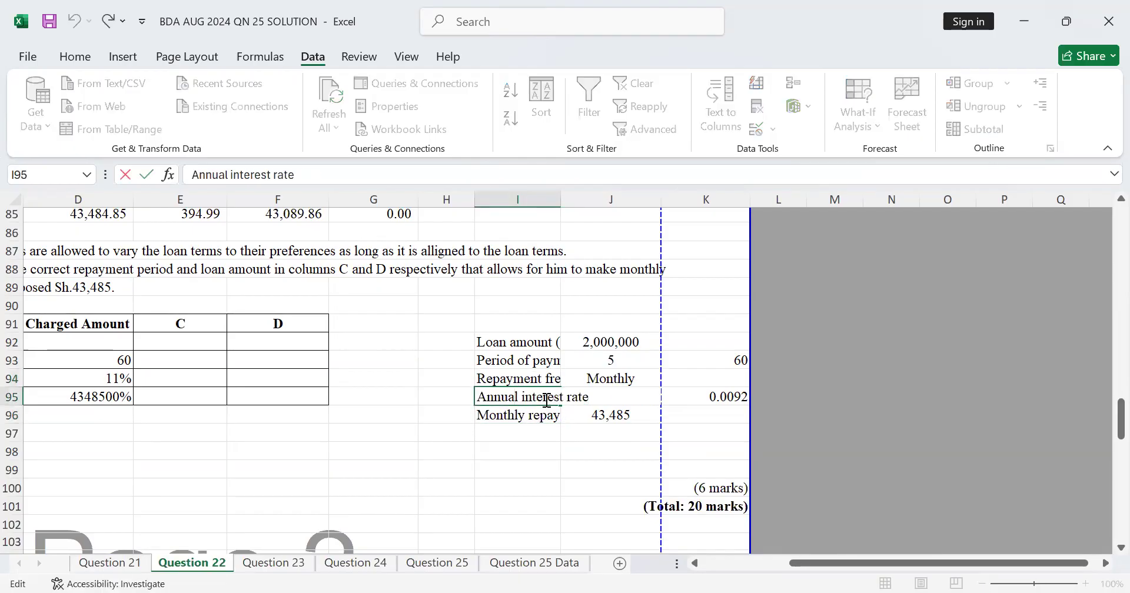
pyautogui.click(596, 393)
pyautogui.press('BackSpace')
pyautogui.press('BackSpace')
pyautogui.press('BackSpace')
pyautogui.press('BackSpace')
pyautogui.press('BackSpace')
pyautogui.press('BackSpace')
pyautogui.press('BackSpace')
pyautogui.press('BackSpace')
pyautogui.press('BackSpace')
pyautogui.press('BackSpace')
pyautogui.press('BackSpace')
pyautogui.press('BackSpace')
pyautogui.press('BackSpace')
pyautogui.press('BackSpace')
pyautogui.press('BackSpace')
pyautogui.press('BackSpace')
pyautogui.press('BackSpace')
pyautogui.press('BackSpace')
pyautogui.press('BackSpace')
pyautogui.press('BackSpace')
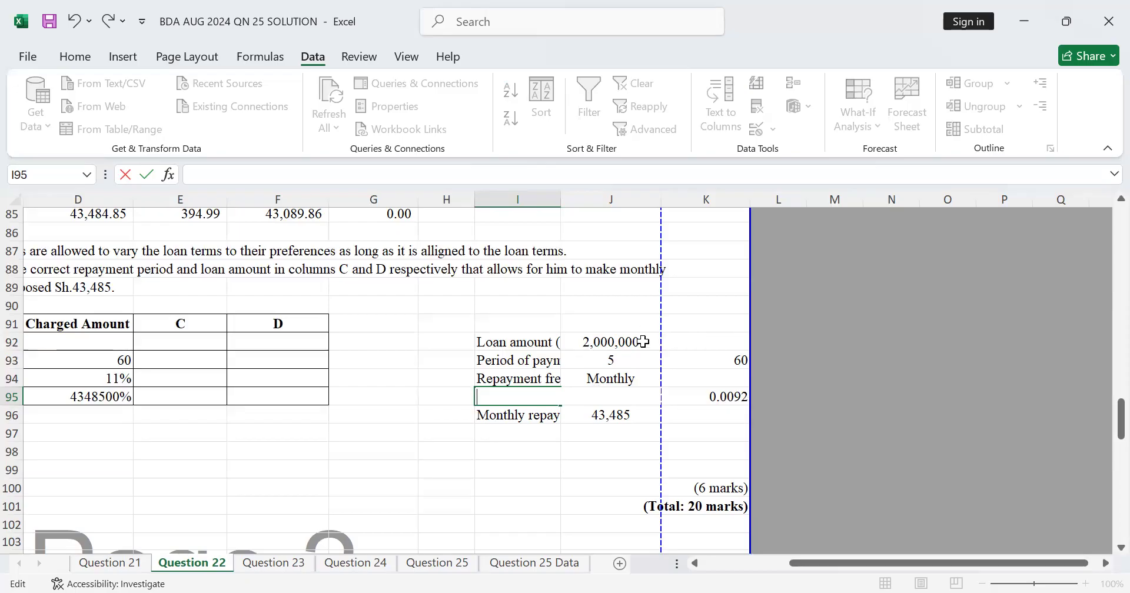
pyautogui.write('m')
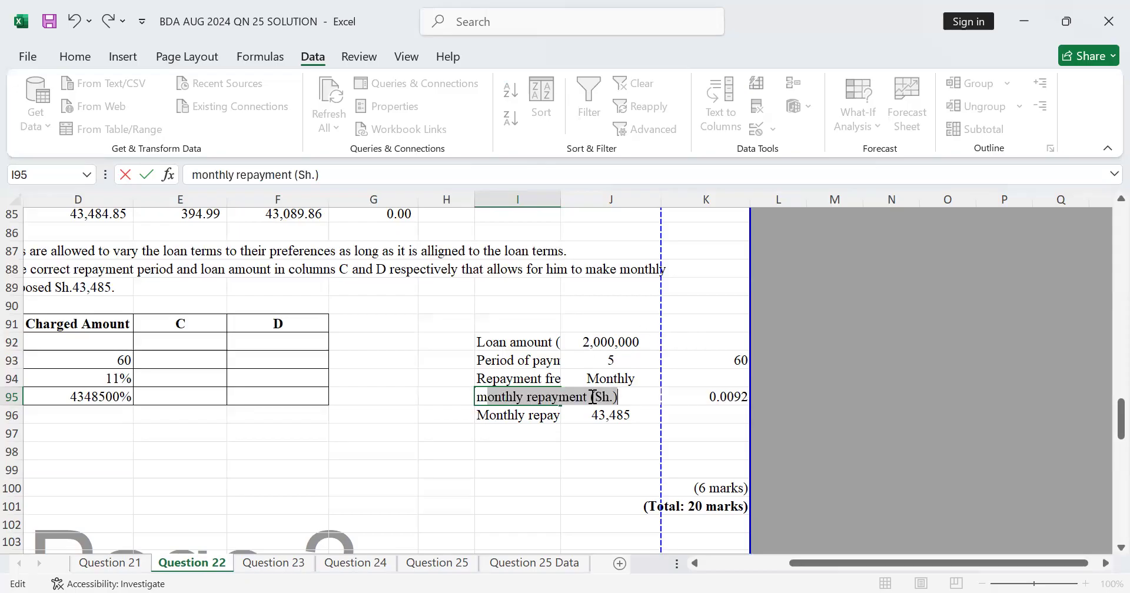
# Relabel cell I95 in the loan terms block as "montly rate"
pyautogui.write('ontl')
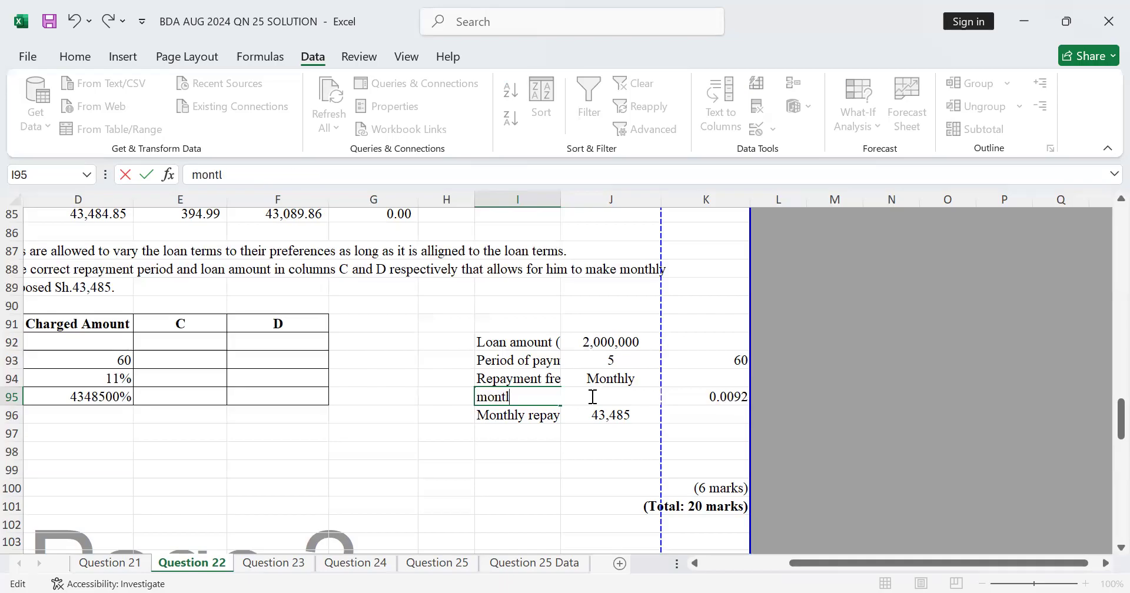
pyautogui.write('y rate')
pyautogui.click(618, 416)
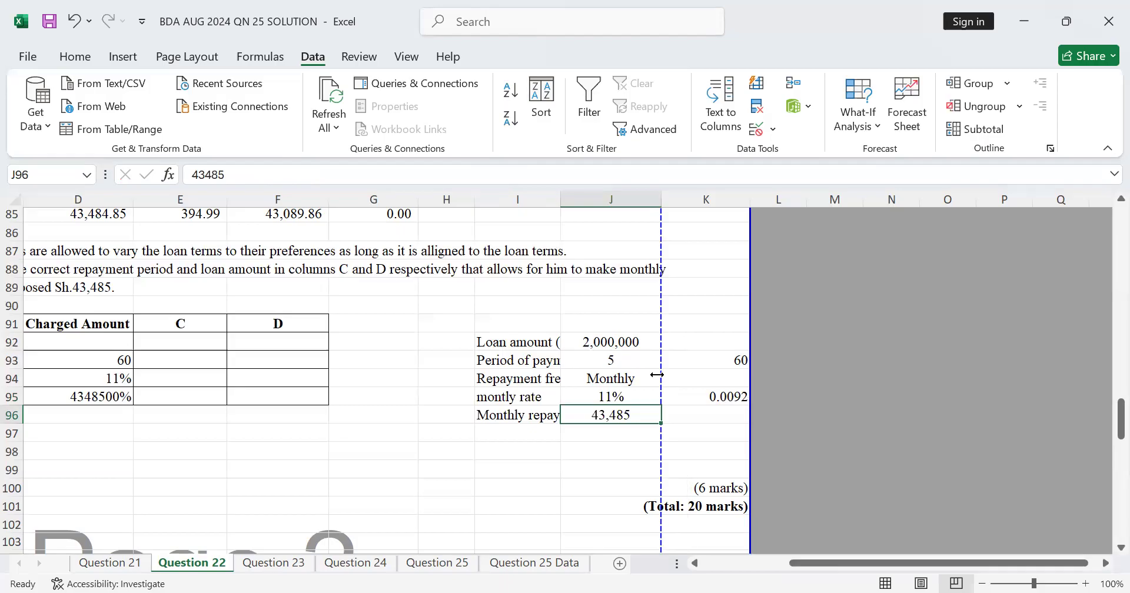
# Replace the rate in J95 with the monthly formula =11%/12
pyautogui.click(669, 417)
pyautogui.click(629, 400)
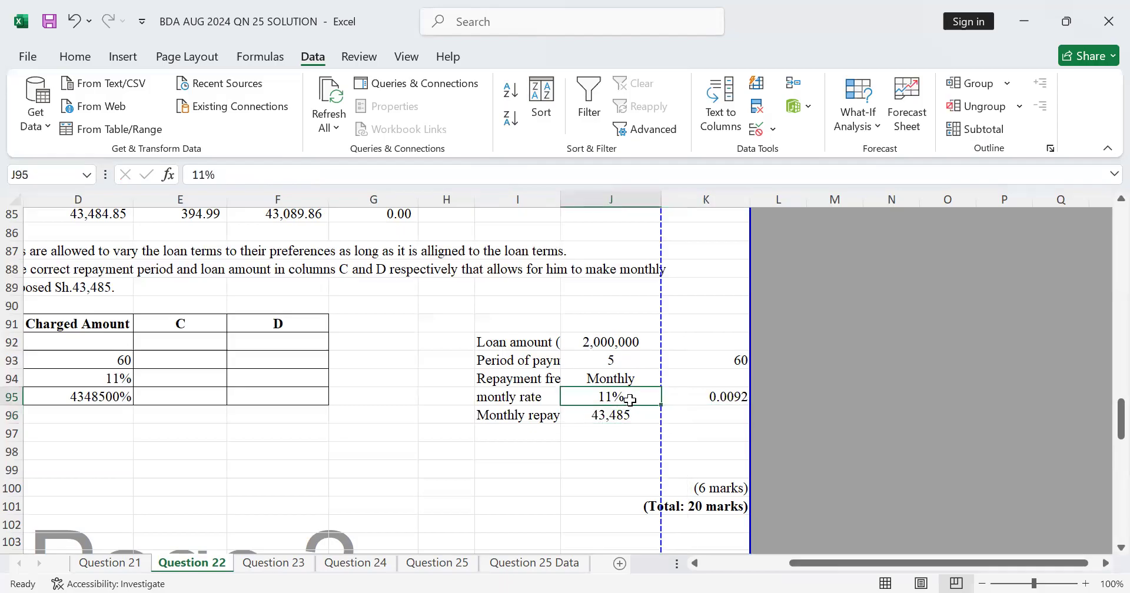
pyautogui.doubleClick(629, 400)
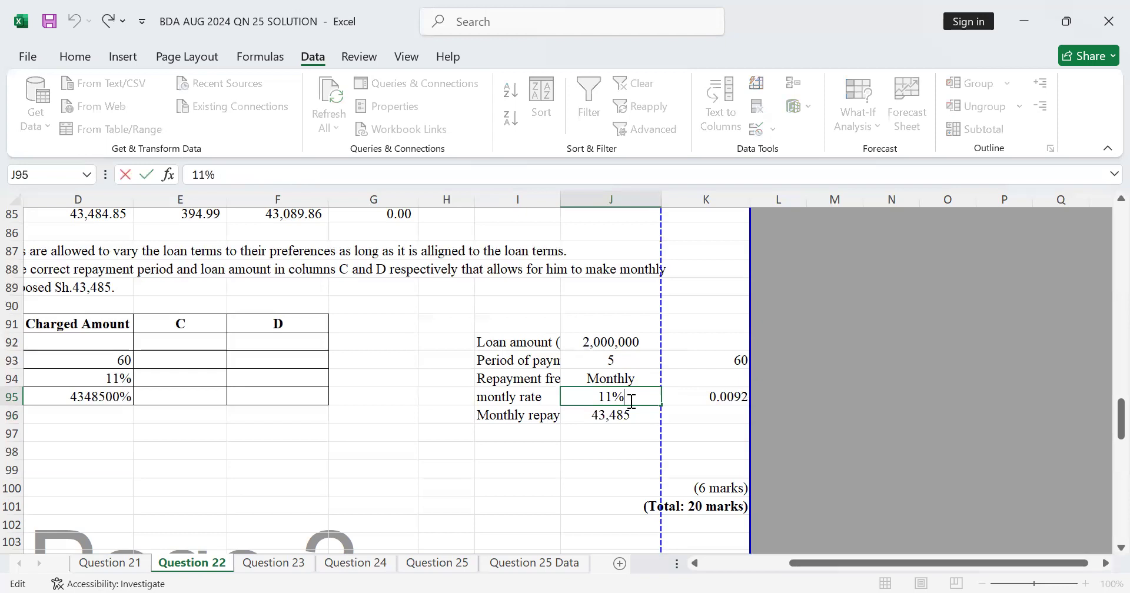
pyautogui.press('BackSpace')
pyautogui.press('BackSpace')
pyautogui.press('BackSpace')
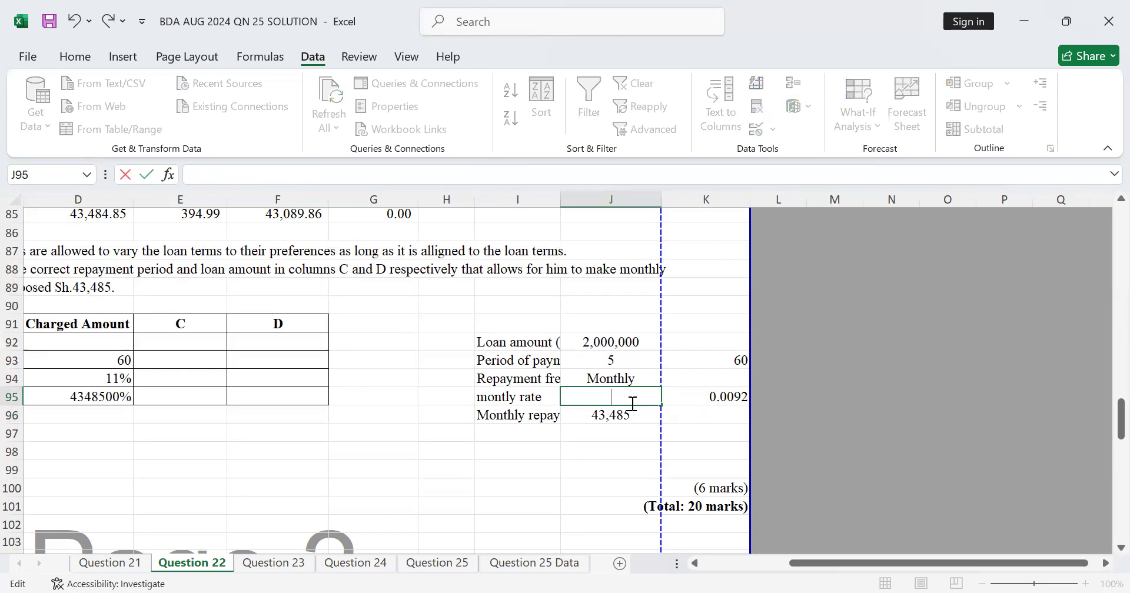
pyautogui.write('=11')
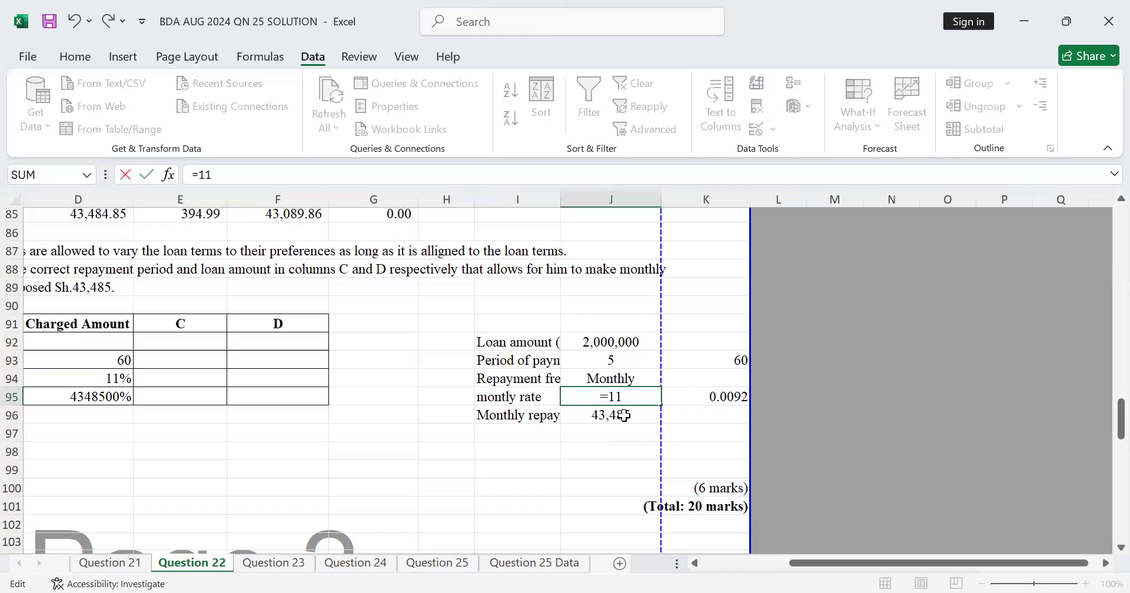
pyautogui.write('%/2')
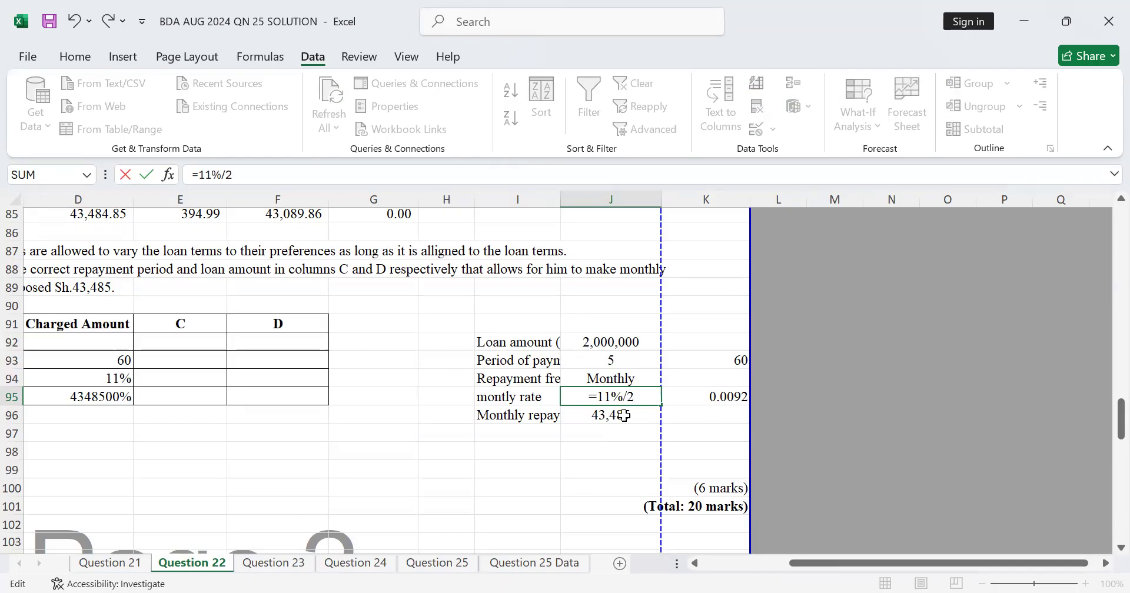
pyautogui.press('BackSpace')
pyautogui.write('12')
pyautogui.press('Return')
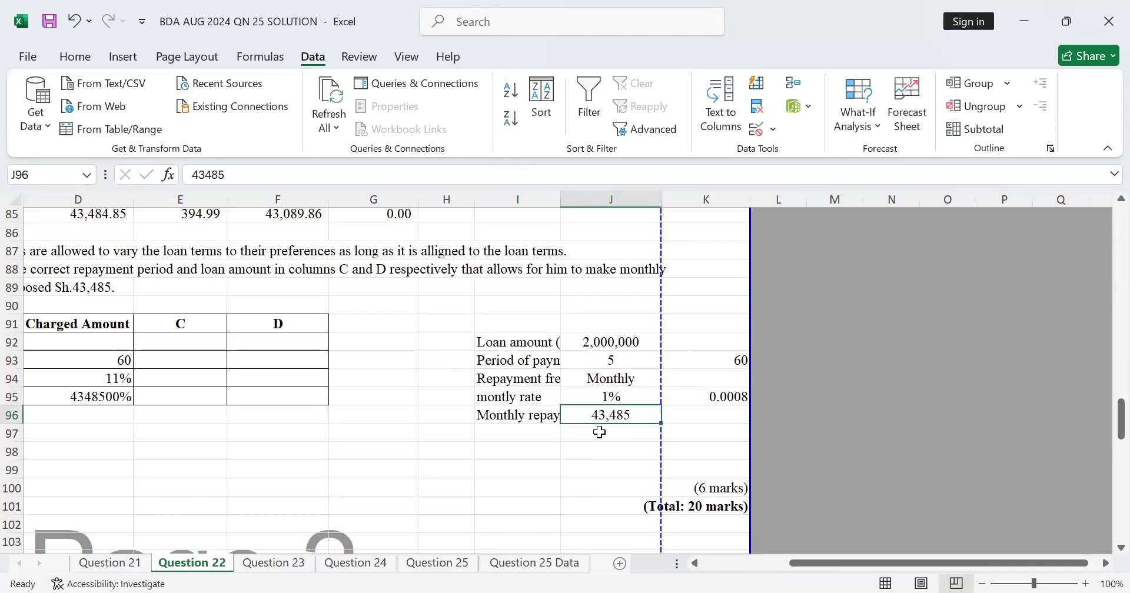
pyautogui.scroll(-2, 626, 445)
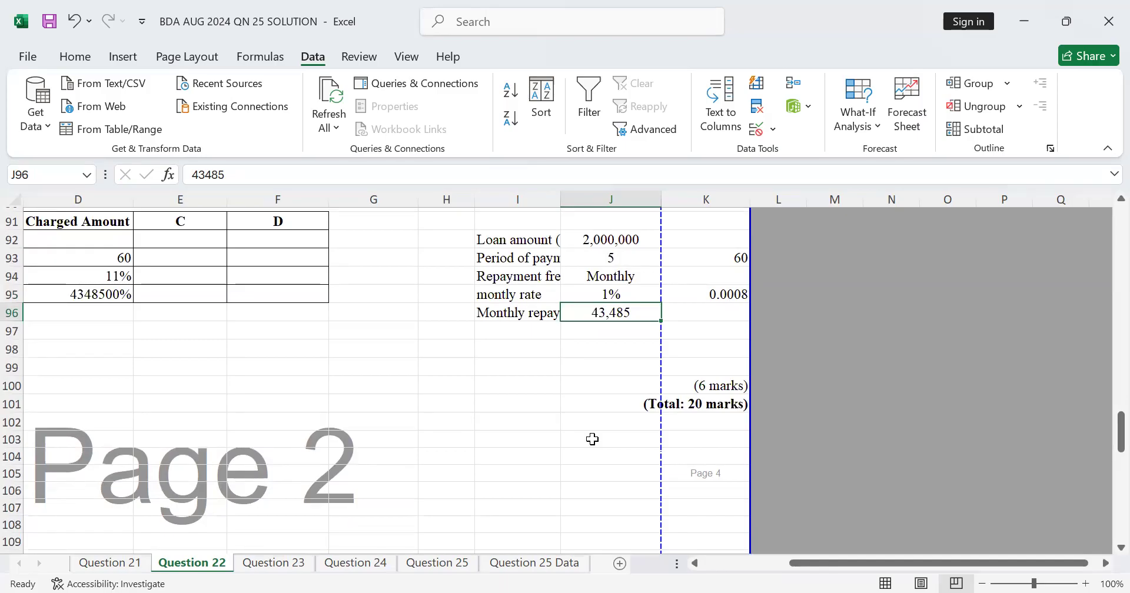
pyautogui.click(552, 270)
pyautogui.click(606, 271)
pyautogui.click(612, 257)
pyautogui.click(546, 258)
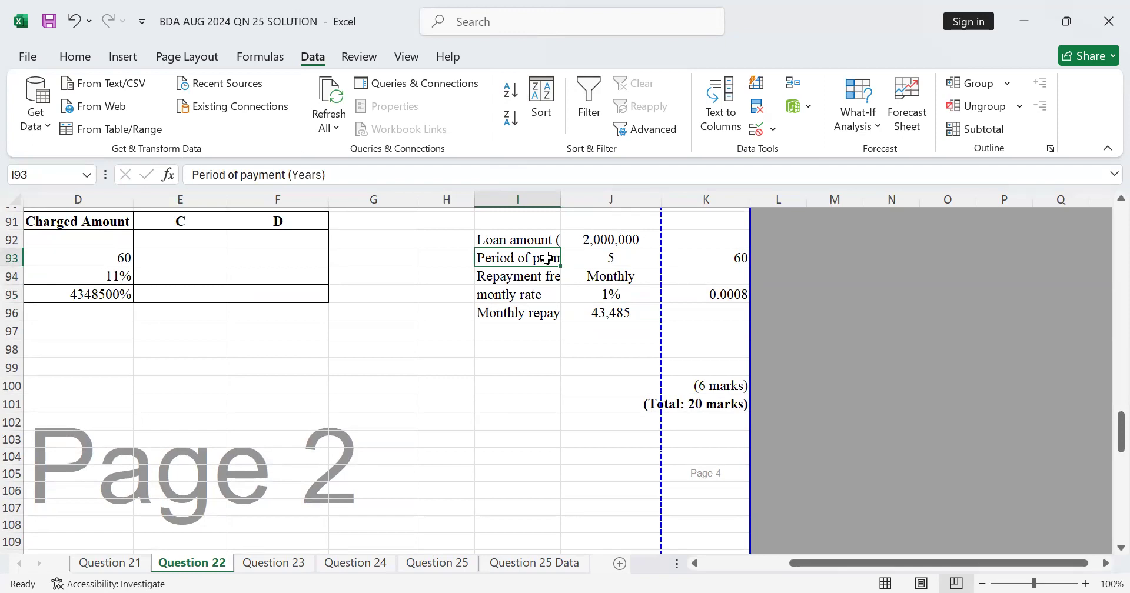
pyautogui.click(517, 293)
pyautogui.moveTo(535, 286); pyautogui.dragTo(630, 281)
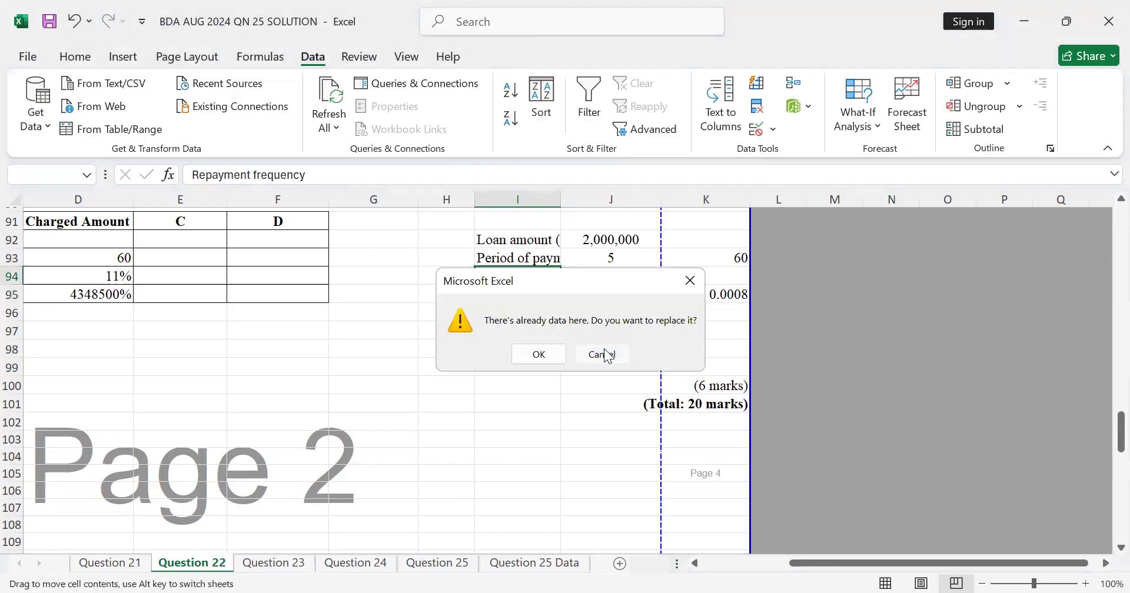
pyautogui.click(607, 356)
# Relabel the repayment frequency cell I94 as "number of periods"
pyautogui.click(550, 282)
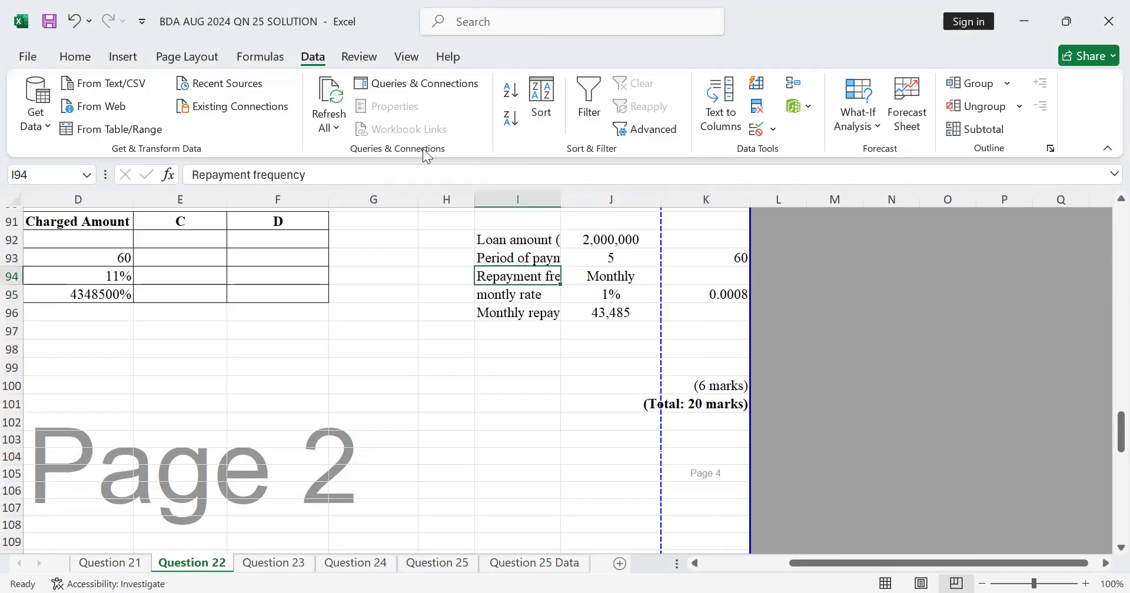
pyautogui.write('nu')
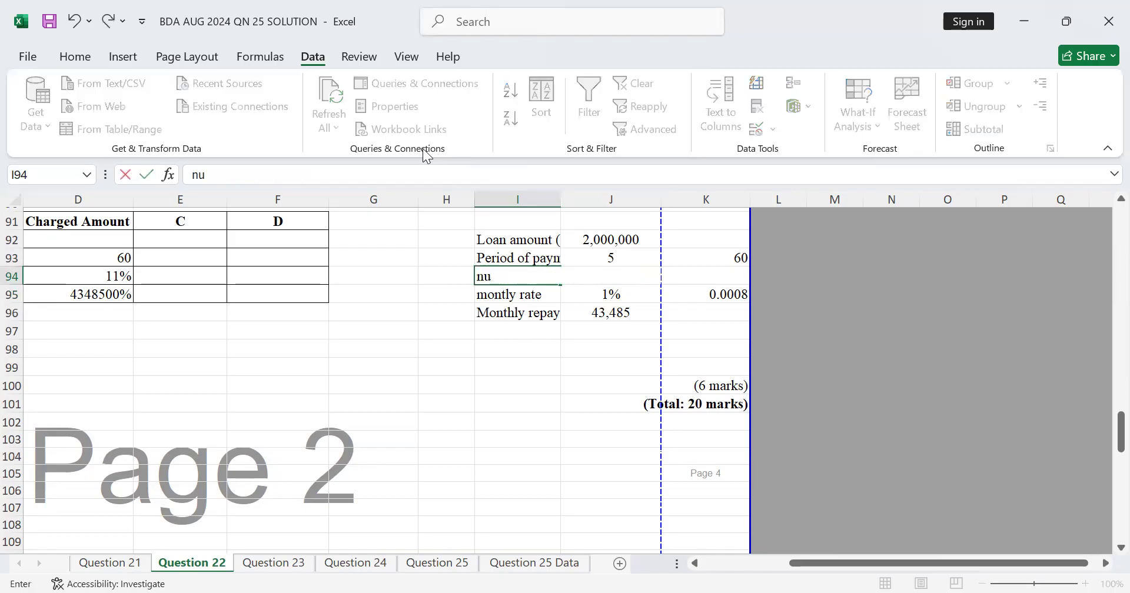
pyautogui.write('mber of')
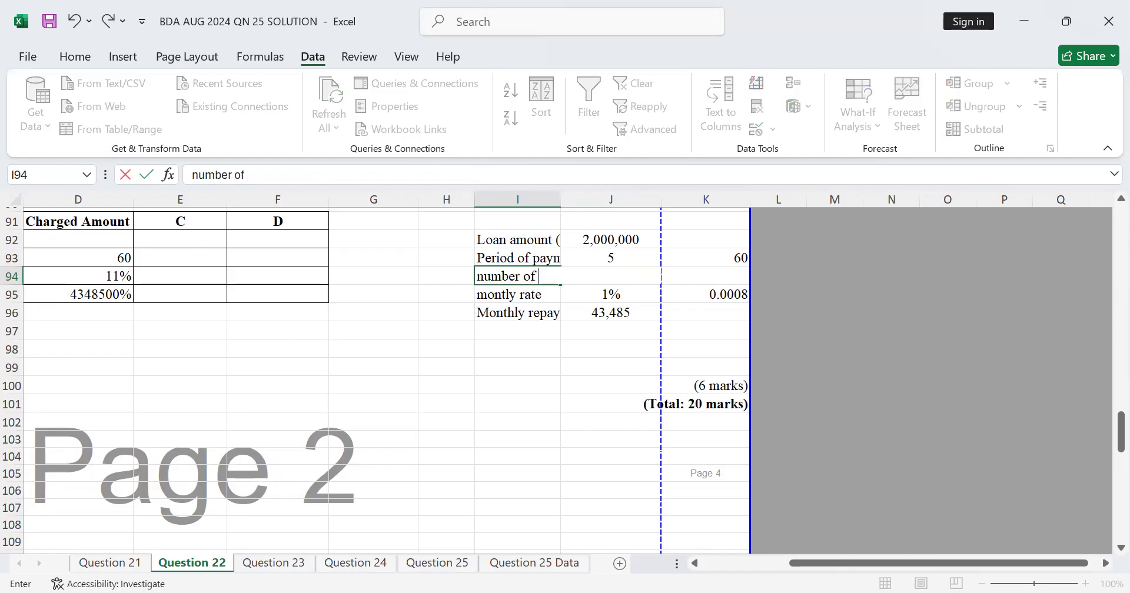
pyautogui.write('pr')
pyautogui.press('BackSpace')
pyautogui.write('eriods')
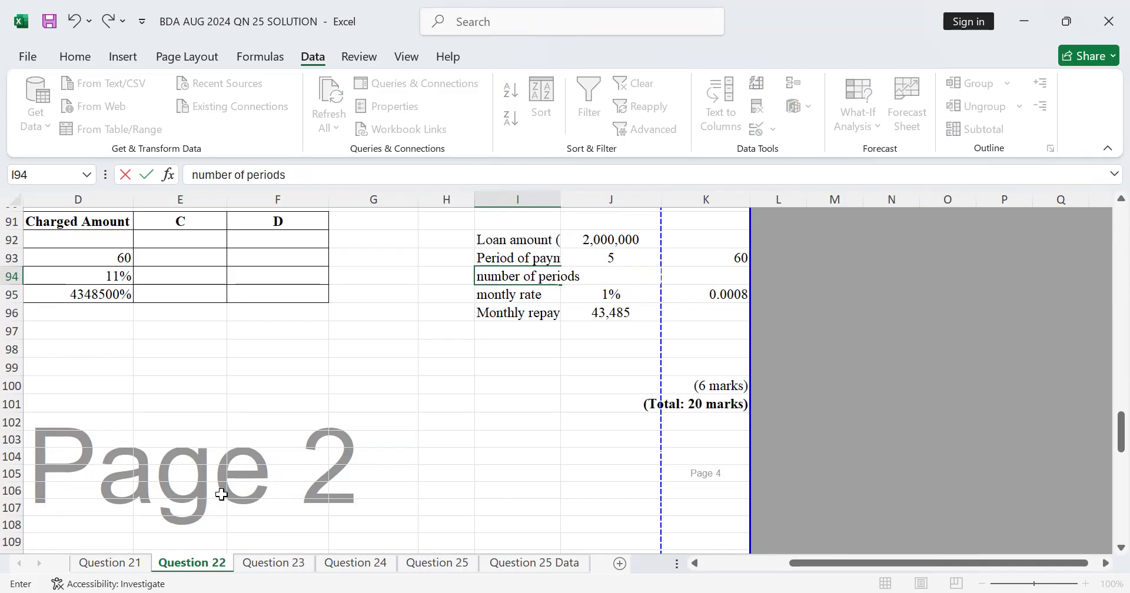
pyautogui.click(549, 363)
# Replace the entry in J94 with the formula =J93*12 to calculate the number of monthly periods
pyautogui.click(622, 272)
pyautogui.press('BackSpace')
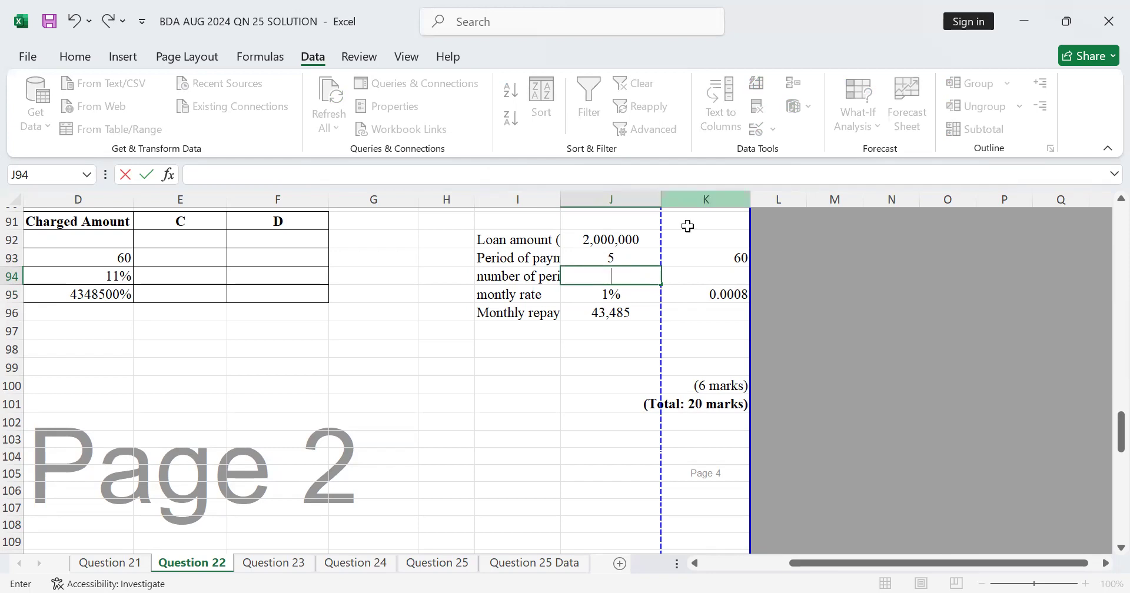
pyautogui.click(687, 226)
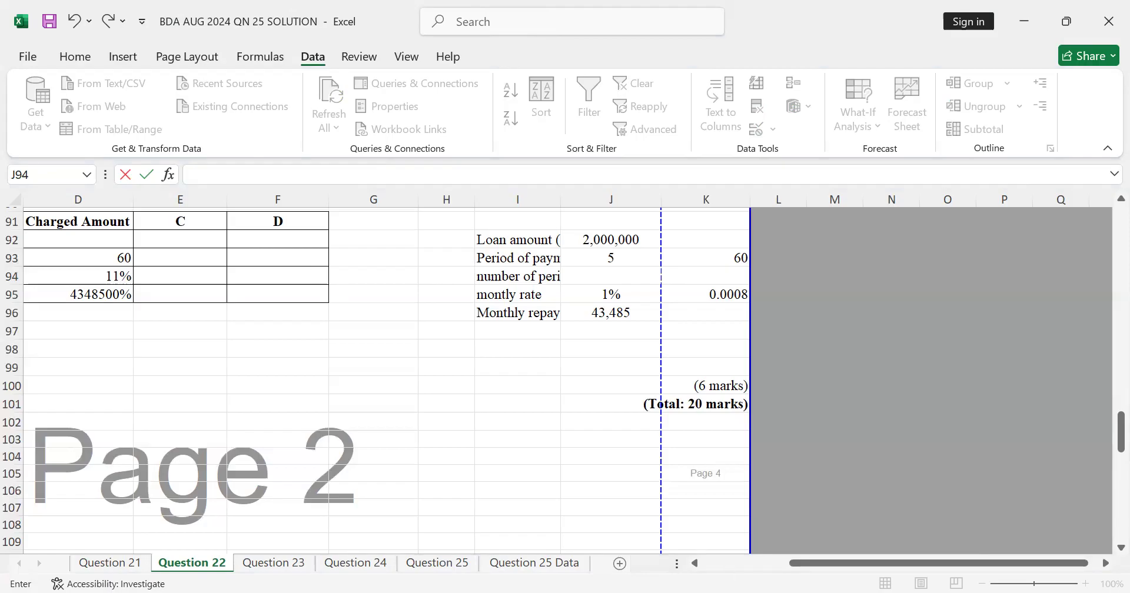
pyautogui.click(622, 274)
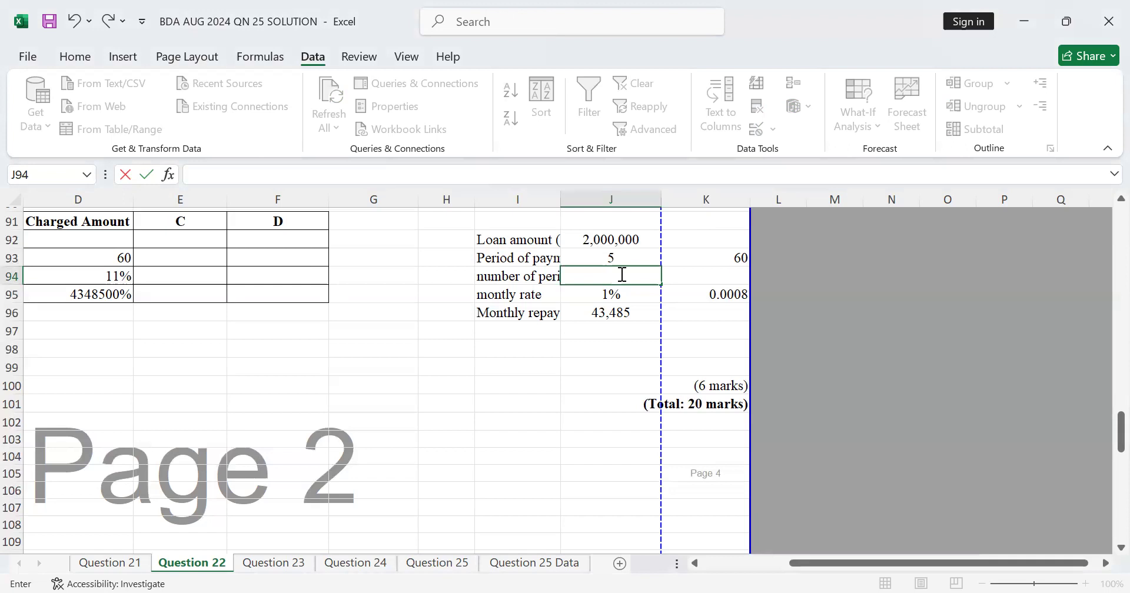
pyautogui.write('=')
pyautogui.click(635, 255)
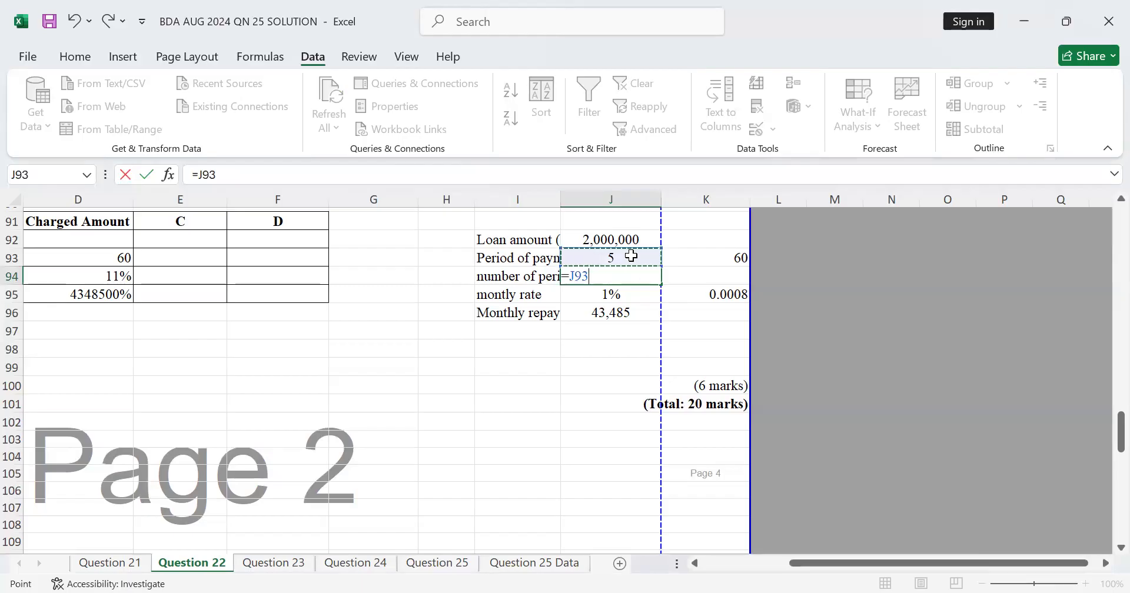
pyautogui.write('*12')
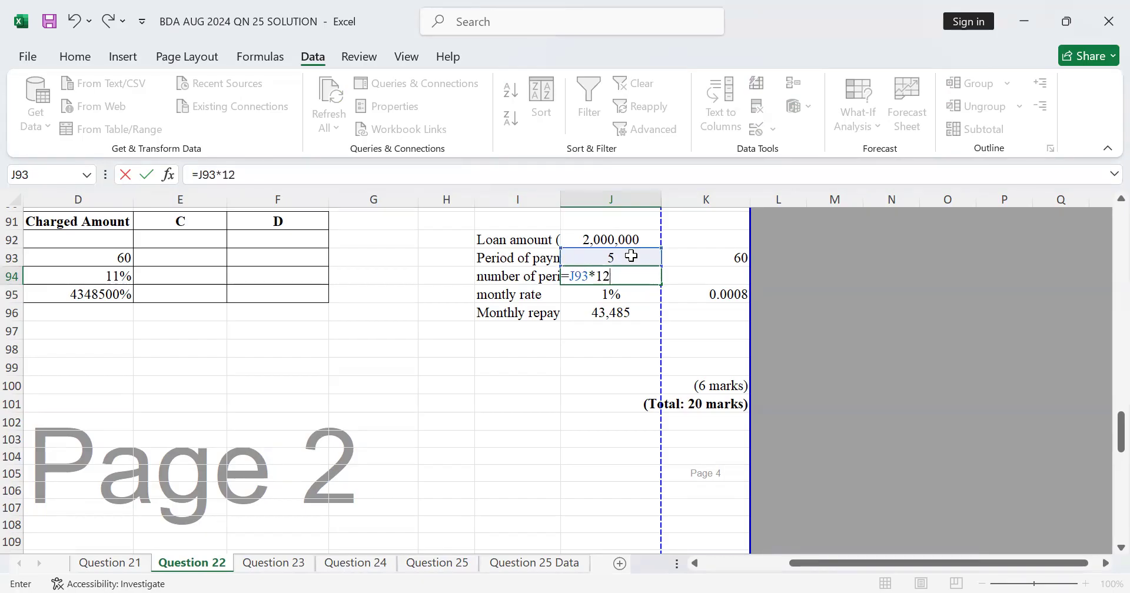
pyautogui.press('Return')
pyautogui.click(570, 342)
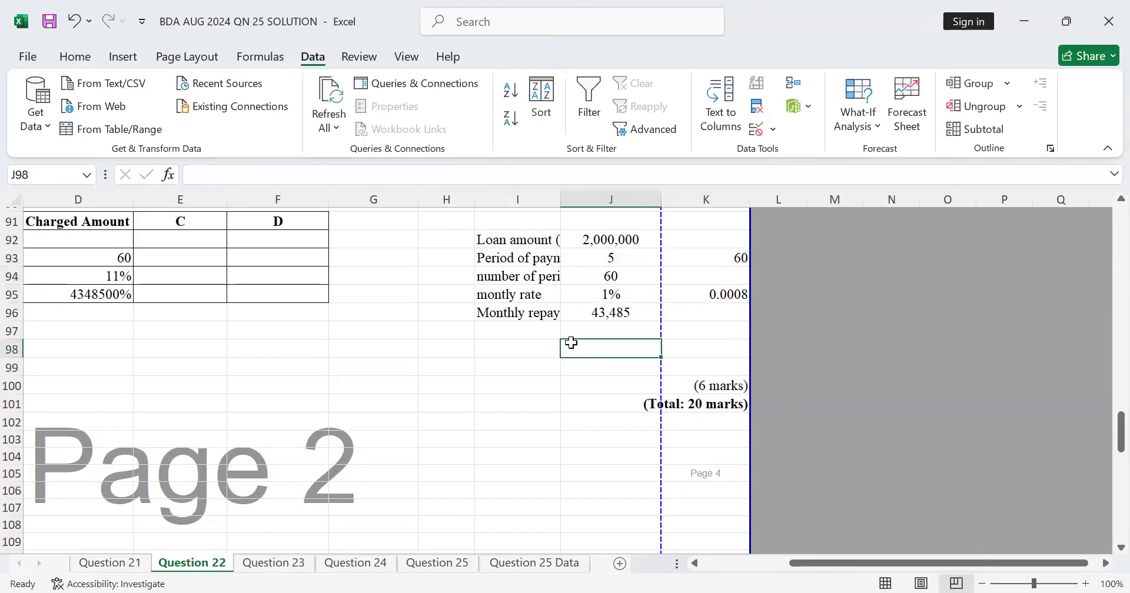
# Re-enter the monthly payment in the Charged Amount column, cell D95, as 43485
pyautogui.click(586, 240)
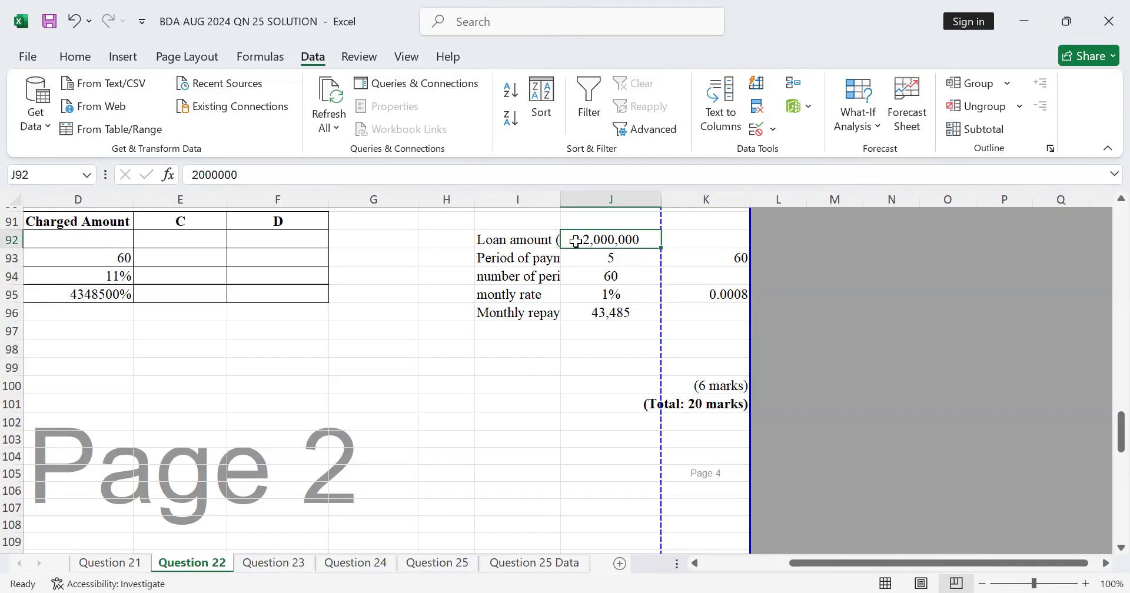
pyautogui.moveTo(824, 564); pyautogui.dragTo(733, 565)
pyautogui.click(335, 295)
pyautogui.press('Up')
pyautogui.press('Up')
pyautogui.click(341, 291)
pyautogui.doubleClick(347, 292)
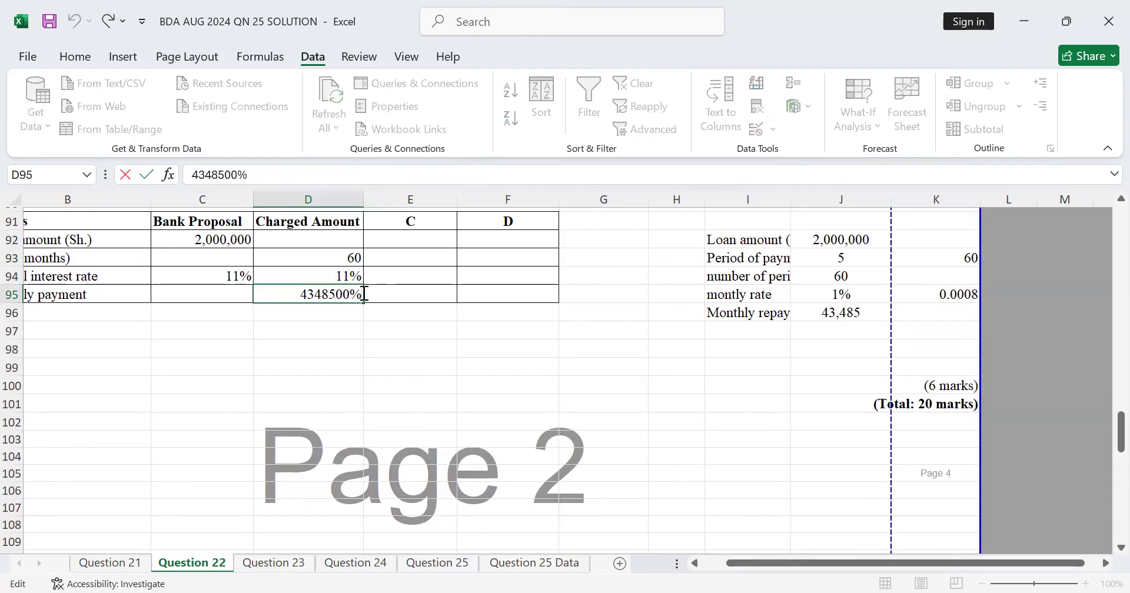
pyautogui.press('BackSpace')
pyautogui.press('BackSpace')
pyautogui.press('BackSpace')
pyautogui.press('BackSpace')
pyautogui.press('BackSpace')
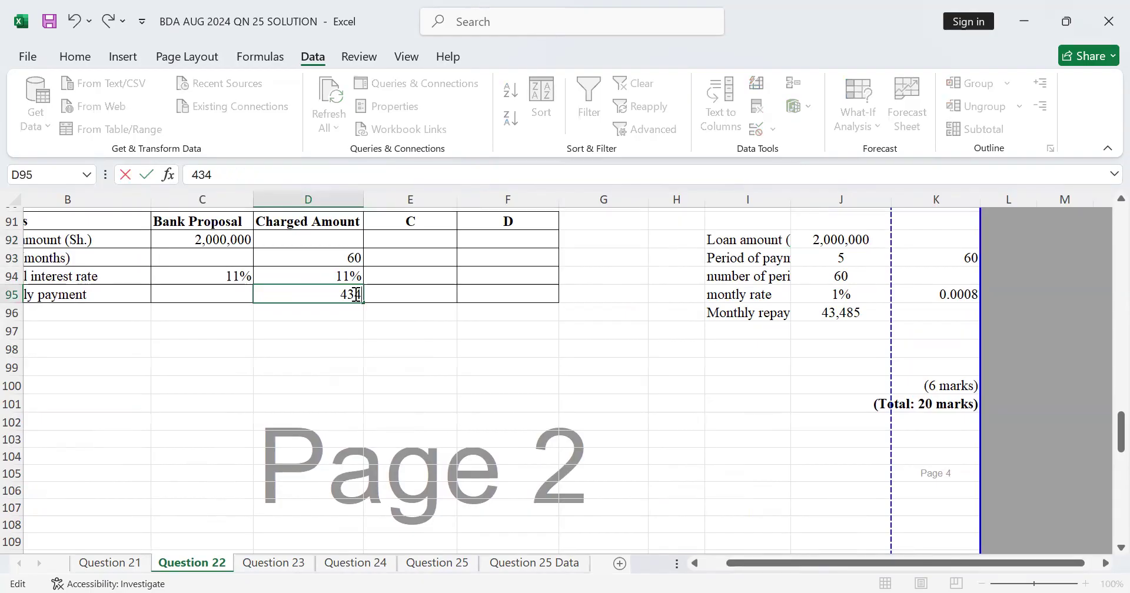
pyautogui.write('4')
pyautogui.press('BackSpace')
pyautogui.scroll(3, 441, 309)
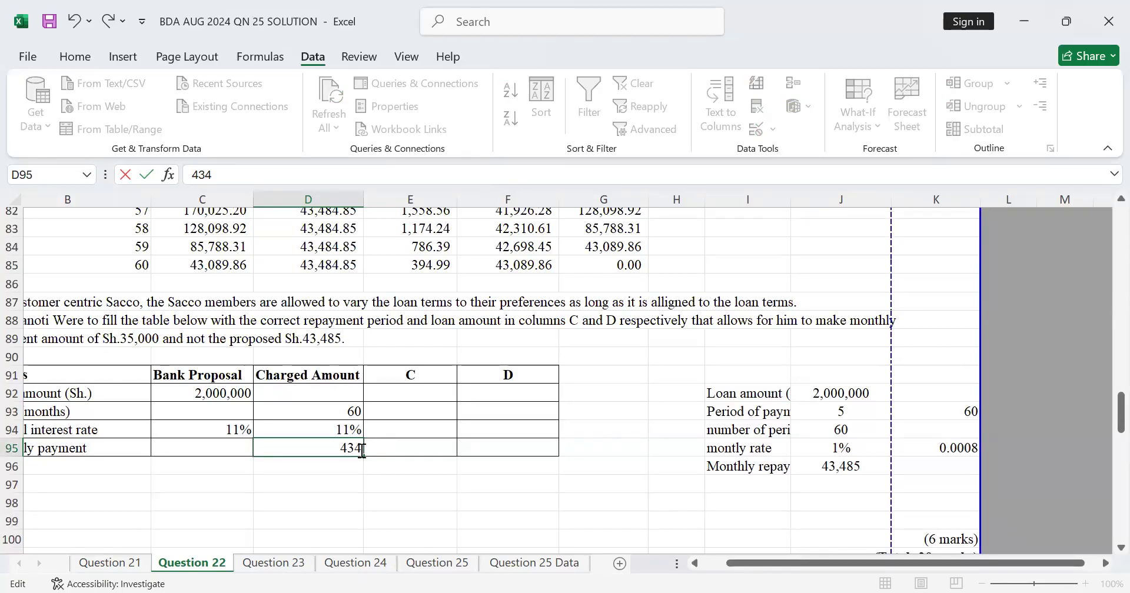
pyautogui.write('85')
pyautogui.click(613, 498)
# Auto-fit the width of column I to the loan terms labels
pyautogui.click(841, 466)
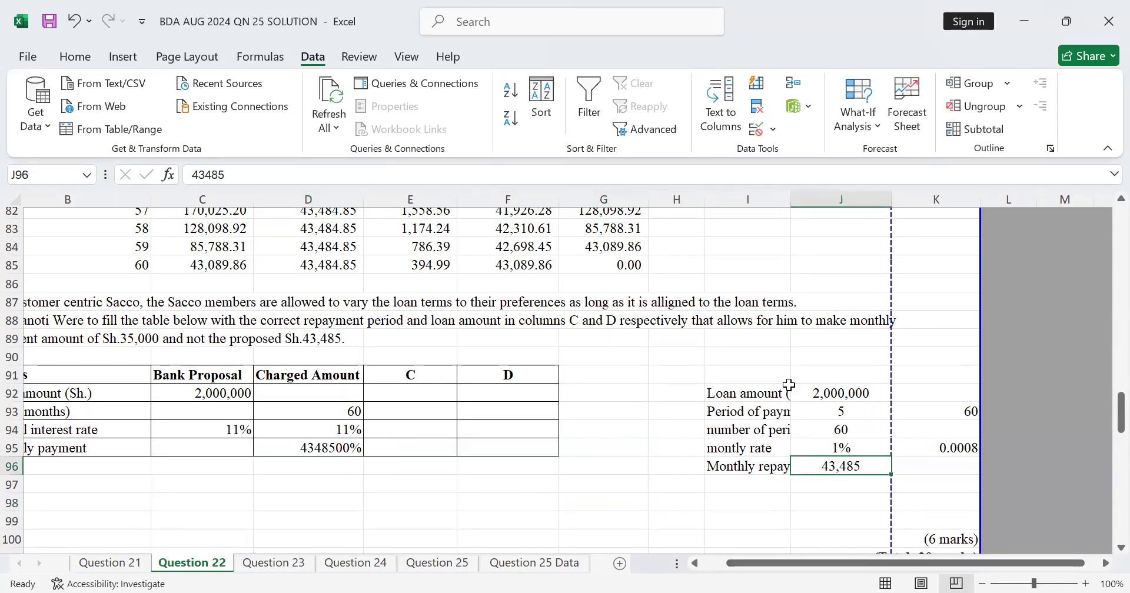
pyautogui.doubleClick(793, 201)
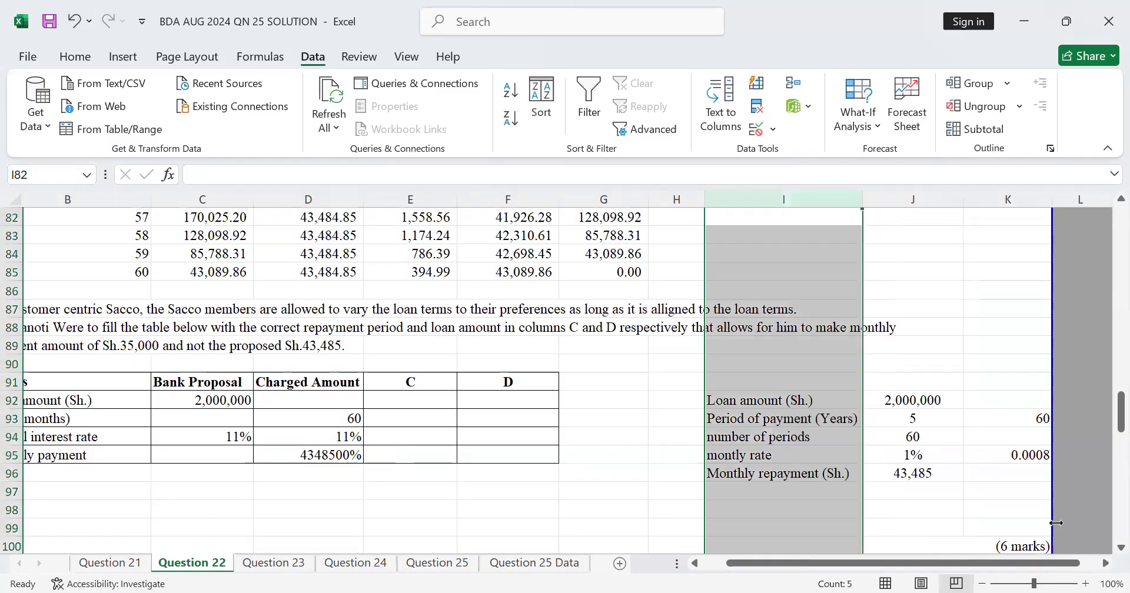
pyautogui.click(1105, 564)
# Review the loan amount, payment period, number of periods, monthly rate and monthly repayment entries in I92:J96
pyautogui.click(724, 454)
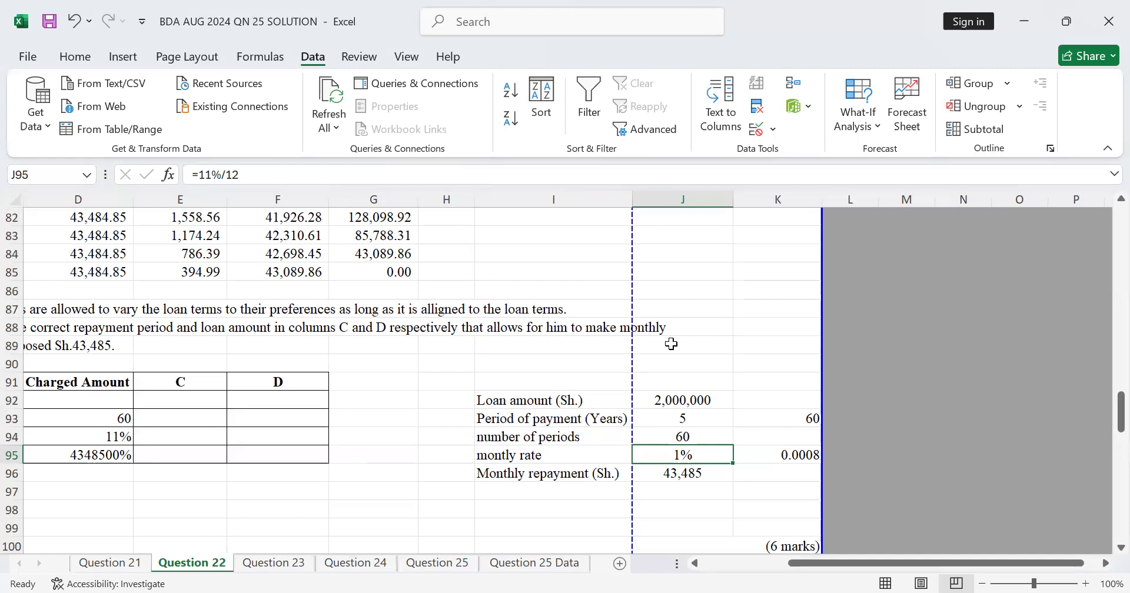
pyautogui.scroll(-1, 671, 344)
pyautogui.click(671, 424)
pyautogui.click(688, 350)
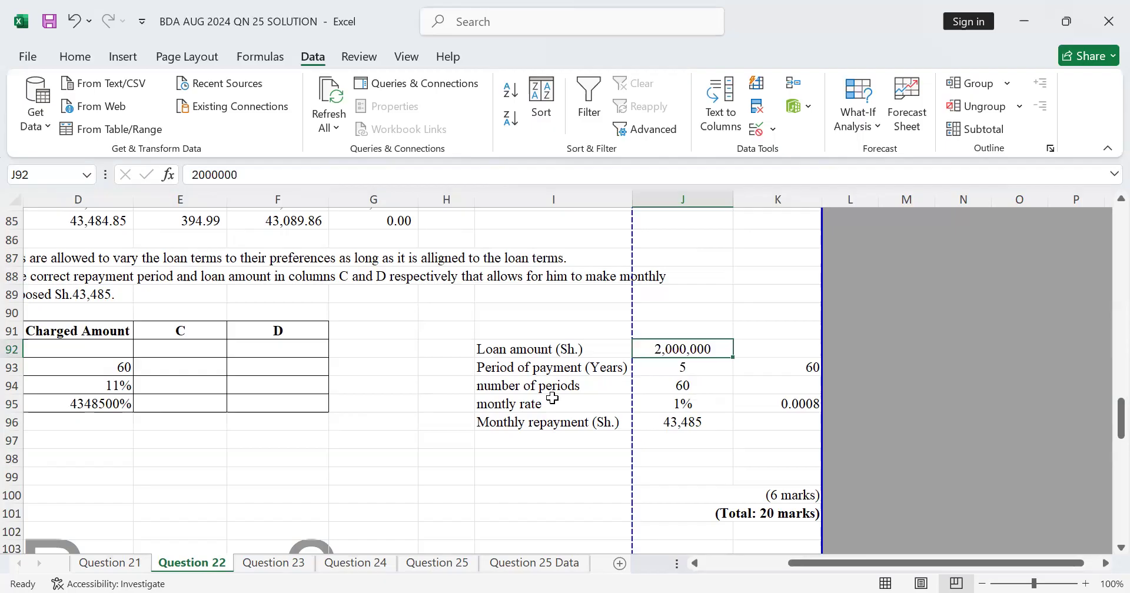
pyautogui.click(696, 399)
pyautogui.press('Down')
pyautogui.press('Down')
pyautogui.click(695, 387)
pyautogui.click(714, 459)
pyautogui.click(681, 415)
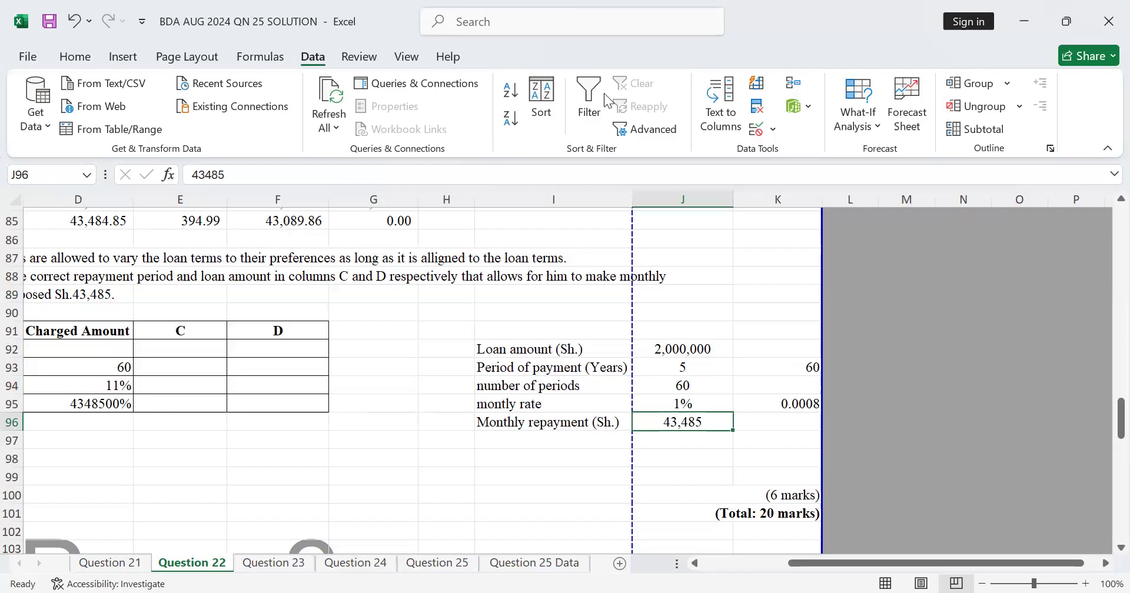
pyautogui.scroll(1, 776, 375)
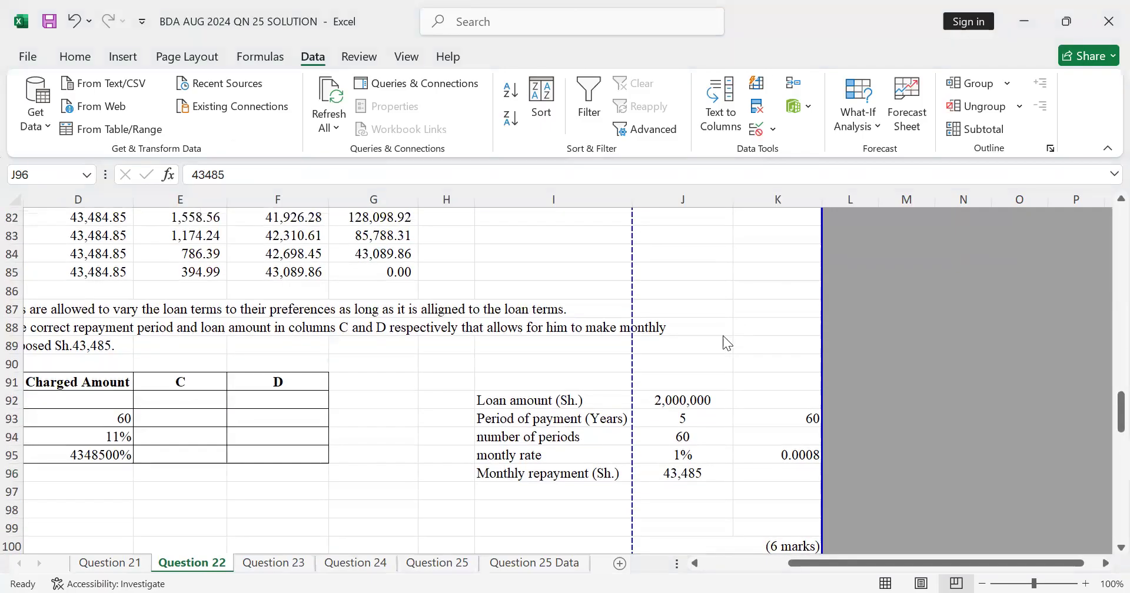
pyautogui.scroll(-2, 723, 335)
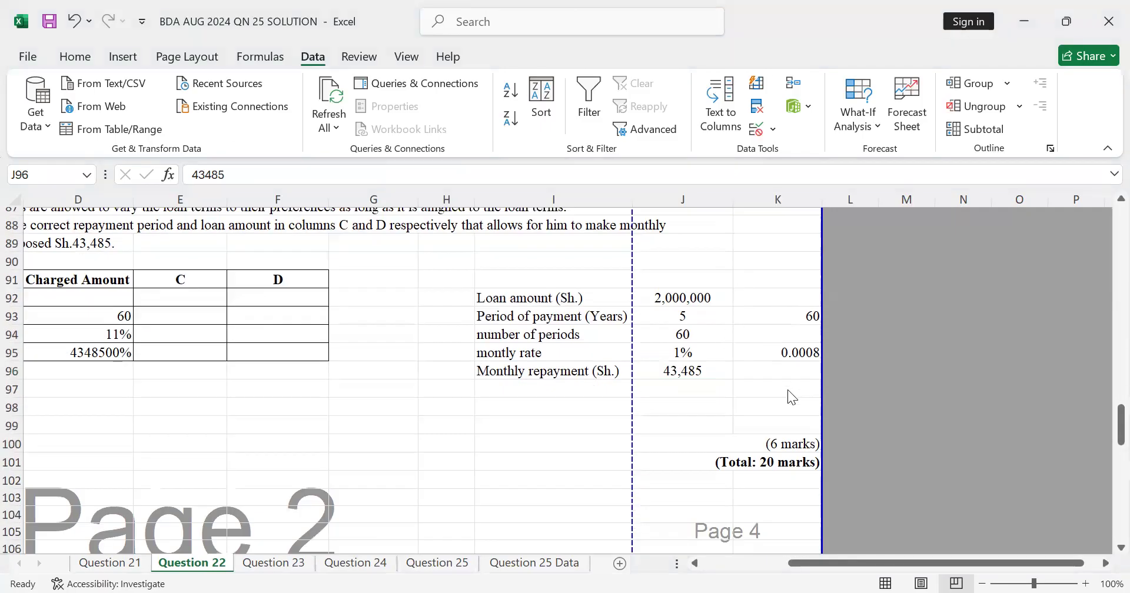
pyautogui.scroll(1, 787, 389)
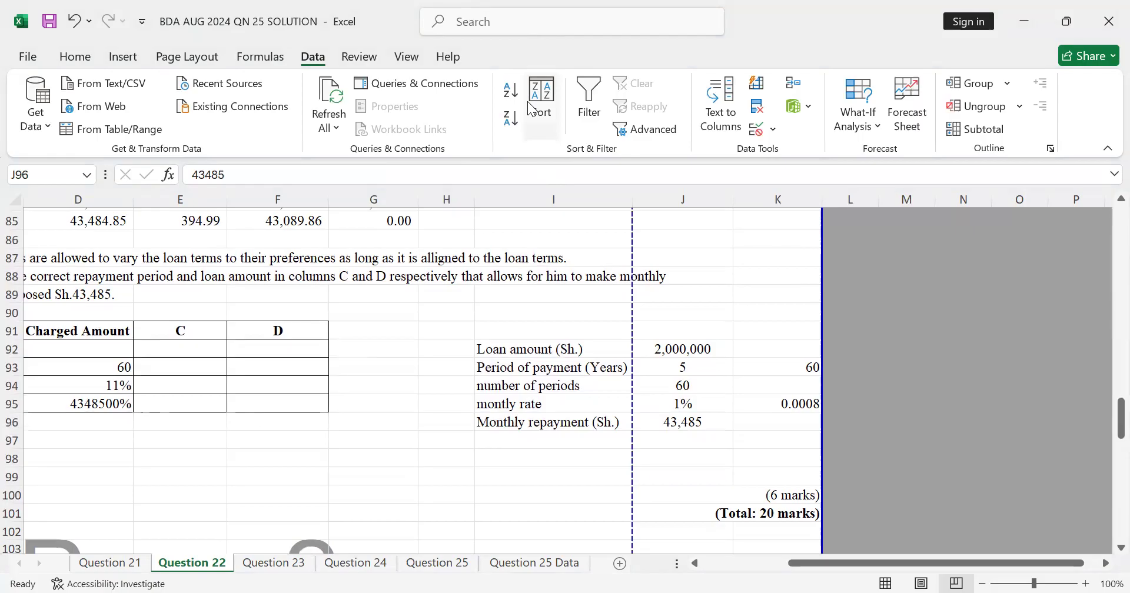
pyautogui.moveTo(487, 345); pyautogui.dragTo(718, 430)
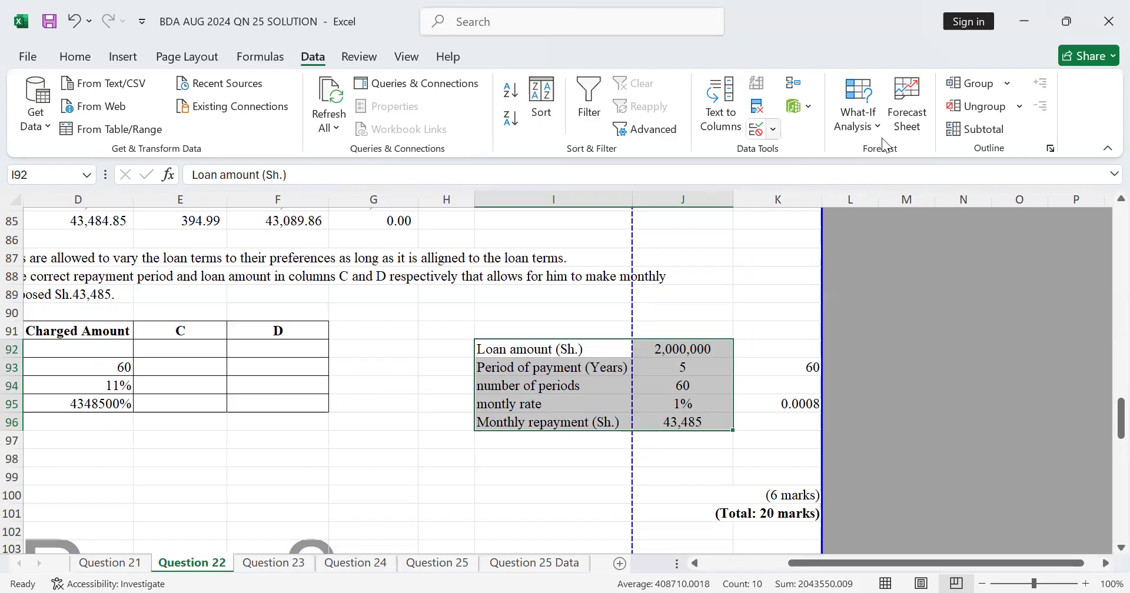
pyautogui.click(695, 425)
pyautogui.click(681, 457)
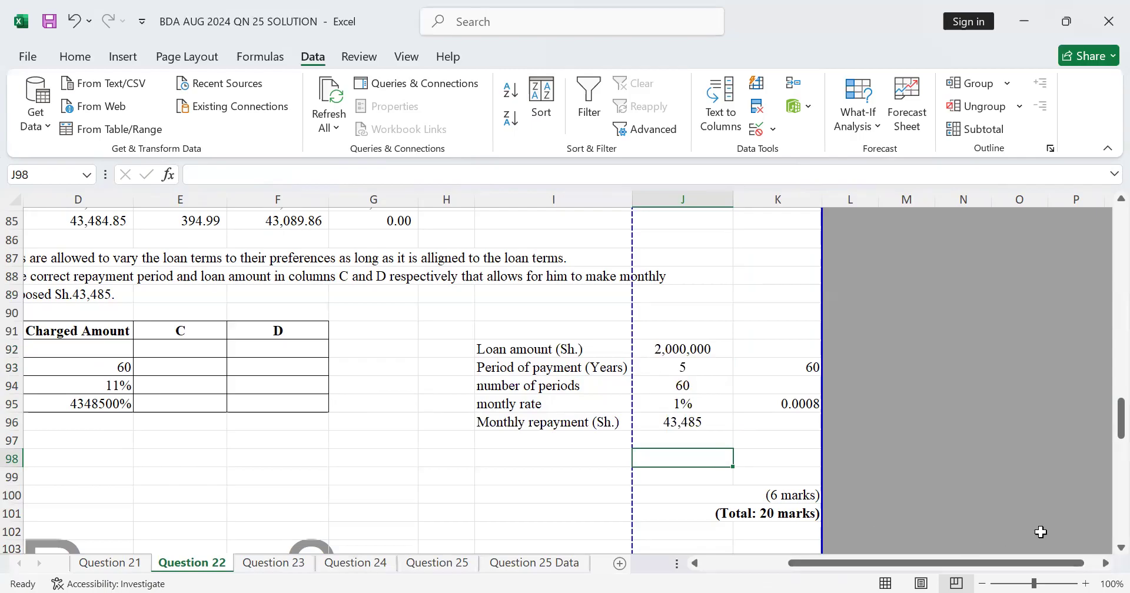
# Insert two blank columns between the loan terms values in column J and the marks column
pyautogui.scroll(8, 773, 353)
pyautogui.scroll(4, 773, 112)
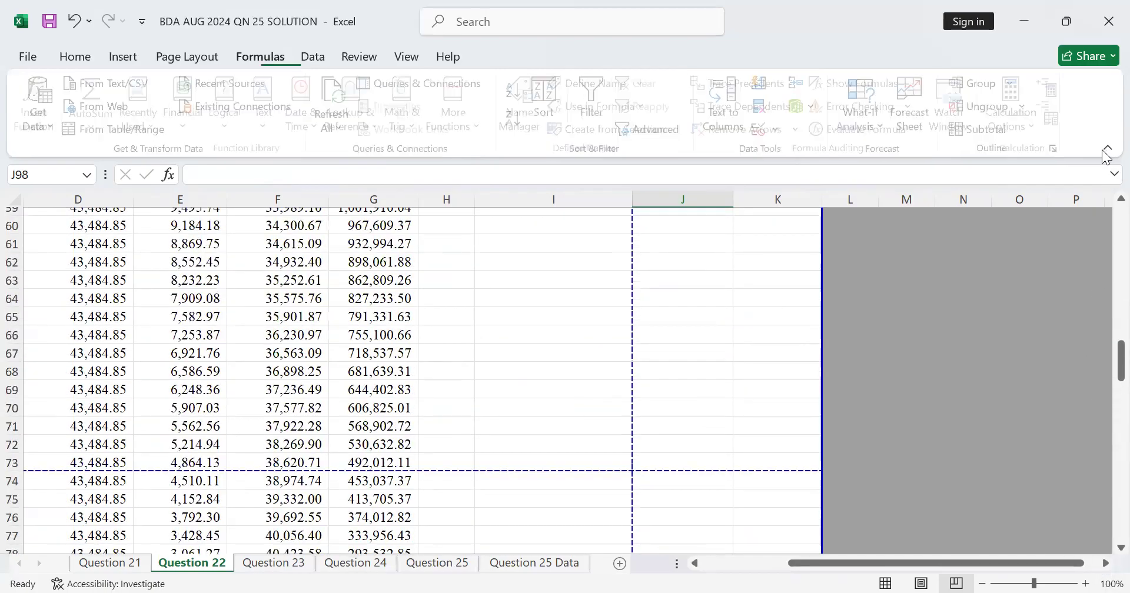
pyautogui.click(778, 200)
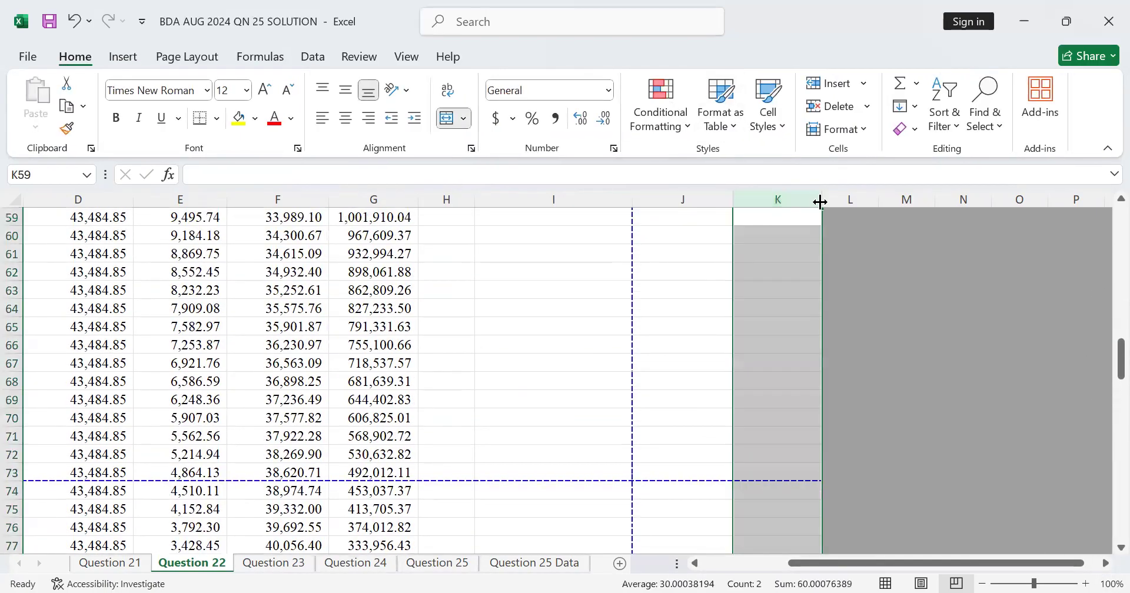
pyautogui.rightClick(820, 202)
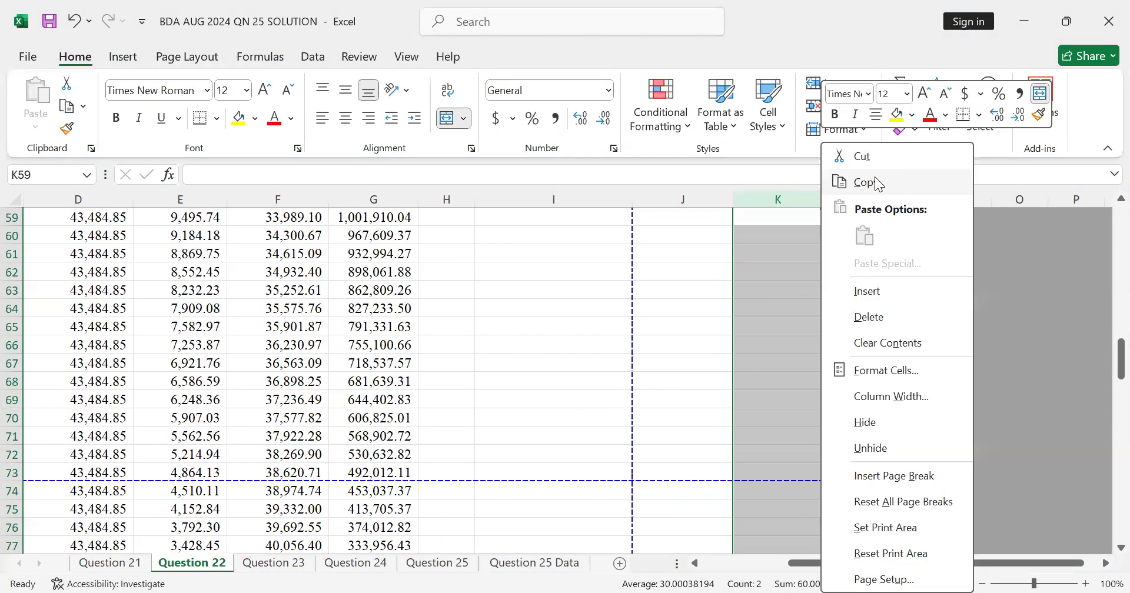
pyautogui.click(876, 294)
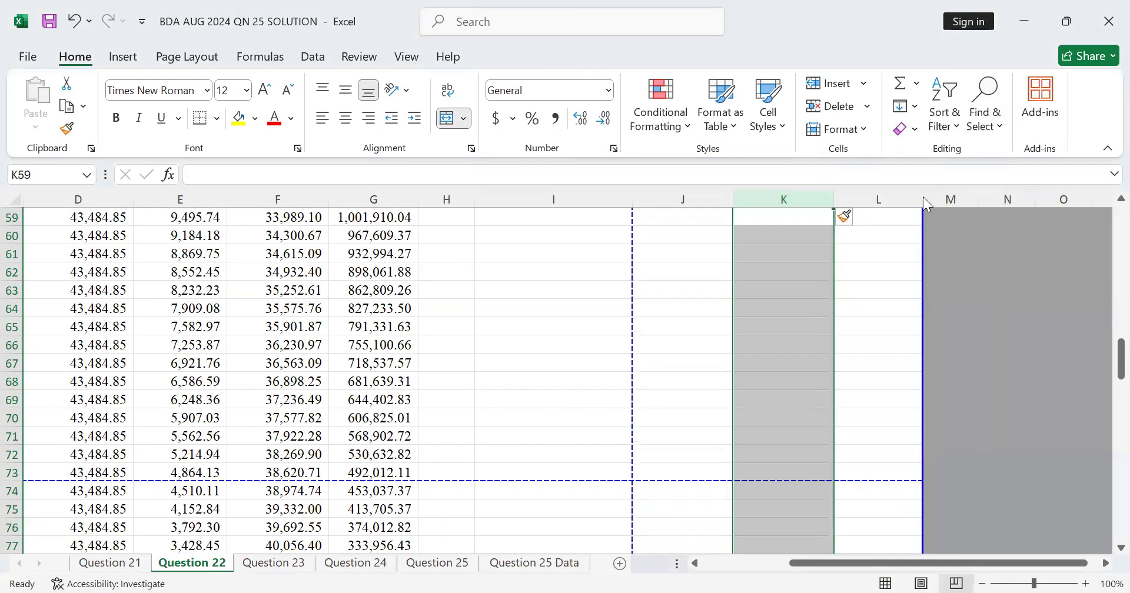
pyautogui.rightClick(923, 197)
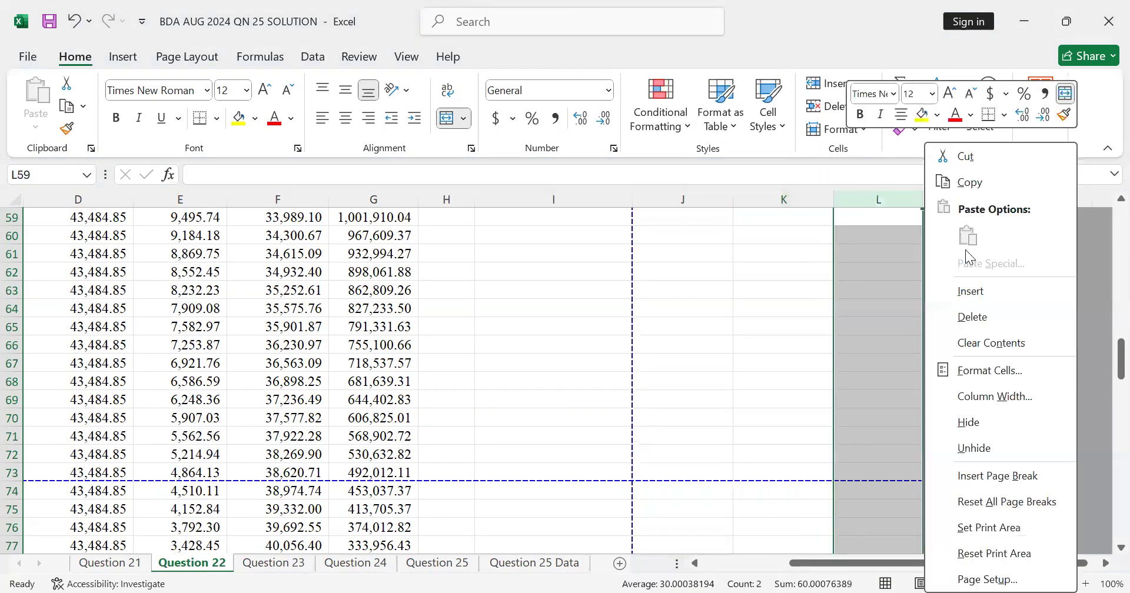
pyautogui.click(975, 296)
pyautogui.click(810, 339)
# Examine the loan terms in I92:J96 alongside the repayment table and its instructions in rows 87 to 95
pyautogui.scroll(-10, 810, 333)
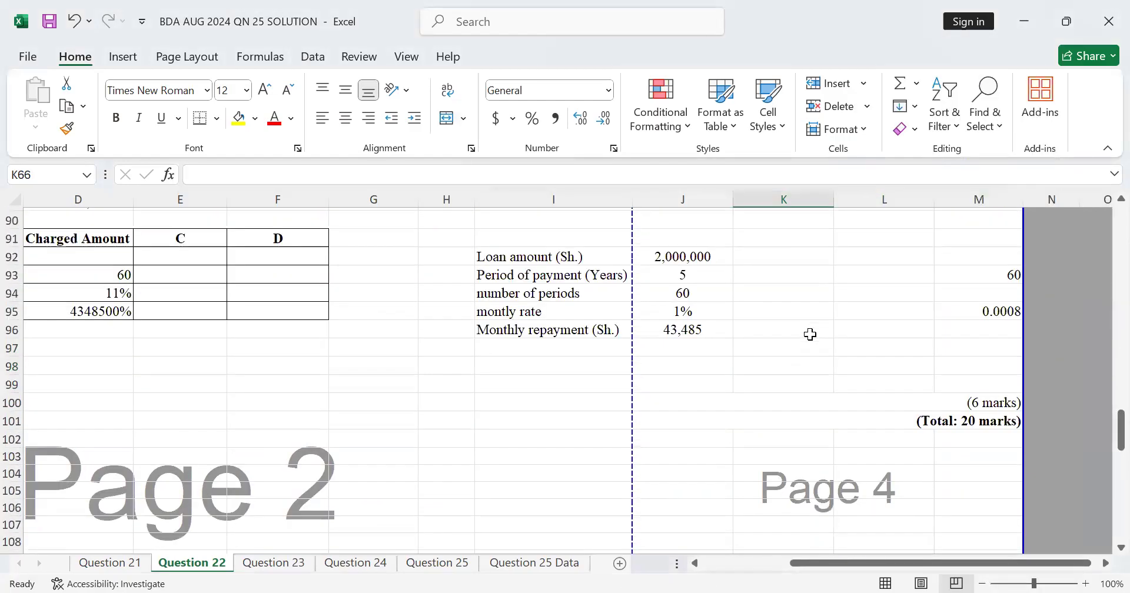
pyautogui.scroll(2, 810, 335)
pyautogui.click(872, 372)
pyautogui.click(830, 372)
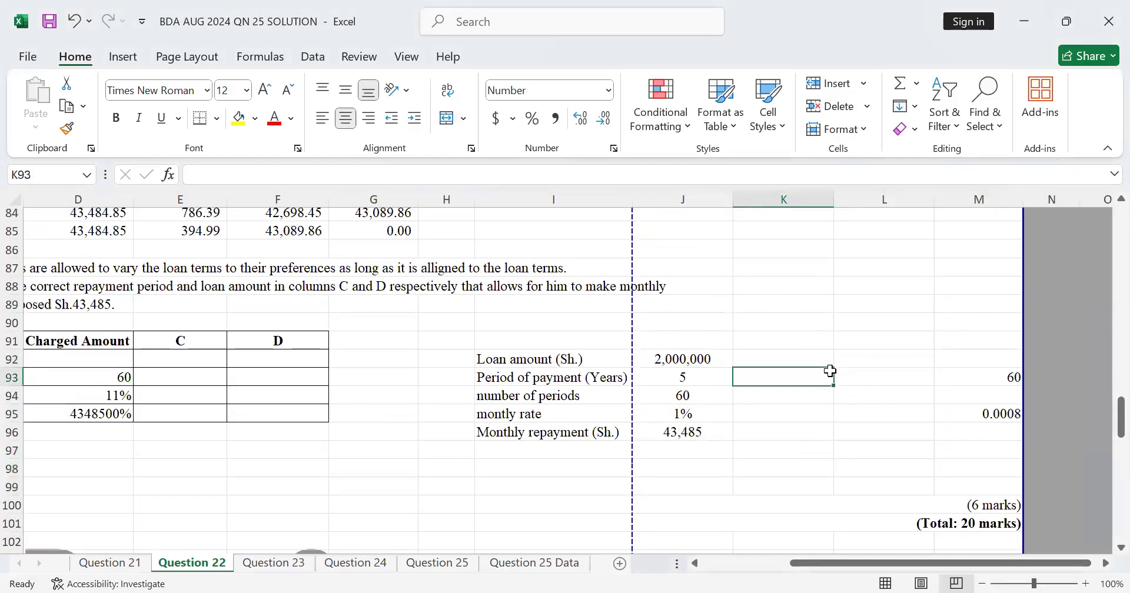
pyautogui.click(853, 361)
pyautogui.click(803, 356)
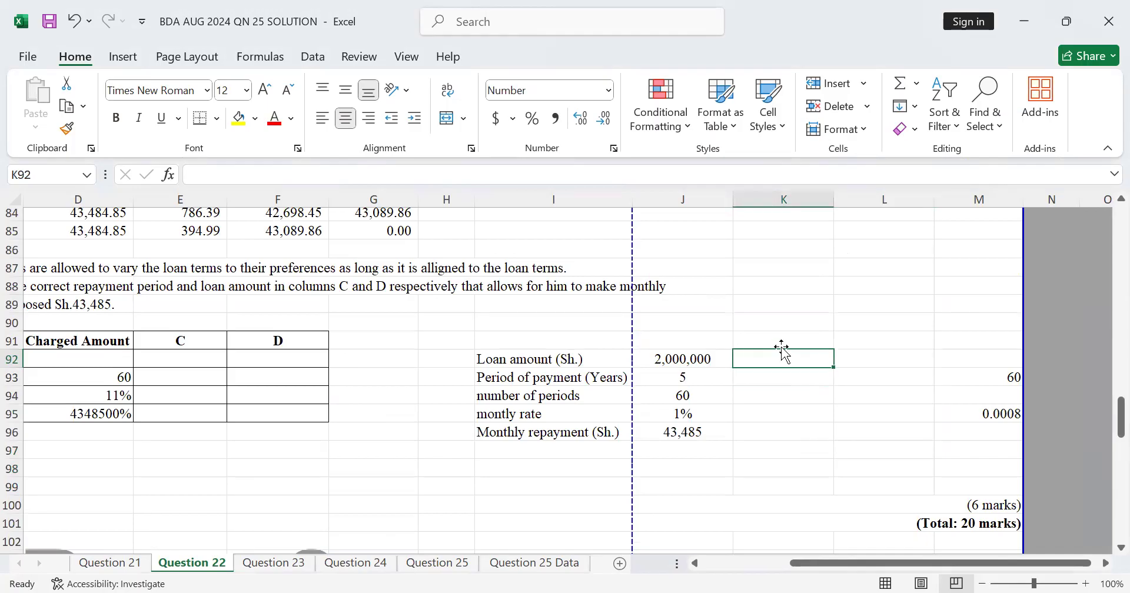
pyautogui.moveTo(822, 571)
pyautogui.mouseDown()
pyautogui.moveTo(782, 572)
pyautogui.moveTo(808, 566)
pyautogui.mouseUp()
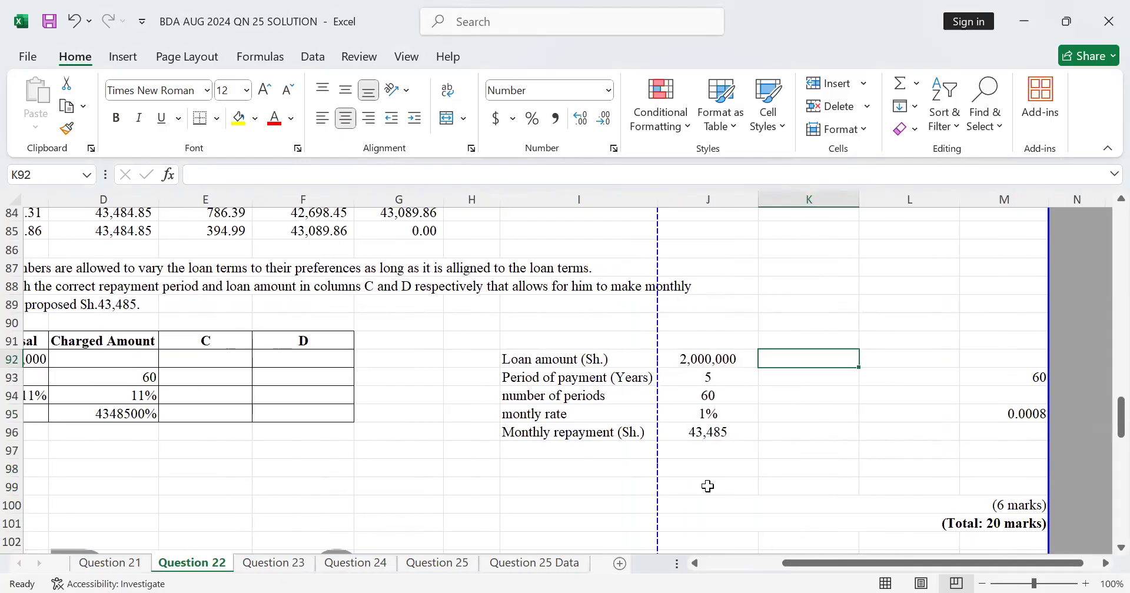
pyautogui.moveTo(803, 566); pyautogui.dragTo(745, 565)
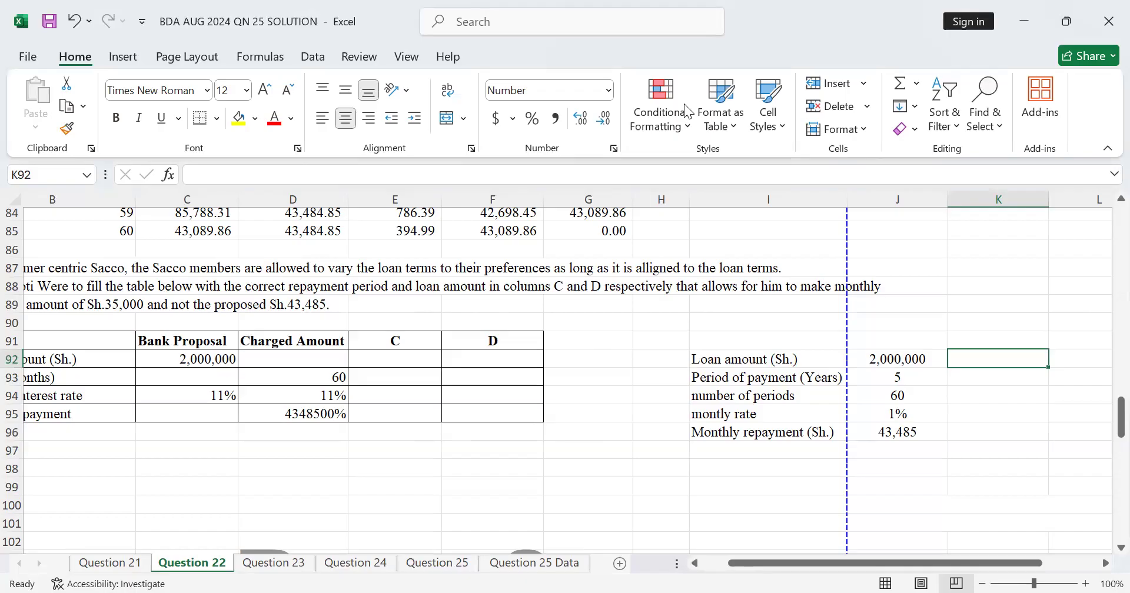
pyautogui.click(846, 443)
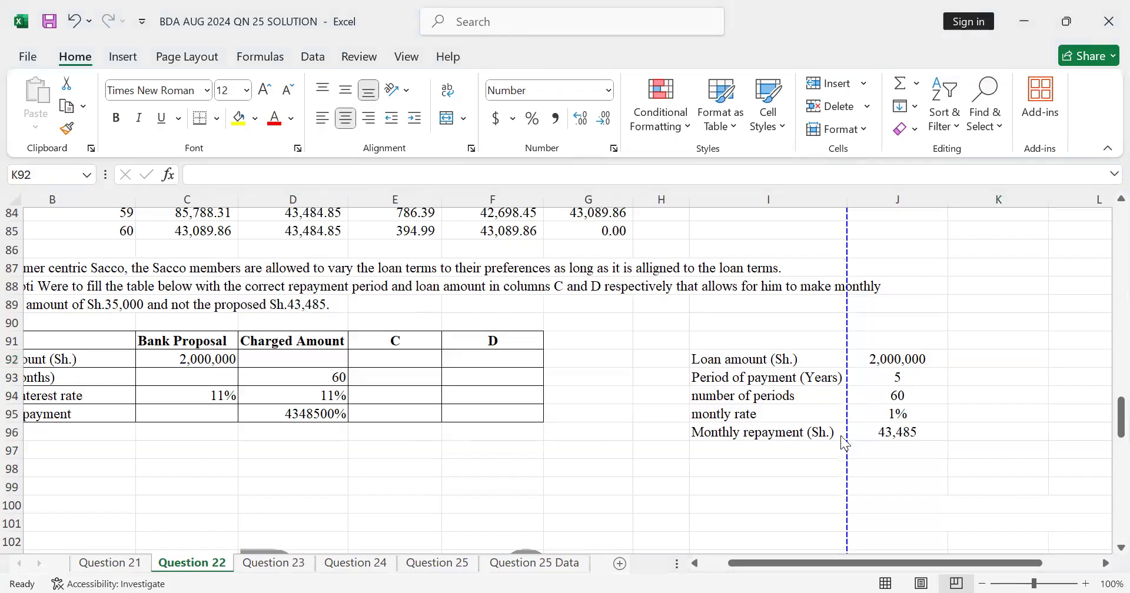
pyautogui.click(840, 434)
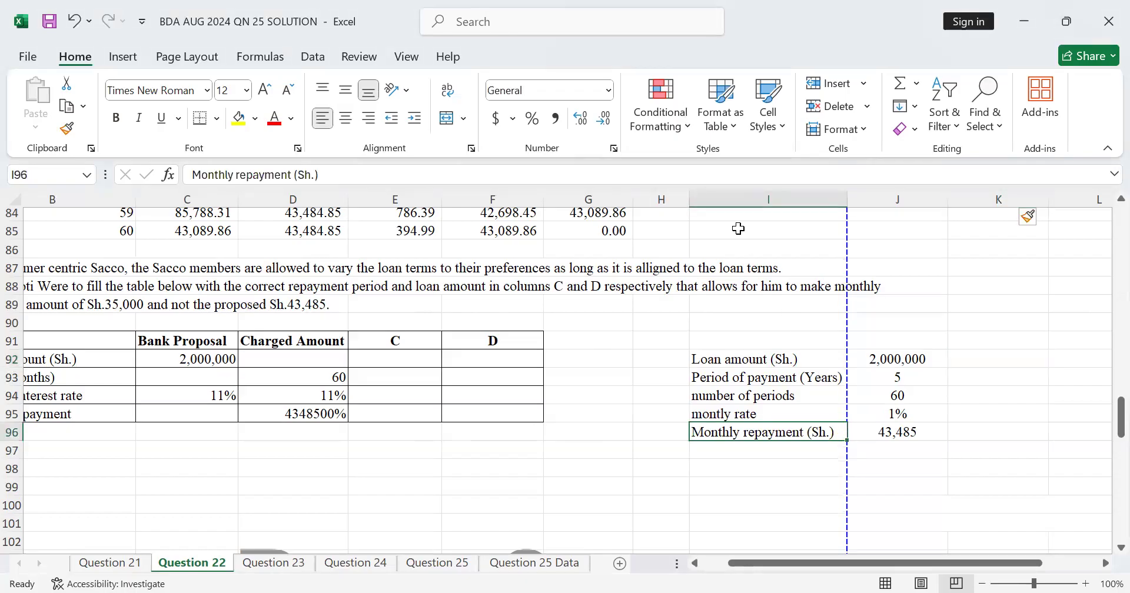
pyautogui.click(915, 395)
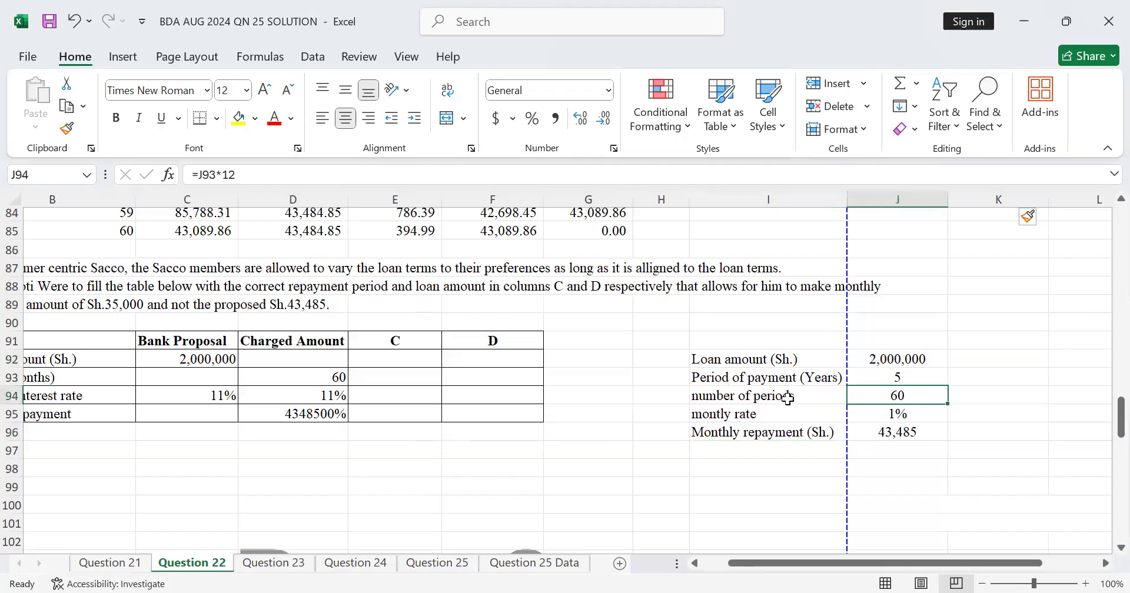
pyautogui.click(889, 358)
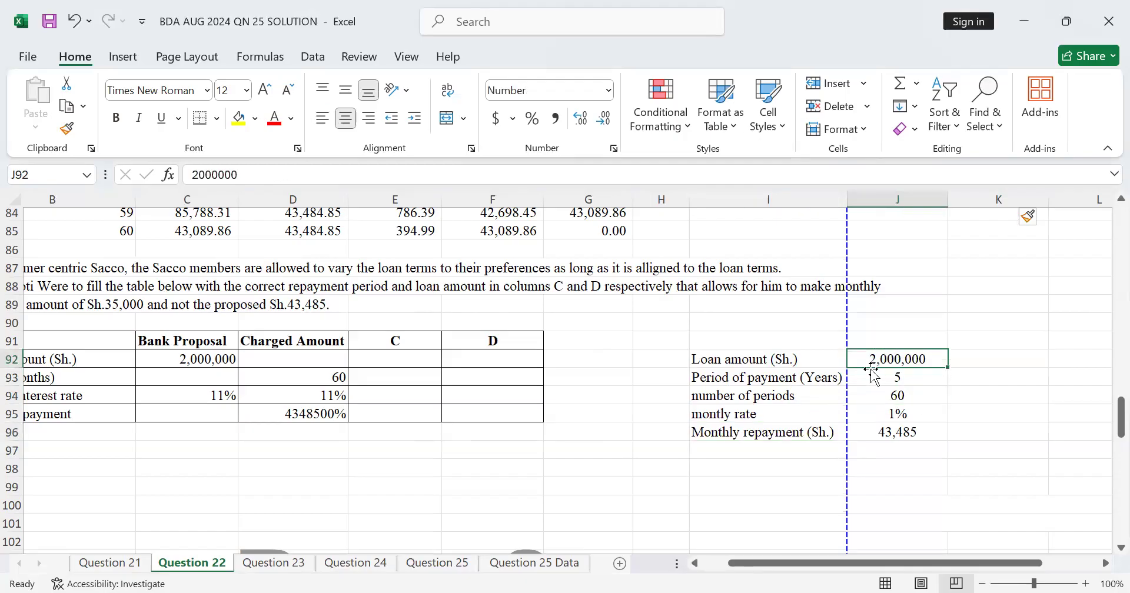
pyautogui.moveTo(737, 563); pyautogui.dragTo(719, 572)
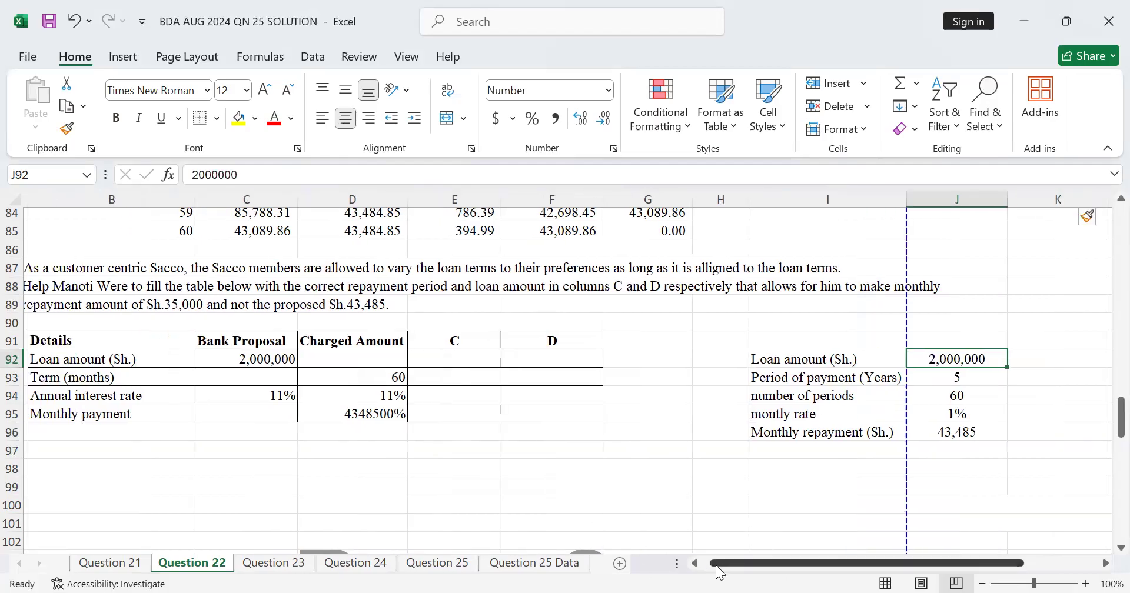
# Clear the percentage-formatted monthly payment from the Charged Amount column, cell D95
pyautogui.click(380, 416)
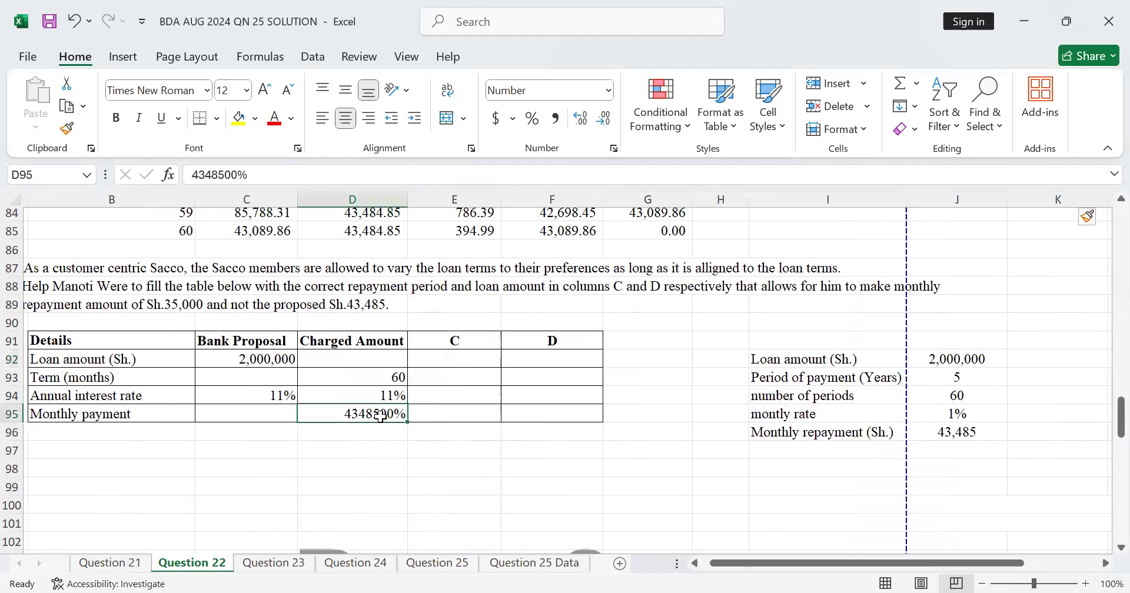
pyautogui.doubleClick(380, 416)
pyautogui.press('BackSpace')
pyautogui.press('BackSpace')
pyautogui.press('BackSpace')
pyautogui.press('BackSpace')
pyautogui.press('BackSpace')
pyautogui.press('BackSpace')
pyautogui.press('BackSpace')
pyautogui.press('BackSpace')
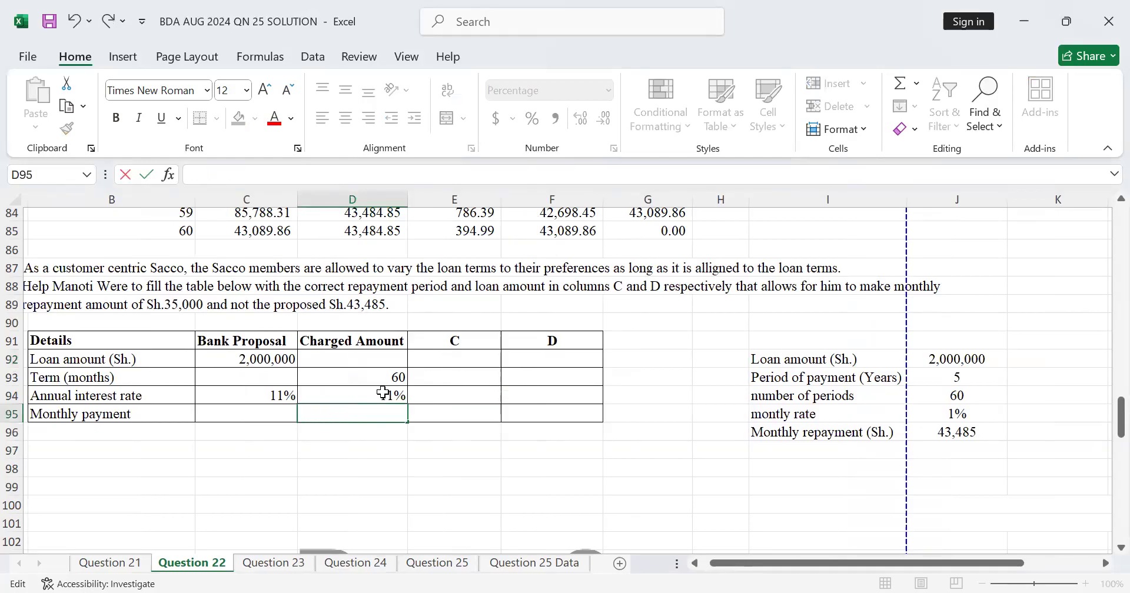
pyautogui.click(366, 433)
pyautogui.click(394, 415)
pyautogui.doubleClick(395, 414)
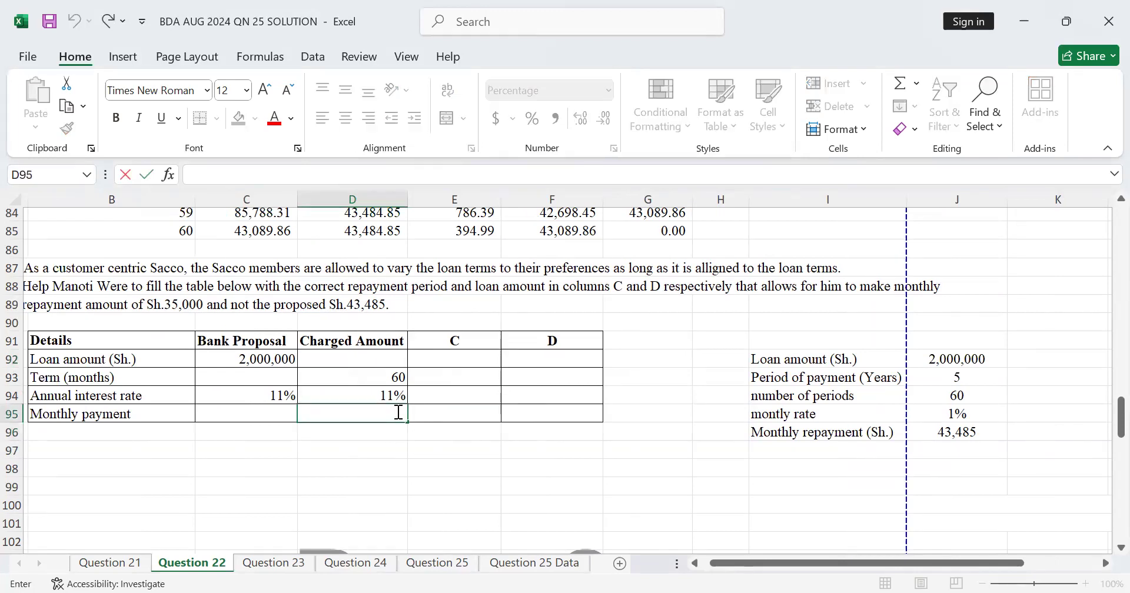
pyautogui.click(385, 437)
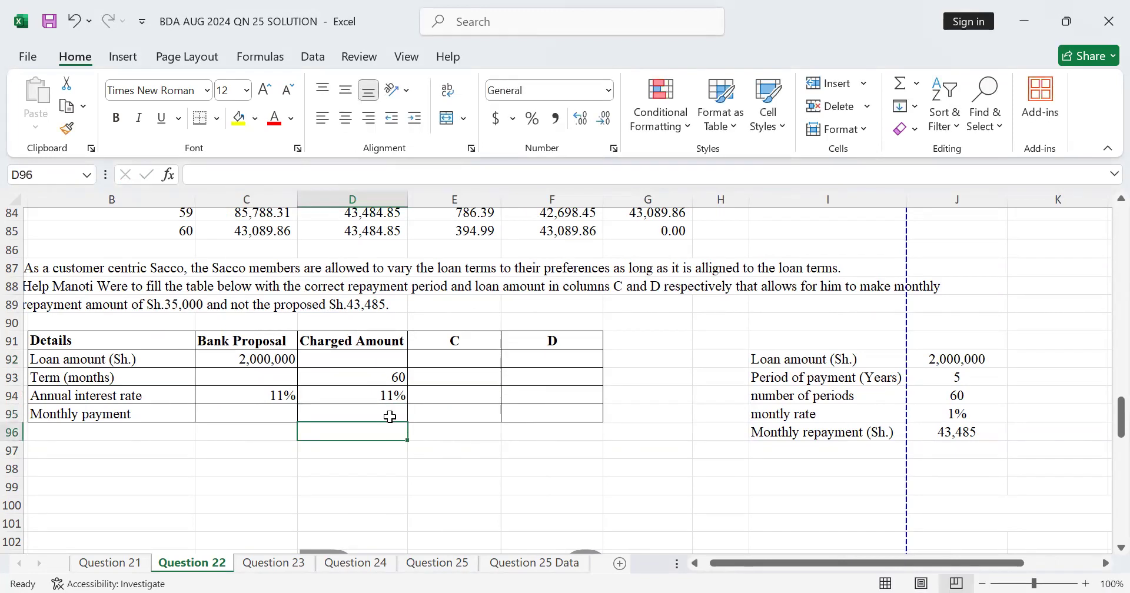
# Enter 43485 as the monthly payment in the Charged Amount column, cell D95
pyautogui.click(382, 410)
pyautogui.write('45')
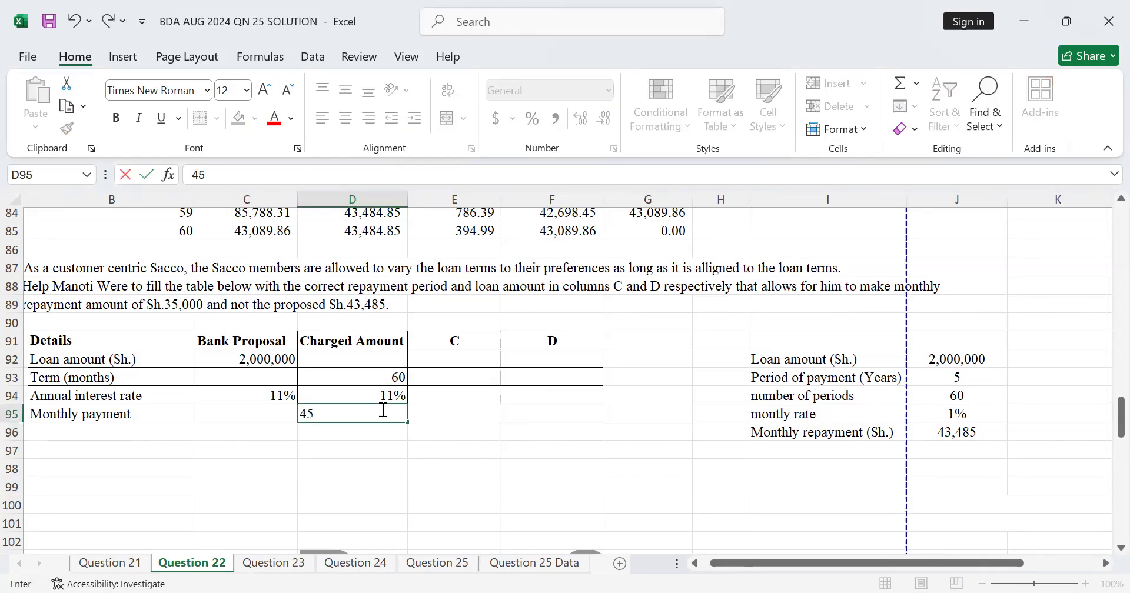
pyautogui.write('485')
pyautogui.click(309, 411)
pyautogui.press('Delete')
pyautogui.write('3')
pyautogui.click(344, 442)
pyautogui.click(385, 432)
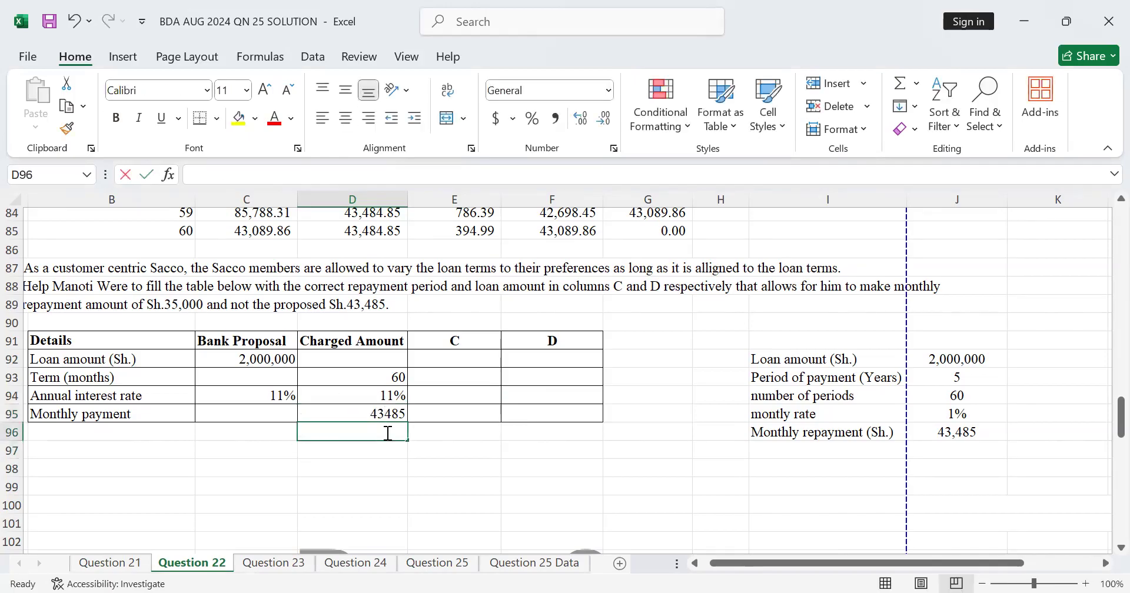
# Examine the task text in rows 87 to 89 and the empty columns C and D of the repayment table
pyautogui.click(458, 437)
pyautogui.click(455, 397)
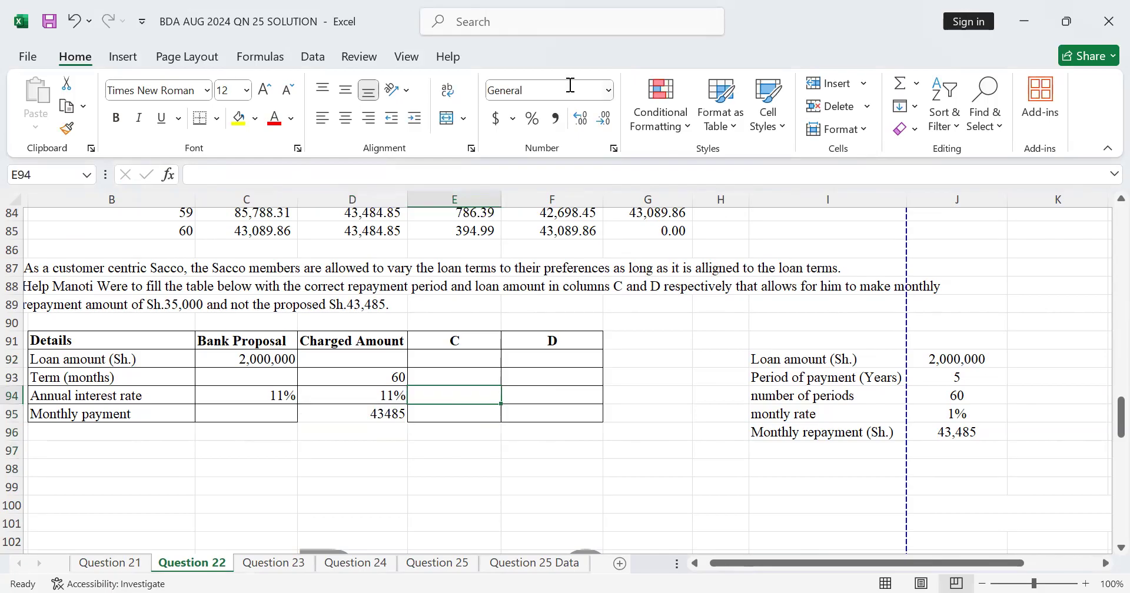
pyautogui.hotkey('alt', 'Tab')
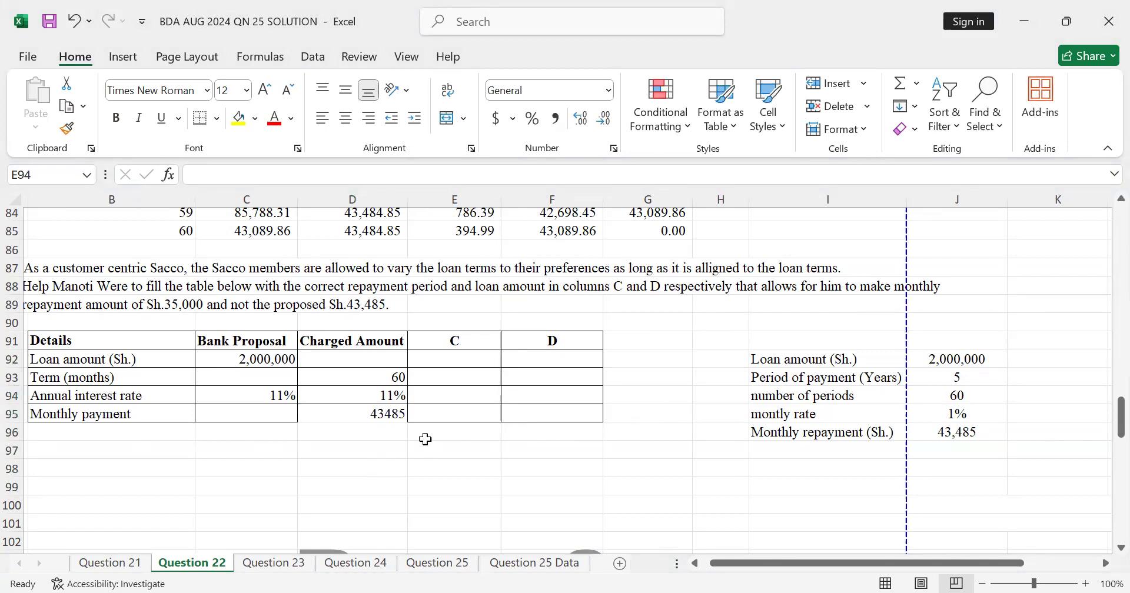
pyautogui.click(462, 448)
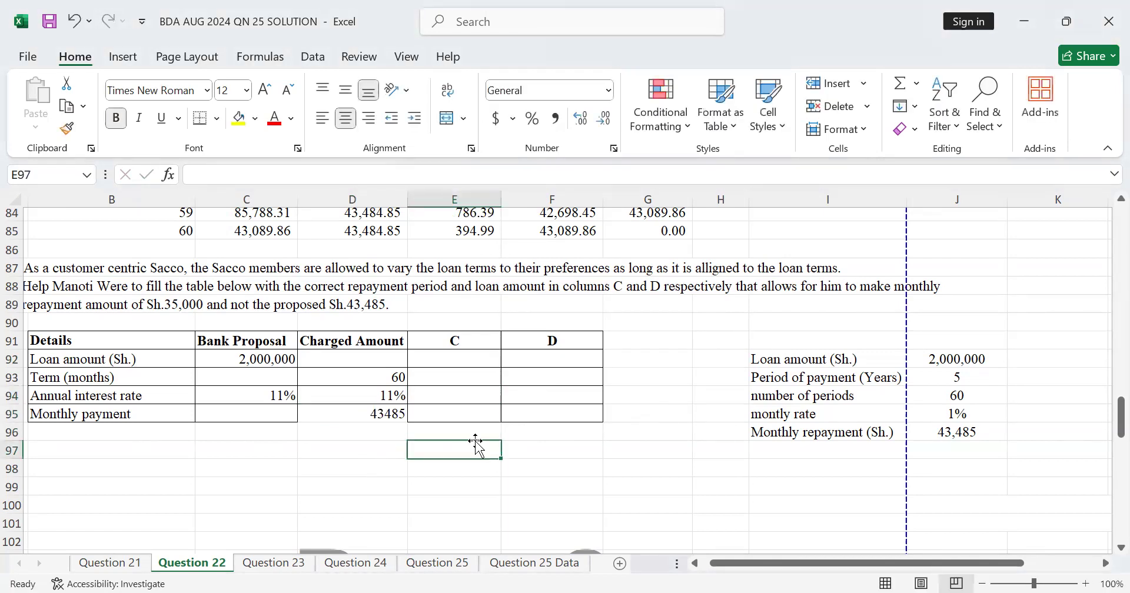
pyautogui.click(530, 429)
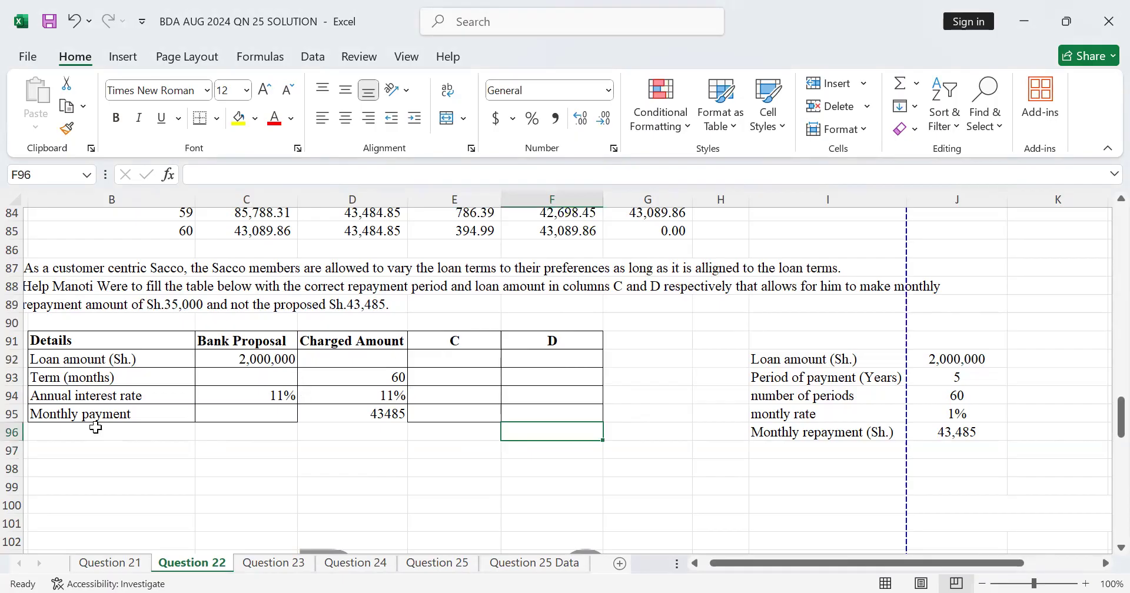
pyautogui.click(186, 306)
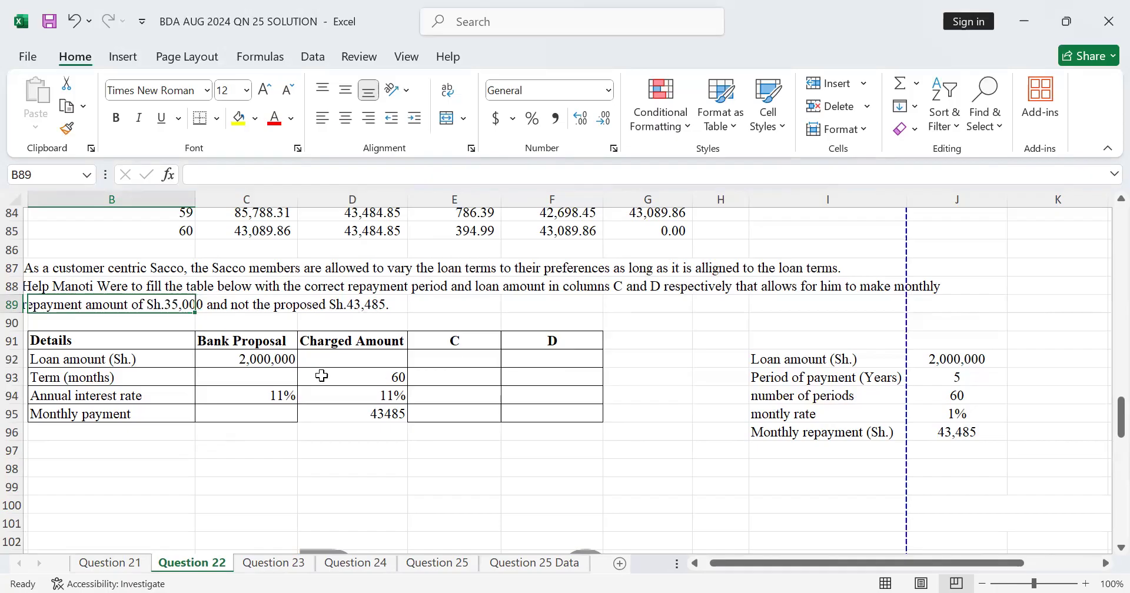
pyautogui.click(533, 361)
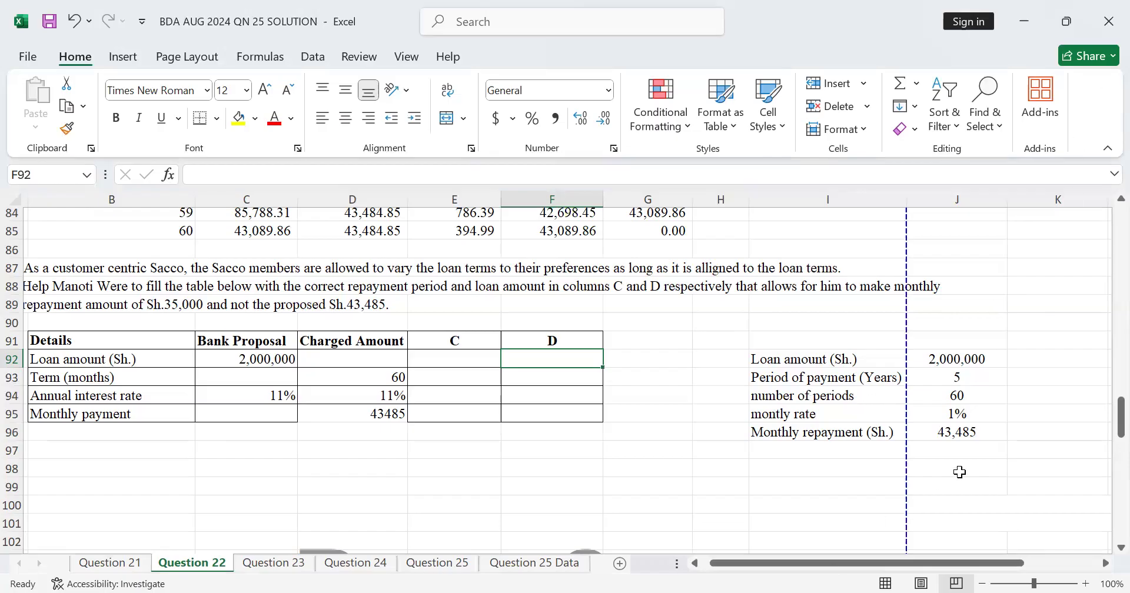
# Try a Goal Seek that sets the monthly repayment in J96 to 35000 by changing the loan amount in J92
pyautogui.click(947, 450)
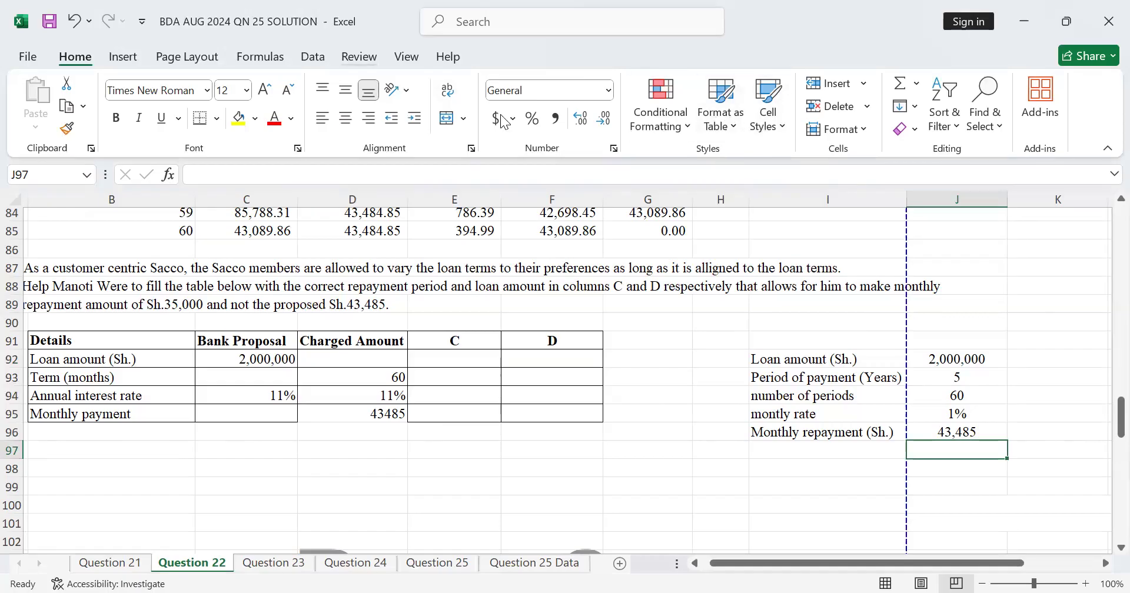
pyautogui.click(300, 54)
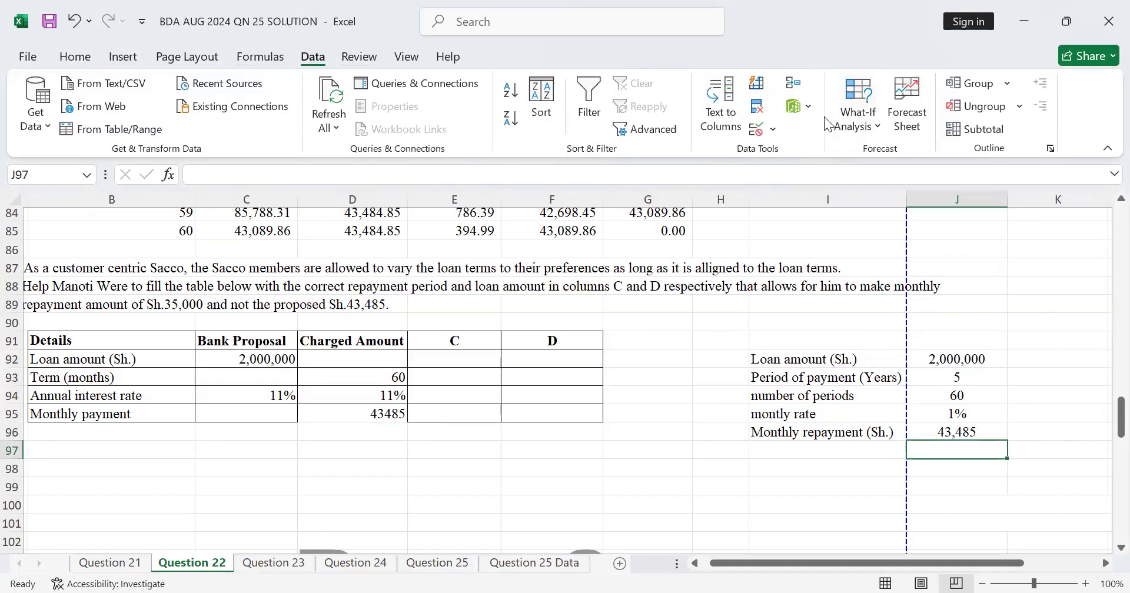
pyautogui.click(871, 128)
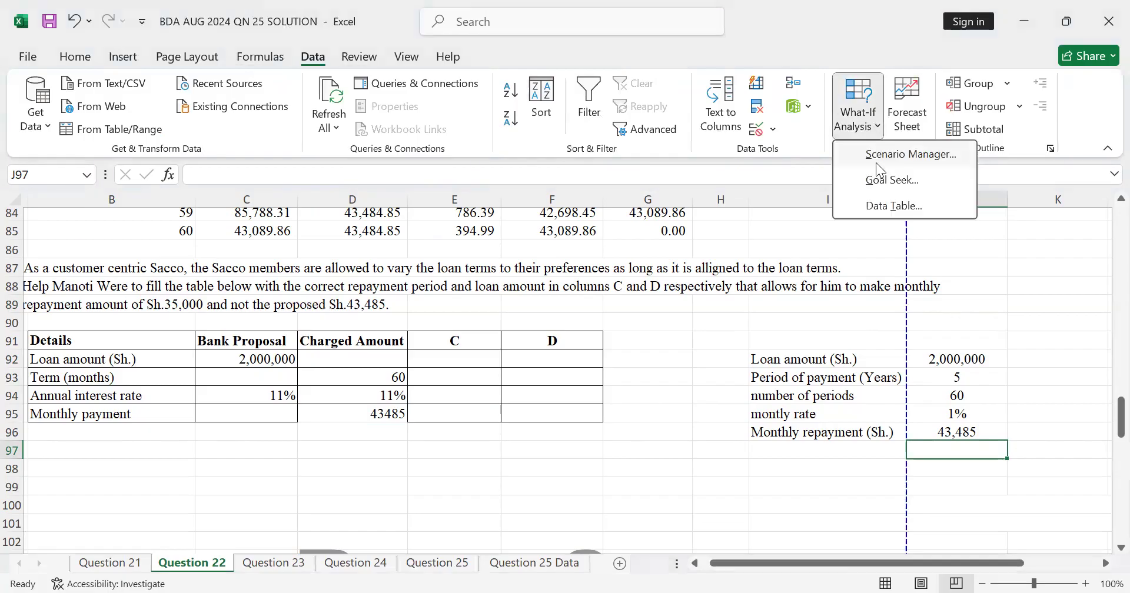
pyautogui.click(877, 178)
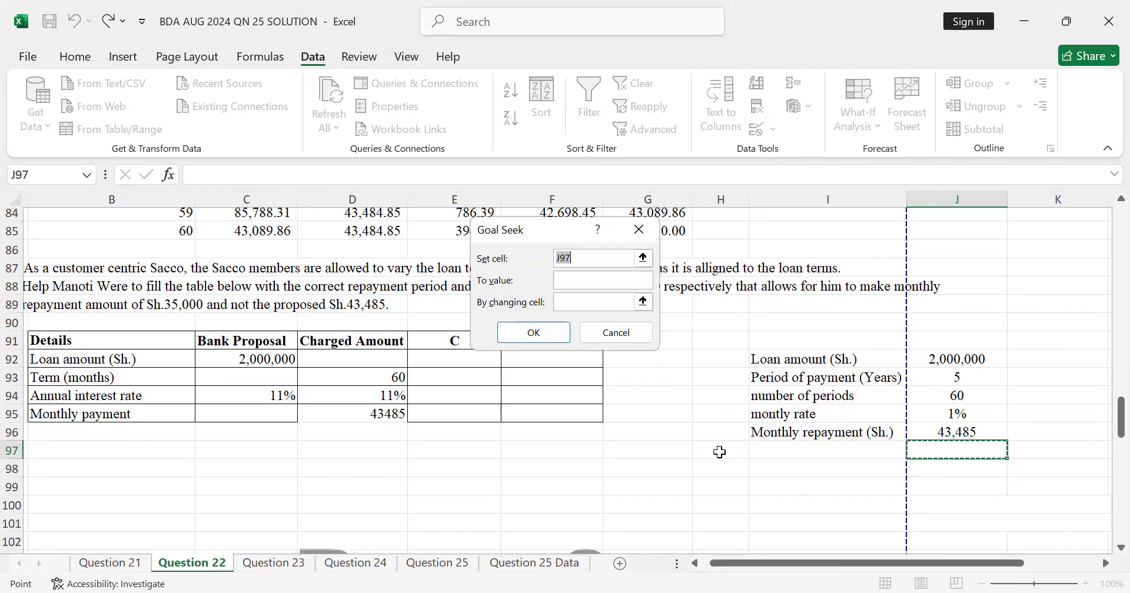
pyautogui.click(968, 433)
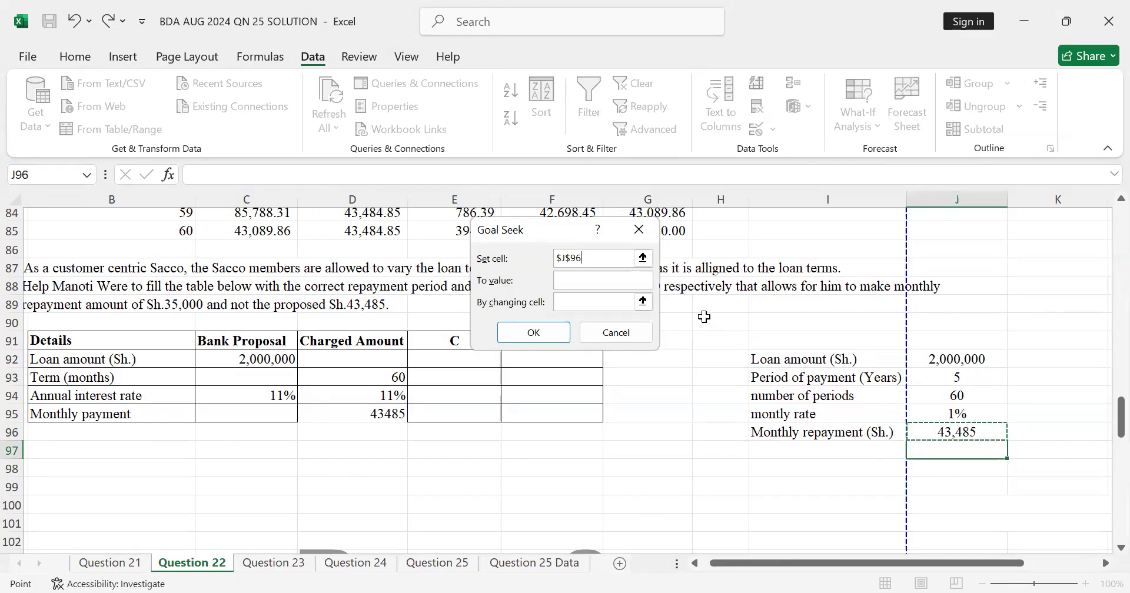
pyautogui.click(585, 280)
pyautogui.write('35000')
pyautogui.click(606, 302)
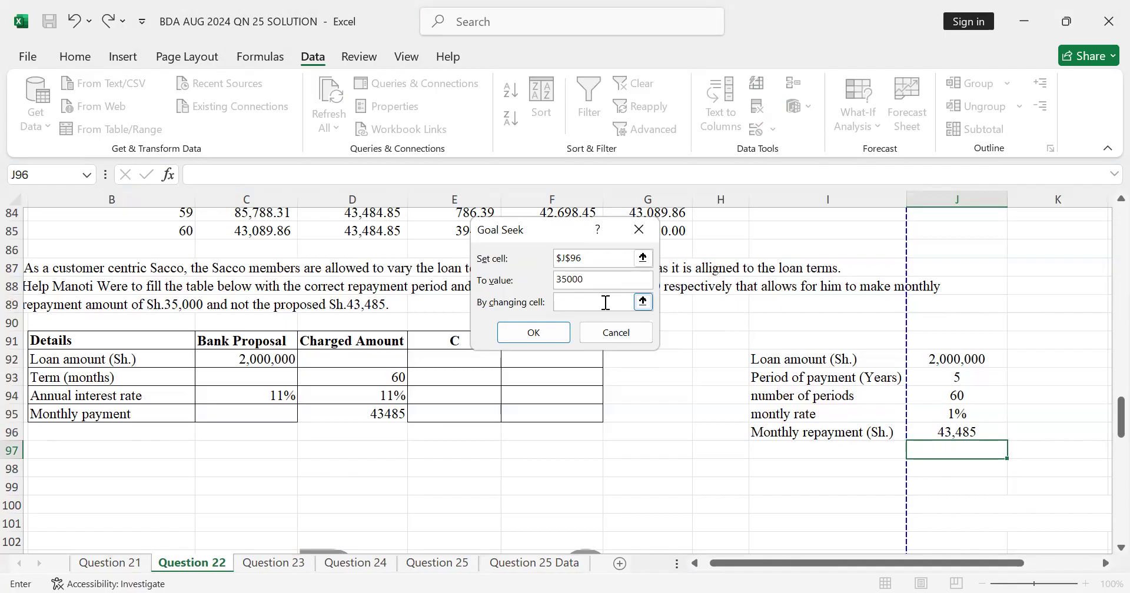
pyautogui.click(642, 301)
pyautogui.click(937, 358)
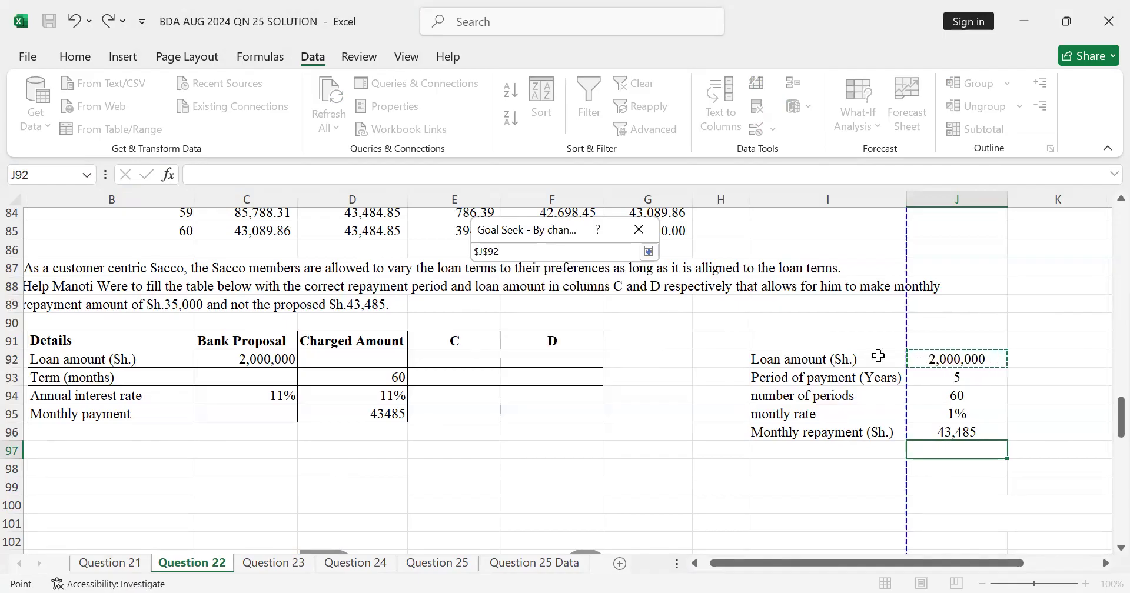
pyautogui.press('Return')
pyautogui.click(512, 339)
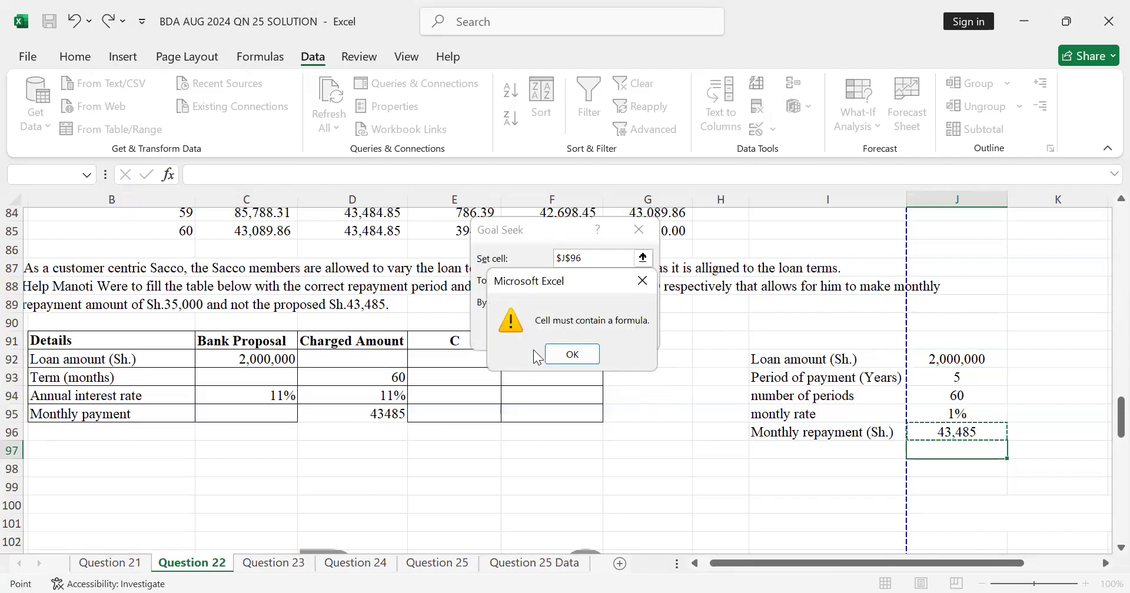
pyautogui.click(586, 354)
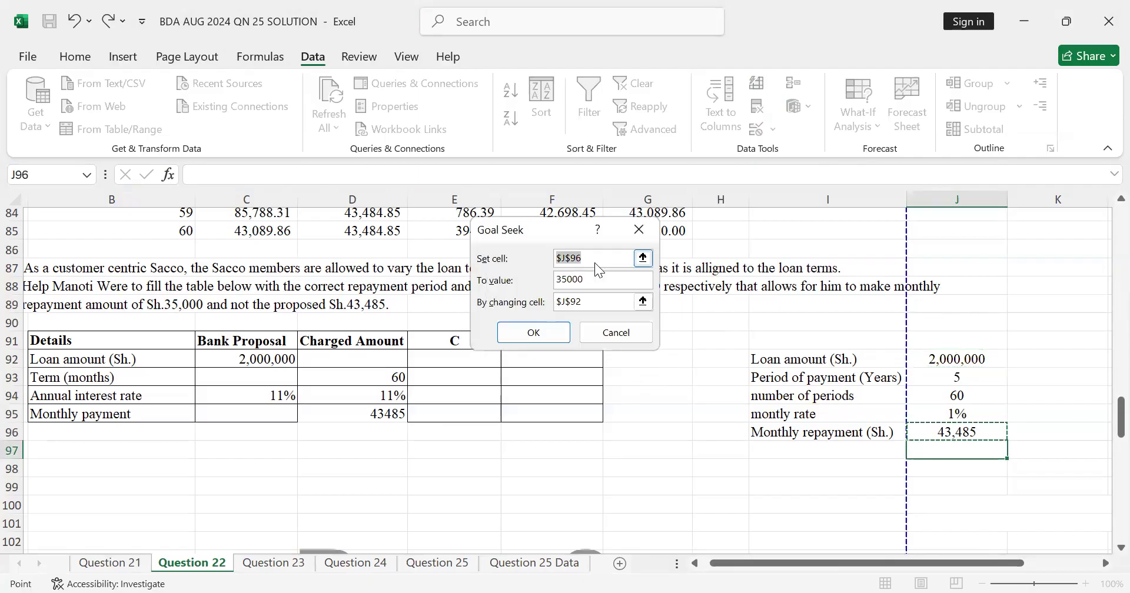
pyautogui.click(644, 261)
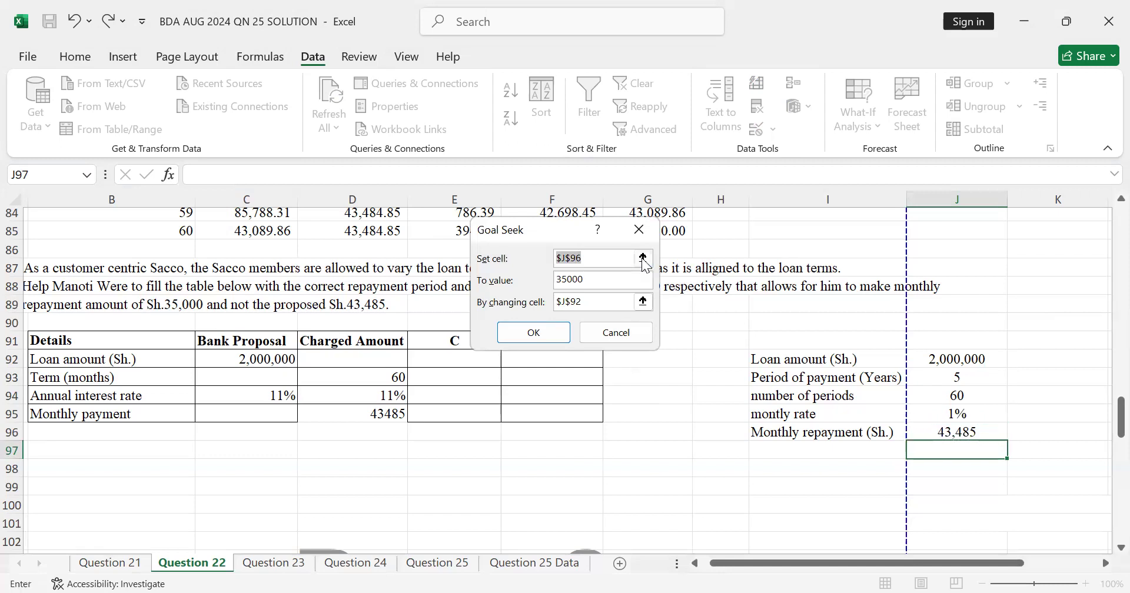
pyautogui.click(646, 251)
pyautogui.click(954, 432)
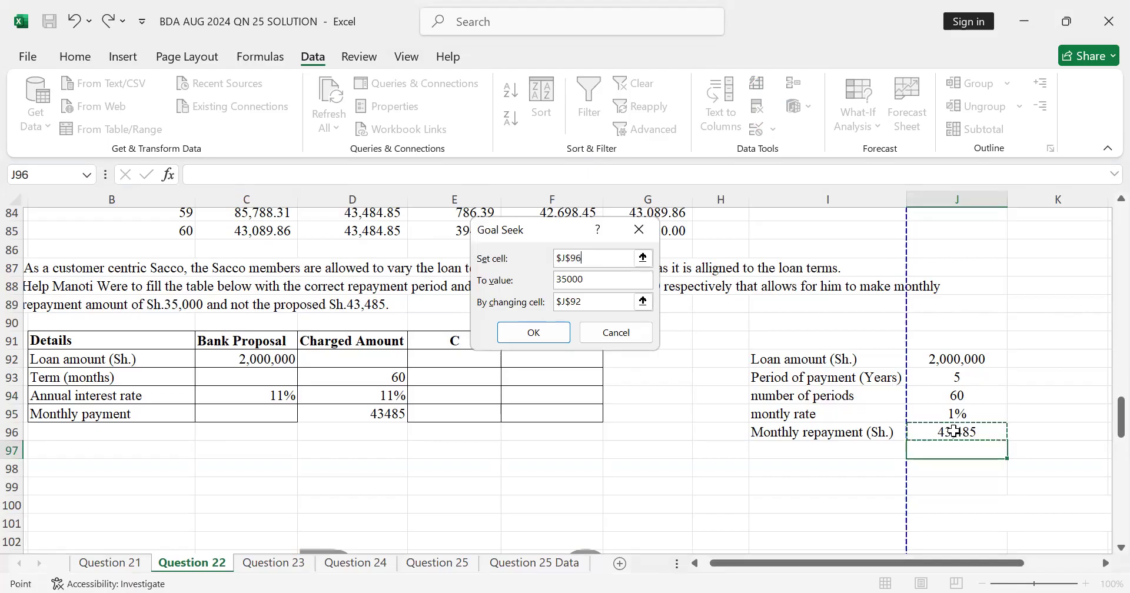
pyautogui.click(590, 281)
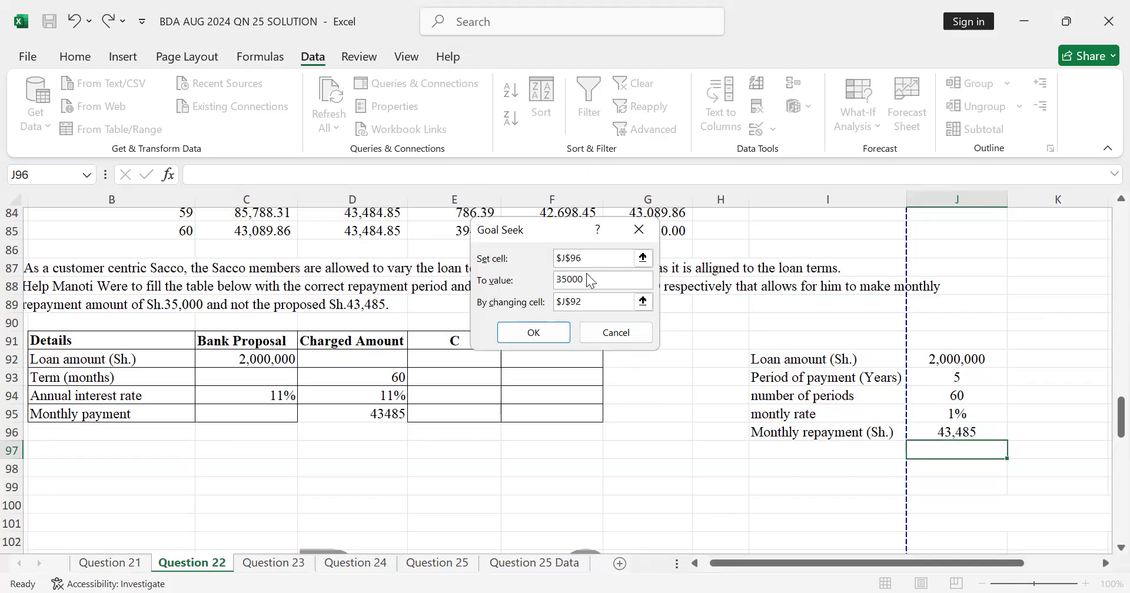
pyautogui.click(544, 333)
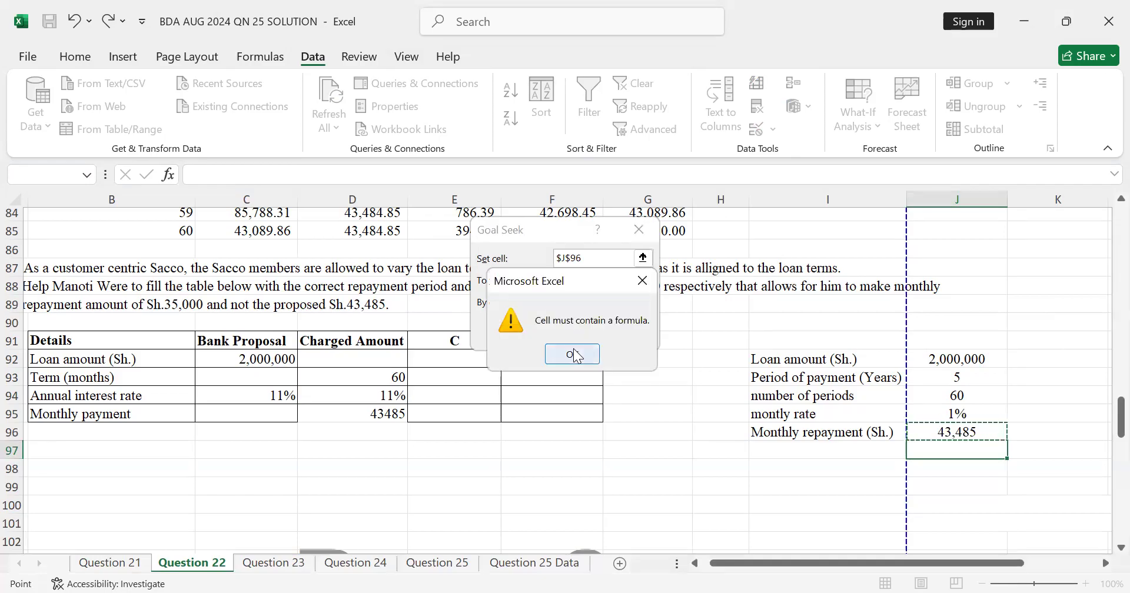
pyautogui.click(574, 354)
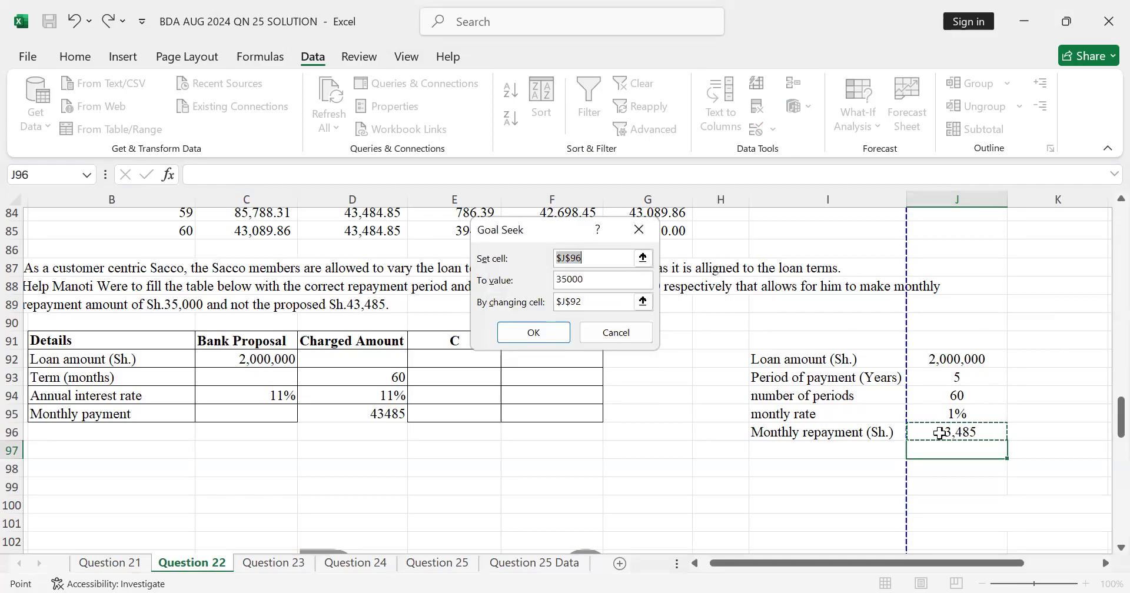
pyautogui.click(605, 331)
# Replace the fixed monthly repayment in J96 with the formula =-PMT(J95,J94,J92)
pyautogui.doubleClick(957, 431)
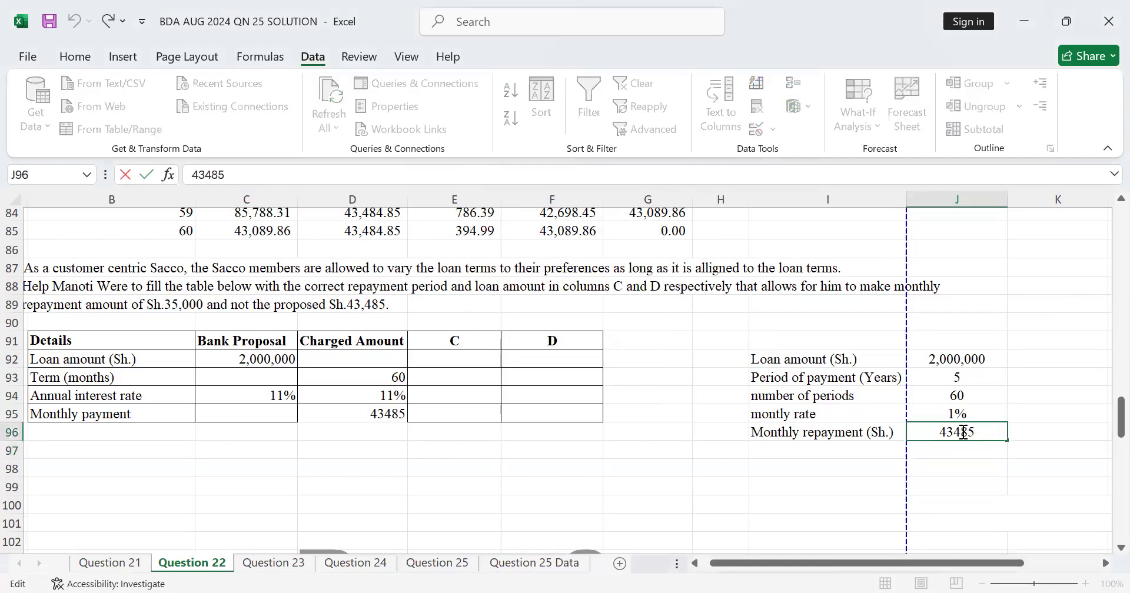
pyautogui.press('BackSpace')
pyautogui.press('BackSpace')
pyautogui.press('BackSpace')
pyautogui.press('BackSpace')
pyautogui.press('BackSpace')
pyautogui.write('=pmt')
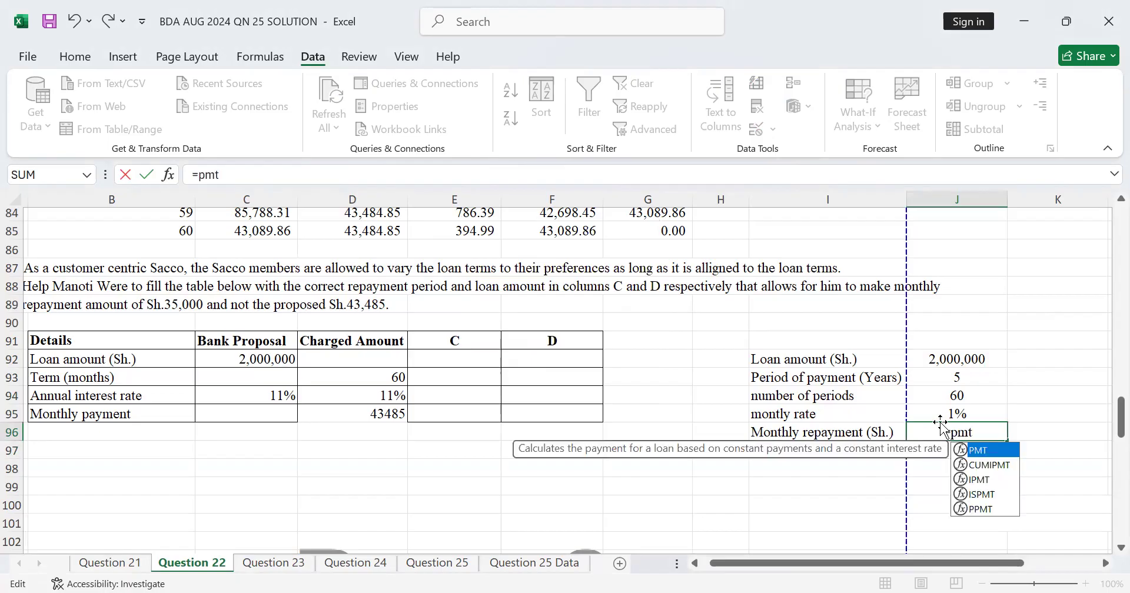
pyautogui.doubleClick(982, 451)
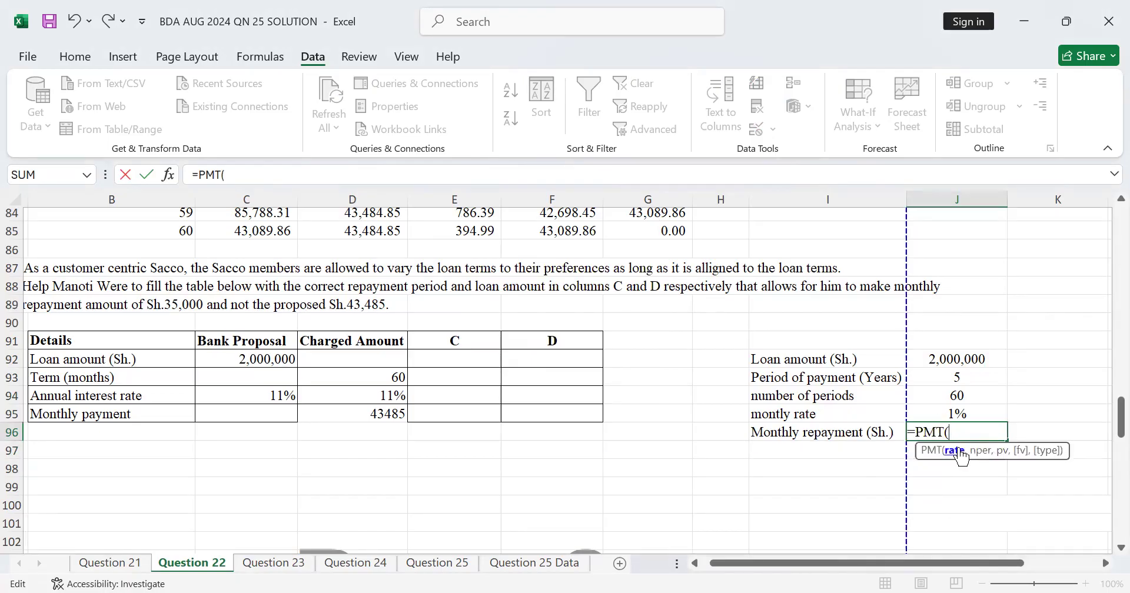
pyautogui.click(974, 414)
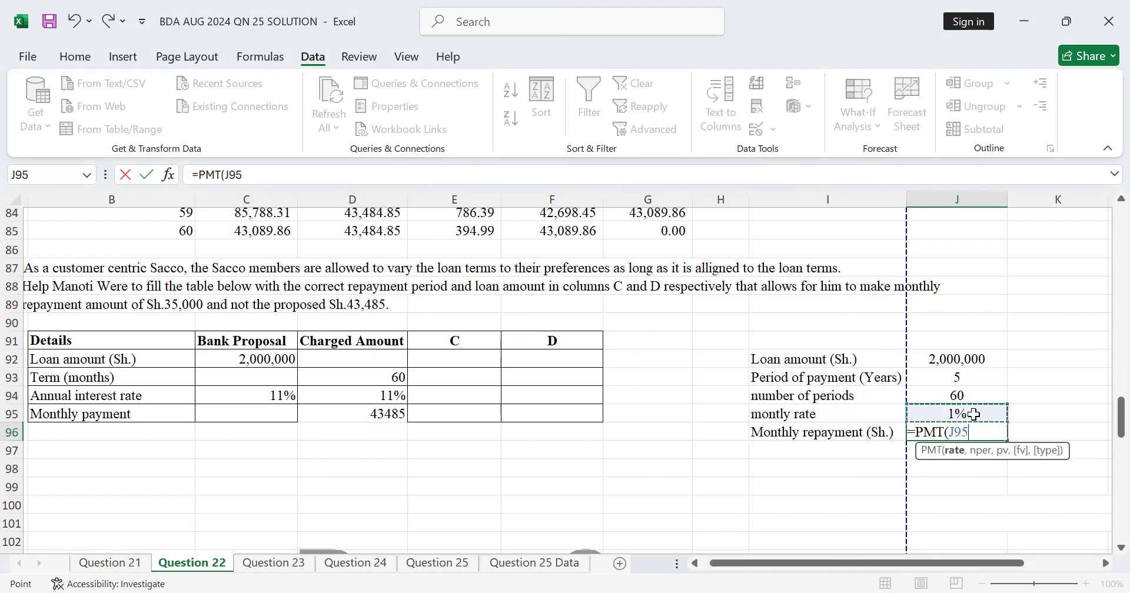
pyautogui.write(',')
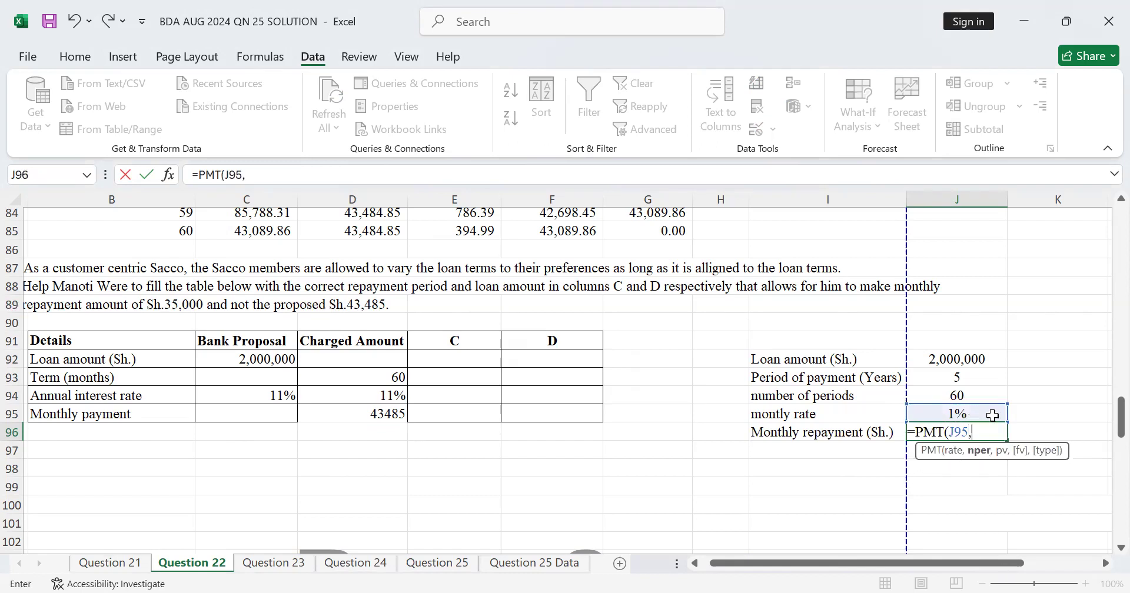
pyautogui.click(987, 392)
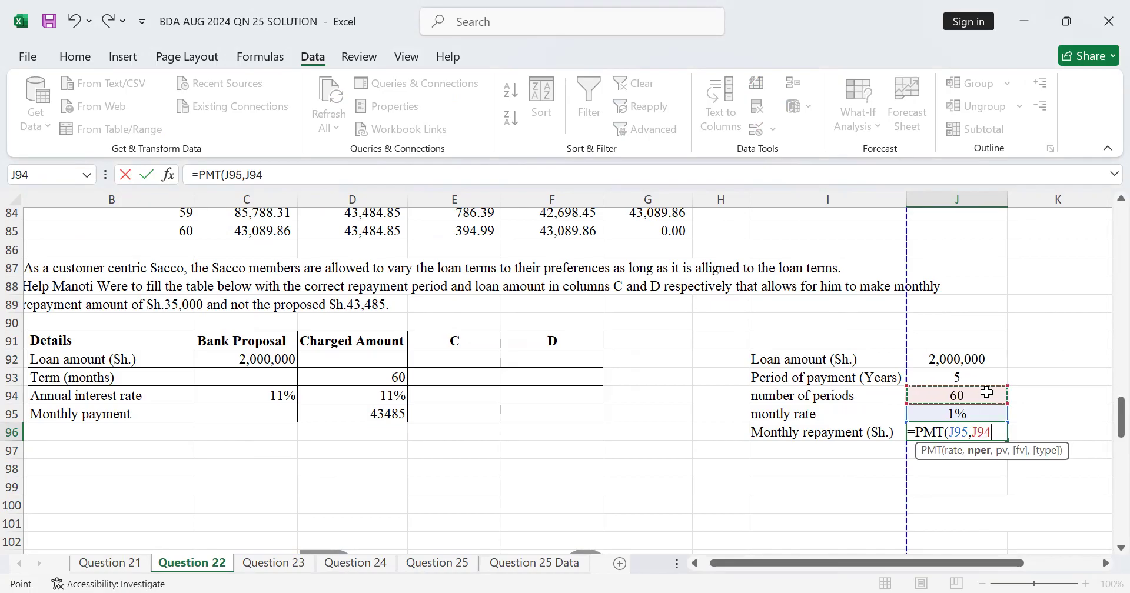
pyautogui.write(',')
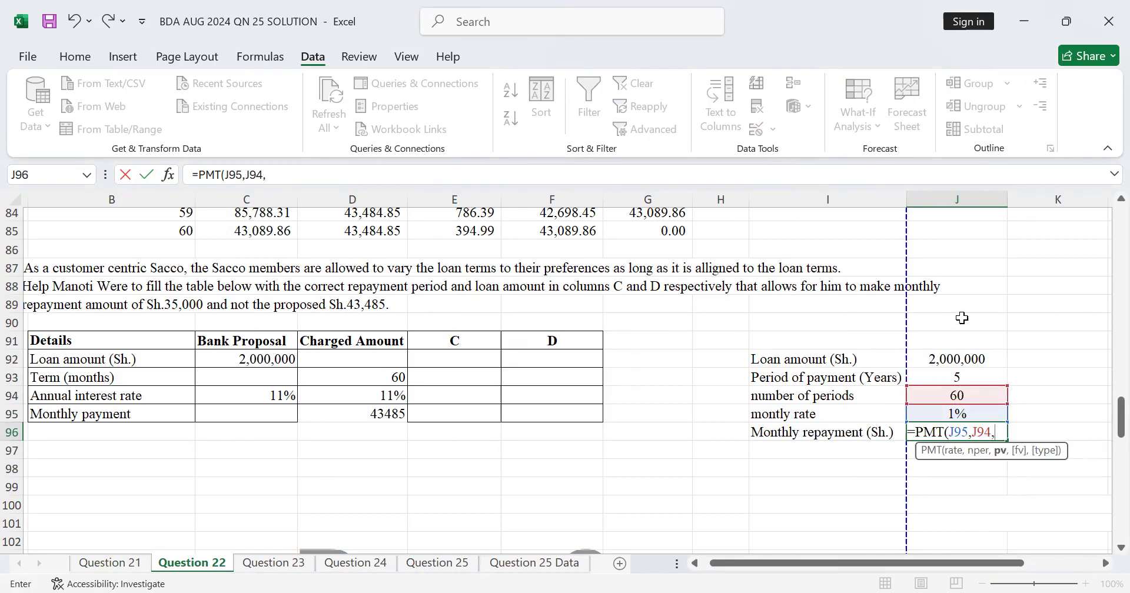
pyautogui.click(961, 361)
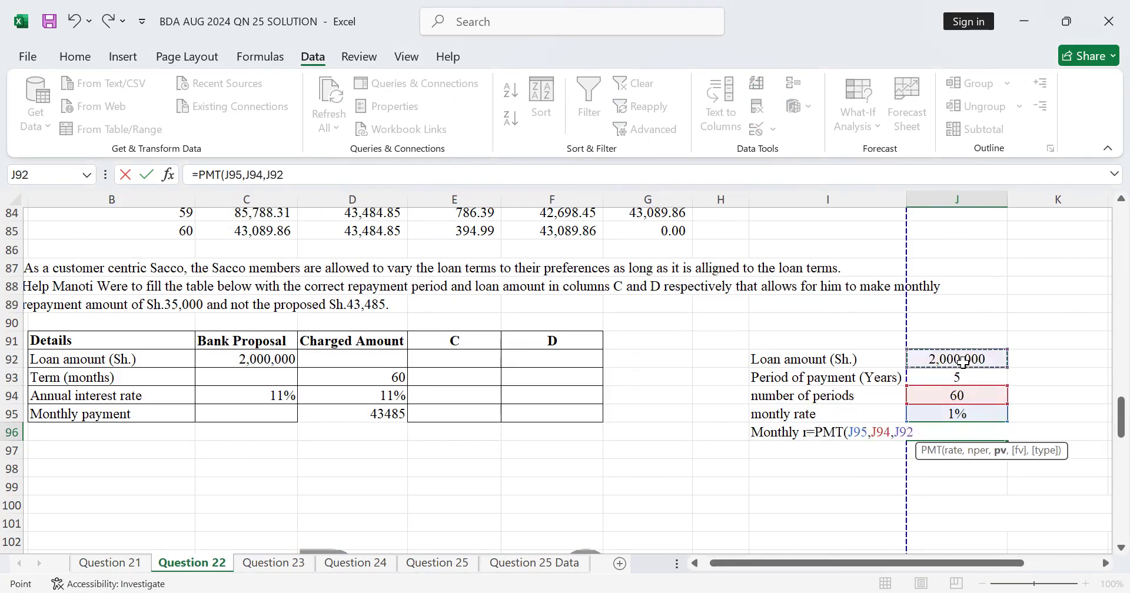
pyautogui.write('(')
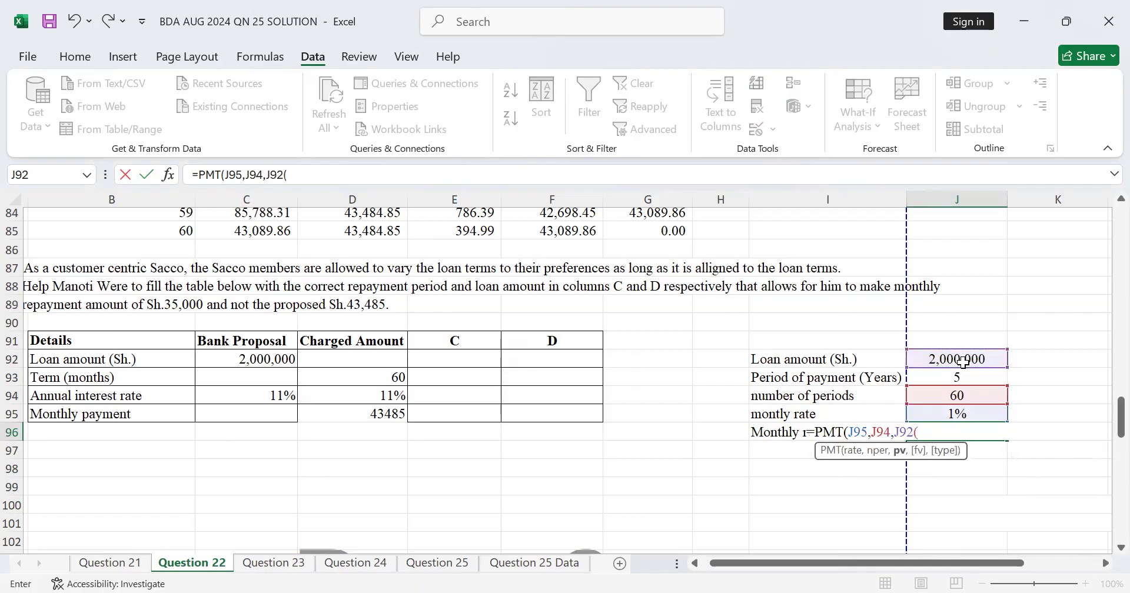
pyautogui.press('BackSpace')
pyautogui.write(')')
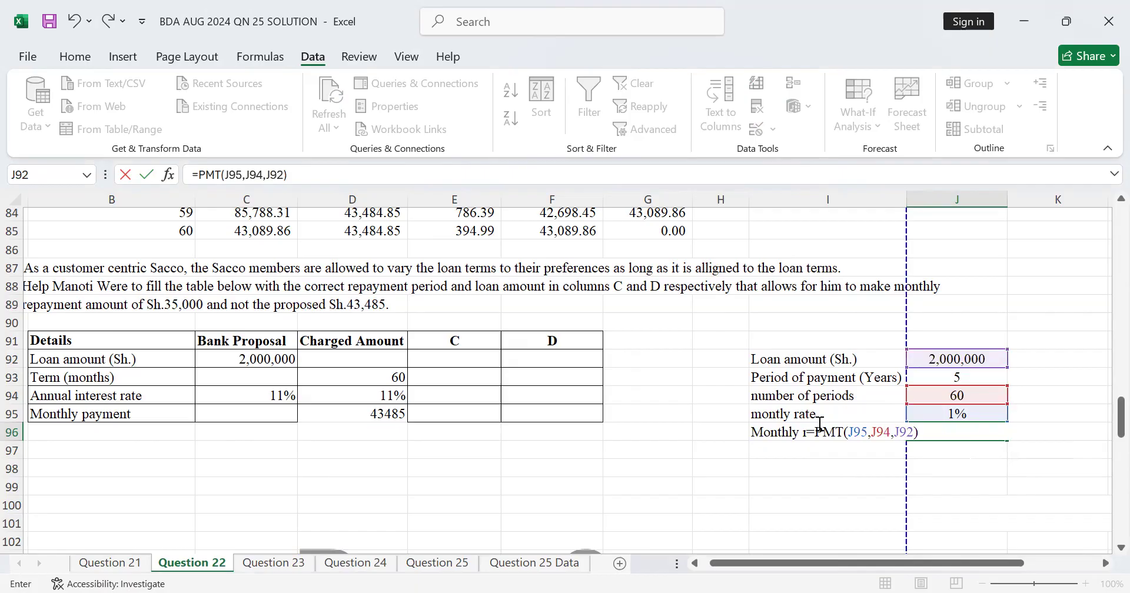
pyautogui.click(929, 435)
pyautogui.press('Return')
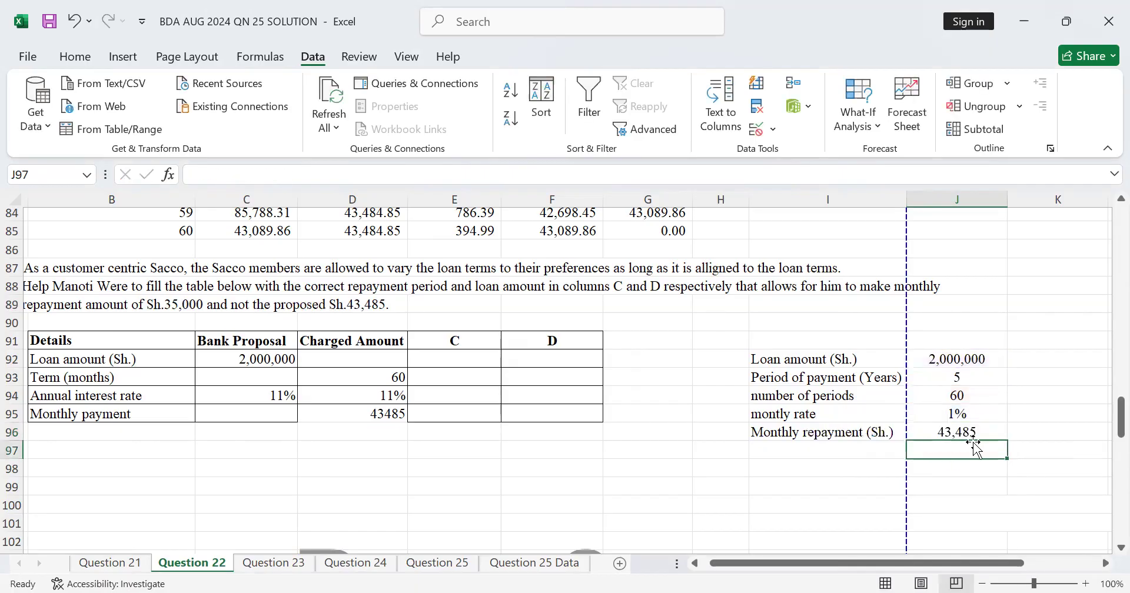
# Run Goal Seek to set the monthly repayment in J96 to 35000 by changing the loan amount in J92, and accept the solution
pyautogui.click(972, 433)
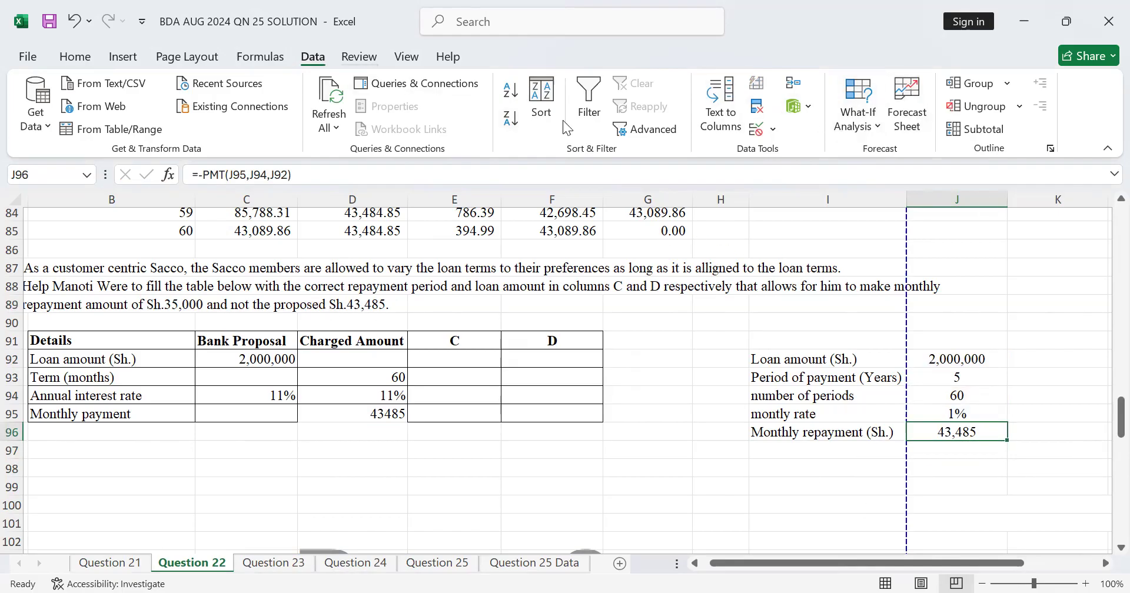
pyautogui.click(863, 120)
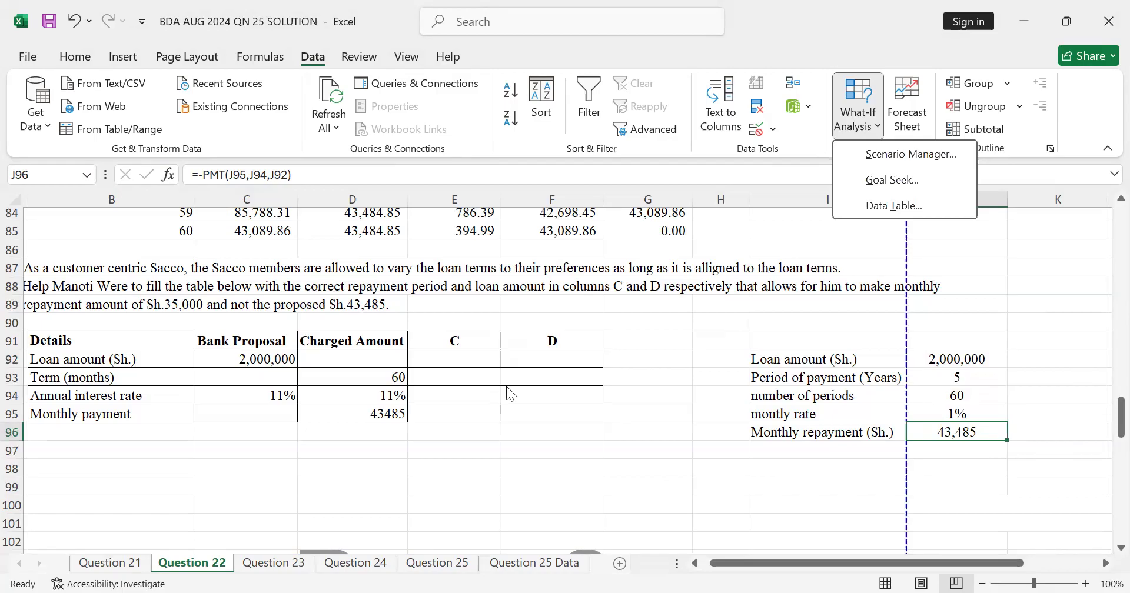
pyautogui.click(886, 183)
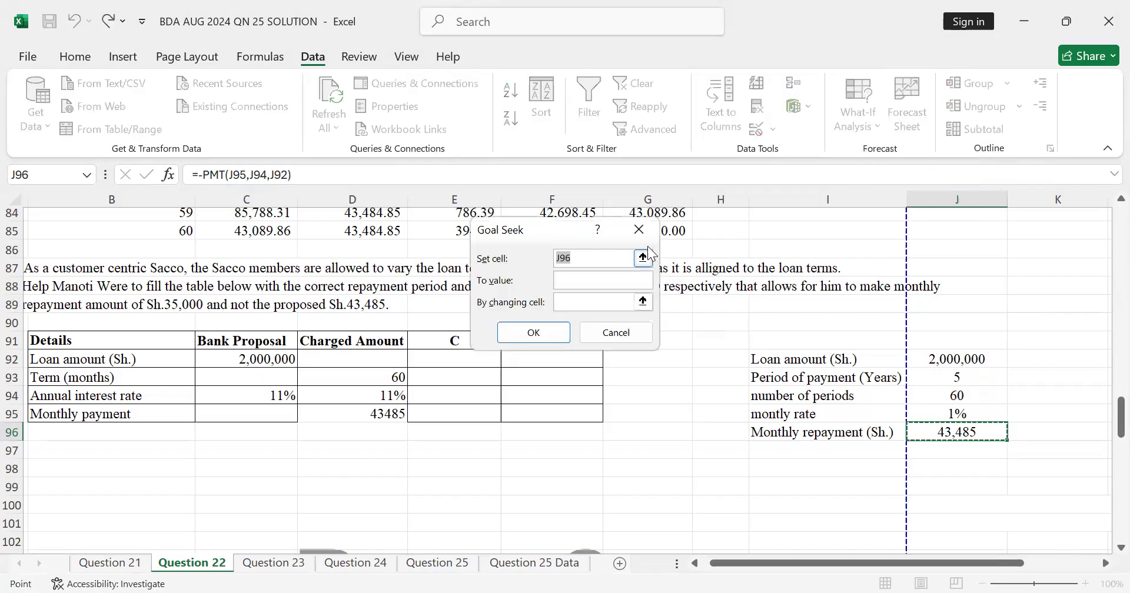
pyautogui.click(949, 433)
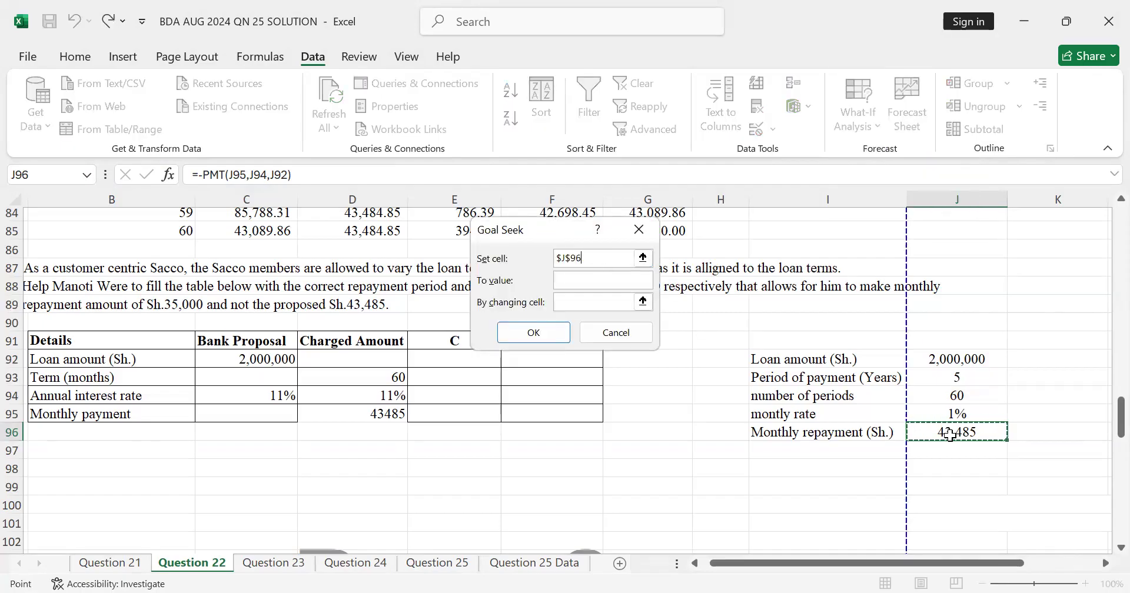
pyautogui.click(595, 279)
pyautogui.write('3')
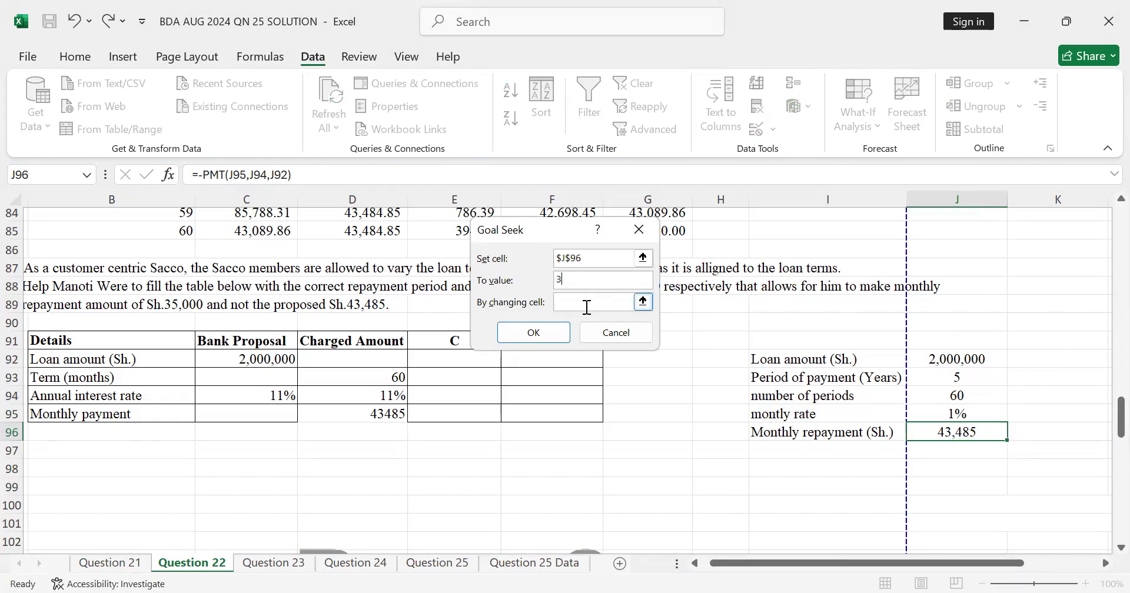
pyautogui.write('50000')
pyautogui.press('BackSpace')
pyautogui.click(602, 300)
pyautogui.click(947, 360)
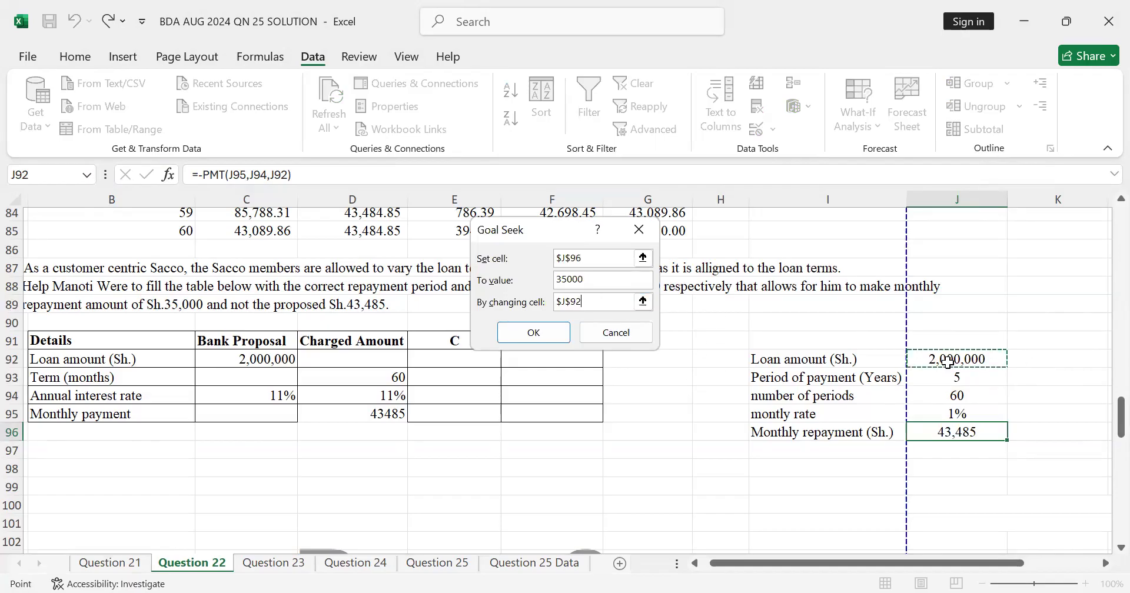
pyautogui.click(569, 339)
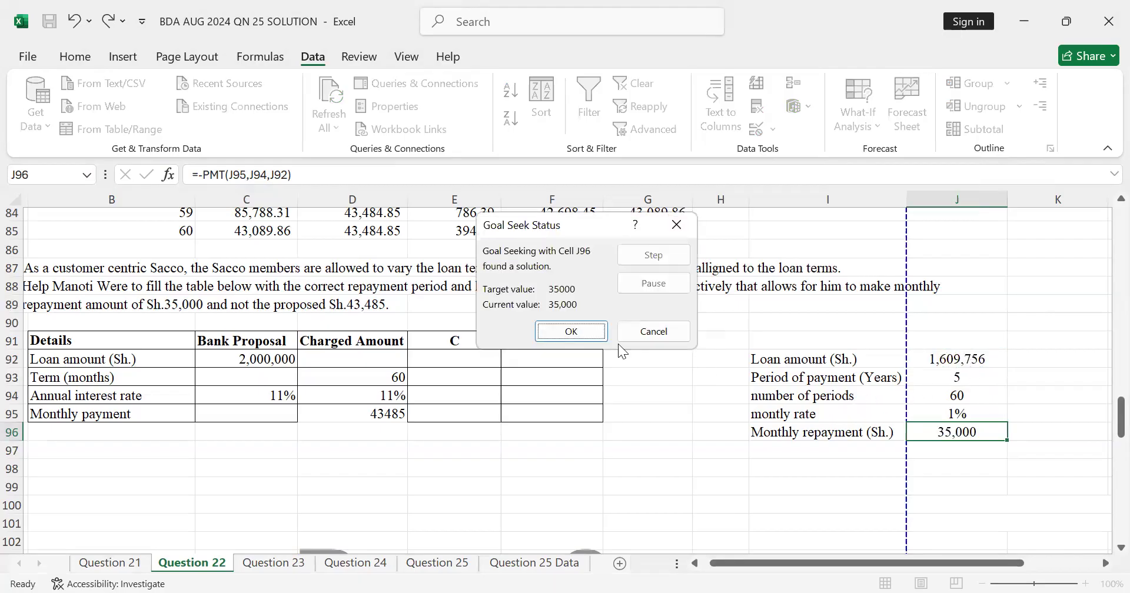
pyautogui.click(573, 331)
# Fill the loan amount under column D, cell F92, with a reference to the loan amount in J92
pyautogui.click(972, 357)
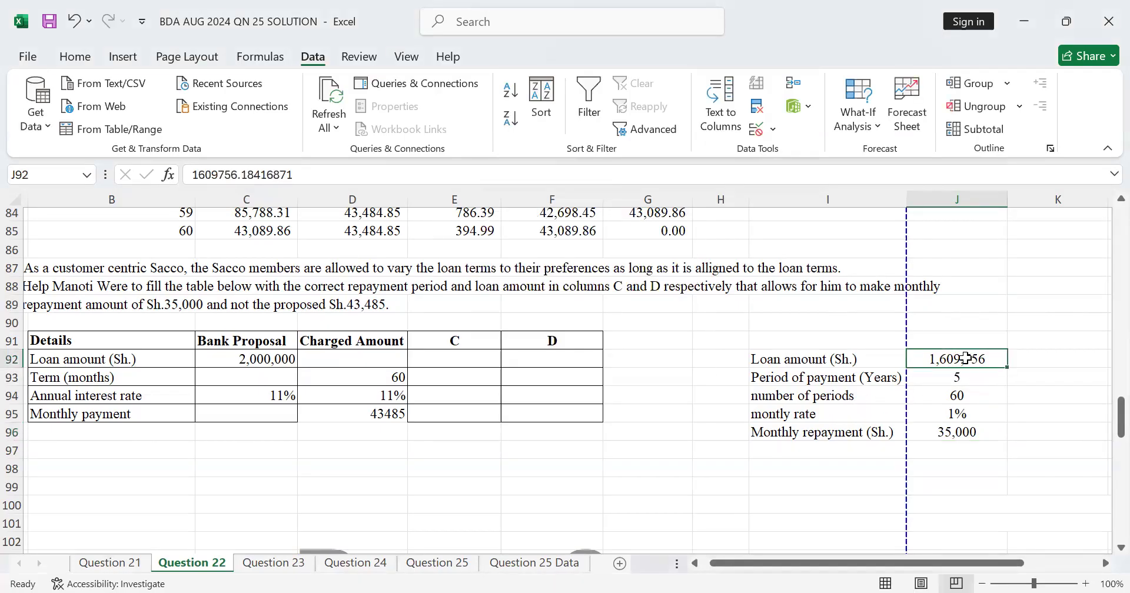
pyautogui.click(547, 364)
pyautogui.write('=')
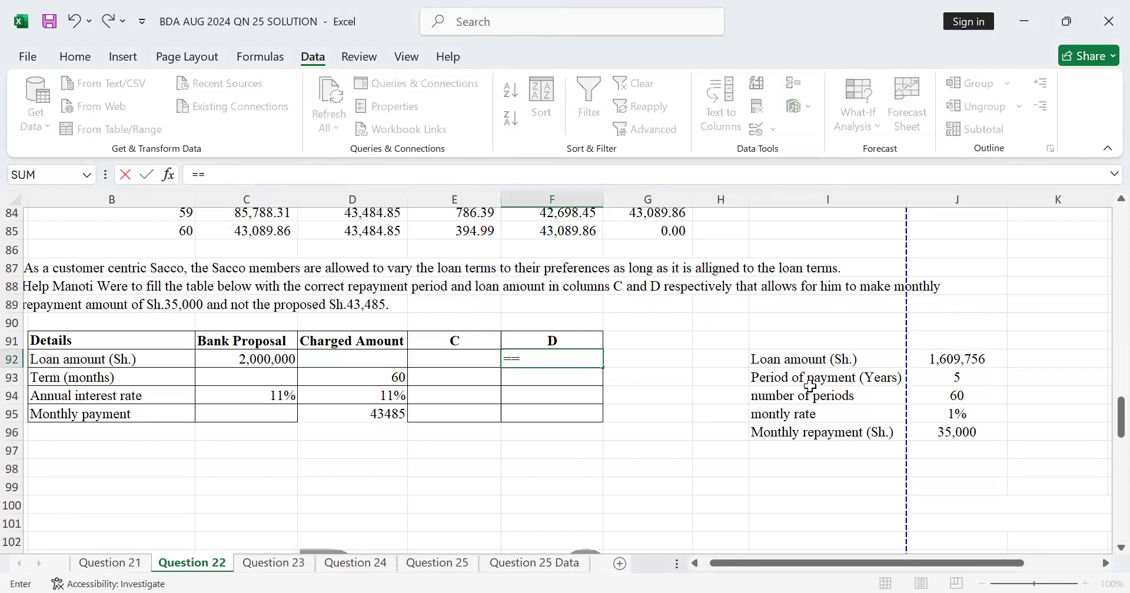
pyautogui.click(932, 357)
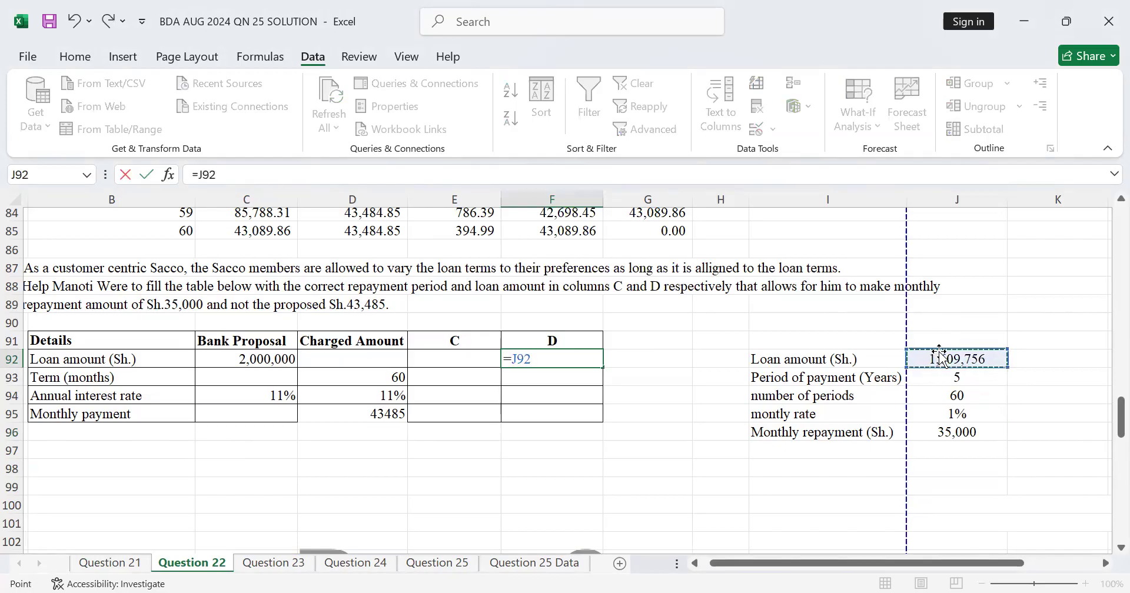
pyautogui.press('Return')
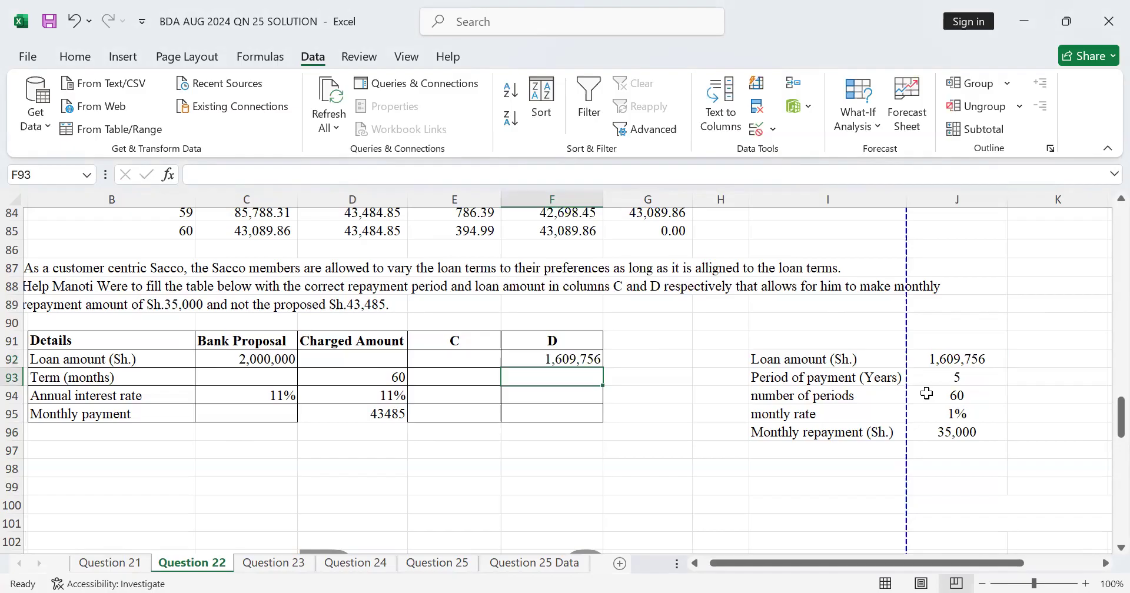
# Fill the term in months under column C, cell E93, with a reference to the number of periods in J94
pyautogui.click(451, 381)
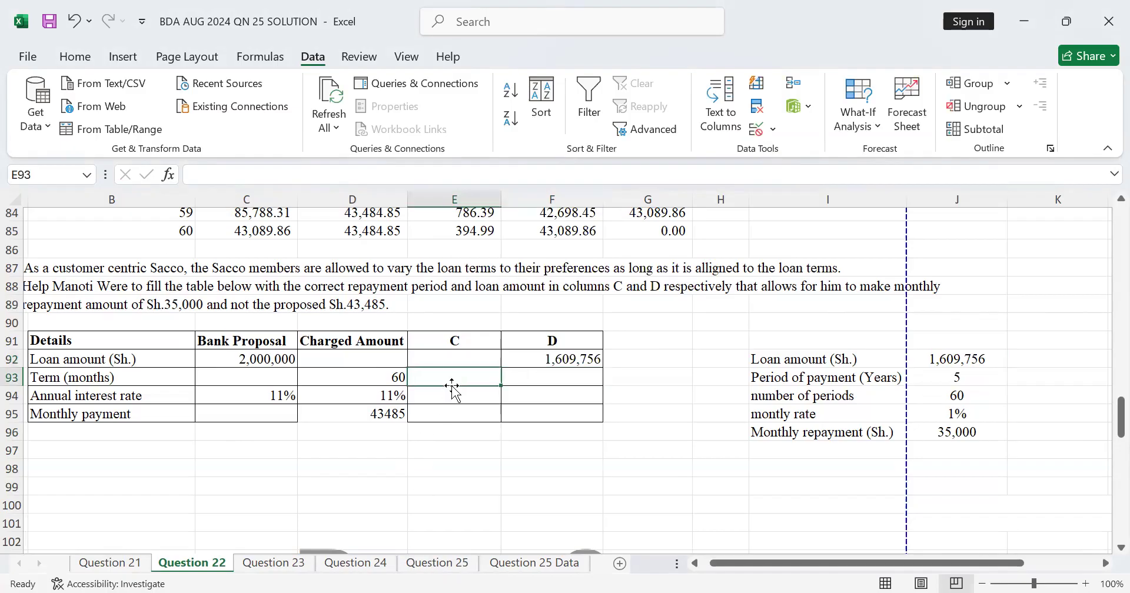
pyautogui.write('=')
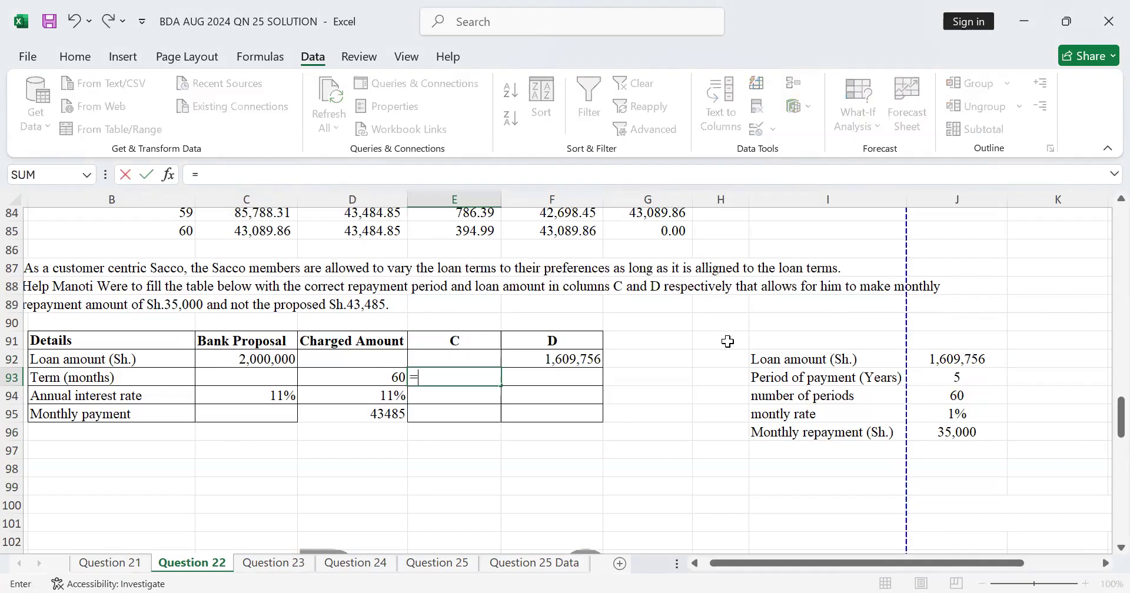
pyautogui.click(946, 395)
pyautogui.press('Return')
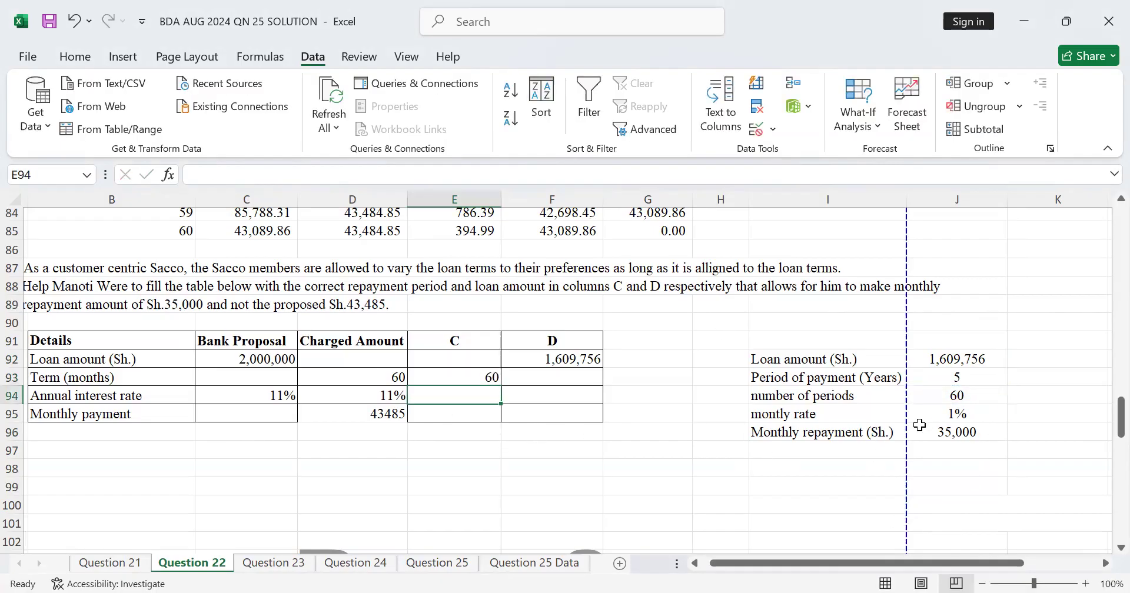
# Fill the annual interest rate under column C, cell E94, with a reference to the monthly rate in J95
pyautogui.write('=')
pyautogui.click(963, 412)
pyautogui.press('Return')
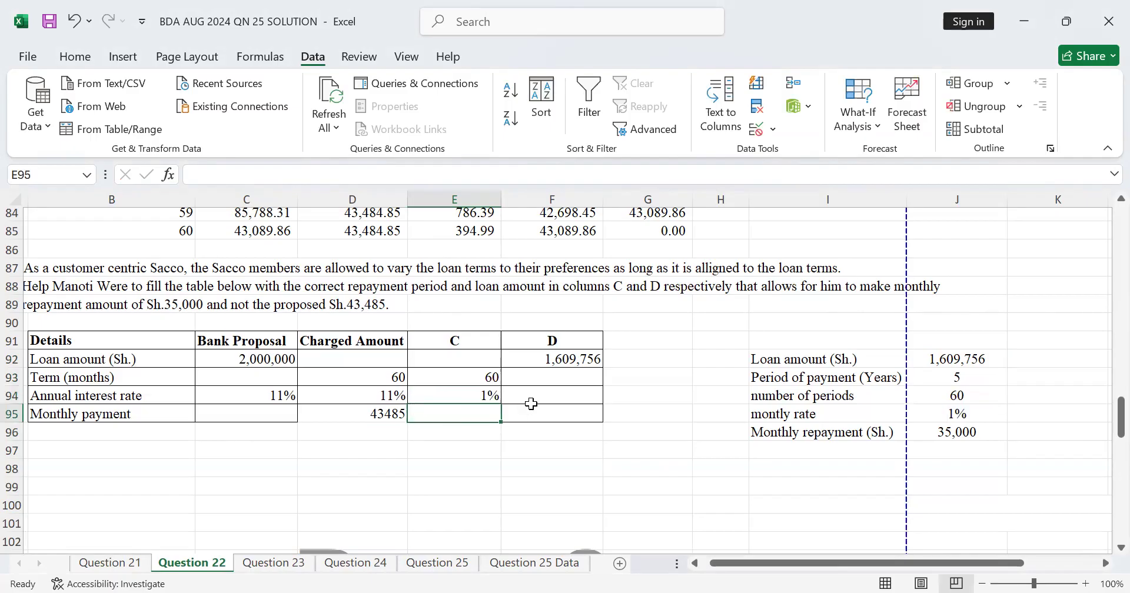
pyautogui.write('=')
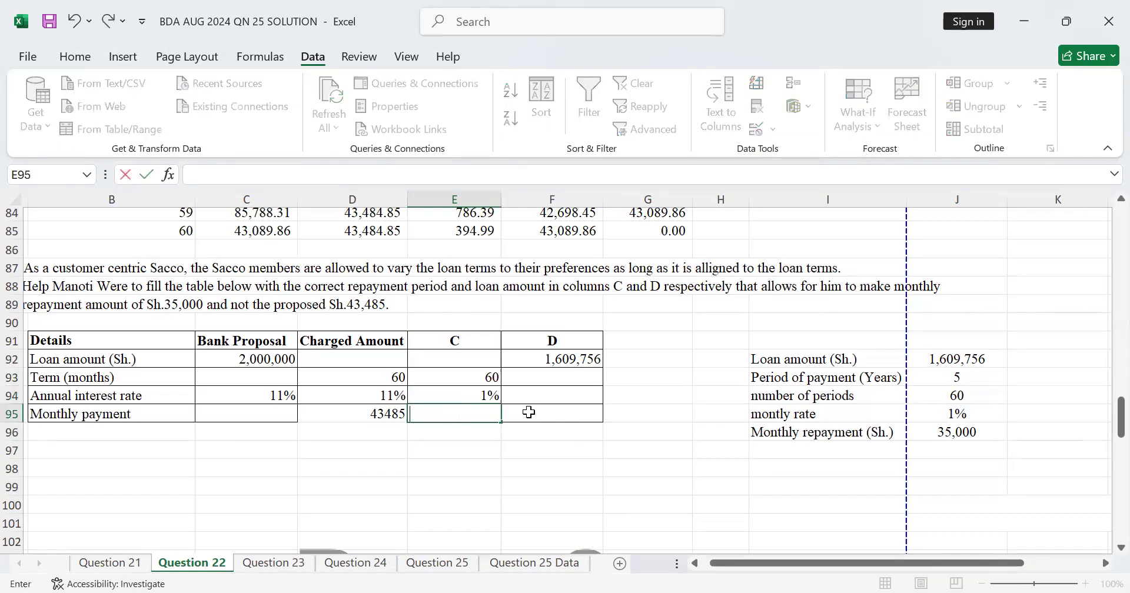
pyautogui.click(489, 388)
pyautogui.moveTo(490, 386); pyautogui.dragTo(489, 383)
pyautogui.click(590, 354)
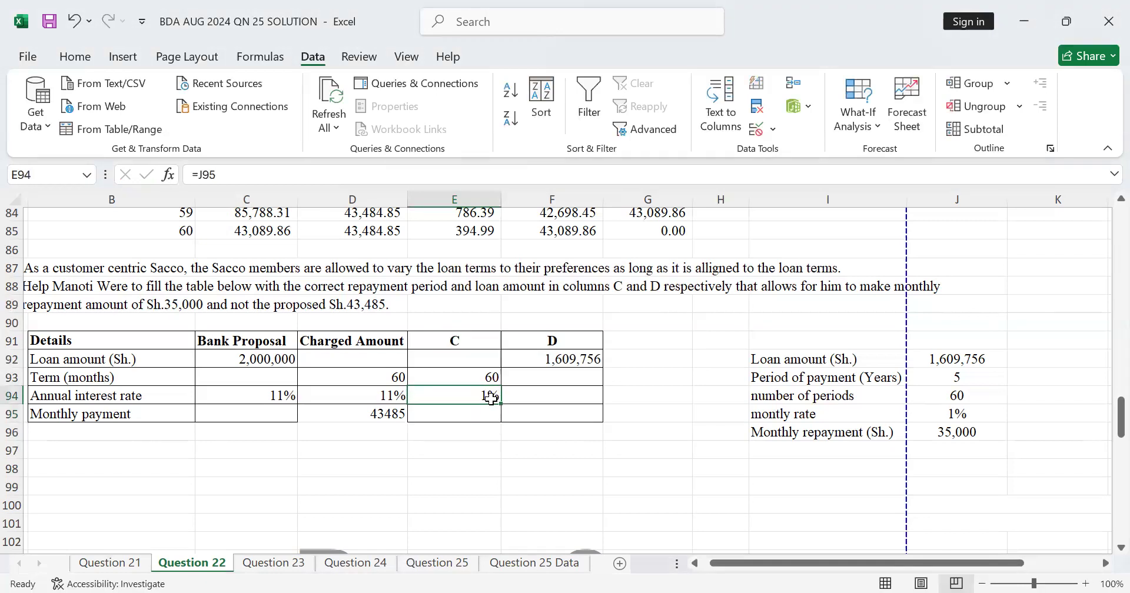
# Replace the annual interest rate under column C, cell E94, with a reference to the charged rate in D94
pyautogui.press('BackSpace')
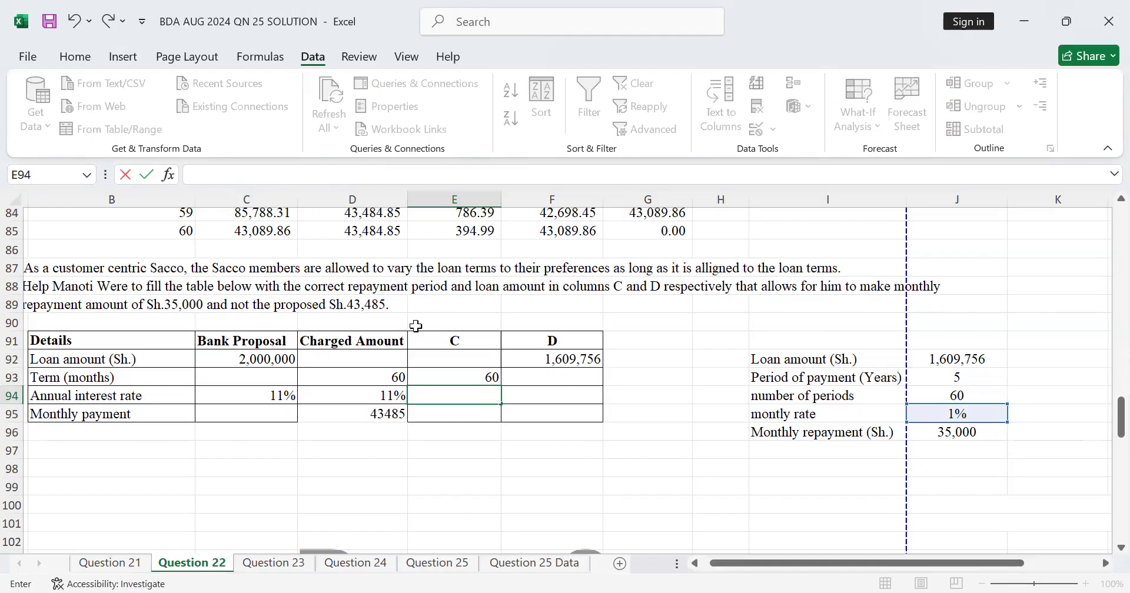
pyautogui.click(958, 414)
pyautogui.click(953, 443)
pyautogui.click(956, 434)
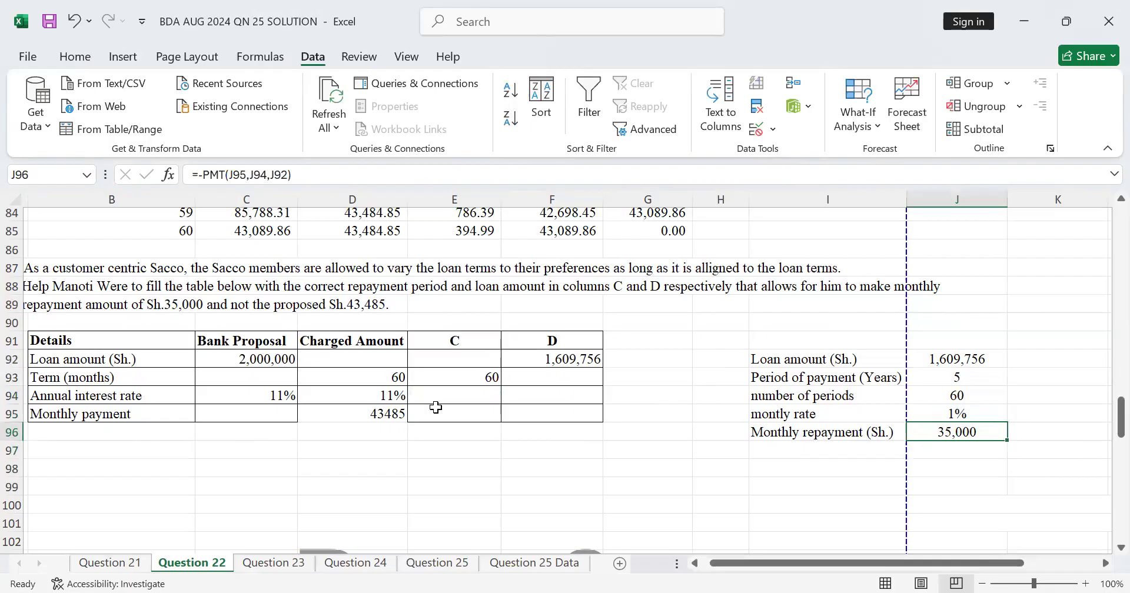
pyautogui.click(396, 392)
pyautogui.click(480, 395)
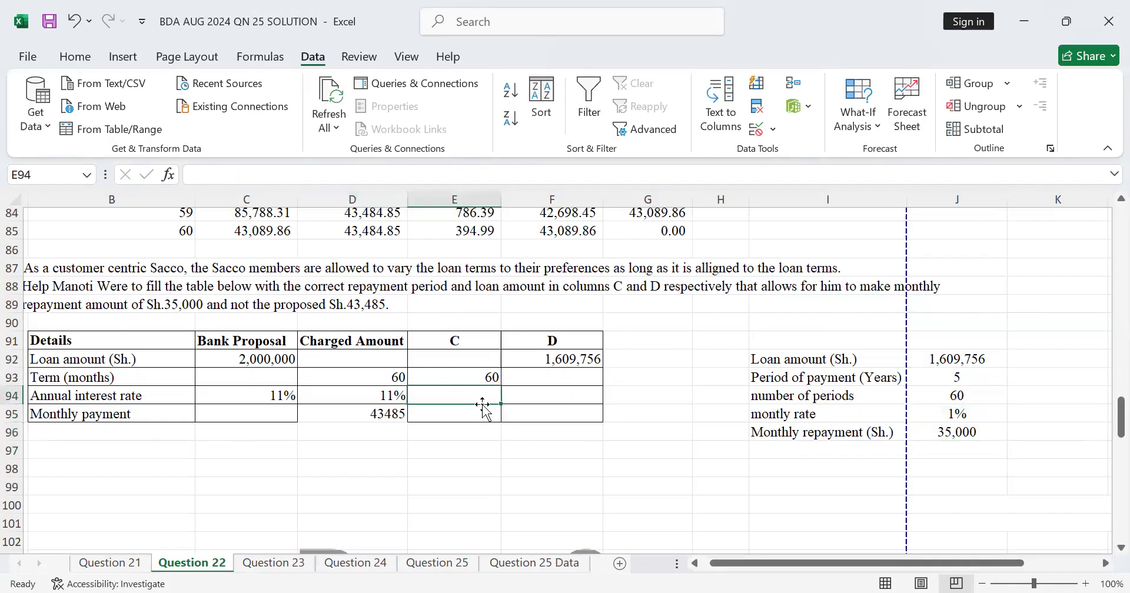
pyautogui.write('=')
pyautogui.press('Return')
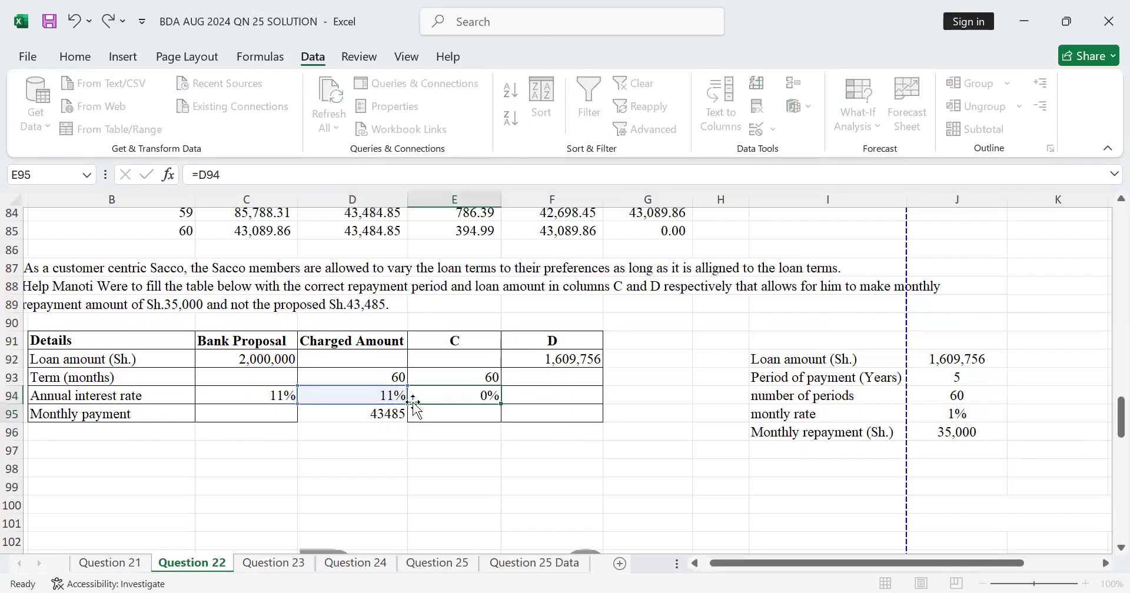
# Copy the loan calculation cells J92:J96 and paste them into the adjacent column starting at K92
pyautogui.click(875, 465)
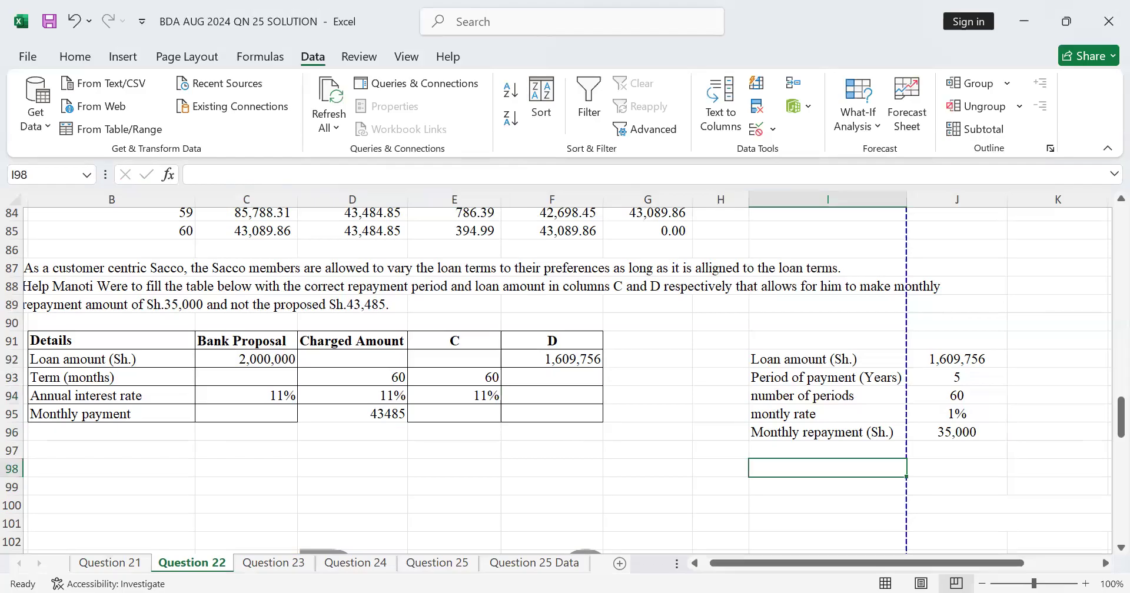
pyautogui.click(1024, 360)
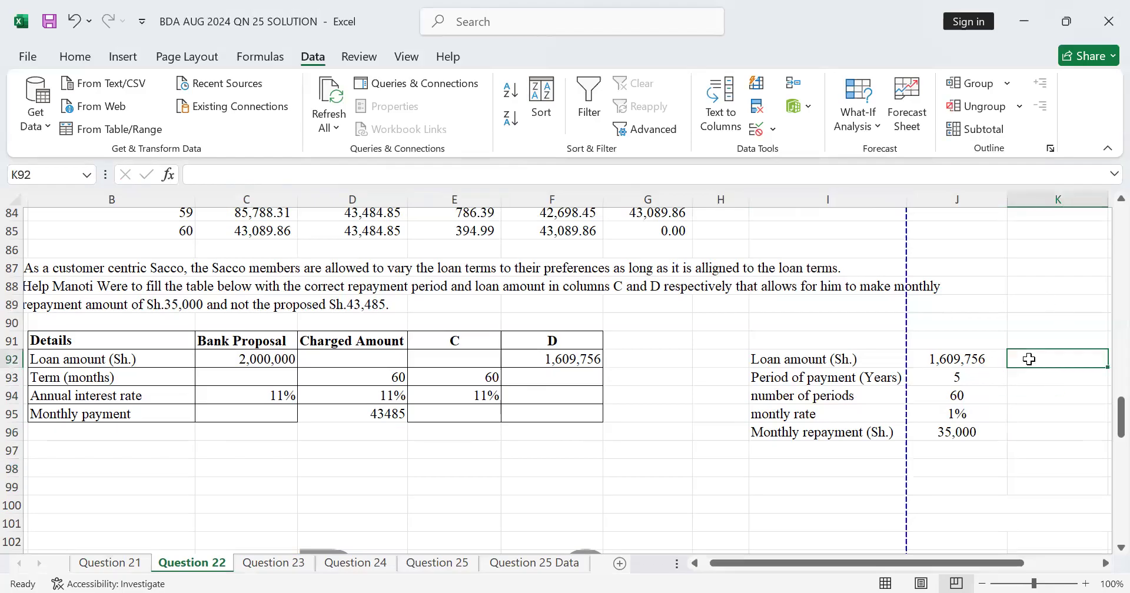
pyautogui.click(965, 363)
pyautogui.moveTo(979, 432)
pyautogui.mouseDown()
pyautogui.moveTo(970, 414)
pyautogui.moveTo(974, 432)
pyautogui.mouseUp()
pyautogui.rightClick(941, 380)
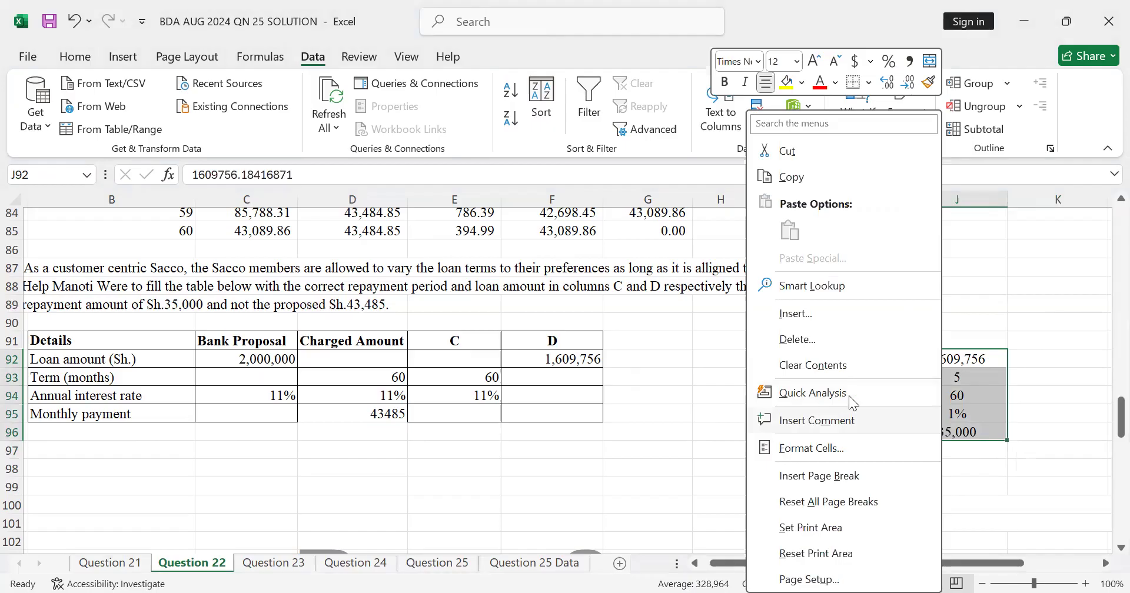
pyautogui.click(805, 170)
pyautogui.click(1042, 364)
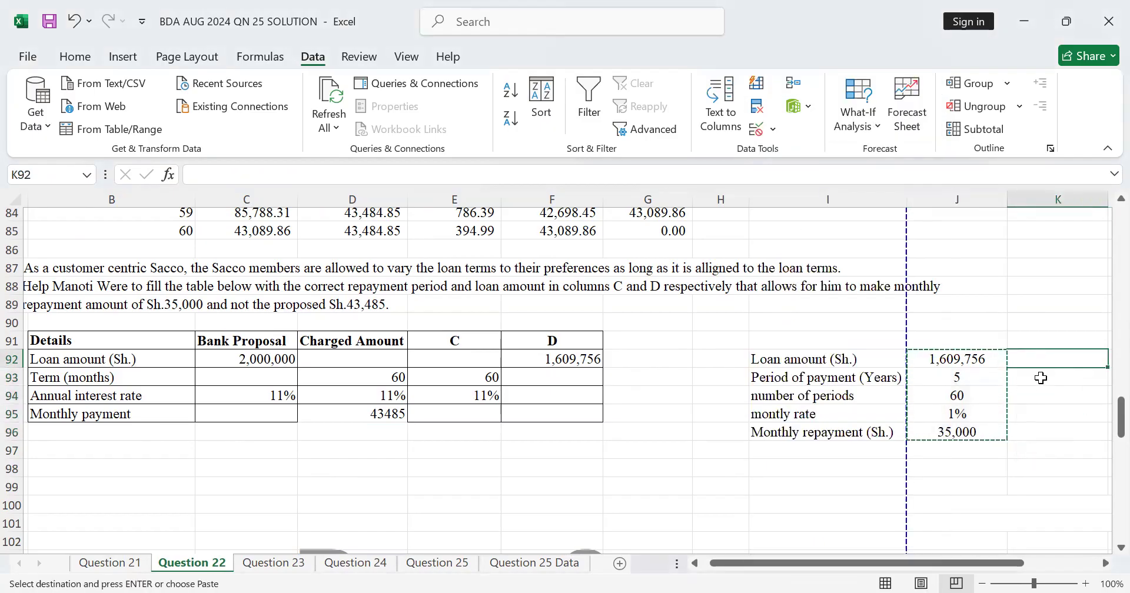
pyautogui.hotkey('ctrl', 'v')
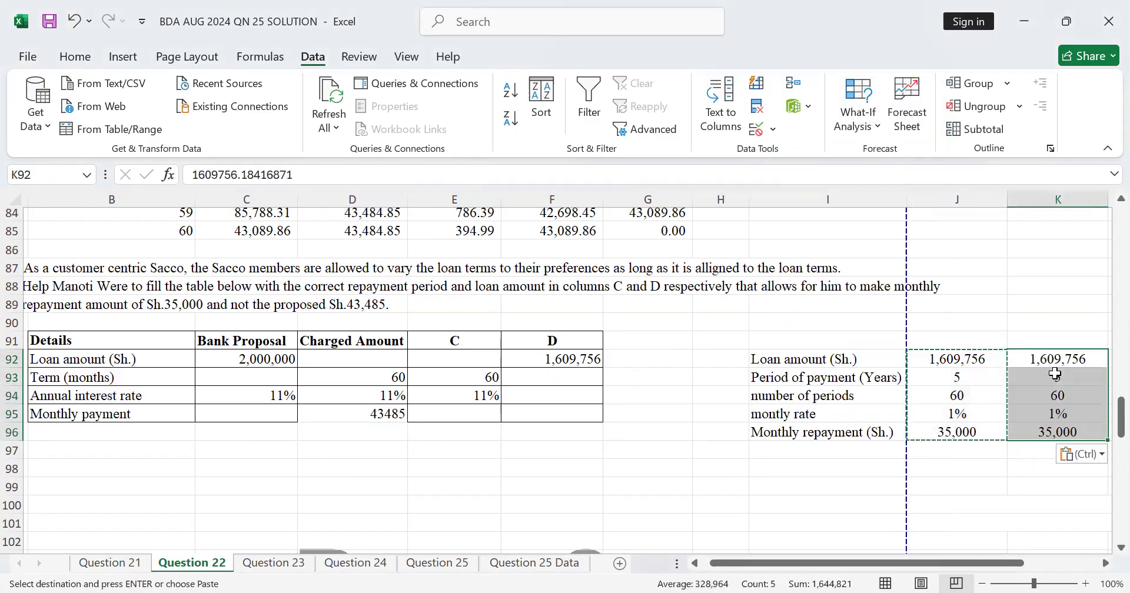
# Inspect the PMT formula behind the monthly repayment in J96 and the pasted loan values in column K
pyautogui.doubleClick(953, 432)
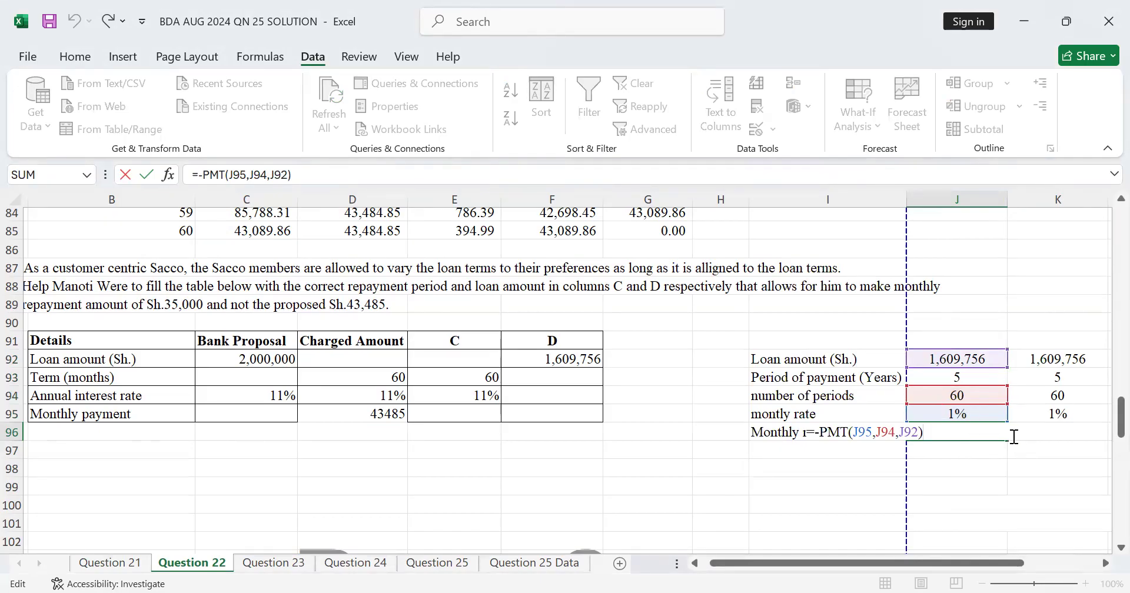
pyautogui.press('Return')
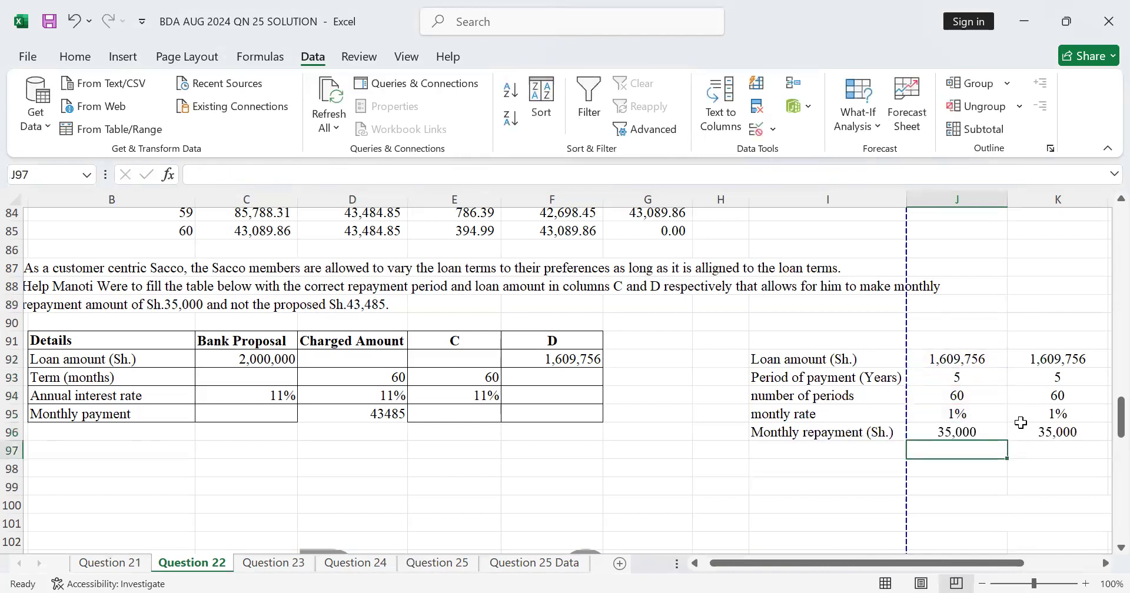
pyautogui.click(512, 374)
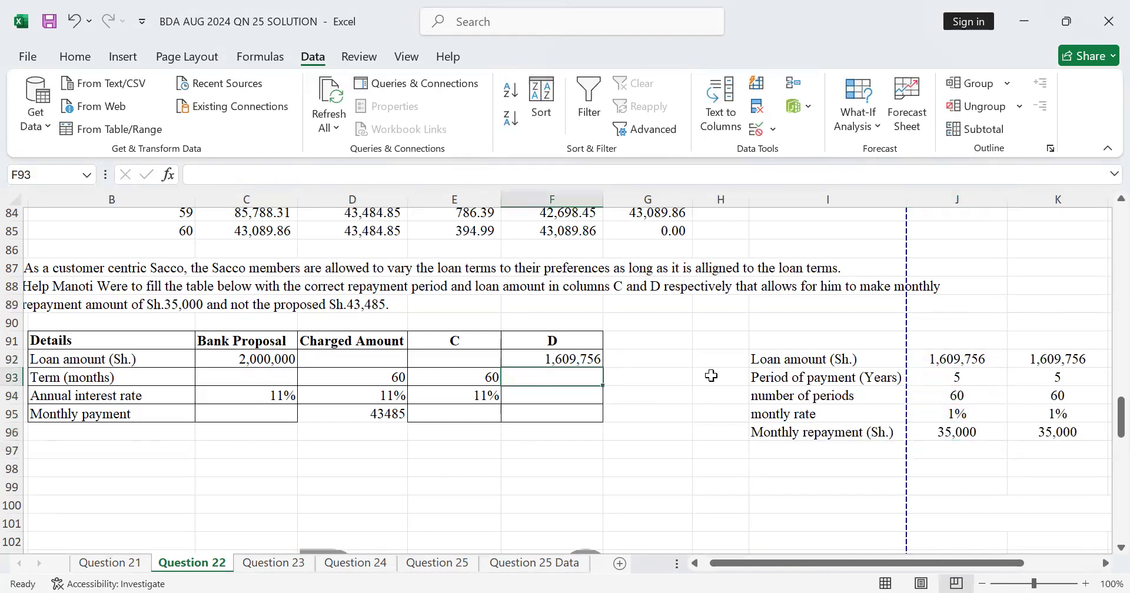
pyautogui.click(1036, 360)
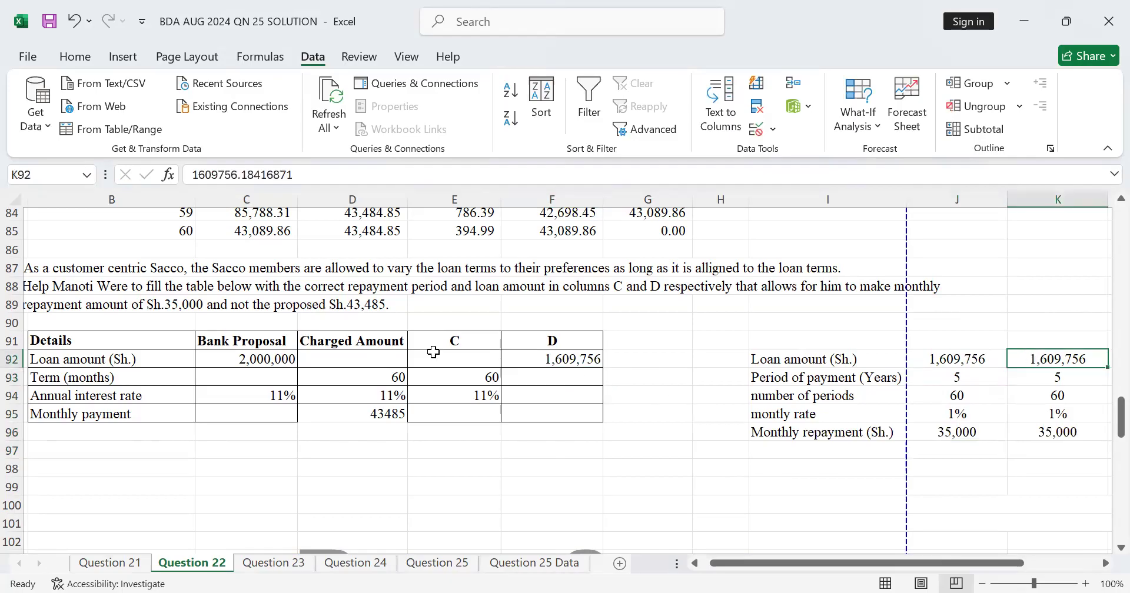
pyautogui.click(529, 374)
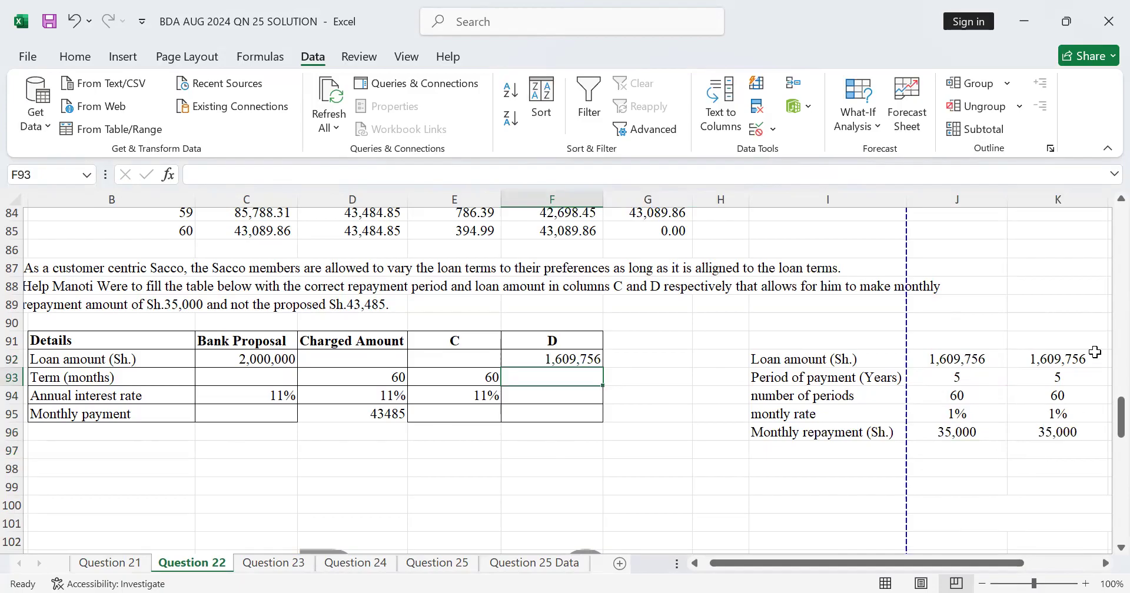
pyautogui.click(1055, 370)
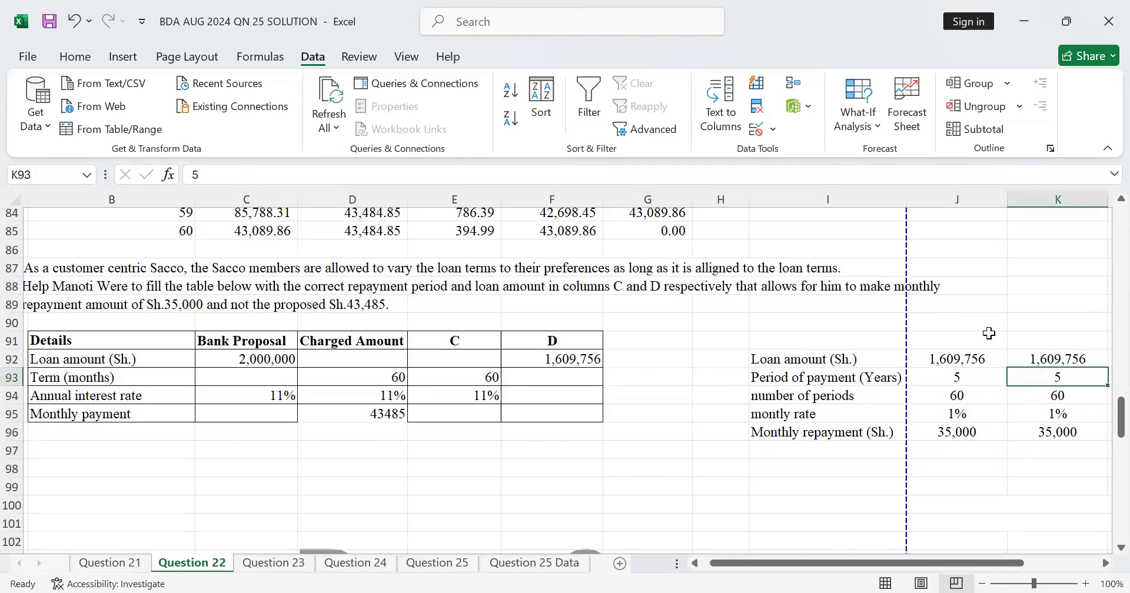
# Undo the pasted loan values, the column C and D entries, the Goal Seek result and the formula entry in J96
pyautogui.click(75, 19)
pyautogui.click(74, 20)
pyautogui.click(75, 19)
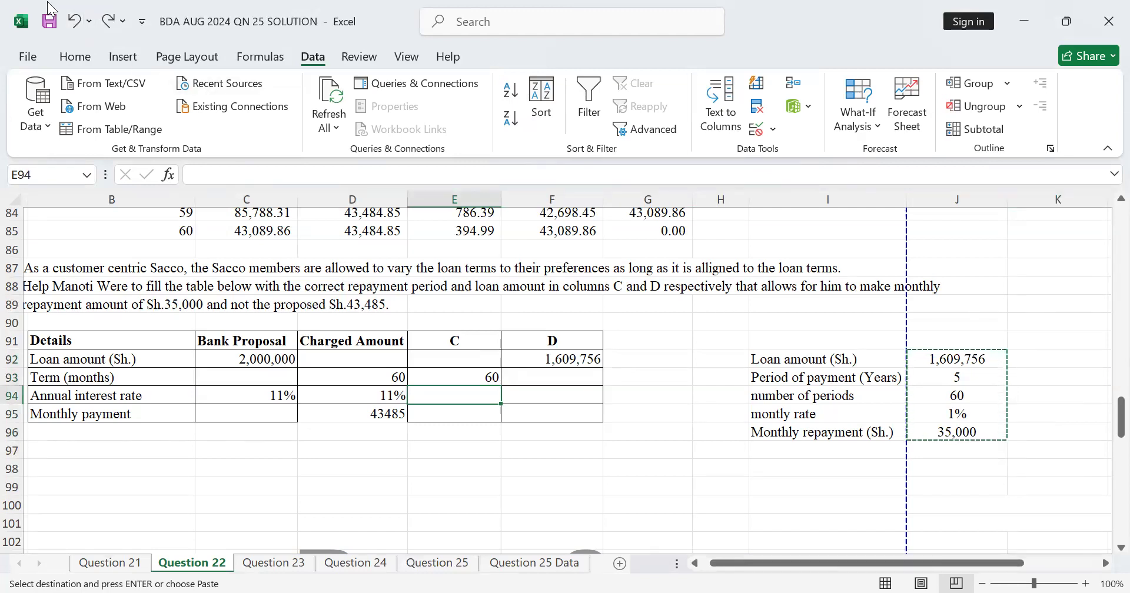
pyautogui.click(73, 21)
pyautogui.click(73, 21)
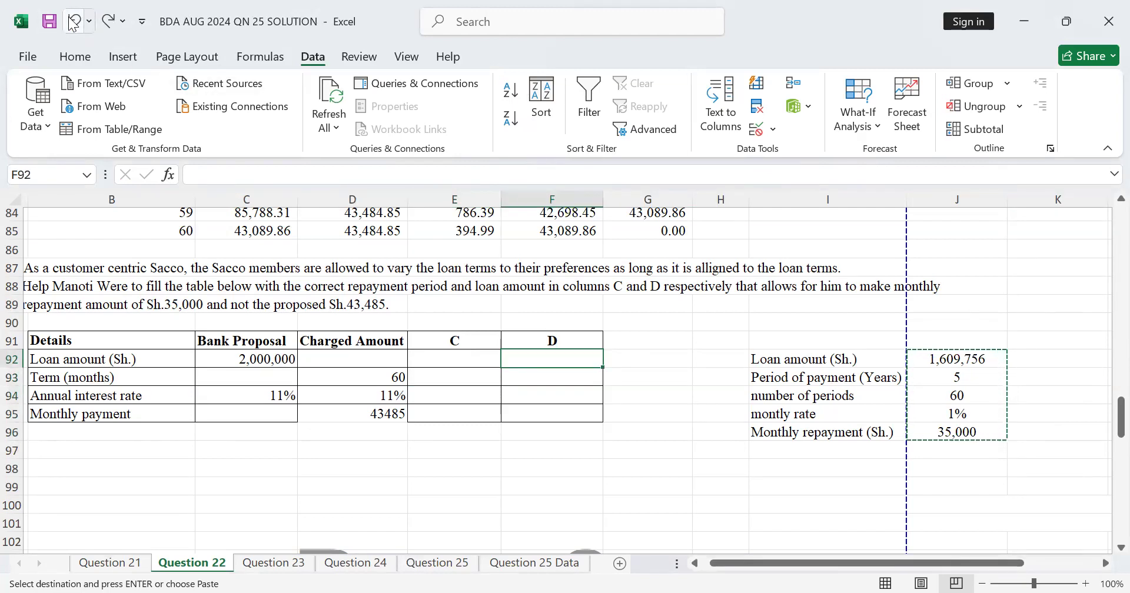
pyautogui.click(73, 21)
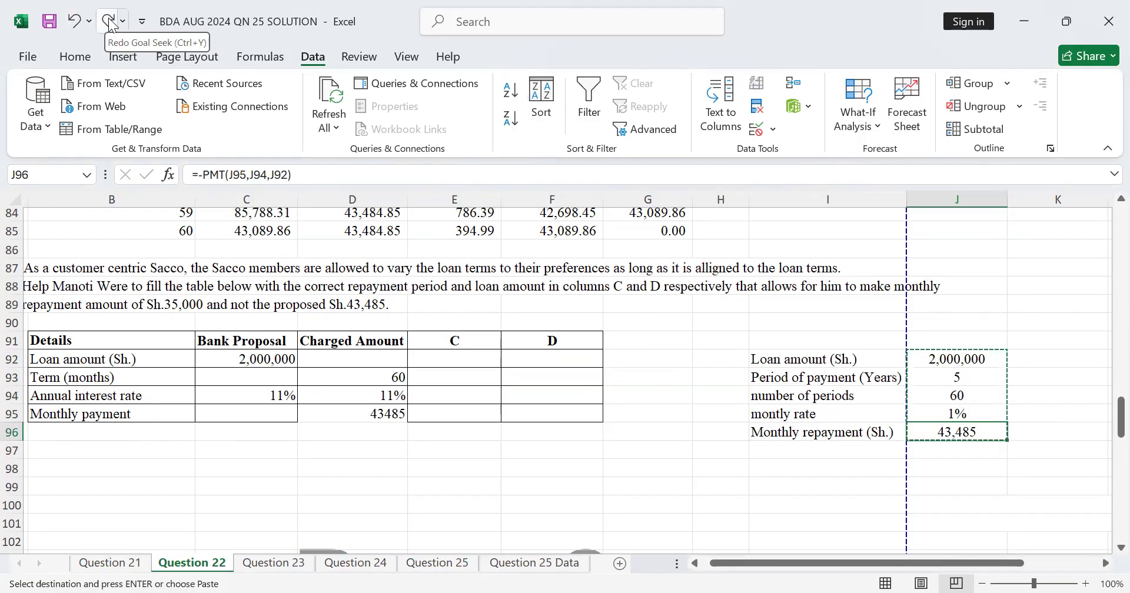
pyautogui.click(74, 21)
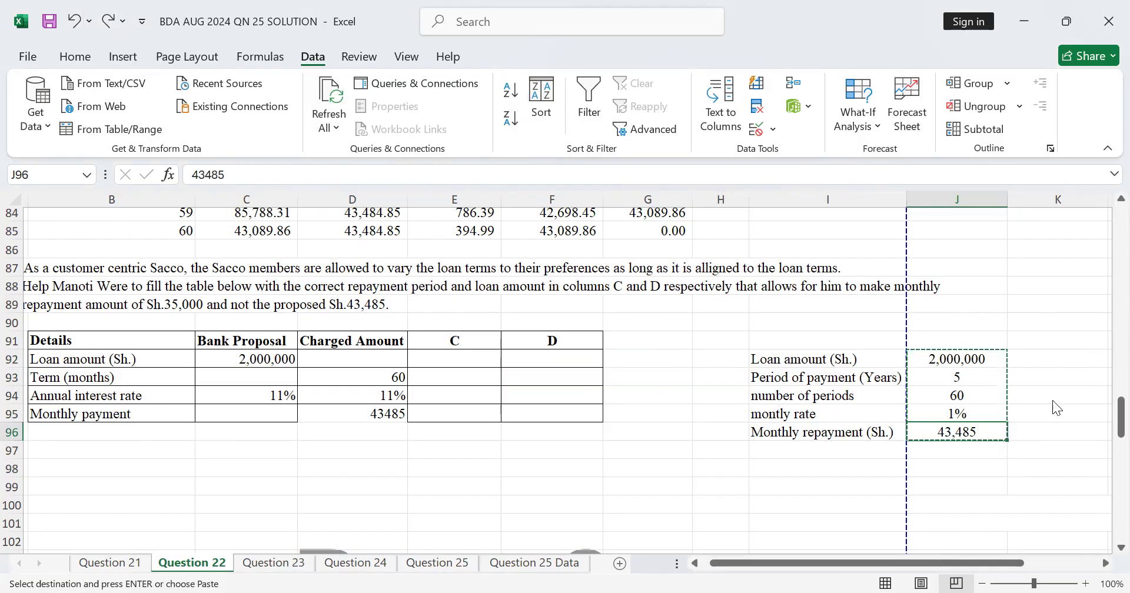
# Copy the loan calculation cells J92:J96 and paste them below, starting at I100
pyautogui.click(1059, 356)
pyautogui.moveTo(986, 364); pyautogui.dragTo(979, 428)
pyautogui.hotkey('ctrl', 'c')
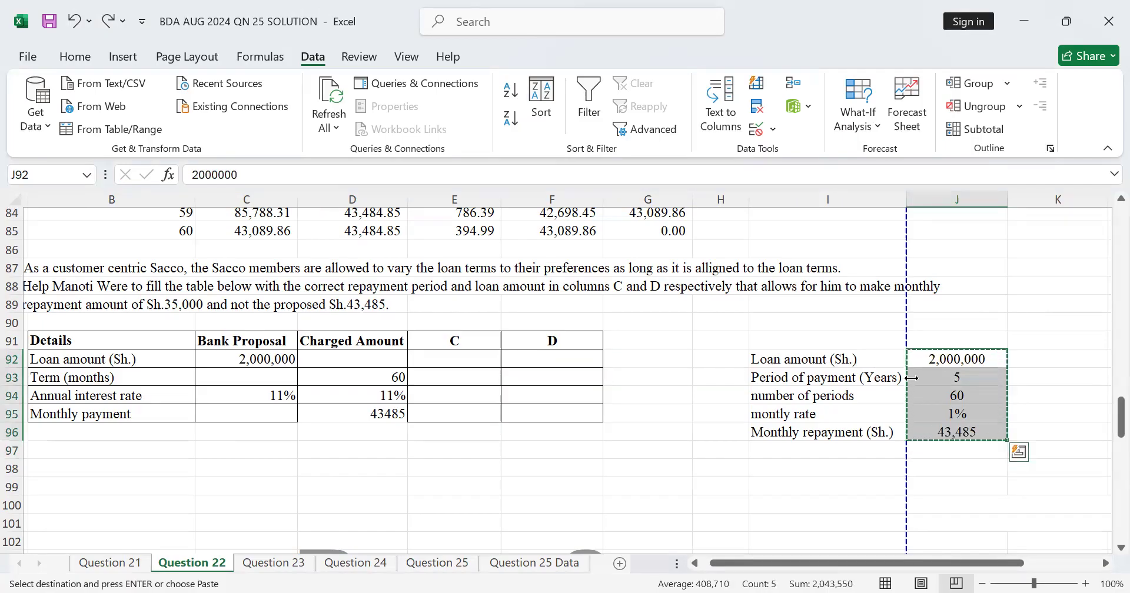
pyautogui.rightClick(956, 388)
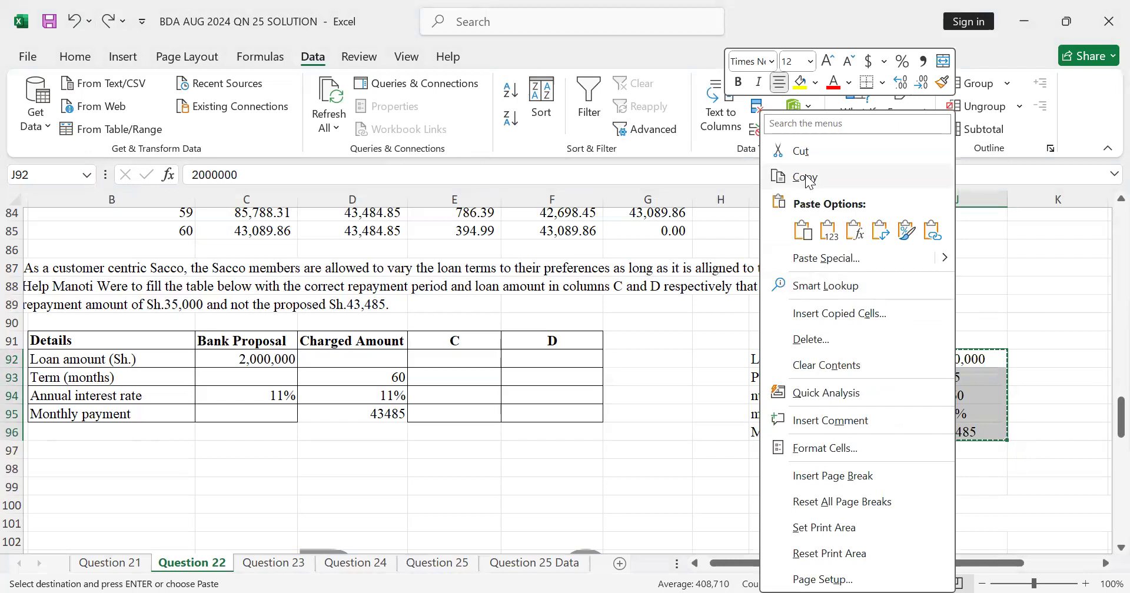
pyautogui.scroll(-2, 819, 407)
pyautogui.click(819, 405)
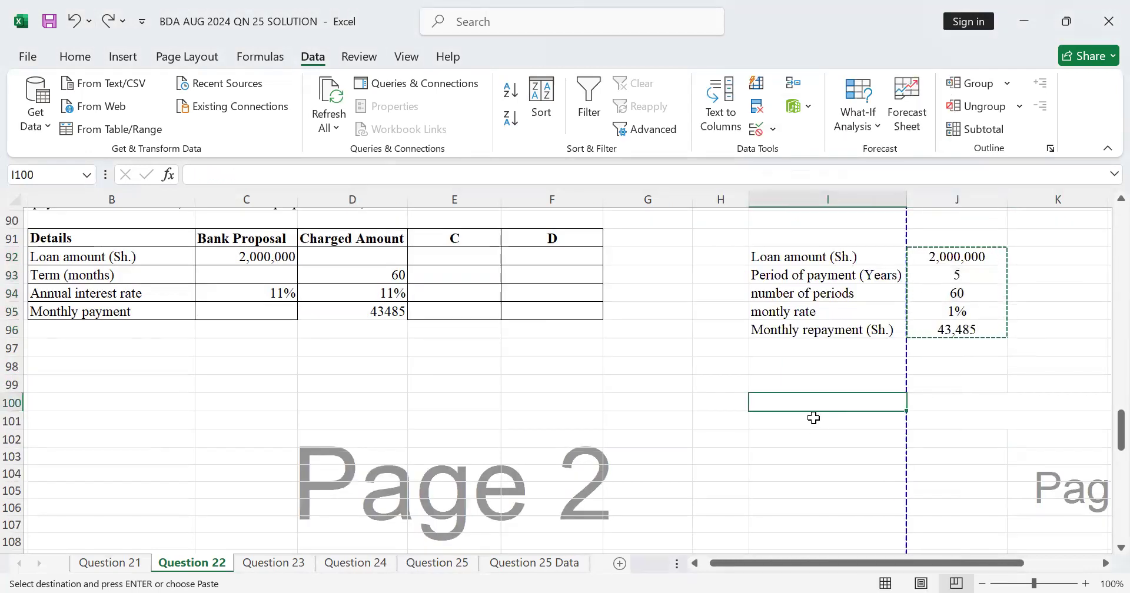
pyautogui.hotkey('ctrl', 'v')
pyautogui.click(966, 348)
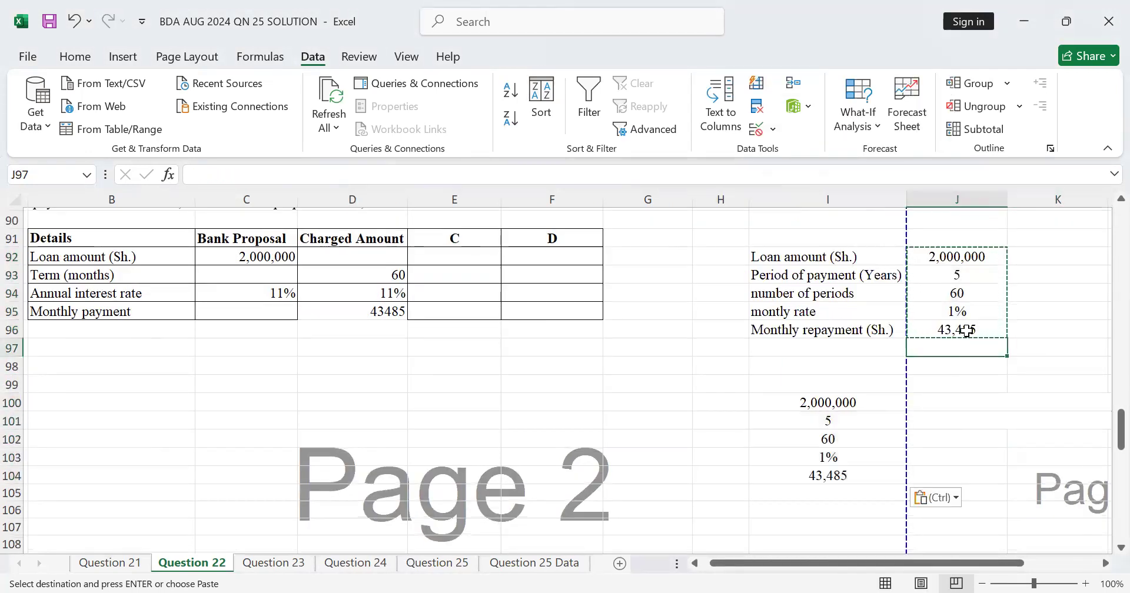
pyautogui.doubleClick(967, 331)
pyautogui.press('Return')
pyautogui.click(992, 297)
pyautogui.click(982, 328)
pyautogui.click(960, 352)
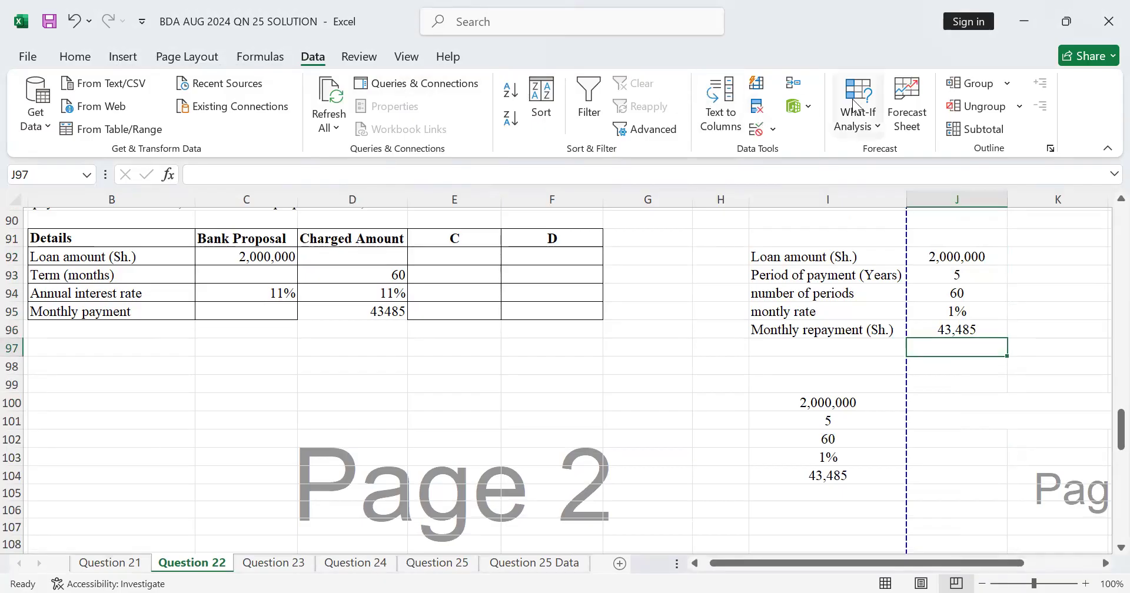
# Try to run Goal Seek setting the monthly repayment in J96 to 35000 by changing the loan amount in J92
pyautogui.click(854, 106)
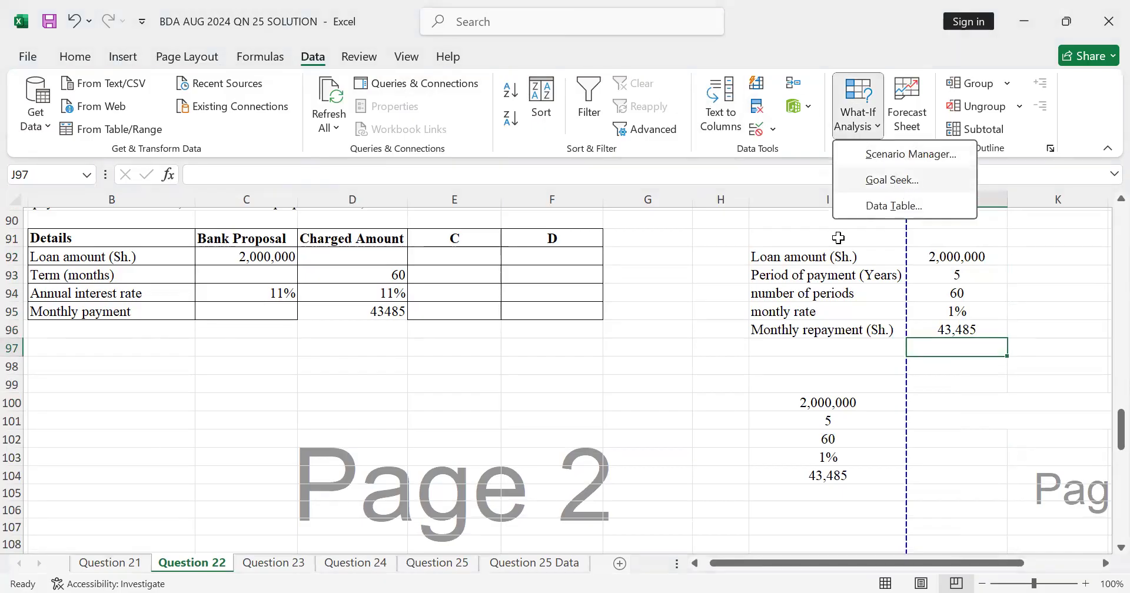
pyautogui.click(892, 180)
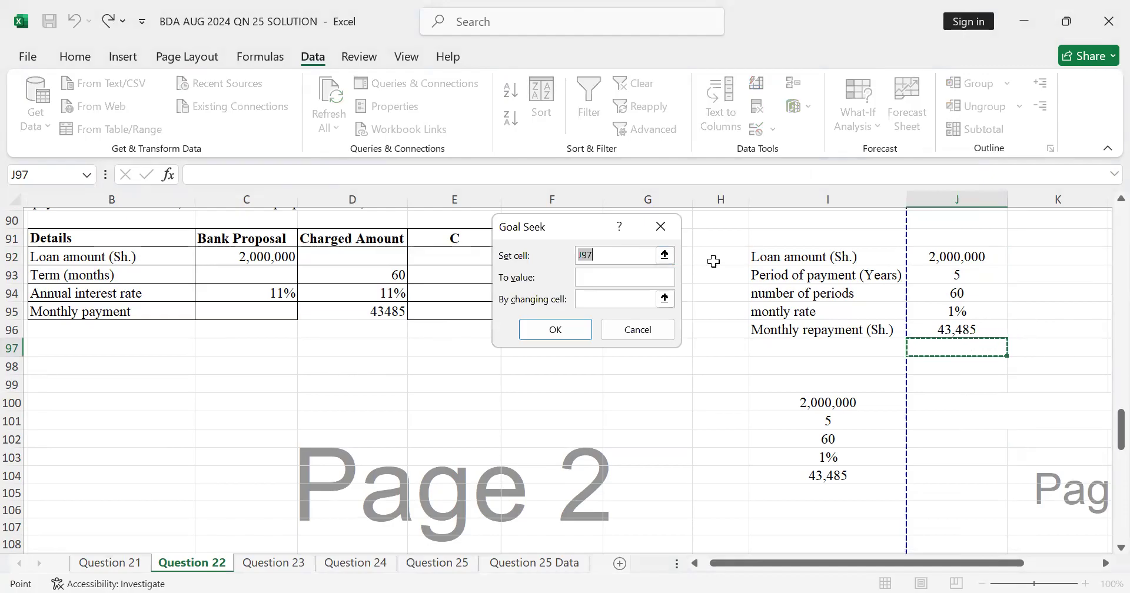
pyautogui.click(974, 327)
pyautogui.click(621, 278)
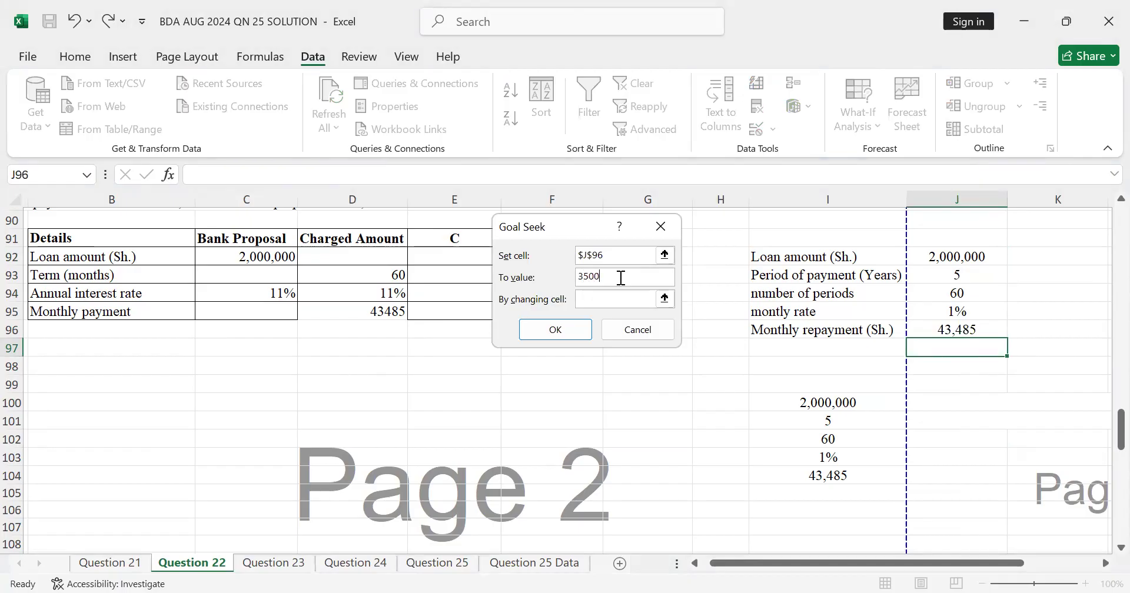
pyautogui.write('35000')
pyautogui.click(641, 297)
pyautogui.click(947, 253)
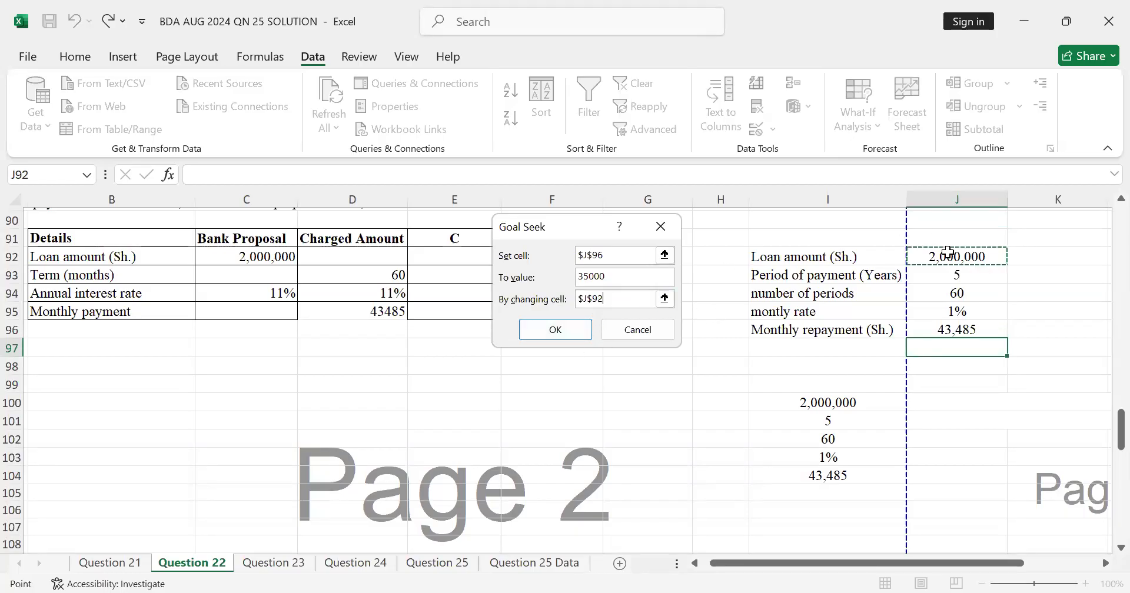
pyautogui.press('Return')
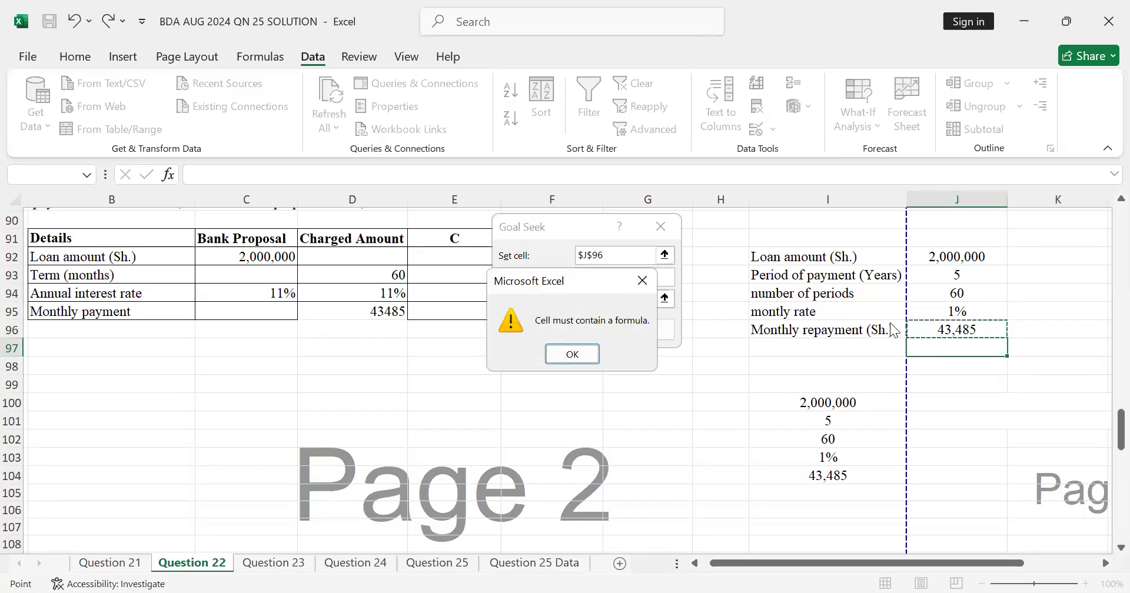
pyautogui.click(593, 356)
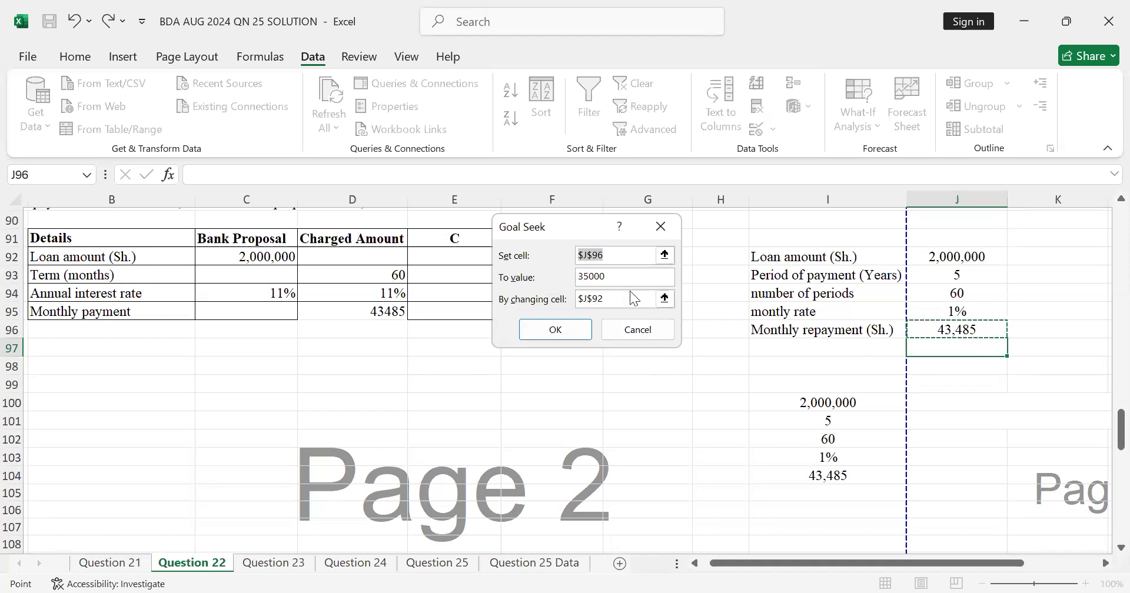
pyautogui.click(962, 327)
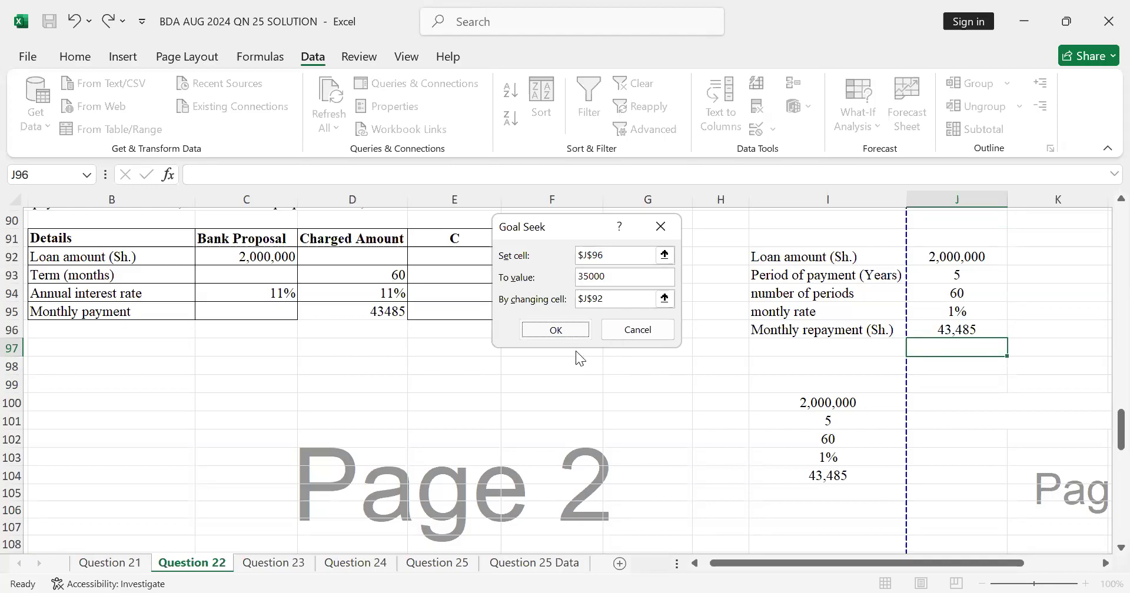
pyautogui.press('Return')
pyautogui.press('Escape')
pyautogui.press('Escape')
# Leave the Goal Seek setup and clear the fixed monthly repayment value from J96
pyautogui.doubleClick(946, 332)
pyautogui.press('BackSpace')
pyautogui.press('BackSpace')
pyautogui.press('BackSpace')
pyautogui.press('BackSpace')
pyautogui.press('BackSpace')
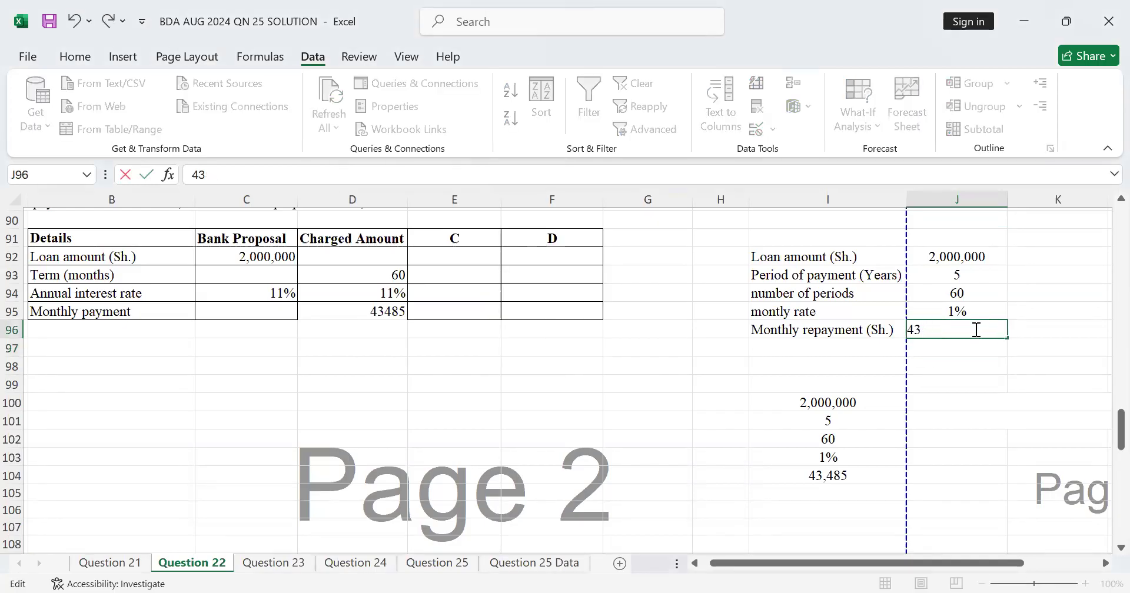
# Enter the formula =PMT(J95,J94,J92) in J96 to calculate the monthly repayment
pyautogui.write('=pmt')
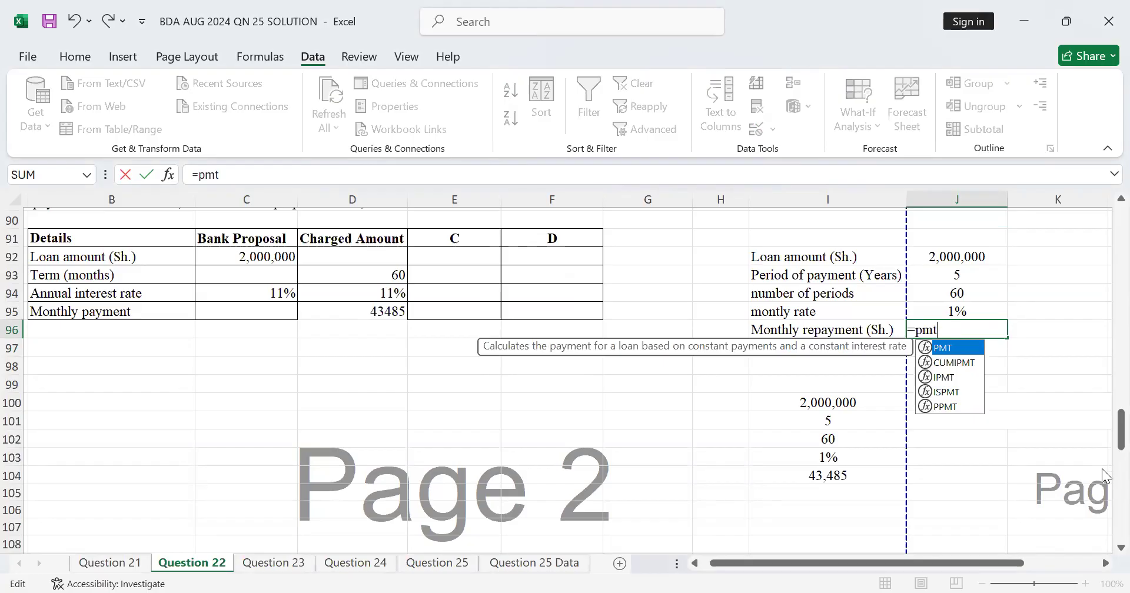
pyautogui.doubleClick(941, 349)
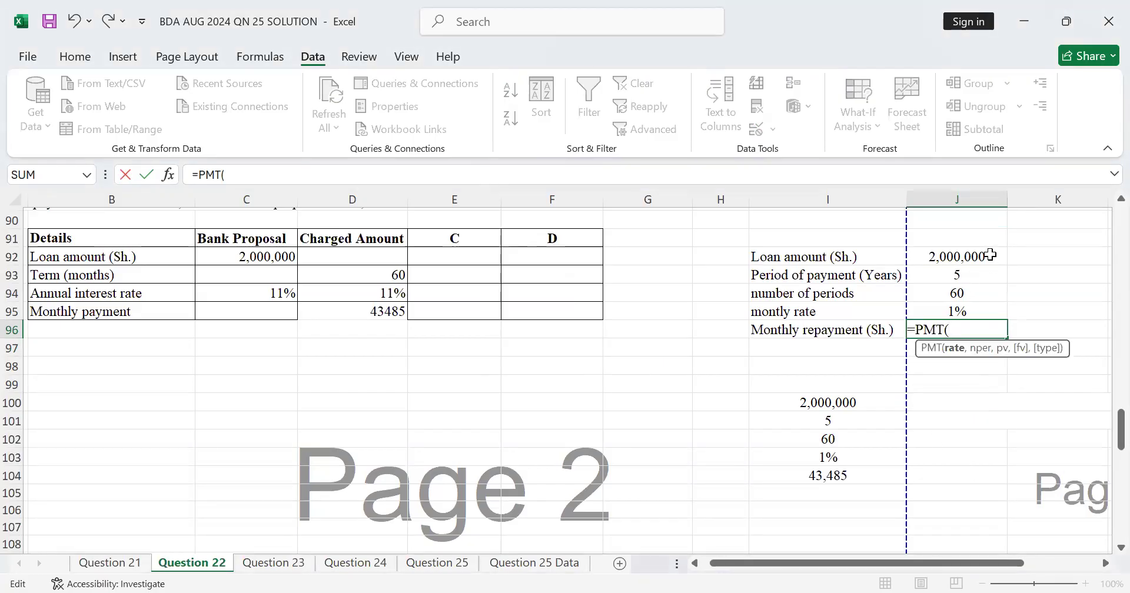
pyautogui.click(965, 306)
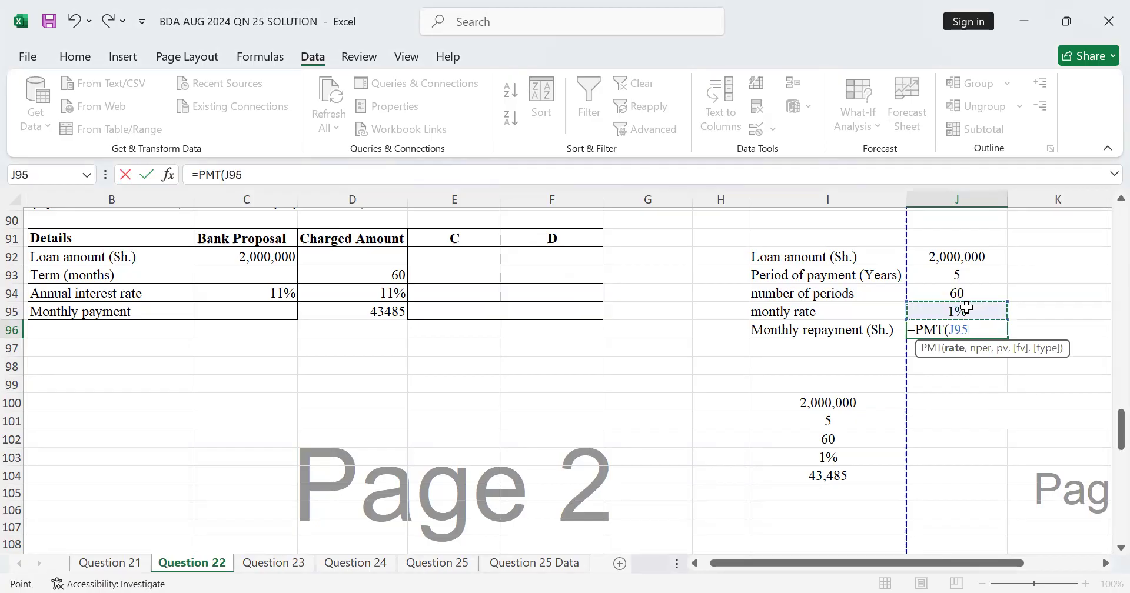
pyautogui.write(',')
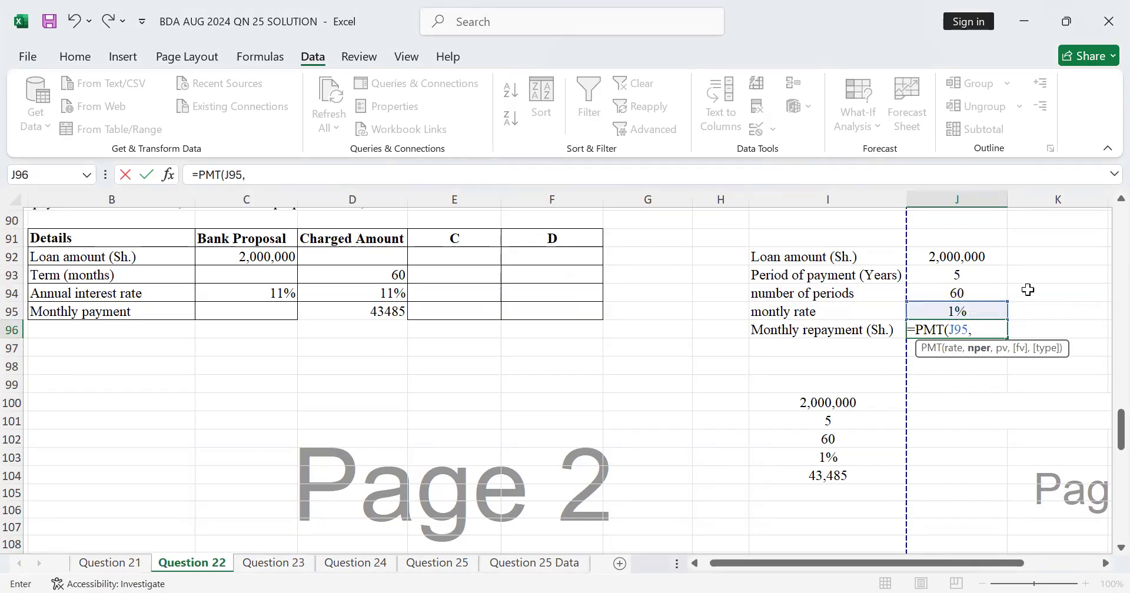
pyautogui.click(966, 293)
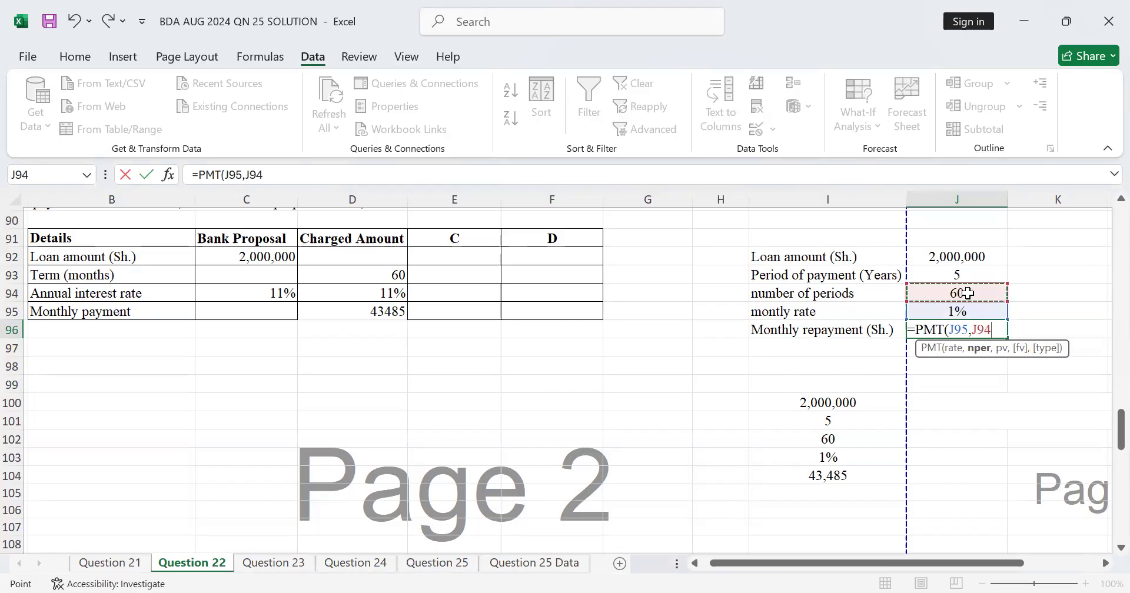
pyautogui.write(',')
pyautogui.click(983, 253)
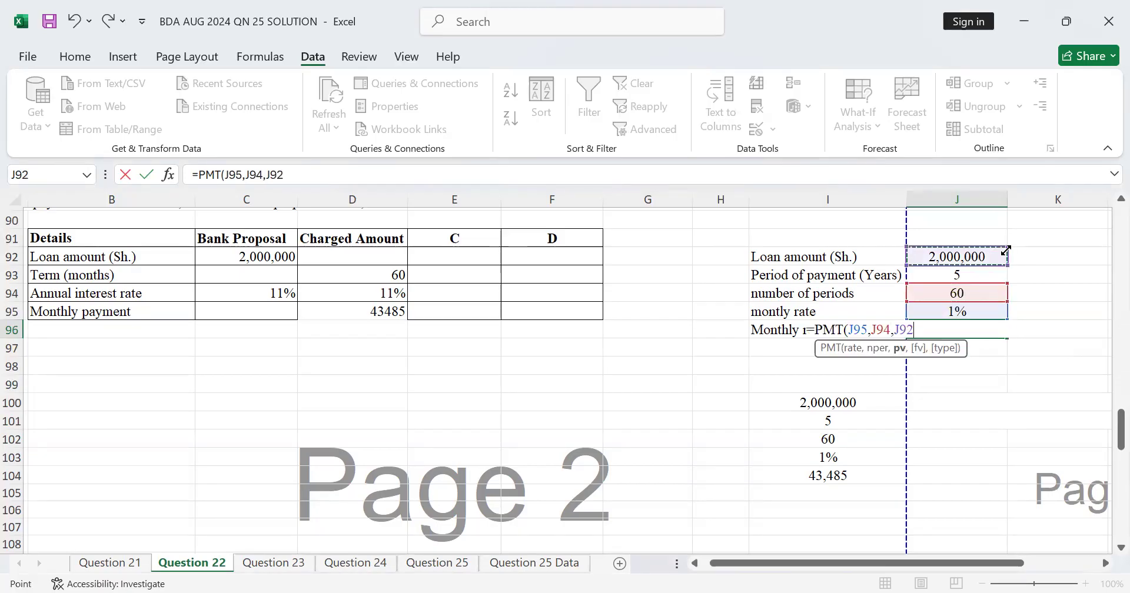
pyautogui.write('(')
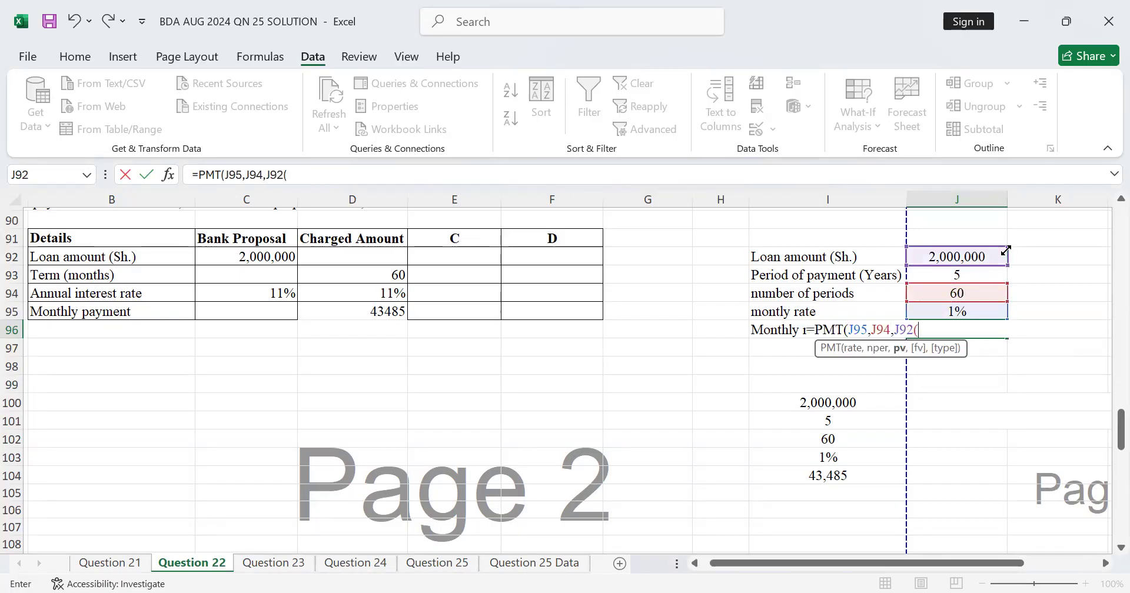
pyautogui.press('Return')
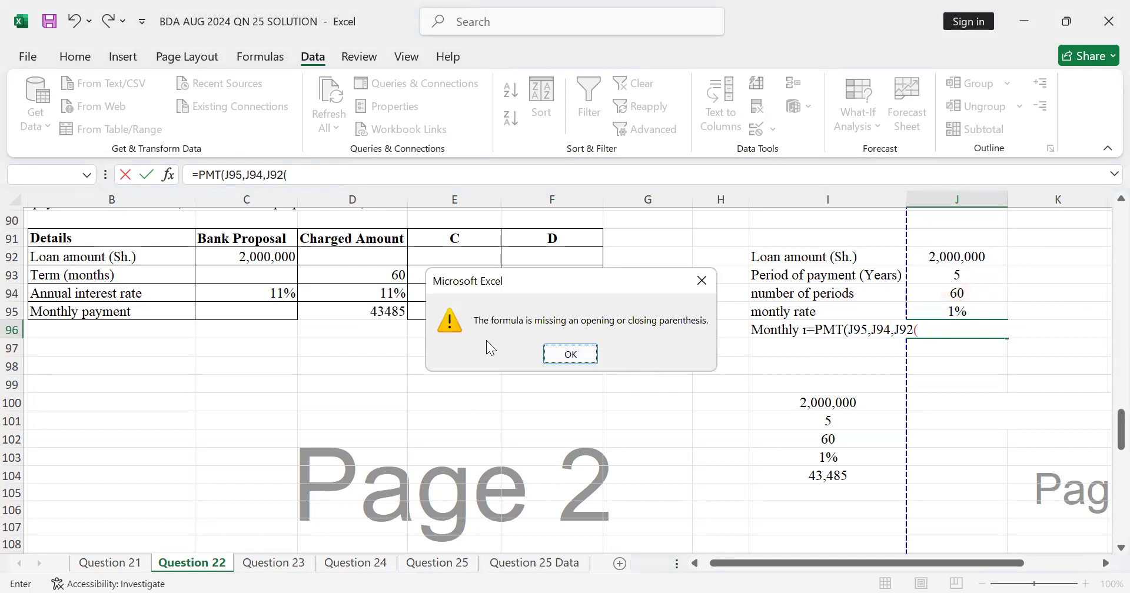
pyautogui.click(574, 352)
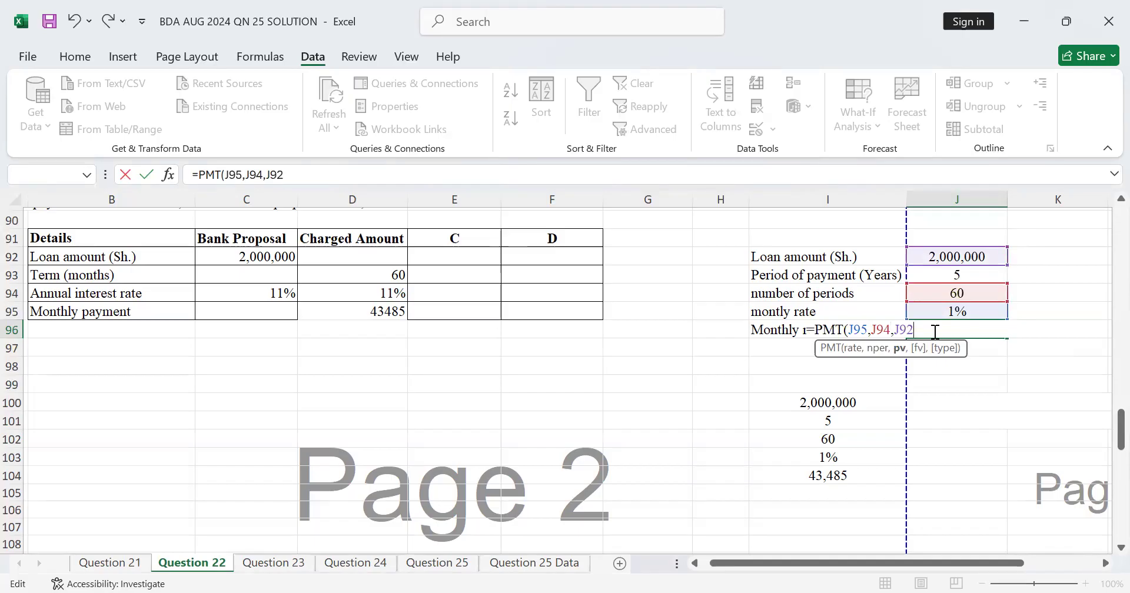
pyautogui.write(')')
pyautogui.press('Return')
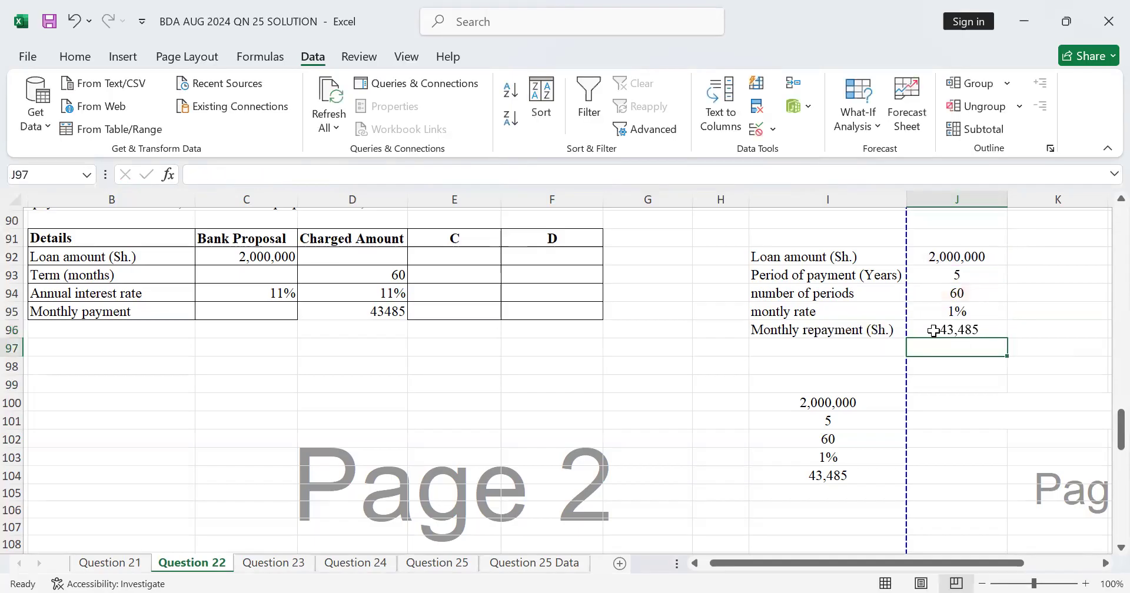
# Negate the monthly repayment formula in J96 so it reads =-PMT(J95,J94,J92)
pyautogui.click(936, 331)
pyautogui.doubleClick(936, 331)
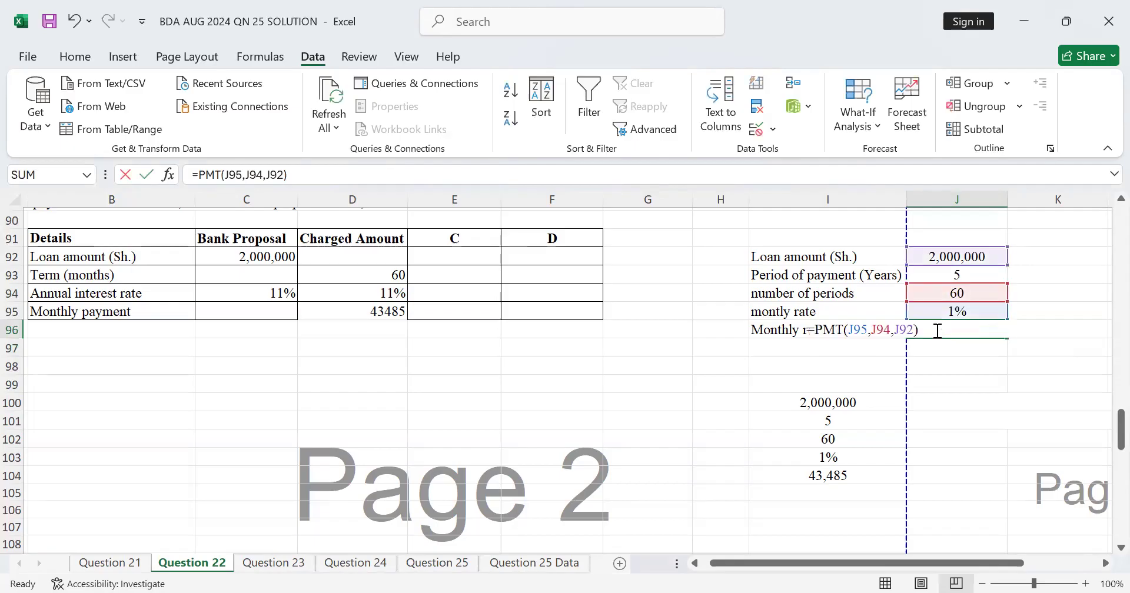
pyautogui.click(815, 330)
pyautogui.write('-')
pyautogui.press('Return')
pyautogui.click(946, 371)
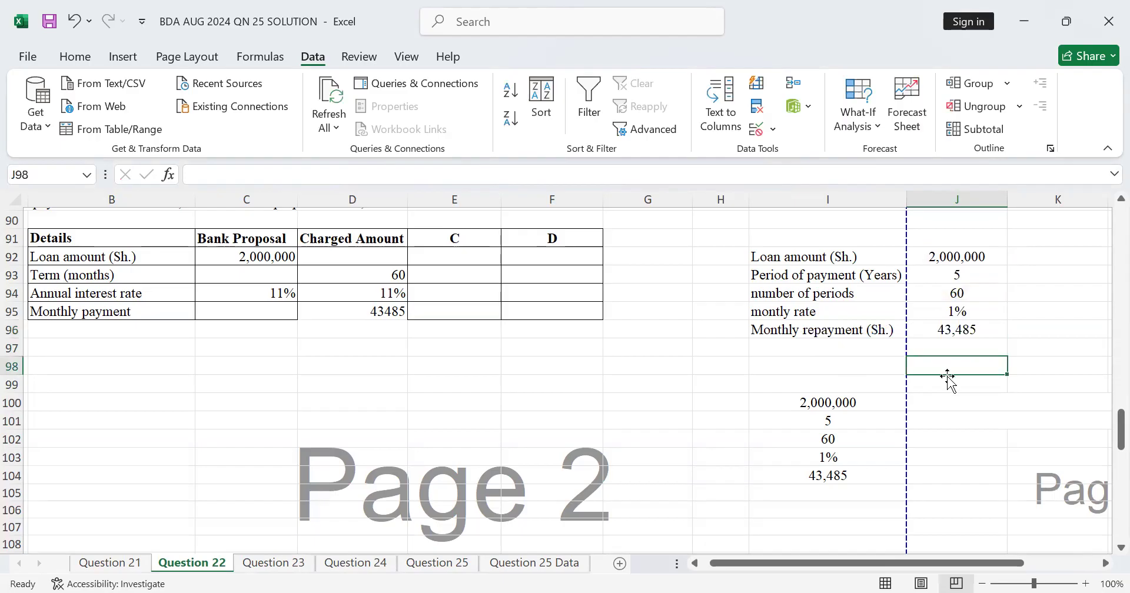
# Run Goal Seek to set the monthly repayment in J96 to 35000 by changing the loan amount in J92, and keep the solution
pyautogui.click(957, 330)
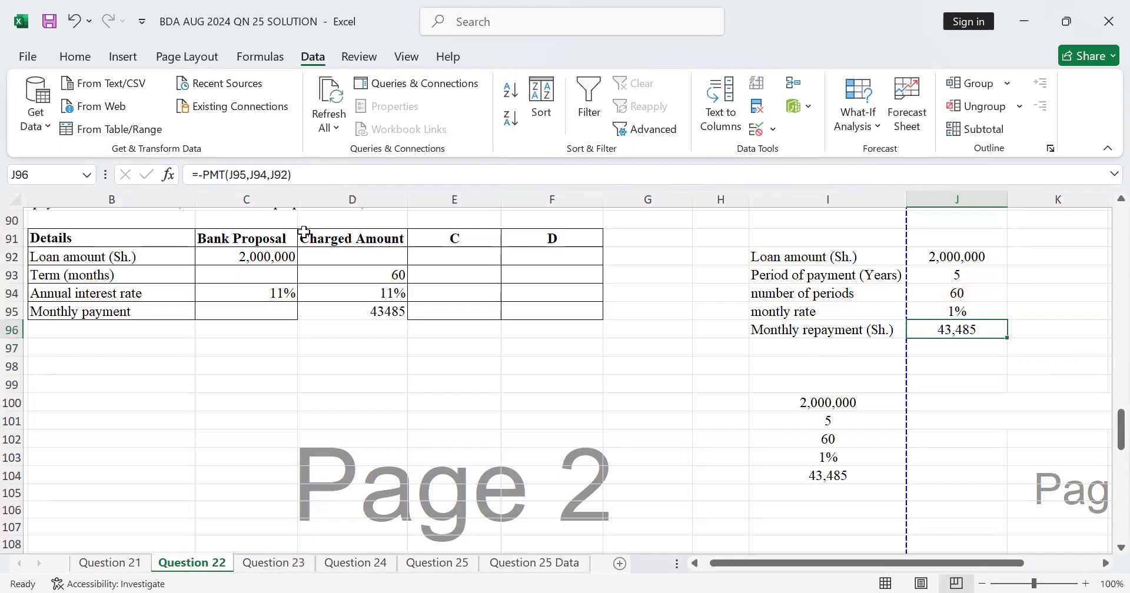
pyautogui.click(853, 110)
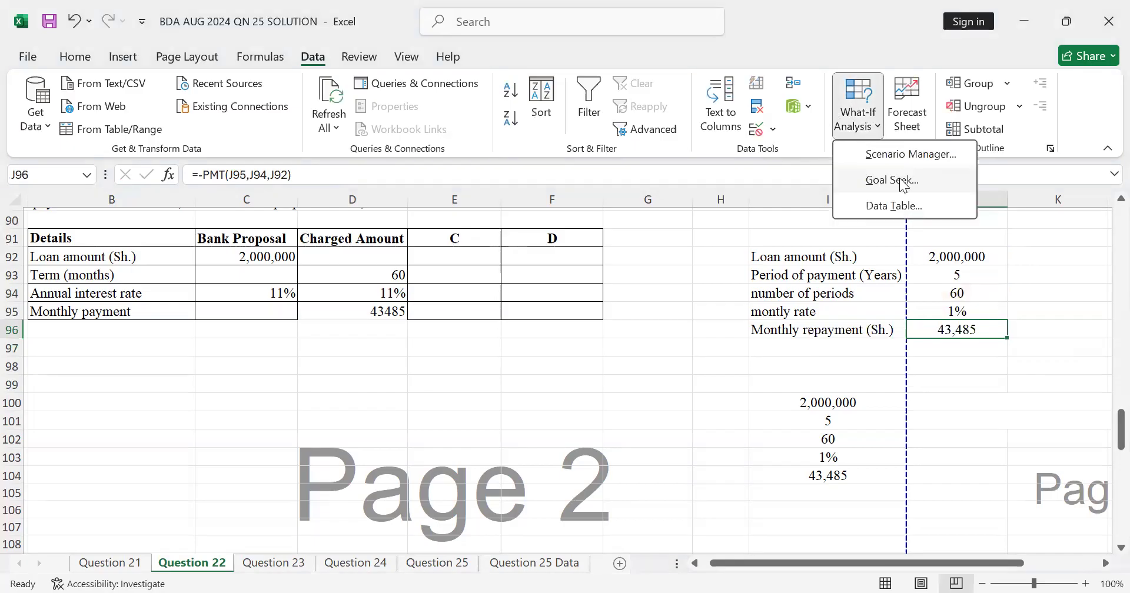
pyautogui.click(903, 181)
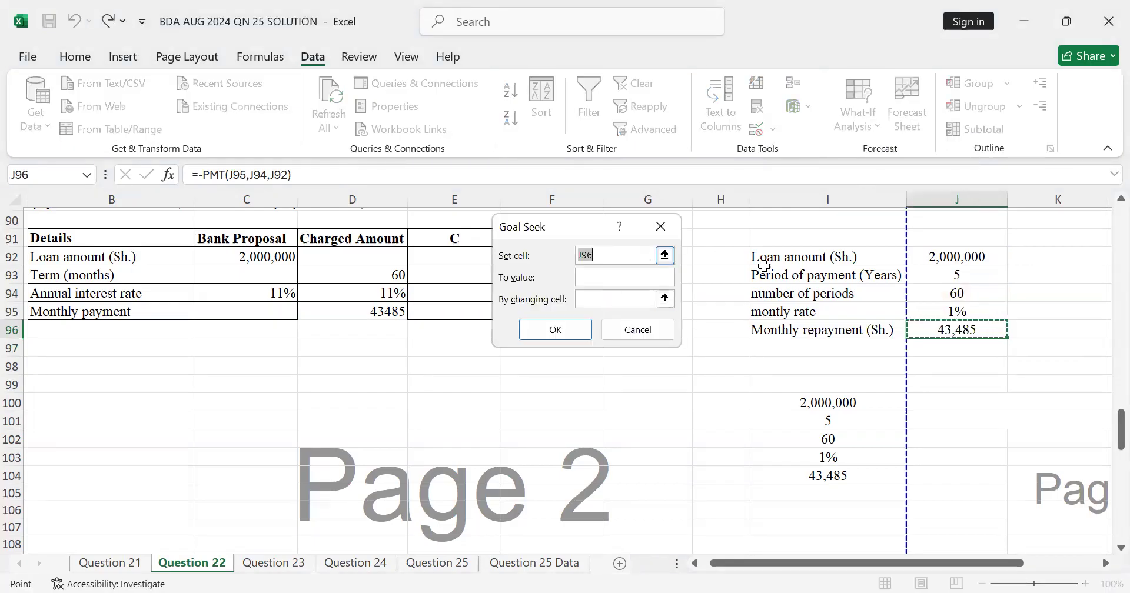
pyautogui.click(932, 334)
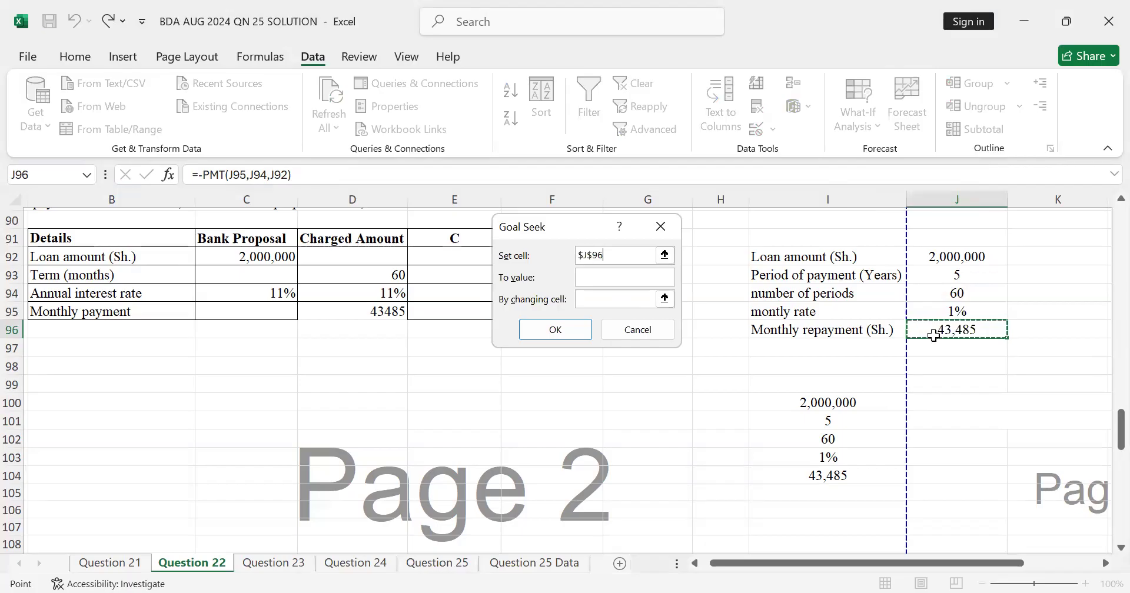
pyautogui.click(628, 274)
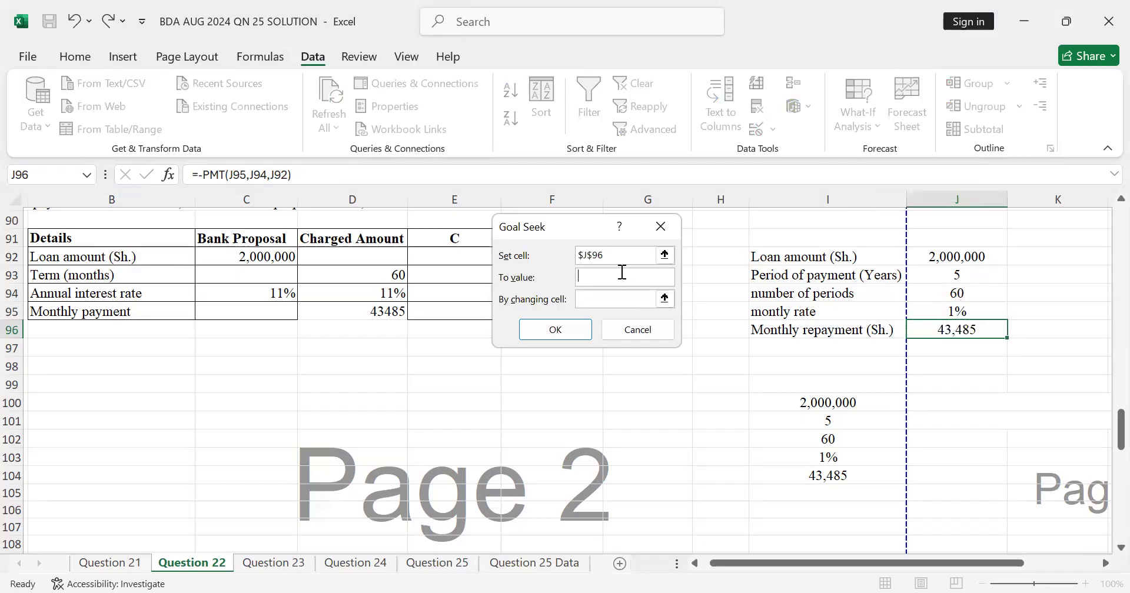
pyautogui.write('000')
pyautogui.click(595, 299)
pyautogui.click(914, 257)
pyautogui.click(537, 331)
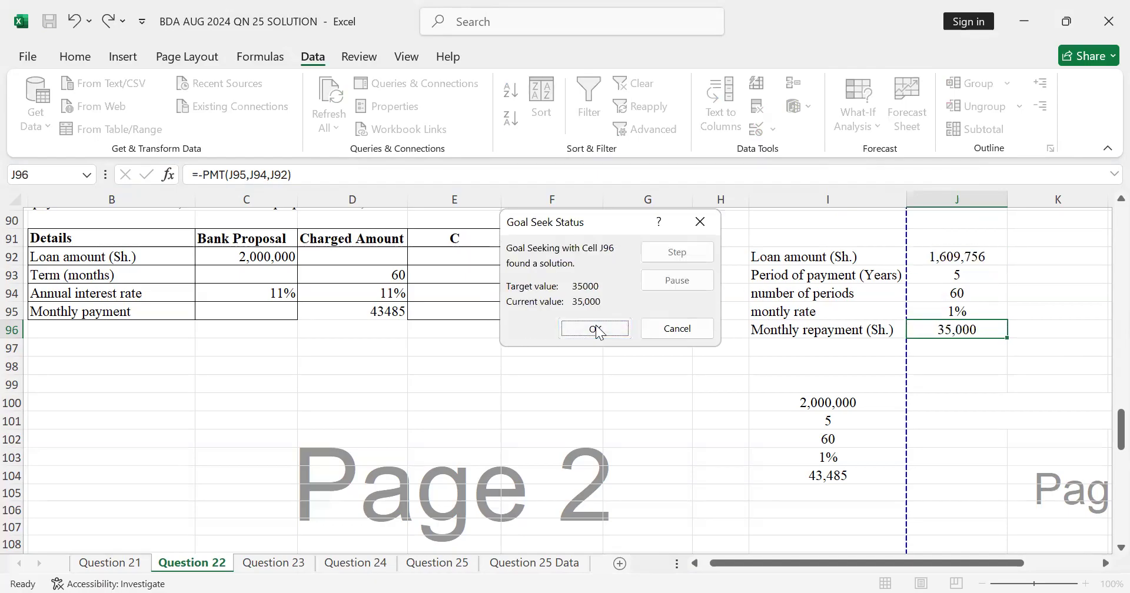
pyautogui.click(621, 319)
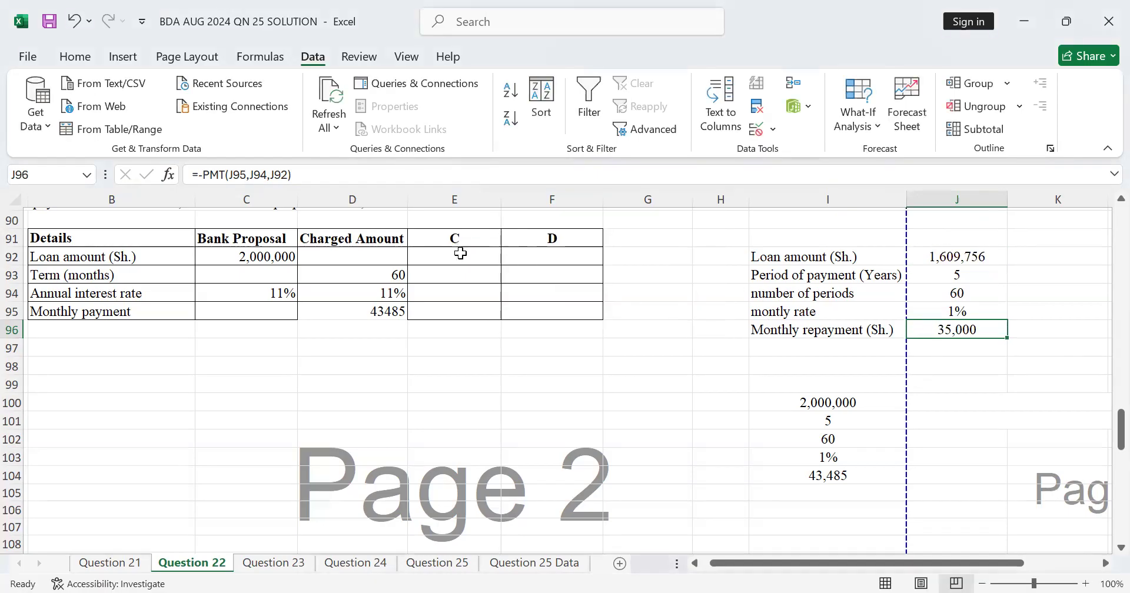
# Link the column D loan amount in F92 to the calculated loan amount with =J92
pyautogui.click(509, 253)
pyautogui.write('=')
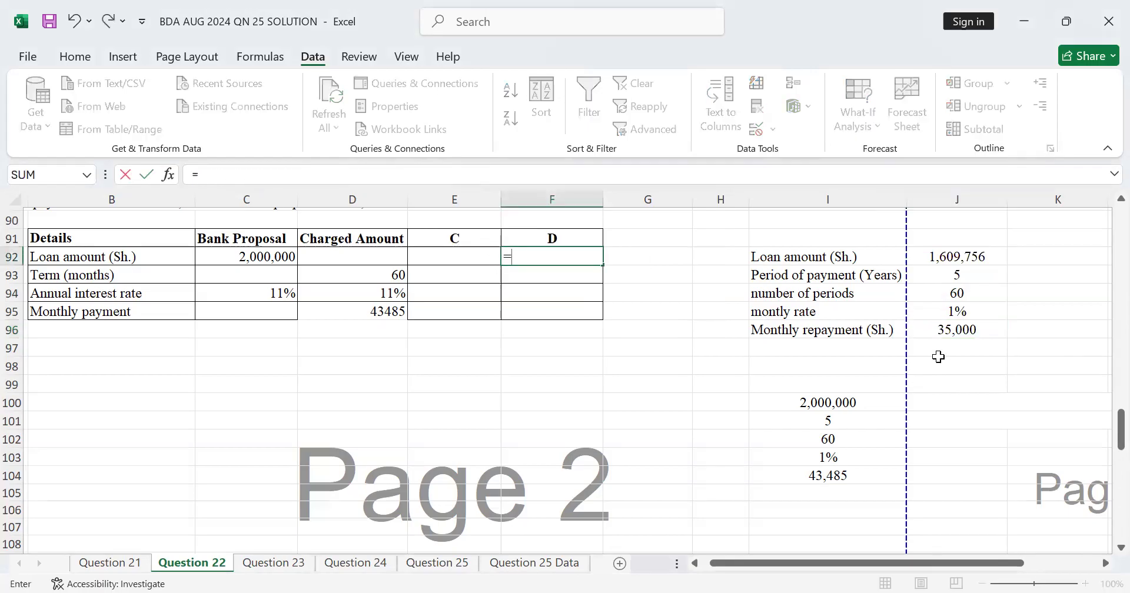
pyautogui.click(944, 260)
pyautogui.press('Return')
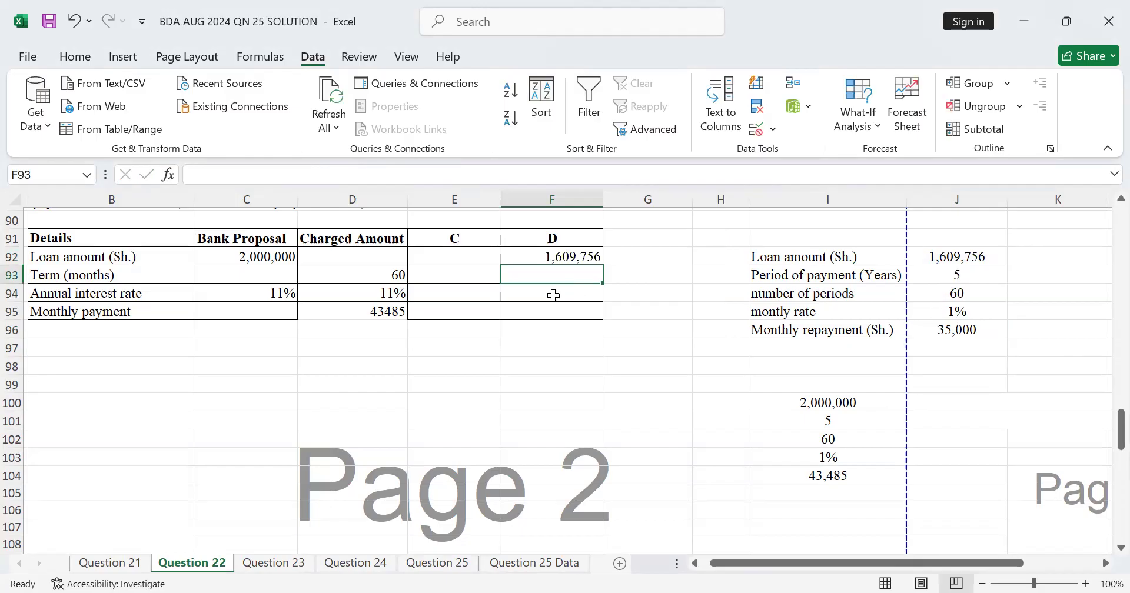
# Review the question's instructions for columns C and D against the entries in the loan terms table
pyautogui.click(392, 294)
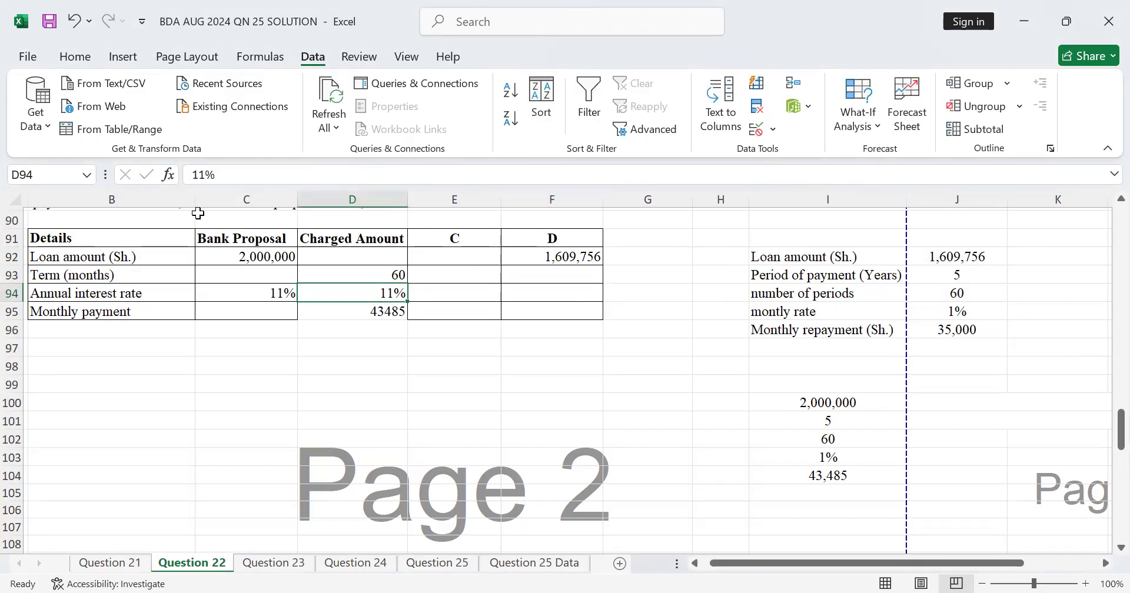
pyautogui.scroll(3, 438, 305)
pyautogui.scroll(-1, 441, 318)
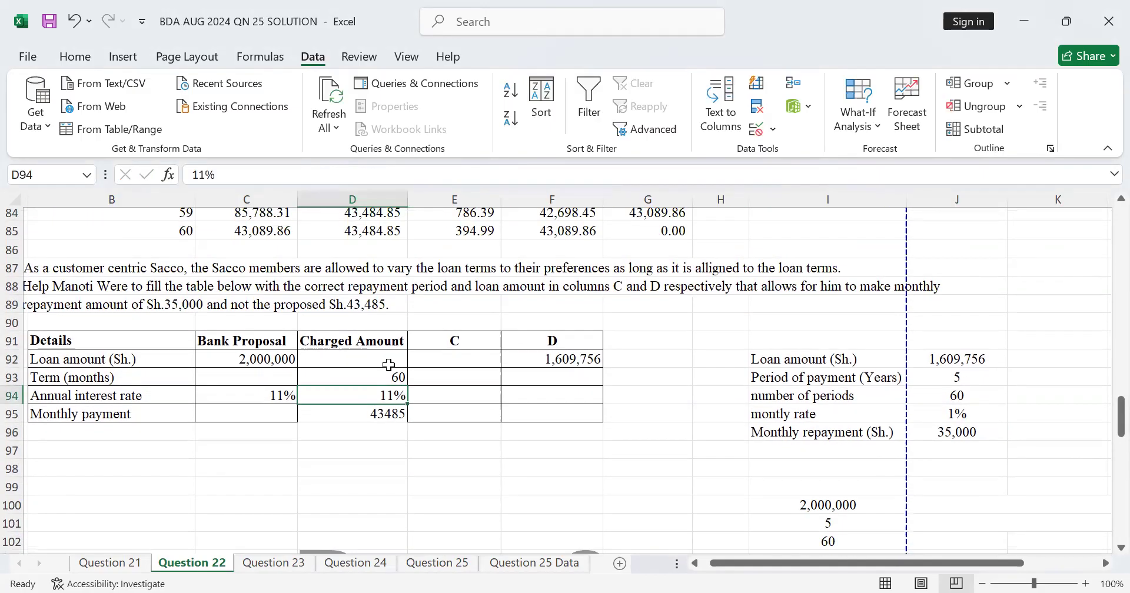
pyautogui.click(389, 364)
pyautogui.click(377, 396)
pyautogui.scroll(-2, 931, 389)
pyautogui.scroll(1, 434, 328)
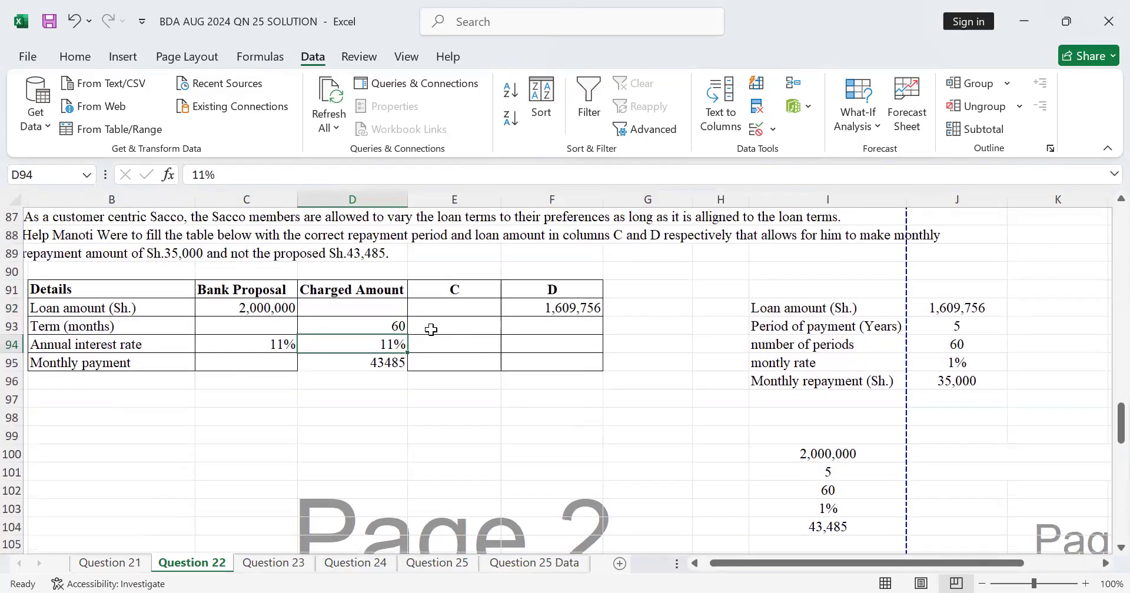
pyautogui.click(434, 314)
pyautogui.click(576, 325)
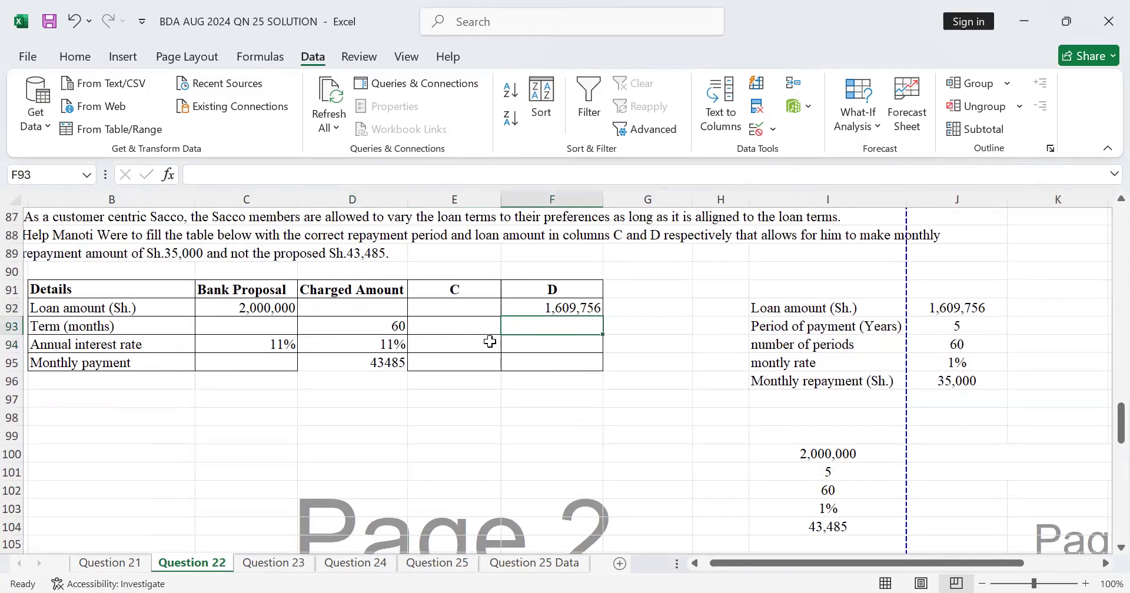
# Clear the pasted monthly repayment value from I104
pyautogui.scroll(-2, 804, 377)
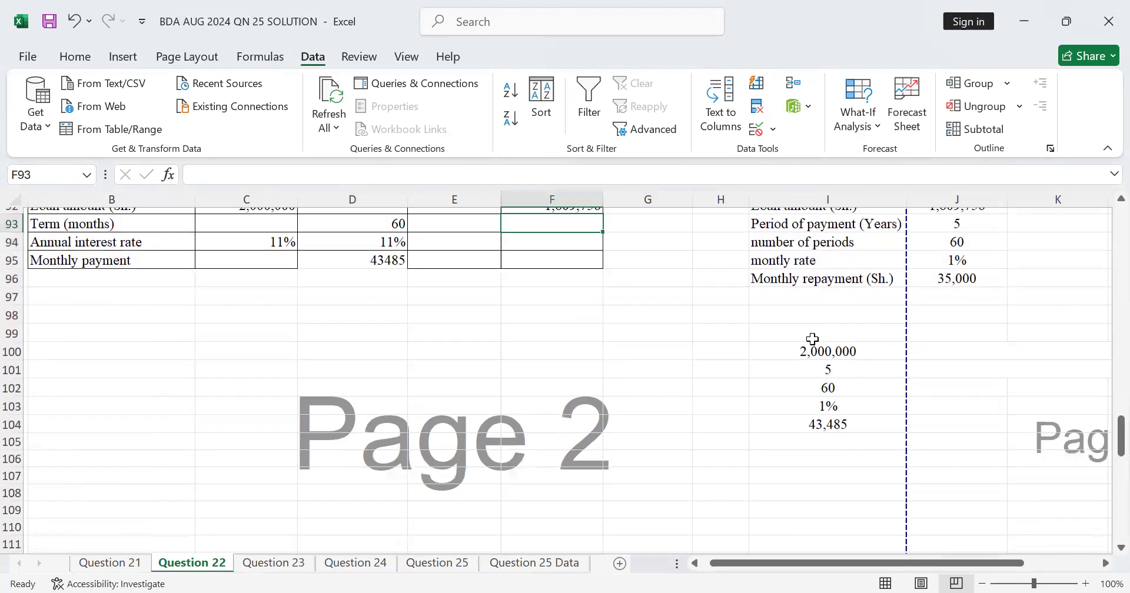
pyautogui.click(811, 334)
pyautogui.doubleClick(809, 348)
pyautogui.doubleClick(756, 425)
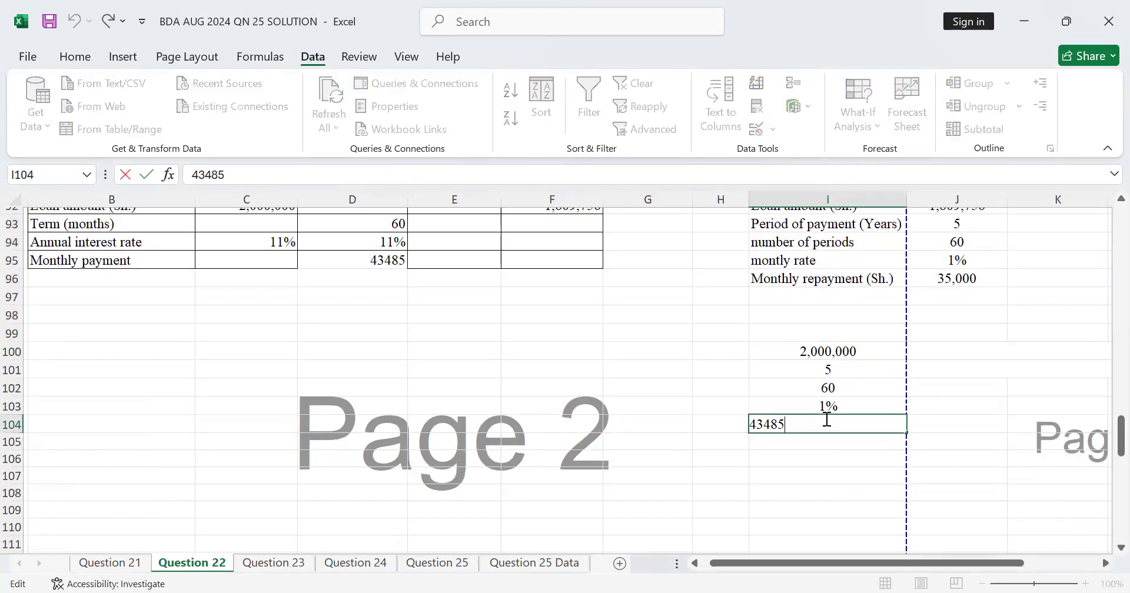
pyautogui.press('BackSpace')
pyautogui.press('BackSpace')
pyautogui.press('BackSpace')
pyautogui.press('BackSpace')
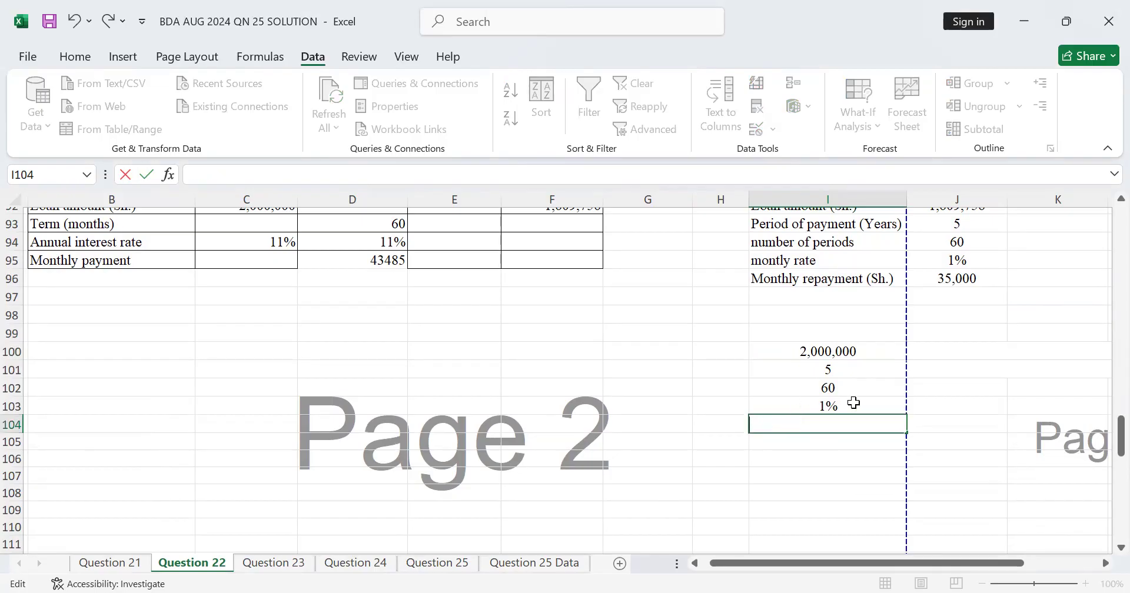
pyautogui.scroll(3, 853, 400)
pyautogui.scroll(-3, 978, 337)
pyautogui.scroll(3, 1004, 293)
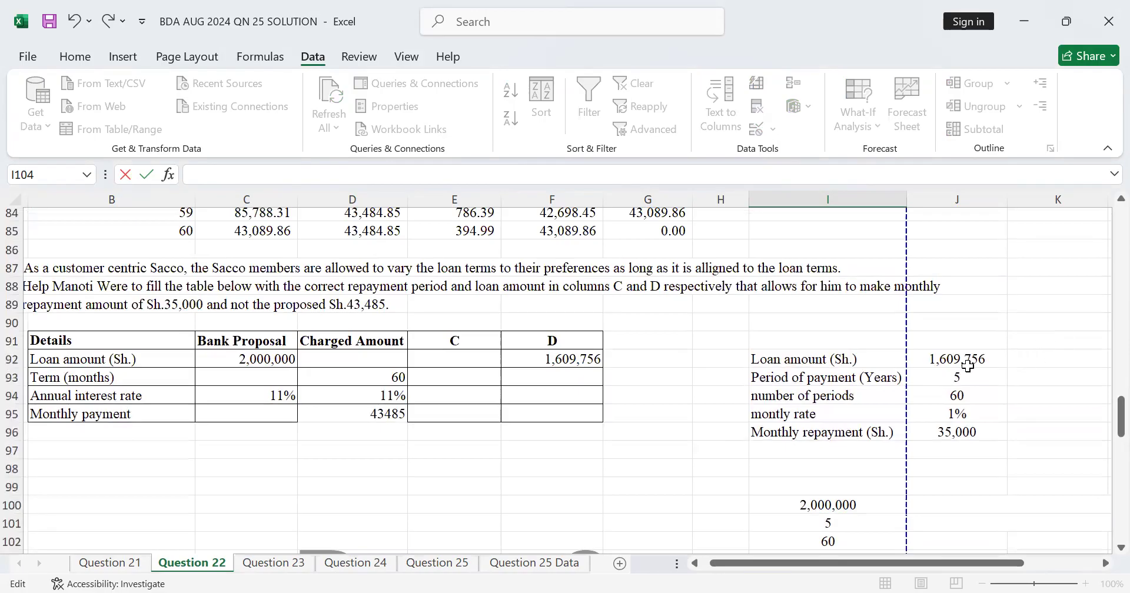
pyautogui.click(1015, 354)
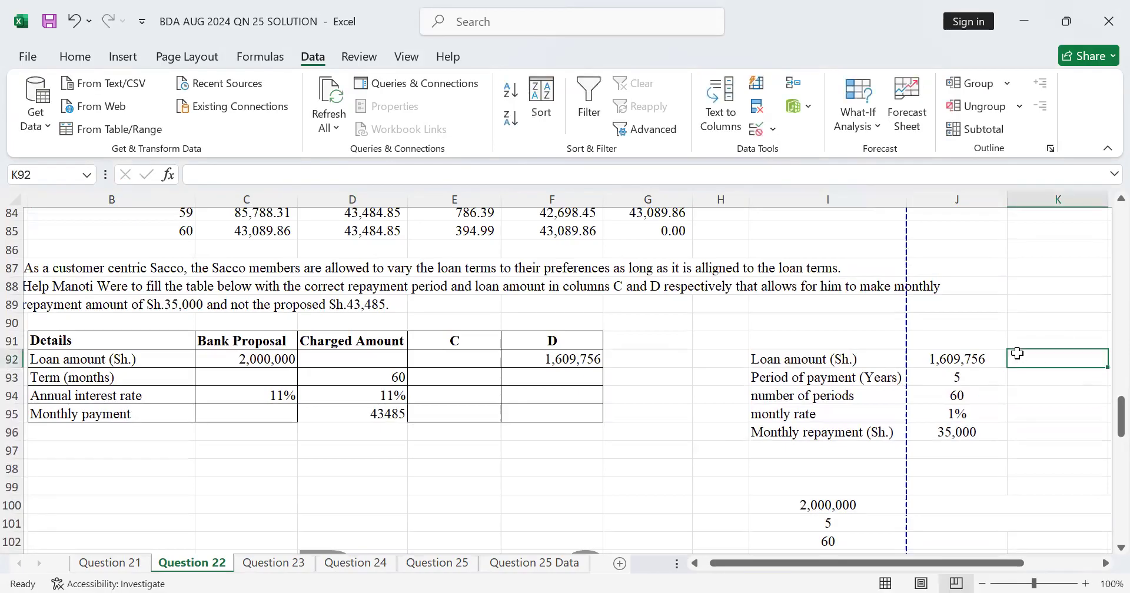
pyautogui.scroll(-1, 1012, 353)
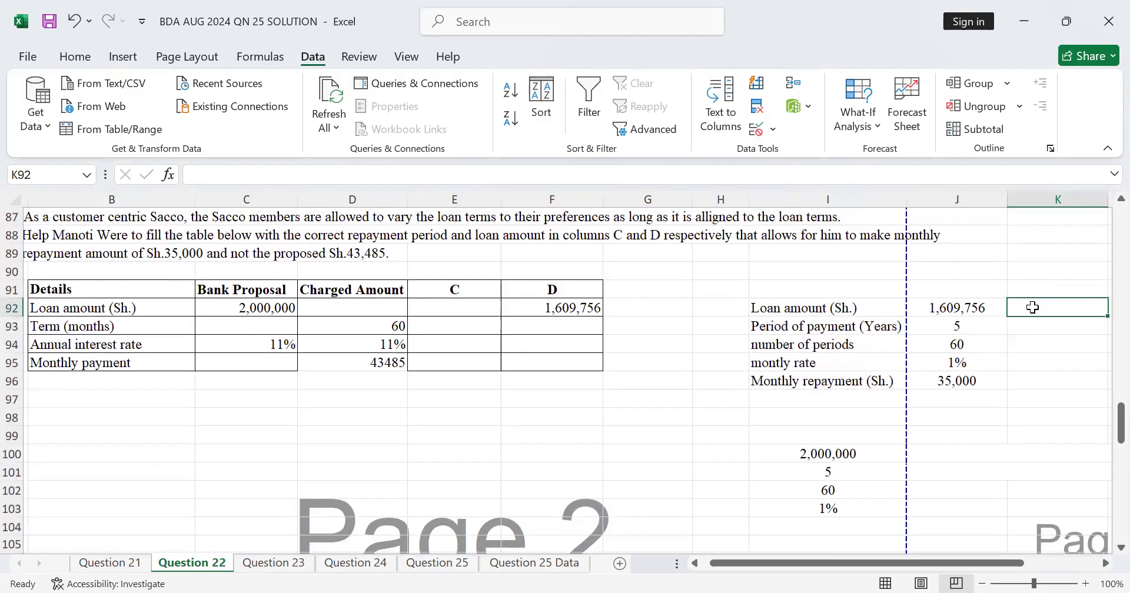
pyautogui.rightClick(1032, 307)
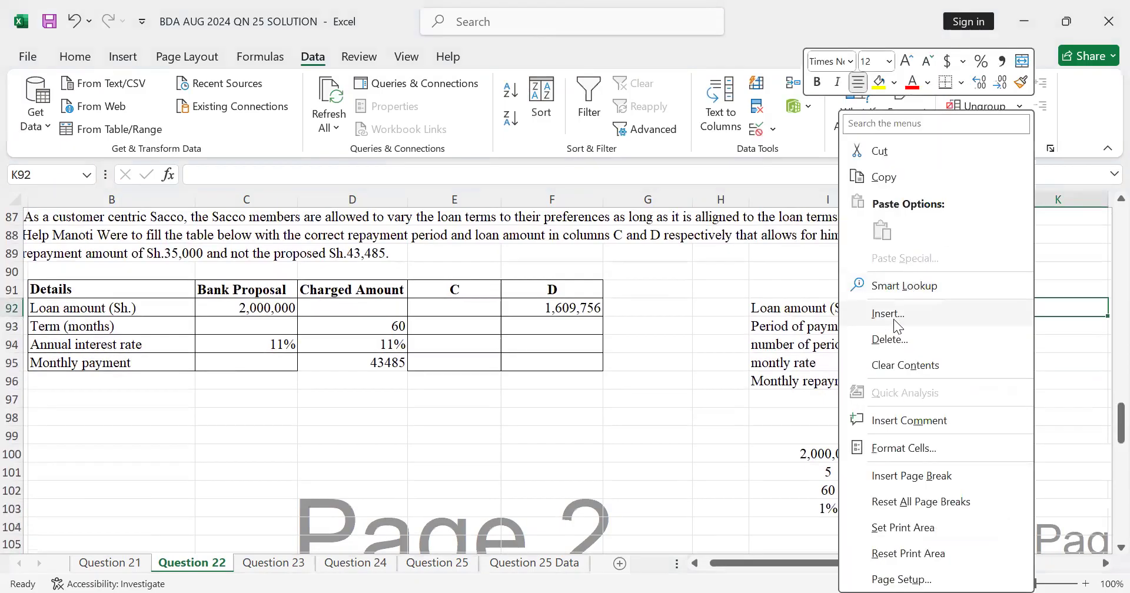
pyautogui.click(879, 178)
pyautogui.click(827, 399)
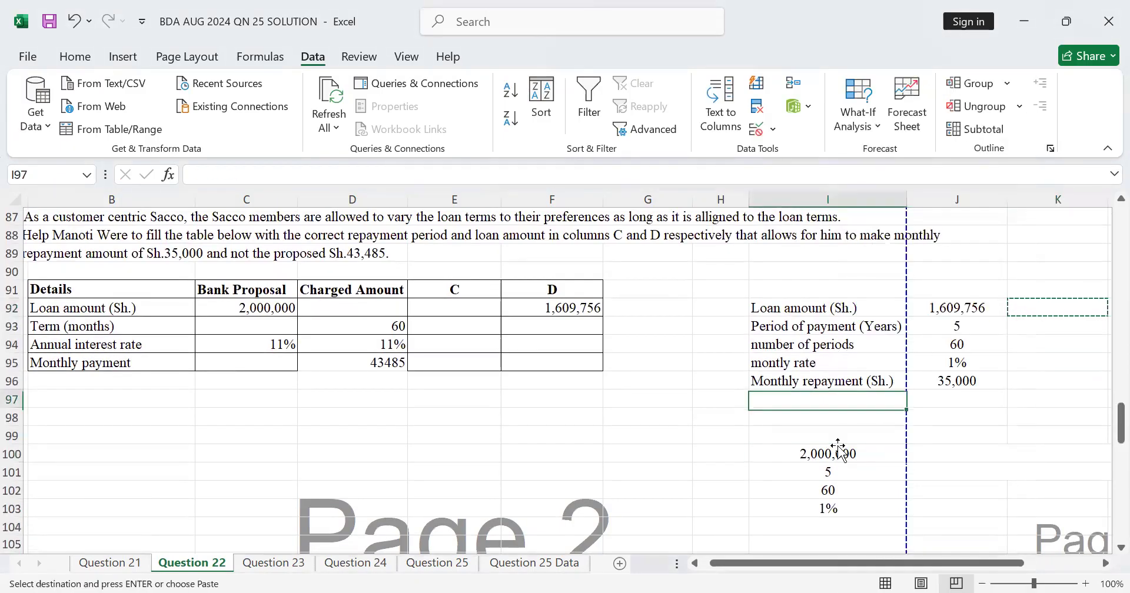
# Move the 1% monthly rate from I103 down to I104 and select the values in I100:I104
pyautogui.click(828, 507)
pyautogui.moveTo(828, 517); pyautogui.dragTo(828, 529)
pyautogui.click(839, 436)
pyautogui.moveTo(828, 454); pyautogui.dragTo(833, 524)
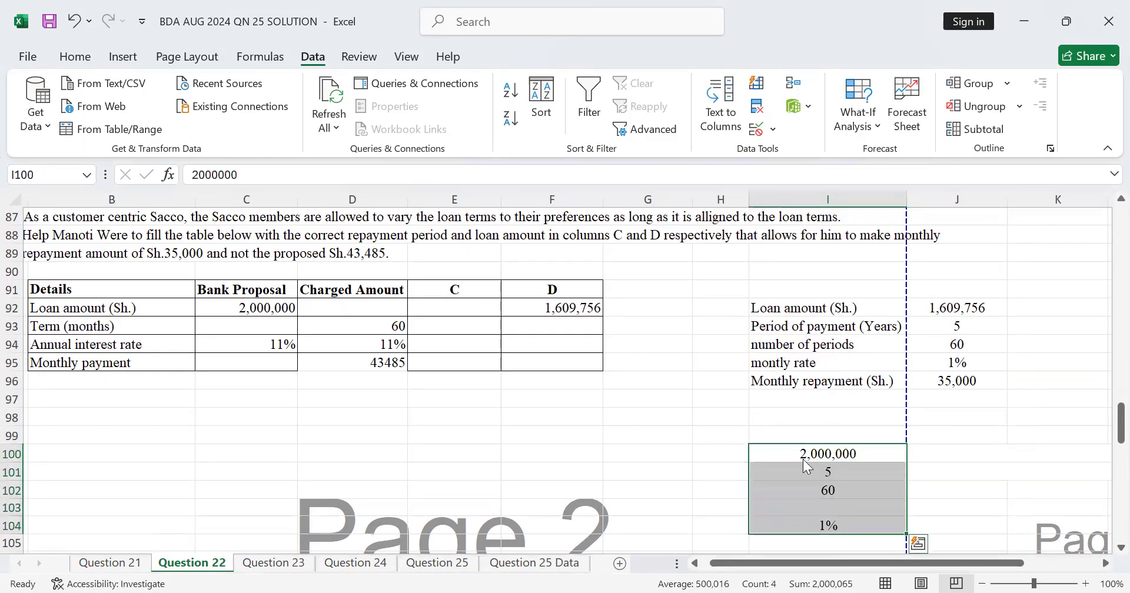
pyautogui.moveTo(804, 458); pyautogui.dragTo(795, 528)
# Copy the loan calculation in J92:J96 into column K starting at K92
pyautogui.moveTo(992, 307); pyautogui.dragTo(966, 370)
pyautogui.rightClick(966, 369)
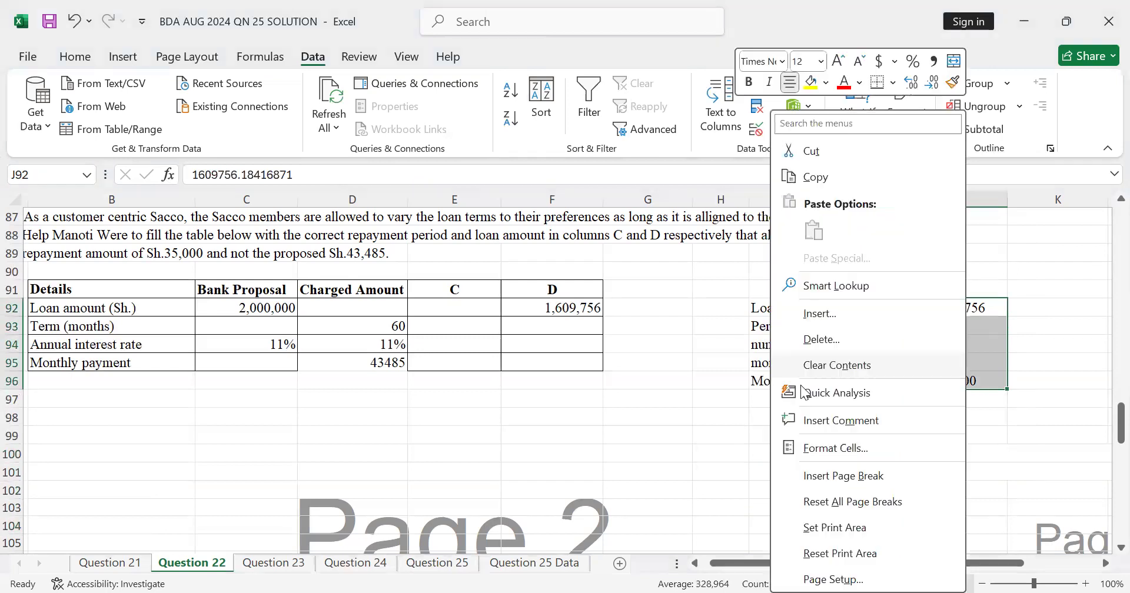
pyautogui.click(815, 176)
pyautogui.click(1036, 308)
pyautogui.hotkey('ctrl', 'v')
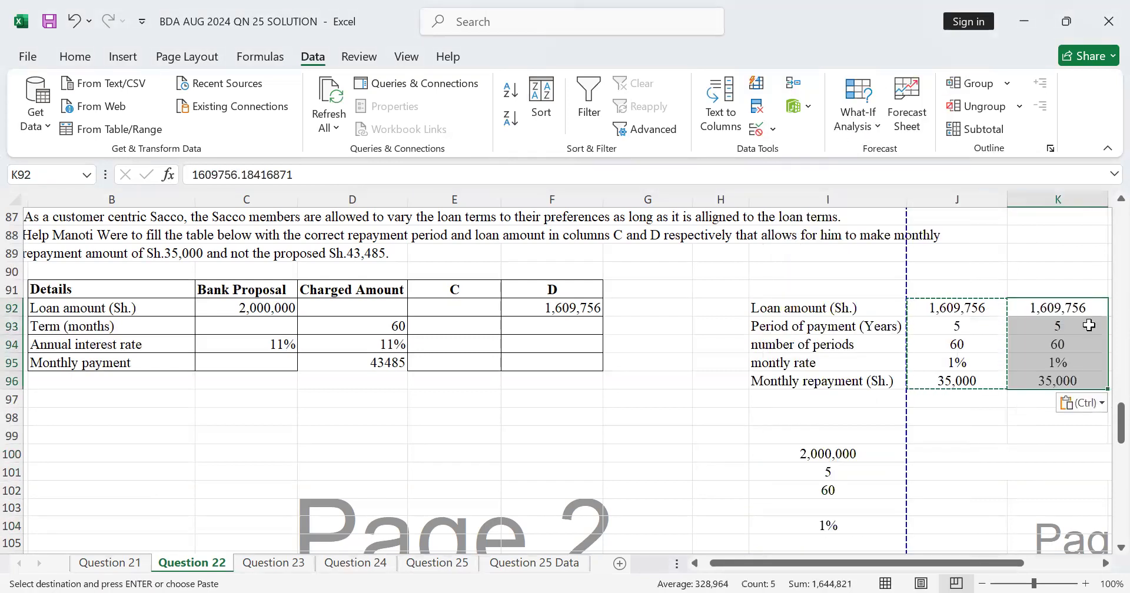
# Inspect the copied loan amount in K92 and the cell references in the repayment formula in K96
pyautogui.doubleClick(1047, 308)
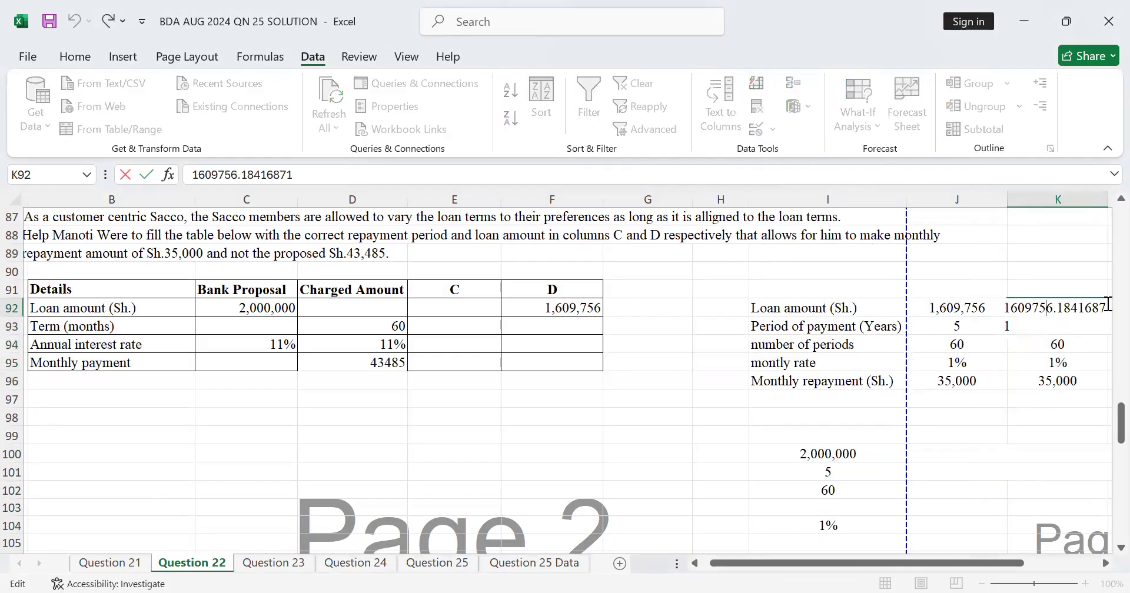
pyautogui.click(1094, 329)
pyautogui.click(1054, 381)
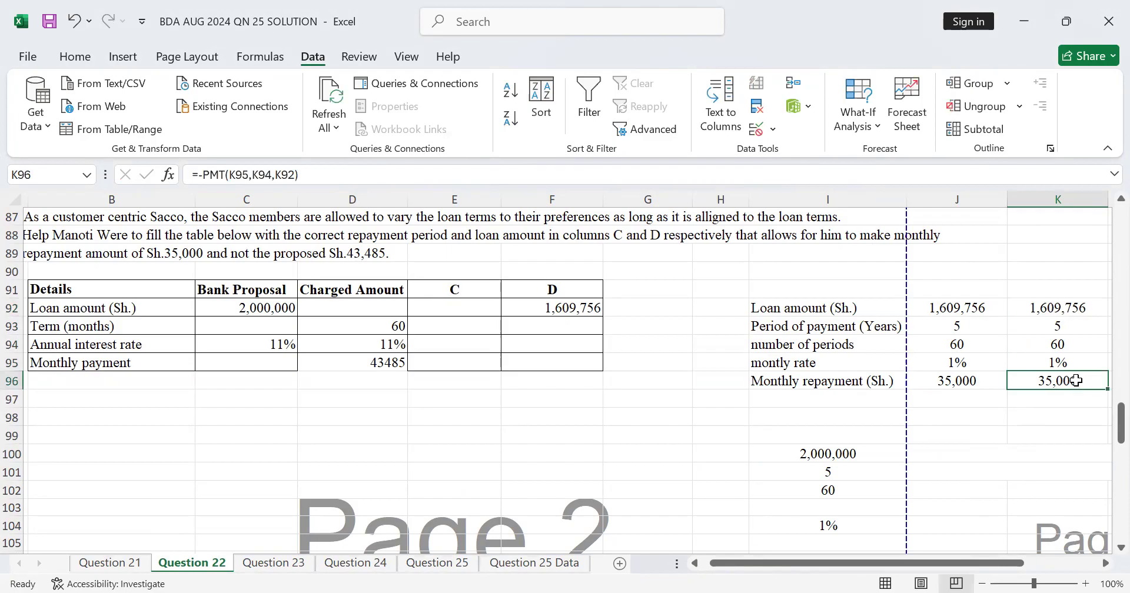
pyautogui.doubleClick(1080, 377)
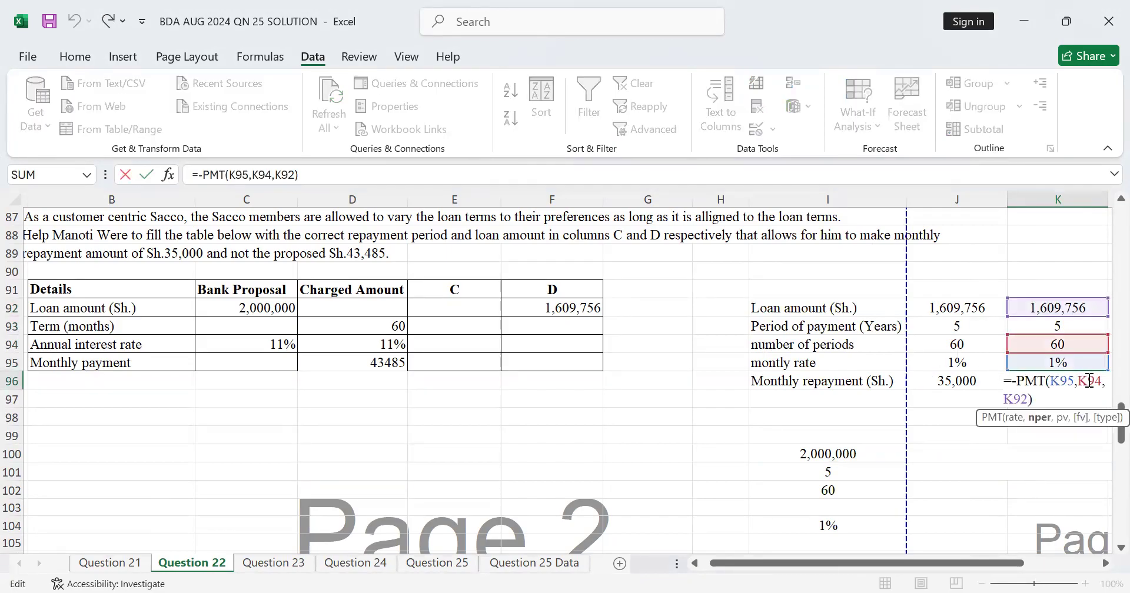
pyautogui.scroll(-1, 1005, 387)
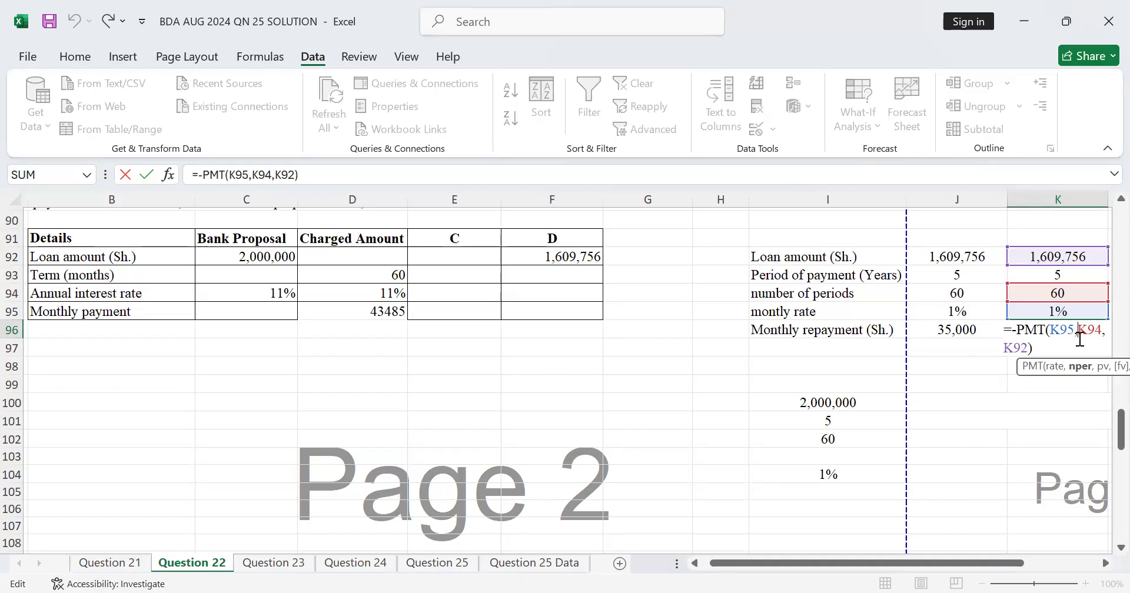
pyautogui.scroll(1, 1077, 332)
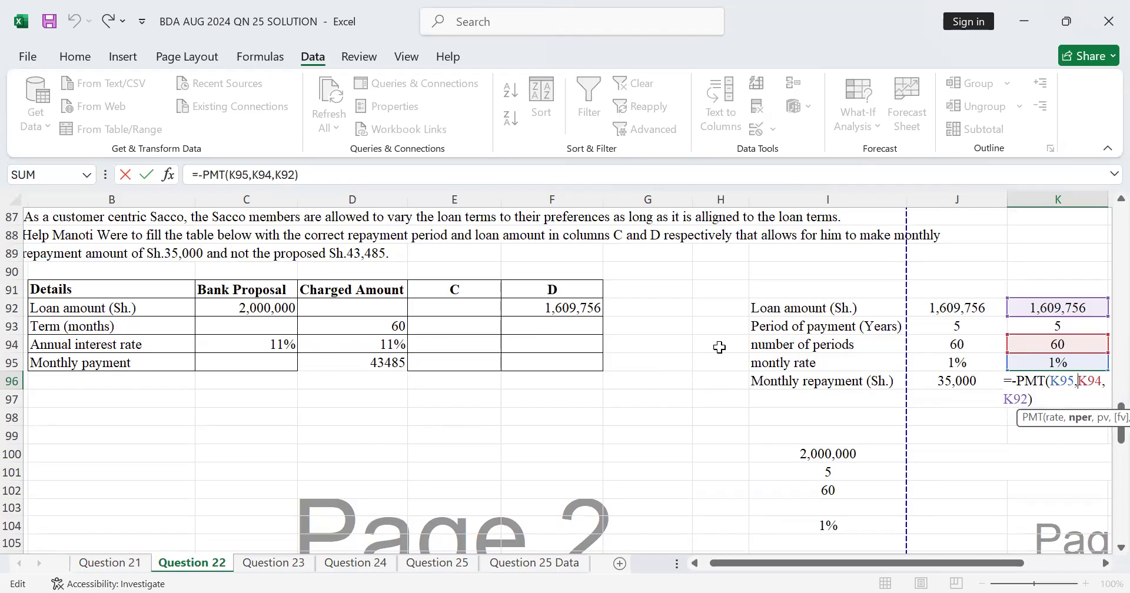
# Try to link K92 to the bank proposal amount in C92 from within the K96 repayment formula
pyautogui.click(1056, 309)
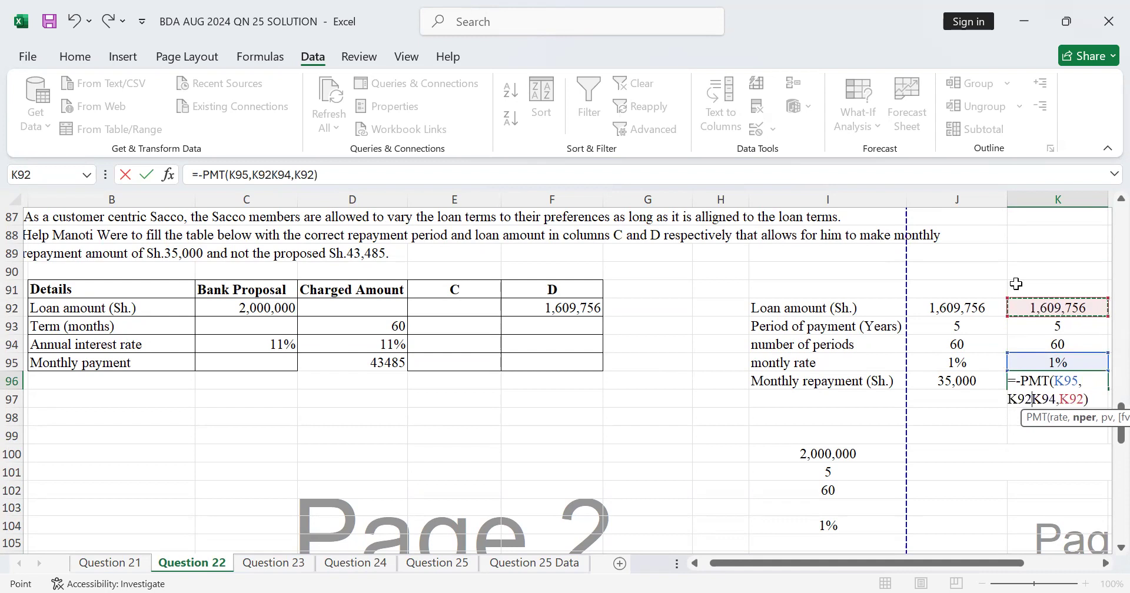
pyautogui.press('BackSpace')
pyautogui.write('=')
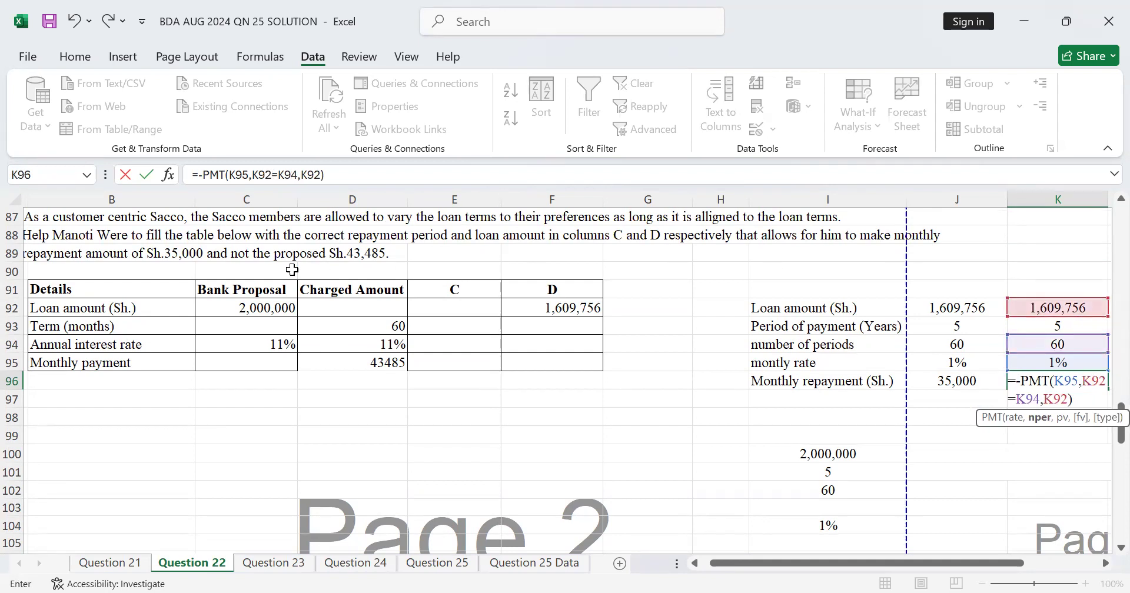
pyautogui.click(279, 310)
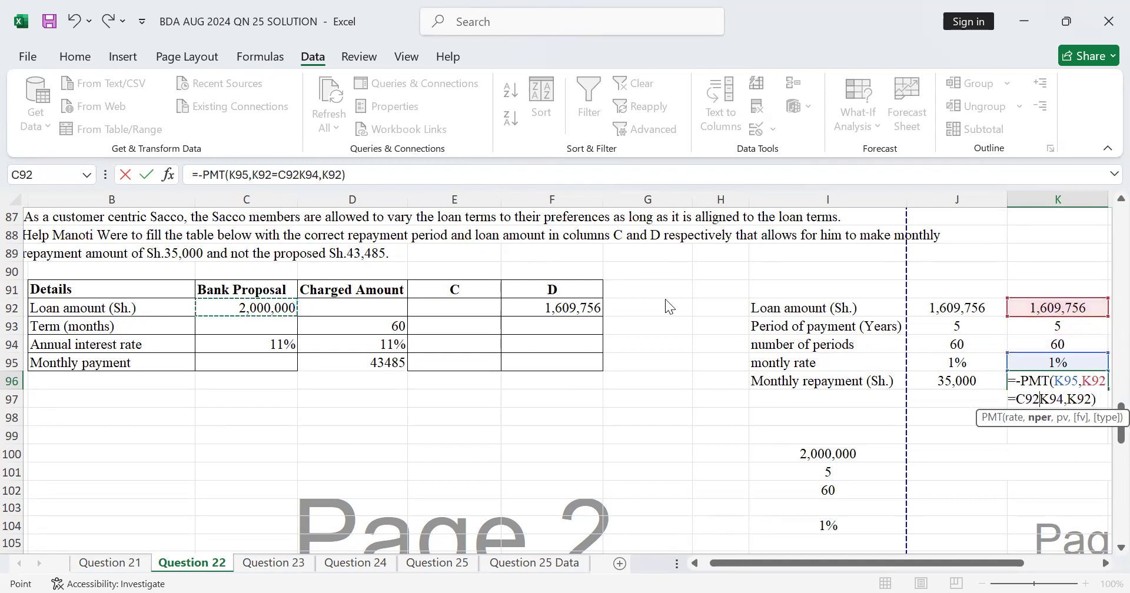
pyautogui.press('Return')
pyautogui.click(539, 372)
pyautogui.click(1062, 307)
pyautogui.doubleClick(1053, 376)
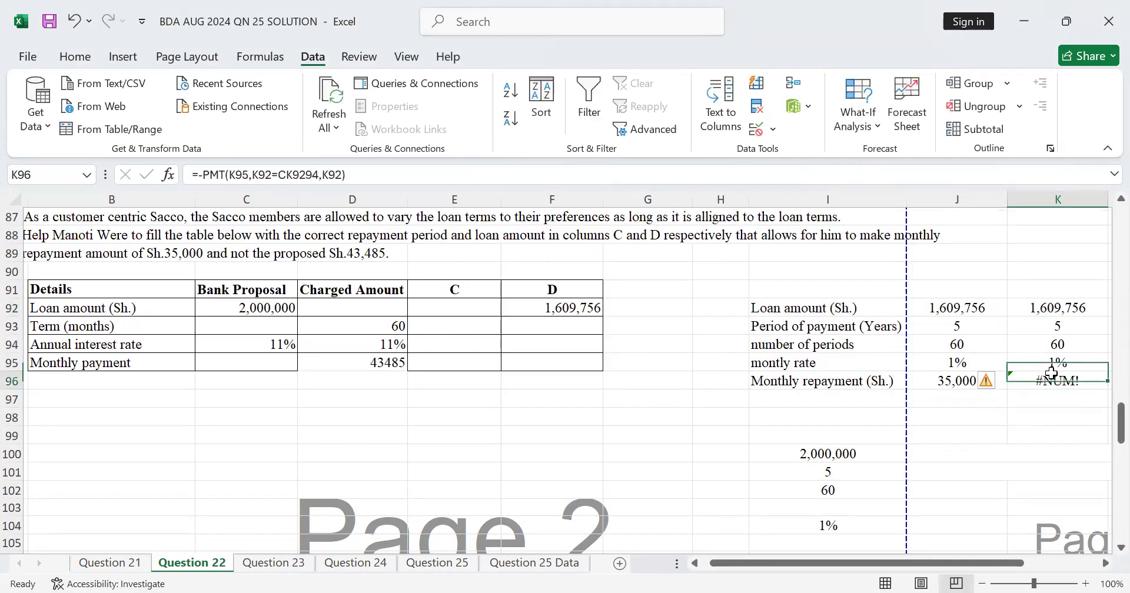
# Clear the faulty monthly repayment formula from K96
pyautogui.click(1073, 307)
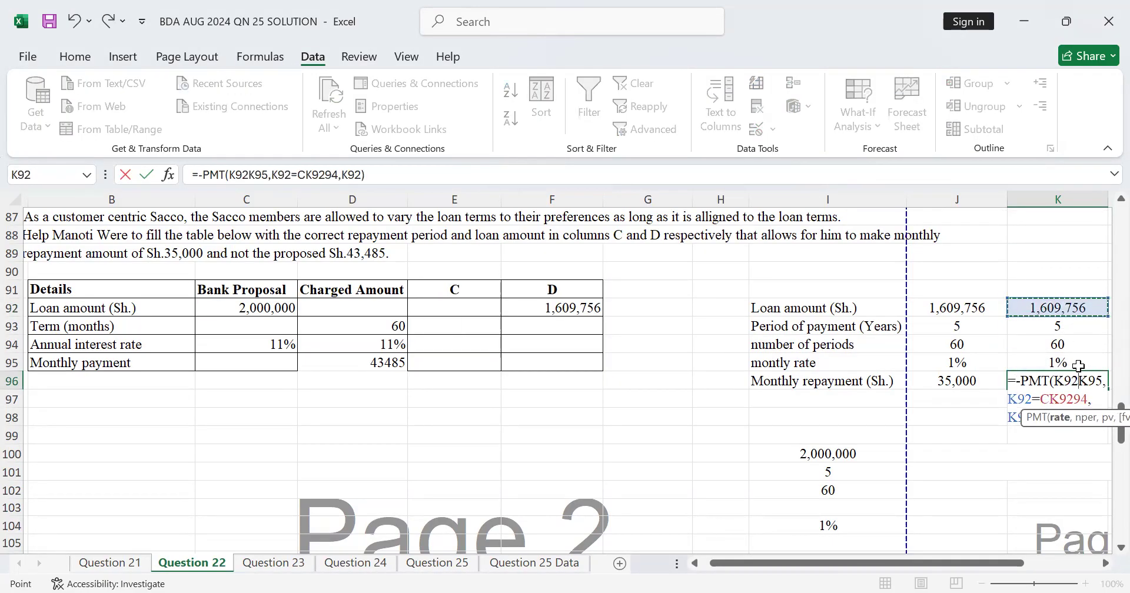
pyautogui.press('BackSpace')
pyautogui.press('BackSpace')
pyautogui.press('BackSpace')
pyautogui.press('BackSpace')
pyautogui.press('BackSpace')
pyautogui.press('BackSpace')
pyautogui.click(1058, 383)
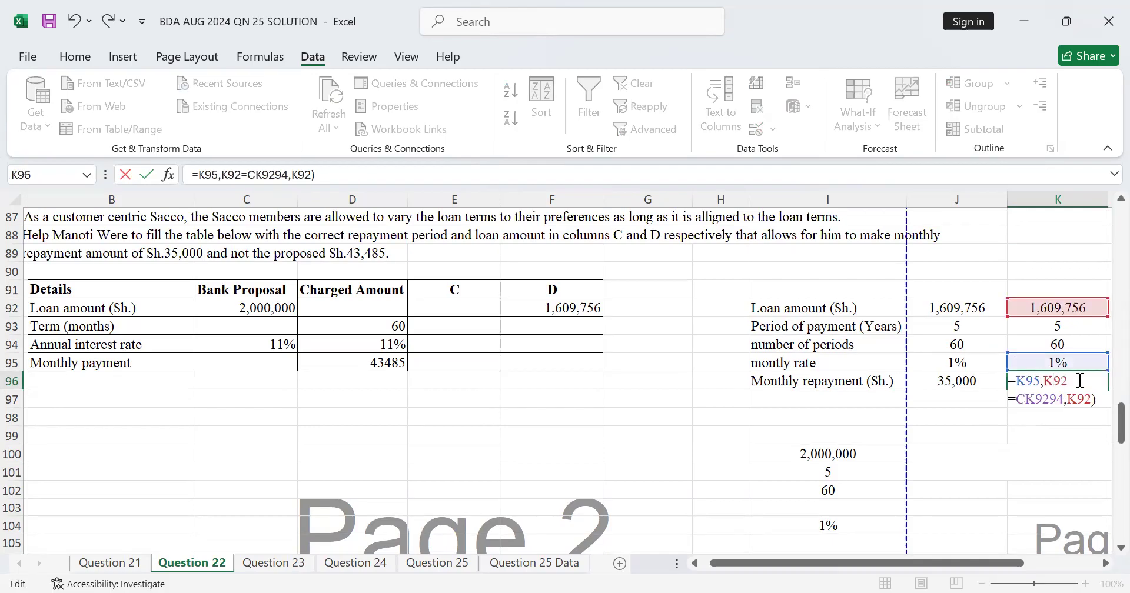
pyautogui.moveTo(1095, 398); pyautogui.dragTo(1008, 380)
pyautogui.press('Delete')
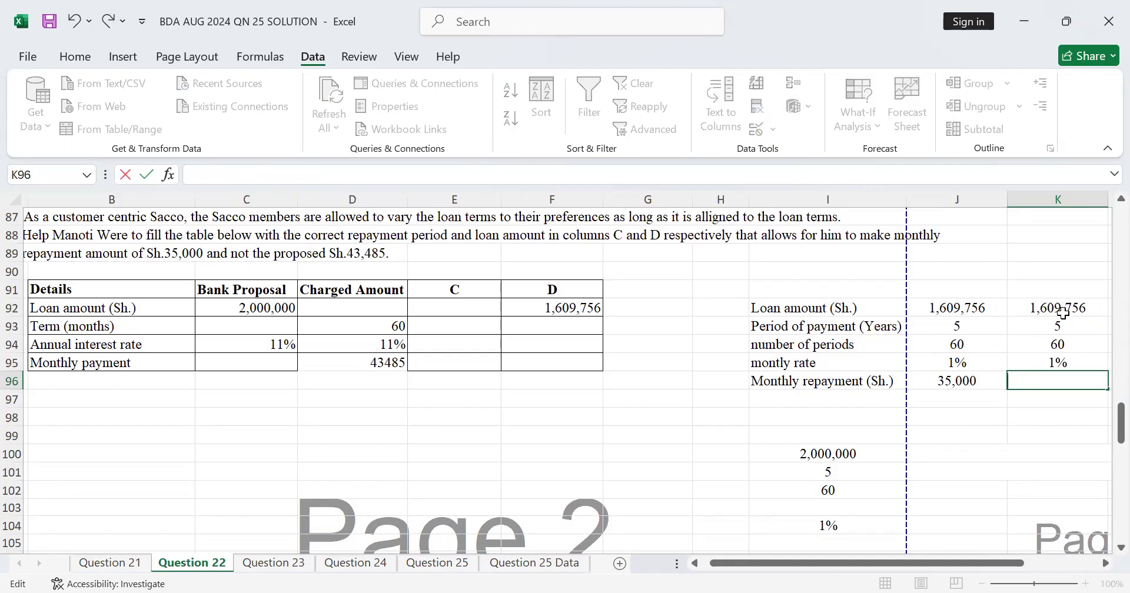
# Link the loan amount in K92 to the bank proposal amount with =C92
pyautogui.click(1062, 315)
pyautogui.write('=')
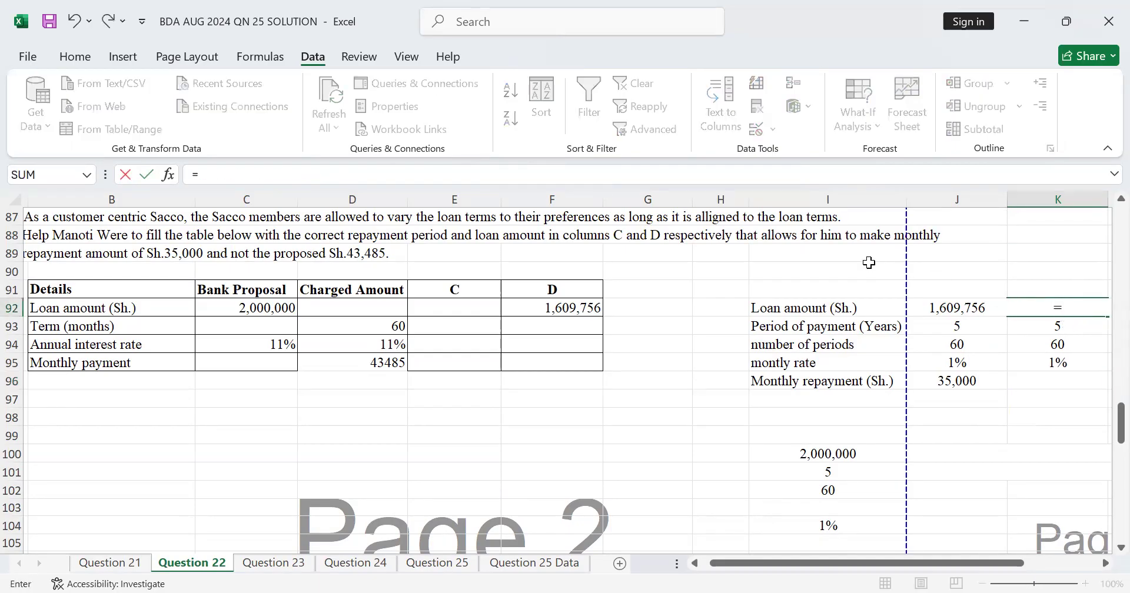
pyautogui.click(291, 311)
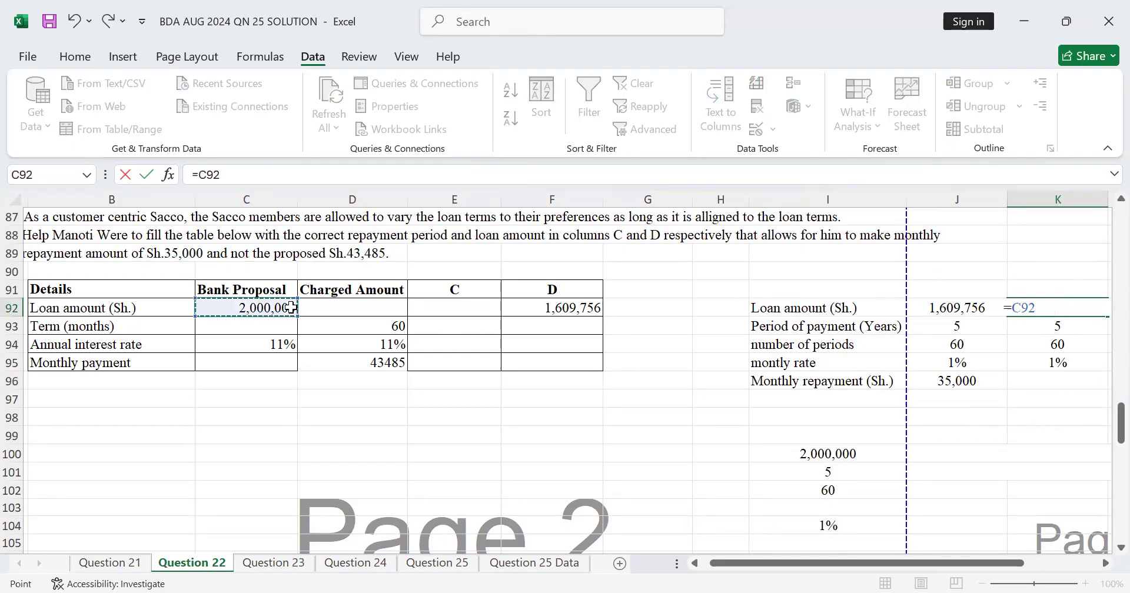
pyautogui.press('Return')
# Calculate the monthly repayment in K96 with =PMT(K95,K94,K92)
pyautogui.click(1052, 382)
pyautogui.write('=')
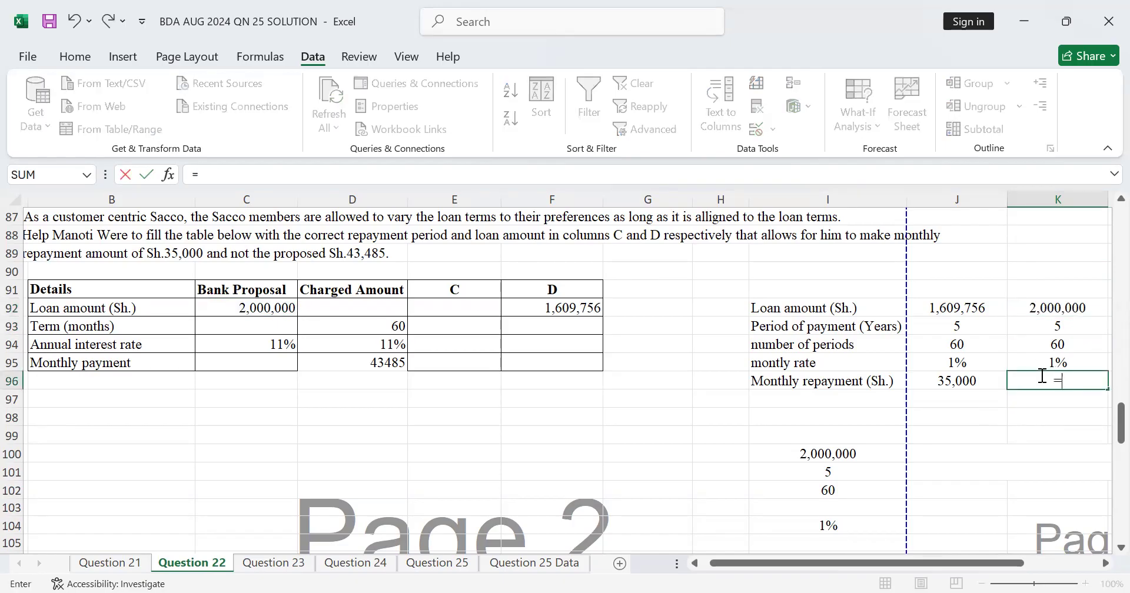
pyautogui.write('pmt')
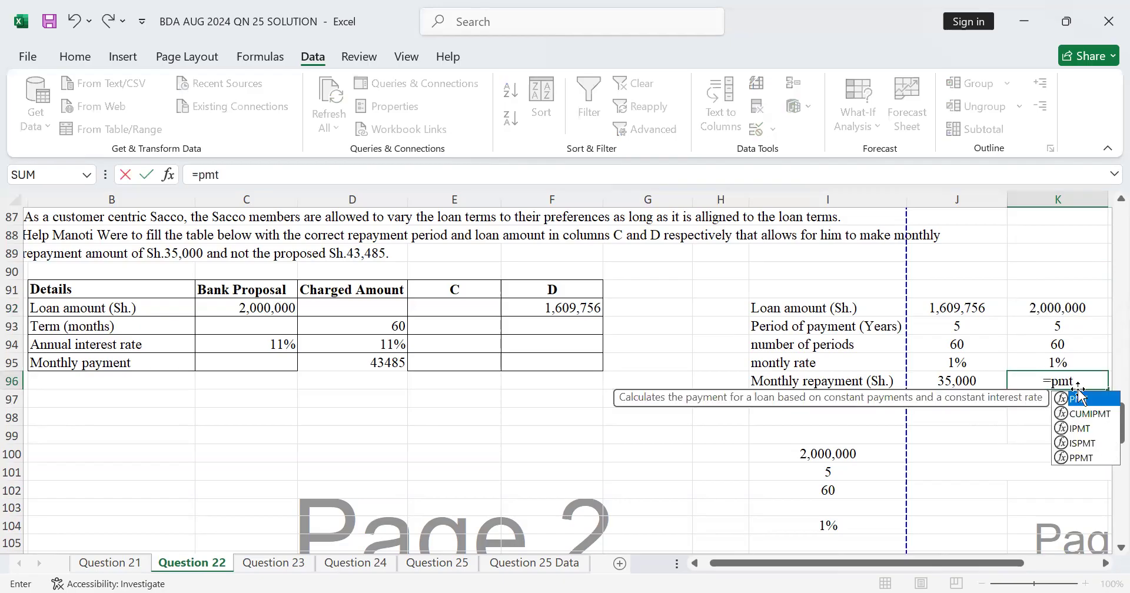
pyautogui.press('Tab')
pyautogui.click(1039, 363)
pyautogui.write(',')
pyautogui.click(1057, 344)
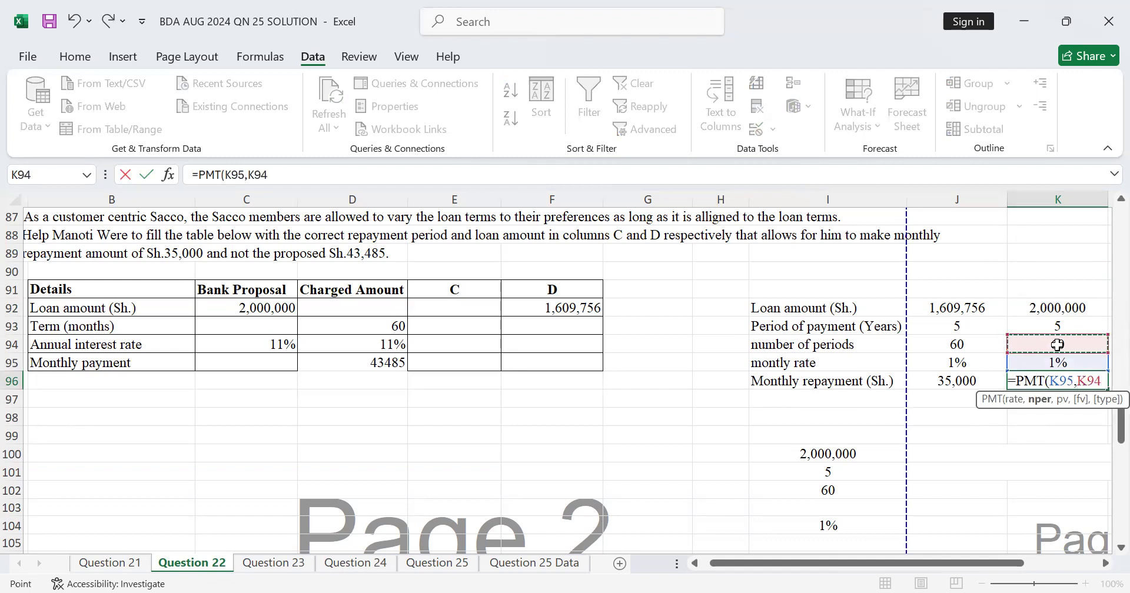
pyautogui.write(',')
pyautogui.click(1072, 307)
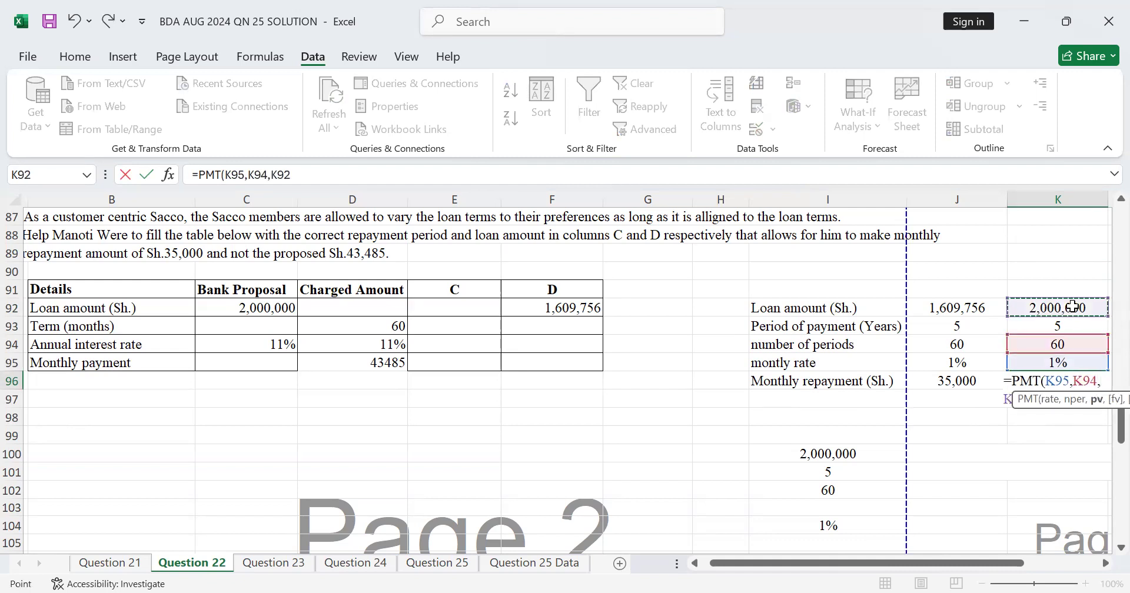
pyautogui.write('(')
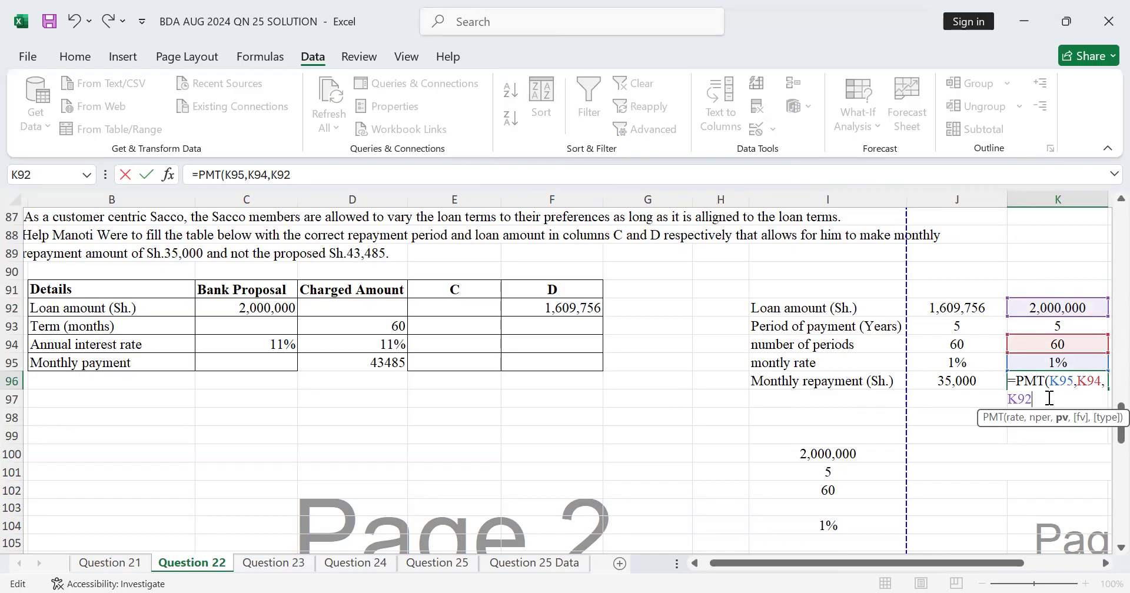
pyautogui.press('Return')
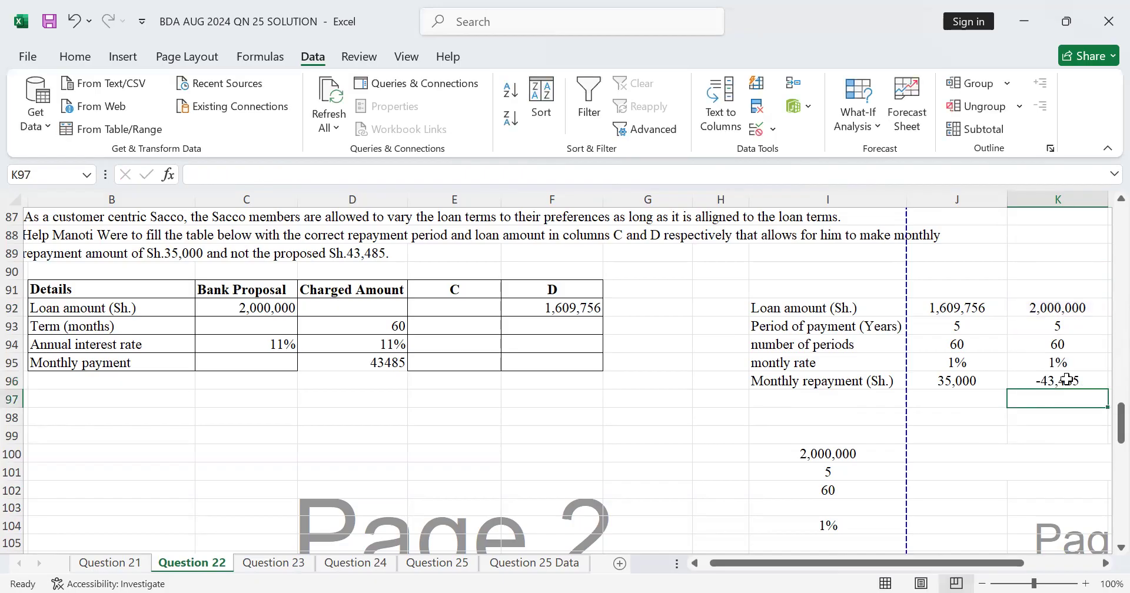
# Add a minus sign before PMT in the K96 formula so the repayment is positive
pyautogui.click(1056, 381)
pyautogui.doubleClick(1035, 381)
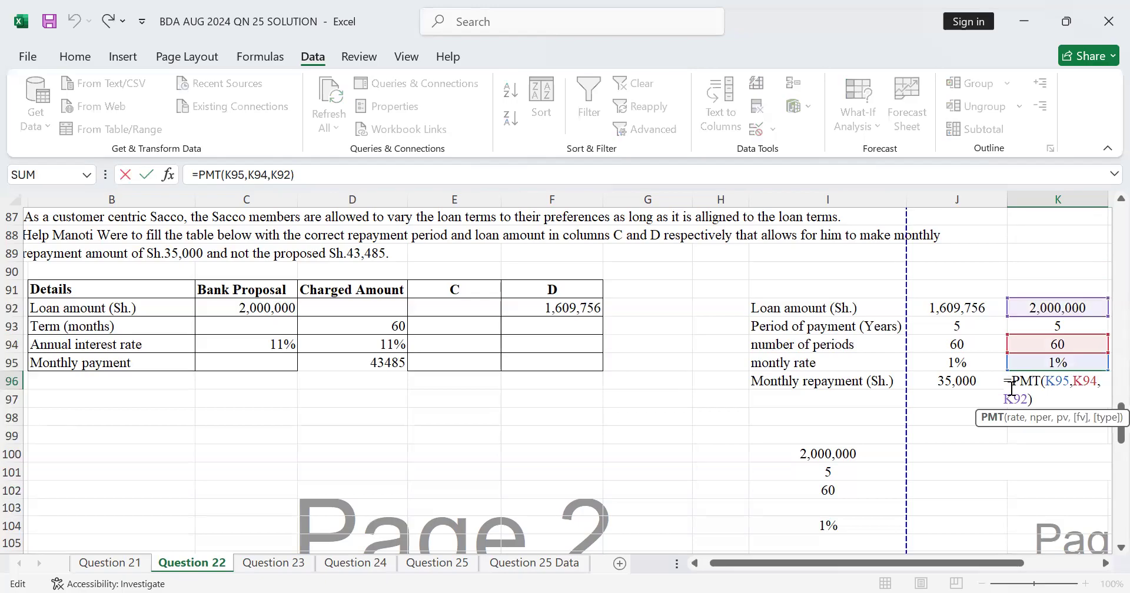
pyautogui.click(1008, 382)
pyautogui.write('-')
pyautogui.press('Return')
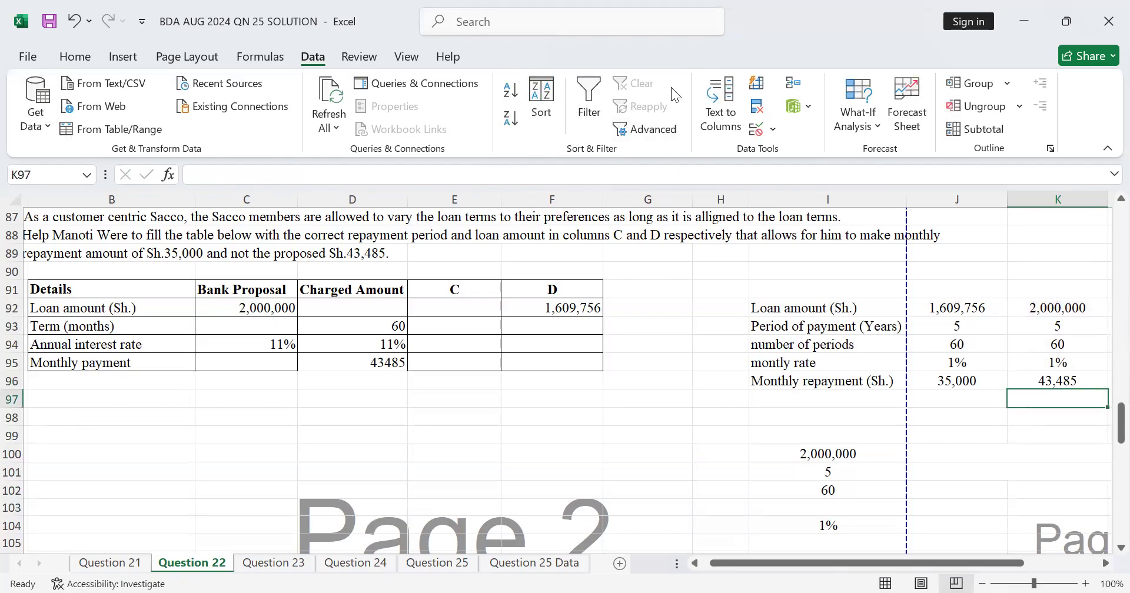
pyautogui.hotkey('alt', 'Tab')
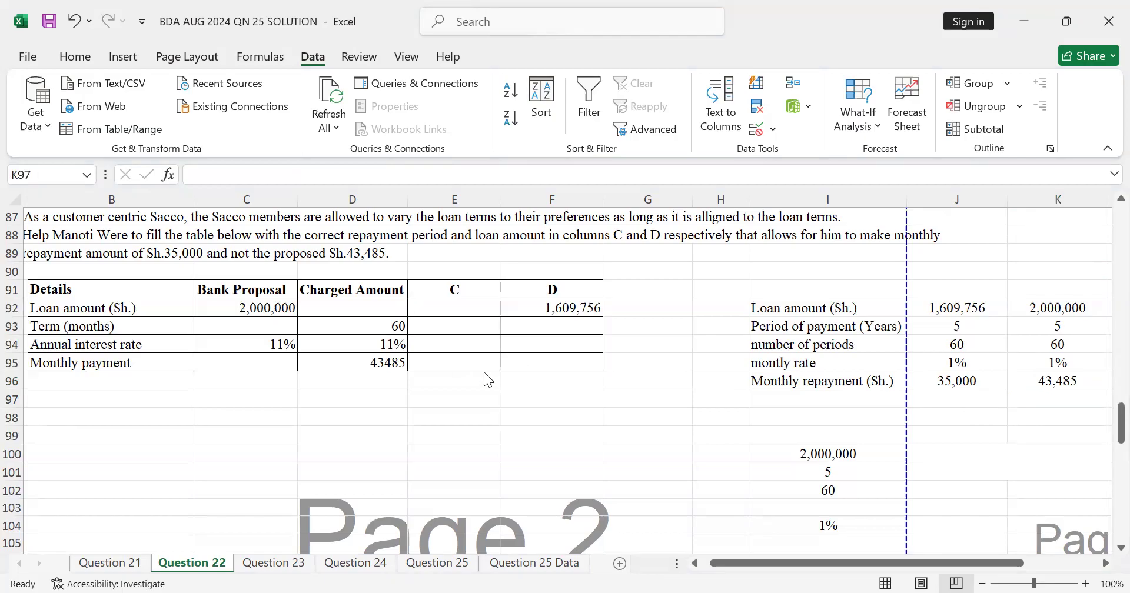
pyautogui.click(473, 345)
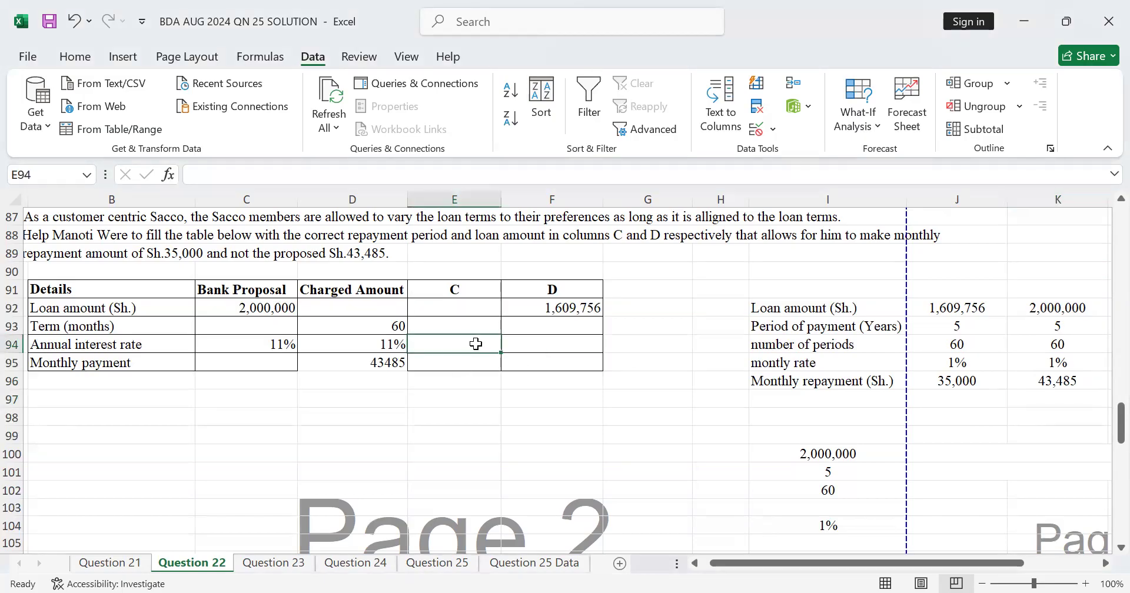
pyautogui.doubleClick(779, 362)
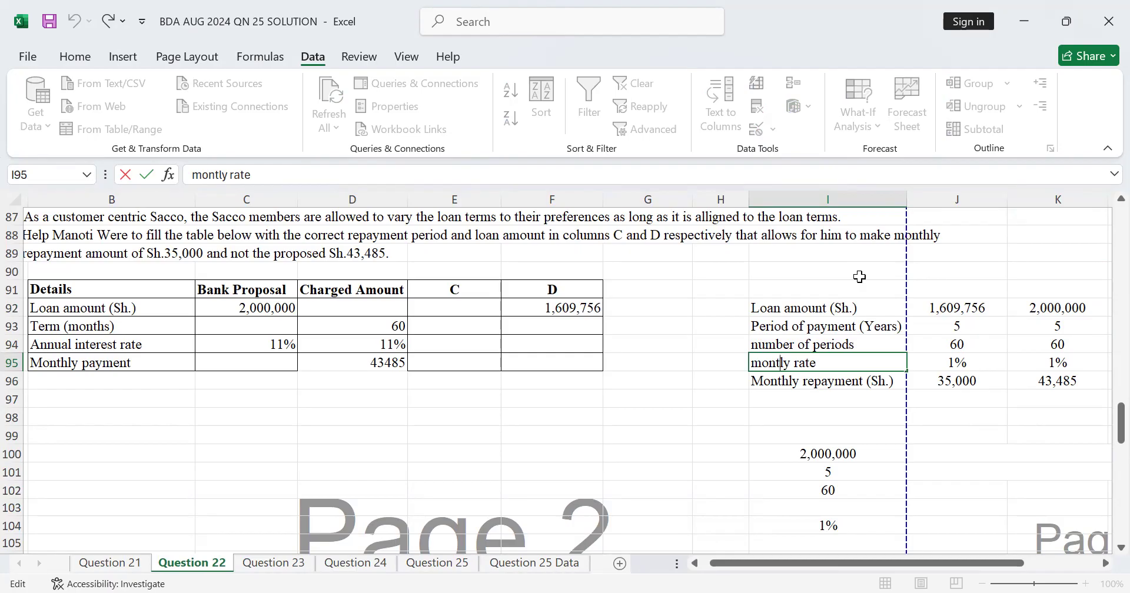
pyautogui.click(748, 97)
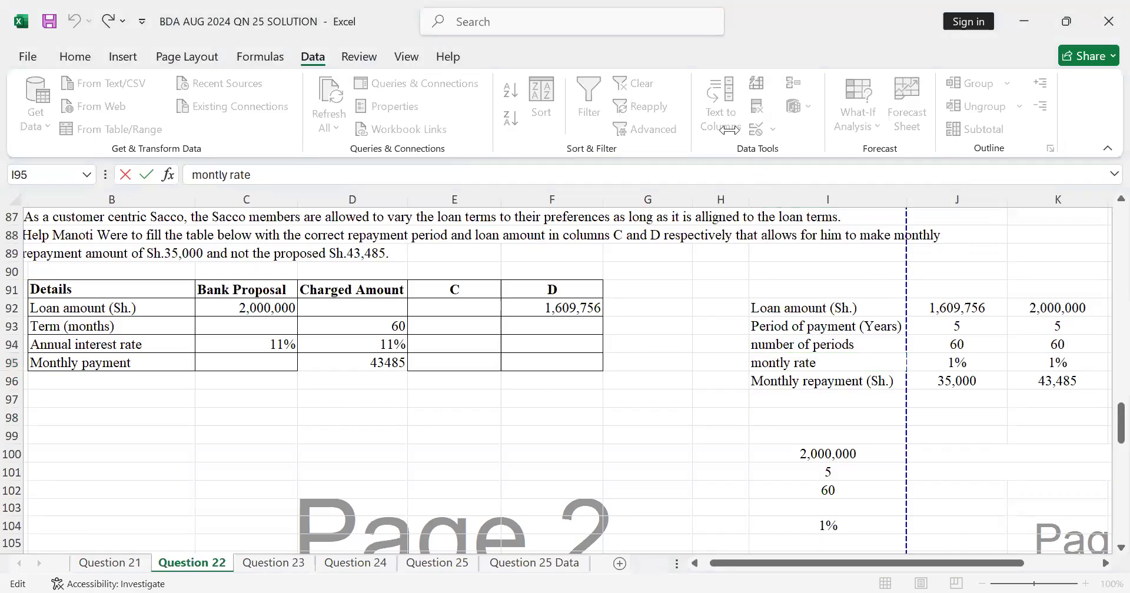
pyautogui.scroll(2, 870, 506)
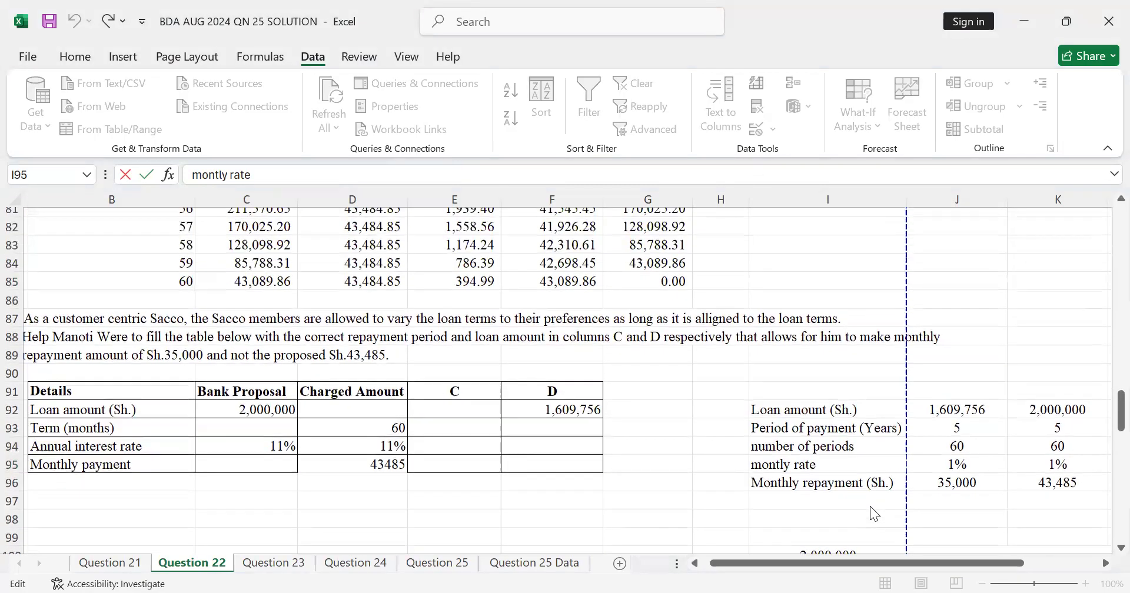
pyautogui.scroll(-2, 870, 506)
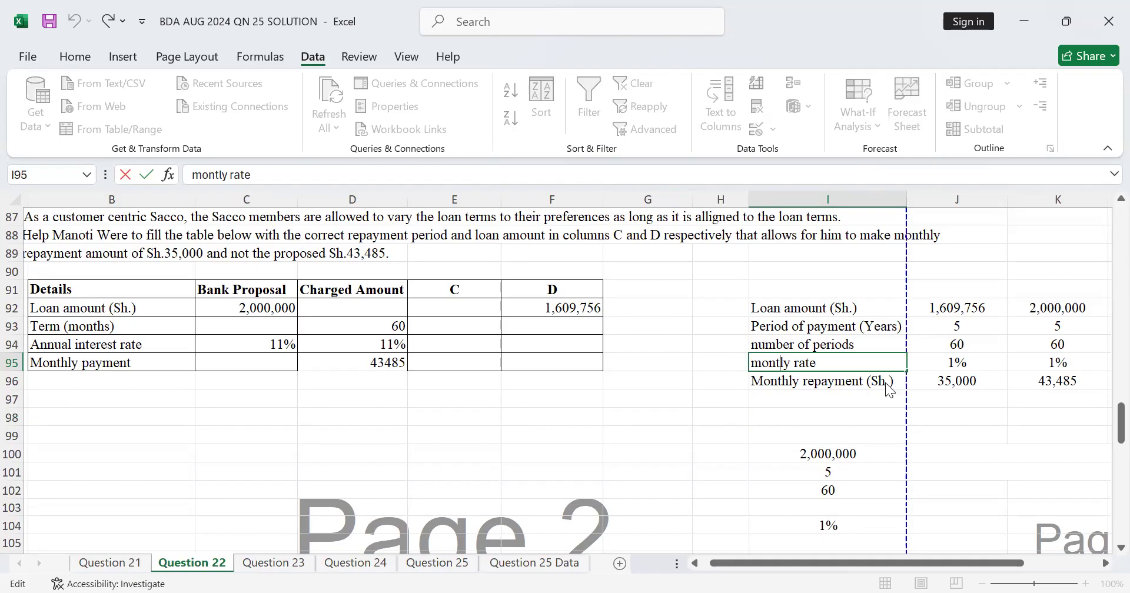
pyautogui.scroll(-1, 883, 313)
pyautogui.scroll(2, 885, 381)
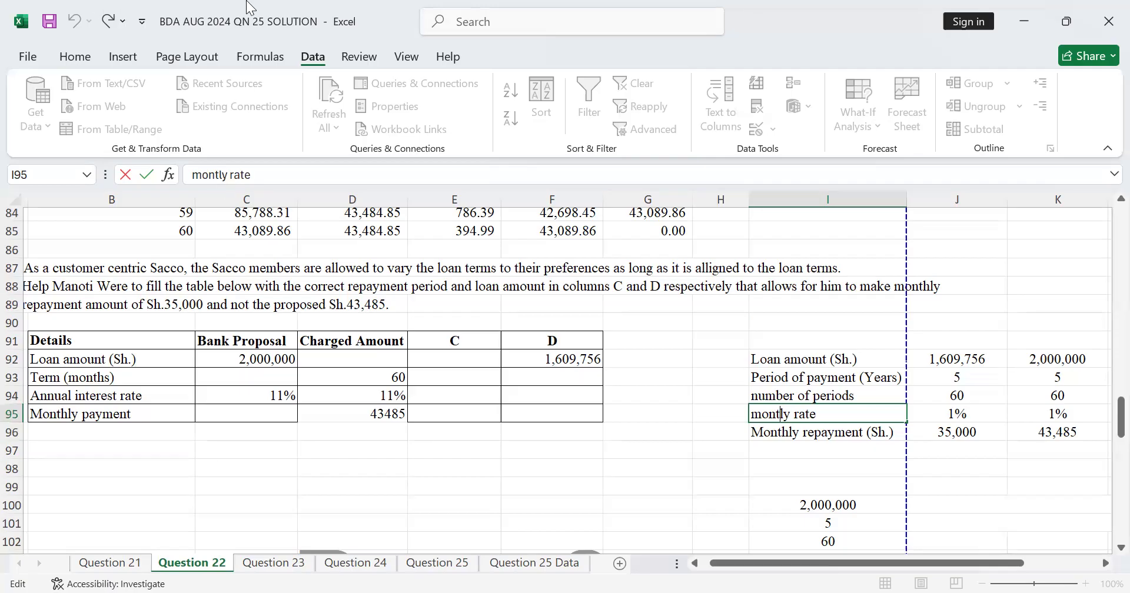
# Clear the column D loan amount from F92 in the loan terms table
pyautogui.click(841, 360)
pyautogui.click(570, 359)
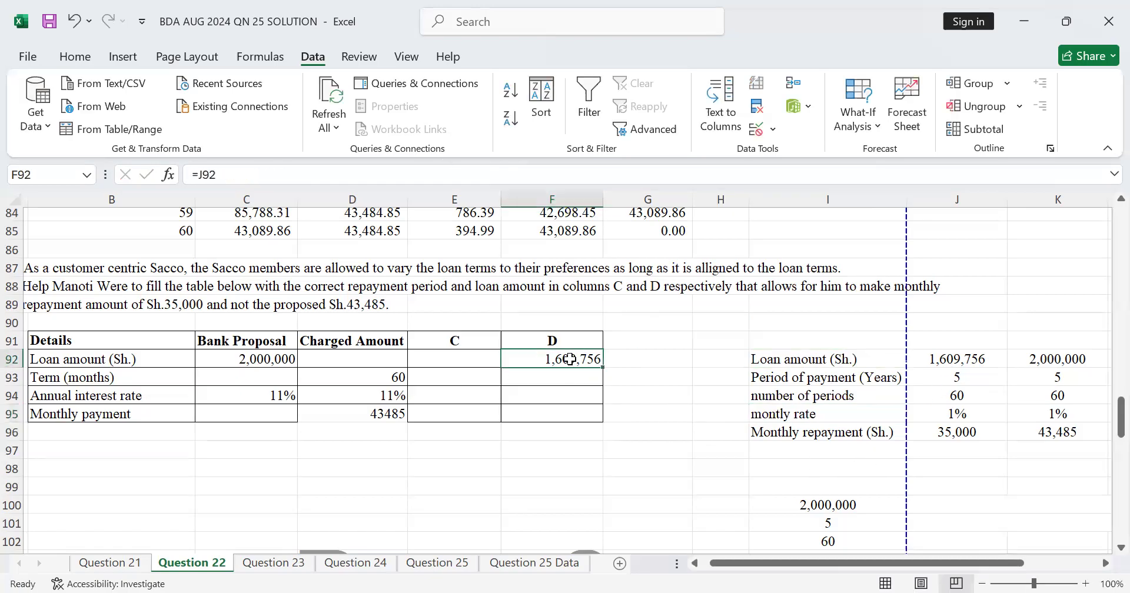
pyautogui.press('BackSpace')
pyautogui.moveTo(769, 367); pyautogui.dragTo(1059, 473)
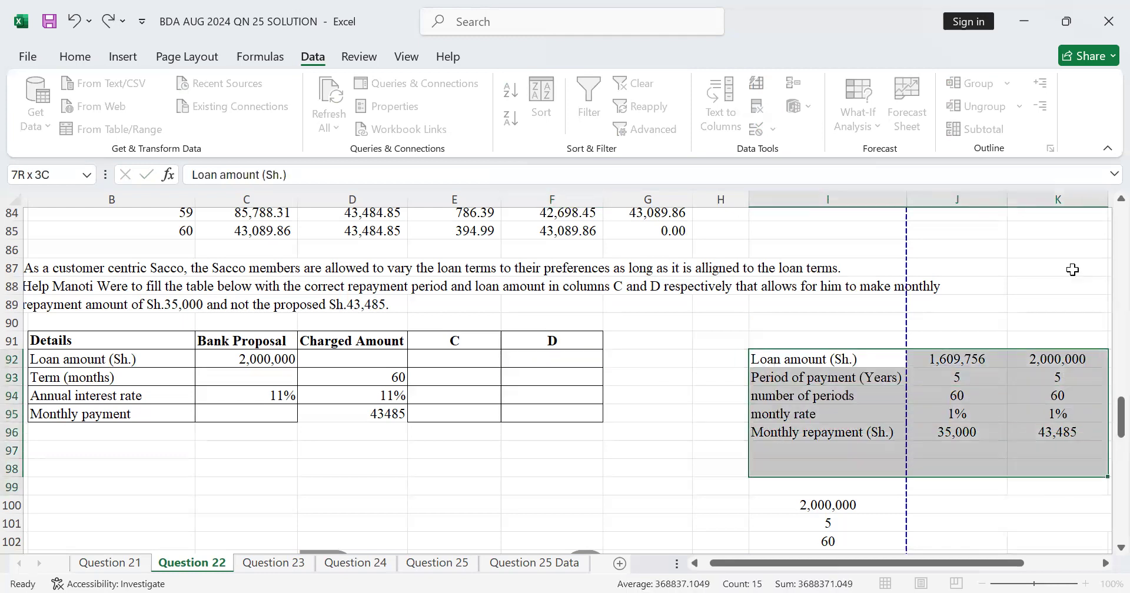
pyautogui.write('=')
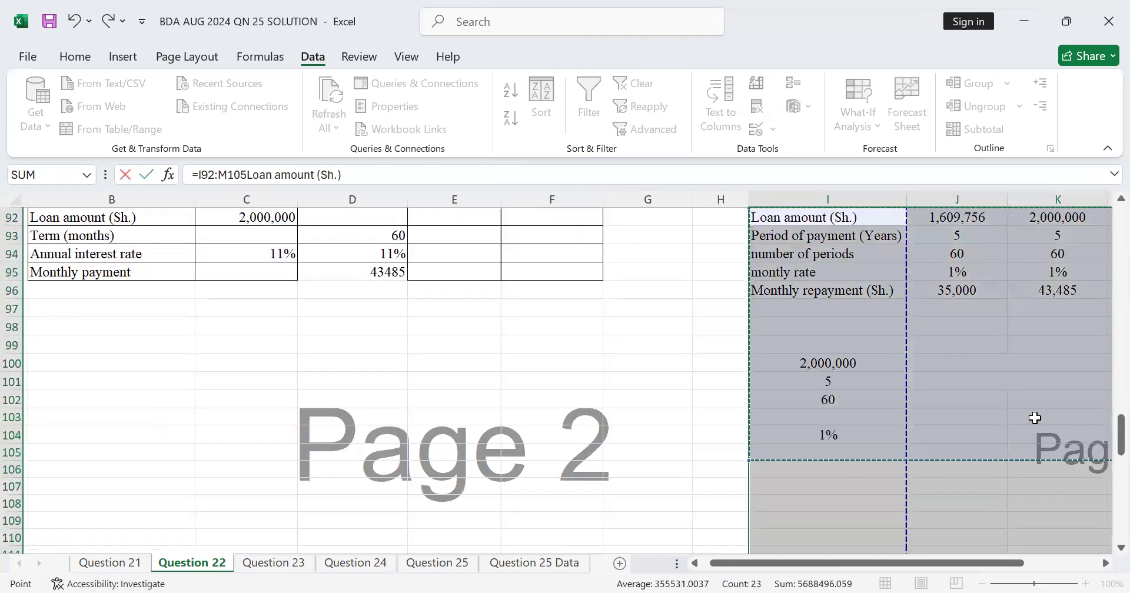
pyautogui.scroll(3, 1025, 386)
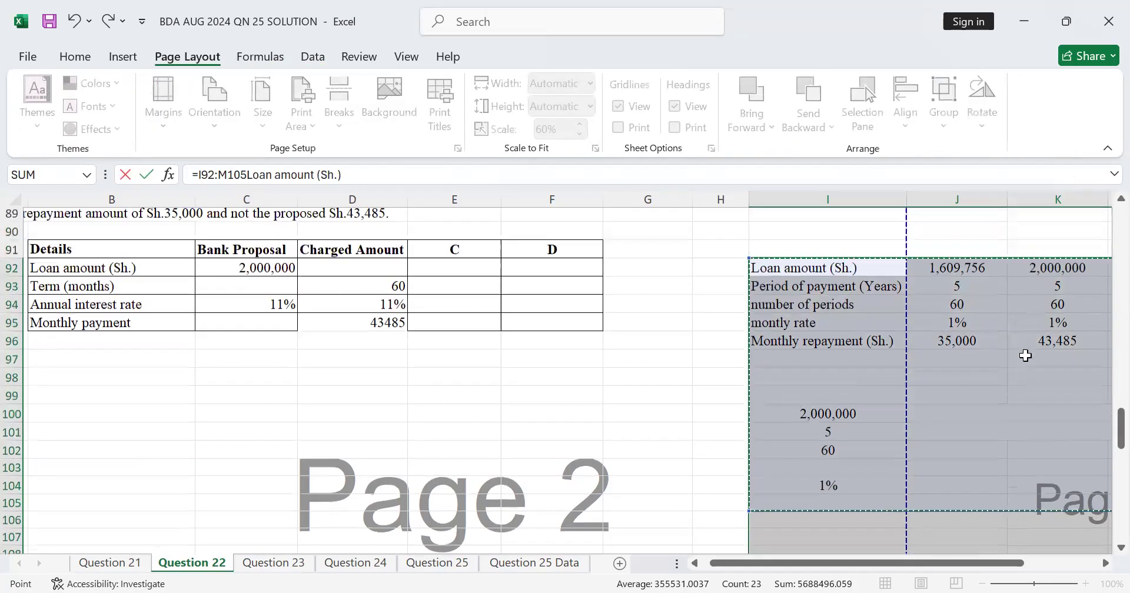
pyautogui.click(977, 326)
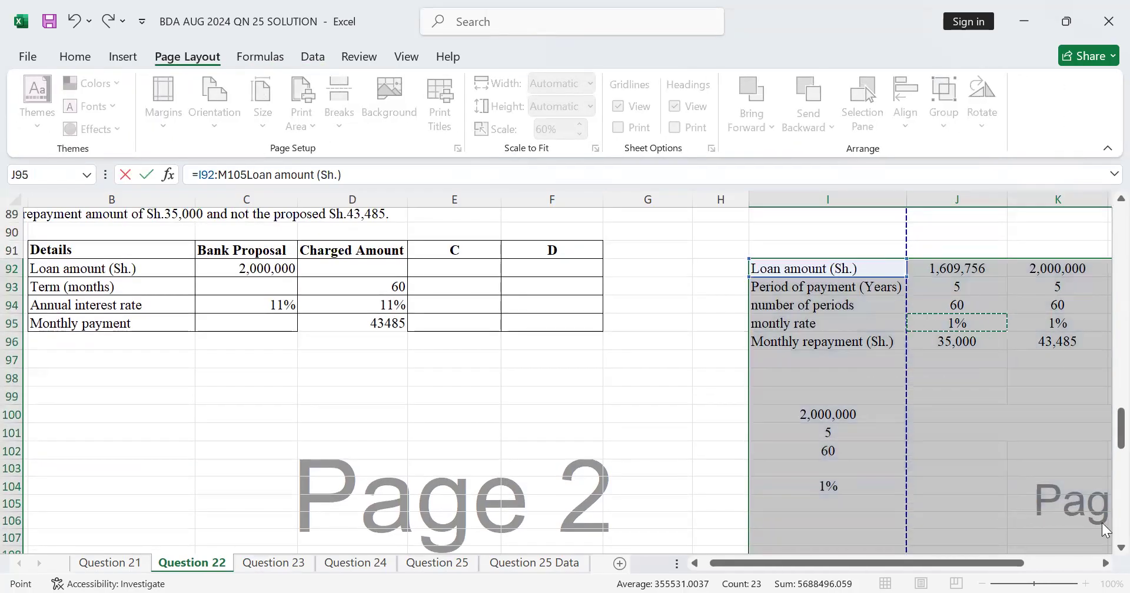
pyautogui.click(785, 262)
pyautogui.press('Escape')
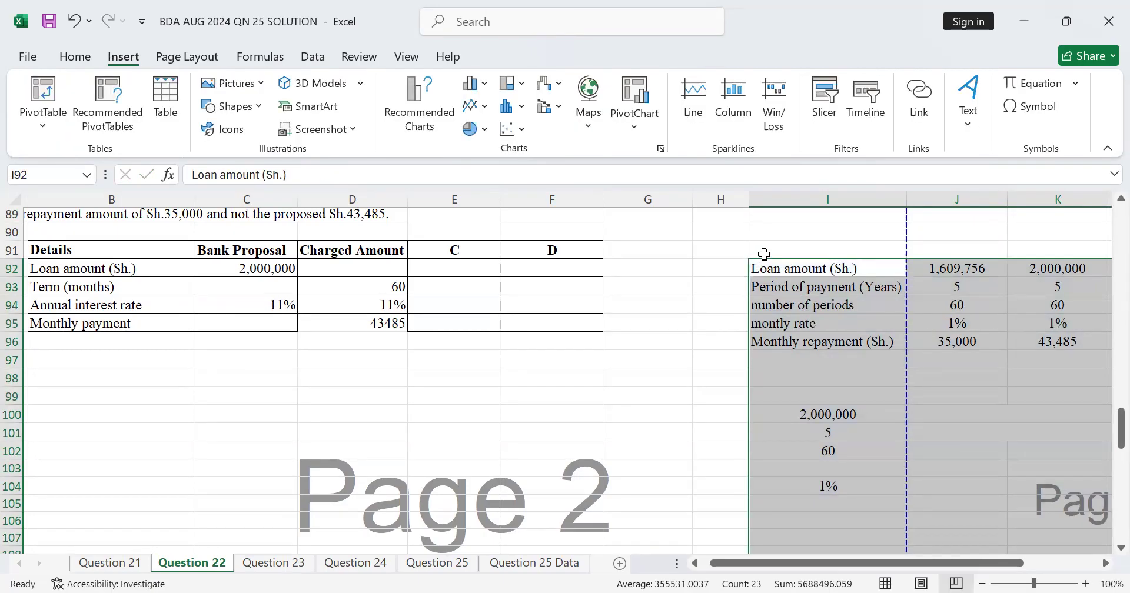
# Clear the contents of the old helper loan calculations starting at I91, through row 104
pyautogui.moveTo(782, 305); pyautogui.dragTo(936, 371)
pyautogui.moveTo(784, 243); pyautogui.dragTo(875, 487)
pyautogui.rightClick(852, 474)
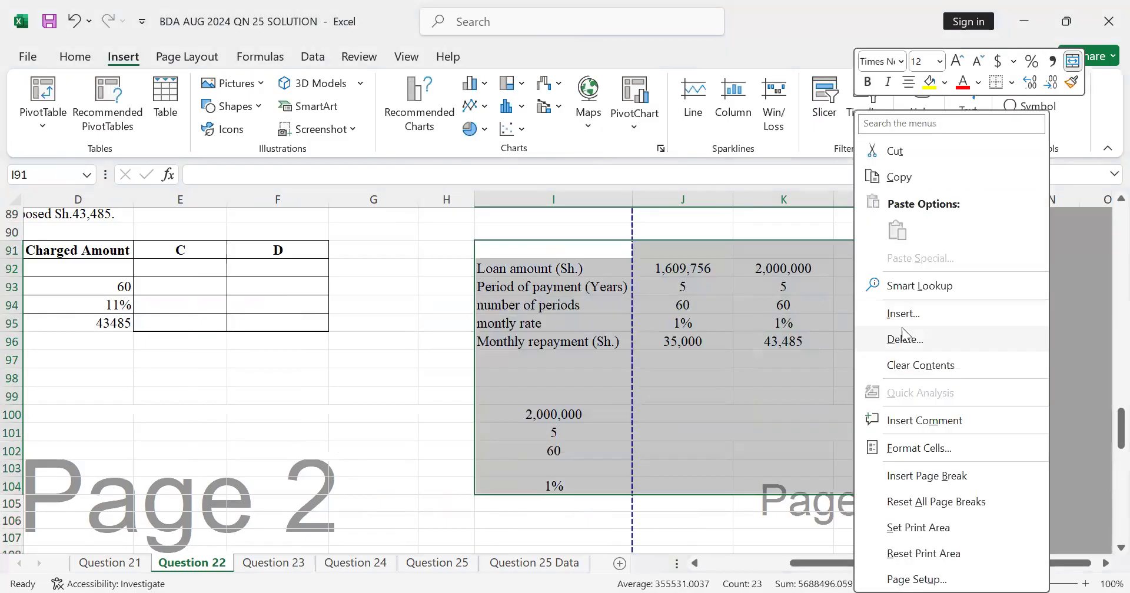
pyautogui.click(922, 370)
pyautogui.click(553, 324)
pyautogui.scroll(5, 269, 281)
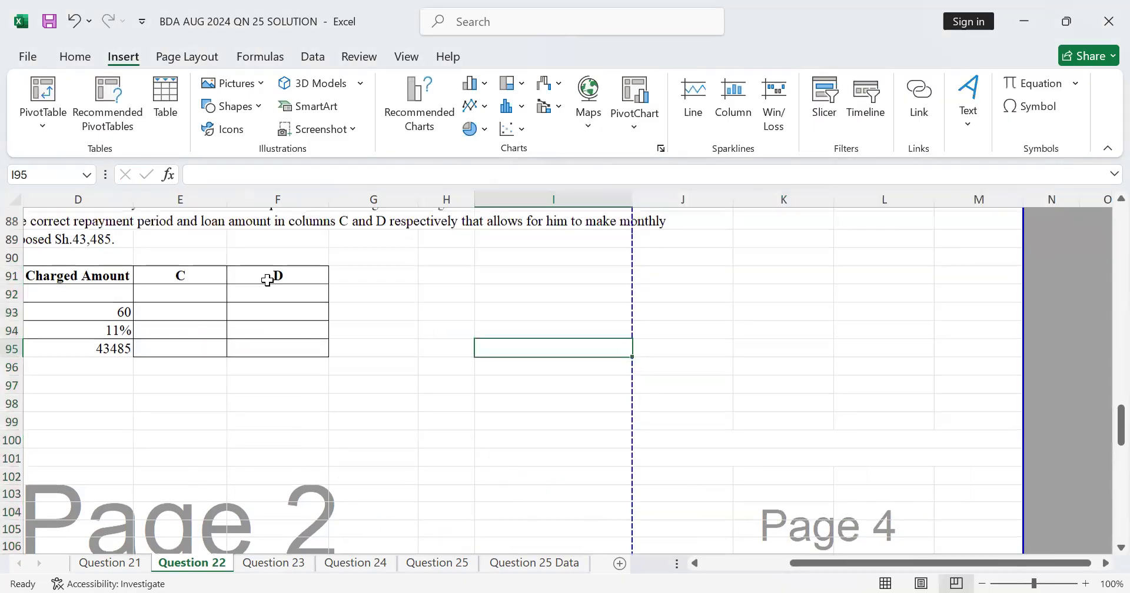
pyautogui.scroll(-4, 458, 359)
pyautogui.moveTo(811, 570); pyautogui.dragTo(724, 570)
pyautogui.scroll(2, 521, 276)
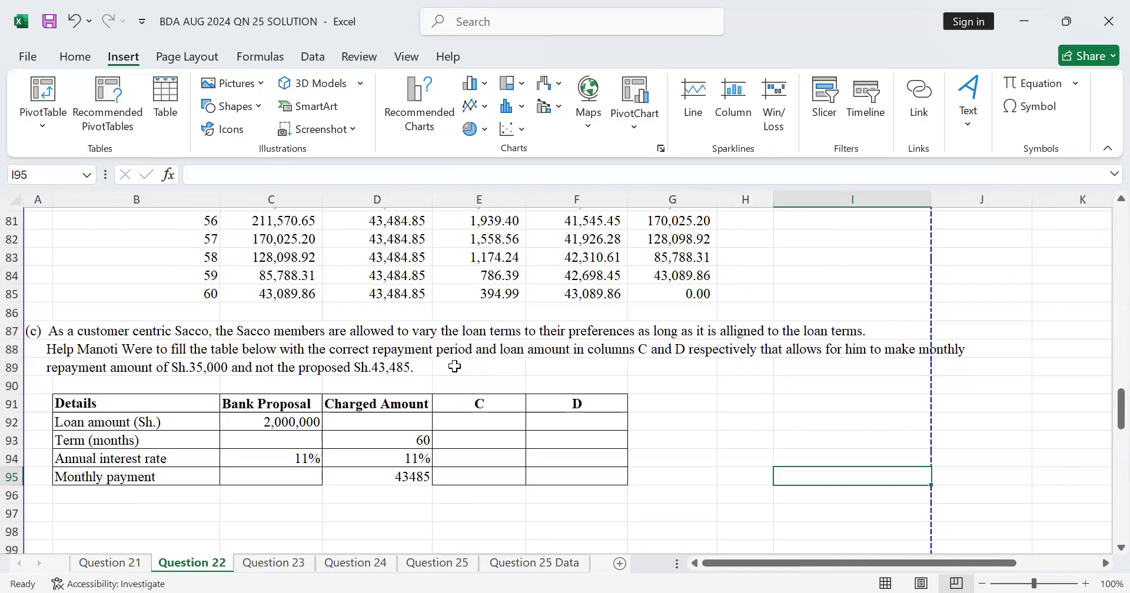
pyautogui.click(491, 365)
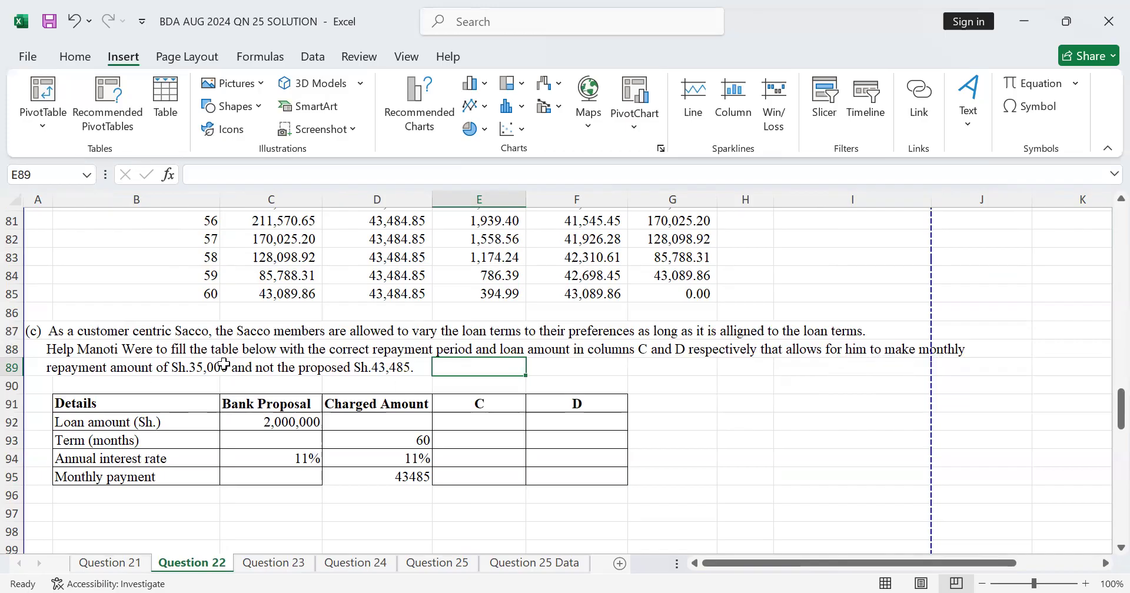
pyautogui.scroll(-1, 217, 364)
pyautogui.click(200, 329)
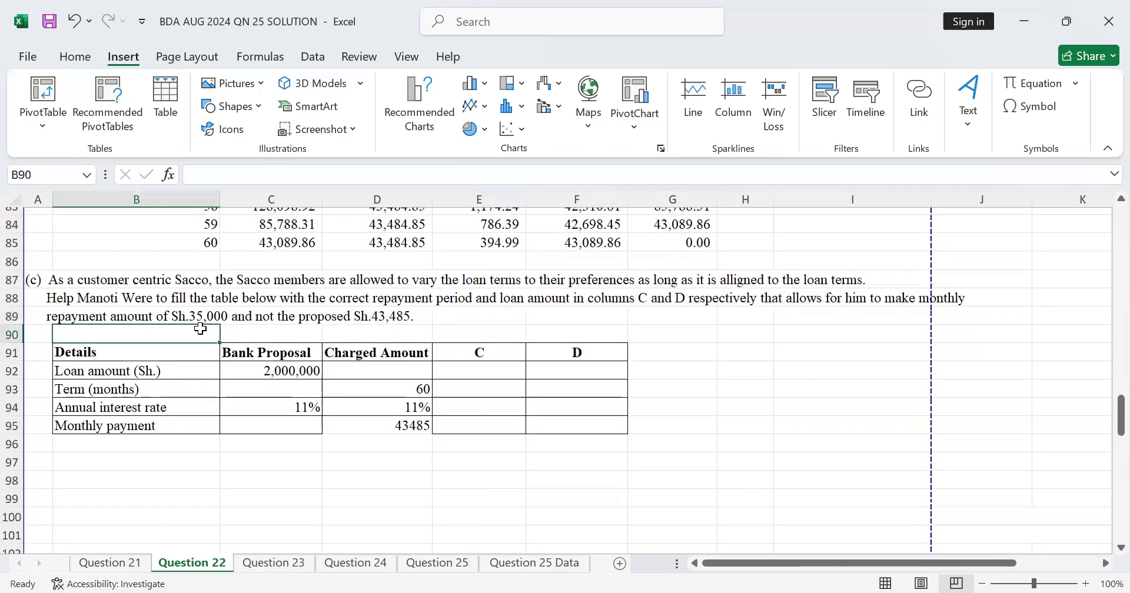
# Copy the original loan terms and their values from B7:C12 near the start of the Question 22 sheet
pyautogui.scroll(19, 201, 330)
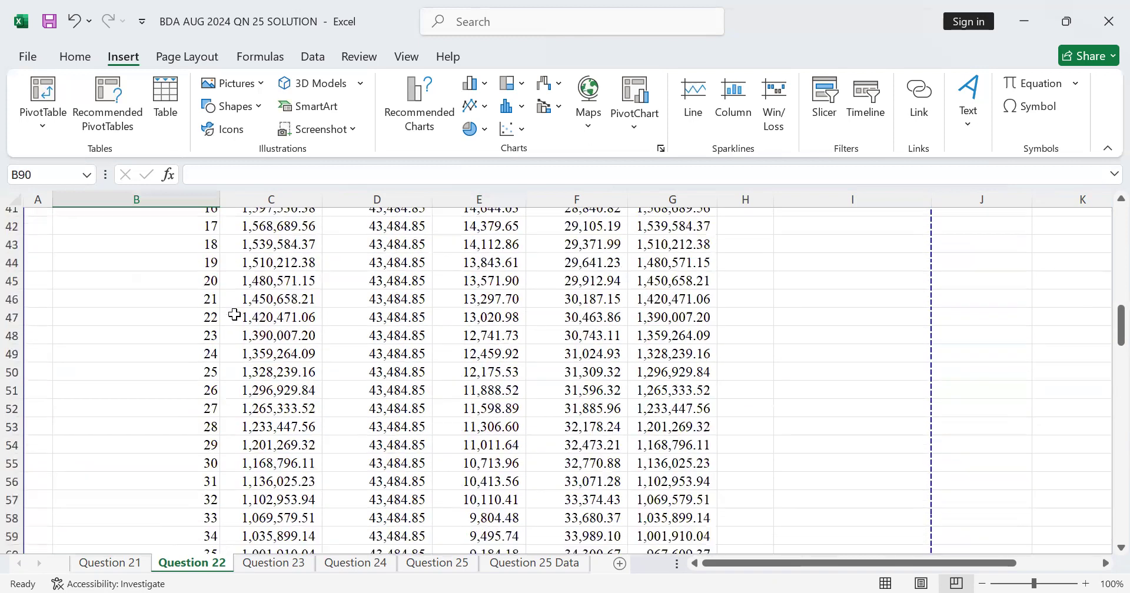
pyautogui.scroll(8, 242, 298)
pyautogui.moveTo(57, 325); pyautogui.dragTo(263, 425)
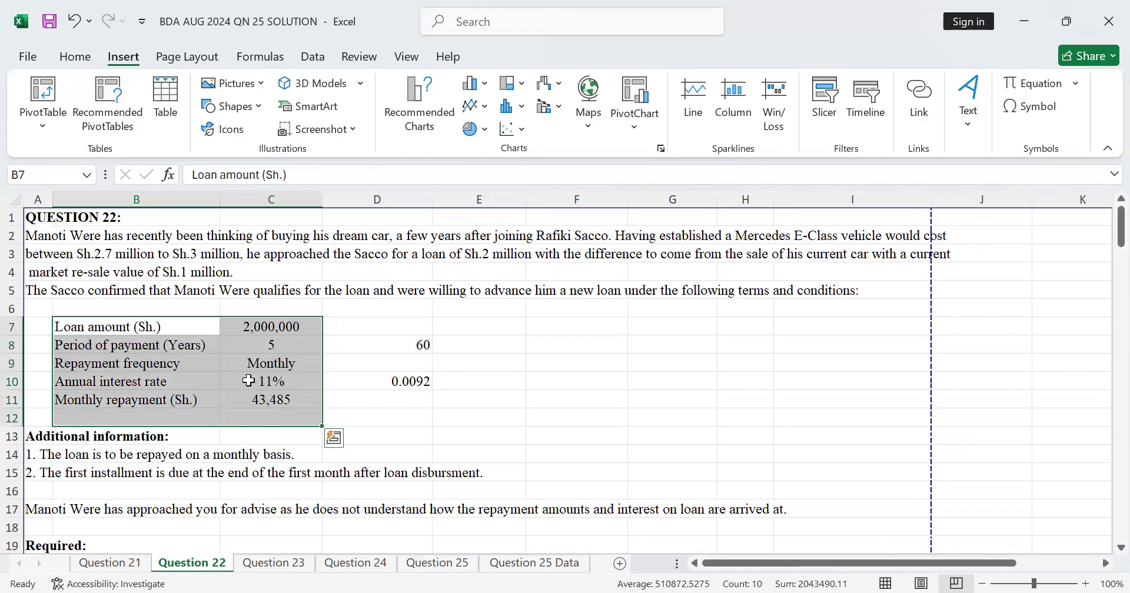
pyautogui.rightClick(305, 340)
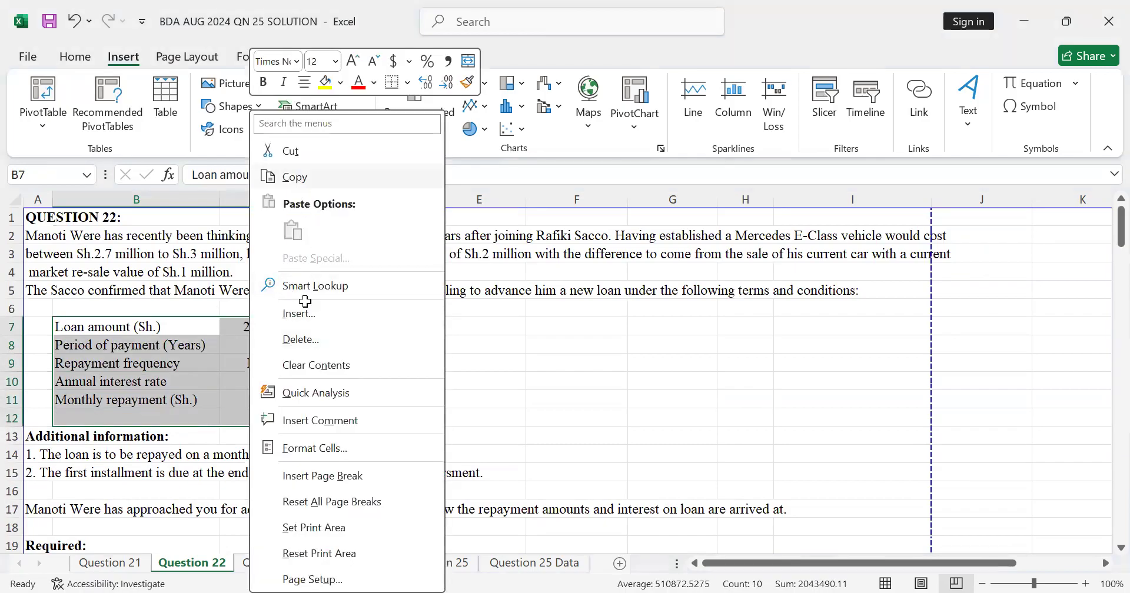
pyautogui.click(294, 176)
# Paste the copied loan terms at H91 beside the details table and auto-fit column H to its labels
pyautogui.scroll(-9, 382, 246)
pyautogui.scroll(5, 381, 246)
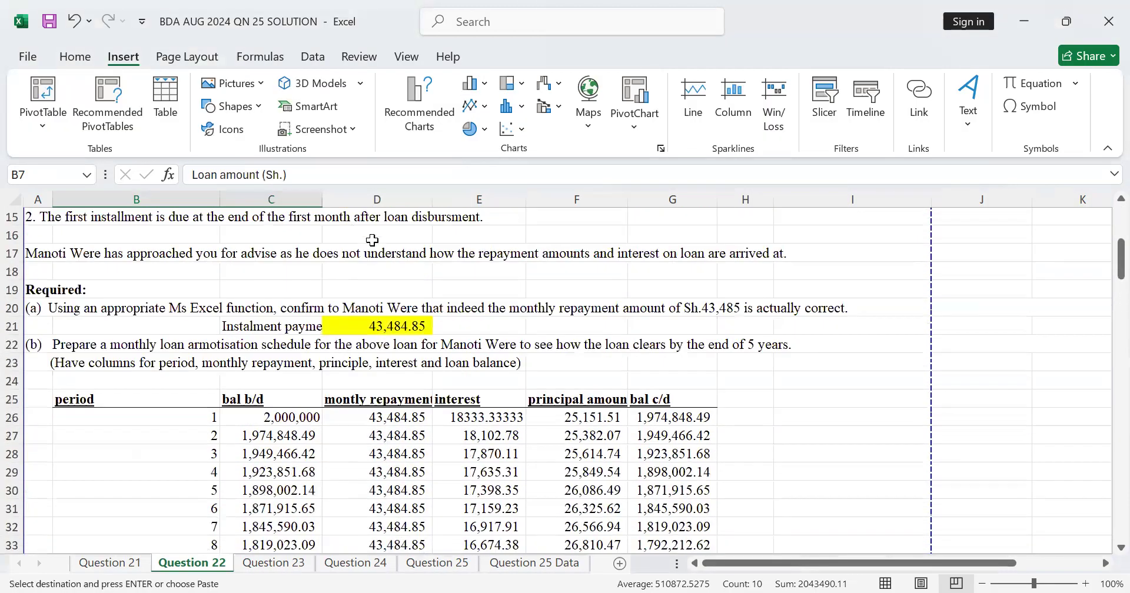
pyautogui.scroll(-18, 381, 246)
pyautogui.scroll(-13, 382, 246)
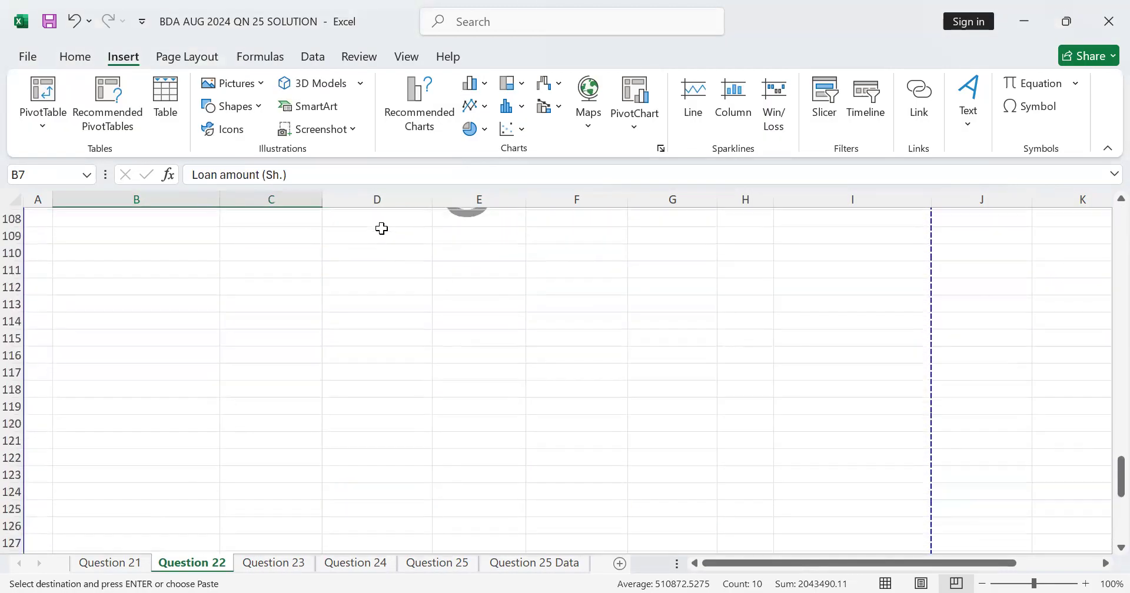
pyautogui.scroll(7, 378, 227)
pyautogui.click(805, 276)
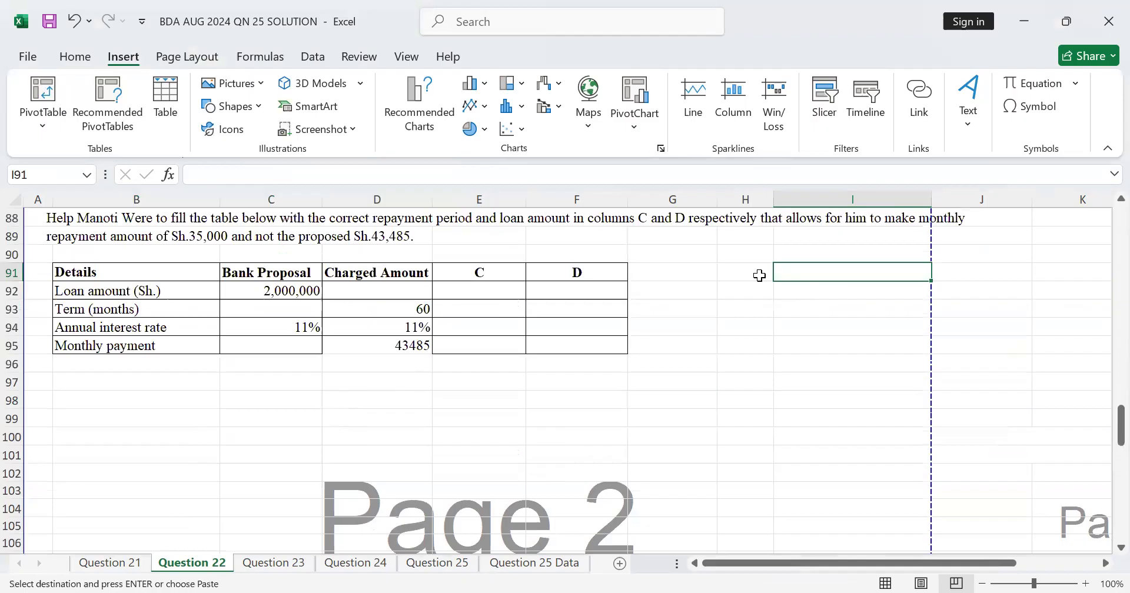
pyautogui.click(755, 273)
pyautogui.hotkey('ctrl', 'v')
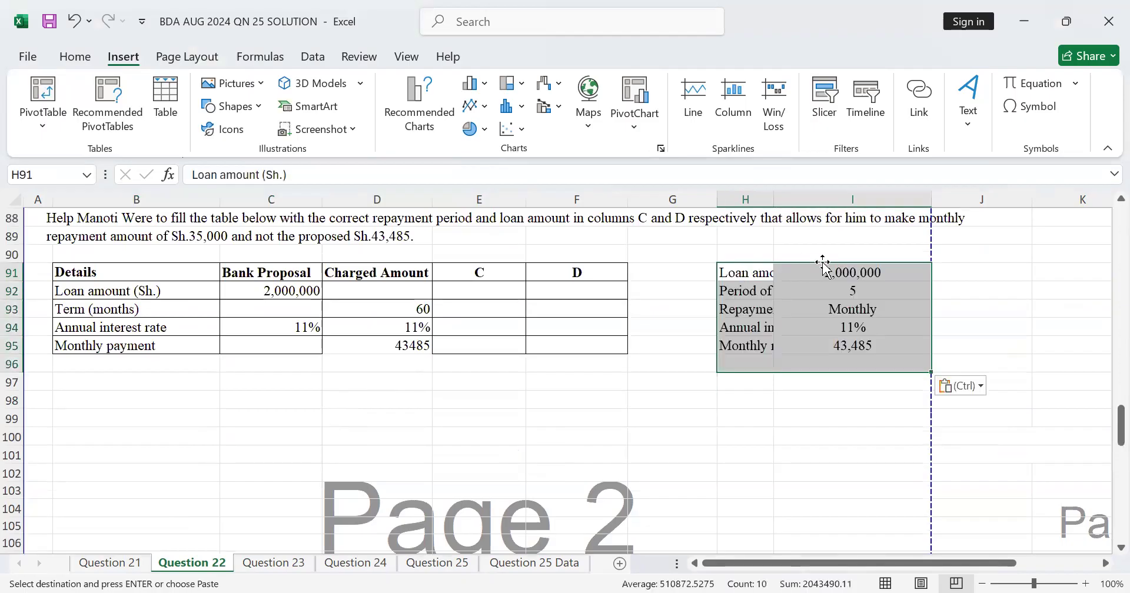
pyautogui.click(758, 268)
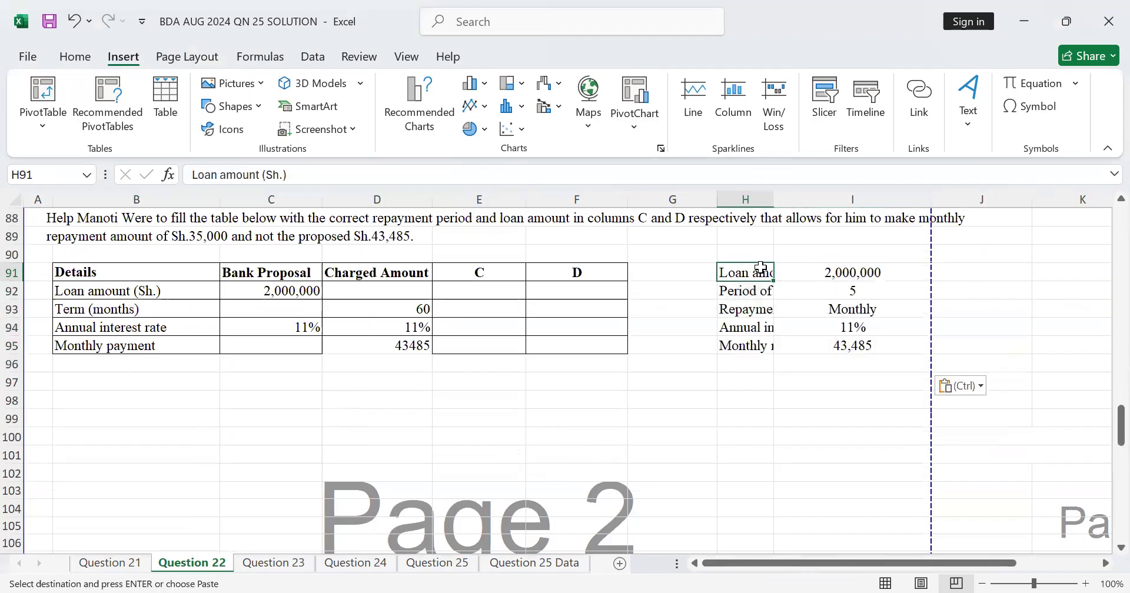
pyautogui.doubleClick(781, 204)
pyautogui.click(895, 285)
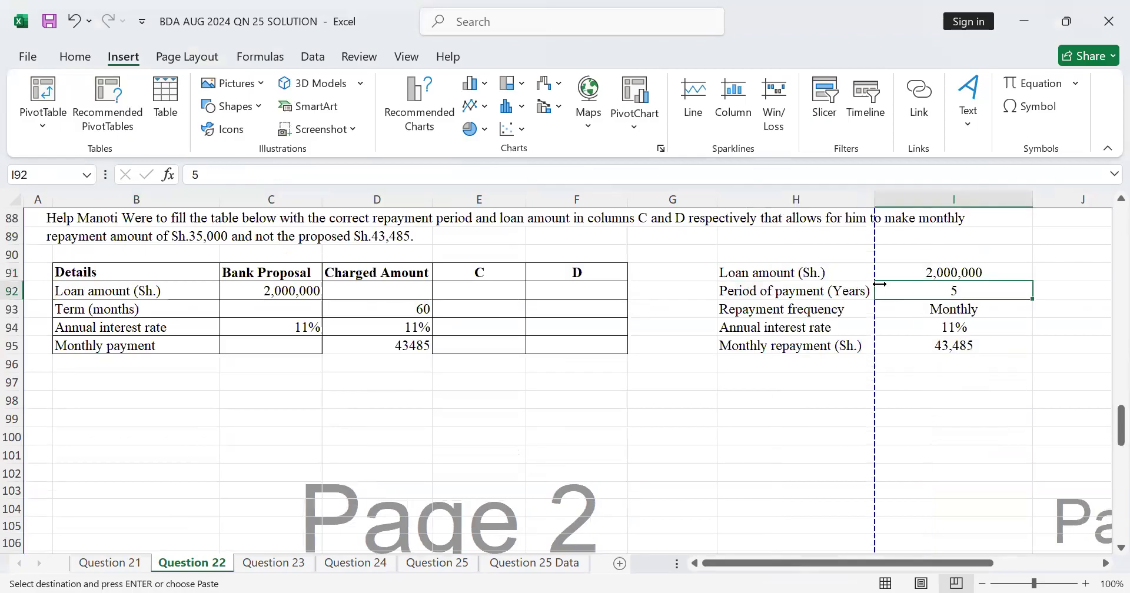
# Replace the repayment frequency label in H93 with "no of periods"
pyautogui.click(795, 307)
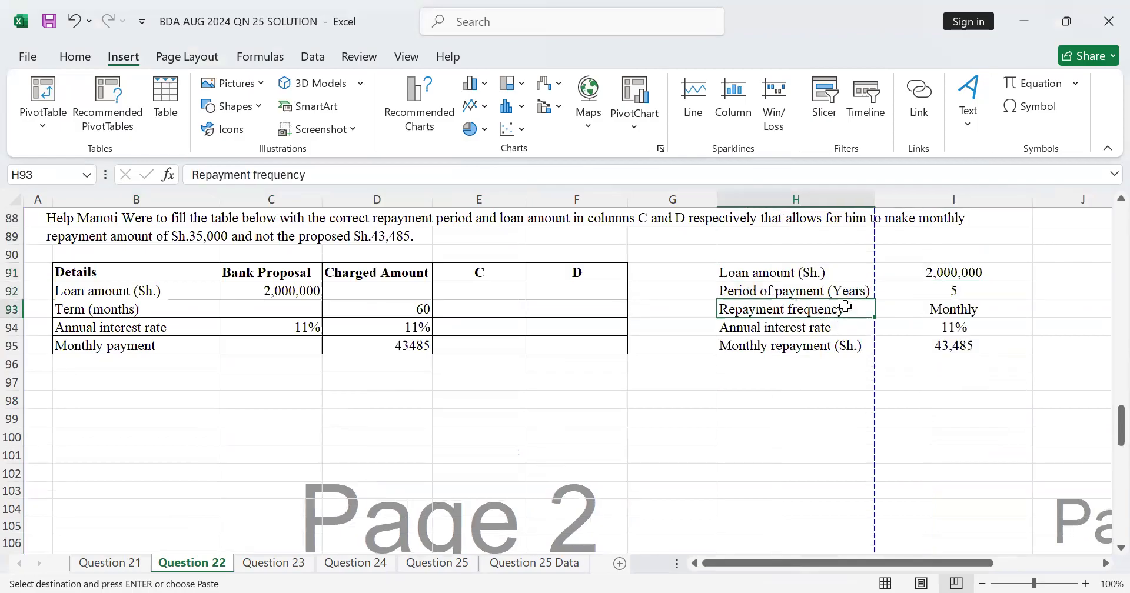
pyautogui.press('BackSpace')
pyautogui.write('no of per')
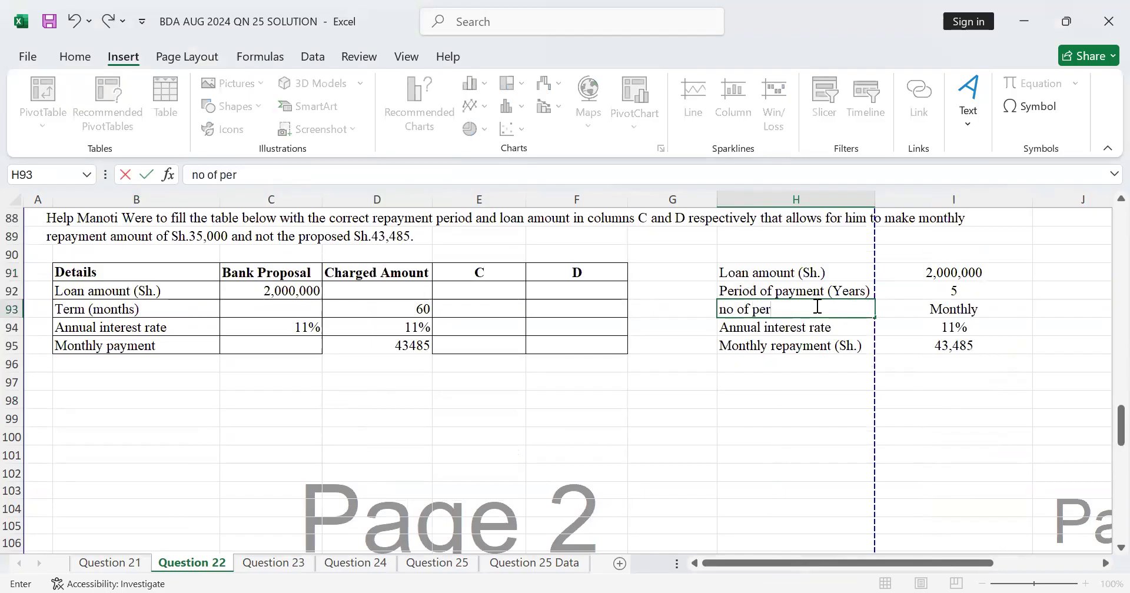
pyautogui.write('iods')
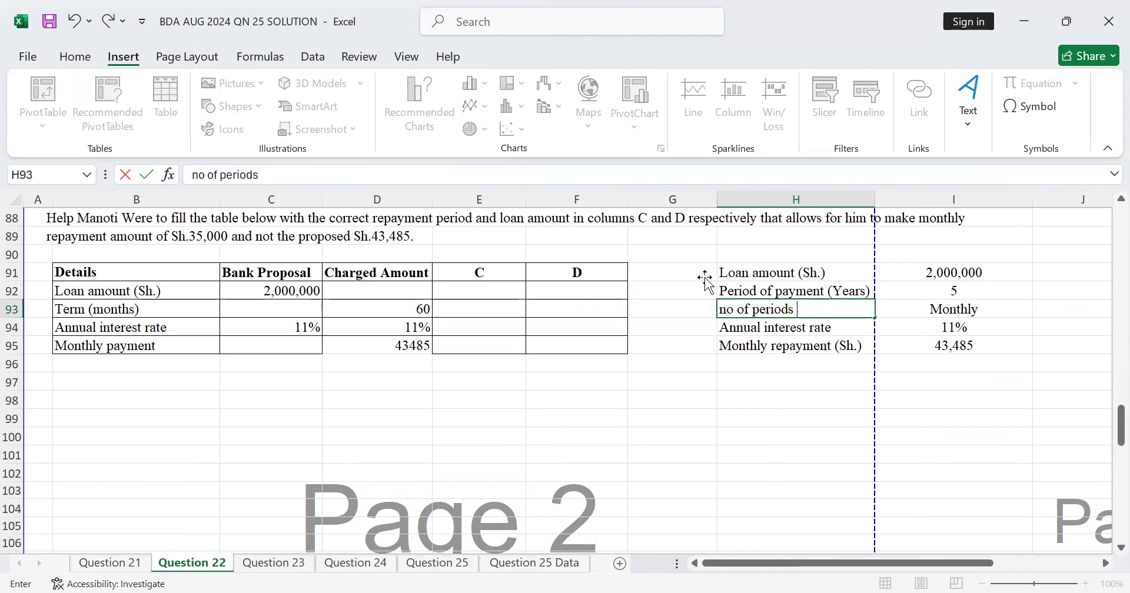
pyautogui.click(944, 338)
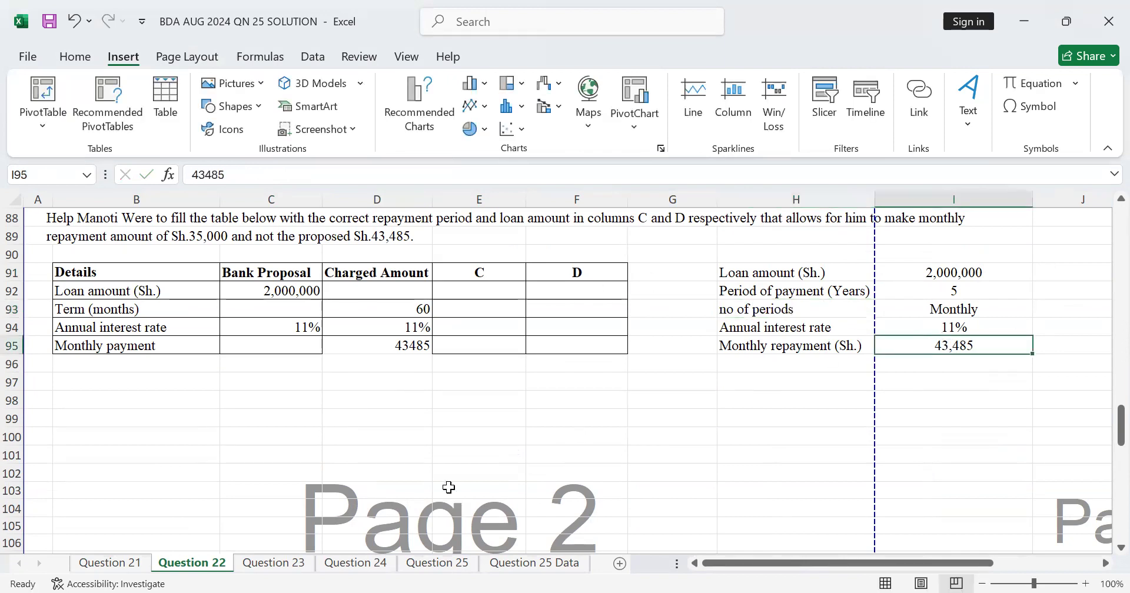
# Replace the monthly repayment label in H95 with "montly rate"
pyautogui.click(767, 342)
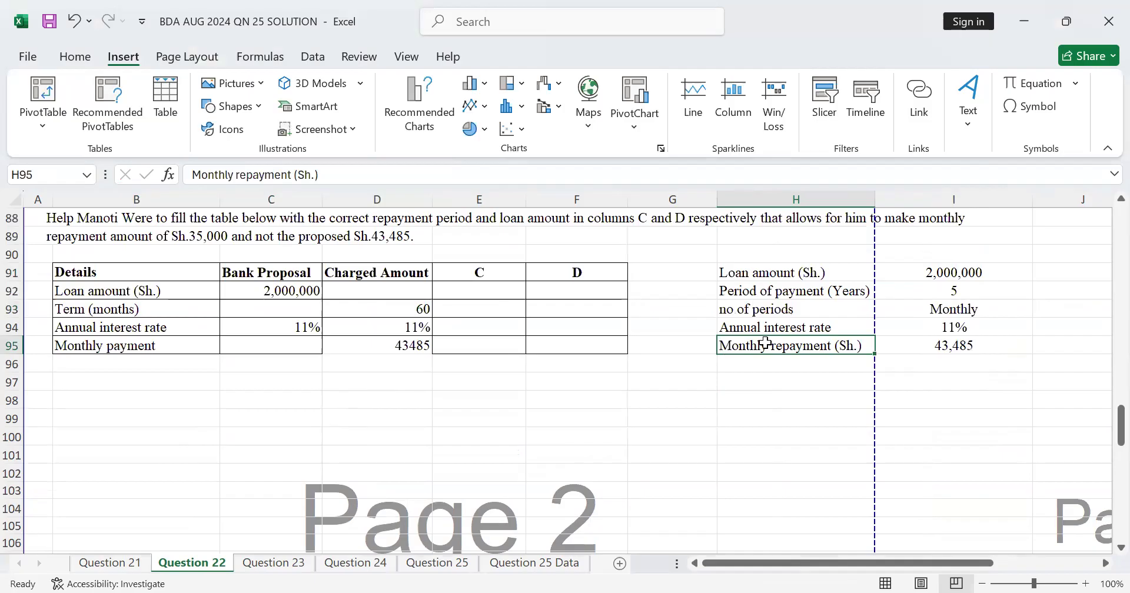
pyautogui.write('montly')
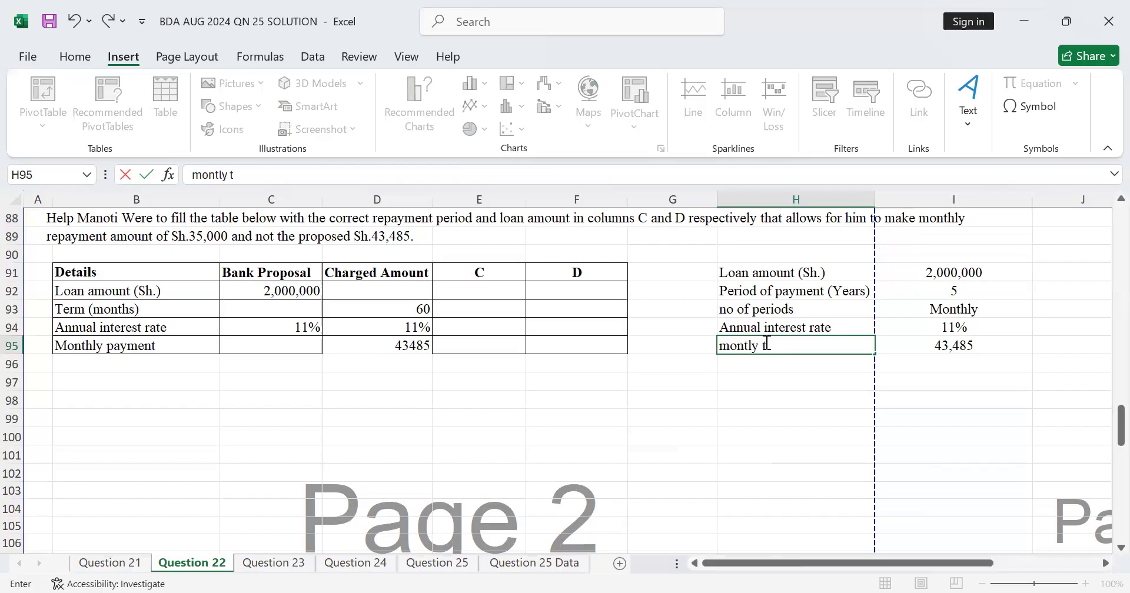
pyautogui.write(' rate')
# Calculate the monthly rate in I95 with the formula =I94/12
pyautogui.click(922, 346)
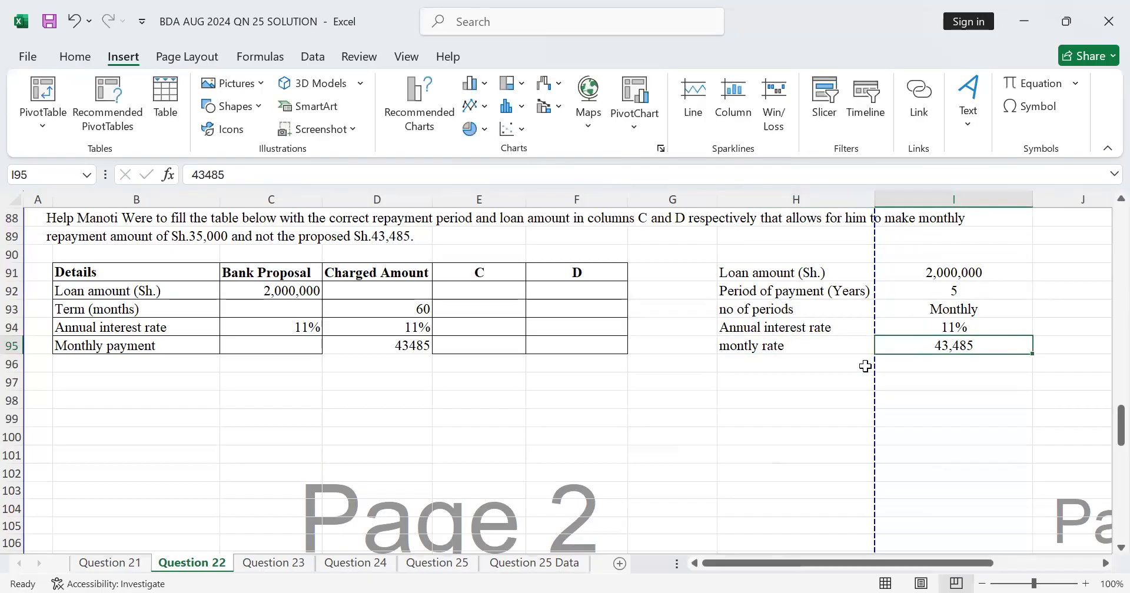
pyautogui.write('=')
pyautogui.click(950, 327)
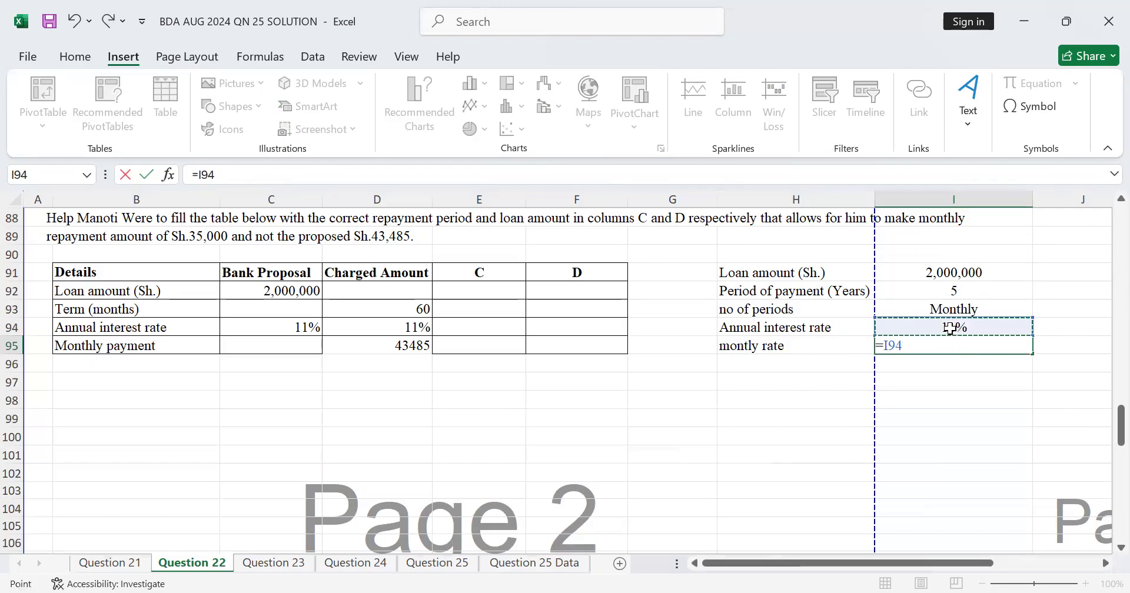
pyautogui.write('/12')
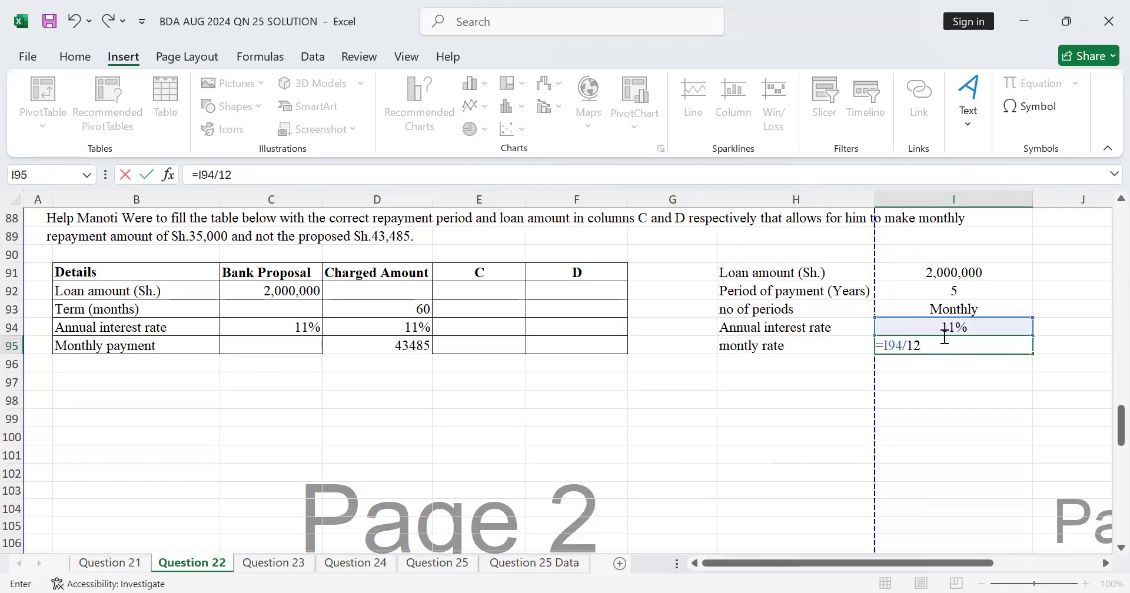
pyautogui.press('Return')
# Show the monthly rate in I95 with four decimal places
pyautogui.click(957, 344)
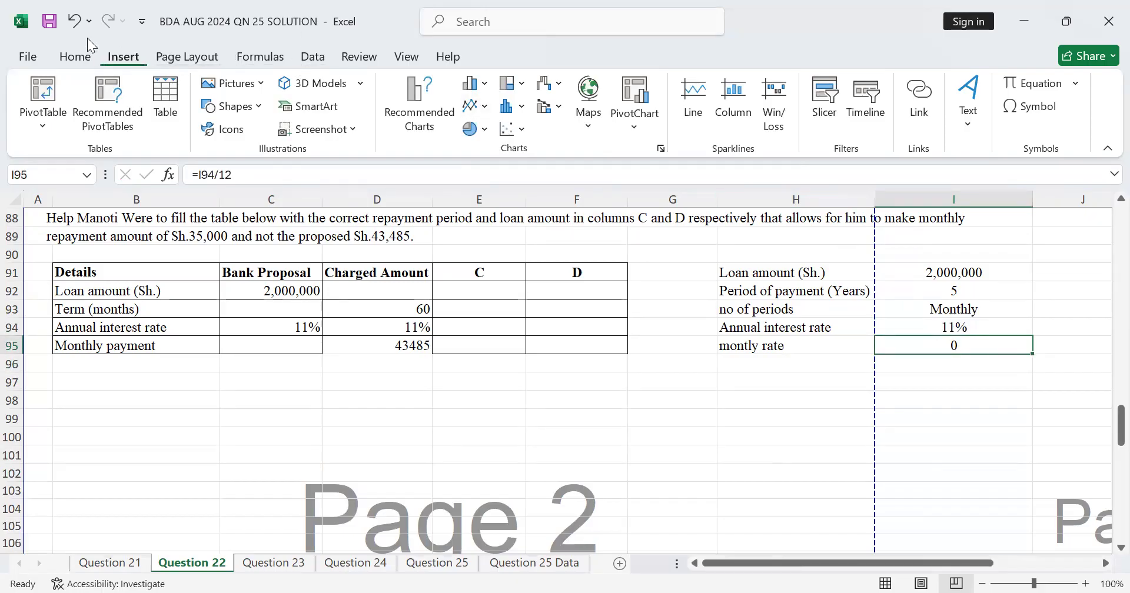
pyautogui.click(75, 57)
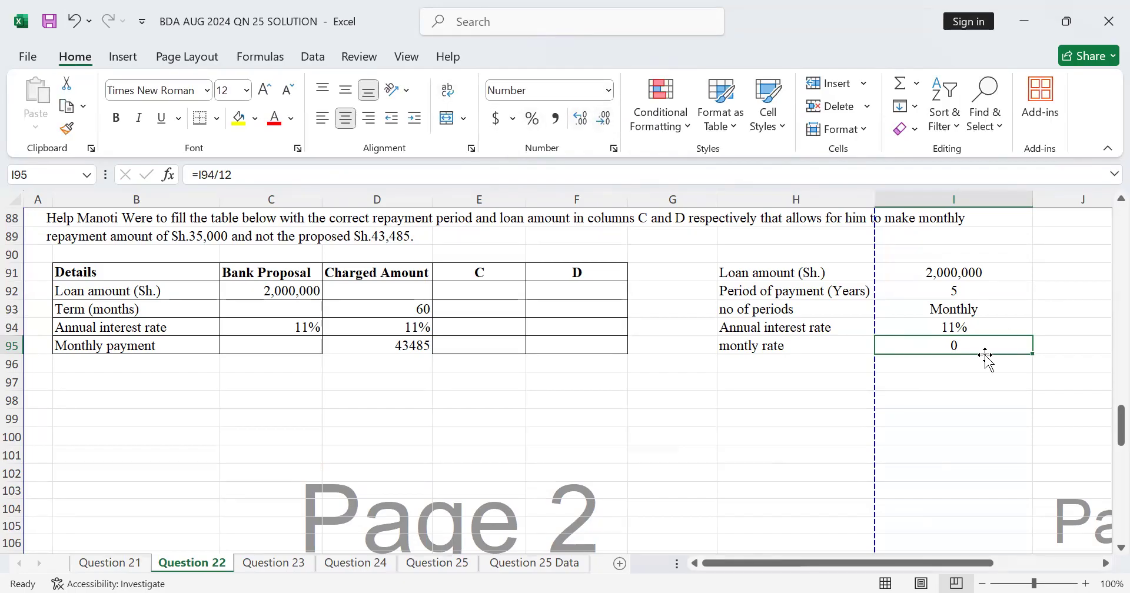
pyautogui.doubleClick(941, 348)
pyautogui.click(904, 346)
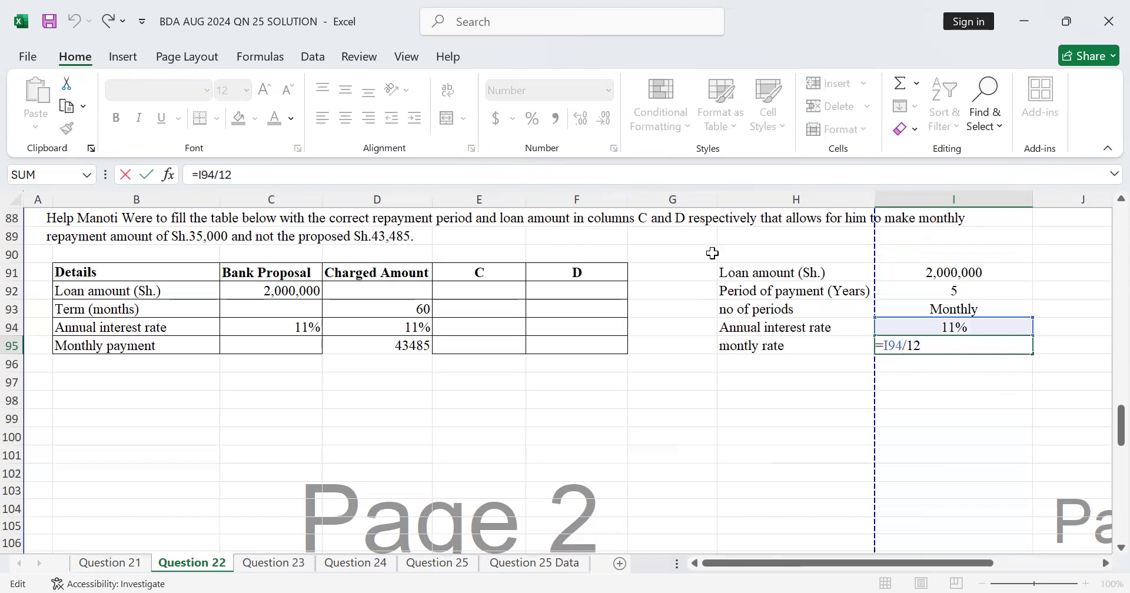
pyautogui.press('Return')
pyautogui.click(986, 343)
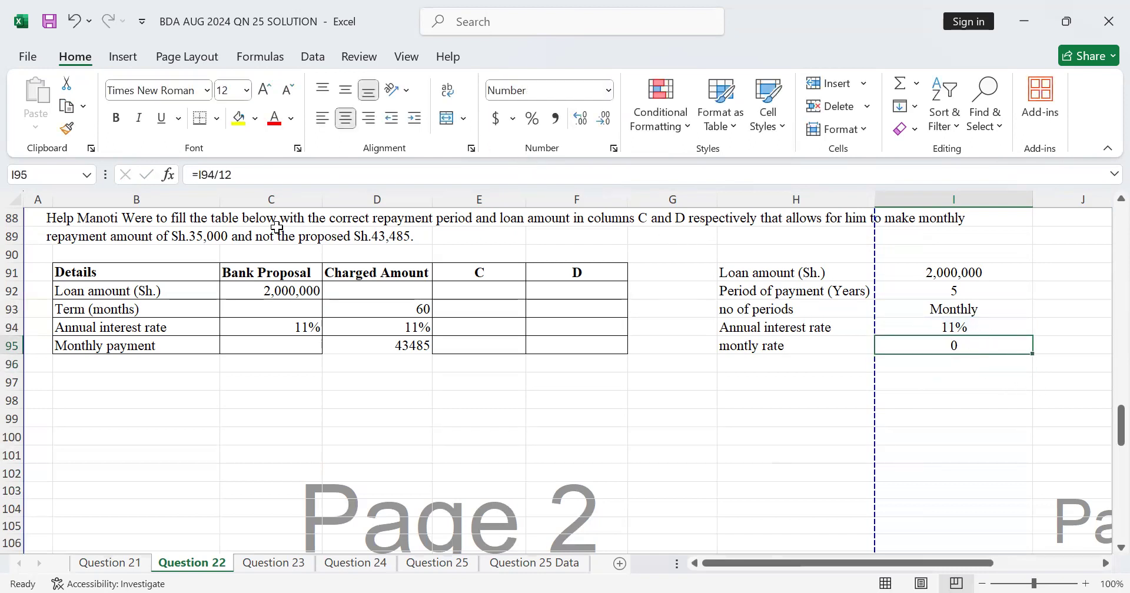
pyautogui.click(589, 119)
pyautogui.click(590, 119)
pyautogui.click(590, 119)
pyautogui.click(590, 119)
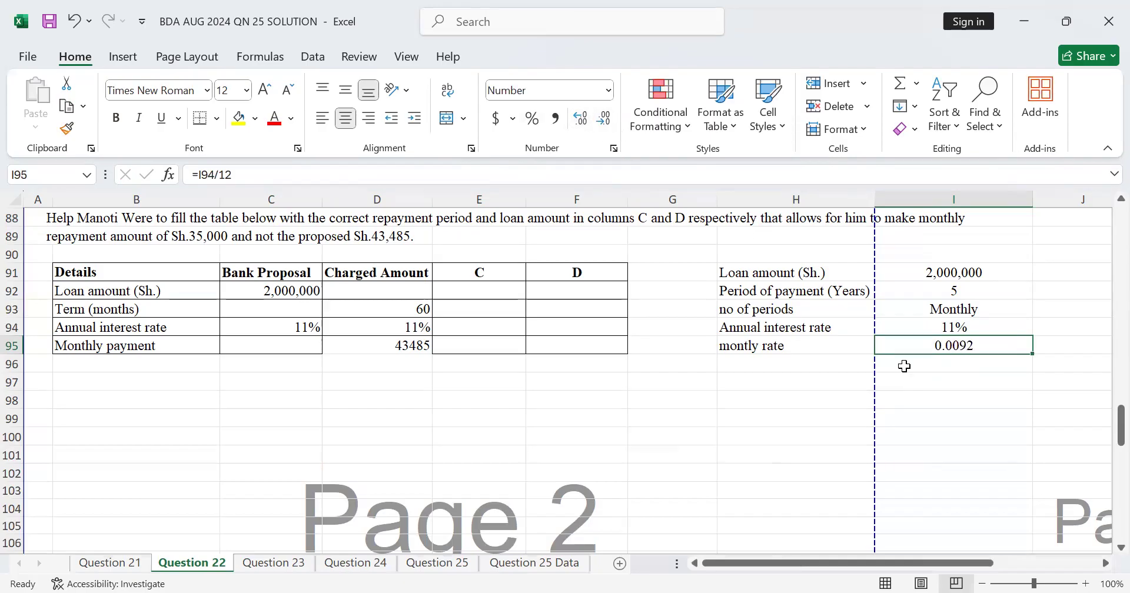
# Add the label "montly repayment" in H96, below the monthly rate label
pyautogui.click(903, 363)
pyautogui.click(750, 360)
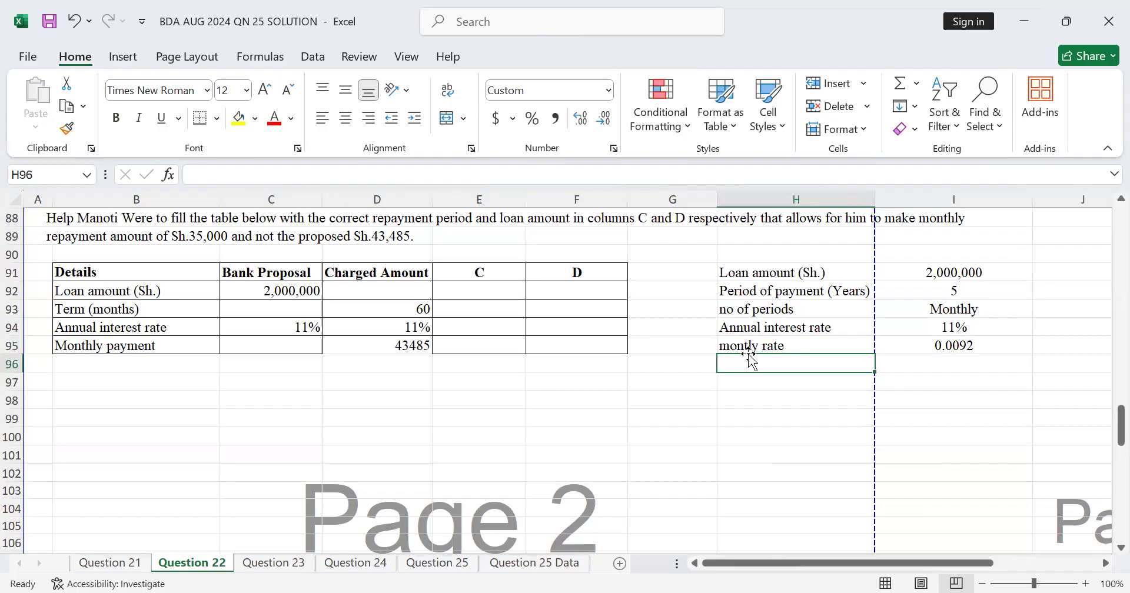
pyautogui.write('m')
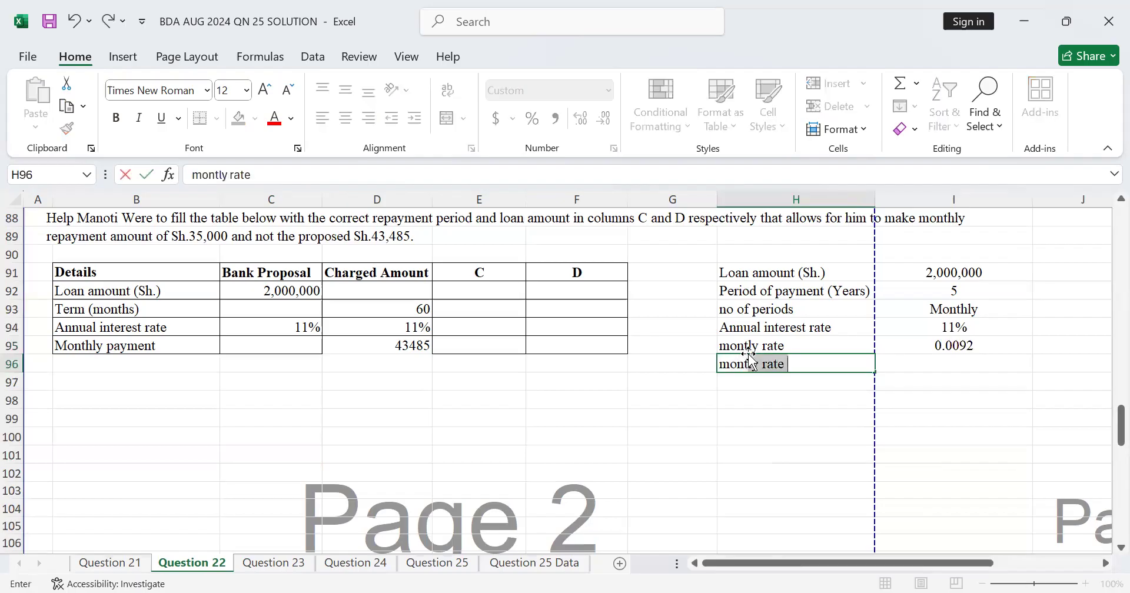
pyautogui.write('ontly re')
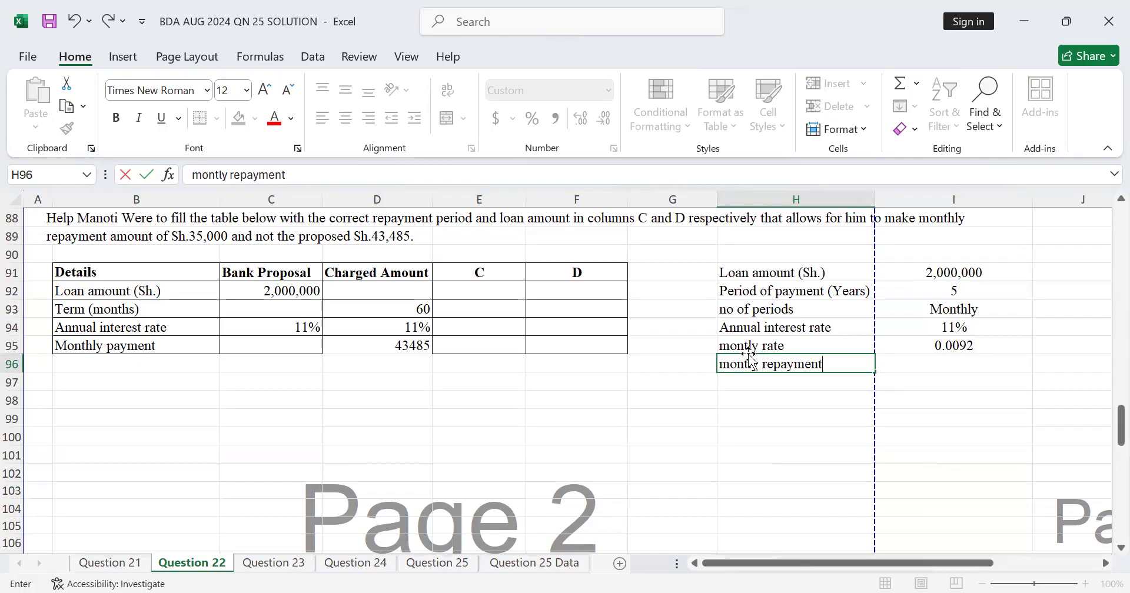
pyautogui.write('payment')
pyautogui.click(945, 360)
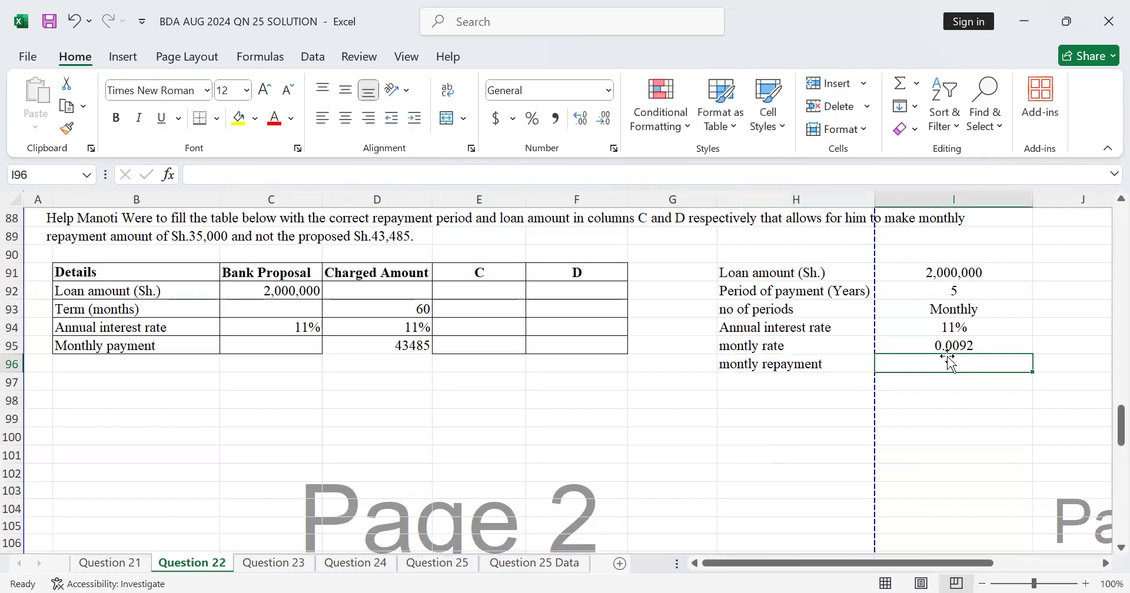
pyautogui.write('=')
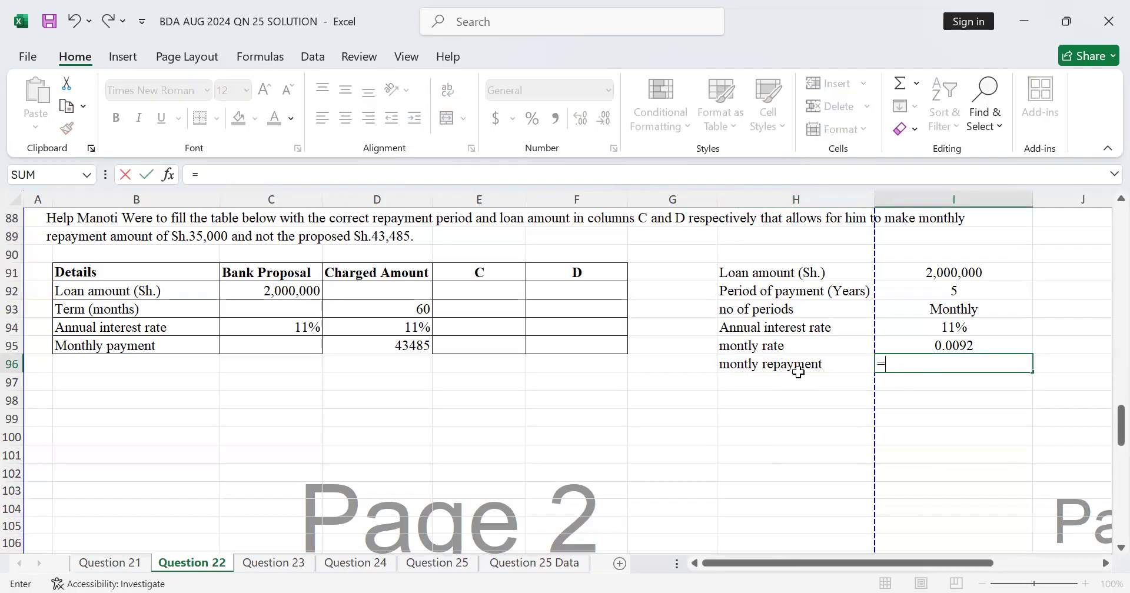
pyautogui.write('pm')
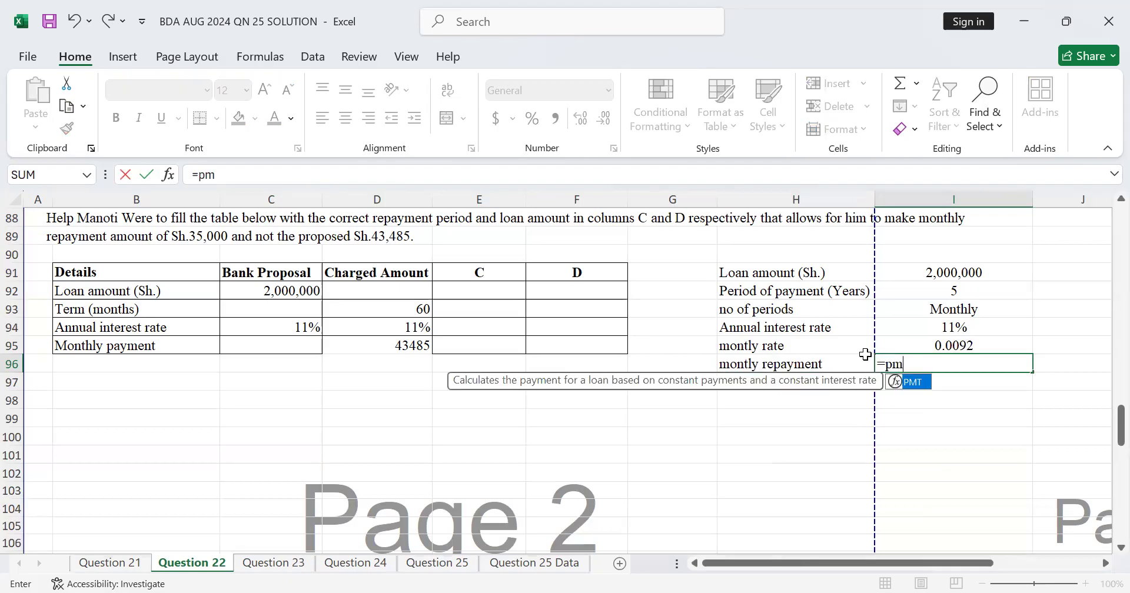
pyautogui.press('BackSpace')
pyautogui.press('BackSpace')
pyautogui.press('BackSpace')
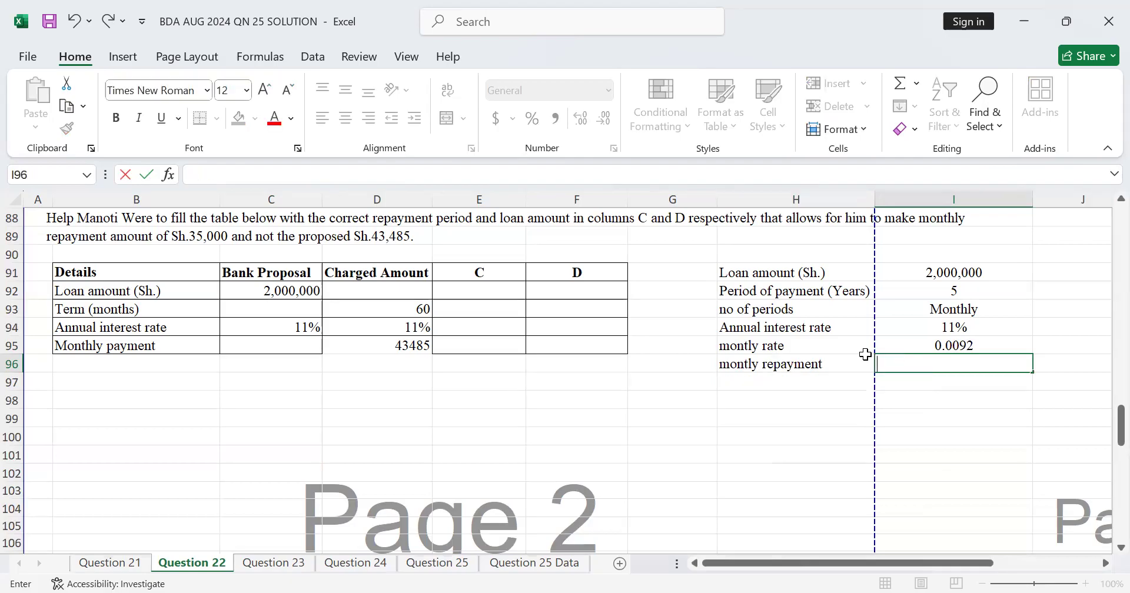
pyautogui.write('=-')
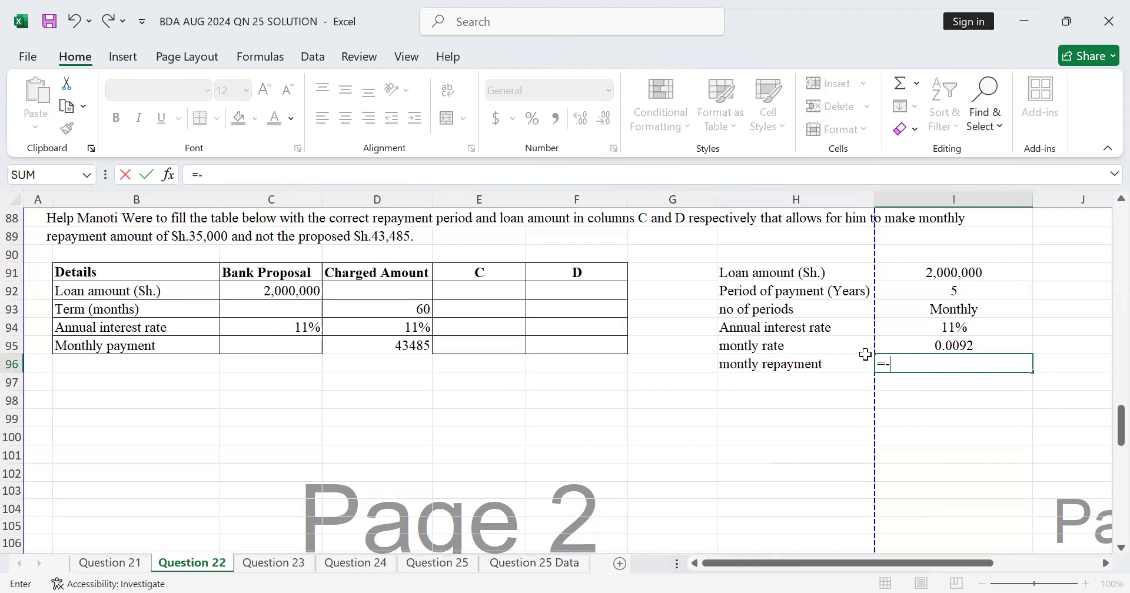
pyautogui.write('pmt')
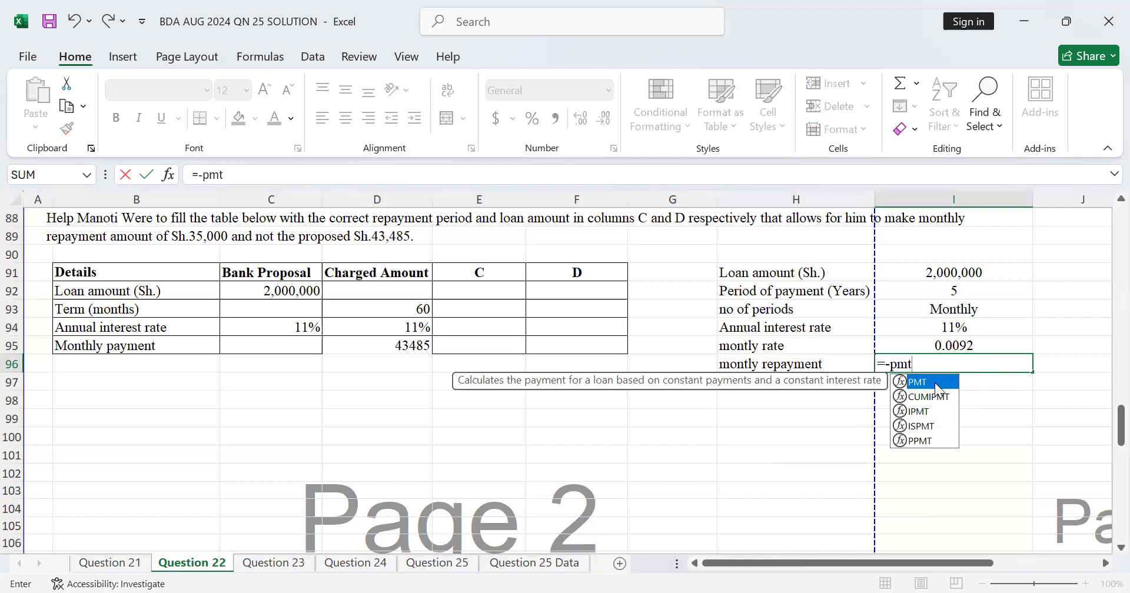
pyautogui.doubleClick(936, 382)
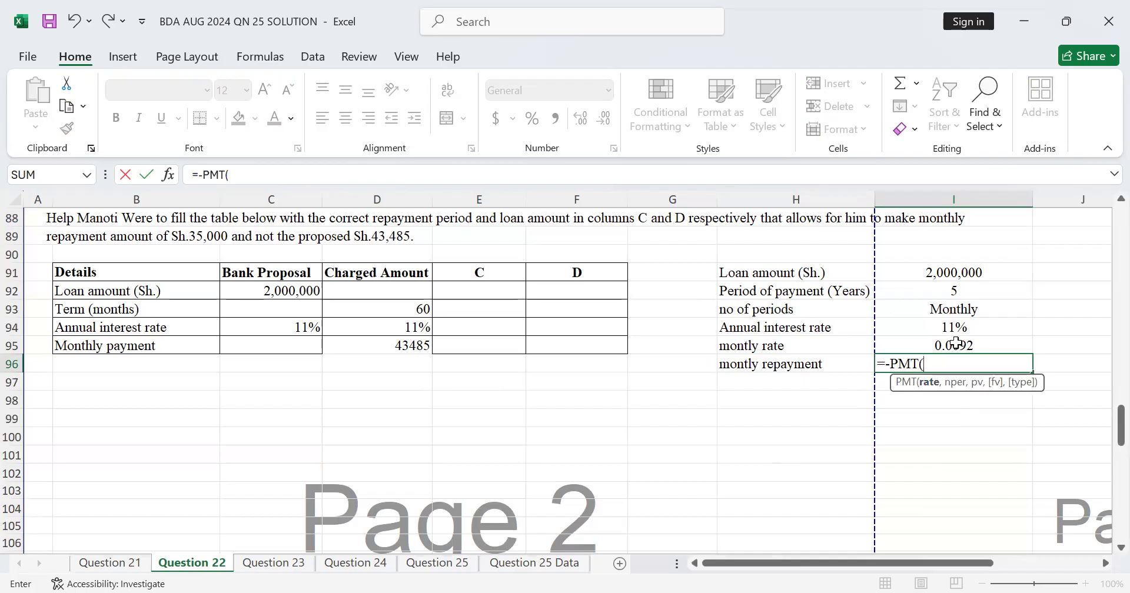
pyautogui.click(955, 347)
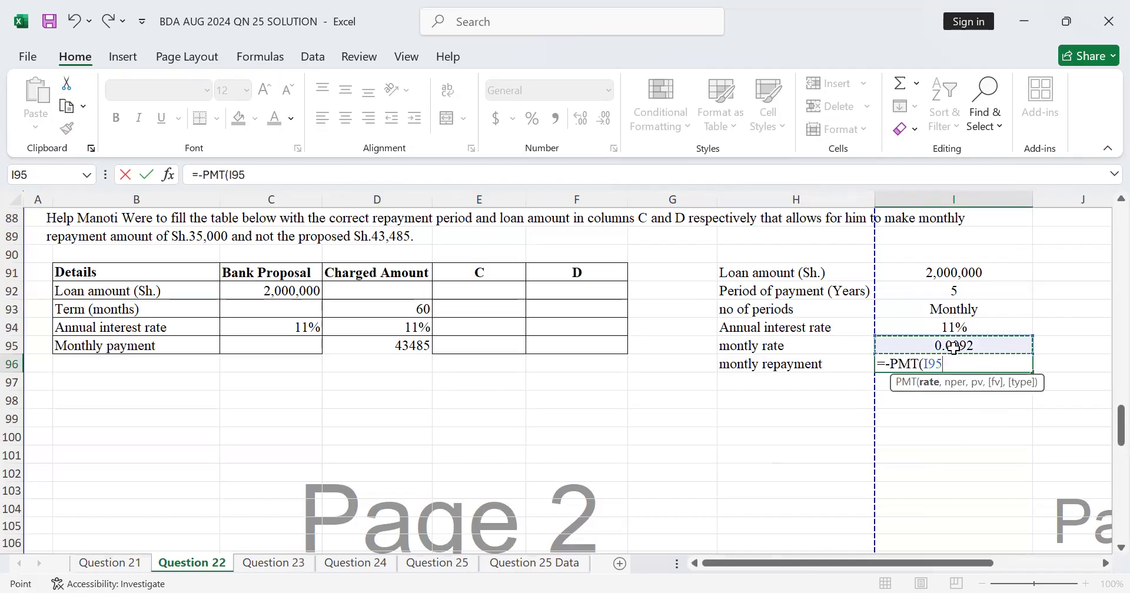
pyautogui.write(',')
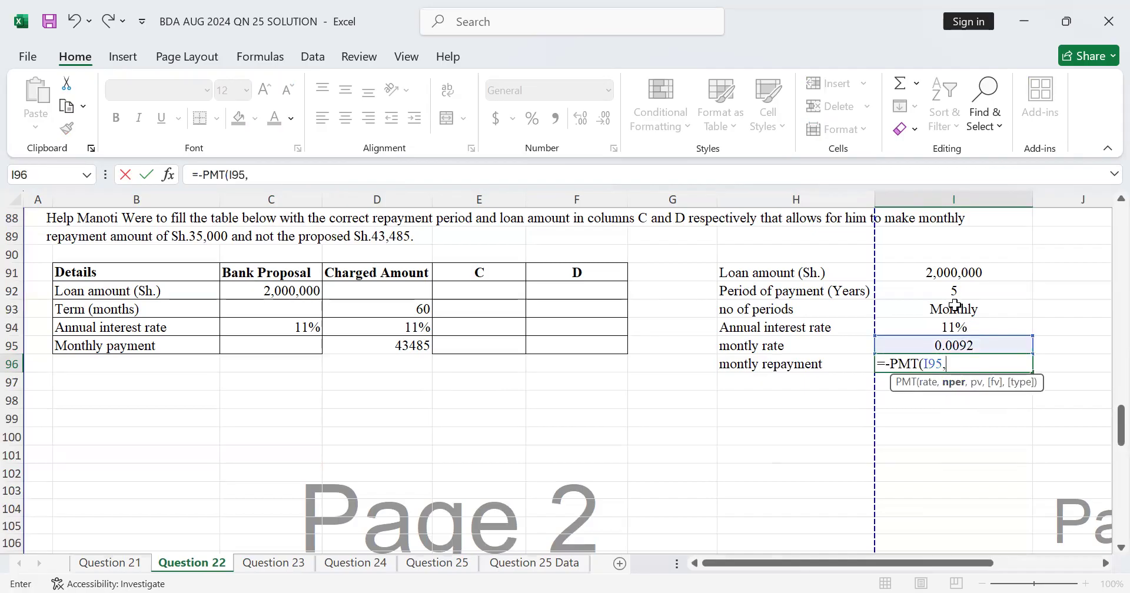
pyautogui.click(948, 309)
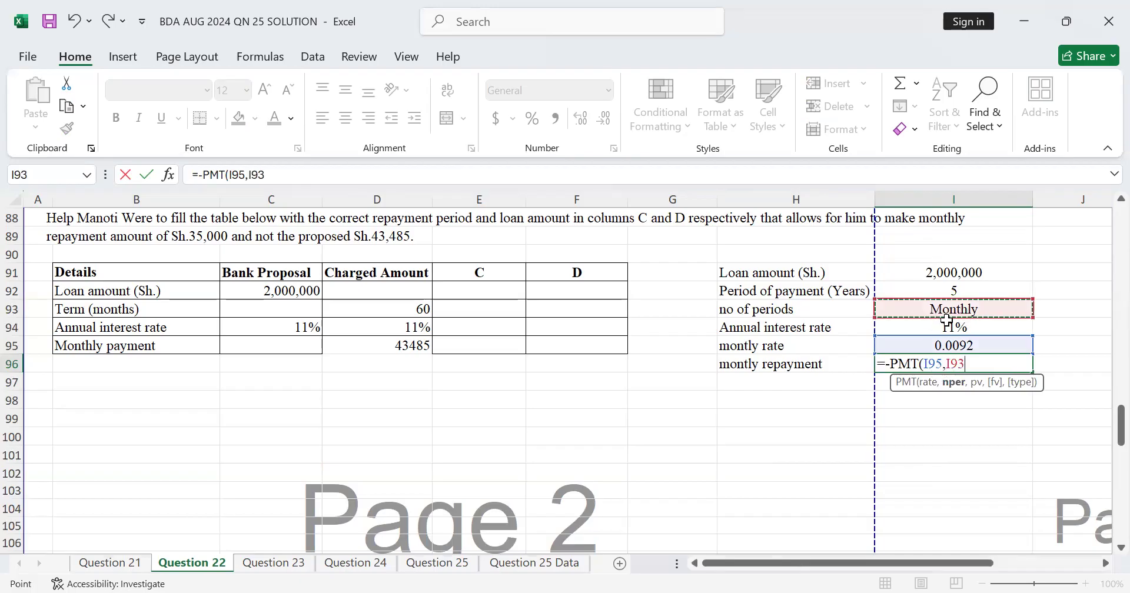
pyautogui.press('BackSpace')
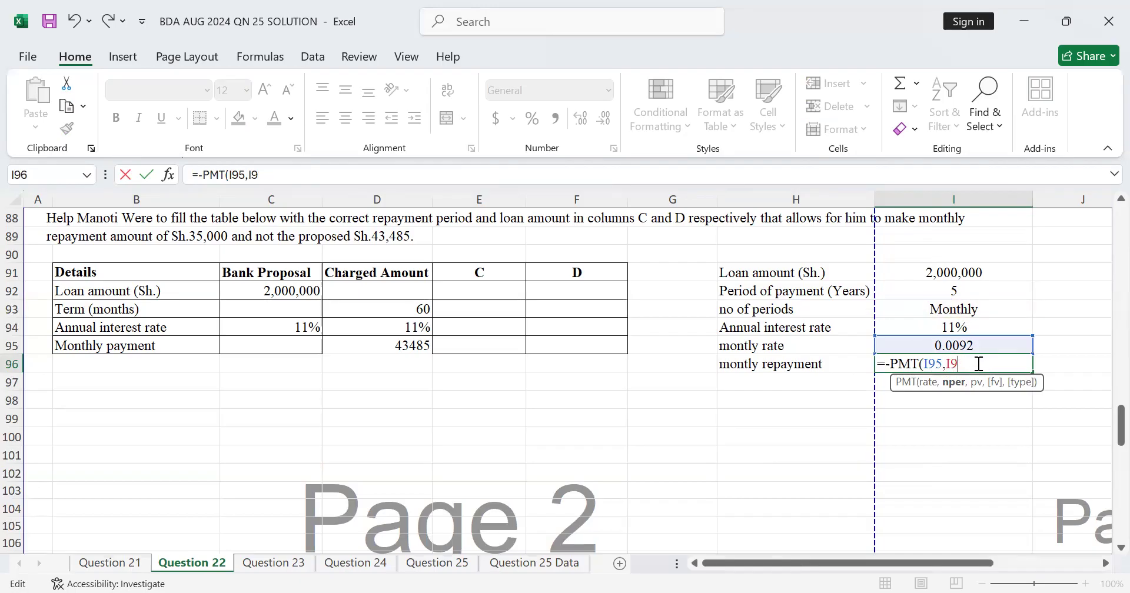
pyautogui.press('Escape')
# Calculate the number of periods in I93 with the formula =I92*12
pyautogui.click(946, 323)
pyautogui.click(974, 308)
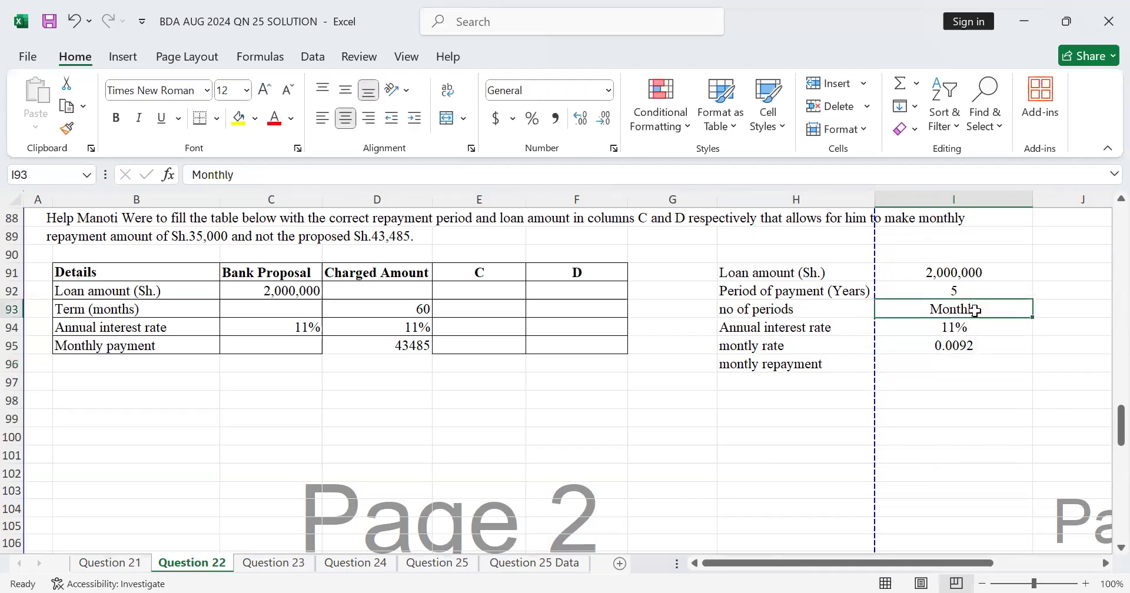
pyautogui.write('60')
pyautogui.press('BackSpace')
pyautogui.press('BackSpace')
pyautogui.write('=')
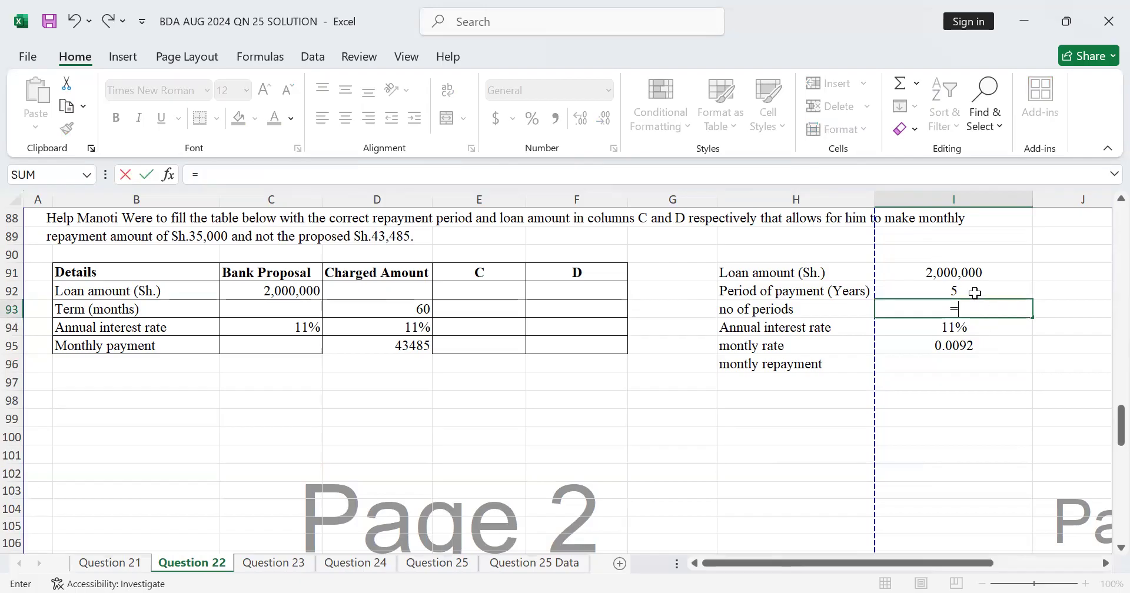
pyautogui.click(975, 291)
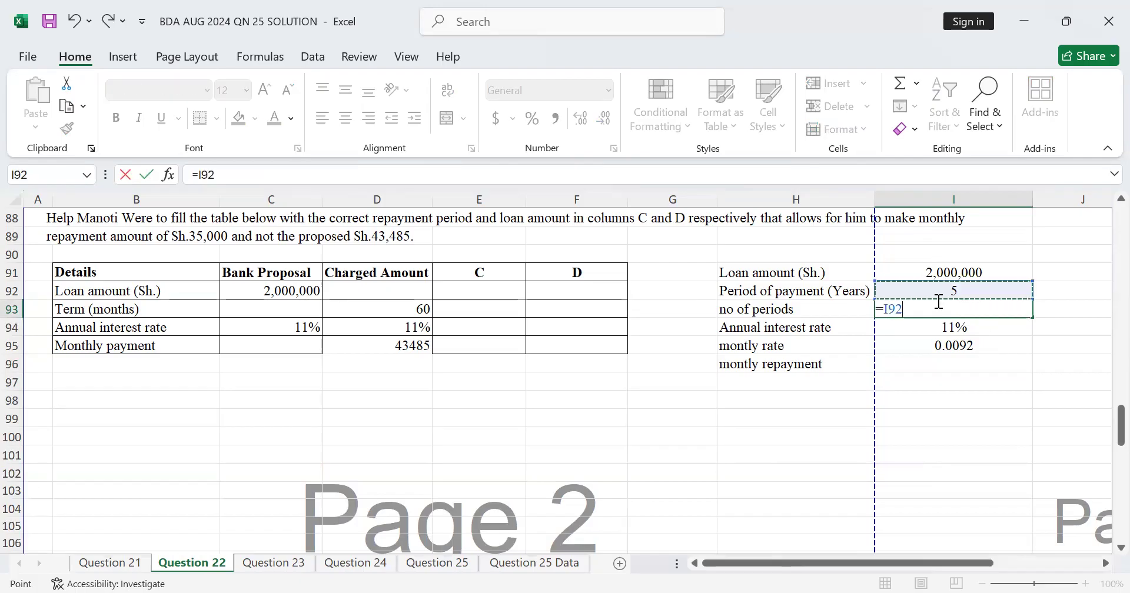
pyautogui.write('*12')
pyautogui.press('Return')
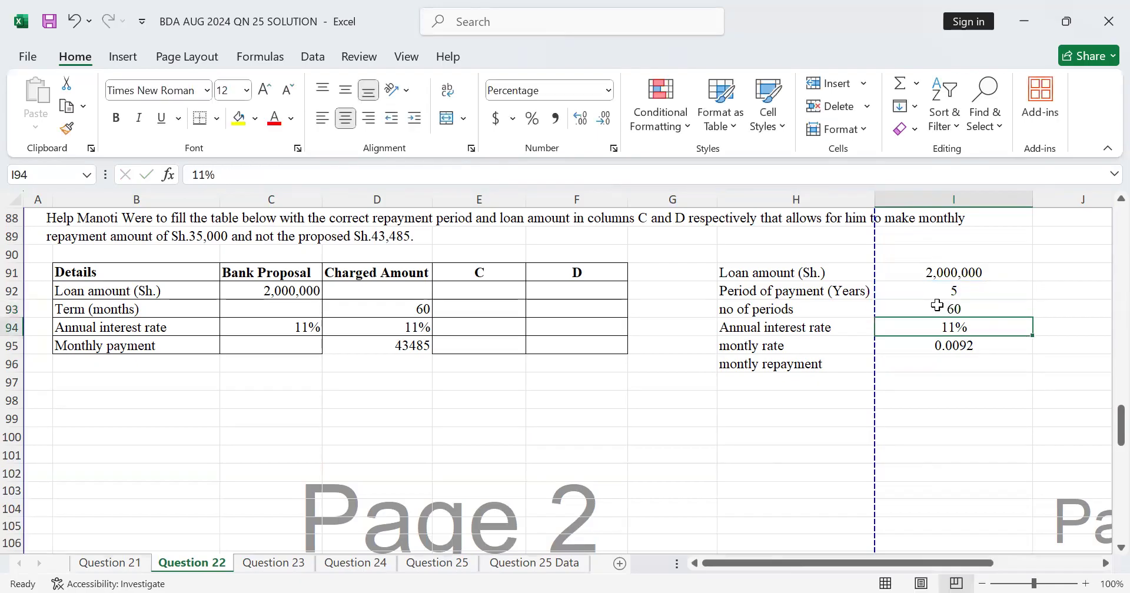
# Calculate the monthly repayment in I96 with the formula =-PMT(I95,I93,I91)
pyautogui.click(941, 361)
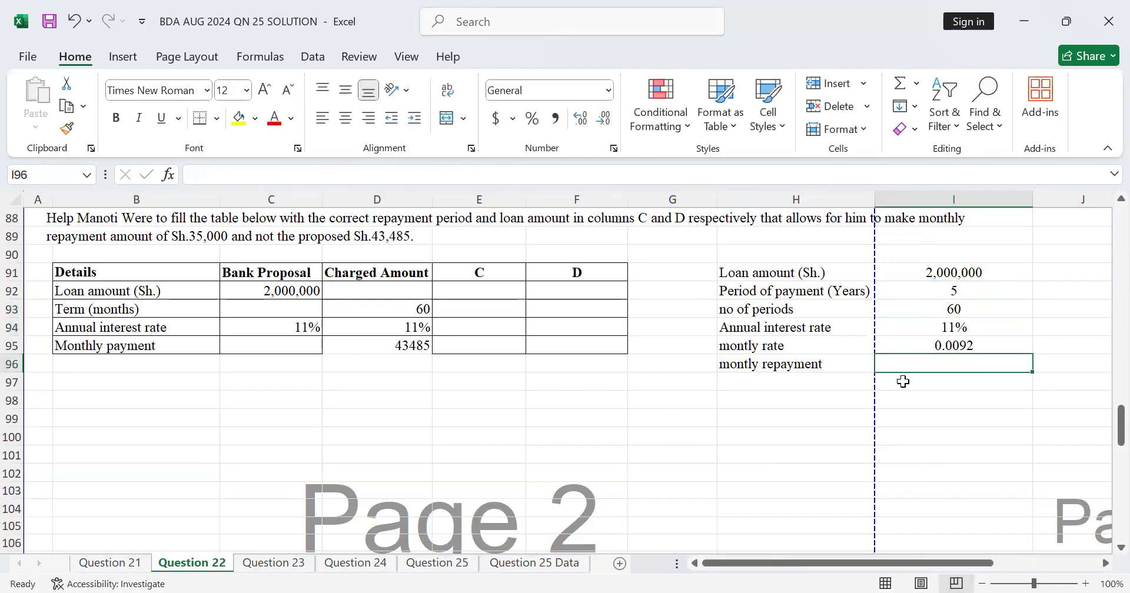
pyautogui.write('=')
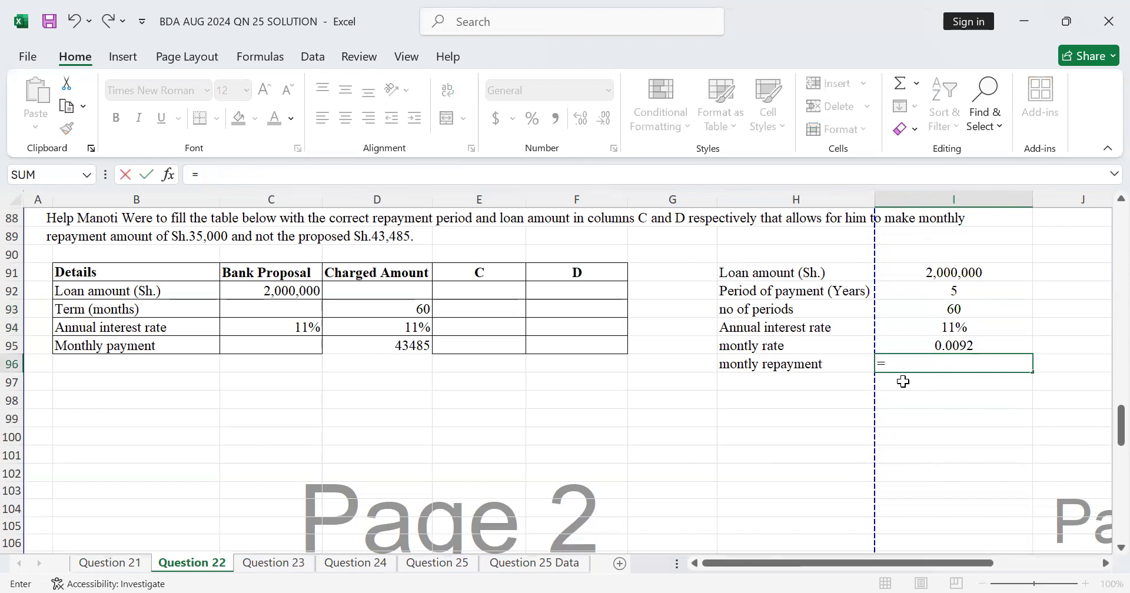
pyautogui.write('=')
pyautogui.write('pmyt')
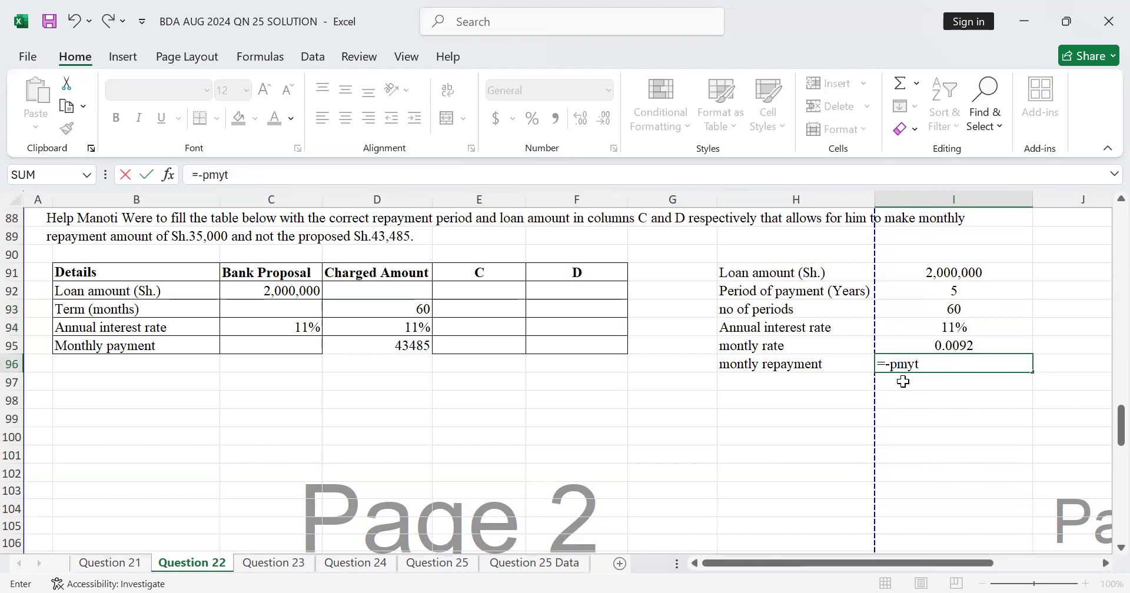
pyautogui.press('BackSpace')
pyautogui.press('BackSpace')
pyautogui.write('t')
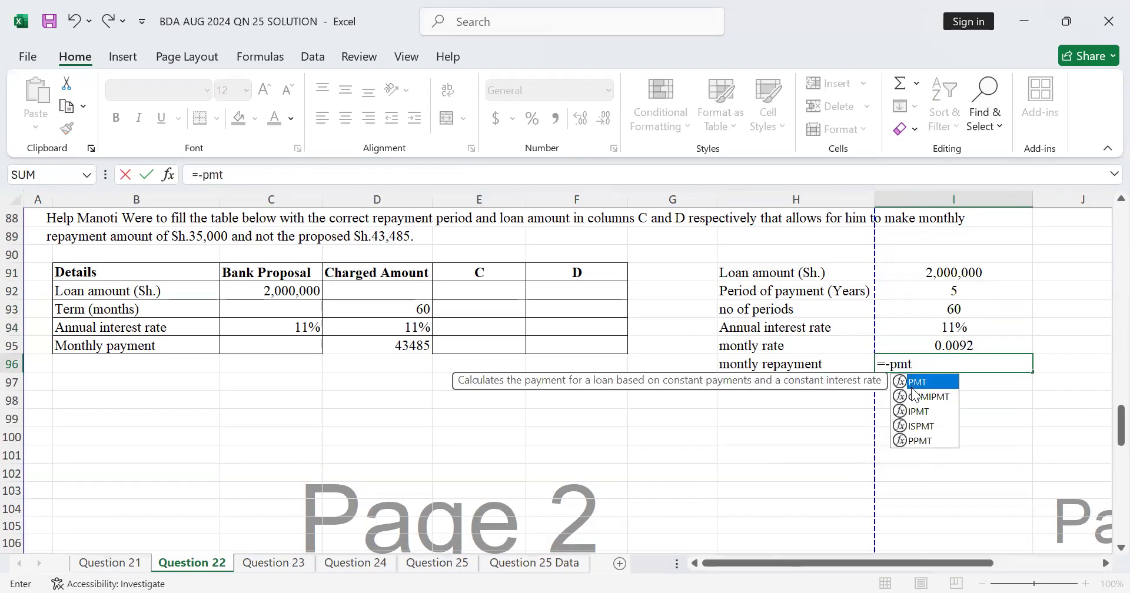
pyautogui.press('Tab')
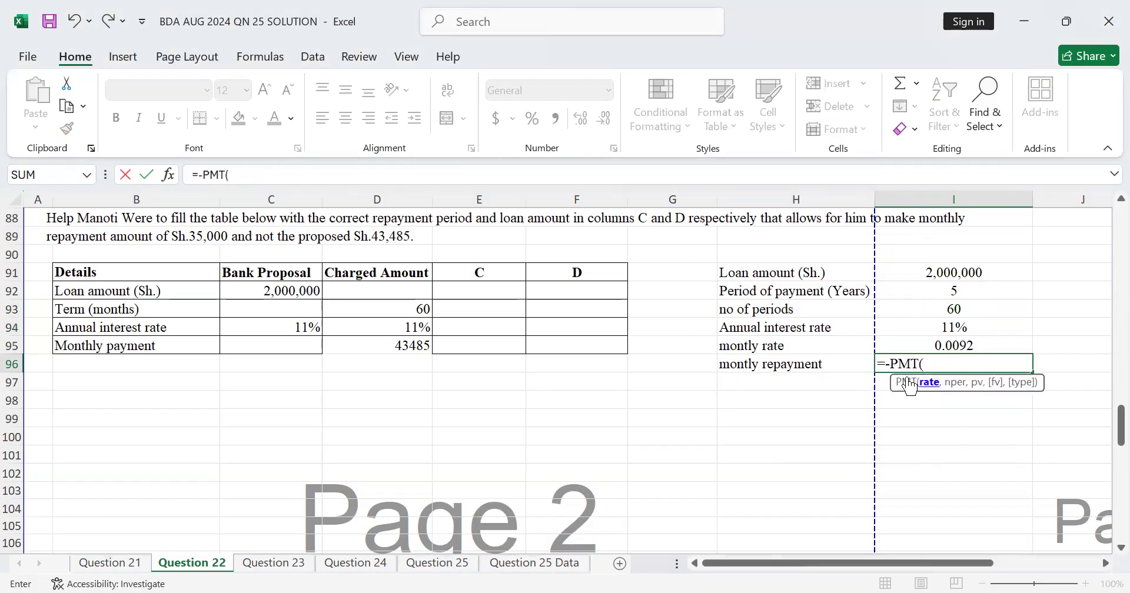
pyautogui.click(954, 340)
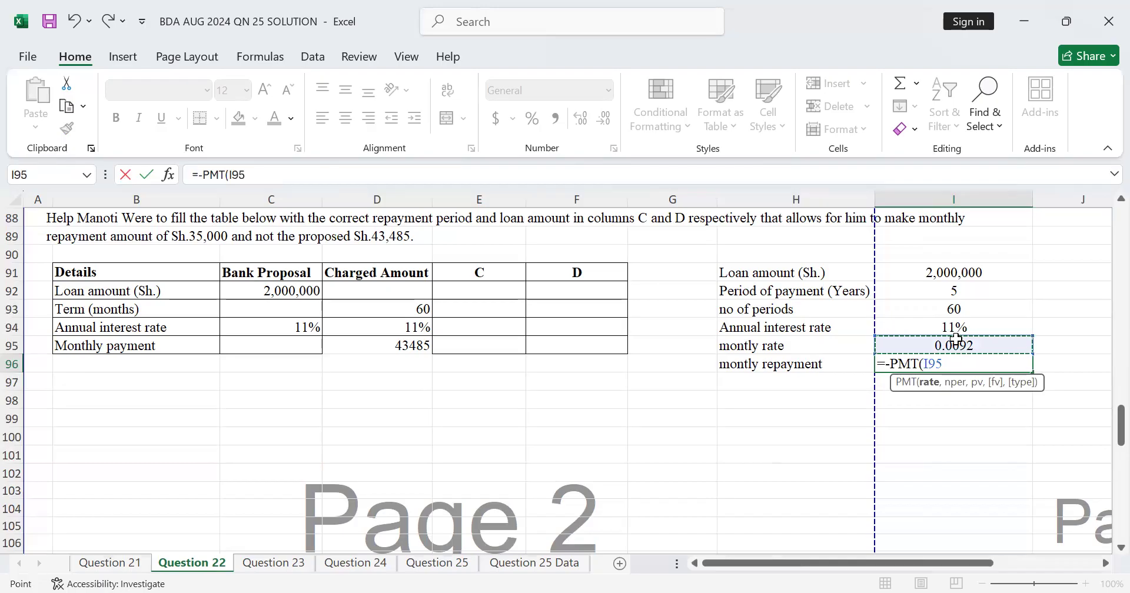
pyautogui.write(',')
pyautogui.click(961, 310)
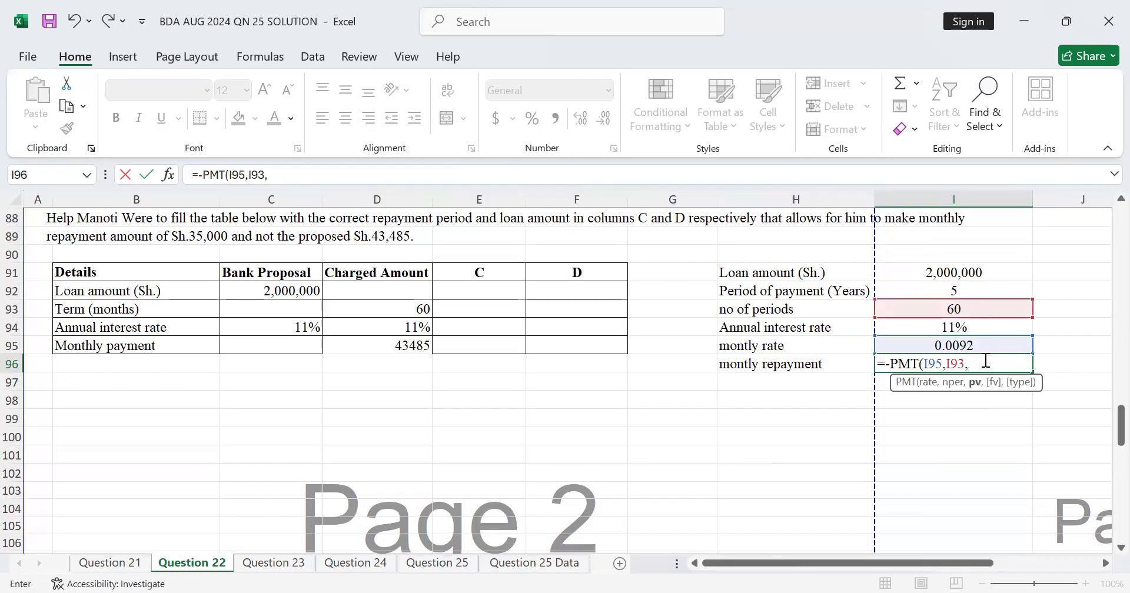
pyautogui.click(975, 274)
pyautogui.write('(')
pyautogui.press('BackSpace')
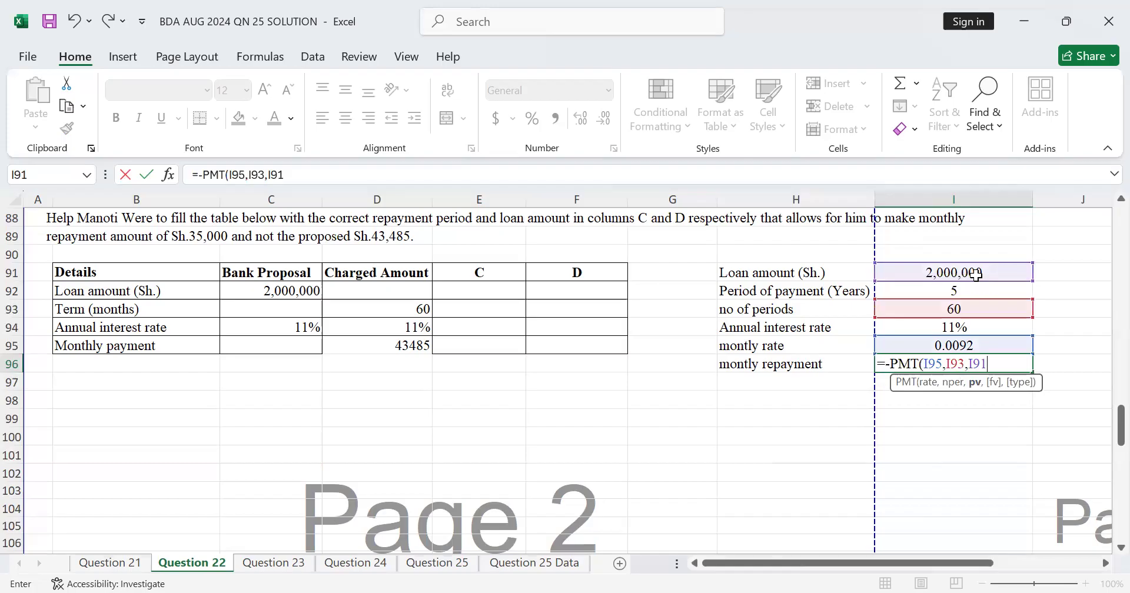
pyautogui.press('Return')
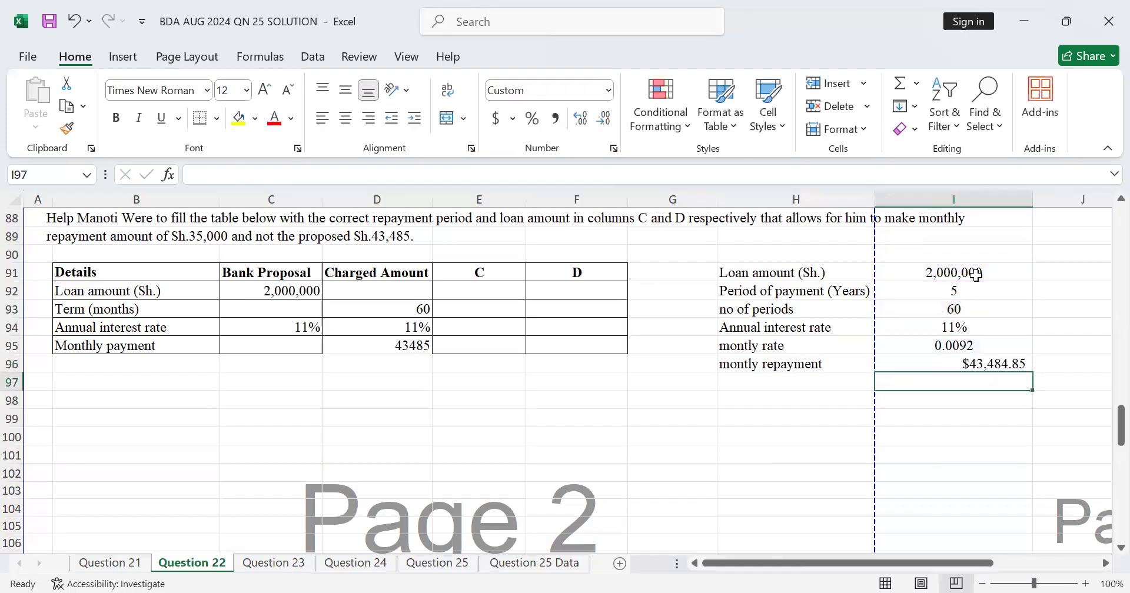
# Show the monthly repayment in I96 as a plain number instead of dollar currency
pyautogui.click(977, 366)
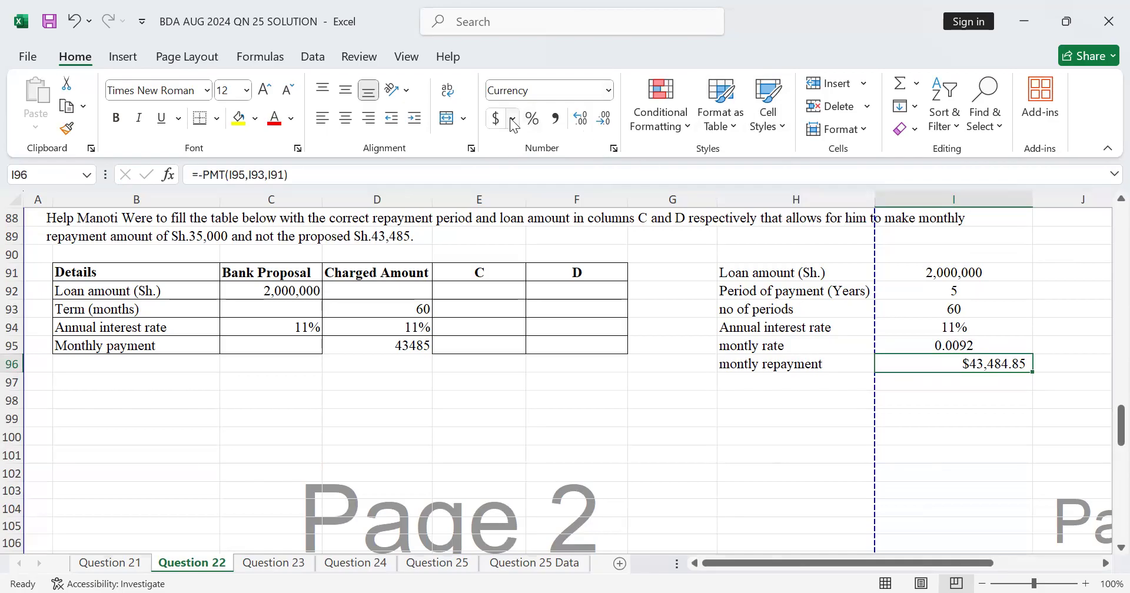
pyautogui.click(608, 92)
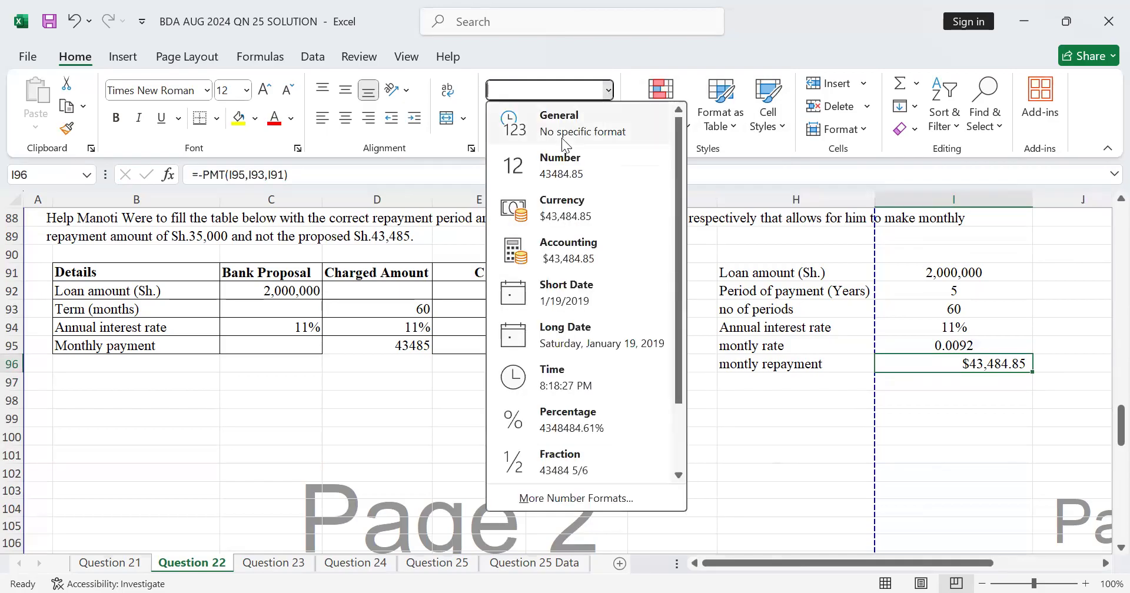
pyautogui.click(564, 165)
pyautogui.click(818, 396)
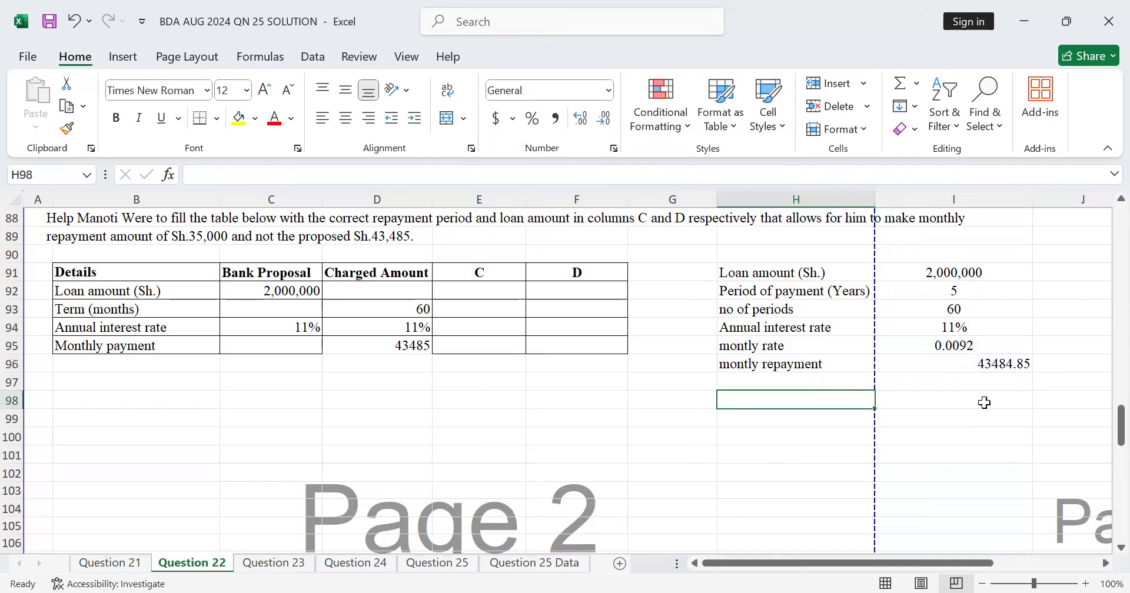
pyautogui.click(940, 371)
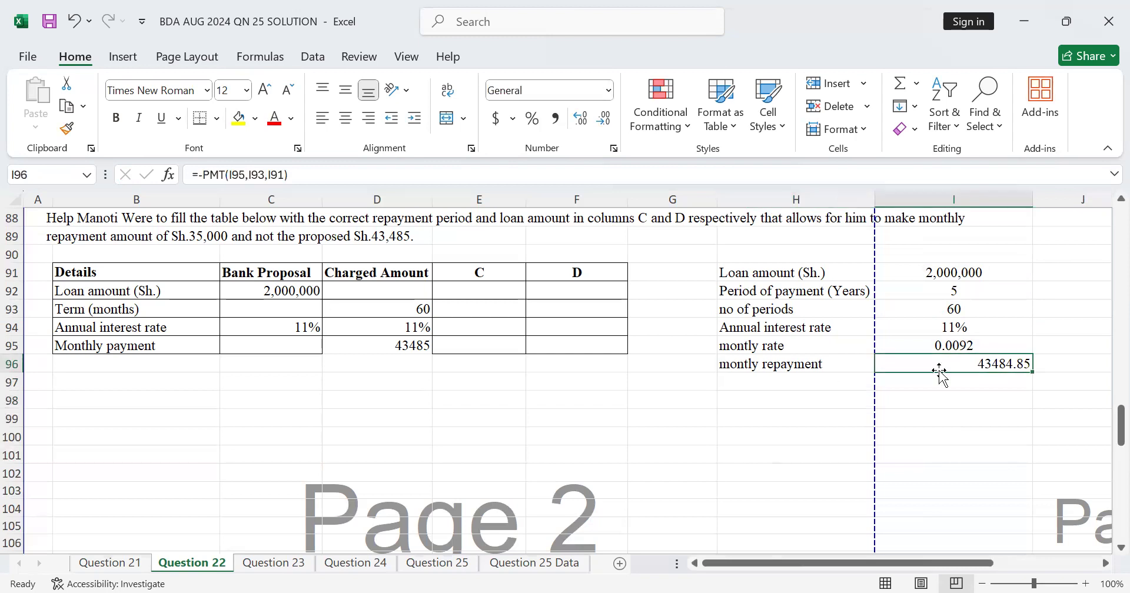
pyautogui.click(798, 376)
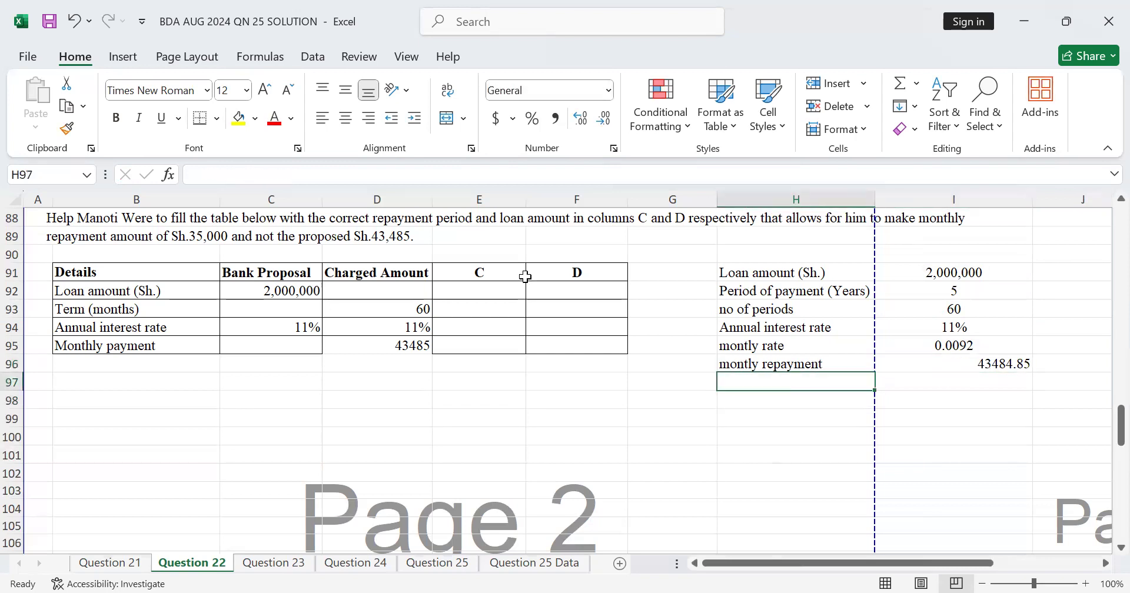
pyautogui.scroll(1, 230, 260)
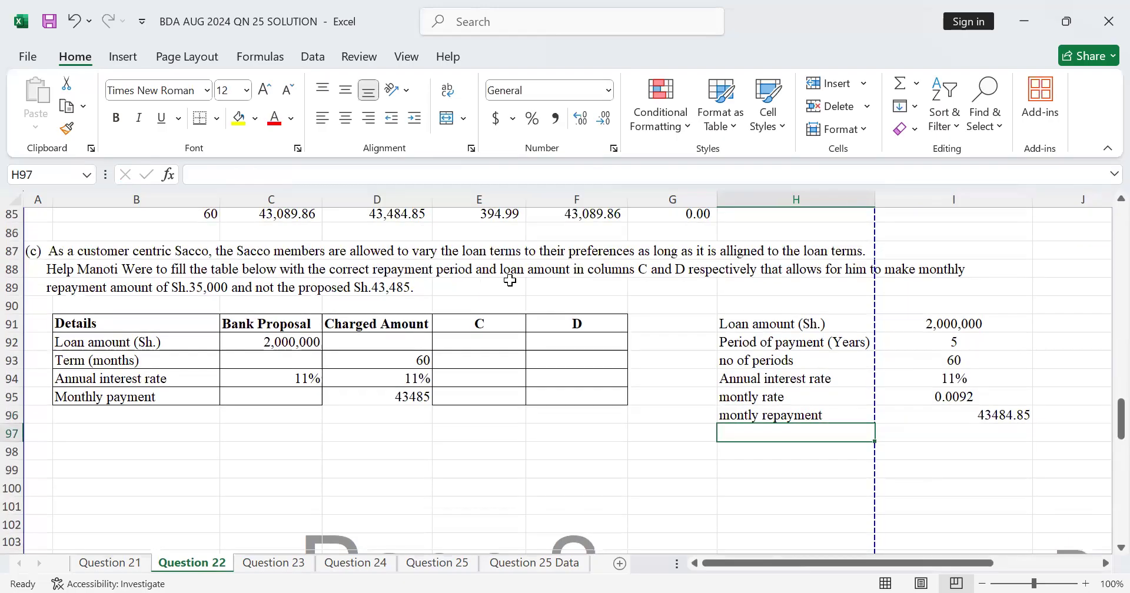
pyautogui.click(605, 340)
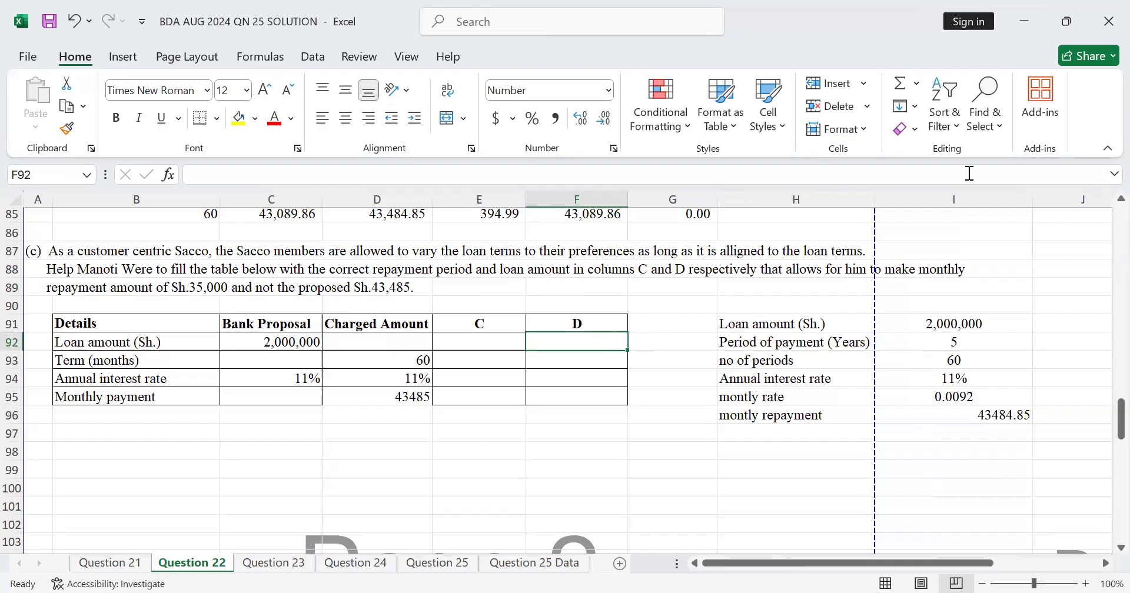
pyautogui.click(916, 436)
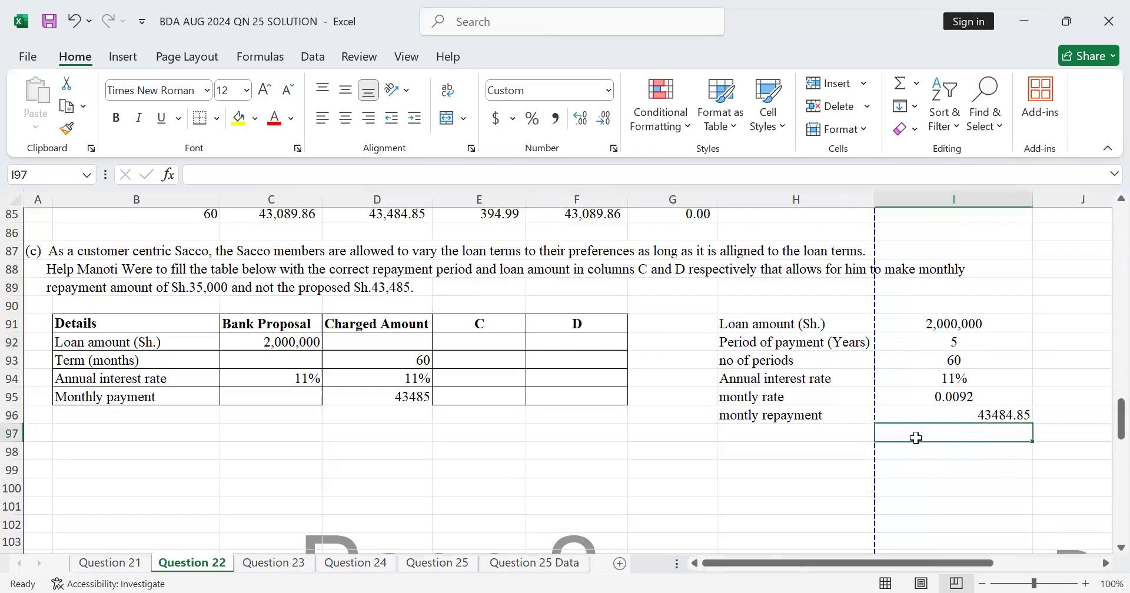
# Use Goal Seek to set the monthly repayment in I96 to 35000 by changing the loan amount in I91
pyautogui.write('=')
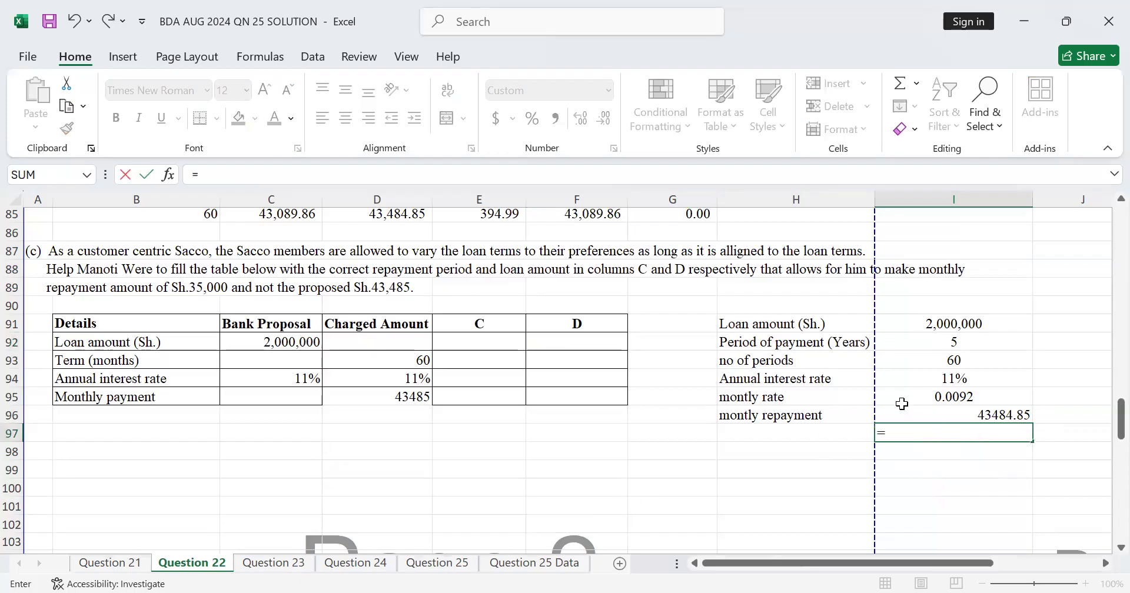
pyautogui.press('Escape')
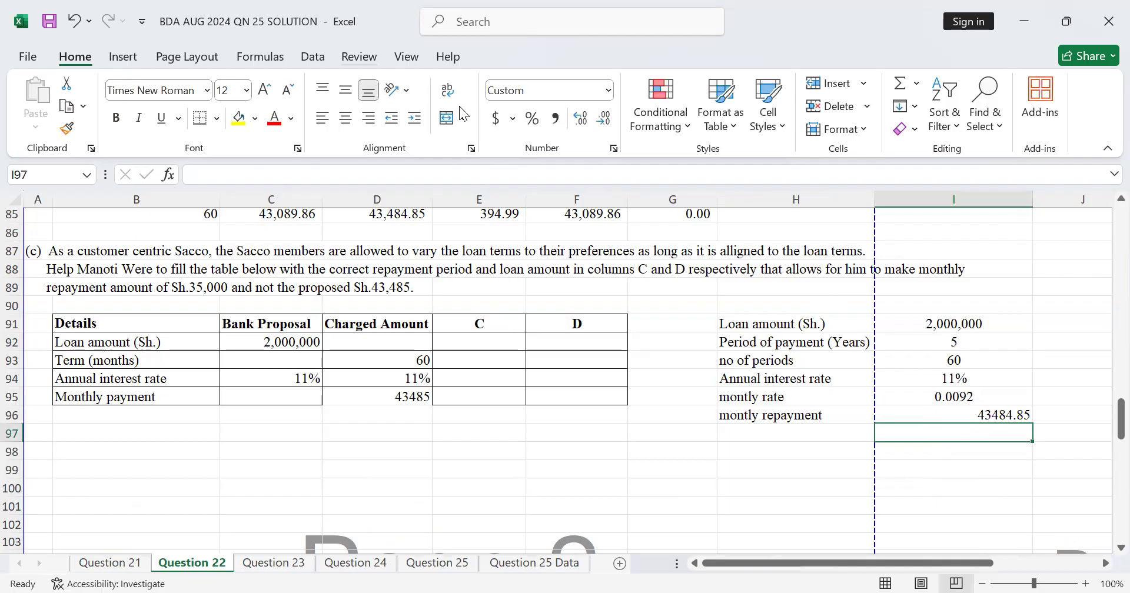
pyautogui.click(310, 59)
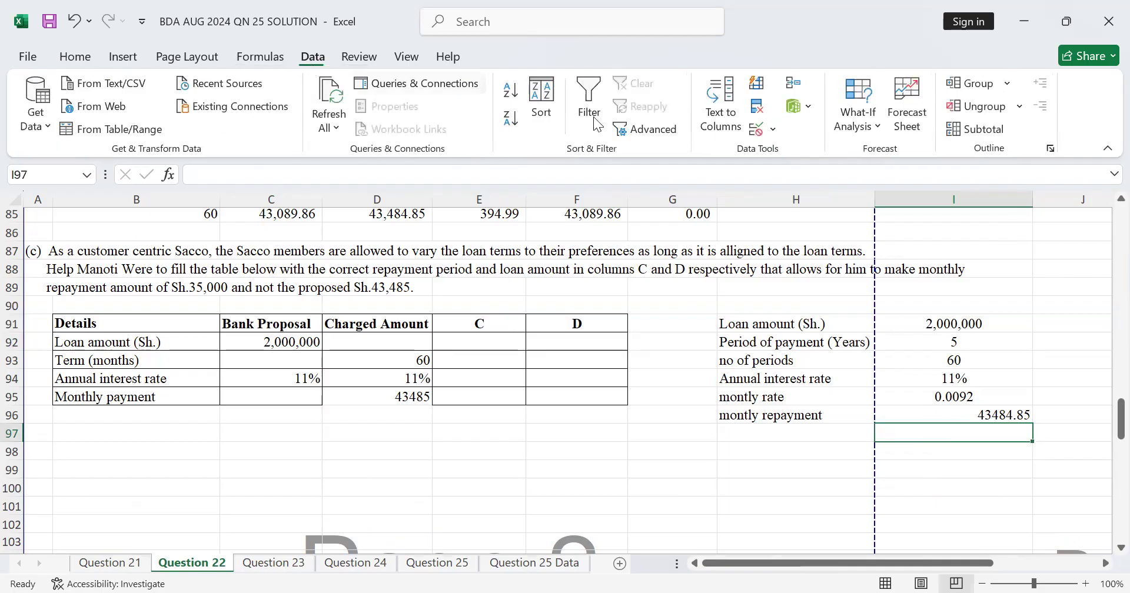
pyautogui.click(864, 137)
pyautogui.click(874, 181)
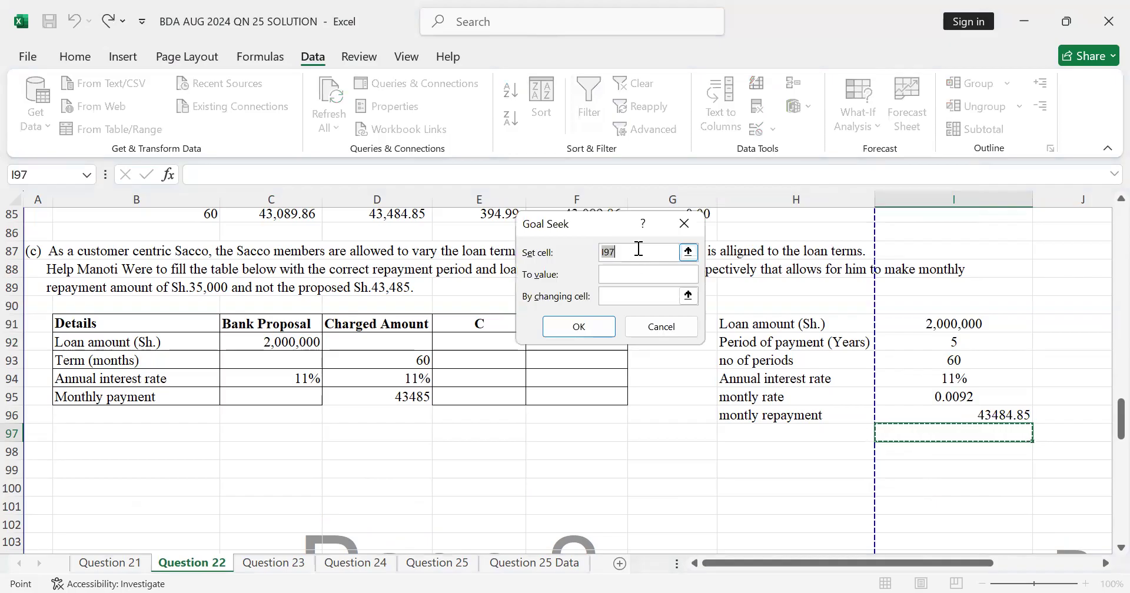
pyautogui.click(1004, 416)
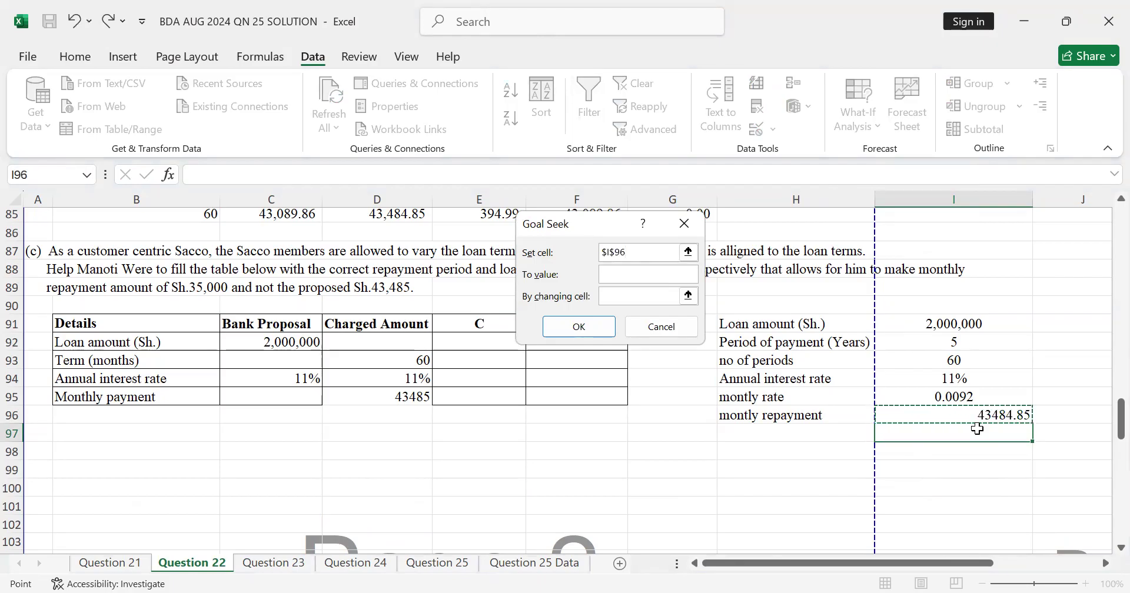
pyautogui.click(611, 271)
pyautogui.write('35000')
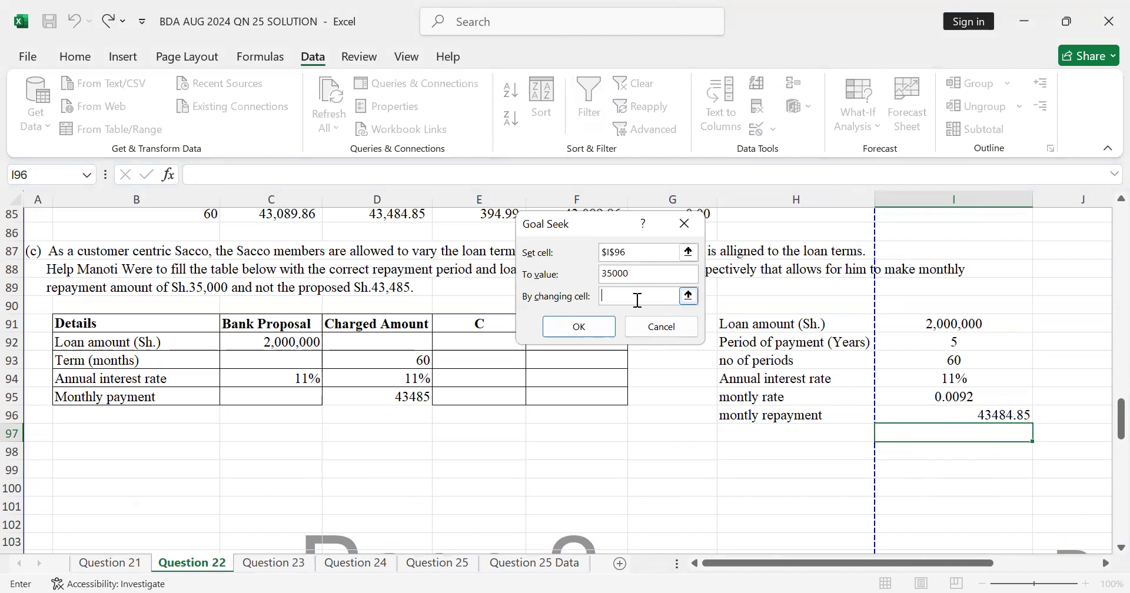
pyautogui.click(606, 297)
pyautogui.click(961, 327)
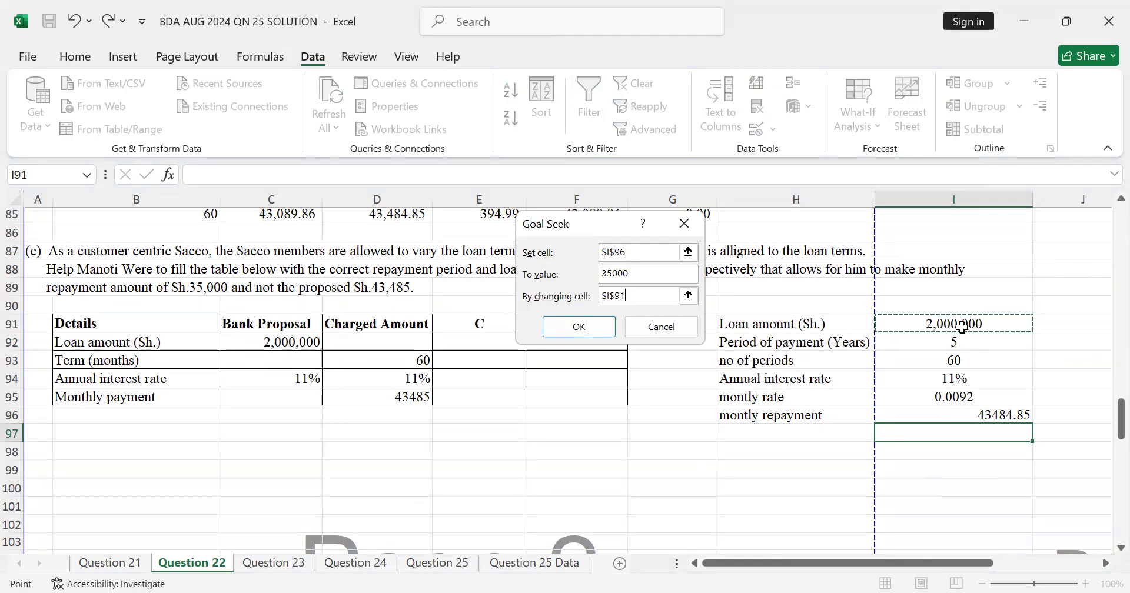
pyautogui.press('Return')
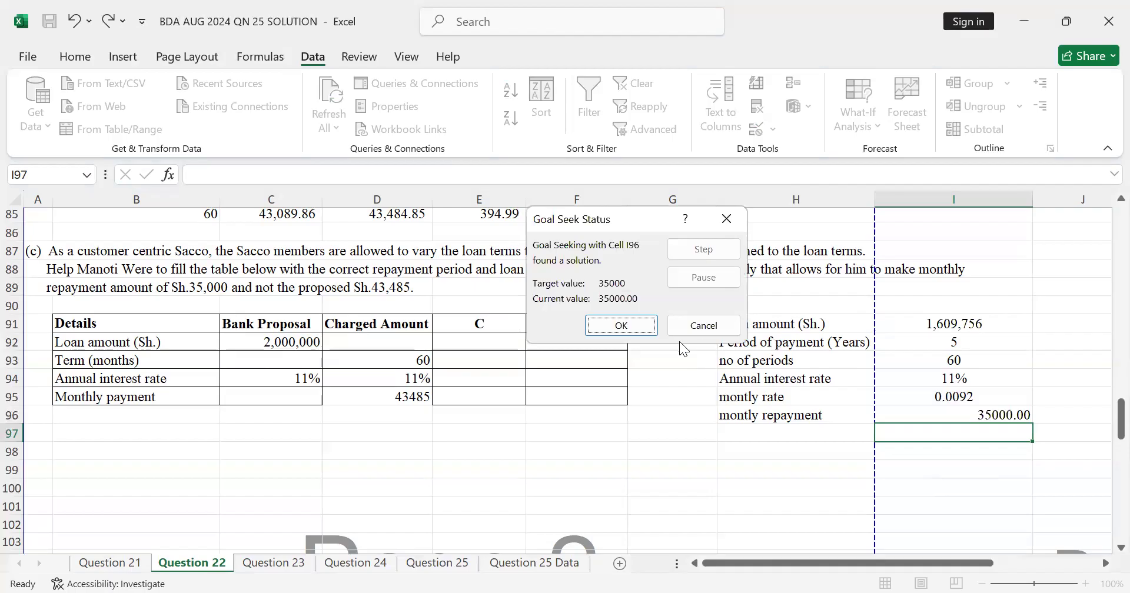
pyautogui.click(623, 327)
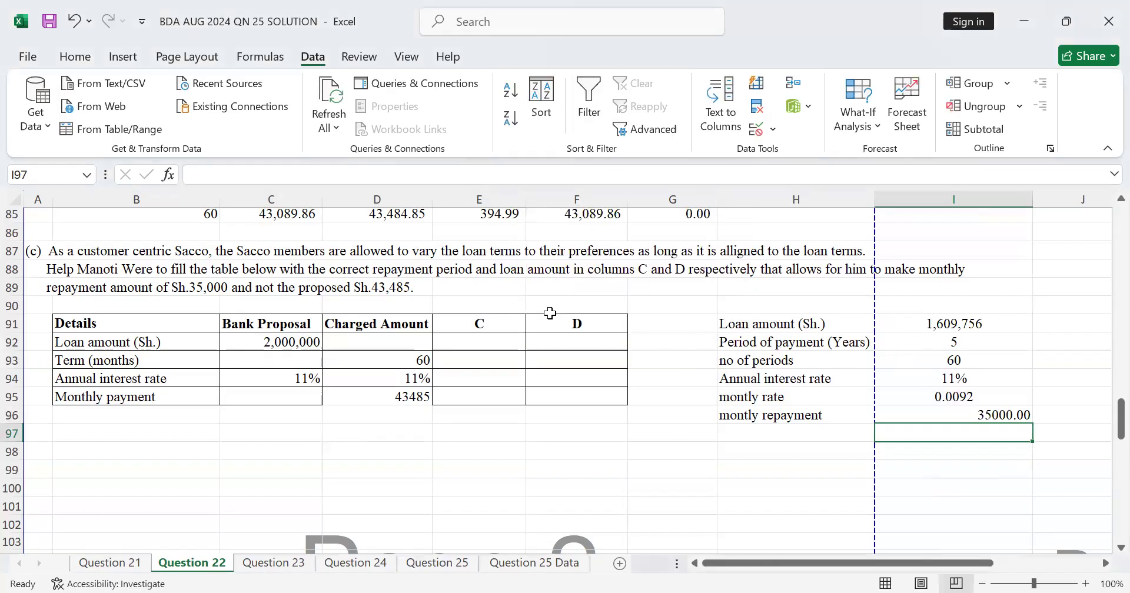
# Fill the column D loan amount in F92 with the formula =I91
pyautogui.click(536, 336)
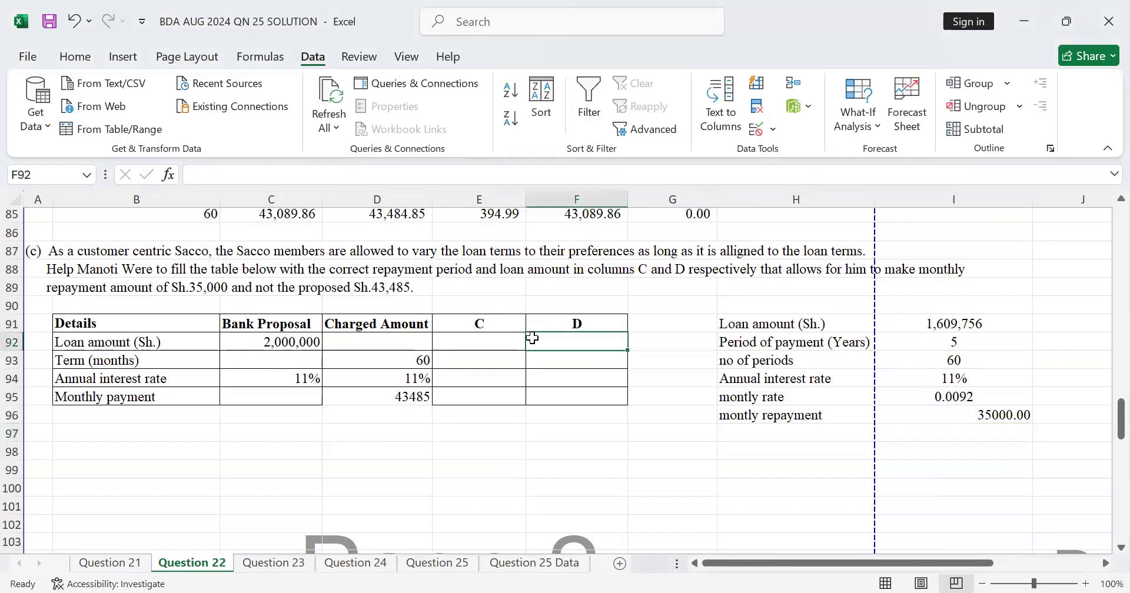
pyautogui.write('=')
pyautogui.click(950, 324)
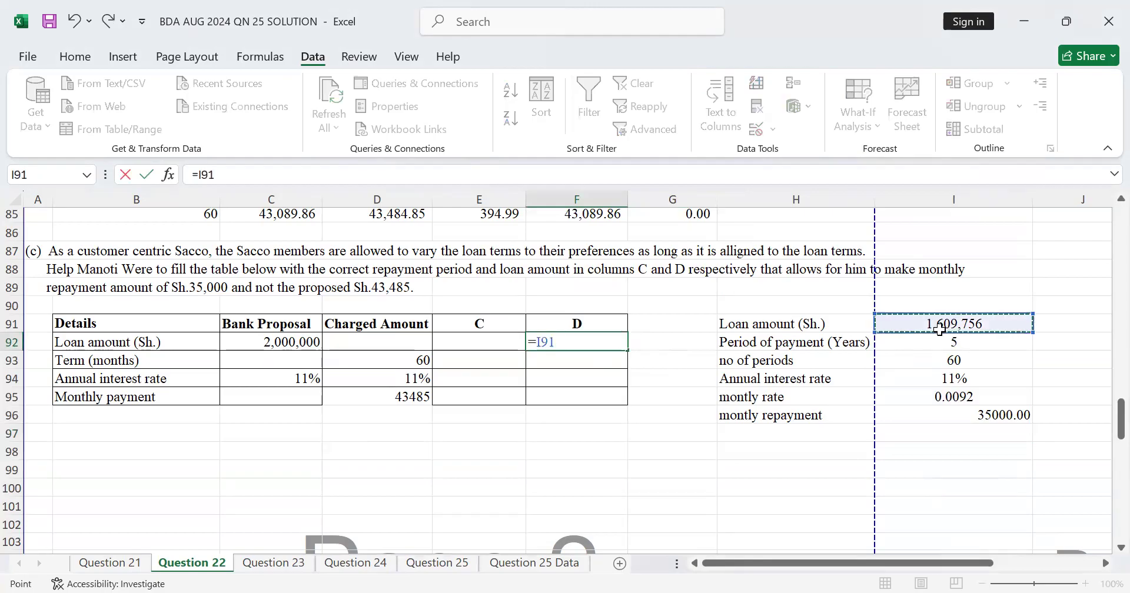
pyautogui.press('Return')
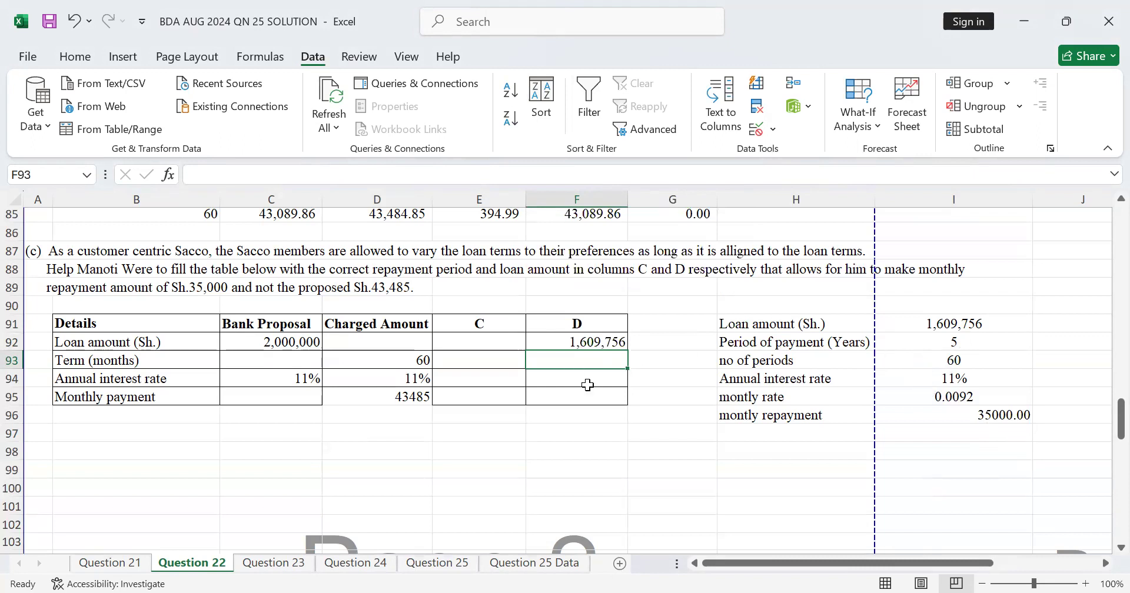
# Fill the column C term in E93 with =I93 and its annual interest rate in E94 with =I94
pyautogui.click(497, 366)
pyautogui.write('=')
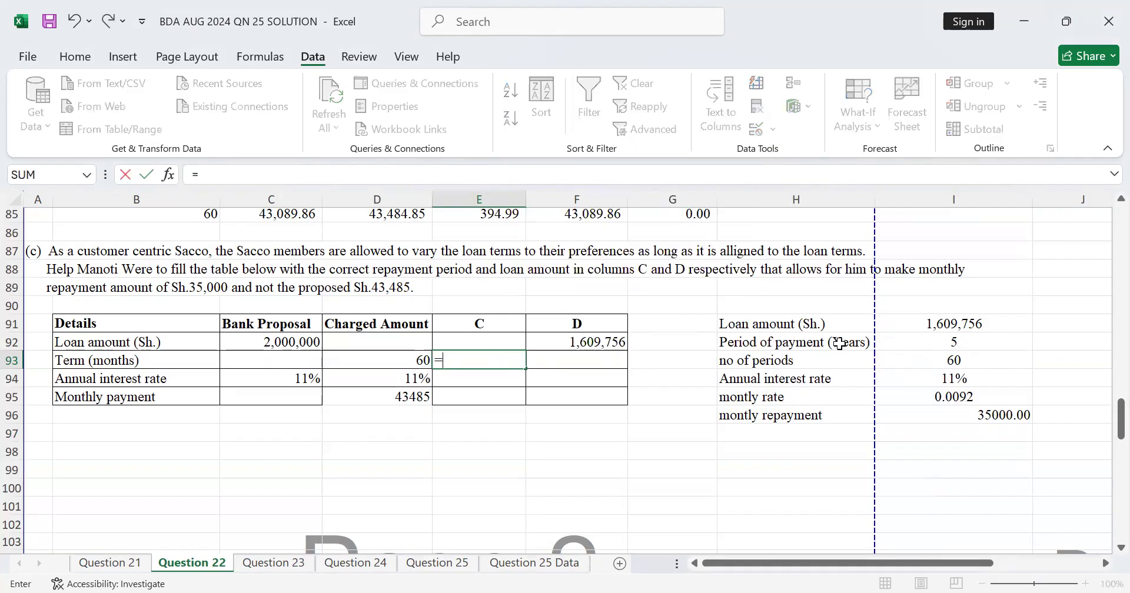
pyautogui.click(968, 361)
pyautogui.press('Return')
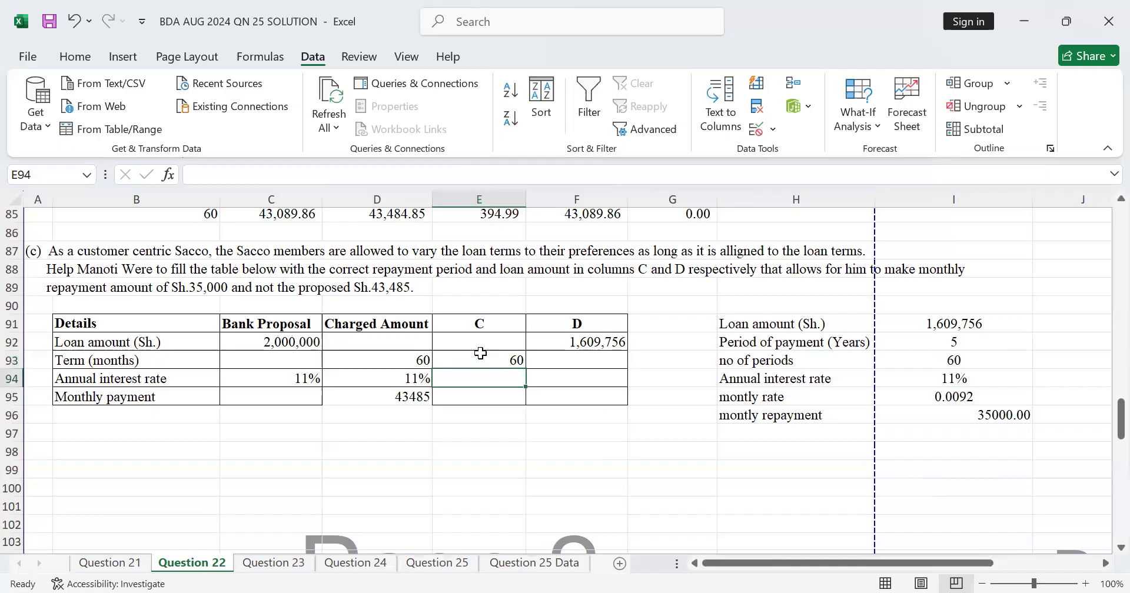
pyautogui.write('=')
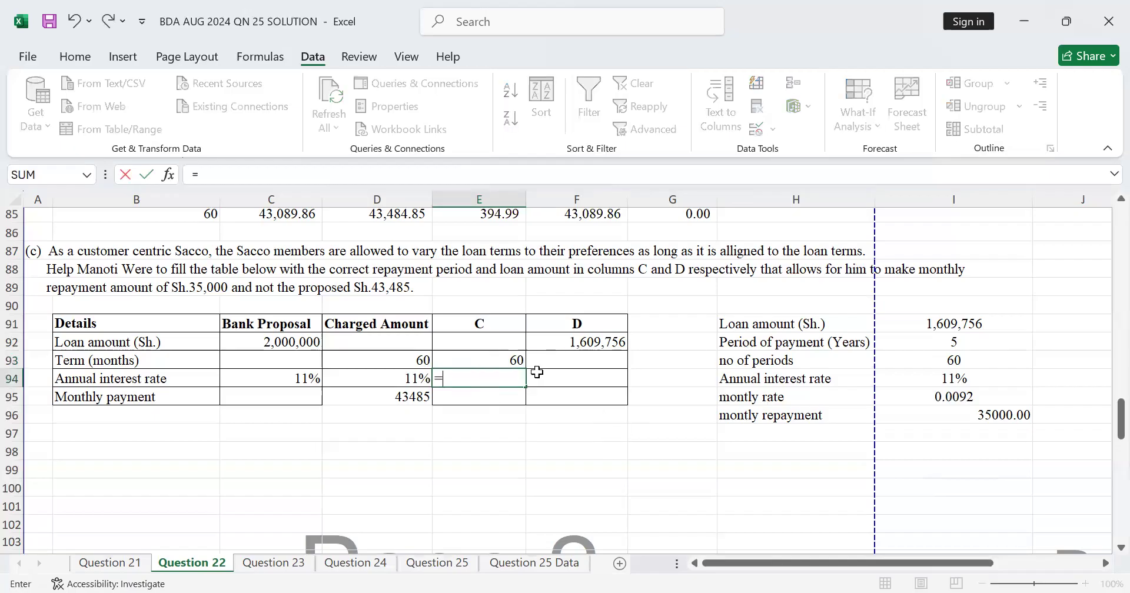
pyautogui.click(978, 370)
pyautogui.press('Return')
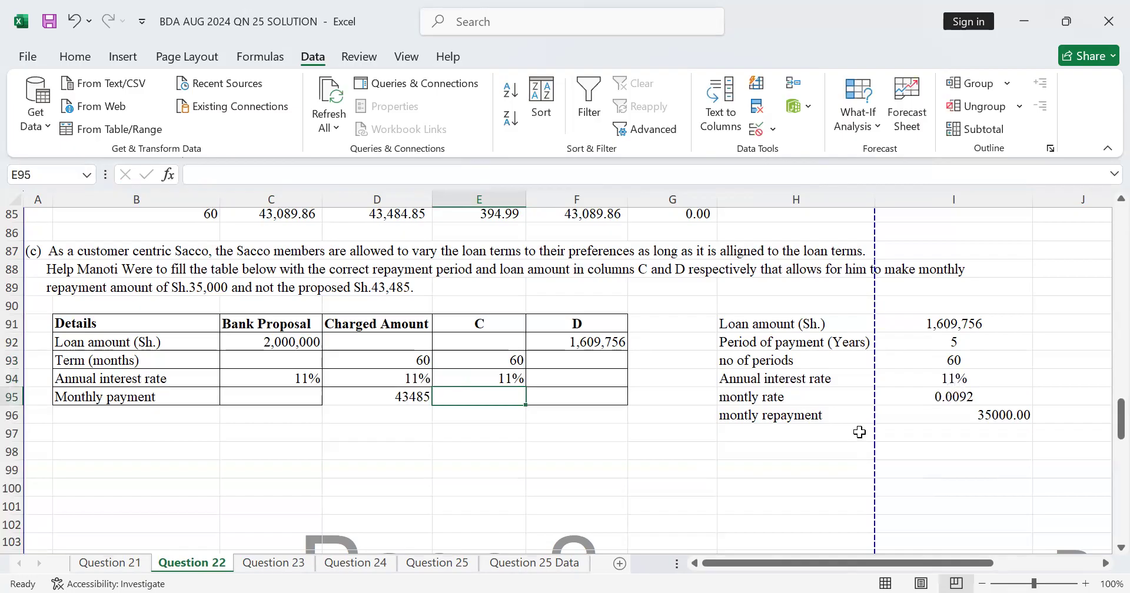
# Fill the column D monthly payment in F95 with the formula =I96
pyautogui.click(732, 459)
pyautogui.click(610, 393)
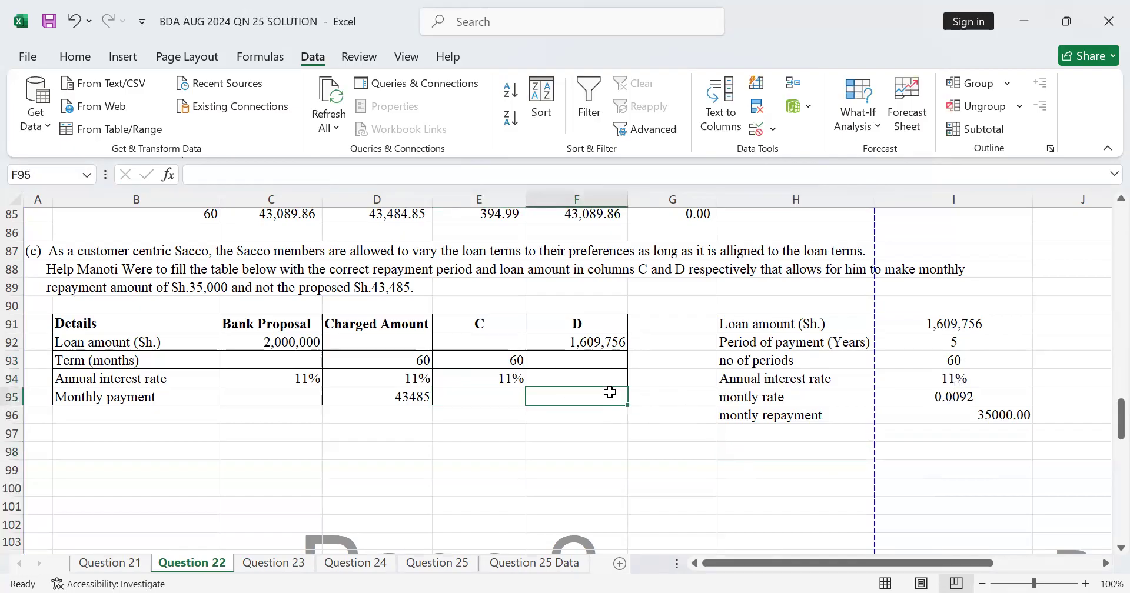
pyautogui.write('=')
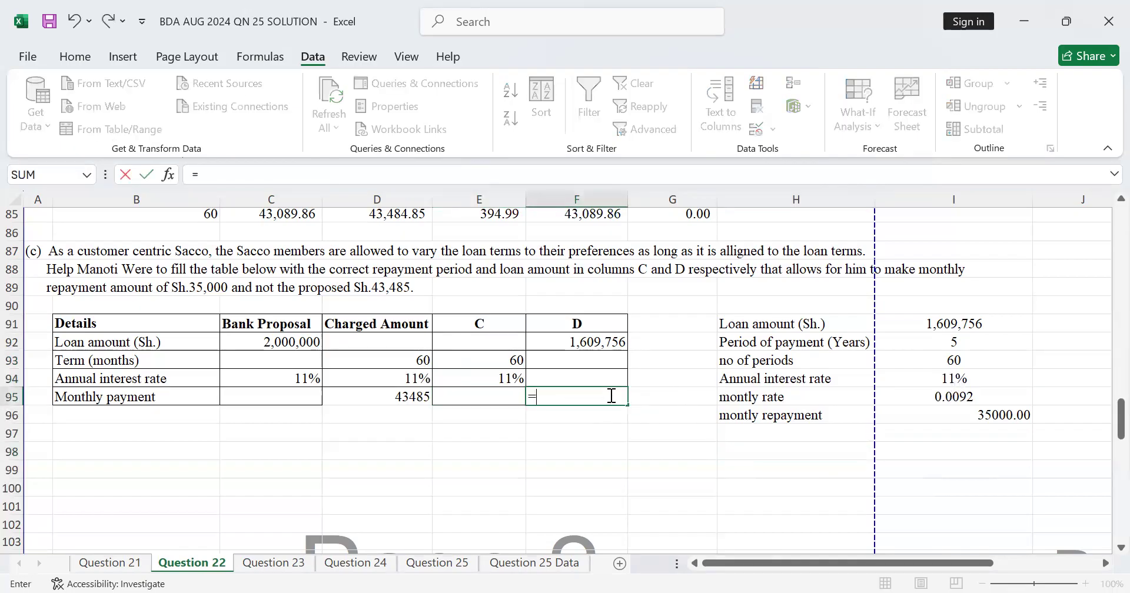
pyautogui.click(965, 418)
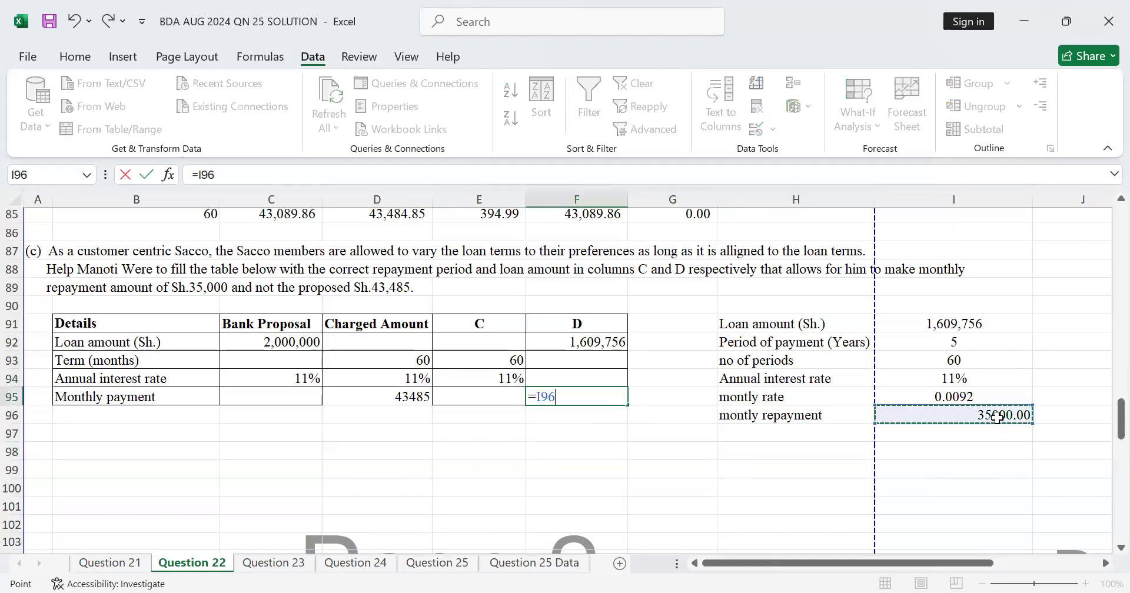
pyautogui.press('Return')
pyautogui.click(729, 447)
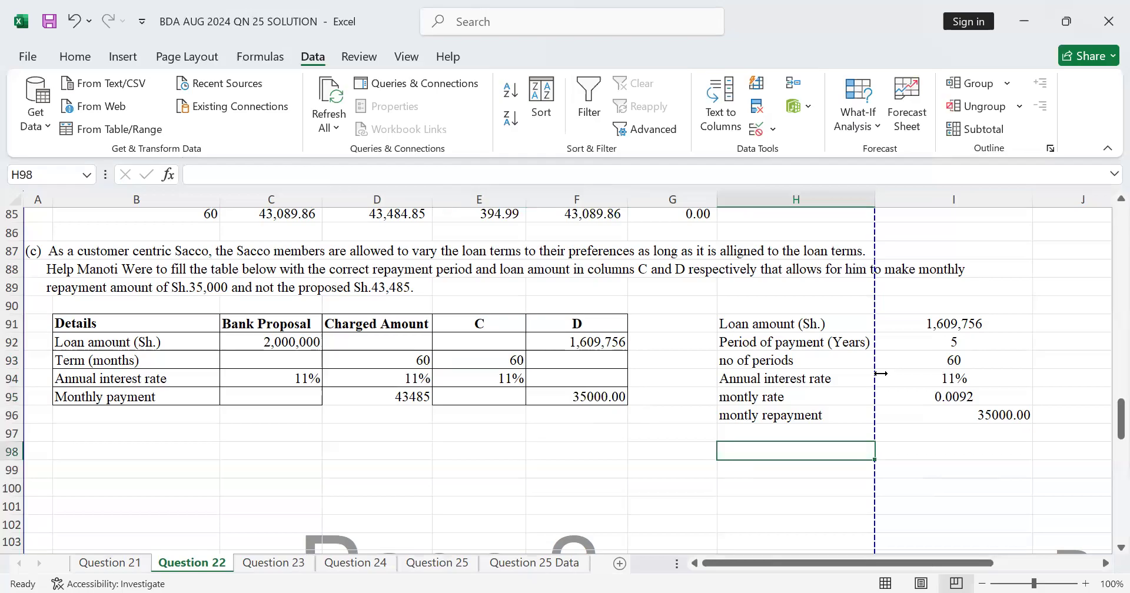
# Copy the helper loan block H91:I96 as values only to J91, and widen column J to fit its labels
pyautogui.scroll(2, 1036, 462)
pyautogui.scroll(-2, 1047, 447)
pyautogui.click(1095, 563)
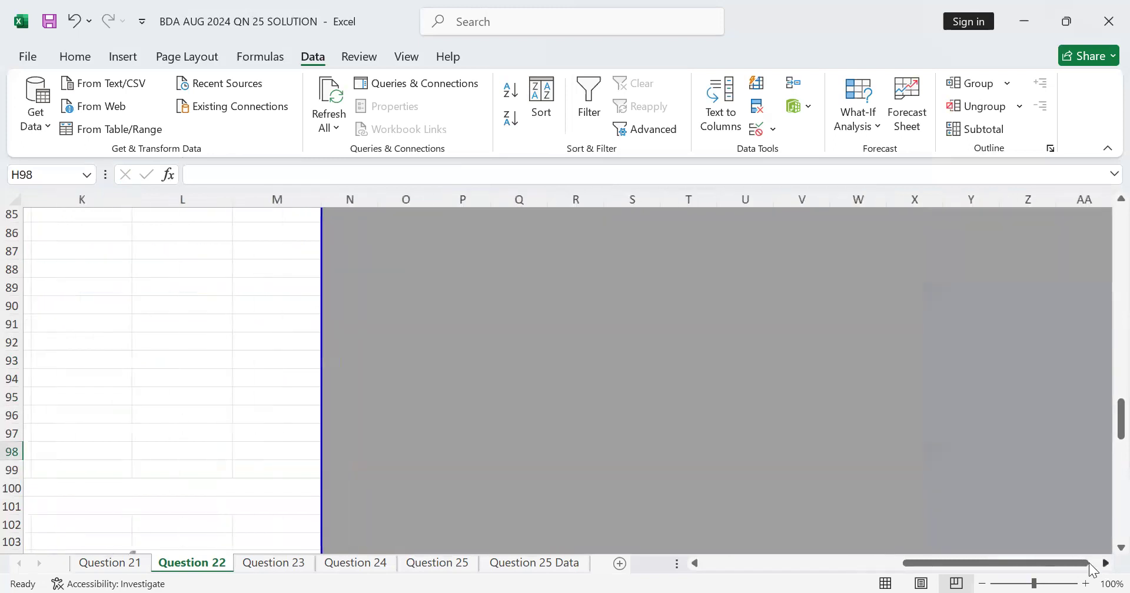
pyautogui.moveTo(909, 571); pyautogui.dragTo(758, 566)
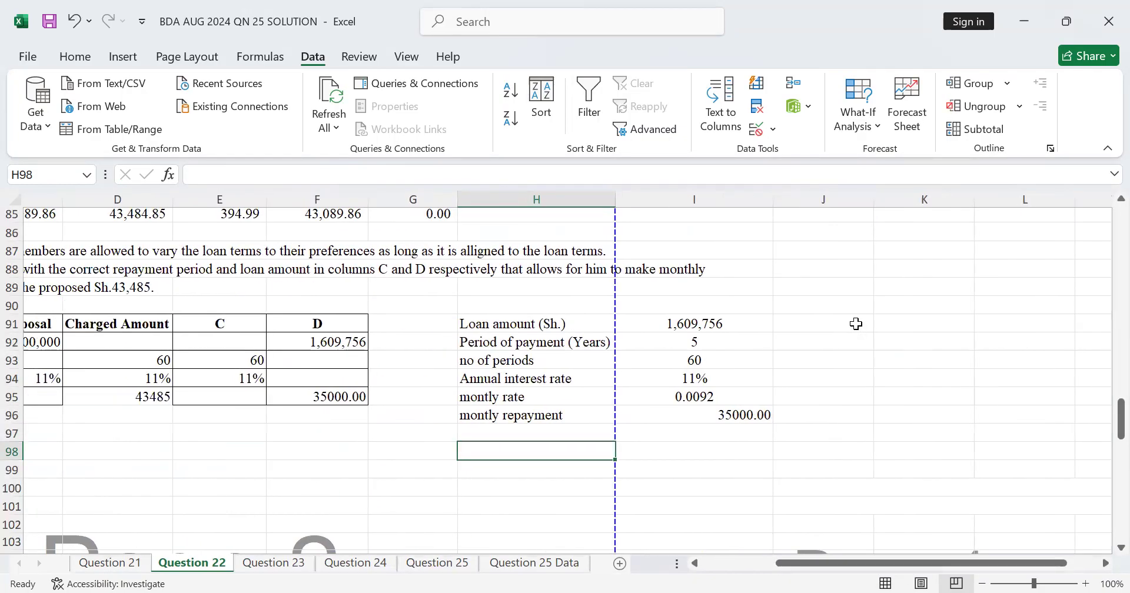
pyautogui.click(856, 323)
pyautogui.scroll(14, 789, 323)
pyautogui.scroll(5, 834, 413)
pyautogui.scroll(-20, 834, 412)
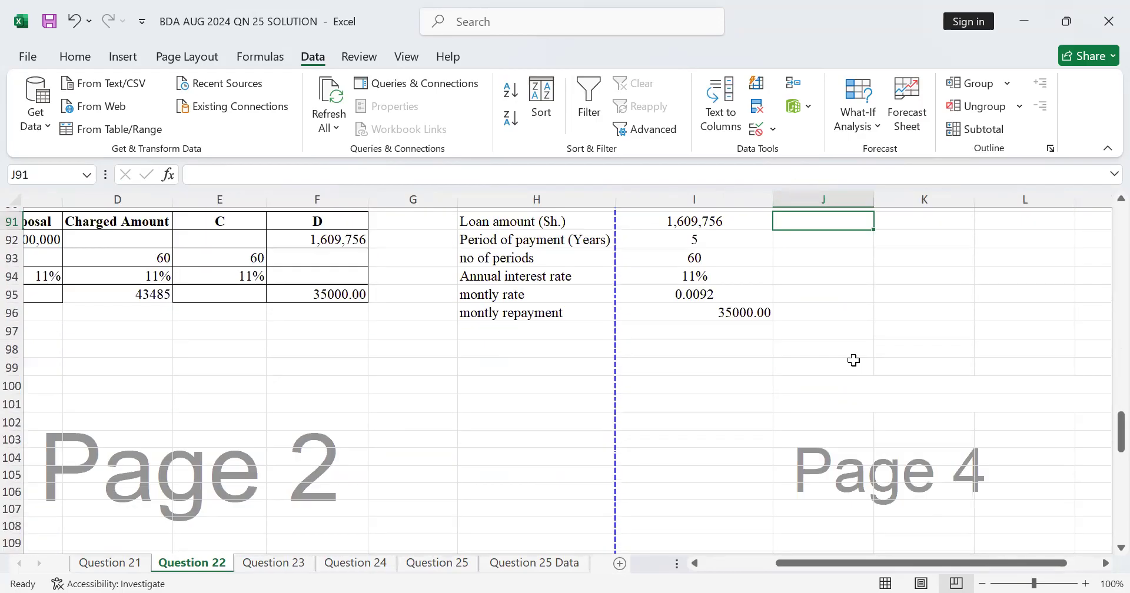
pyautogui.scroll(2, 853, 360)
pyautogui.moveTo(480, 324); pyautogui.dragTo(716, 410)
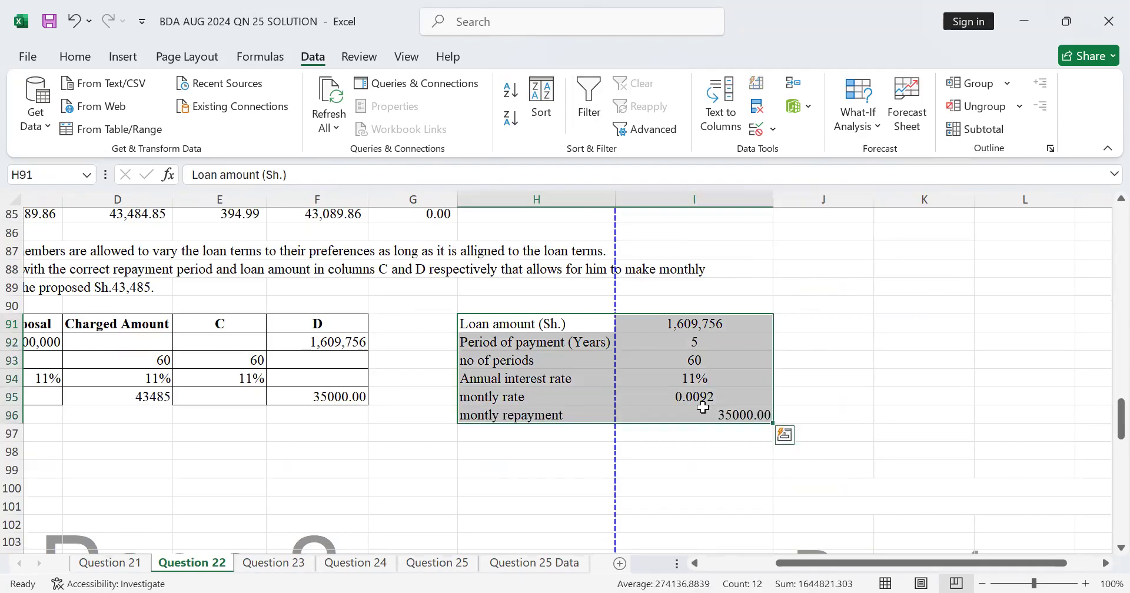
pyautogui.hotkey('ctrl', 'c')
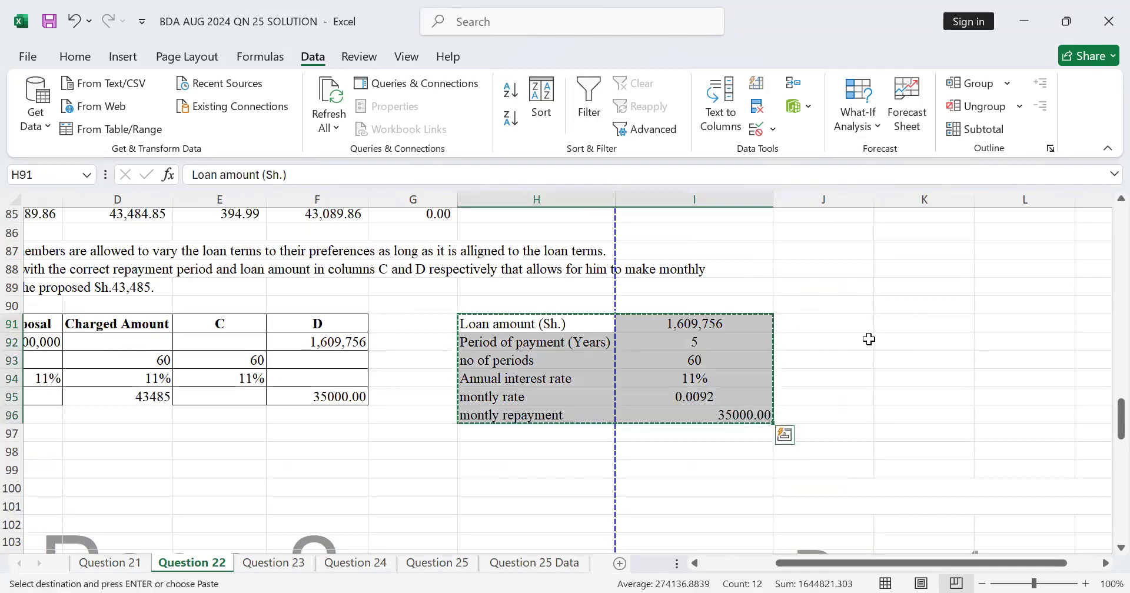
pyautogui.click(841, 327)
pyautogui.rightClick(817, 326)
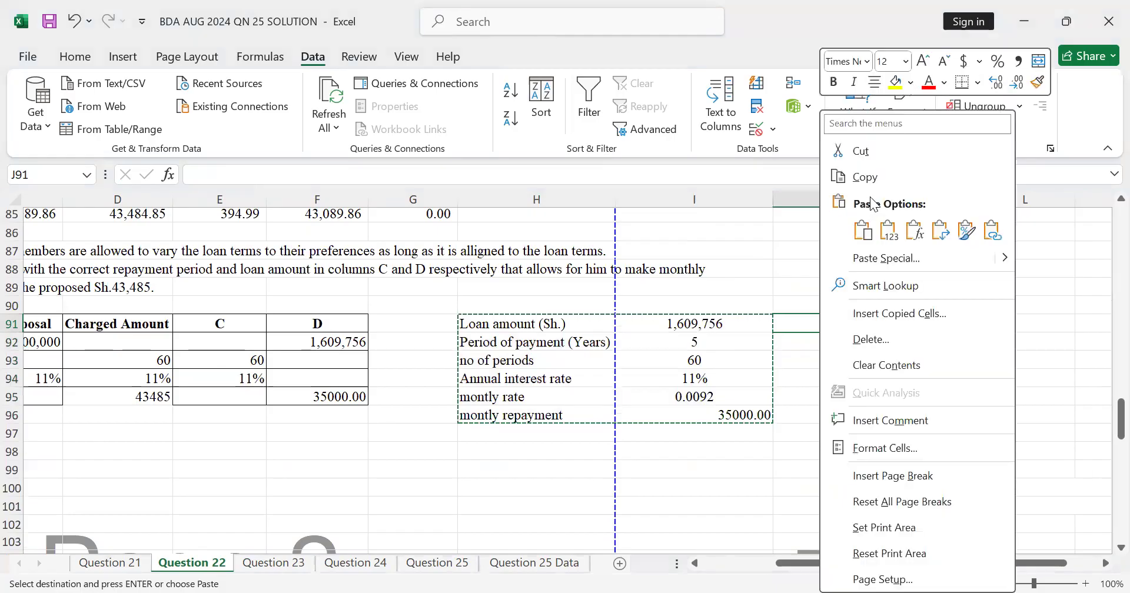
pyautogui.click(886, 229)
pyautogui.press('Down')
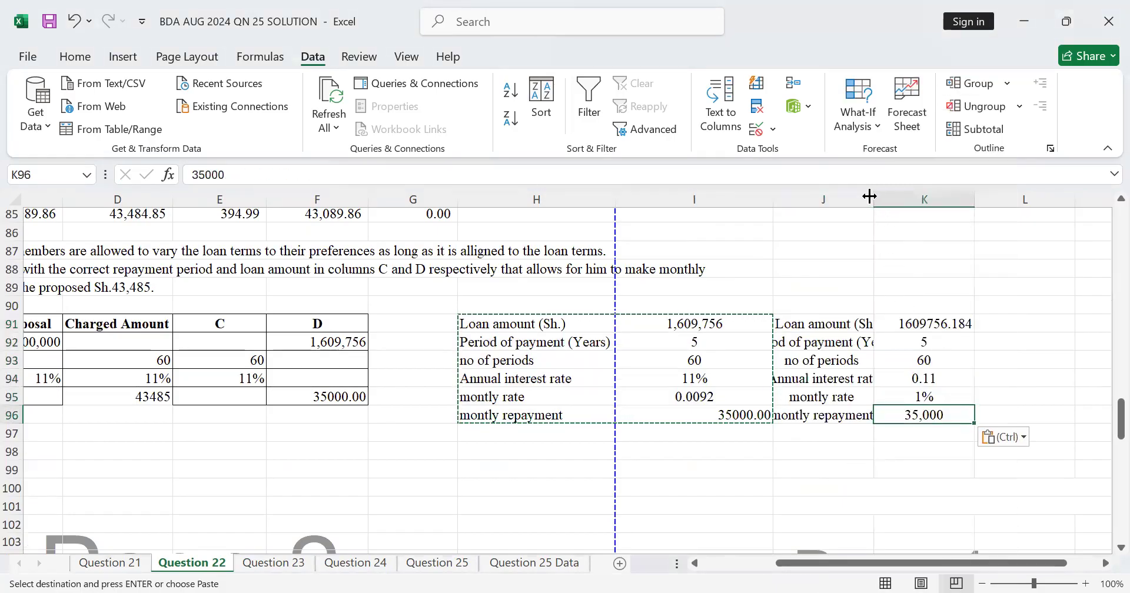
pyautogui.doubleClick(871, 196)
# Replace the copied loan amount in K91 with 2000000
pyautogui.doubleClick(989, 329)
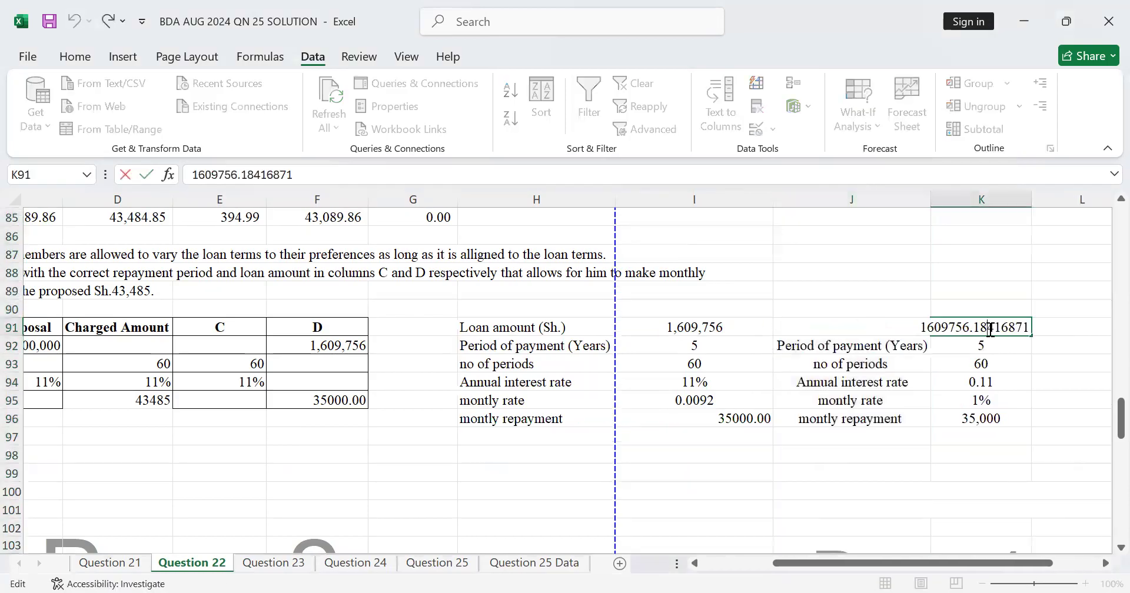
pyautogui.press('BackSpace')
pyautogui.press('BackSpace')
pyautogui.press('BackSpace')
pyautogui.press('BackSpace')
pyautogui.press('BackSpace')
pyautogui.press('BackSpace')
pyautogui.press('BackSpace')
pyautogui.press('BackSpace')
pyautogui.press('BackSpace')
pyautogui.press('BackSpace')
pyautogui.press('BackSpace')
pyautogui.press('BackSpace')
pyautogui.press('BackSpace')
pyautogui.press('BackSpace')
pyautogui.press('BackSpace')
pyautogui.press('BackSpace')
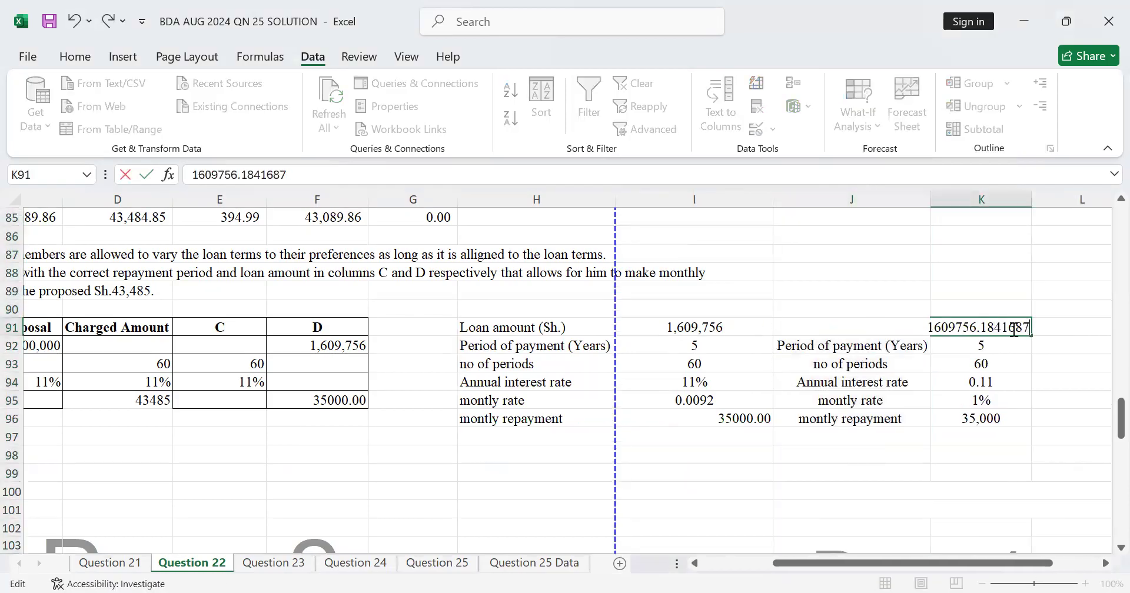
pyautogui.write('2000000')
pyautogui.press('Return')
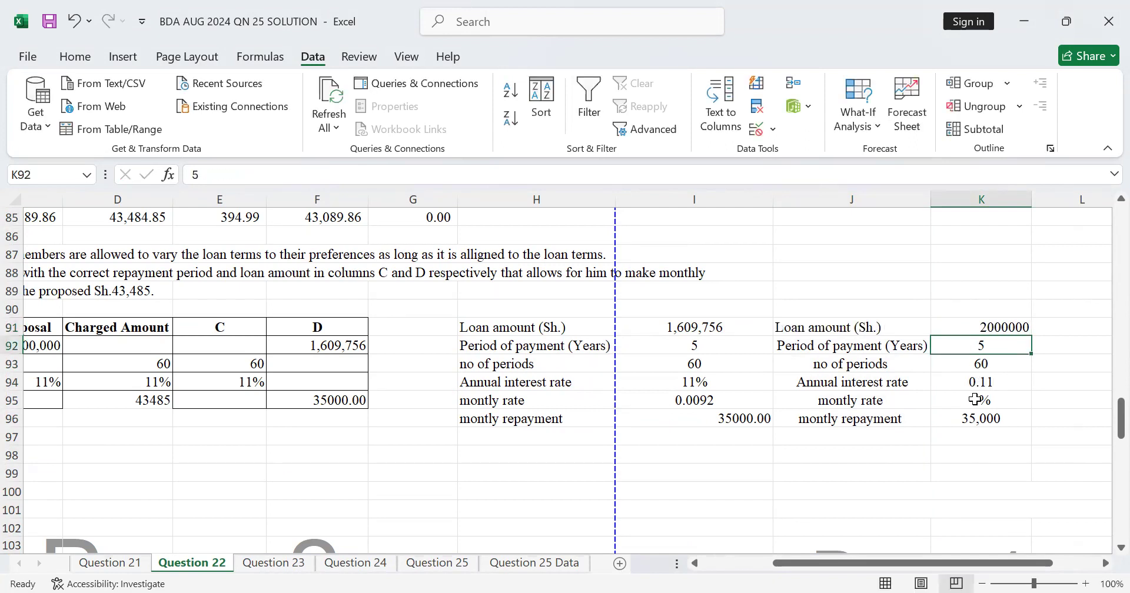
# Calculate the monthly repayment in K96 with the formula =-PMT(K95,K93,K91)
pyautogui.click(975, 400)
pyautogui.click(999, 419)
pyautogui.click(998, 360)
pyautogui.click(972, 388)
pyautogui.click(970, 404)
pyautogui.click(965, 419)
pyautogui.write('=')
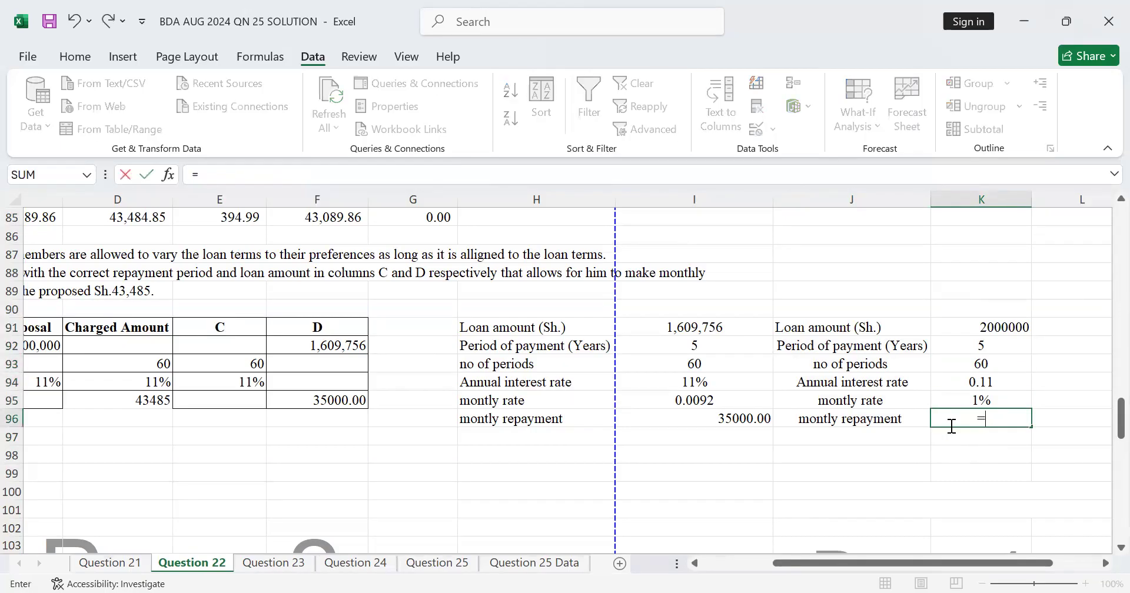
pyautogui.write('-pmt')
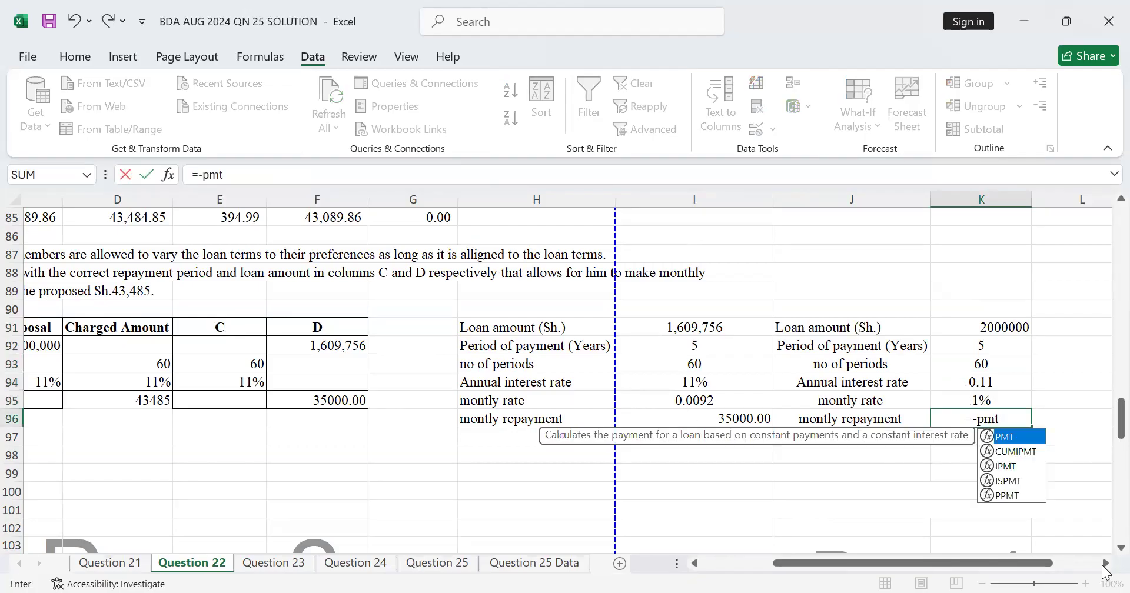
pyautogui.doubleClick(1026, 438)
pyautogui.click(998, 400)
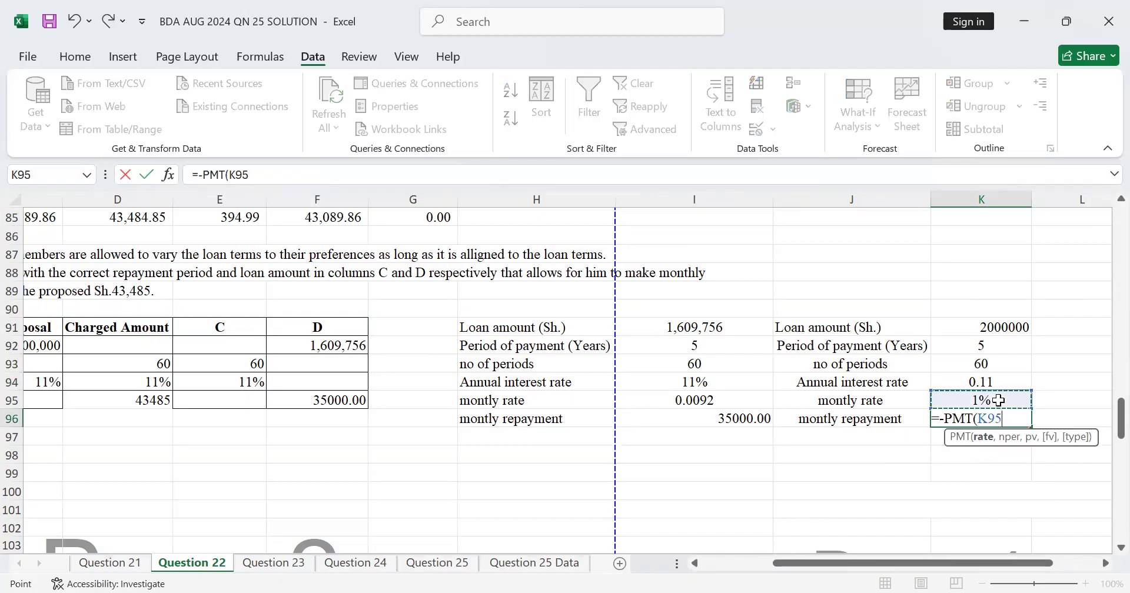
pyautogui.write(',')
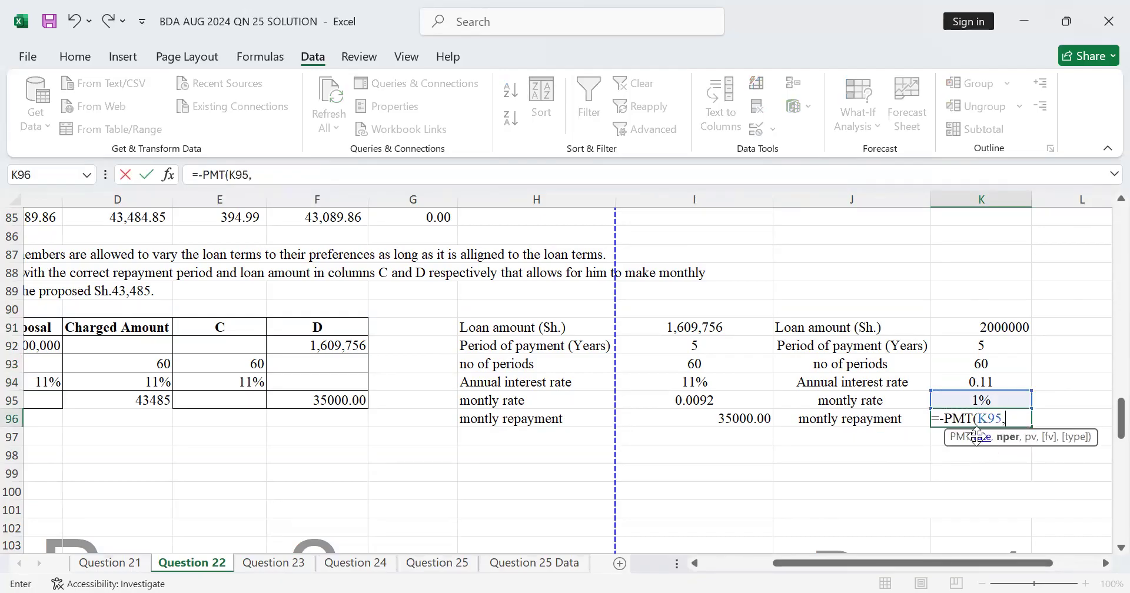
pyautogui.click(979, 366)
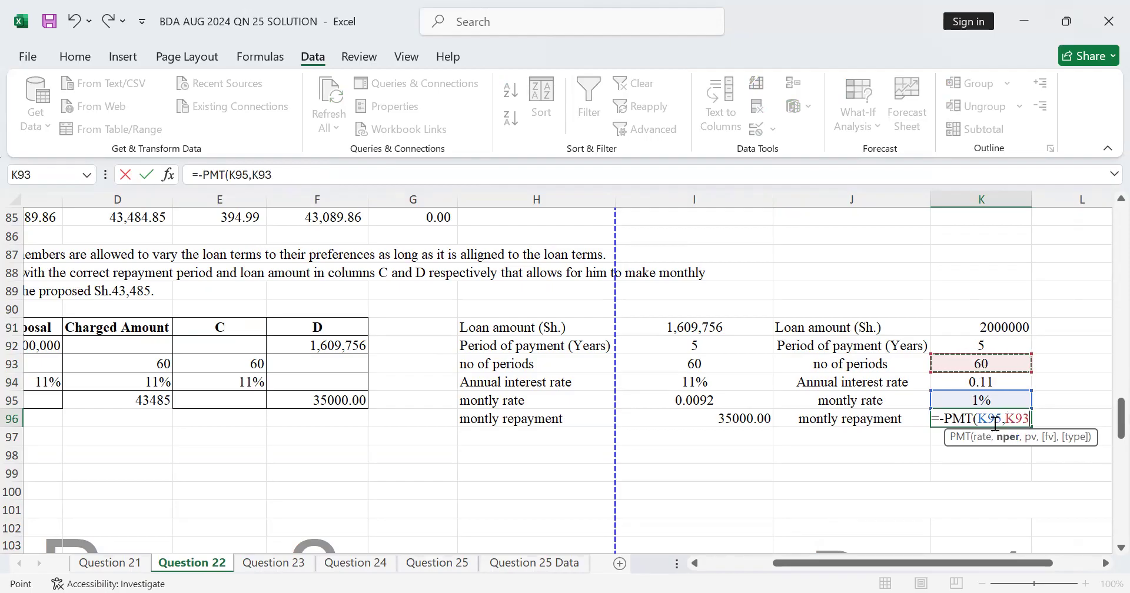
pyautogui.write(',')
pyautogui.click(979, 328)
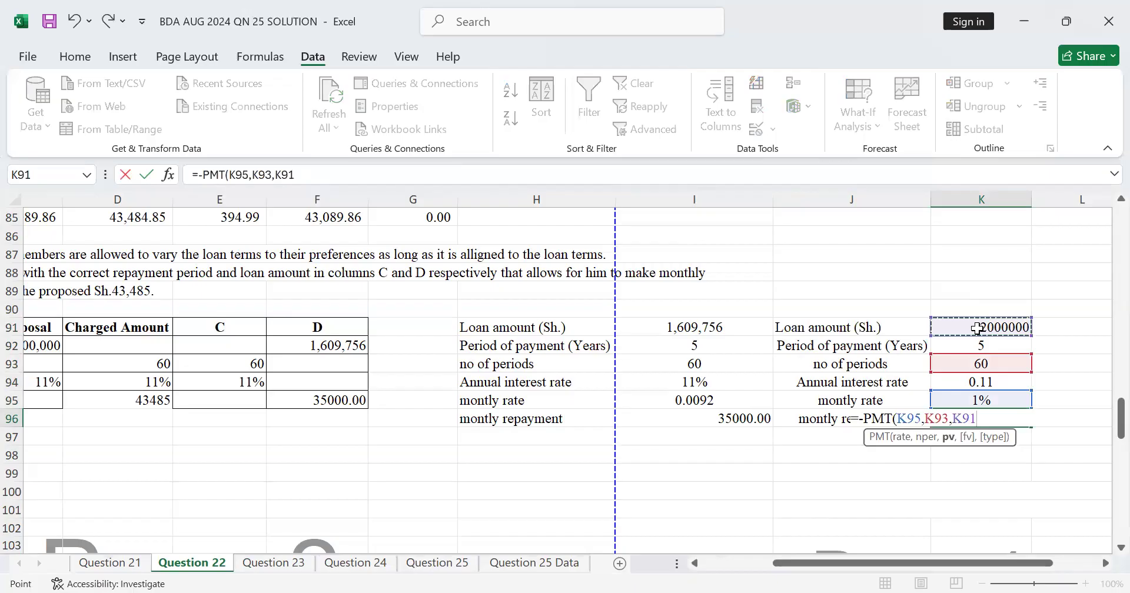
pyautogui.write('(')
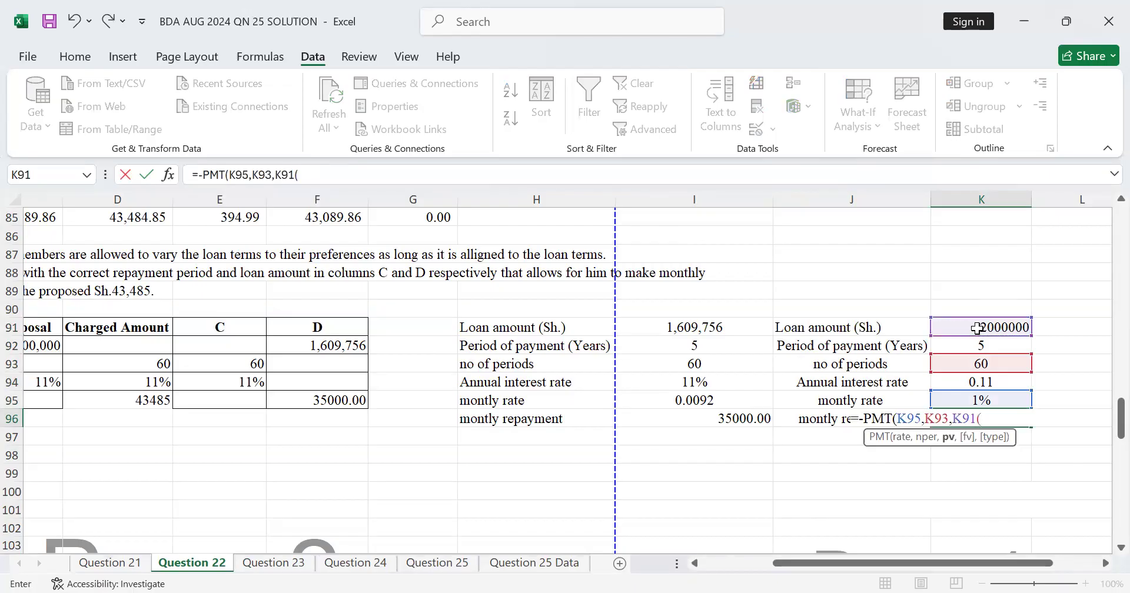
pyautogui.press('Return')
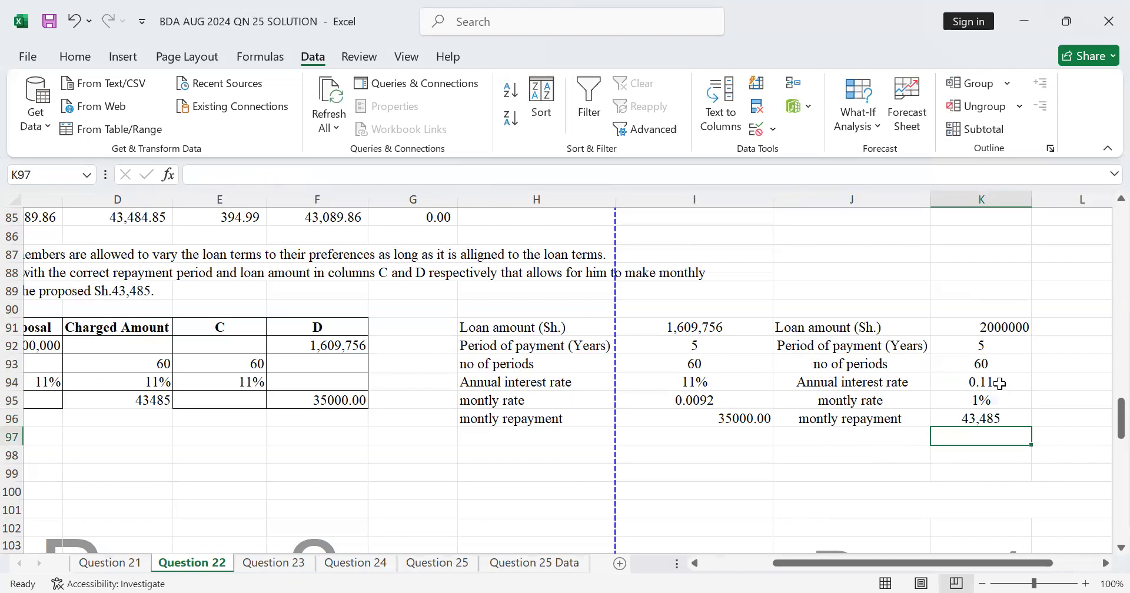
# Run Goal Seek to bring the monthly repayment in K96 to 35000 by changing the number of periods in K93
pyautogui.click(986, 366)
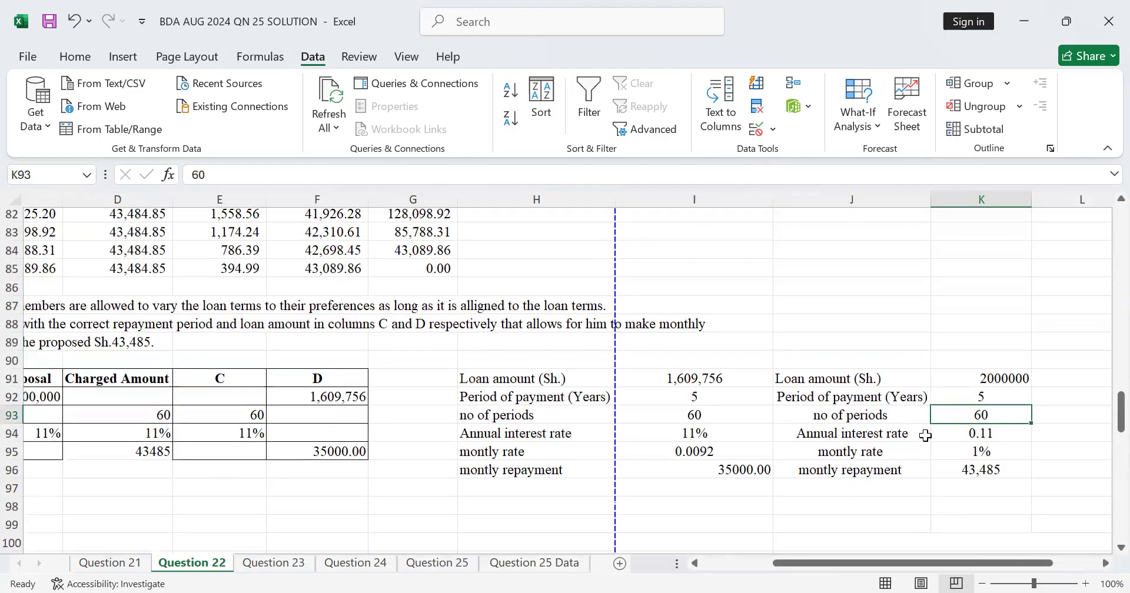
pyautogui.click(979, 439)
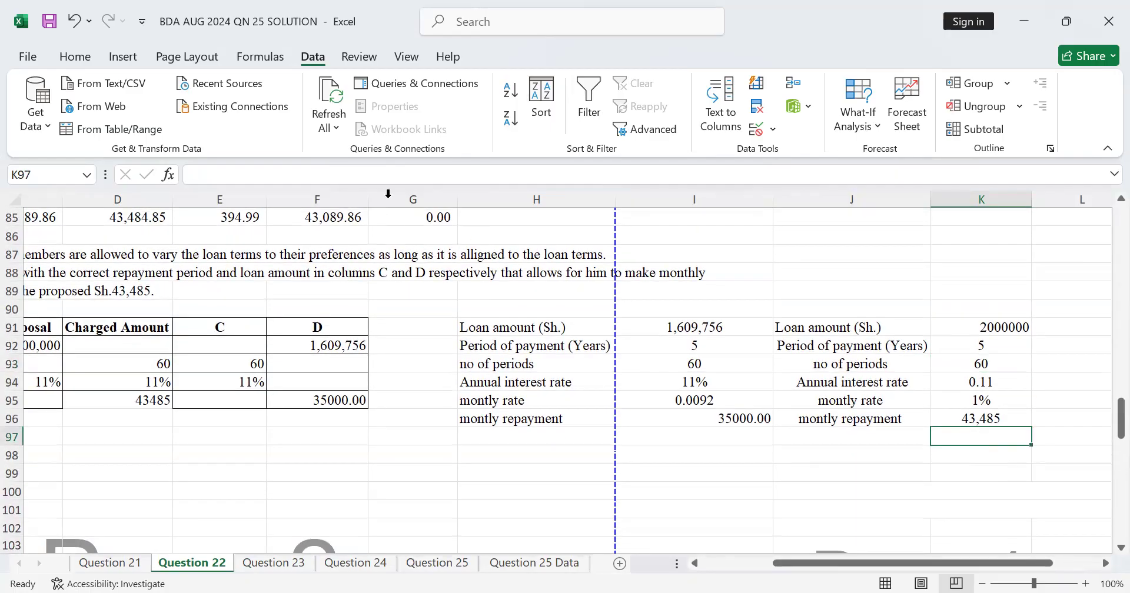
pyautogui.click(871, 119)
pyautogui.click(910, 181)
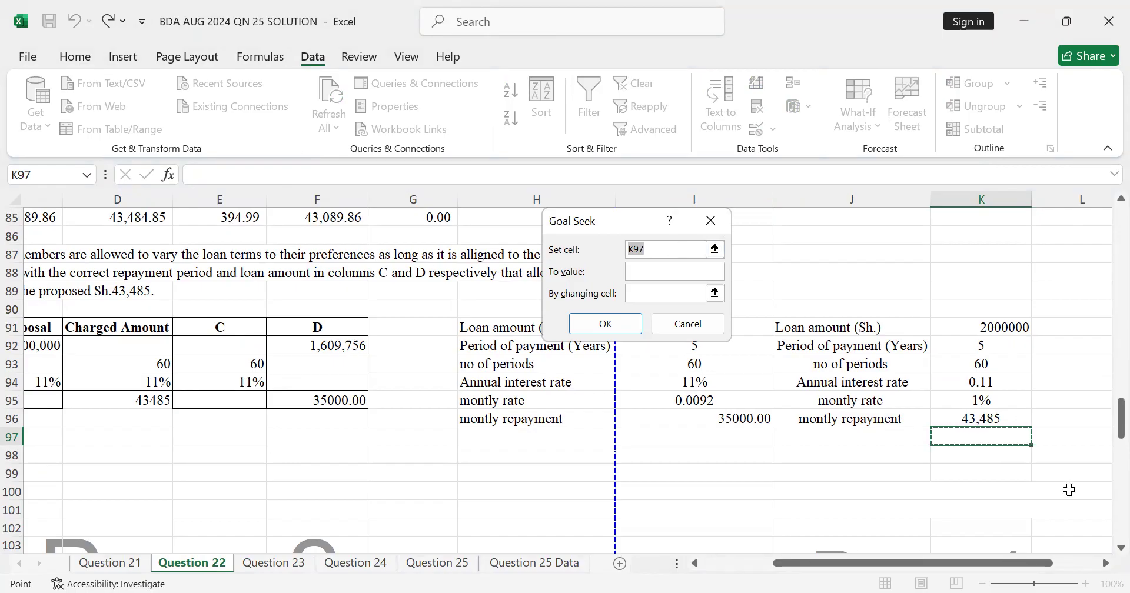
pyautogui.click(994, 421)
pyautogui.click(682, 265)
pyautogui.write('35000')
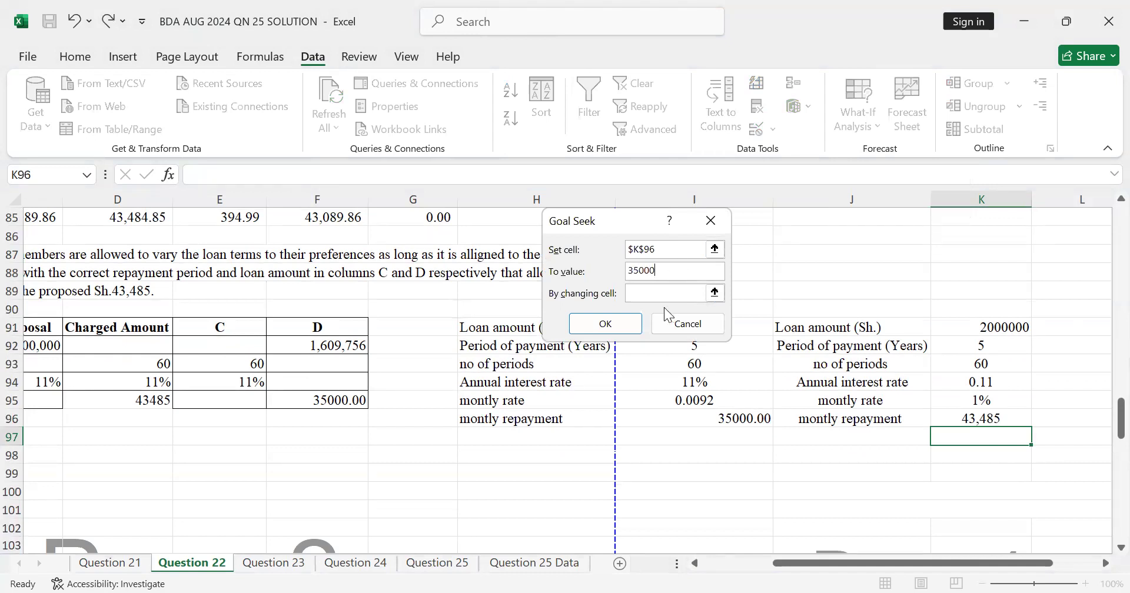
pyautogui.click(678, 293)
pyautogui.click(993, 369)
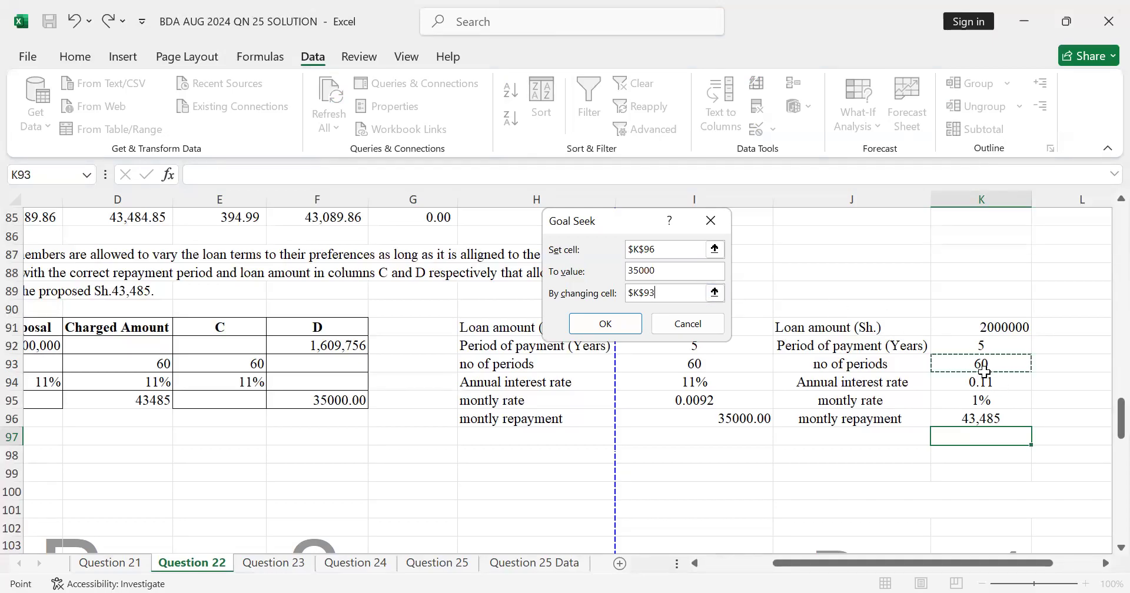
pyautogui.click(587, 315)
pyautogui.click(591, 319)
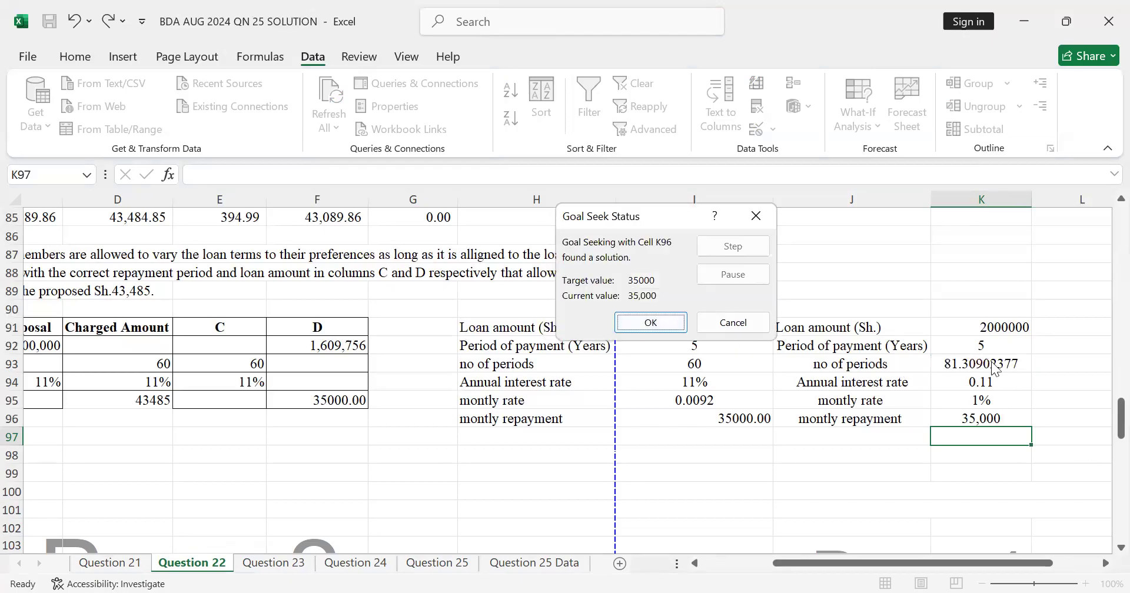
pyautogui.click(631, 319)
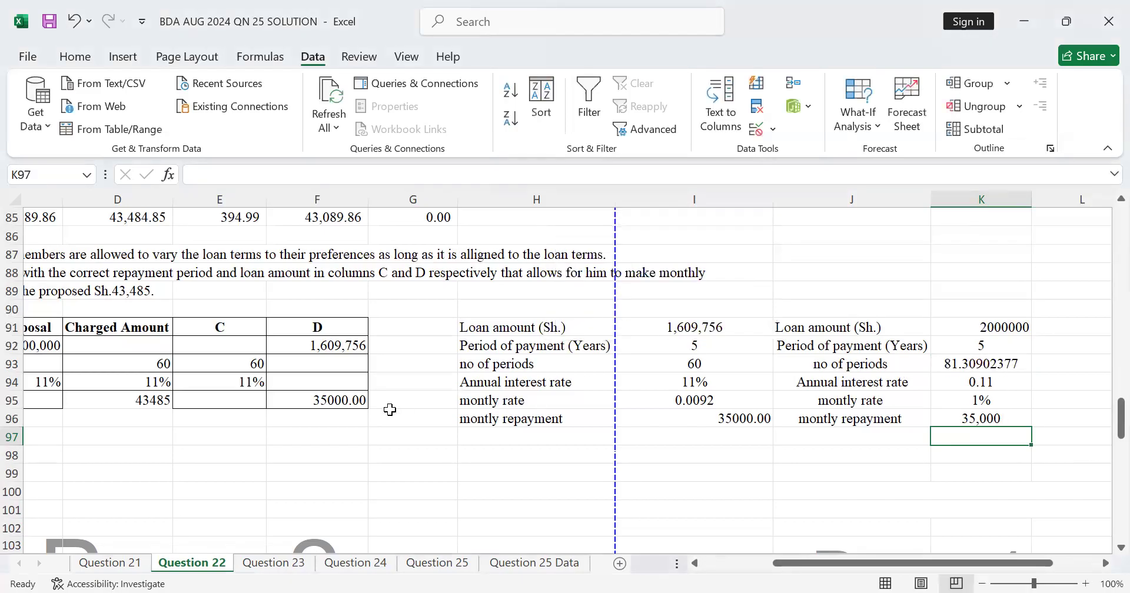
# Fill the column D term in F93 with the formula =K93
pyautogui.click(316, 365)
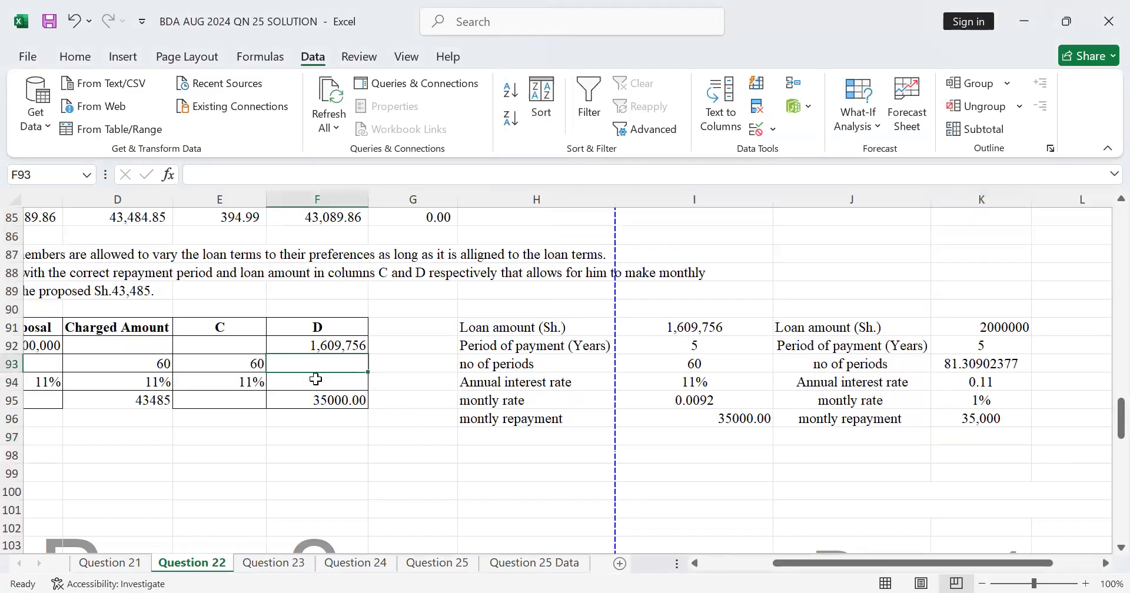
pyautogui.write('=')
pyautogui.click(973, 370)
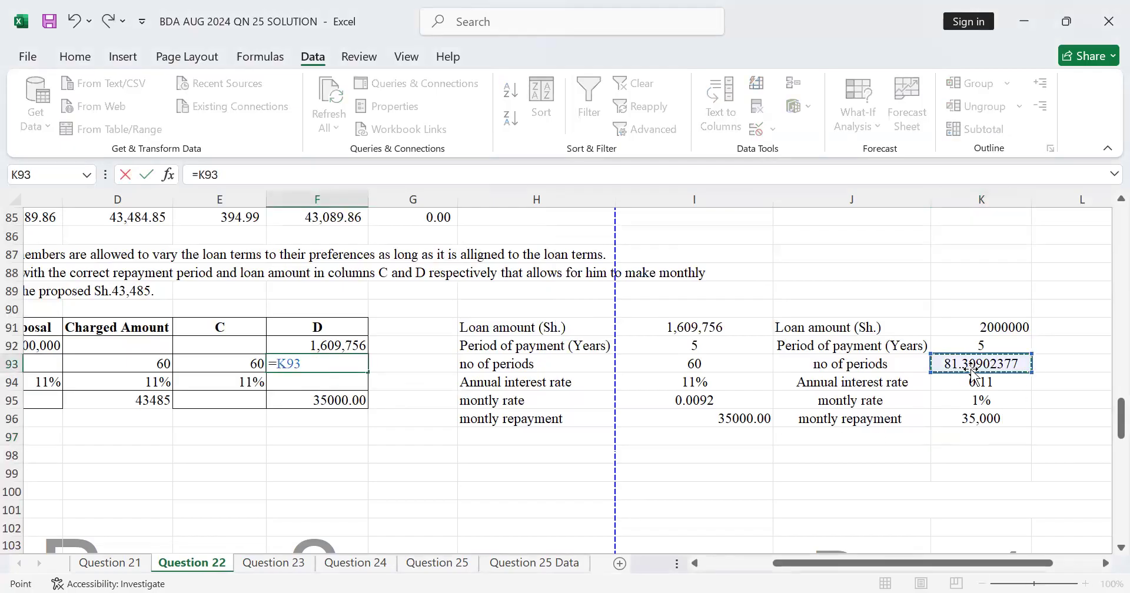
pyautogui.press('Return')
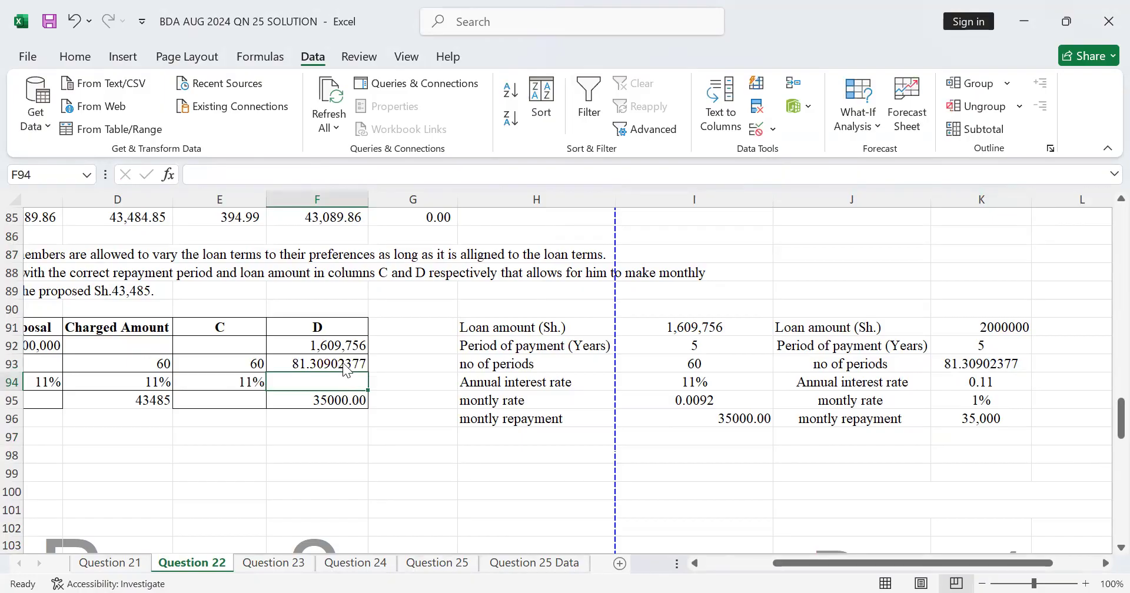
# Format the column D term in F93 to display no decimal places
pyautogui.moveTo(352, 368); pyautogui.dragTo(601, 360)
pyautogui.click(601, 354)
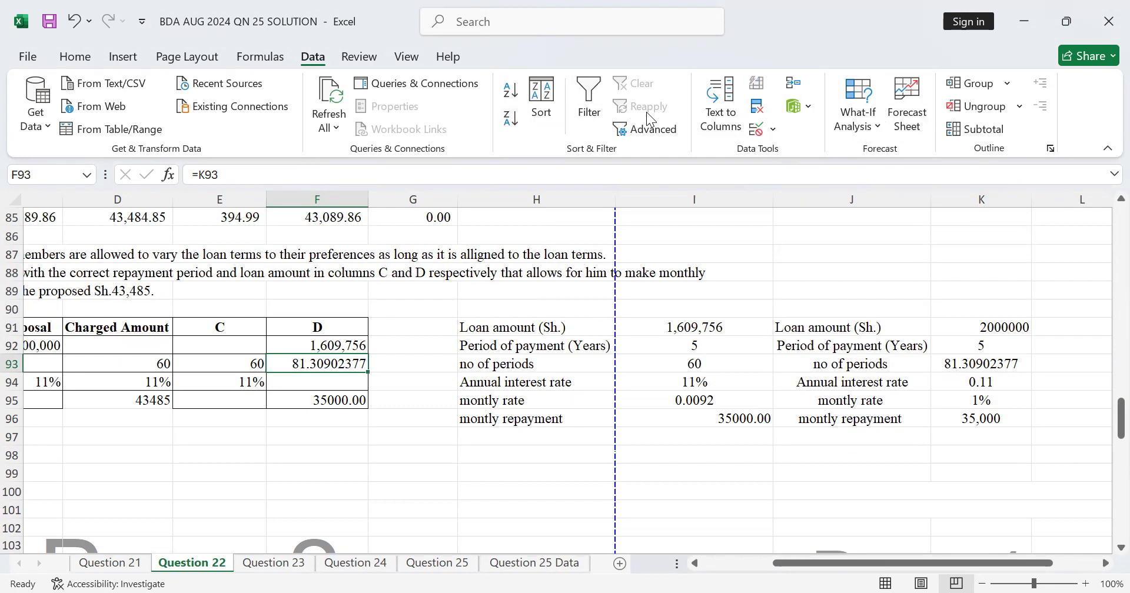
pyautogui.click(75, 55)
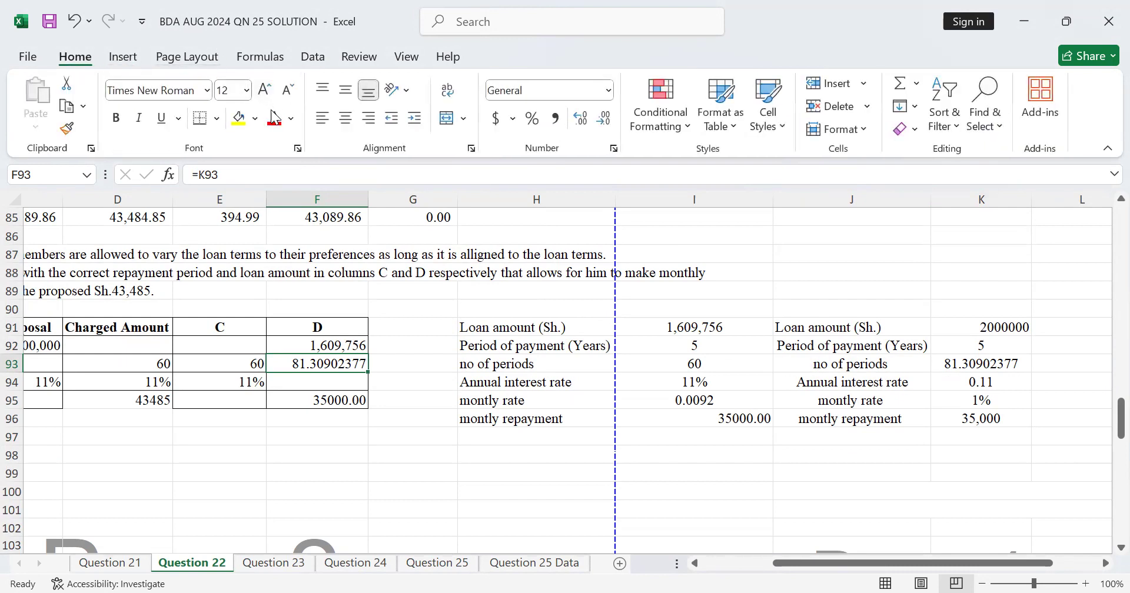
pyautogui.click(587, 124)
pyautogui.click(587, 124)
pyautogui.click(588, 124)
pyautogui.click(610, 122)
pyautogui.click(609, 122)
pyautogui.tripleClick(609, 122)
pyautogui.tripleClick(610, 123)
pyautogui.tripleClick(610, 123)
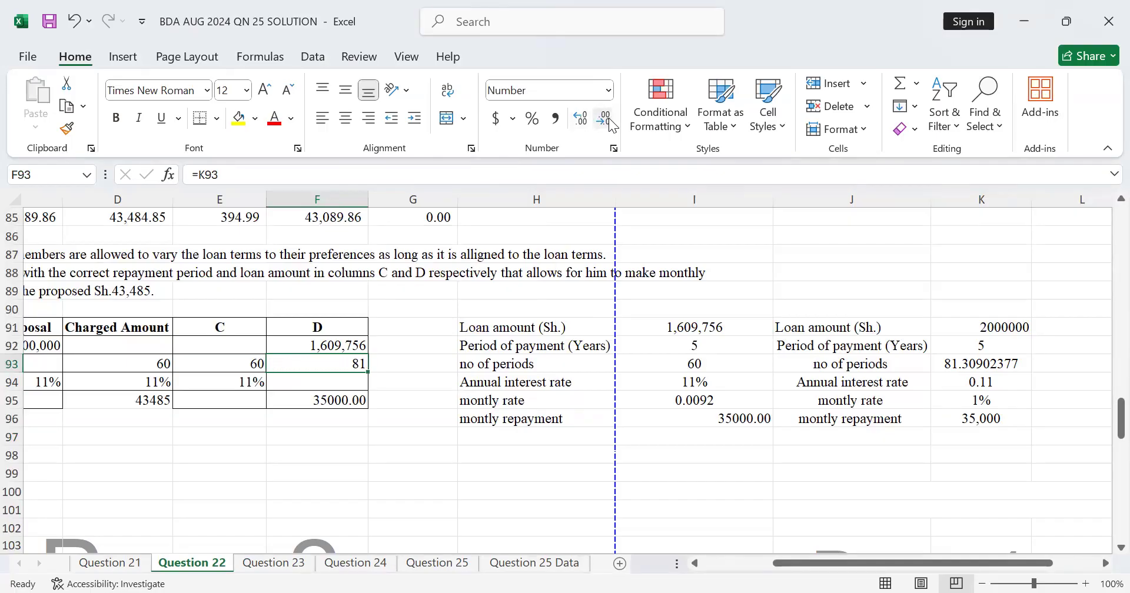
pyautogui.click(452, 422)
pyautogui.click(939, 434)
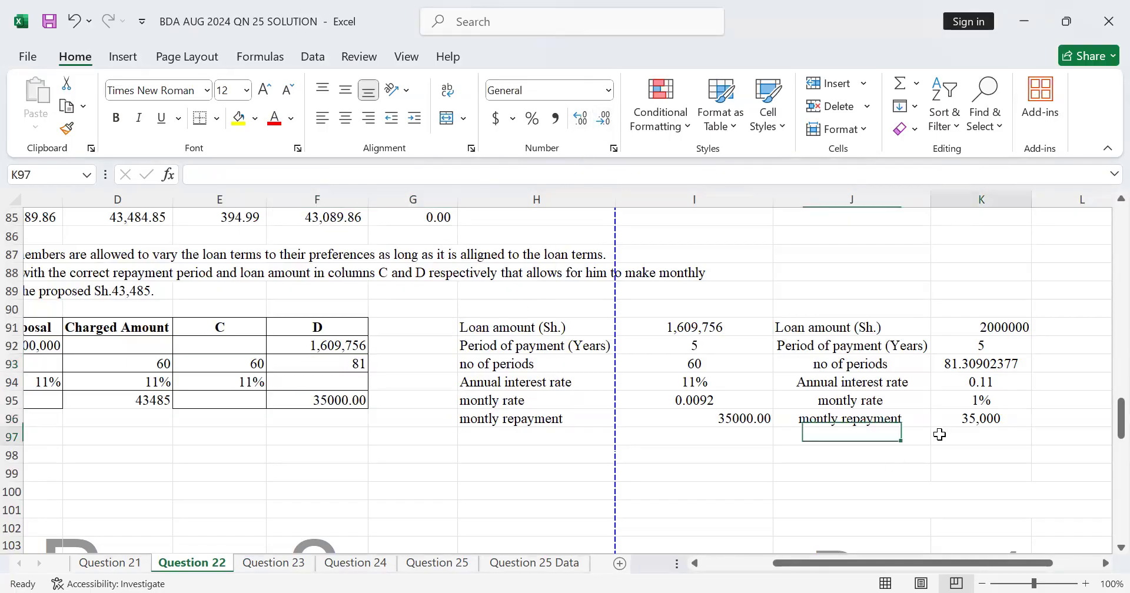
# Copy the helper loan values and formula in K91:K96 to the adjacent column starting at L91
pyautogui.click(1105, 563)
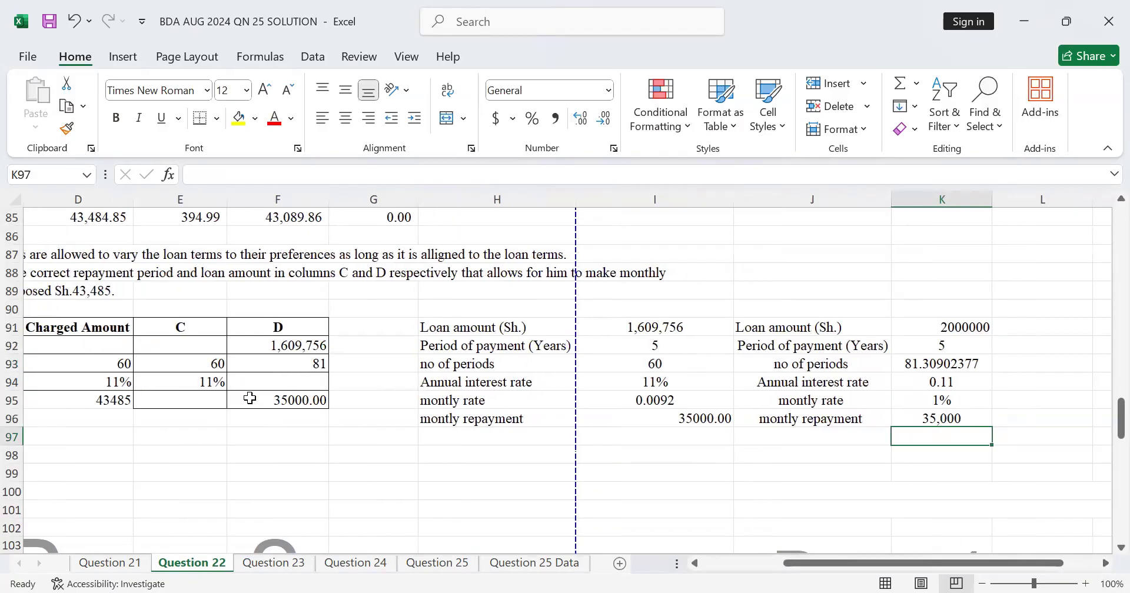
pyautogui.click(306, 378)
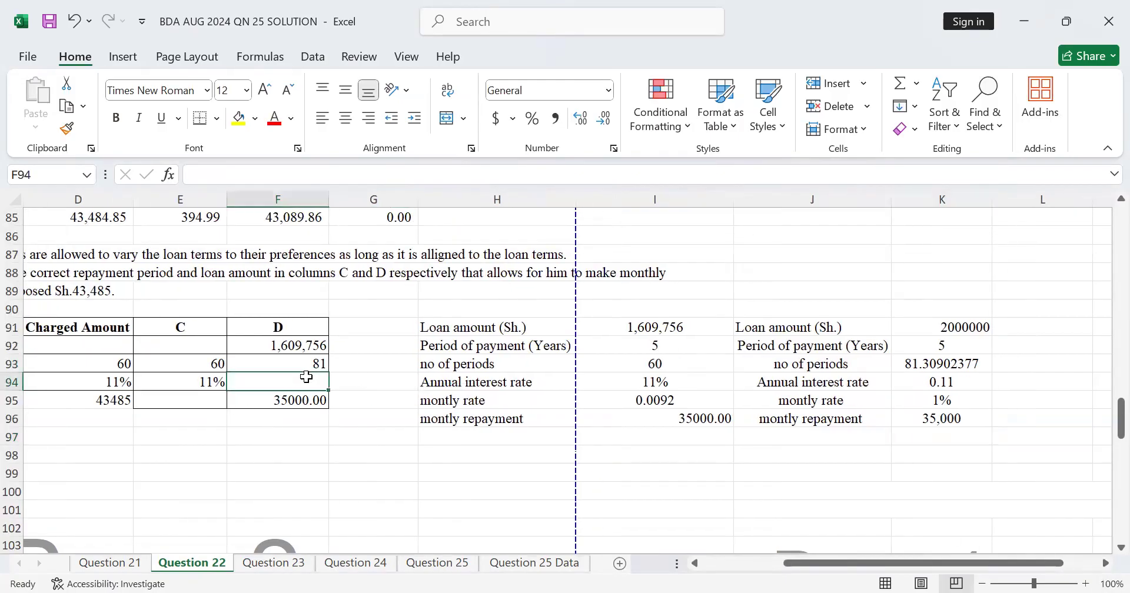
pyautogui.click(1105, 563)
pyautogui.click(1105, 563)
pyautogui.moveTo(830, 340); pyautogui.dragTo(833, 330)
pyautogui.click(833, 329)
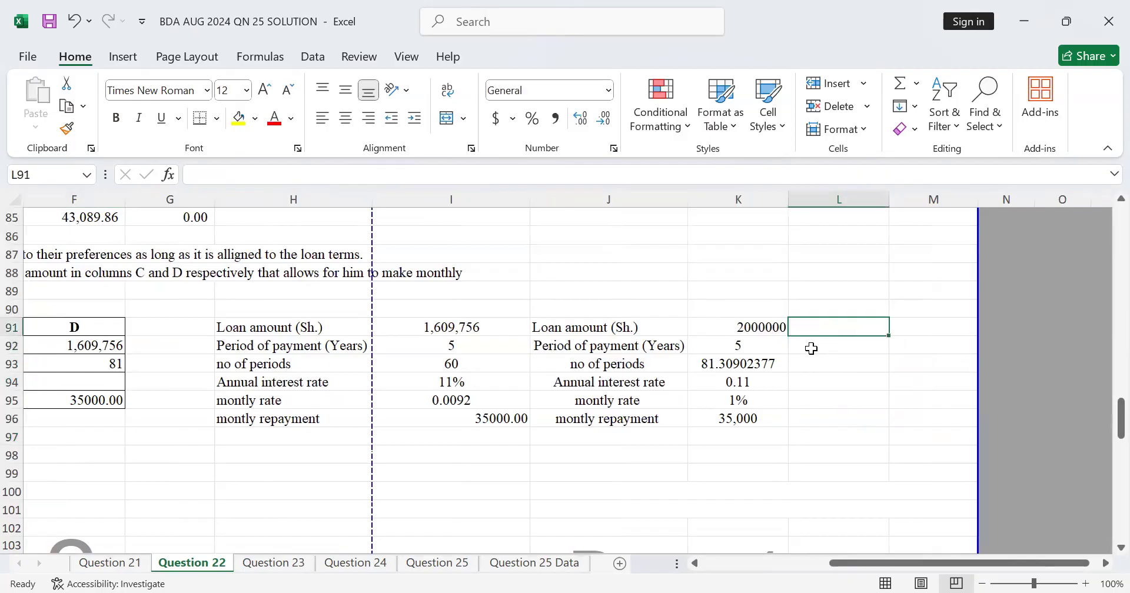
pyautogui.moveTo(736, 329); pyautogui.dragTo(729, 410)
pyautogui.rightClick(728, 410)
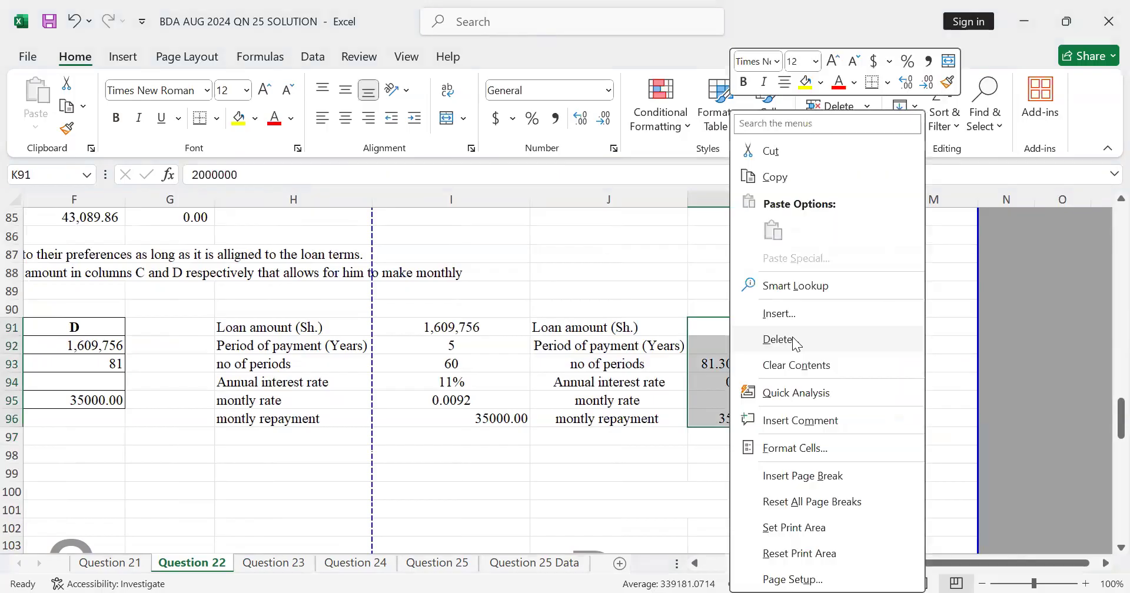
pyautogui.click(776, 177)
pyautogui.click(833, 327)
pyautogui.hotkey('ctrl', 'v')
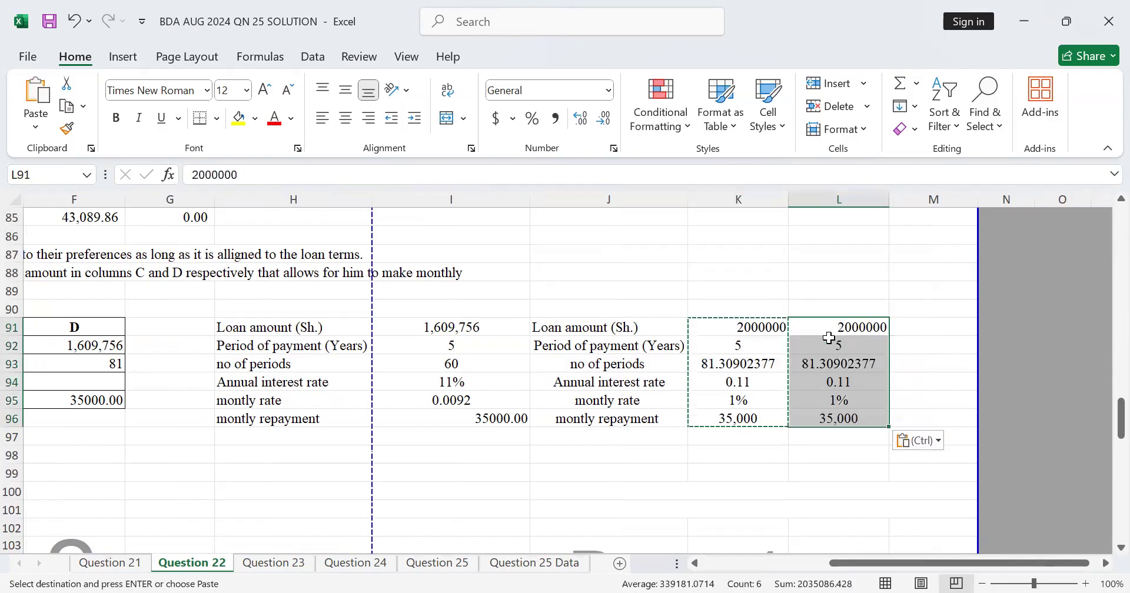
pyautogui.click(829, 363)
pyautogui.click(820, 433)
pyautogui.click(836, 413)
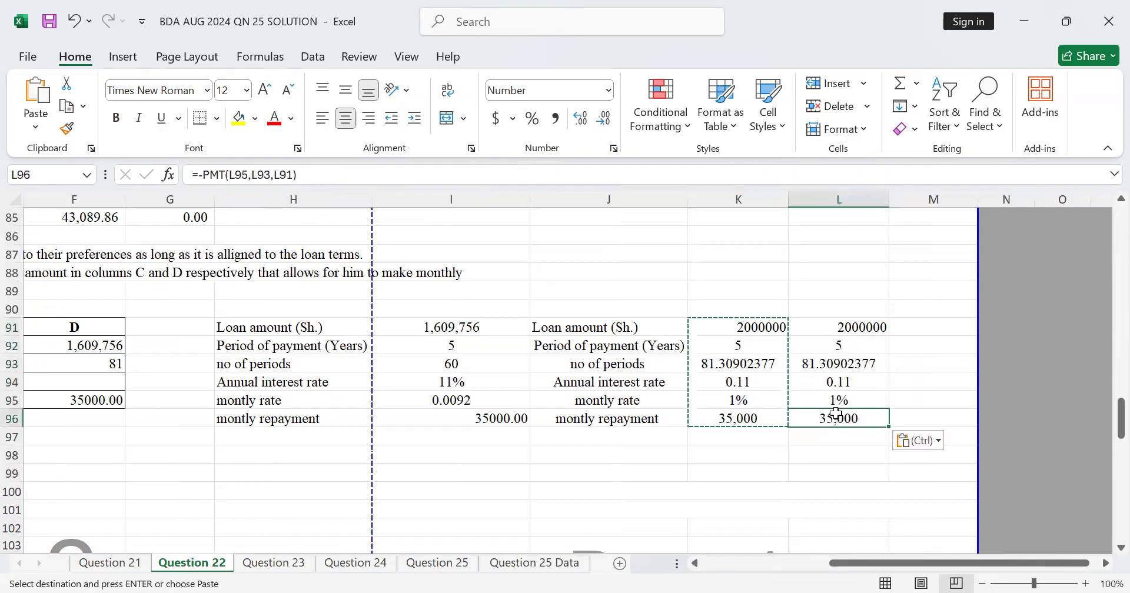
pyautogui.doubleClick(836, 414)
pyautogui.click(811, 438)
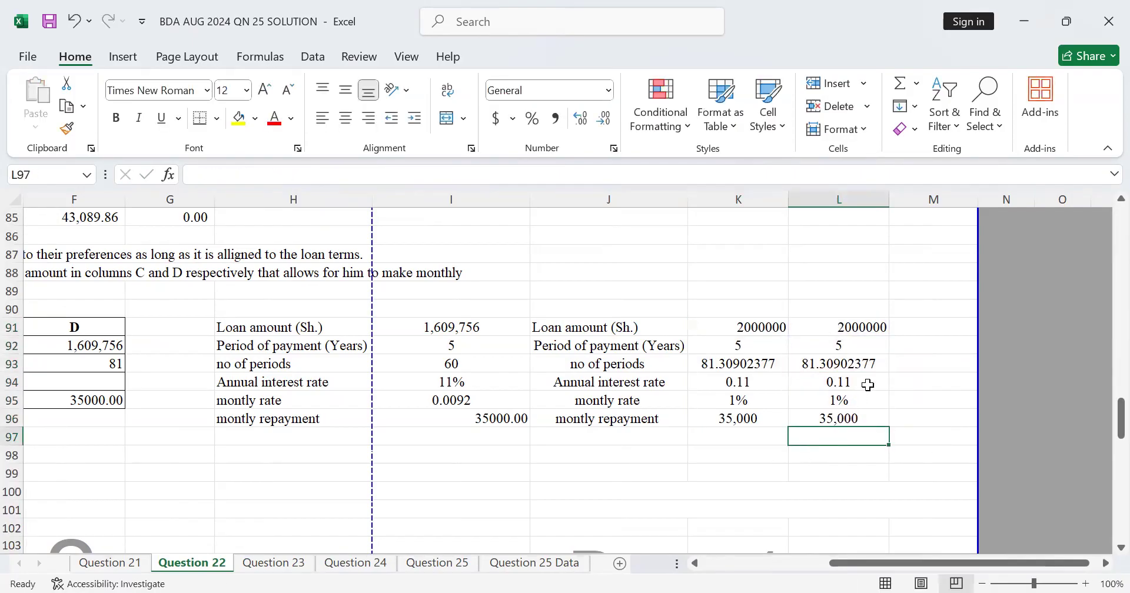
# Replace the number of periods in L93 with 60
pyautogui.click(844, 417)
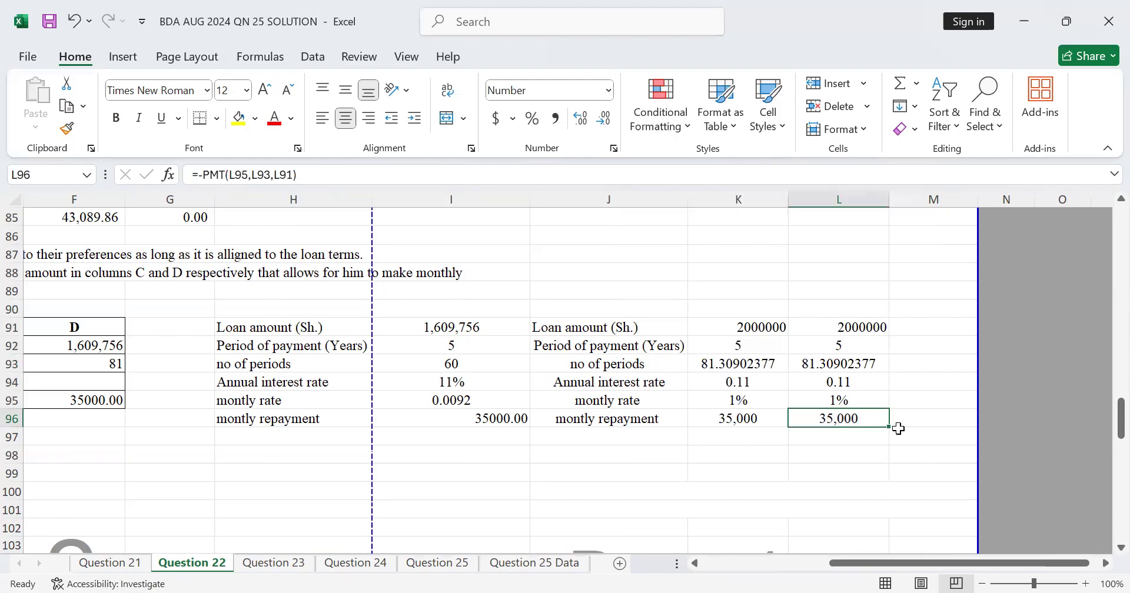
pyautogui.click(850, 362)
pyautogui.doubleClick(850, 362)
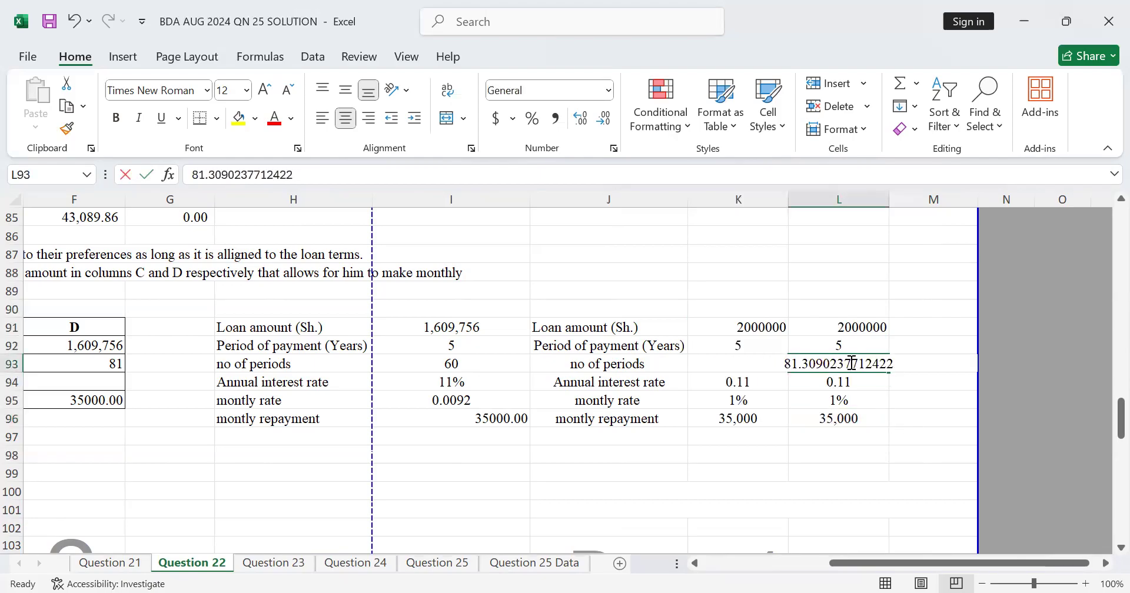
pyautogui.press('BackSpace')
pyautogui.press('BackSpace')
pyautogui.press('BackSpace')
pyautogui.press('BackSpace')
pyautogui.press('BackSpace')
pyautogui.press('BackSpace')
pyautogui.press('BackSpace')
pyautogui.press('BackSpace')
pyautogui.press('BackSpace')
pyautogui.press('BackSpace')
pyautogui.press('BackSpace')
pyautogui.press('BackSpace')
pyautogui.press('BackSpace')
pyautogui.press('BackSpace')
pyautogui.press('BackSpace')
pyautogui.press('BackSpace')
pyautogui.write('60')
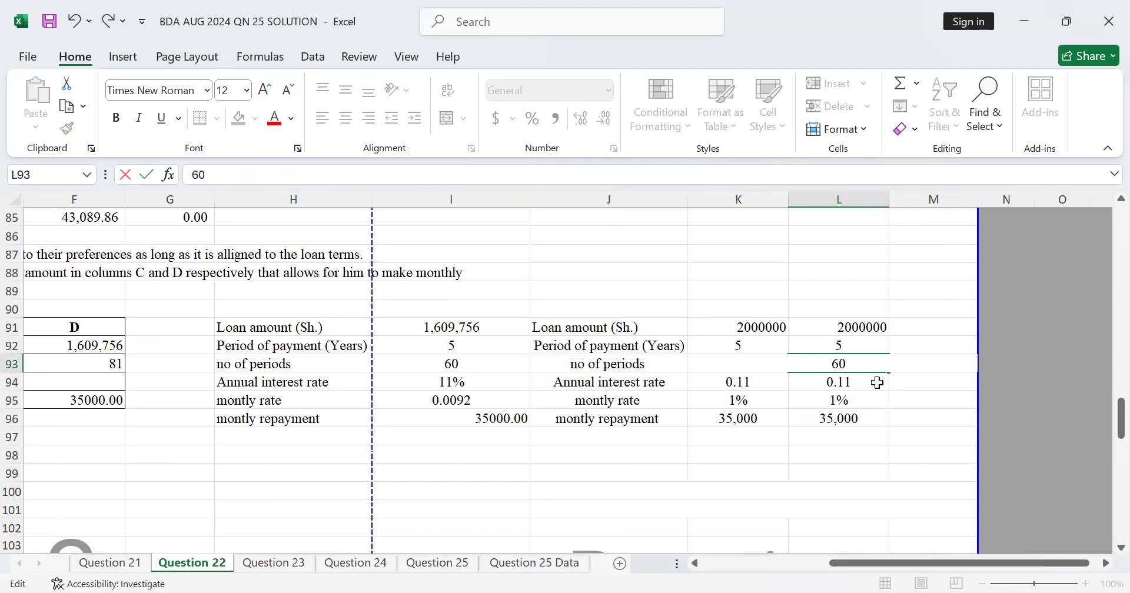
pyautogui.click(865, 383)
pyautogui.click(849, 431)
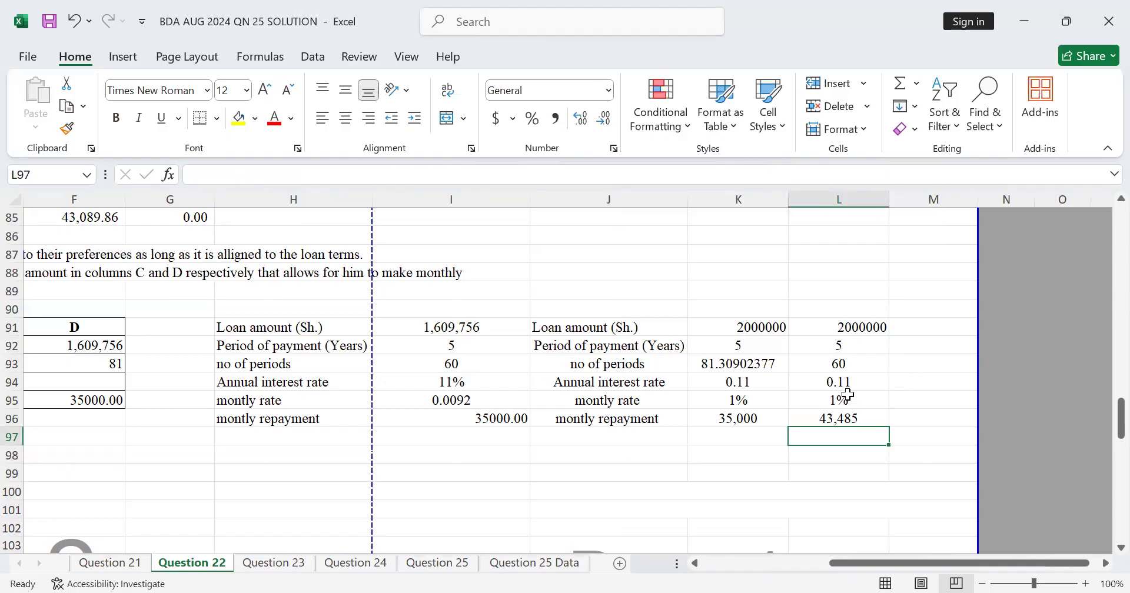
pyautogui.write('=')
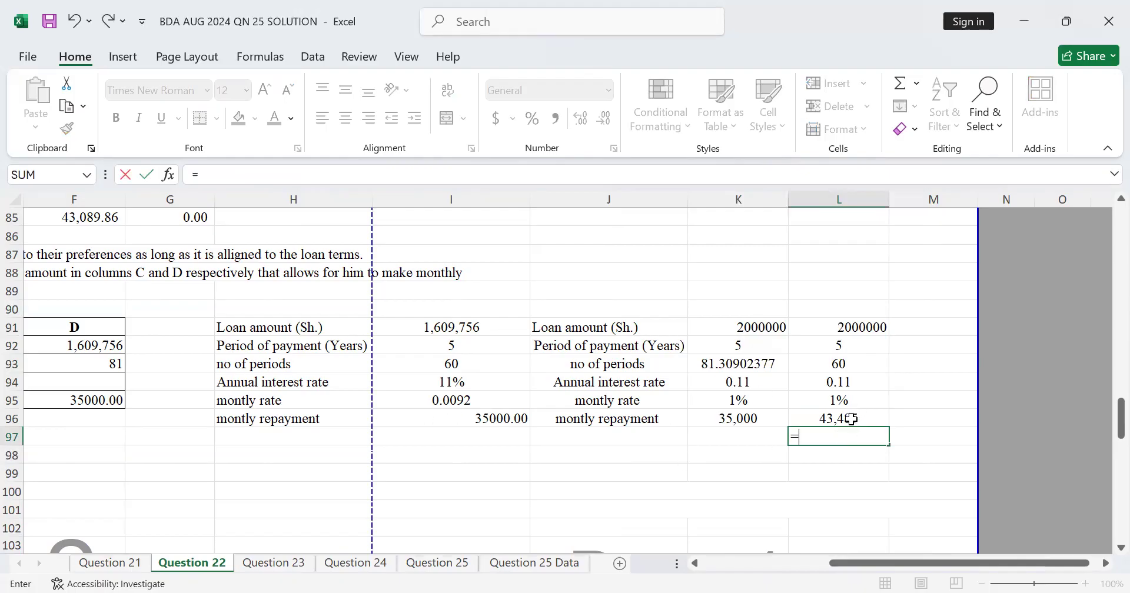
pyautogui.press('Escape')
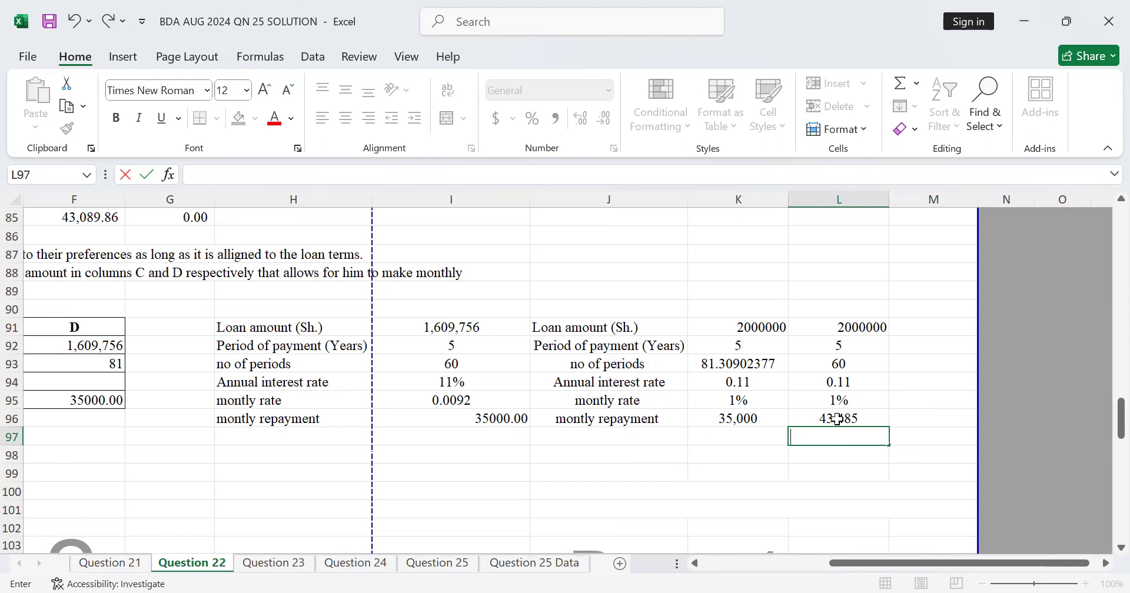
# Run Goal Seek to set the monthly repayment in L96 to 35000 by changing the monthly rate in L95
pyautogui.click(298, 57)
pyautogui.click(862, 400)
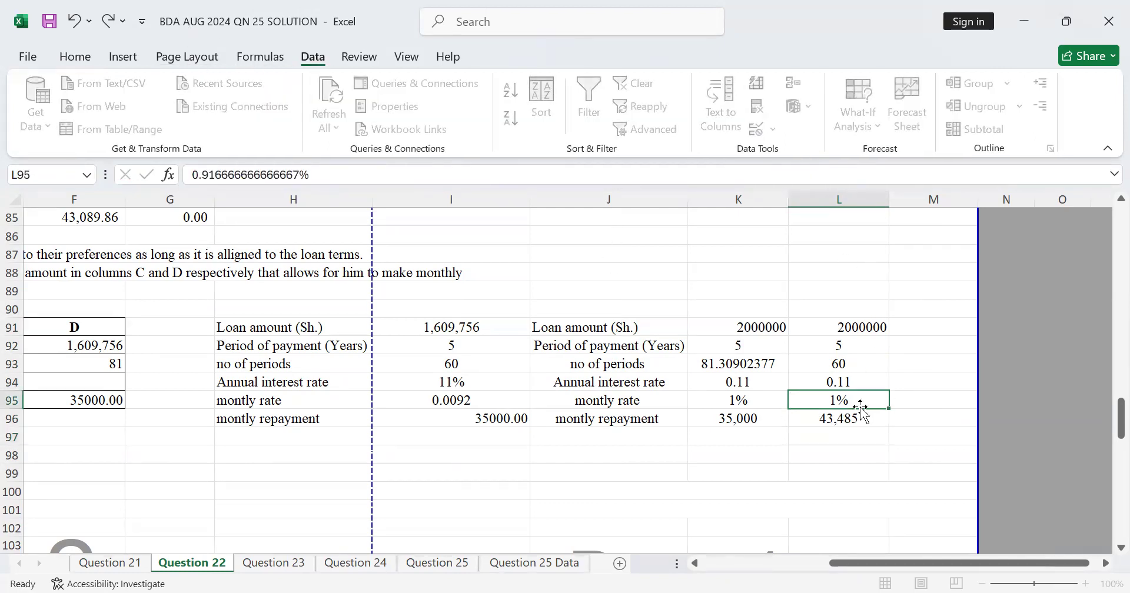
pyautogui.click(862, 437)
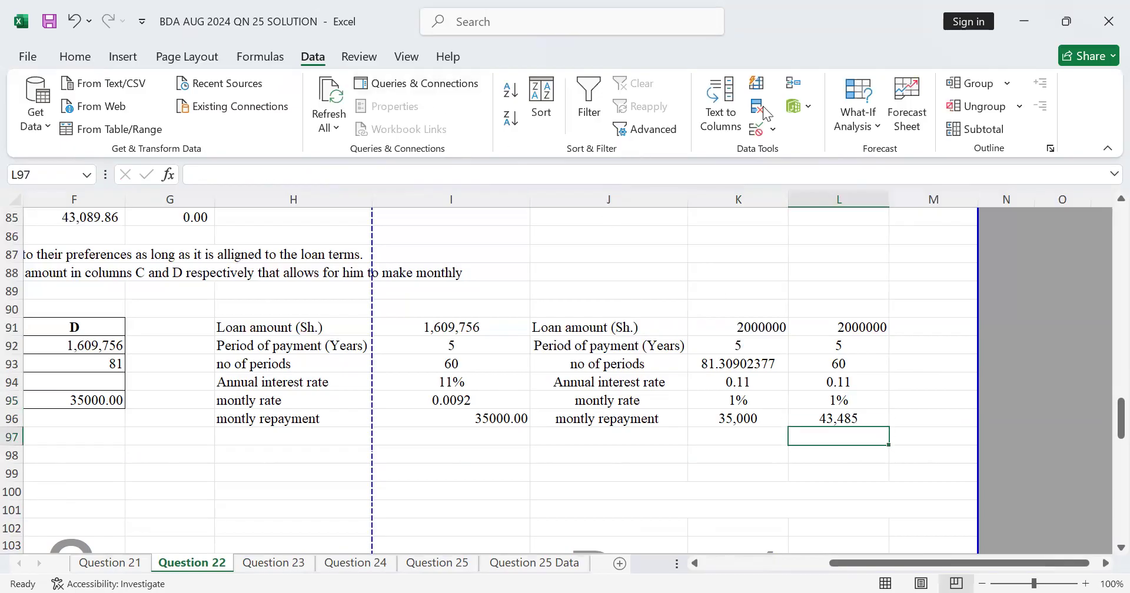
pyautogui.click(850, 124)
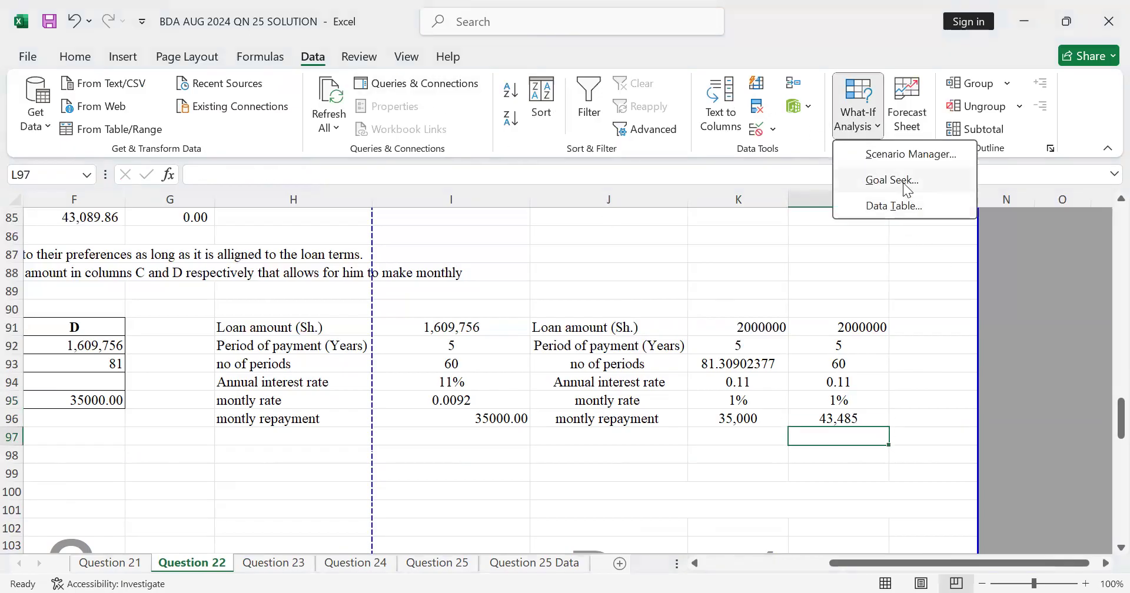
pyautogui.click(905, 185)
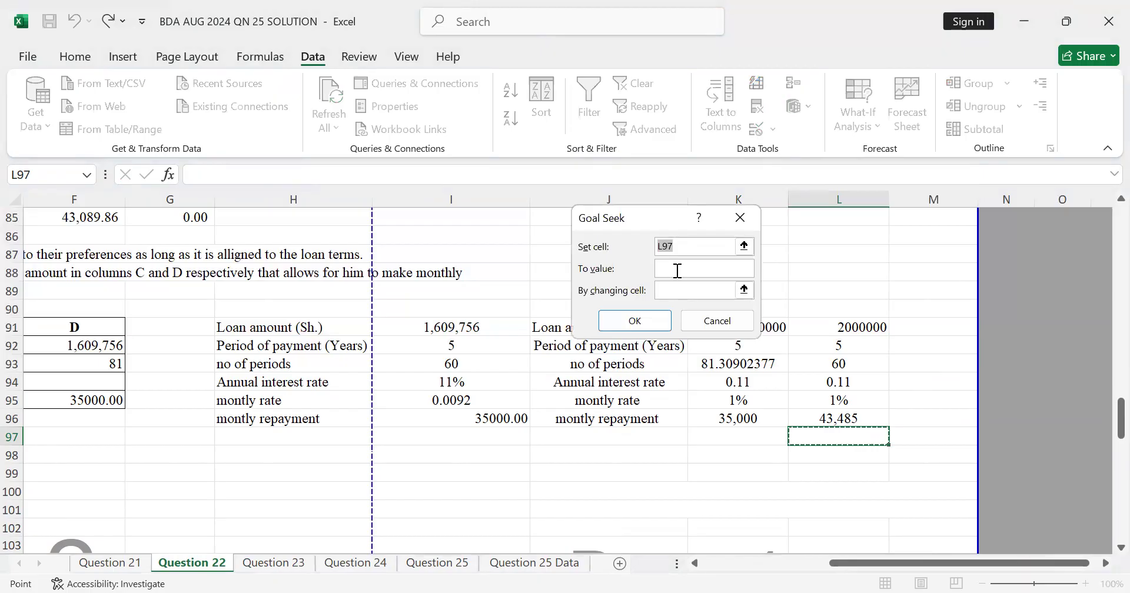
pyautogui.click(844, 419)
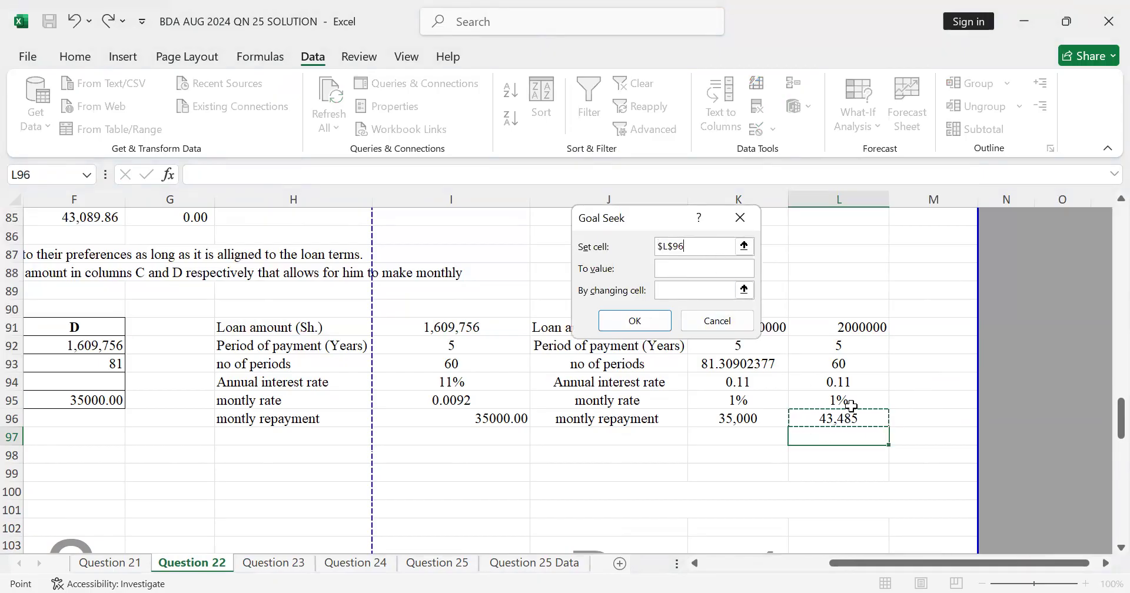
pyautogui.write(',')
pyautogui.press('BackSpace')
pyautogui.click(695, 266)
pyautogui.write('35000')
pyautogui.click(718, 291)
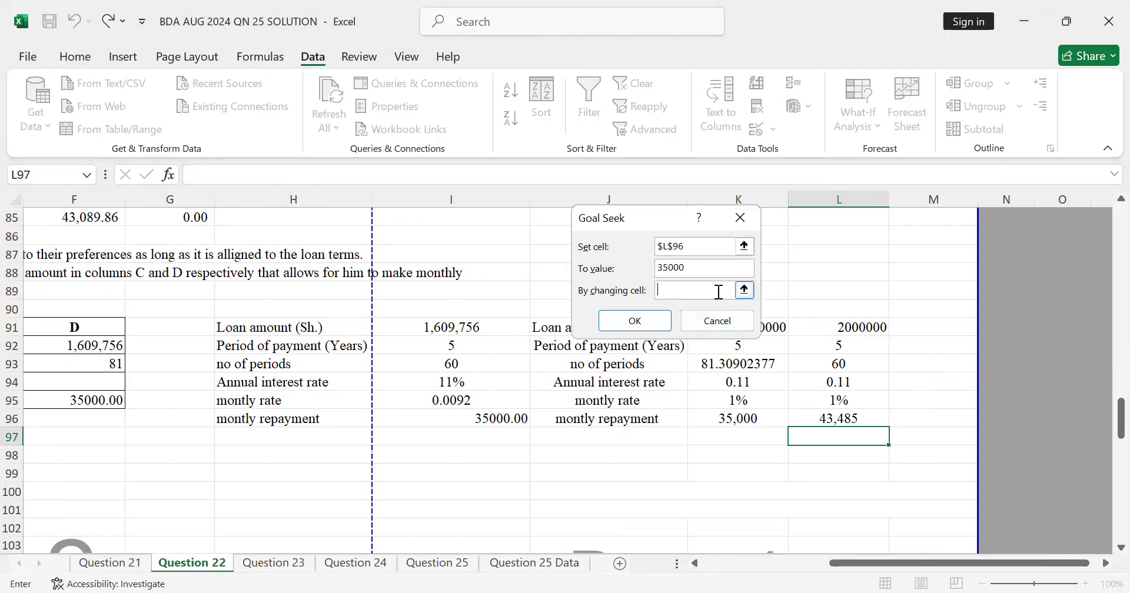
pyautogui.click(840, 400)
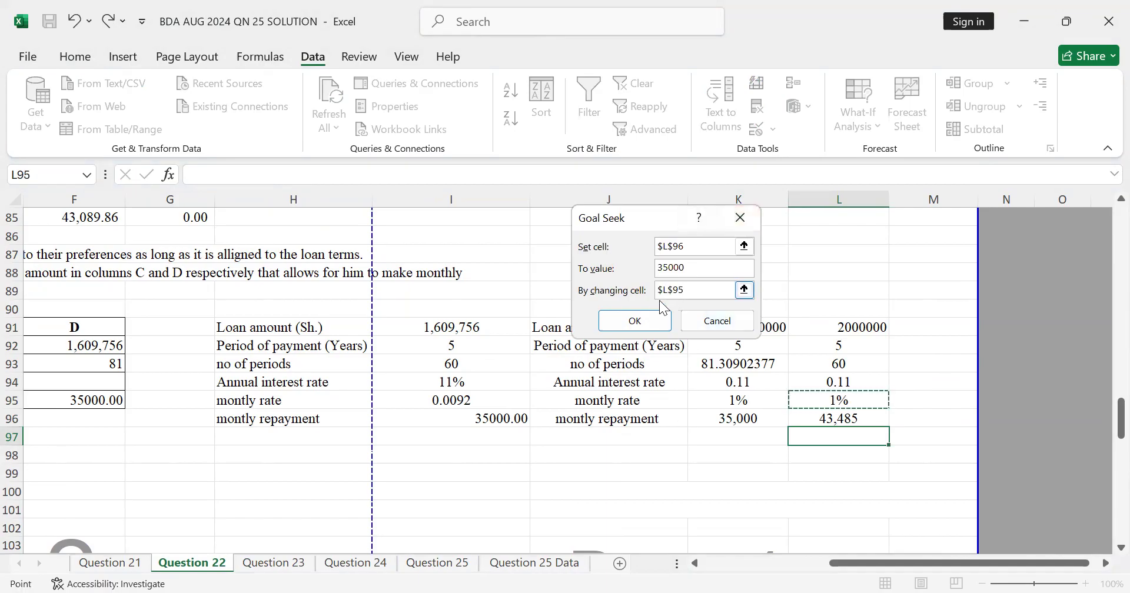
pyautogui.click(642, 317)
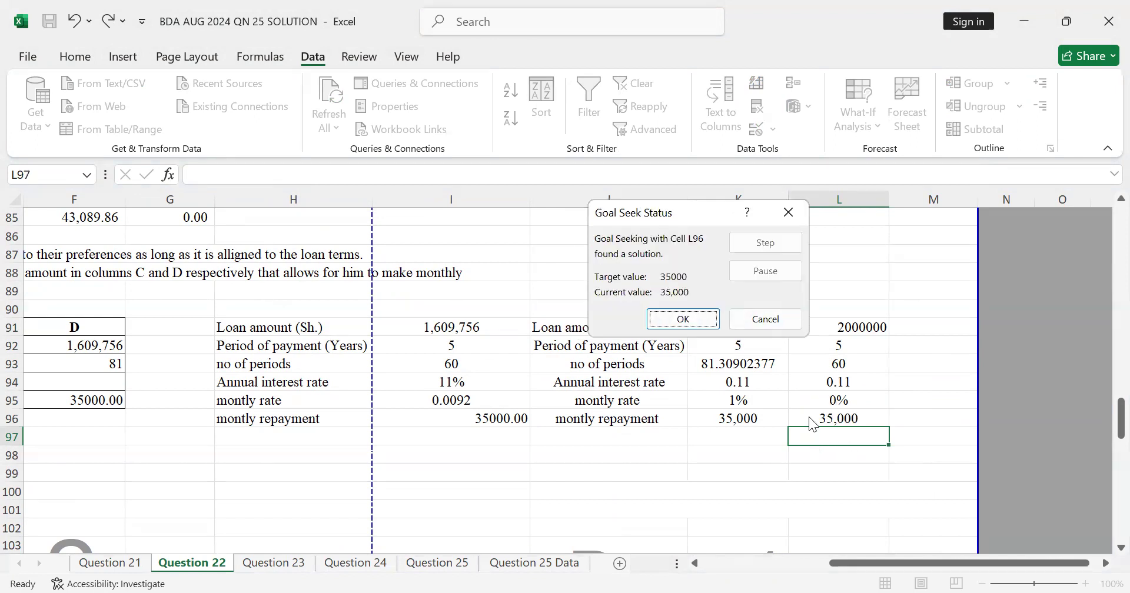
pyautogui.click(684, 319)
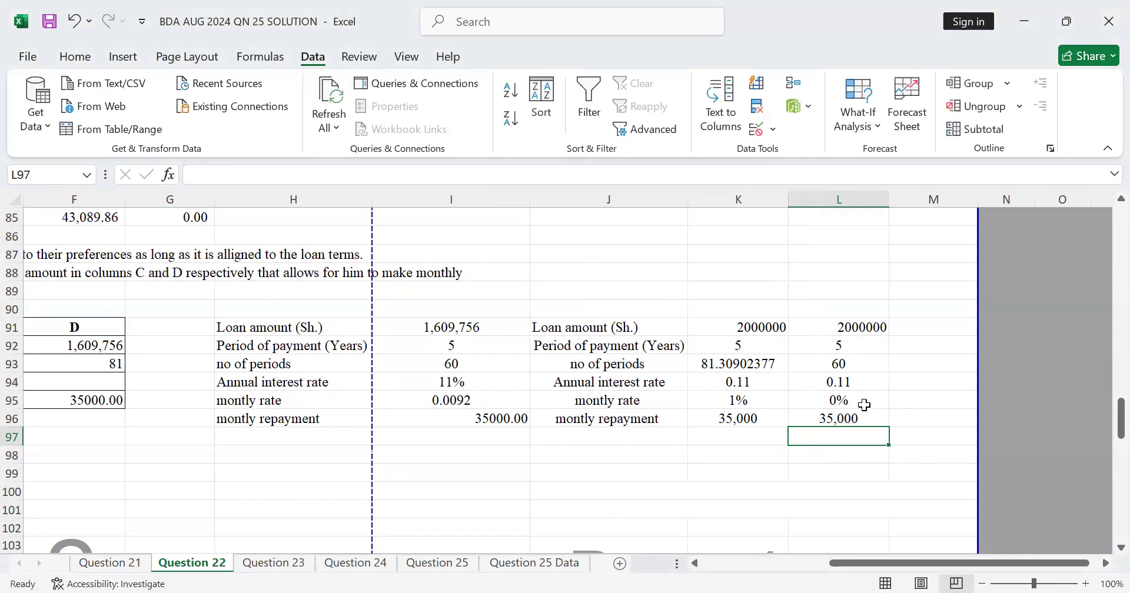
pyautogui.click(869, 400)
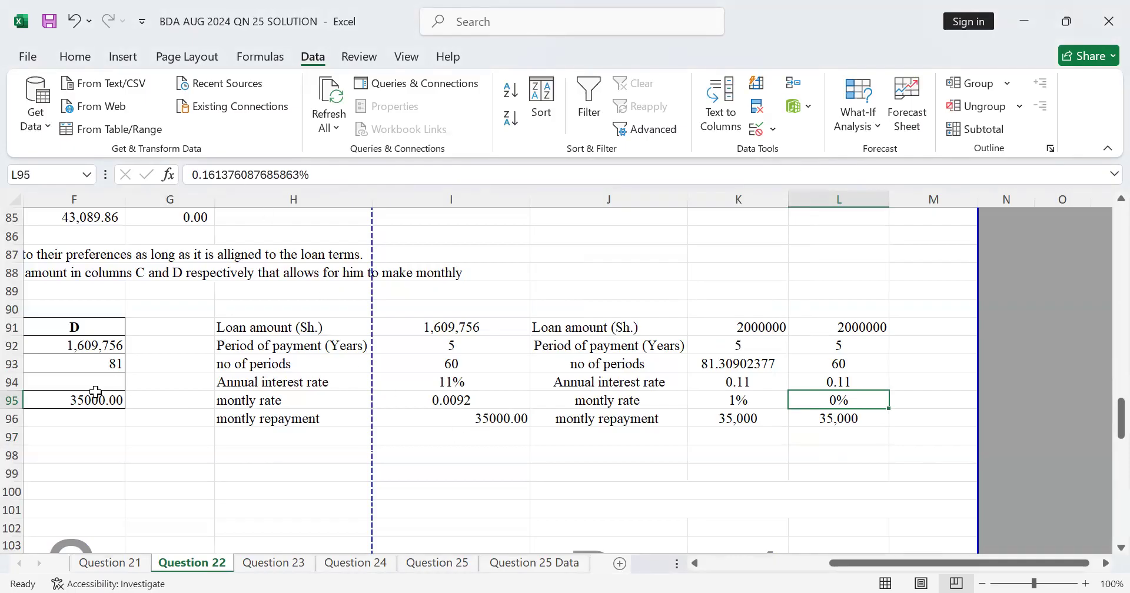
pyautogui.click(100, 378)
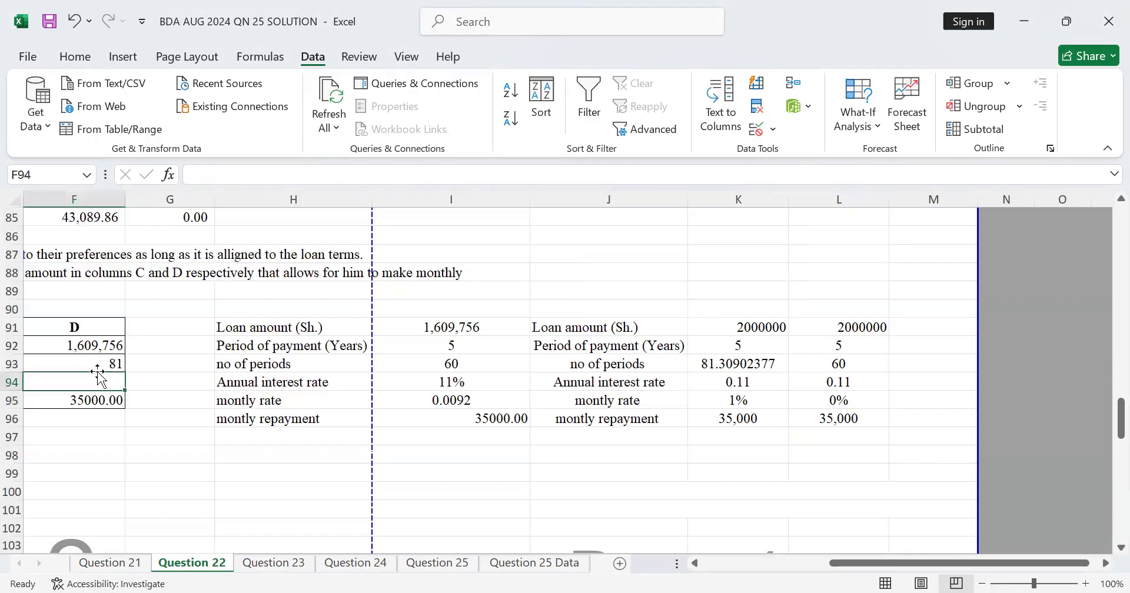
pyautogui.write('=')
pyautogui.click(841, 406)
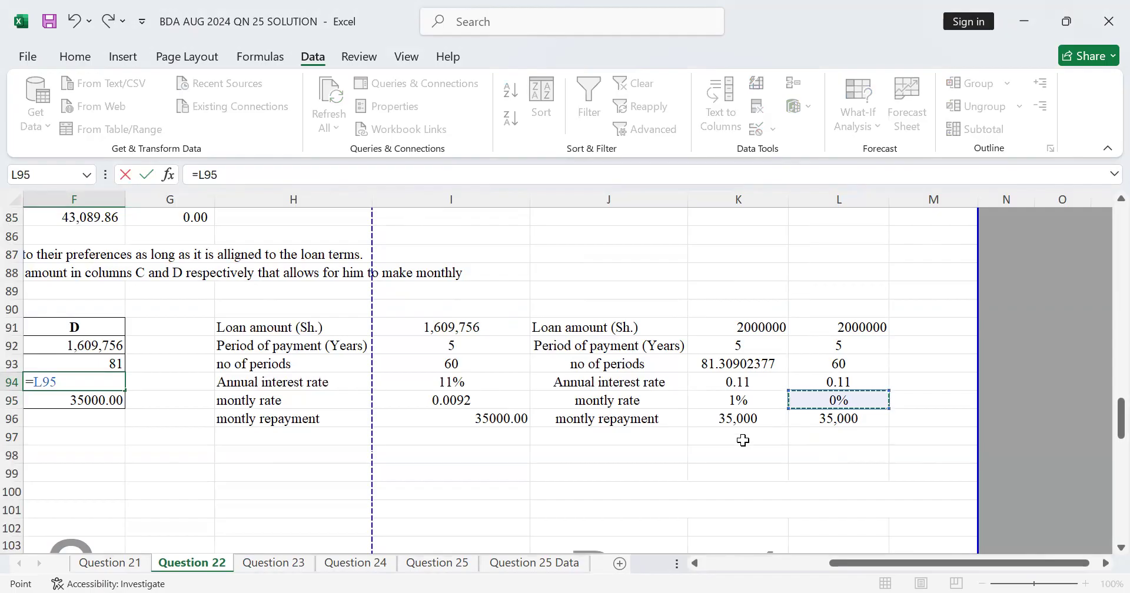
pyautogui.keyDown('shift'); pyautogui.click(743, 440); pyautogui.keyUp('shift')
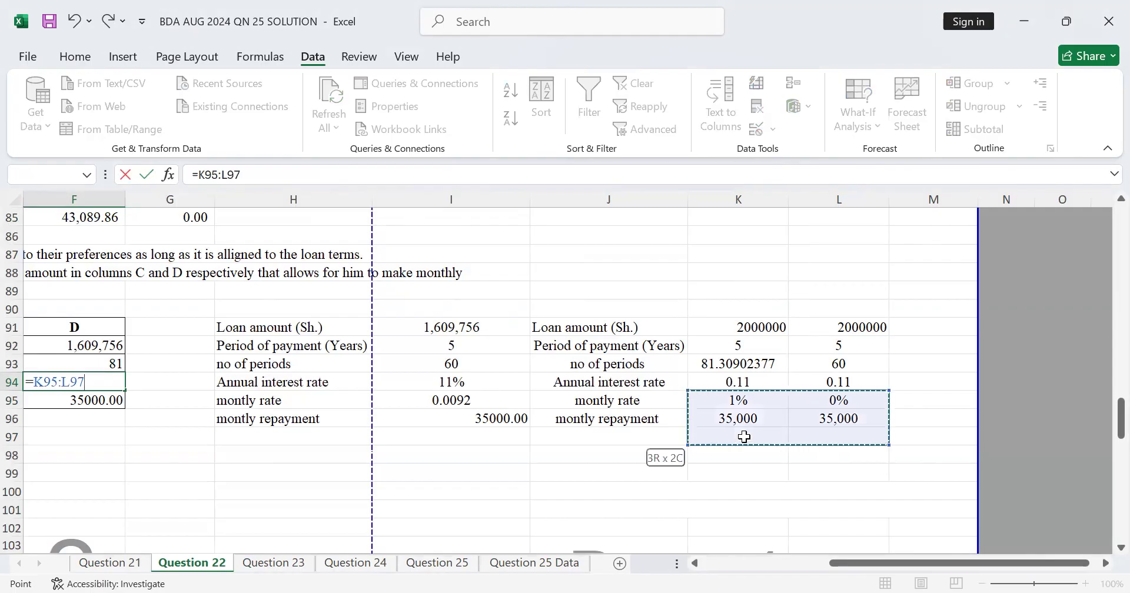
pyautogui.write('*')
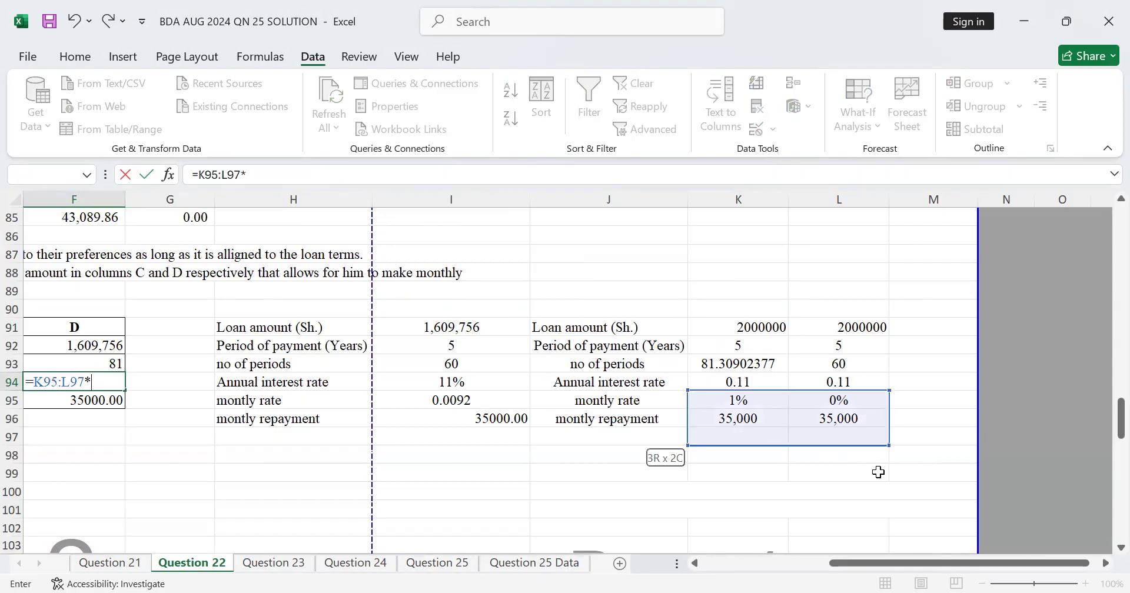
pyautogui.click(953, 419)
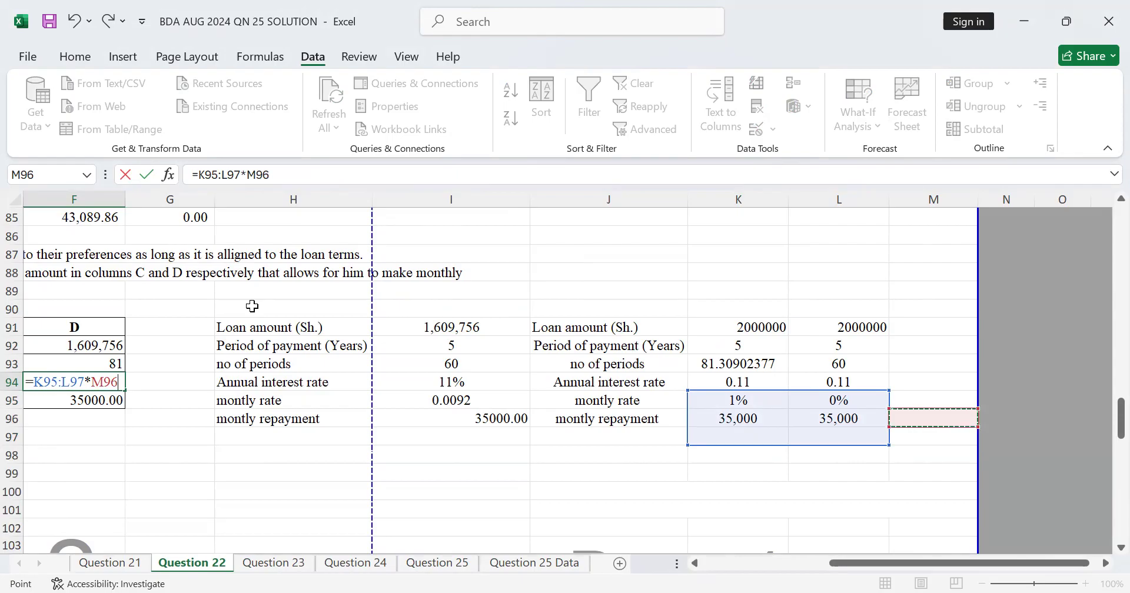
pyautogui.press('Escape')
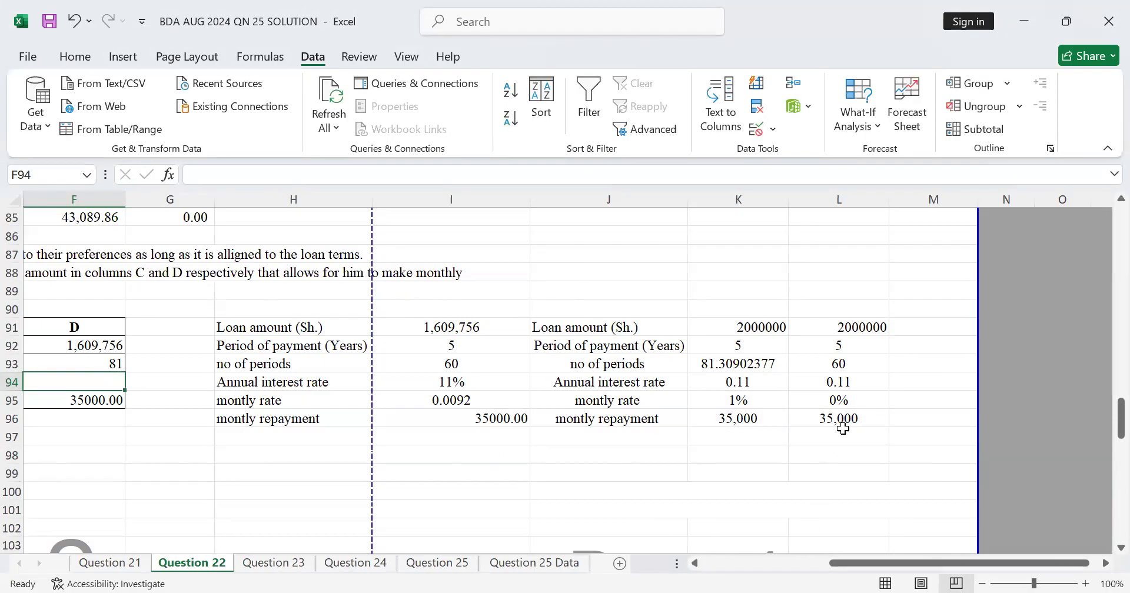
# Fill the column D annual interest rate in F94 with the formula =L95*12
pyautogui.click(845, 393)
pyautogui.click(92, 387)
pyautogui.write('=')
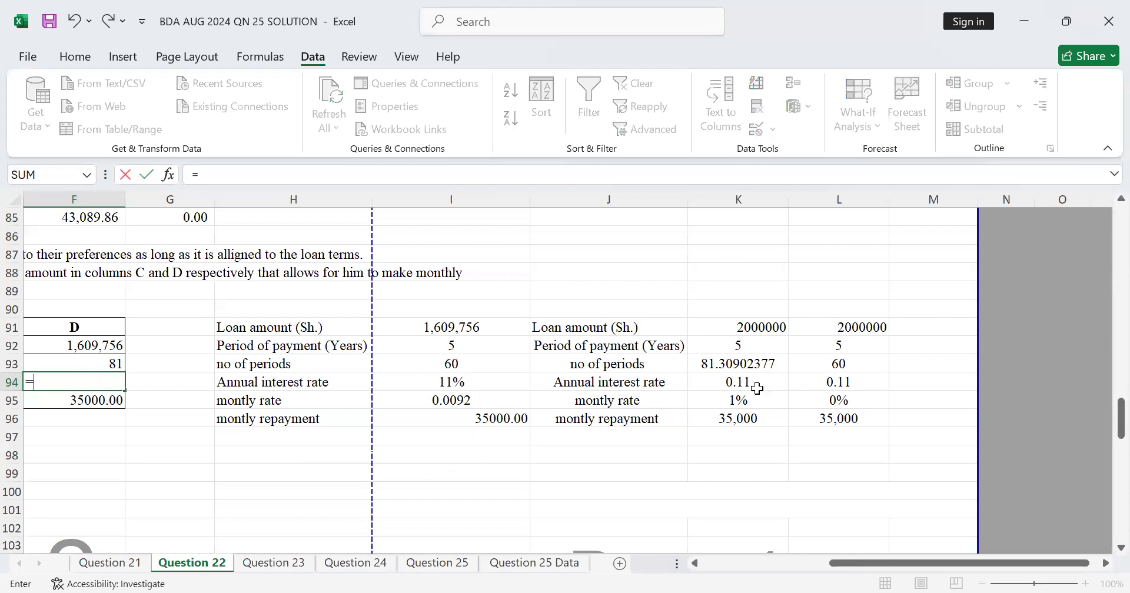
pyautogui.click(842, 401)
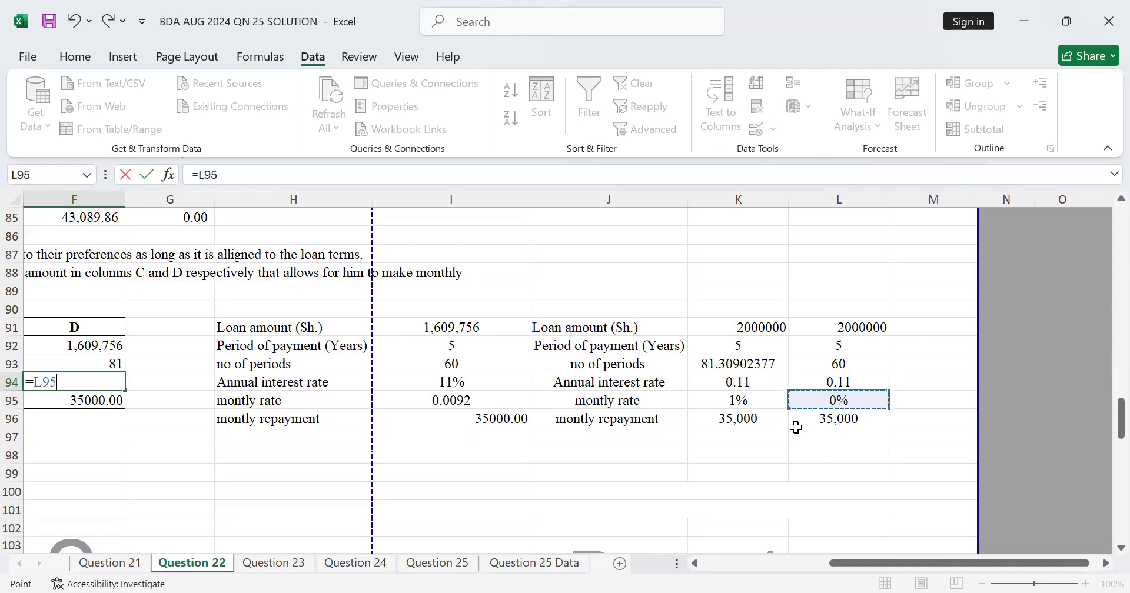
pyautogui.write('*')
pyautogui.press('Return')
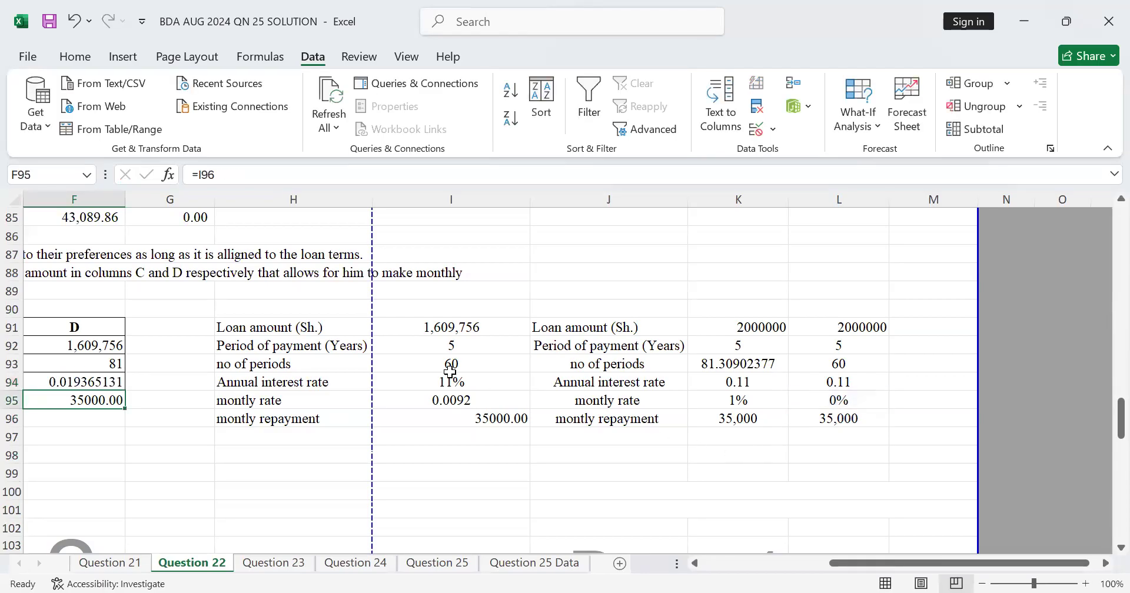
# Format the column D annual interest rate in F94 to display three decimal places
pyautogui.click(83, 416)
pyautogui.click(83, 381)
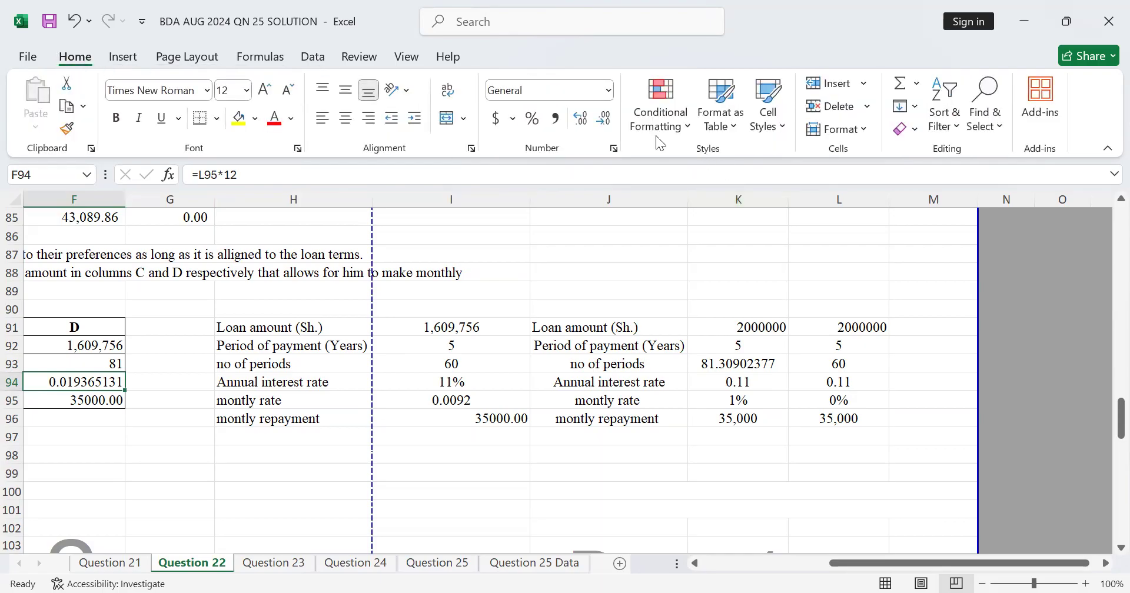
pyautogui.click(604, 119)
pyautogui.click(606, 119)
pyautogui.click(604, 120)
pyautogui.click(604, 120)
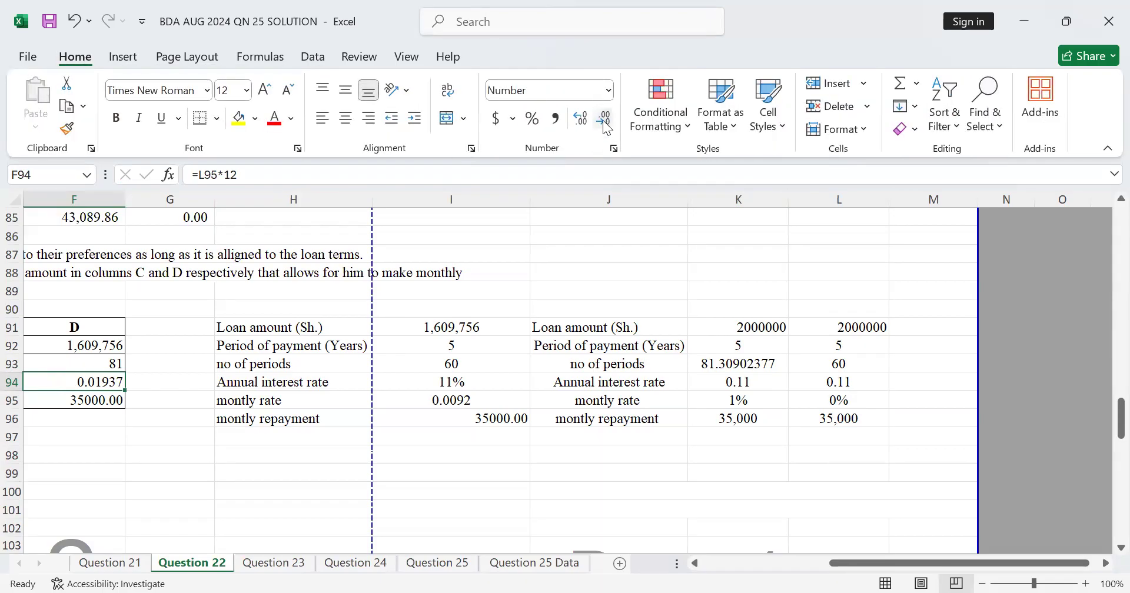
pyautogui.click(602, 120)
pyautogui.click(602, 120)
pyautogui.click(602, 120)
pyautogui.click(603, 120)
pyautogui.click(579, 121)
pyautogui.click(579, 121)
pyautogui.click(532, 379)
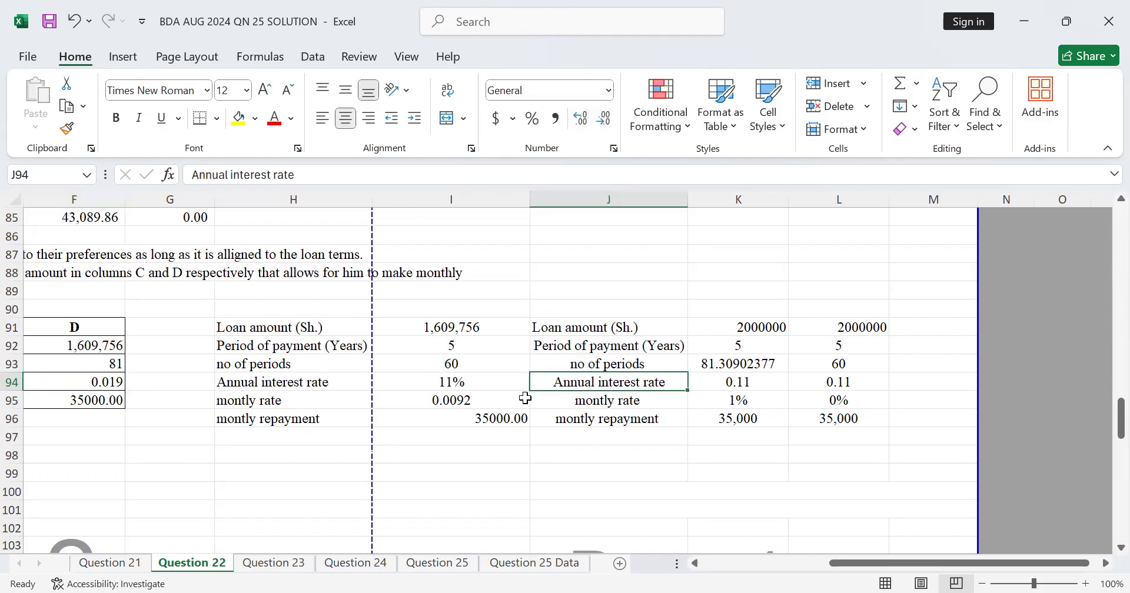
# Review the details table in B91:F95 against the part (c) instructions and the helper loan calculations beside it
pyautogui.moveTo(858, 560); pyautogui.dragTo(789, 563)
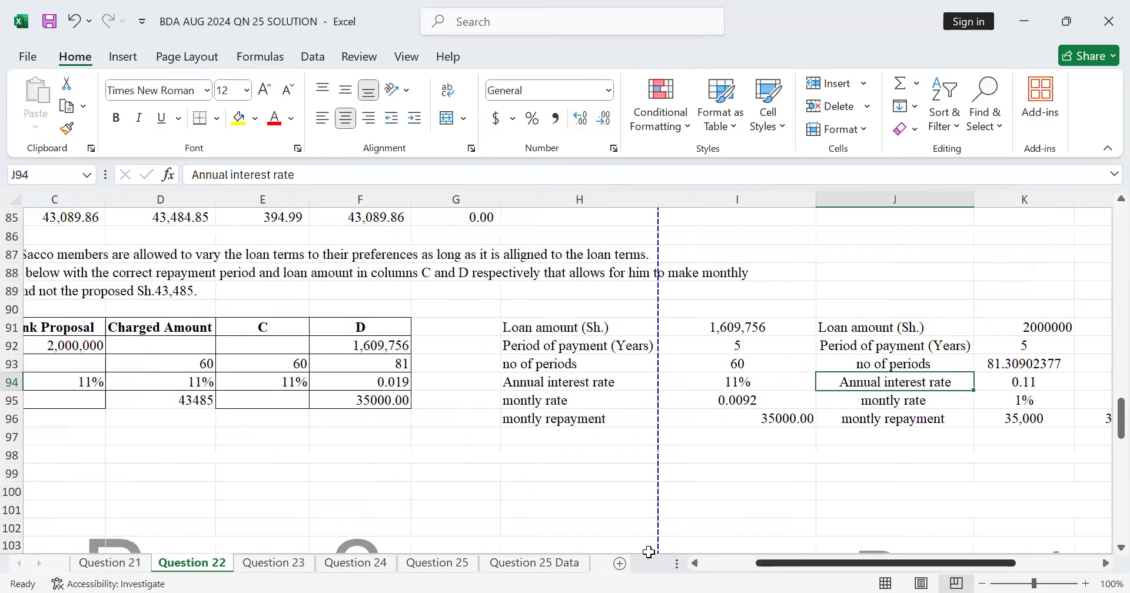
pyautogui.click(745, 477)
pyautogui.click(1079, 563)
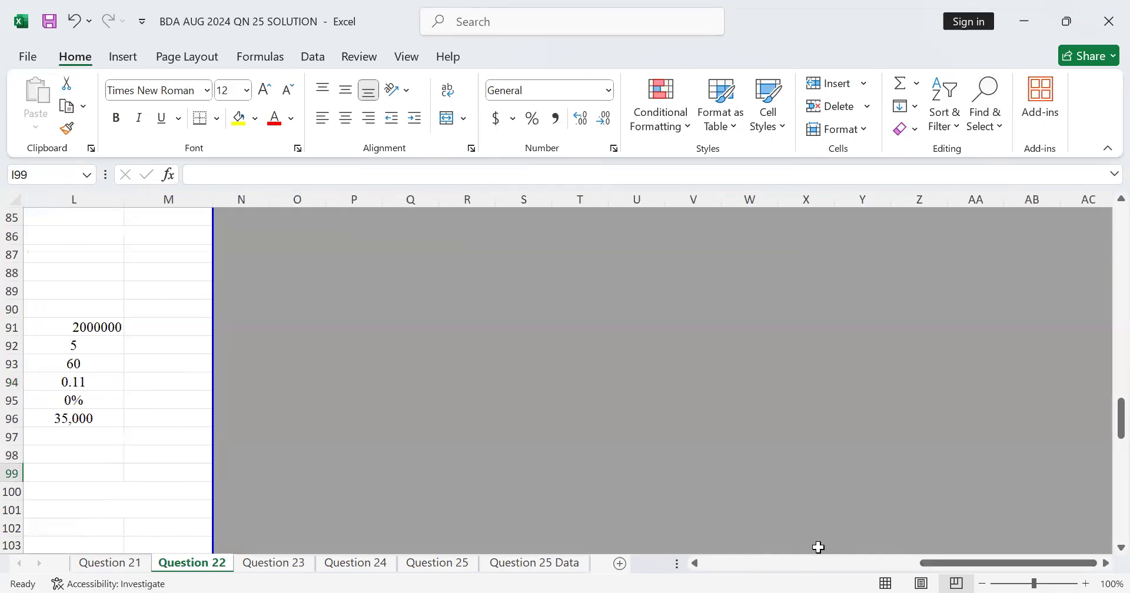
pyautogui.click(790, 563)
pyautogui.hscroll(-2, 613, 436)
pyautogui.scroll(-2, 601, 453)
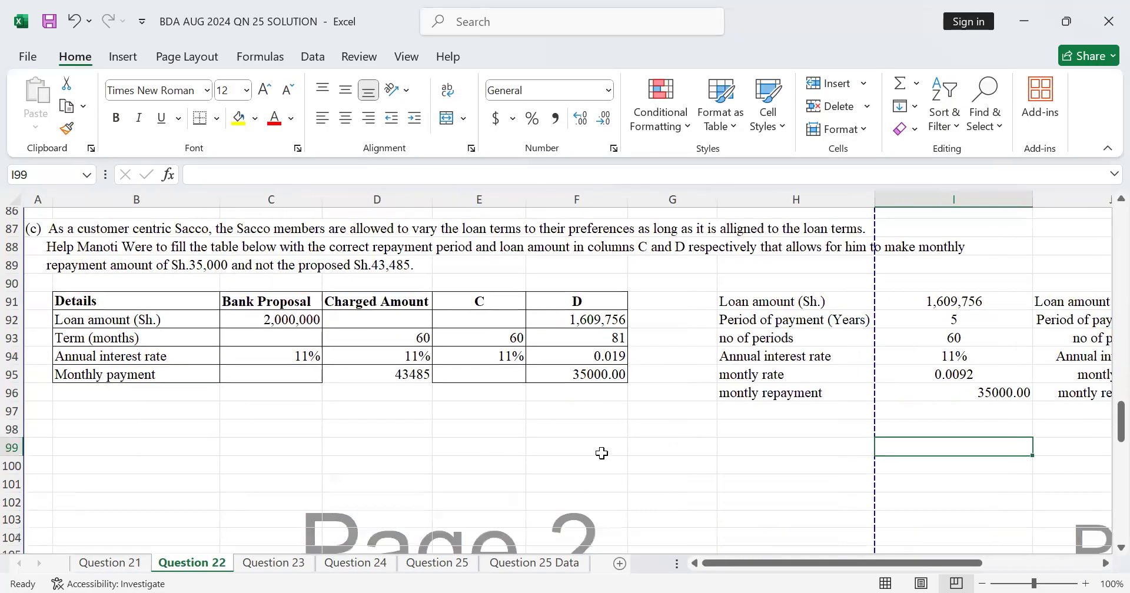
pyautogui.scroll(-1, 602, 453)
pyautogui.click(575, 398)
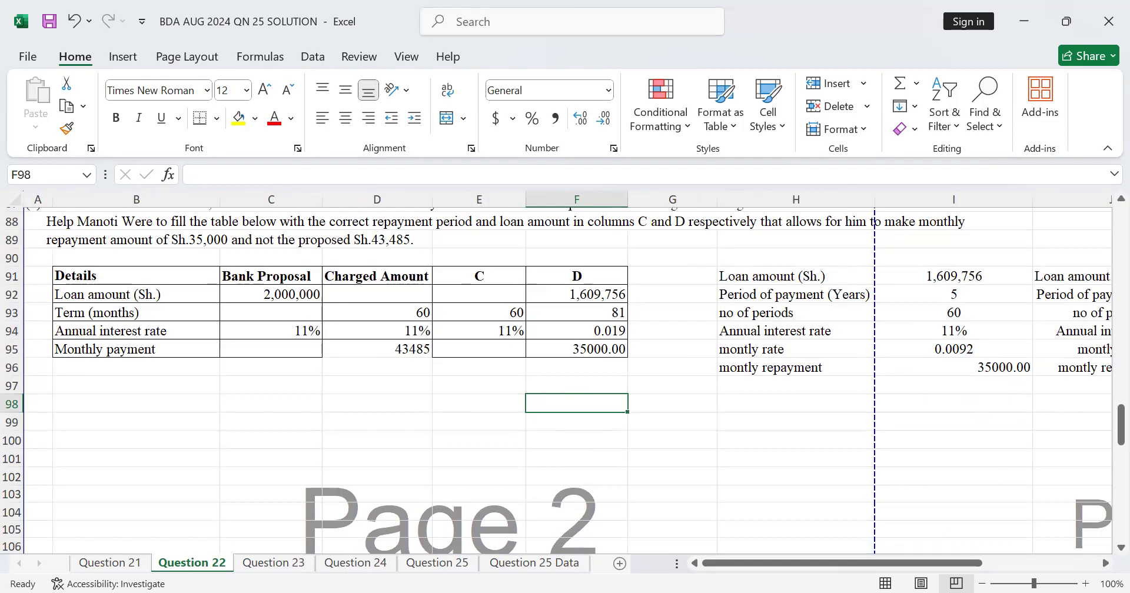
# Save the workbook with the Question 22 loan table entries
pyautogui.hotkey('alt', 'Tab')
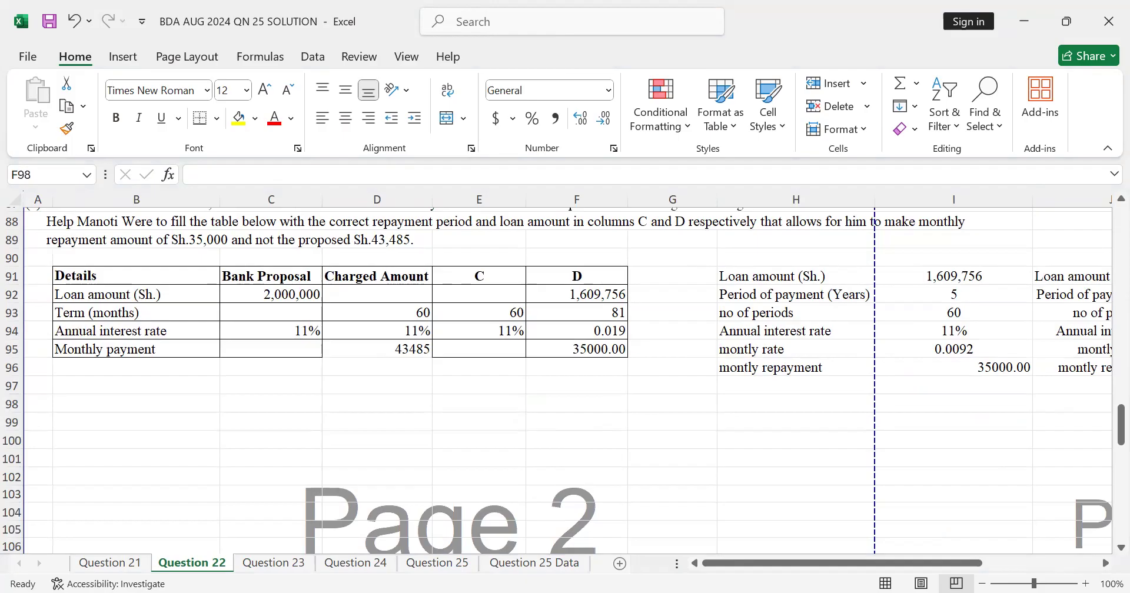
pyautogui.click(672, 189)
pyautogui.click(50, 22)
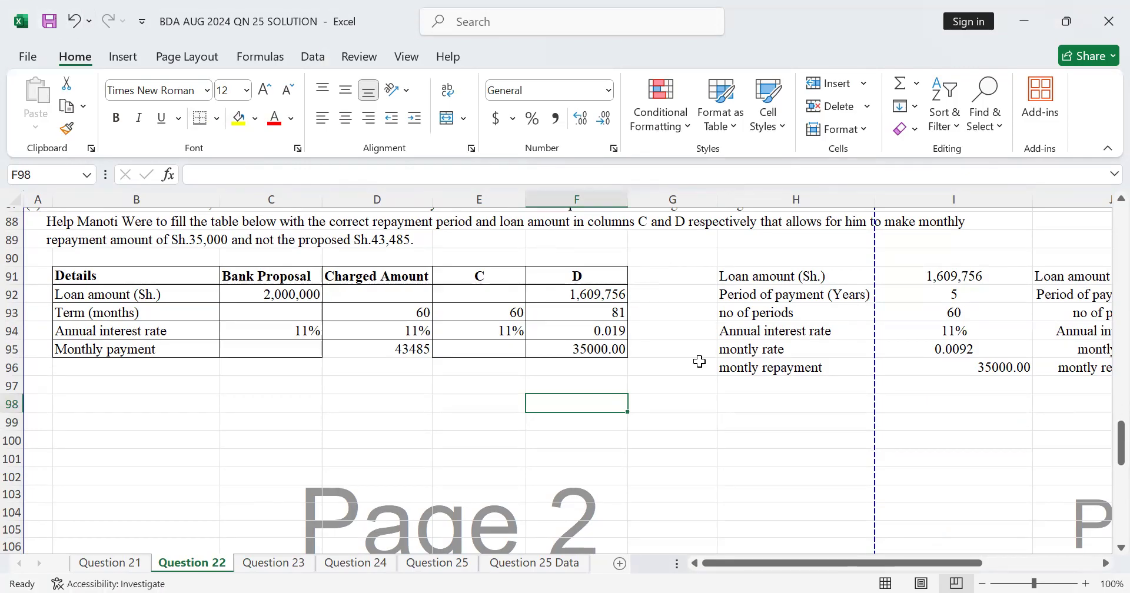
# Look through the Question 25 Data and Question 25 worksheets and open the Question 24 worksheet
pyautogui.click(558, 564)
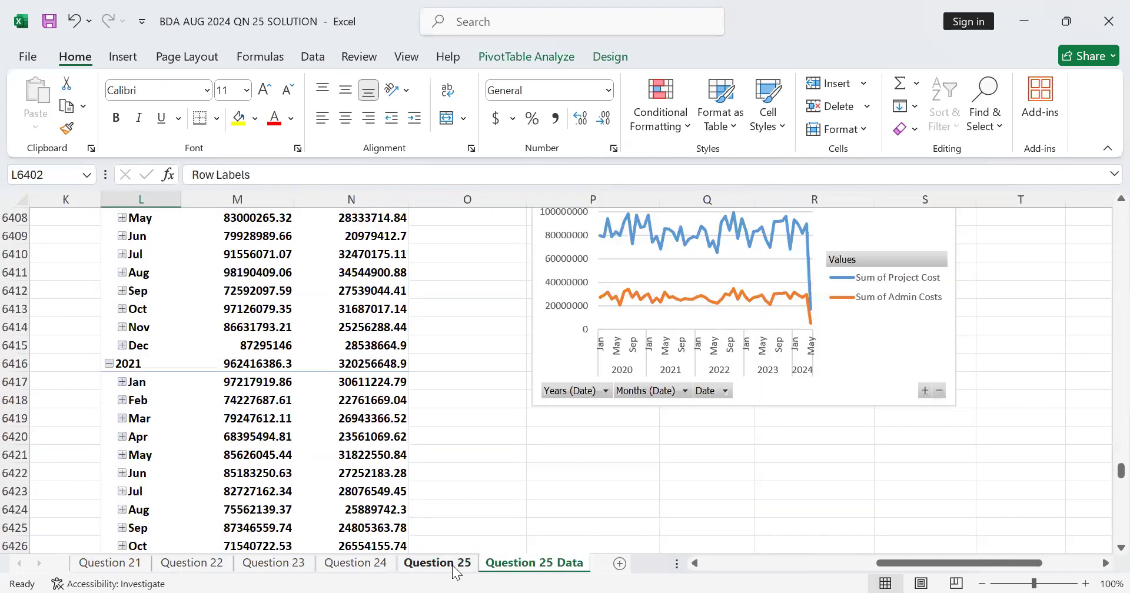
pyautogui.click(453, 565)
pyautogui.click(337, 565)
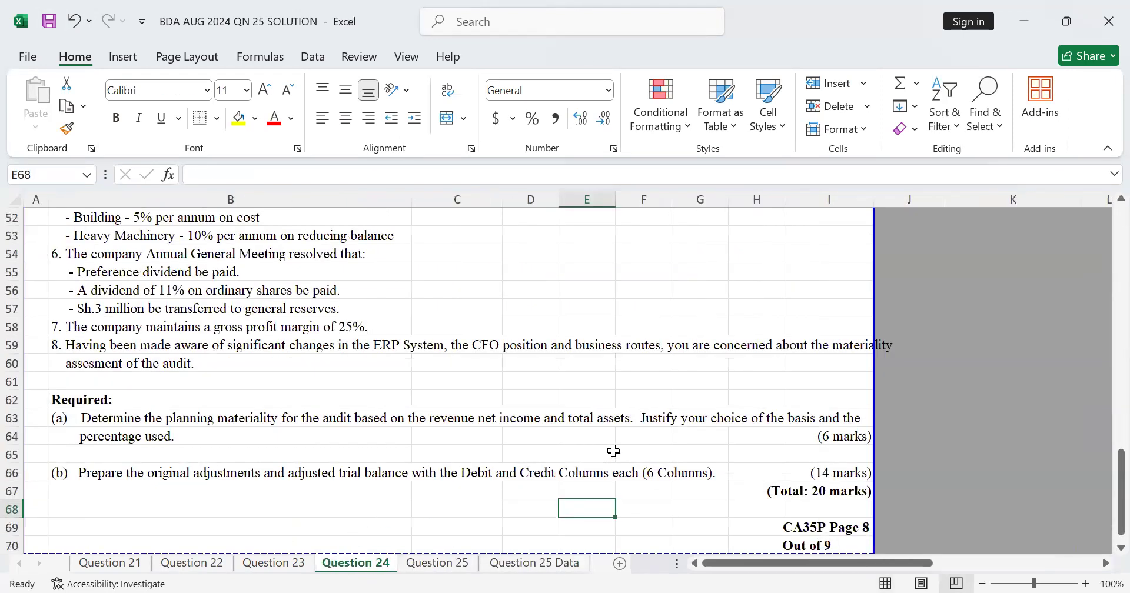